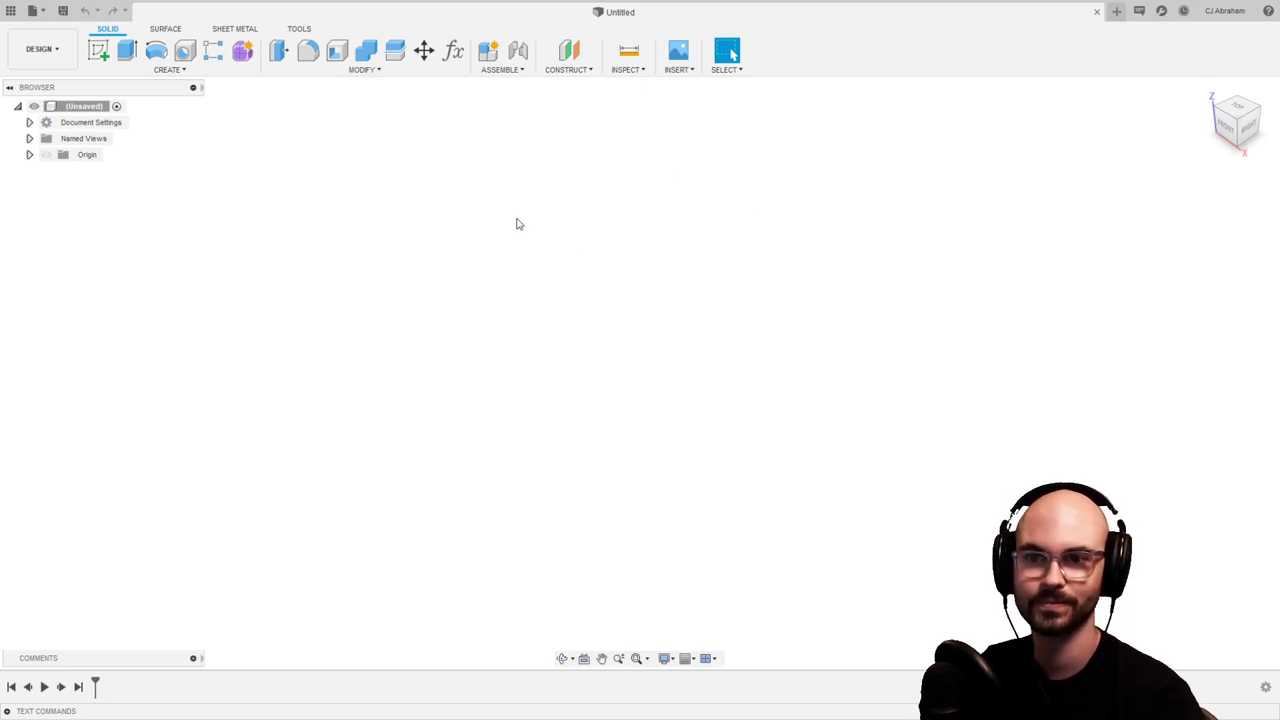
# Step: Open the Gearbox CAM design from the CAM Hangout 3-27-20 folder
pyautogui.click(10, 10)
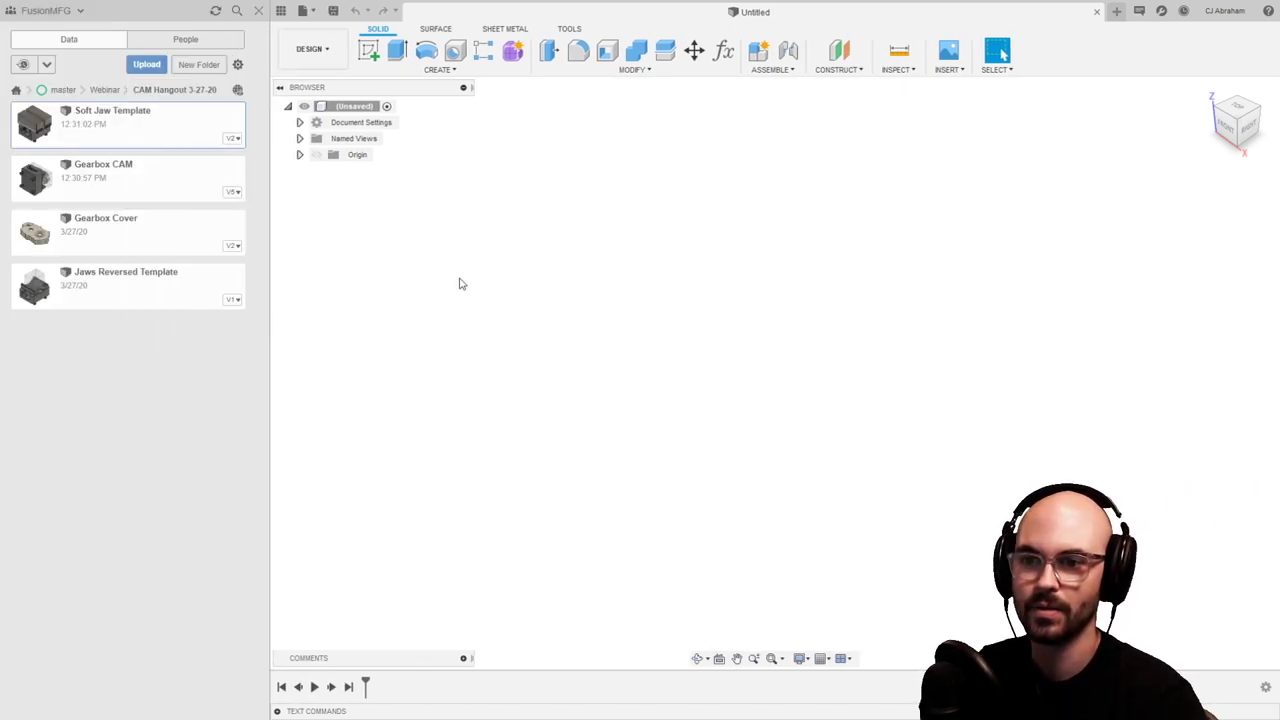
pyautogui.rightClick(160, 181)
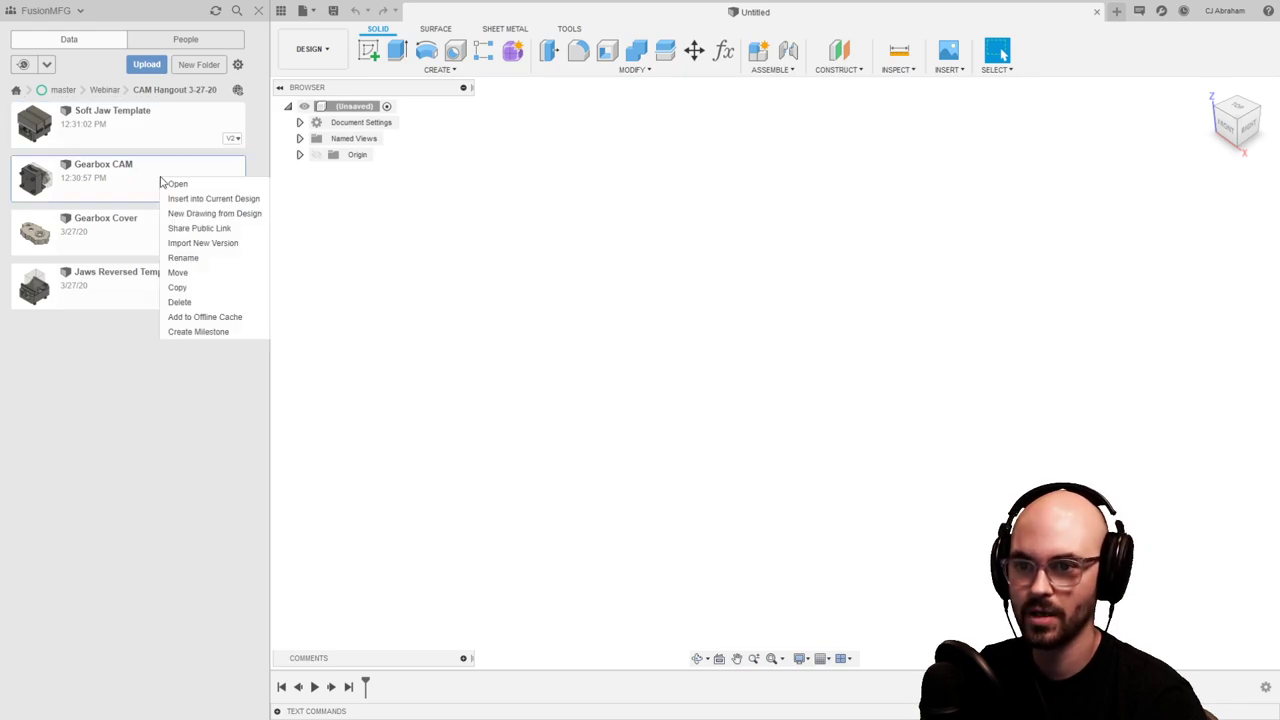
pyautogui.click(176, 184)
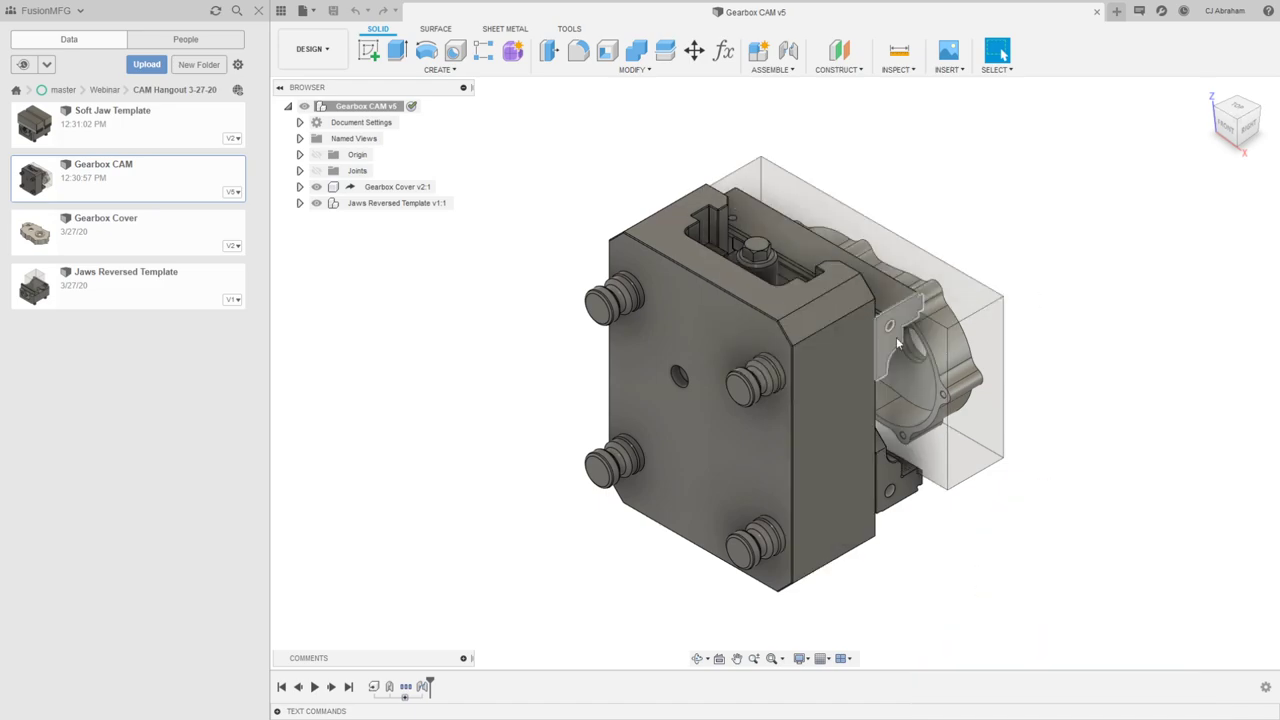
# Step: Hide the Jaws Reversed Template component and insert the Soft Jaw Template into the current design
pyautogui.keyDown('shift'); pyautogui.moveTo(823, 275); pyautogui.dragTo(1045, 291, button='middle'); pyautogui.keyUp('shift')
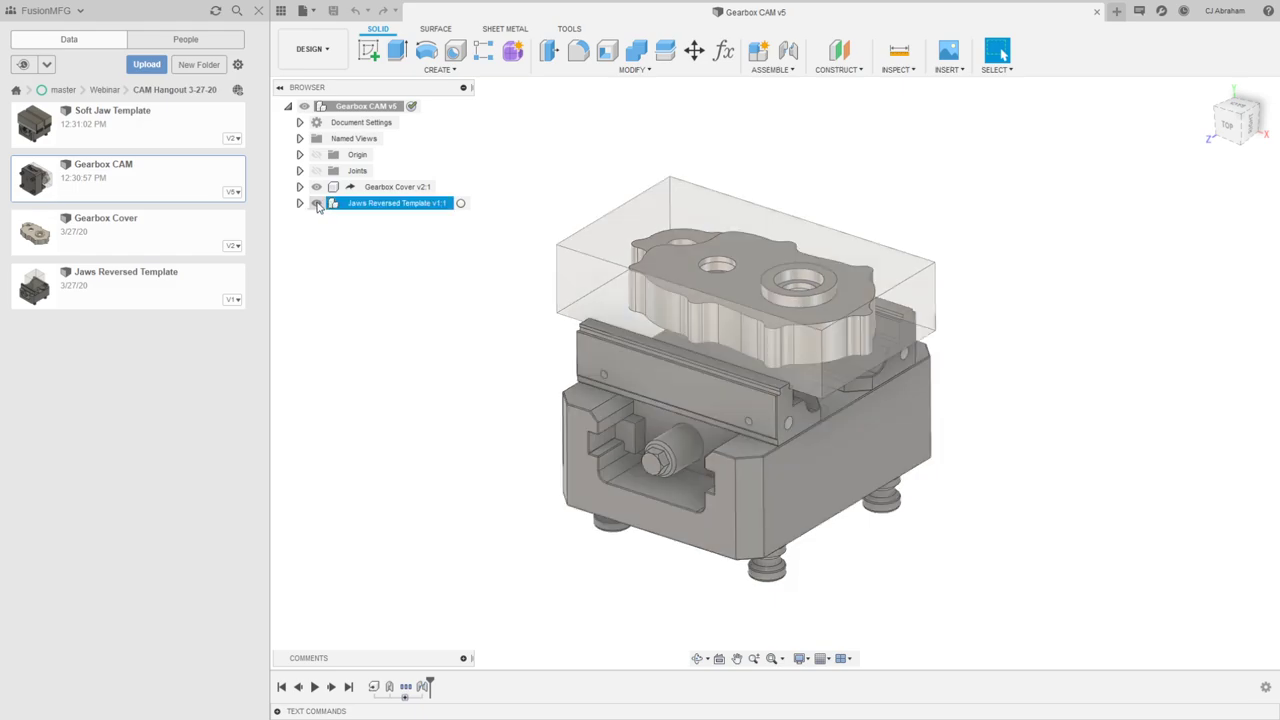
pyautogui.click(316, 203)
pyautogui.rightClick(160, 131)
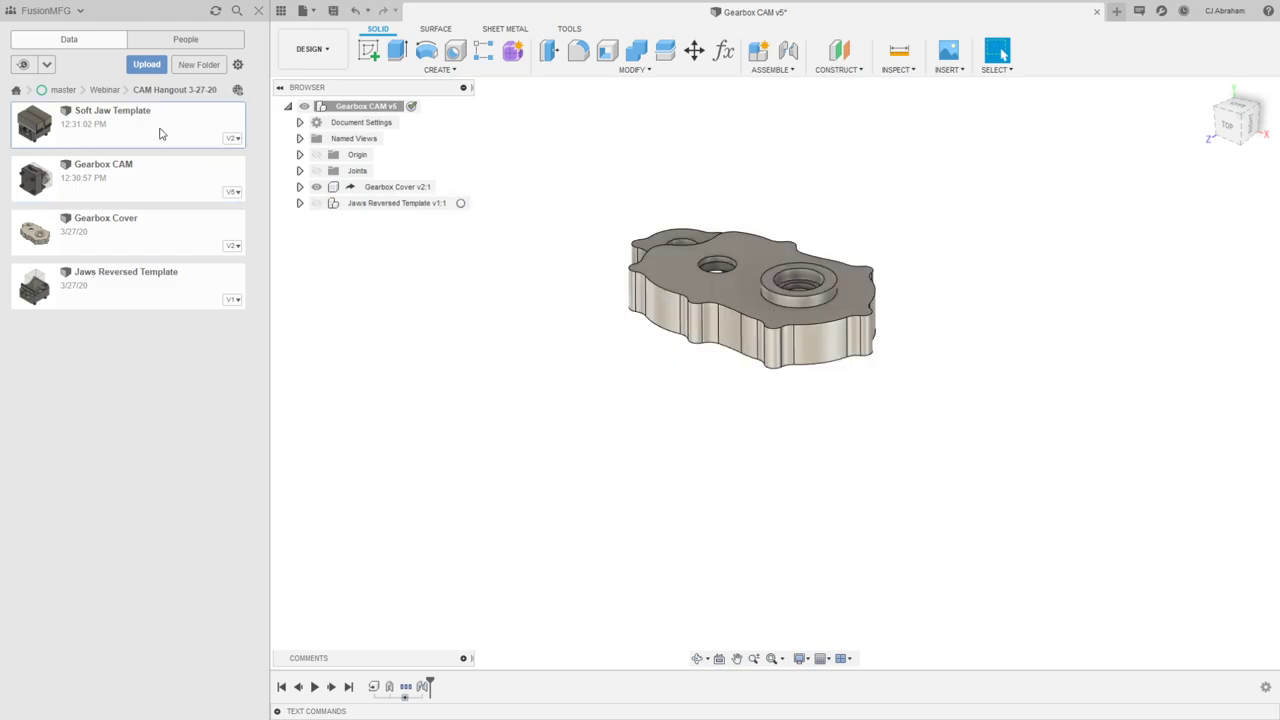
pyautogui.click(214, 150)
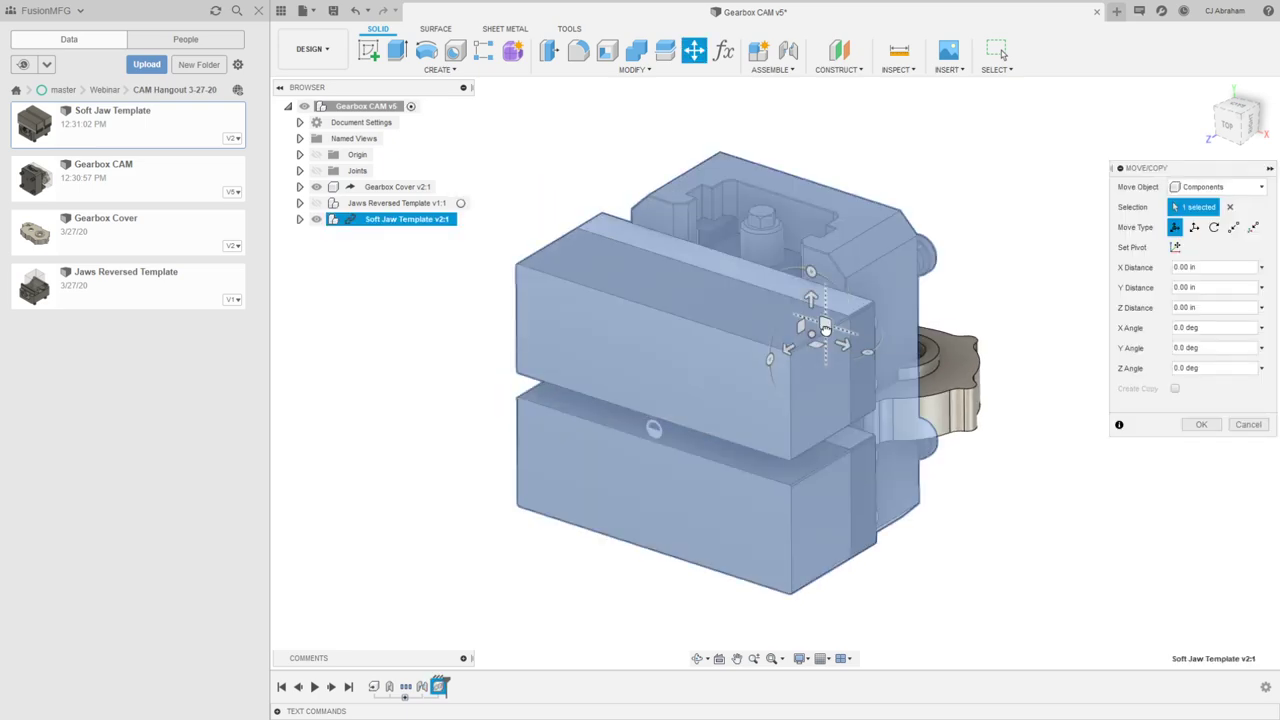
# Step: Move the inserted soft jaw vise directly beneath the gearbox cover, at about 0.102 in in Y and -14.727 in in Z
pyautogui.moveTo(824, 326); pyautogui.dragTo(966, 517)
pyautogui.scroll(-2, 966, 517)
pyautogui.keyDown('shift'); pyautogui.moveTo(995, 420); pyautogui.dragTo(900, 372, button='middle'); pyautogui.keyUp('shift')
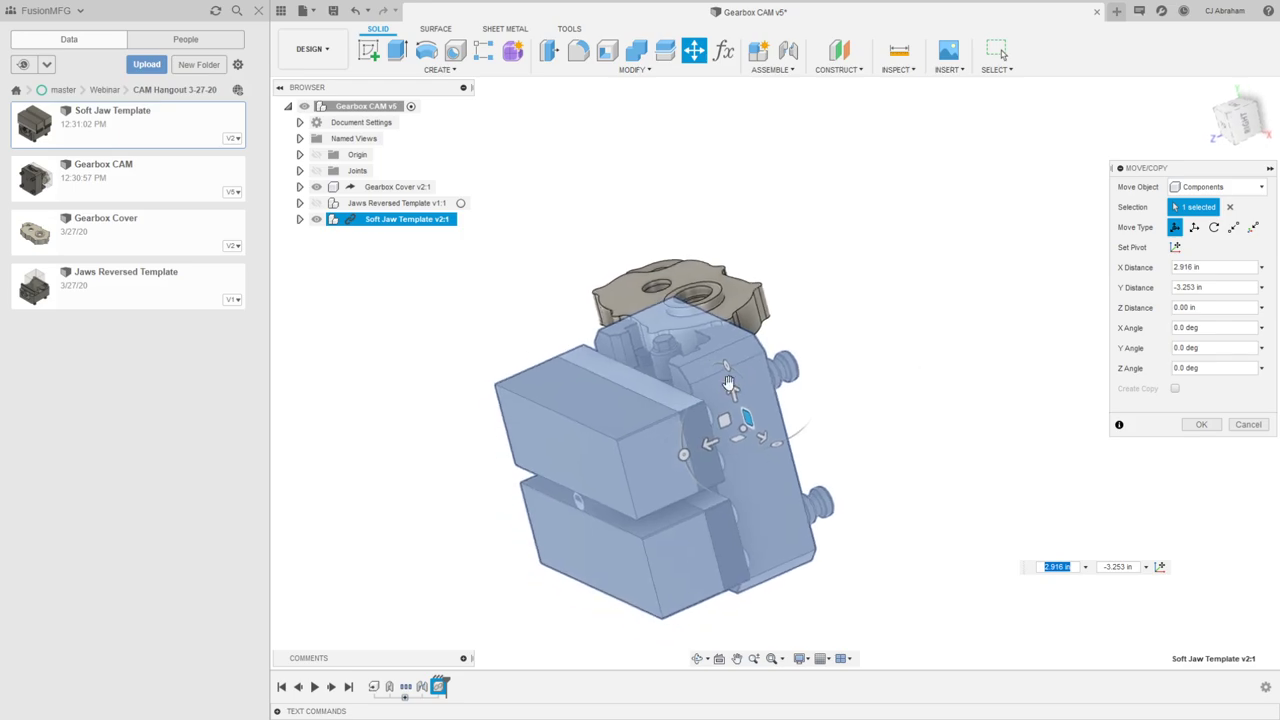
pyautogui.moveTo(726, 422); pyautogui.dragTo(896, 492)
pyautogui.keyDown('shift'); pyautogui.moveTo(942, 380); pyautogui.dragTo(917, 329, button='middle'); pyautogui.keyUp('shift')
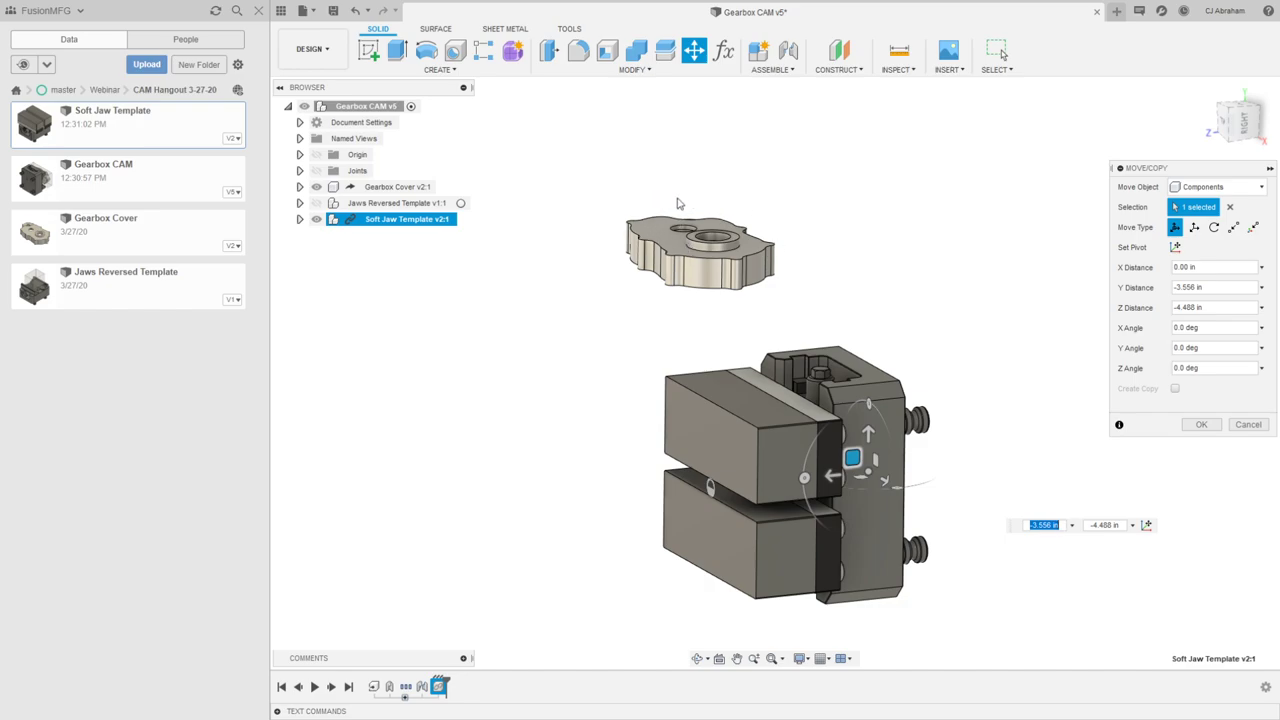
pyautogui.keyDown('shift'); pyautogui.moveTo(732, 247); pyautogui.dragTo(742, 236, button='middle'); pyautogui.keyUp('shift')
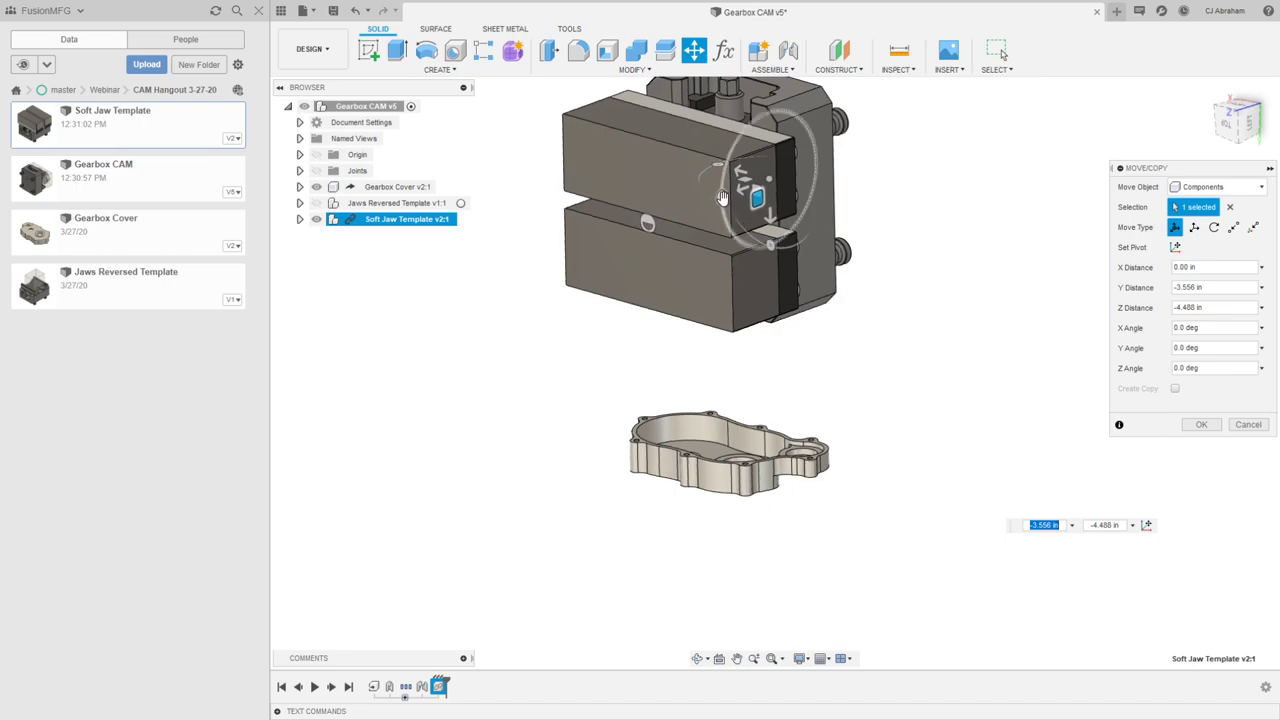
pyautogui.moveTo(720, 197); pyautogui.dragTo(818, 505)
pyautogui.scroll(-3, 840, 430)
pyautogui.scroll(6, 863, 361)
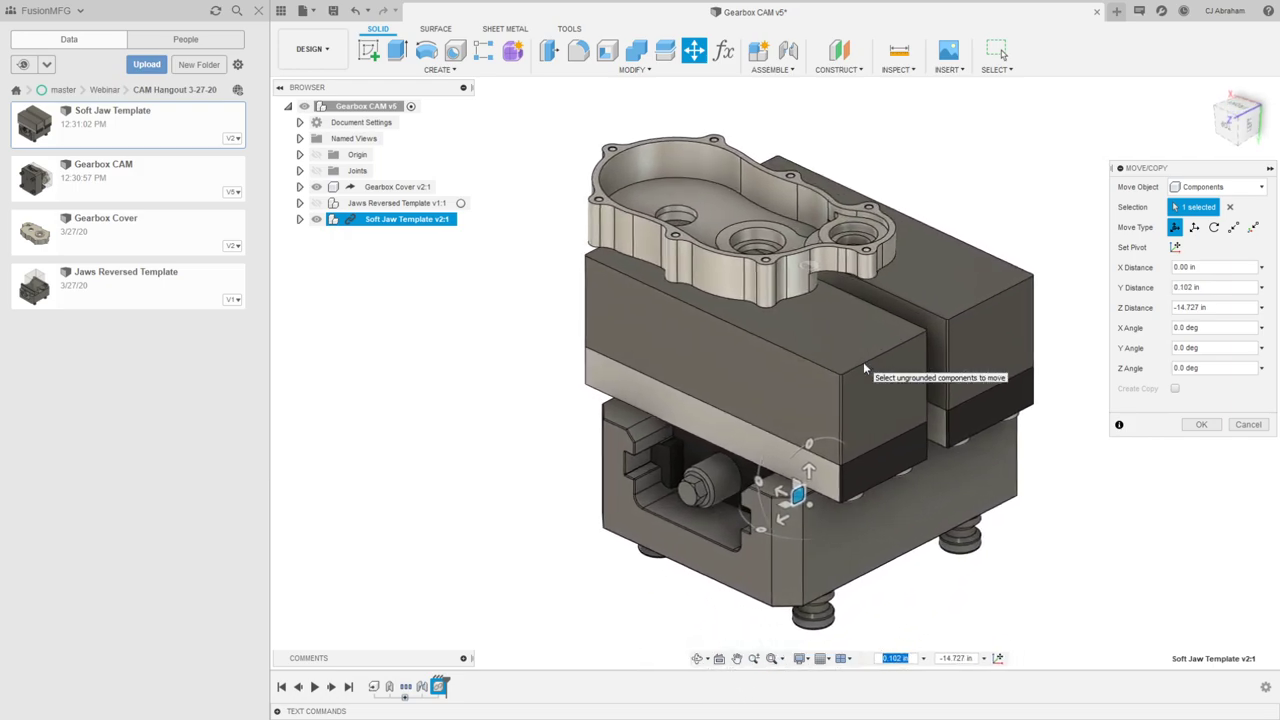
pyautogui.moveTo(865, 362); pyautogui.dragTo(847, 362, button='middle')
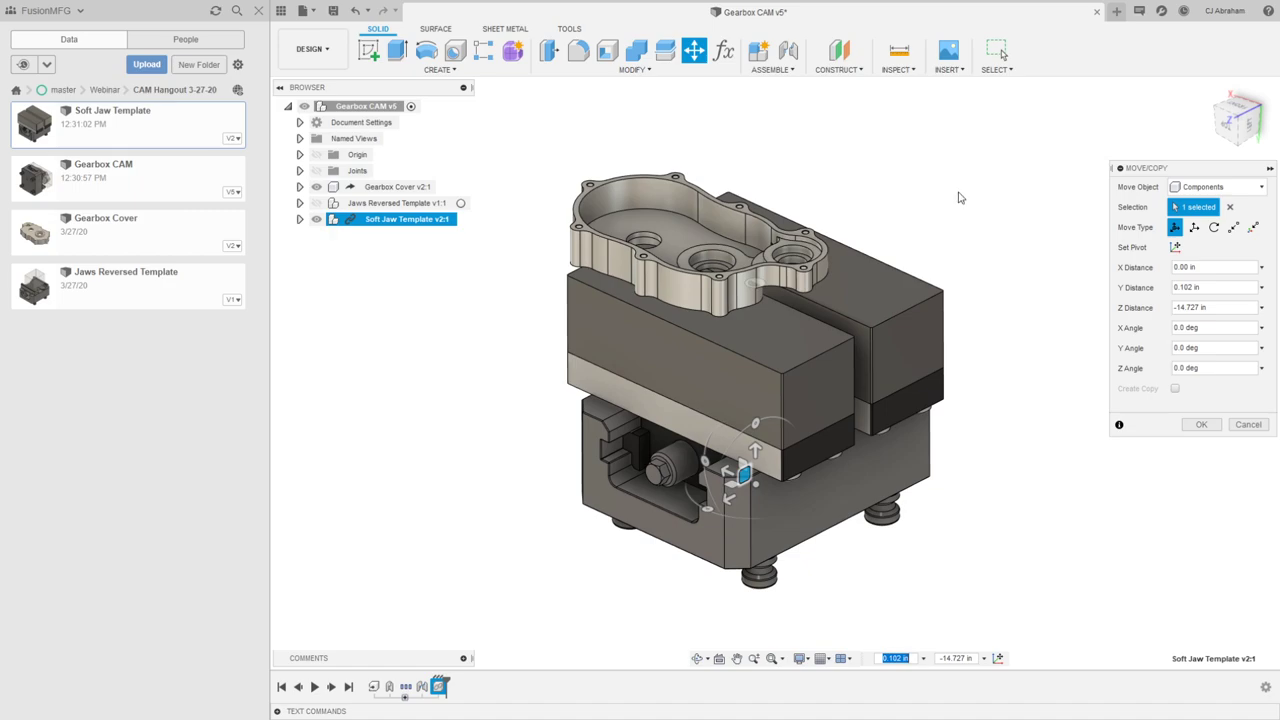
pyautogui.click(1203, 425)
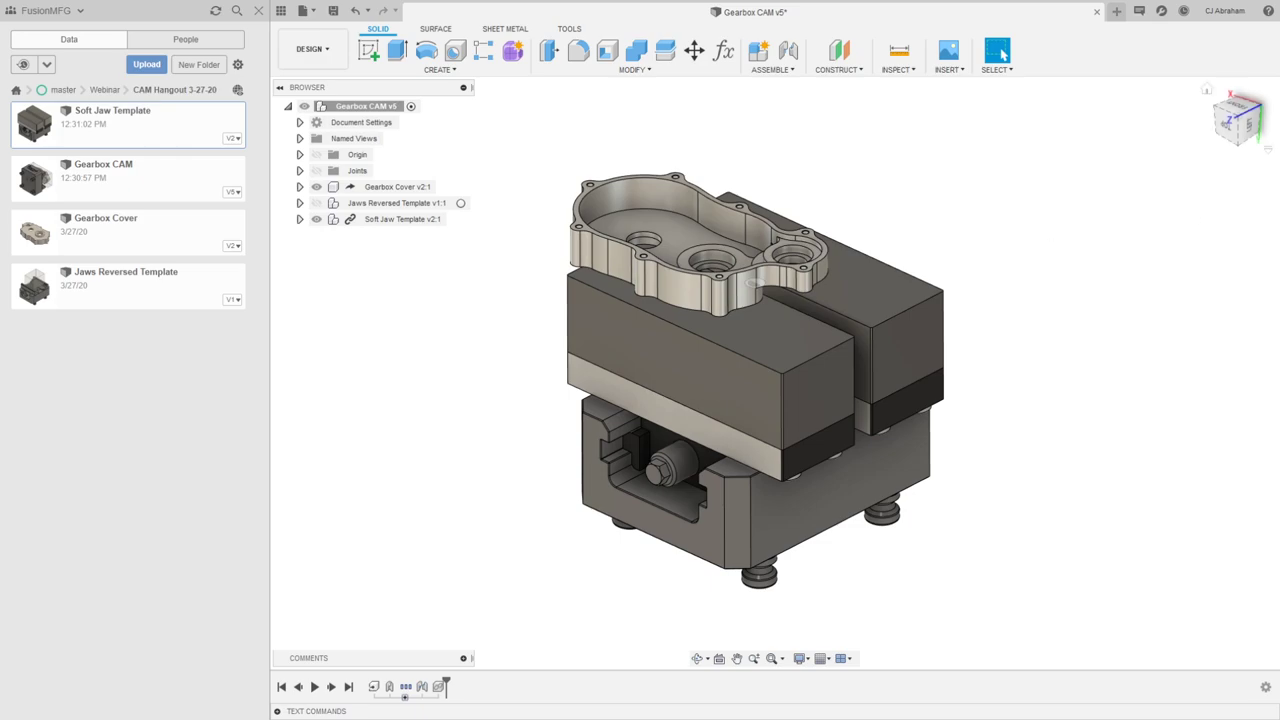
# Step: Joint the origin between the soft jaws' top faces to the centre of the gearbox cover's upper rim face, flipping the alignment
pyautogui.moveTo(927, 172)
pyautogui.keyDown('shift'); pyautogui.mouseDown(button='middle')
pyautogui.moveTo(891, 163)
pyautogui.moveTo(909, 177)
pyautogui.mouseUp(button='middle'); pyautogui.keyUp('shift')
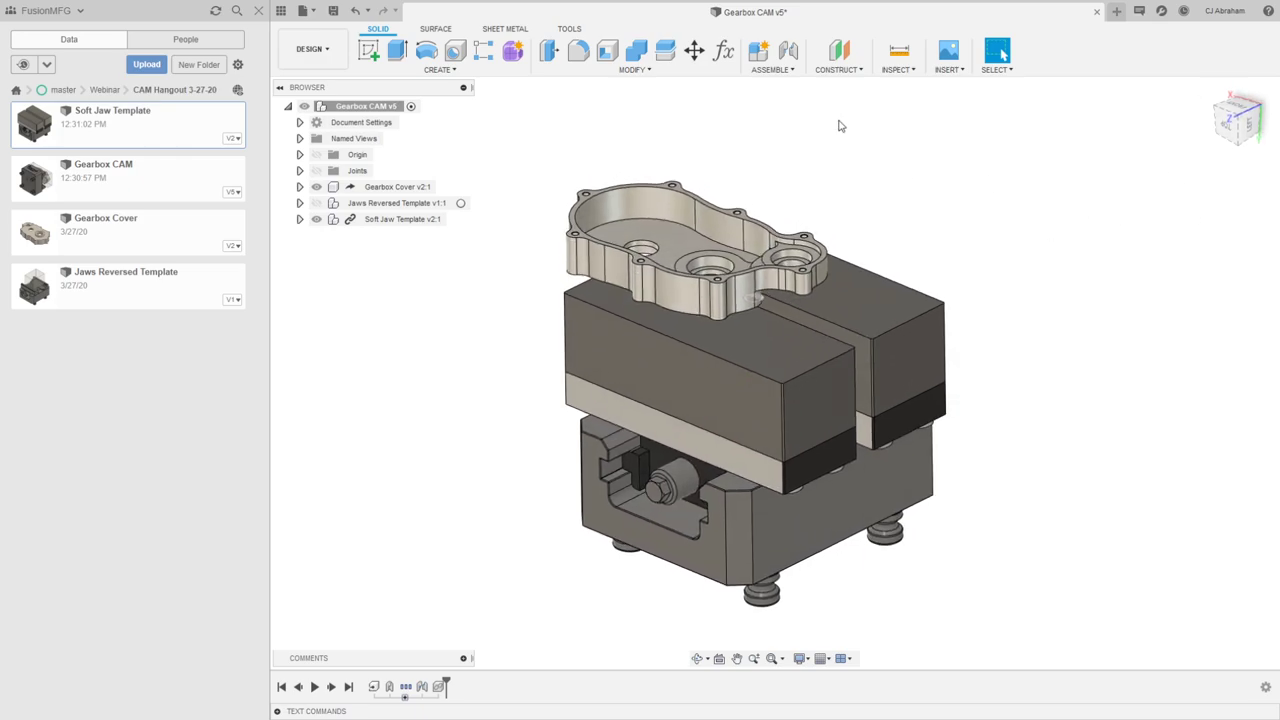
pyautogui.keyDown('shift'); pyautogui.moveTo(886, 131); pyautogui.dragTo(897, 211, button='middle'); pyautogui.keyUp('shift')
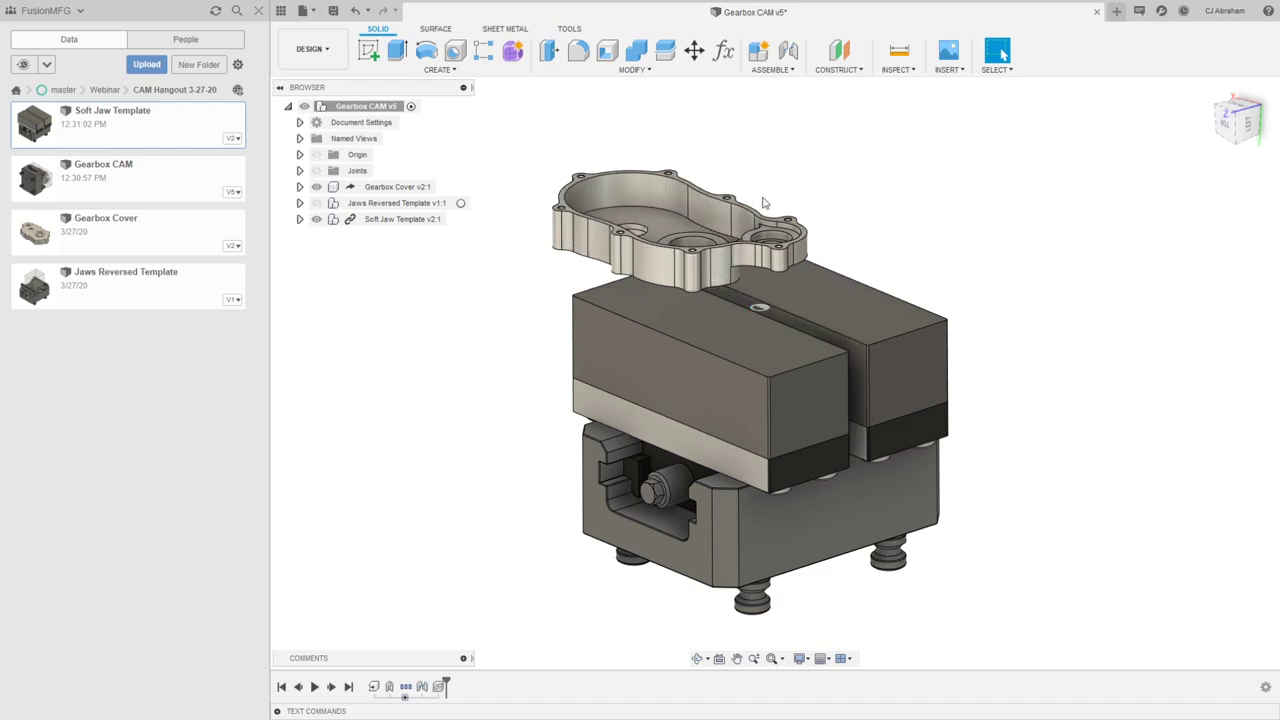
pyautogui.keyDown('shift'); pyautogui.moveTo(849, 146); pyautogui.dragTo(850, 149, button='middle'); pyautogui.keyUp('shift')
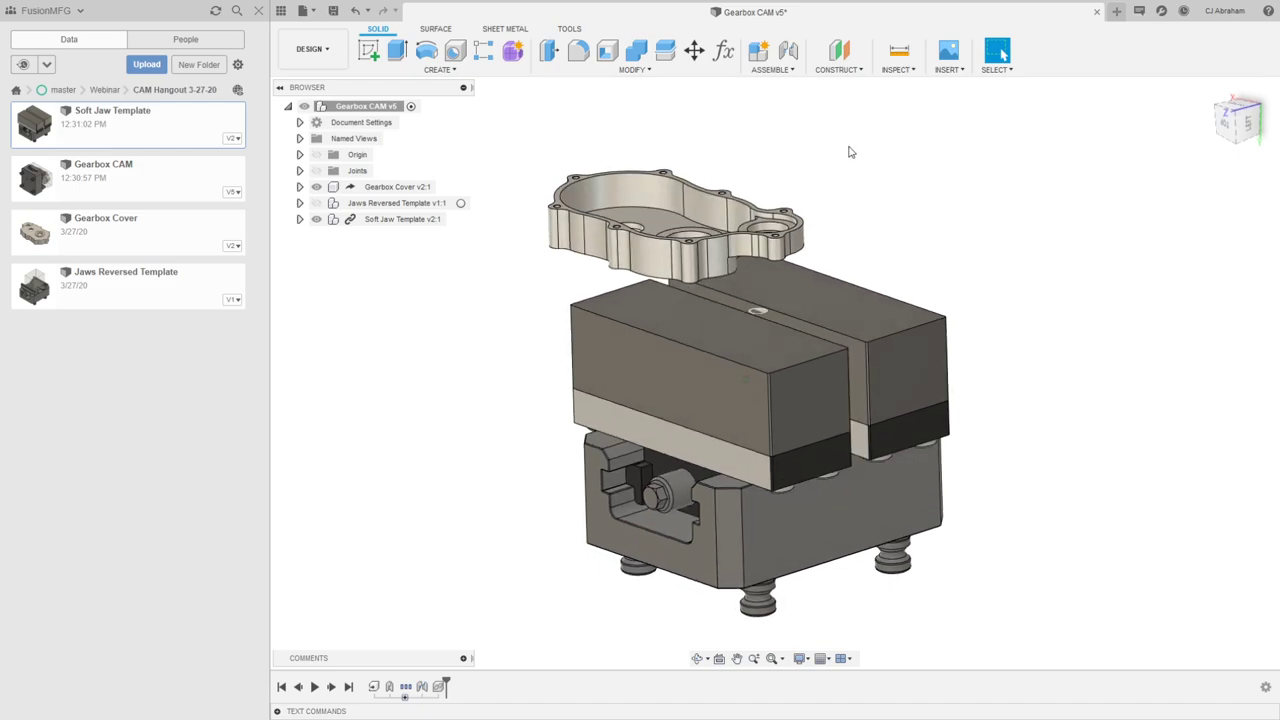
pyautogui.click(788, 50)
pyautogui.scroll(2, 782, 274)
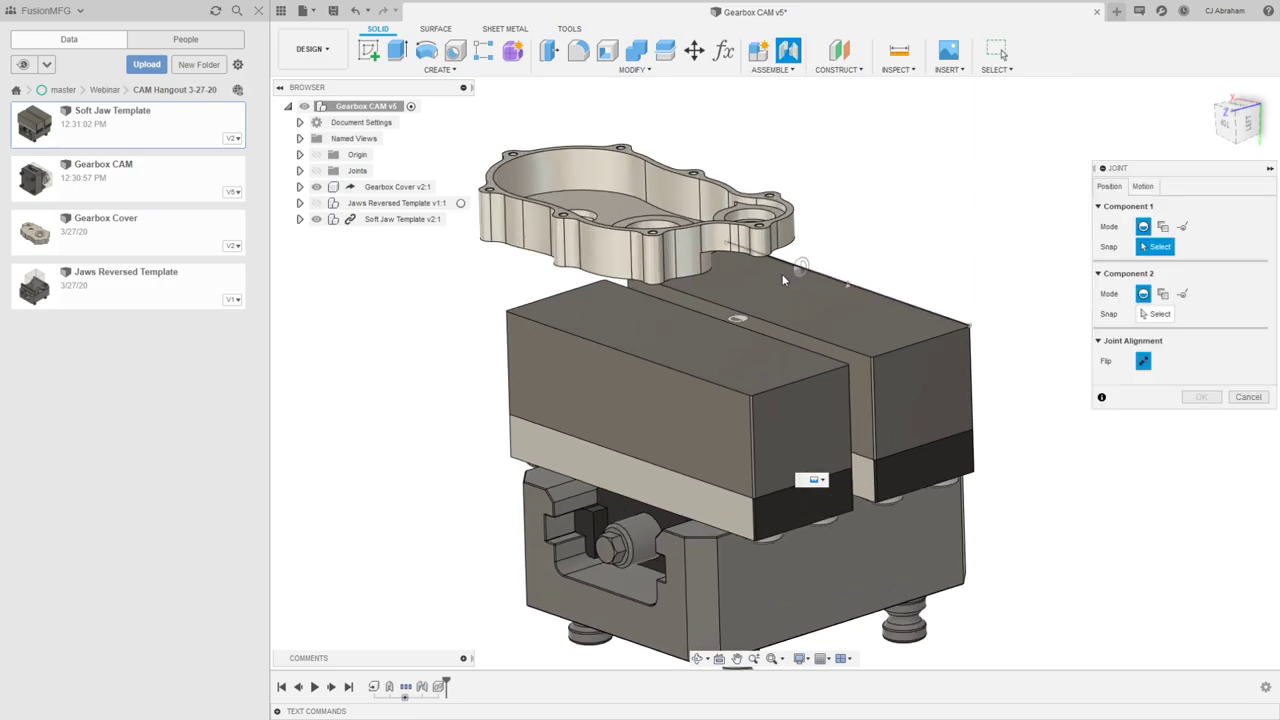
pyautogui.click(738, 320)
pyautogui.scroll(3, 795, 132)
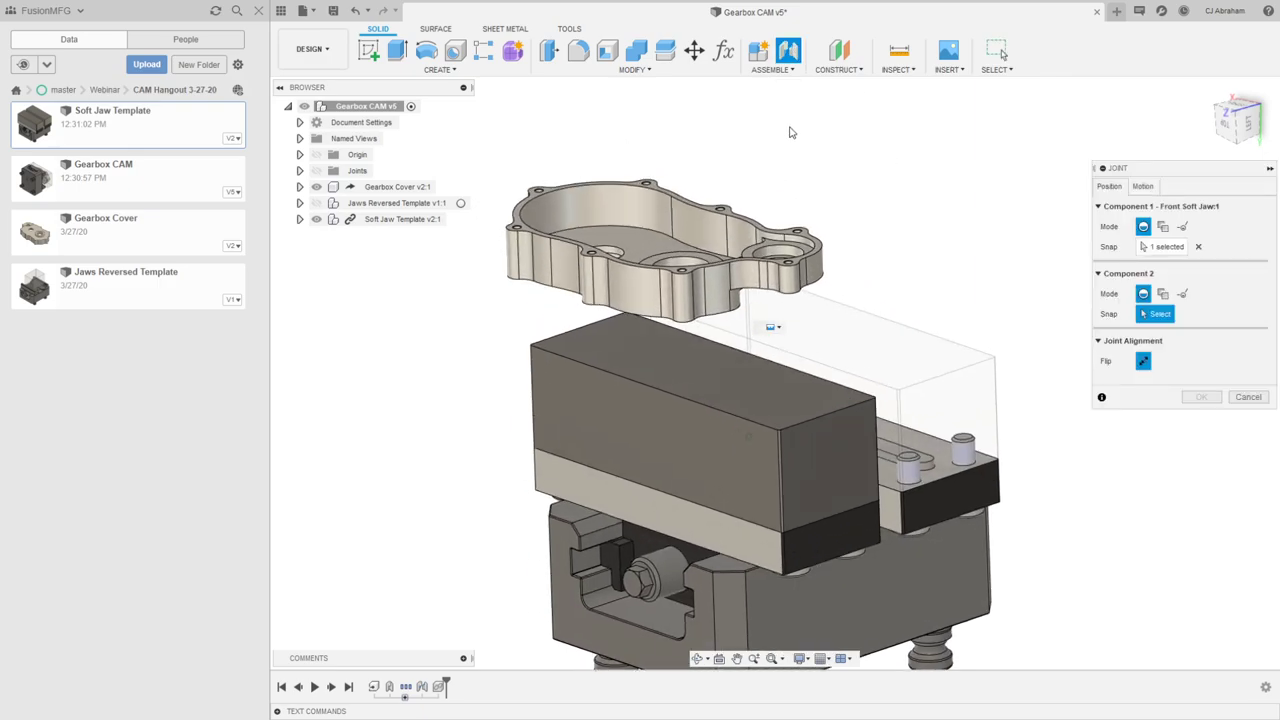
pyautogui.keyDown('shift'); pyautogui.moveTo(795, 132); pyautogui.dragTo(843, 153, button='middle'); pyautogui.keyUp('shift')
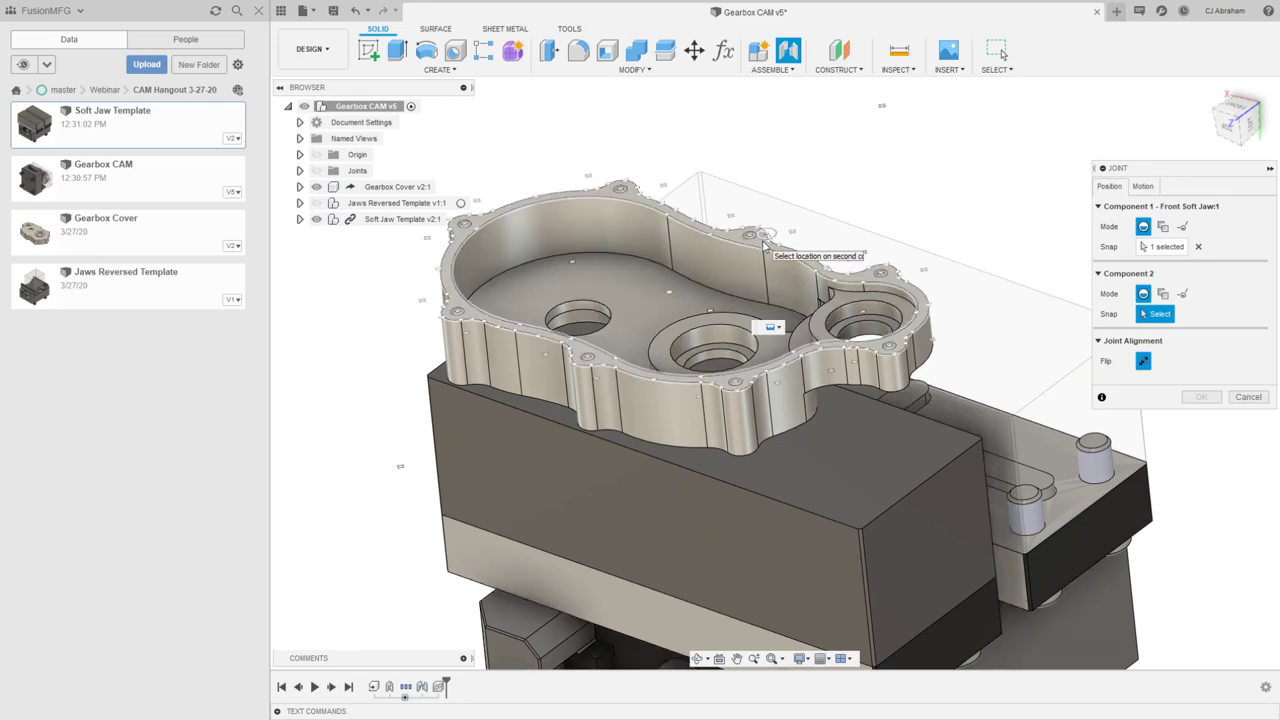
pyautogui.click(672, 293)
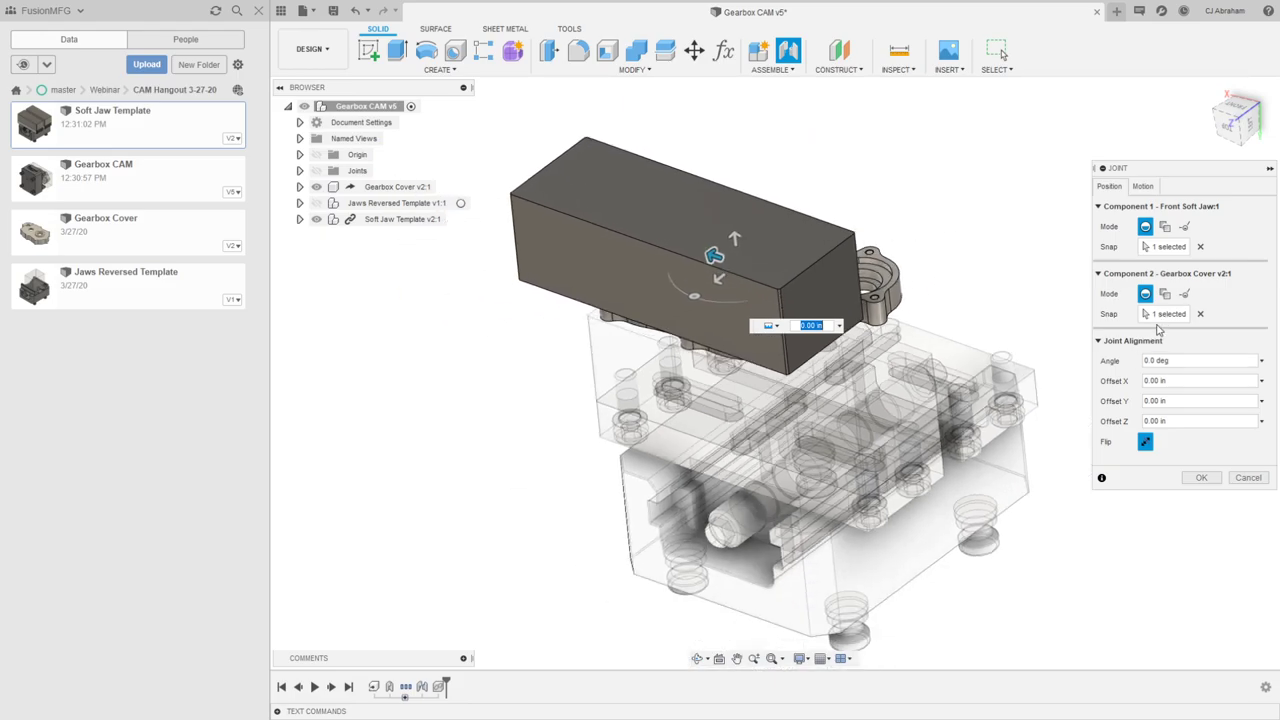
pyautogui.click(1145, 441)
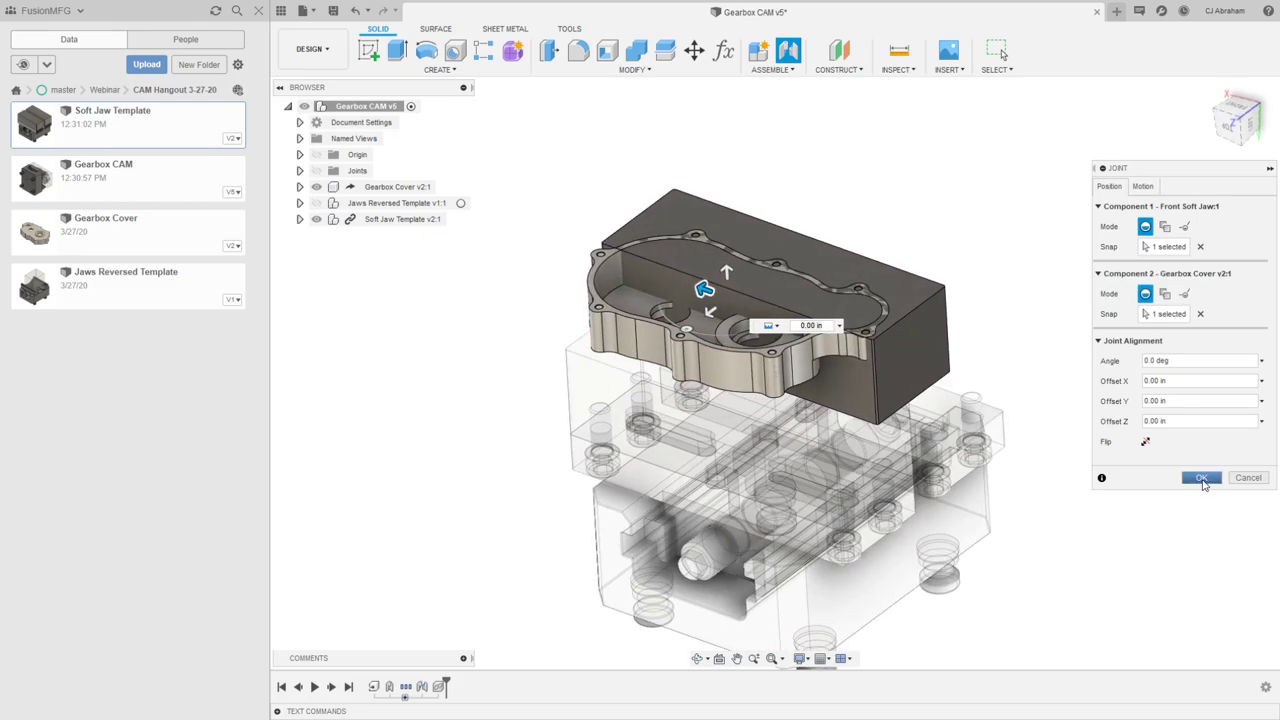
pyautogui.click(1201, 477)
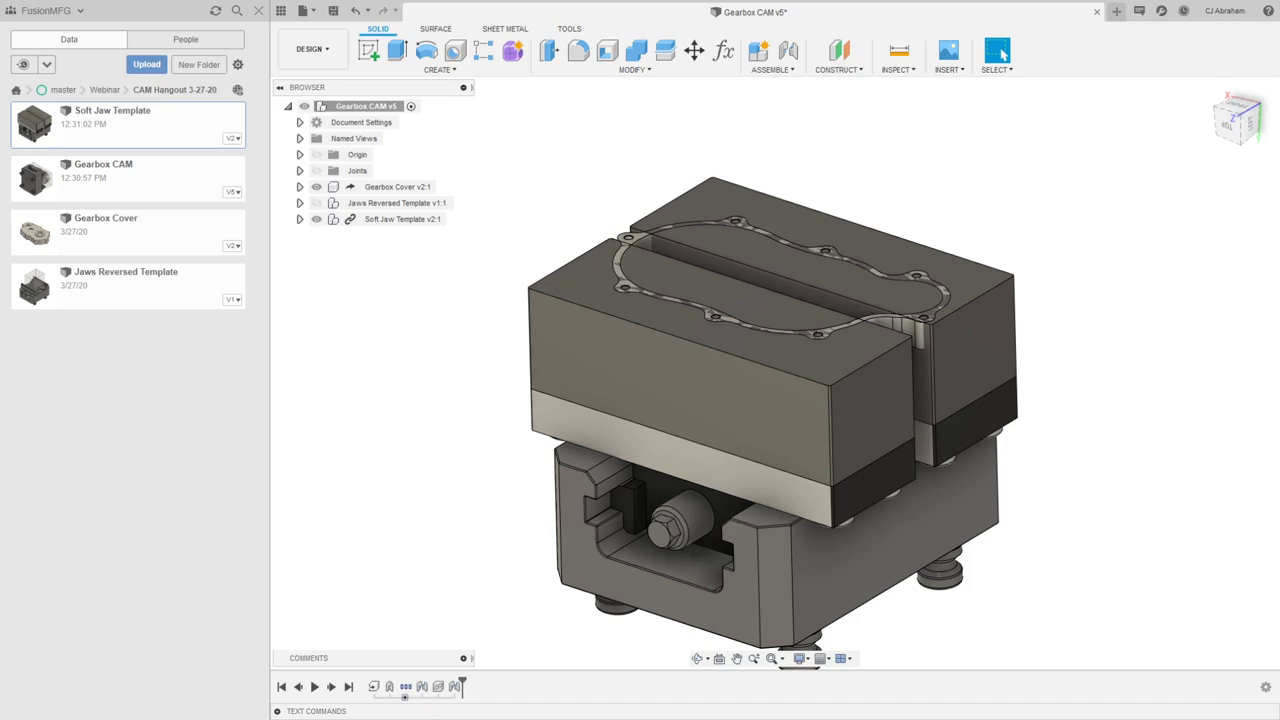
# Step: Edit the joint between the front soft jaw and the gearbox cover, setting its Z offset to -.25 in
pyautogui.keyDown('shift'); pyautogui.moveTo(590, 314); pyautogui.dragTo(1061, 375, button='middle'); pyautogui.keyUp('shift')
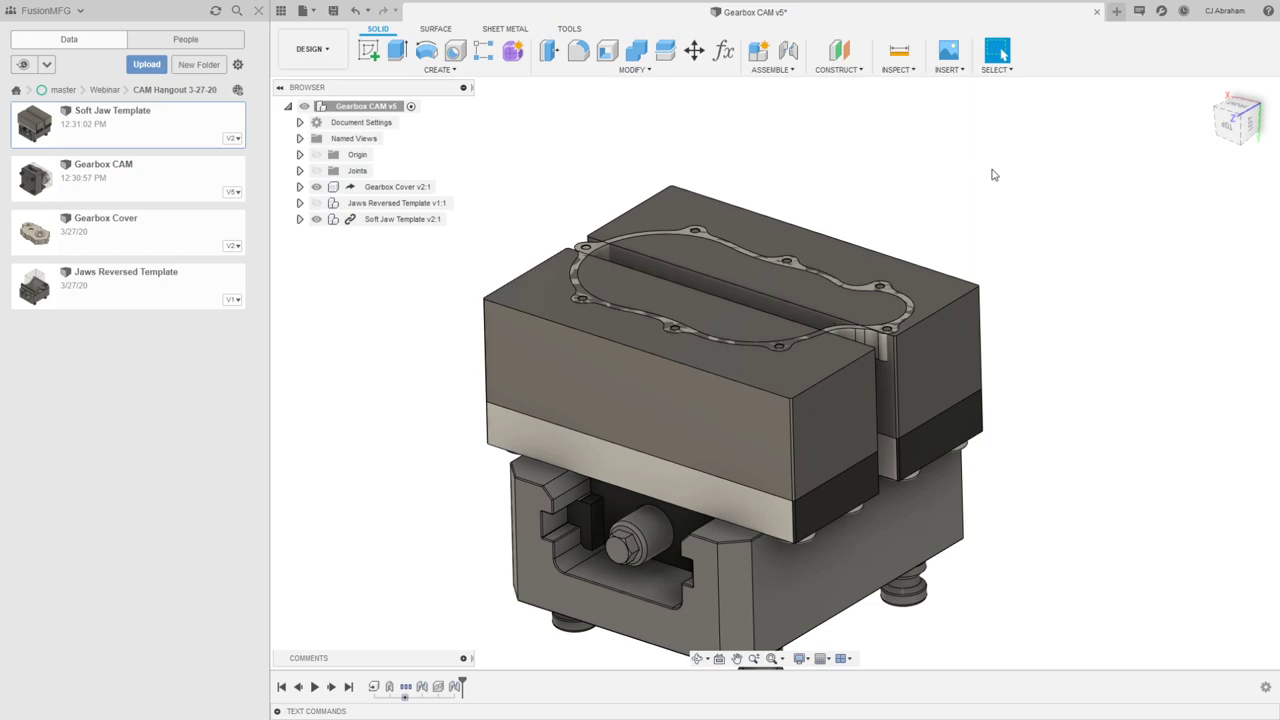
pyautogui.rightClick(455, 688)
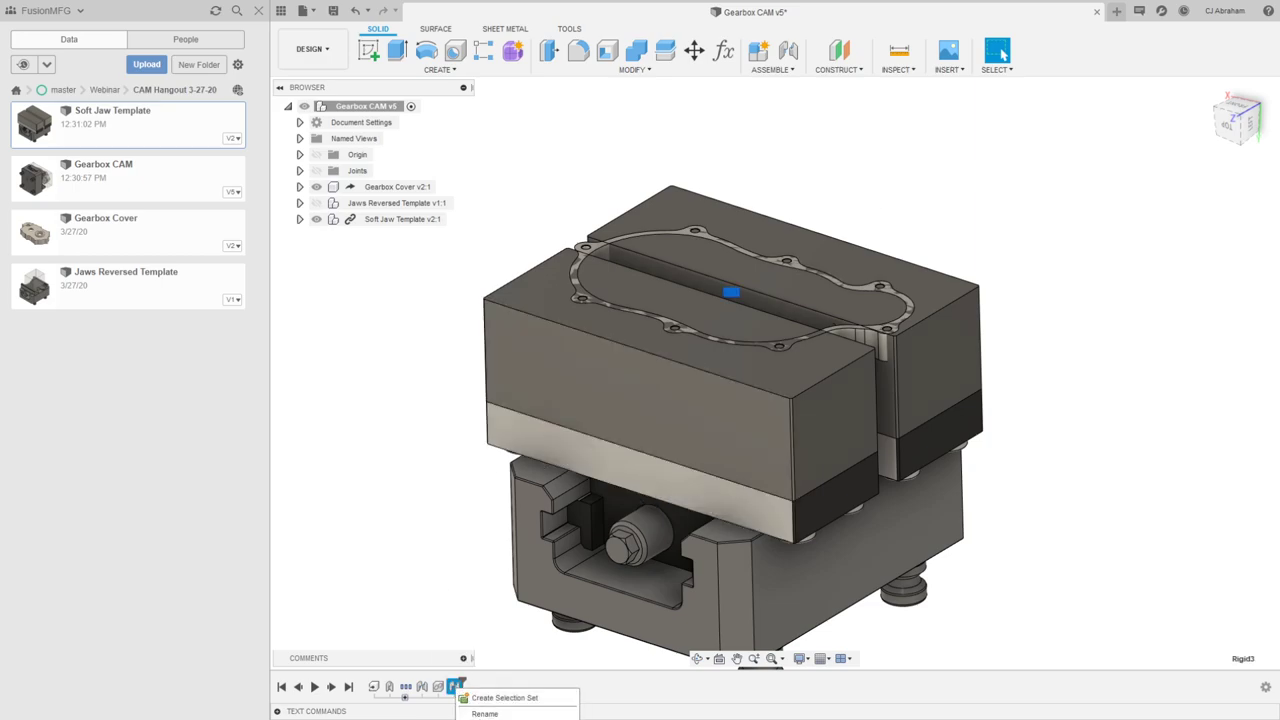
pyautogui.click(520, 714)
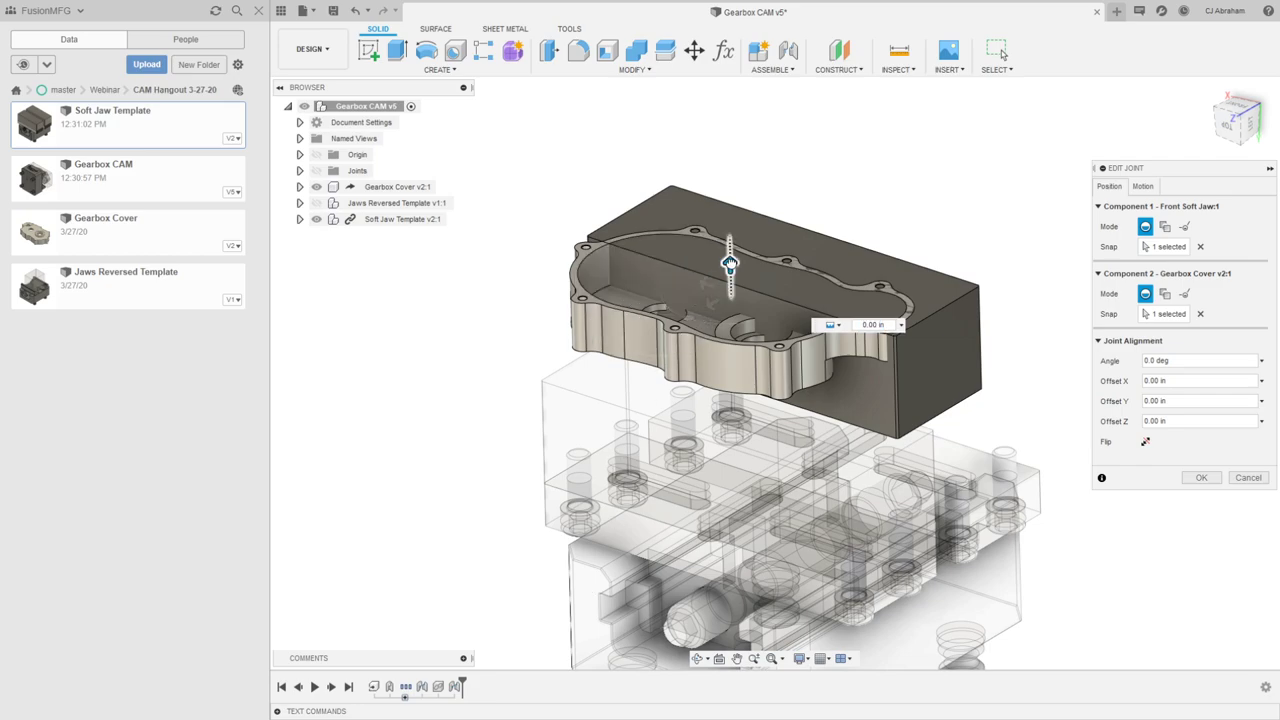
pyautogui.moveTo(730, 265)
pyautogui.mouseDown()
pyautogui.moveTo(730, 218)
pyautogui.moveTo(733, 350)
pyautogui.moveTo(733, 206)
pyautogui.moveTo(747, 300)
pyautogui.moveTo(748, 263)
pyautogui.mouseUp()
pyautogui.moveTo(750, 258); pyautogui.dragTo(752, 263)
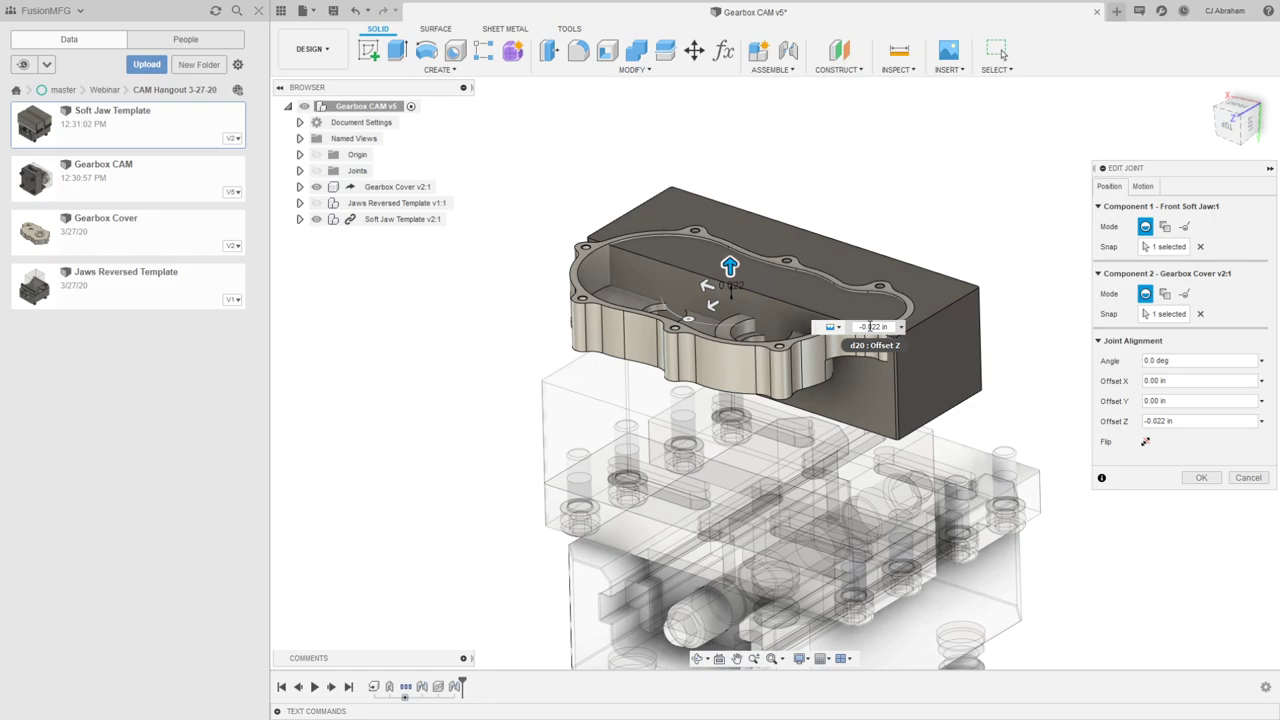
pyautogui.moveTo(730, 266); pyautogui.dragTo(738, 290)
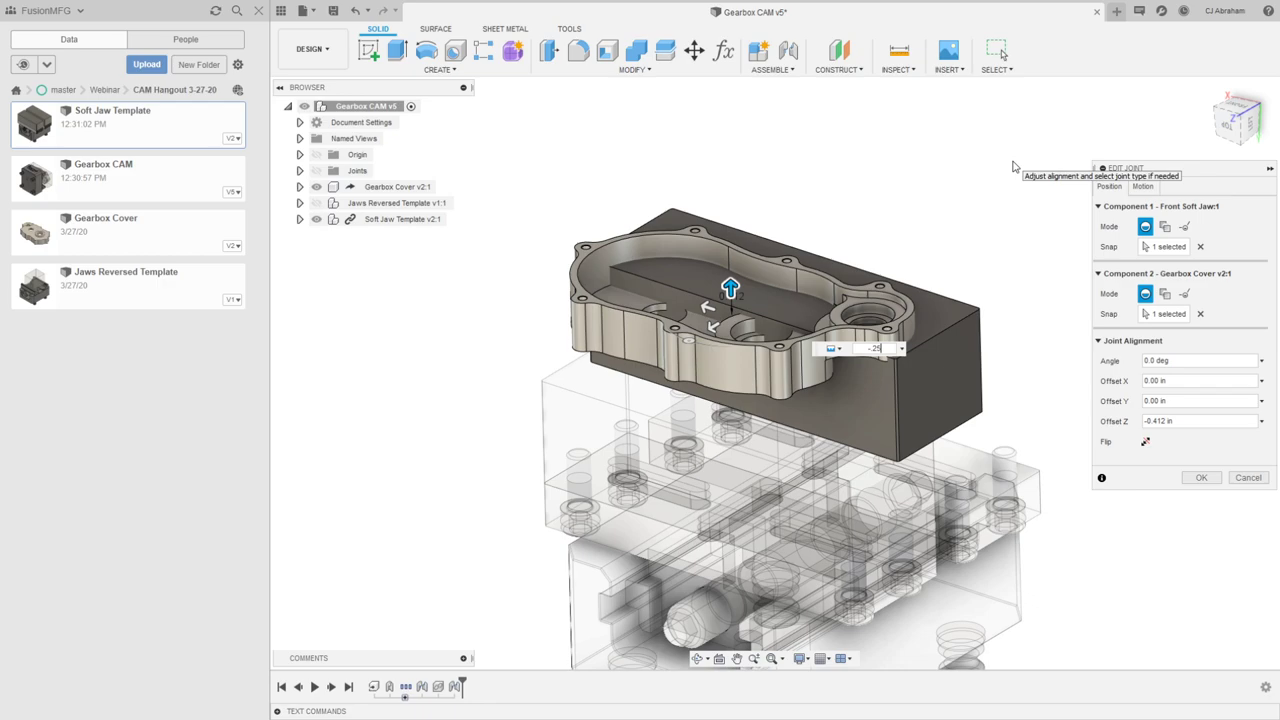
pyautogui.press('Return')
pyautogui.press('Return')
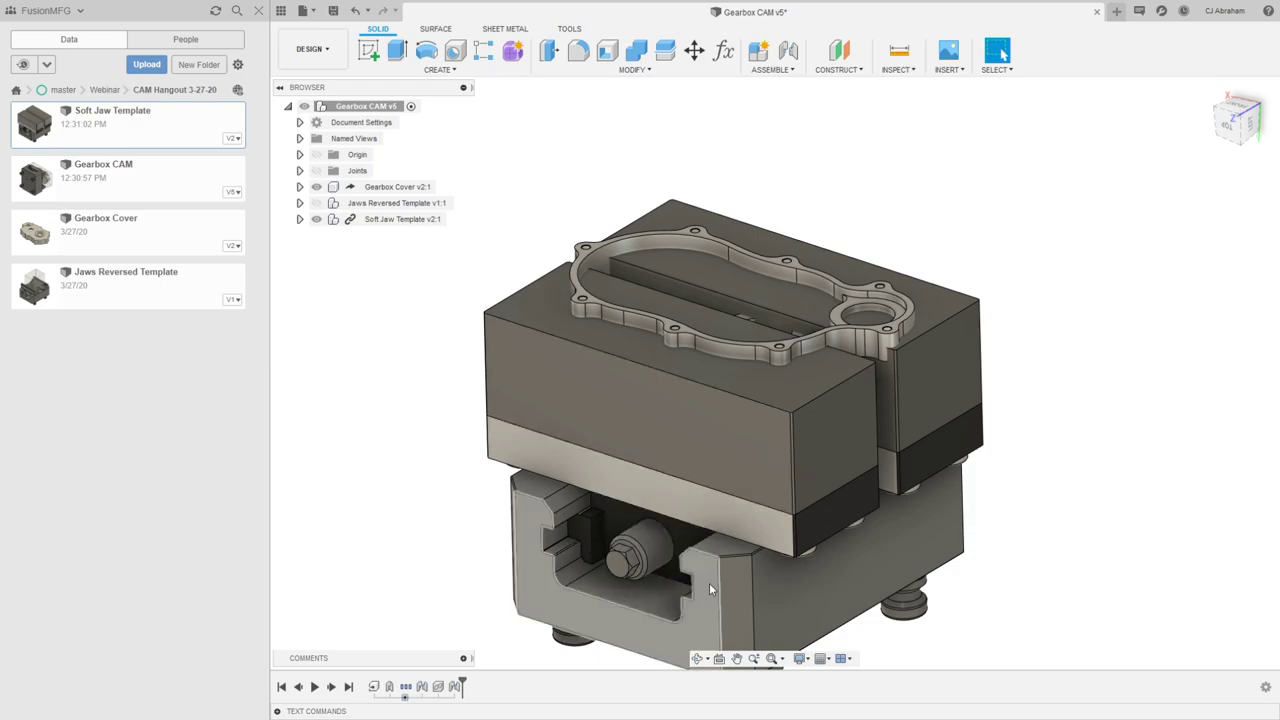
# Step: Display the assembly in wireframe from the left side to examine the cover's depth in the jaws relative to the jaw screws
pyautogui.click(803, 659)
pyautogui.moveTo(813, 675)
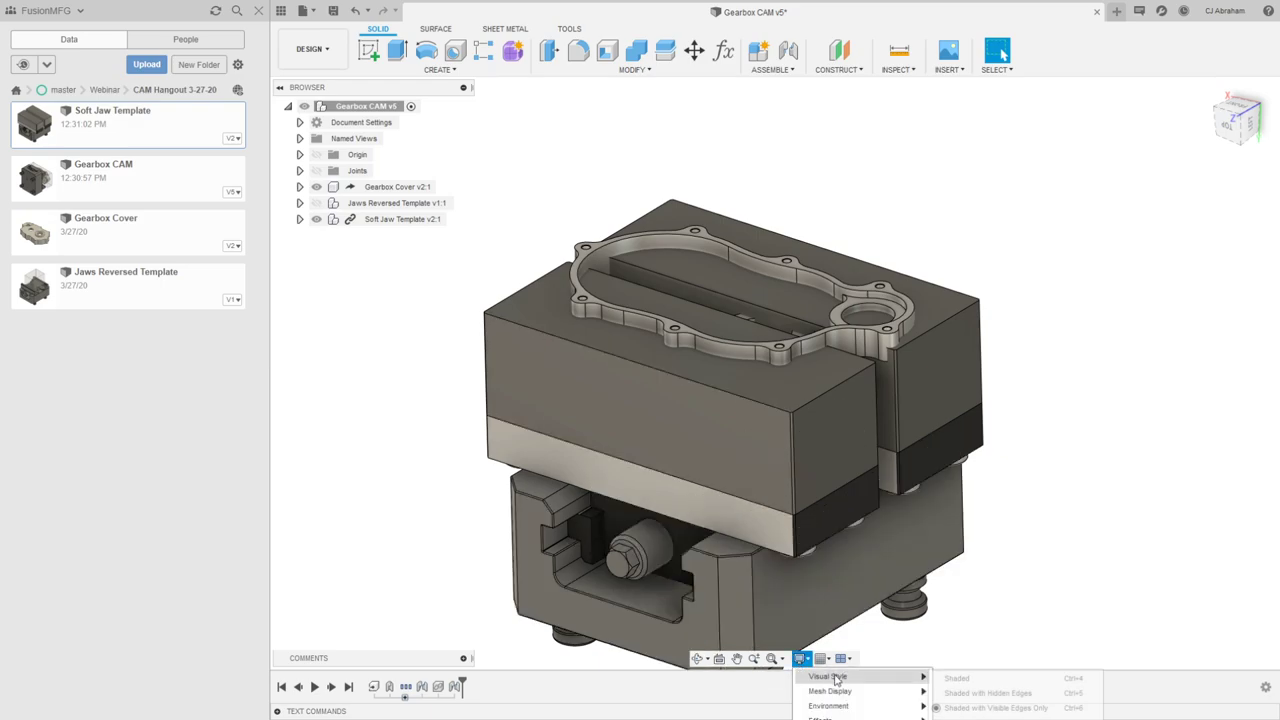
pyautogui.click(960, 717)
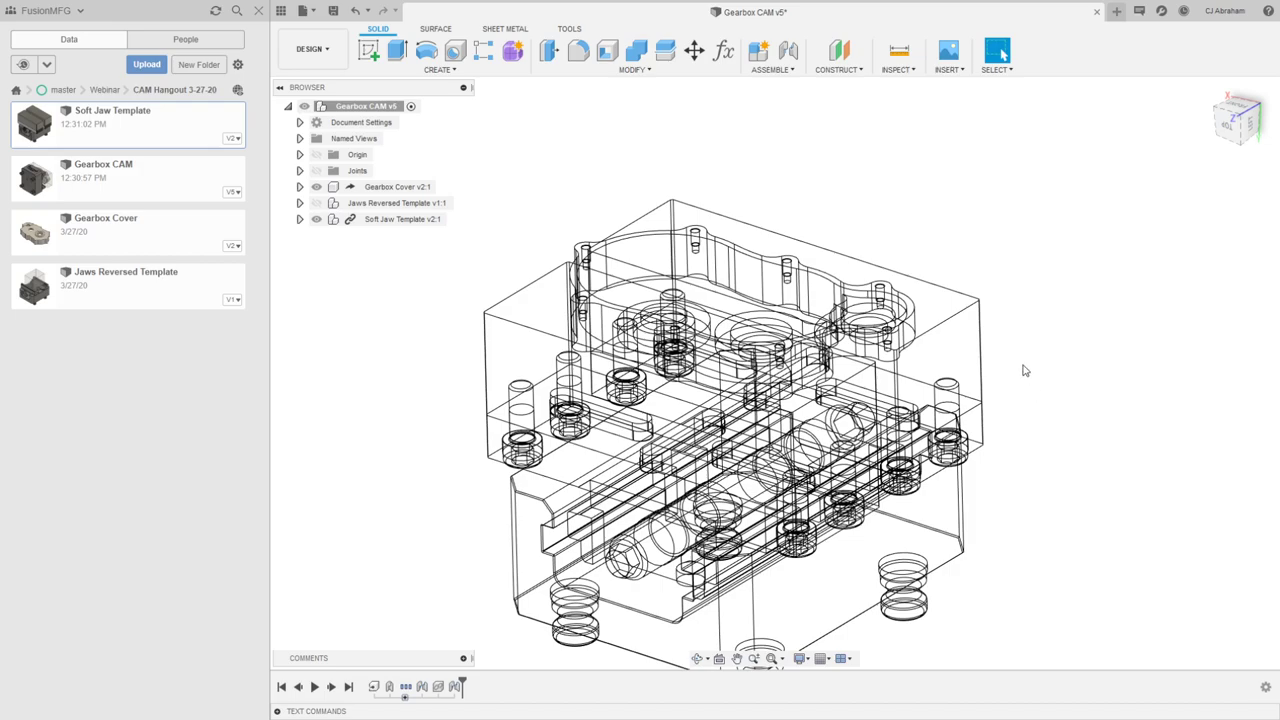
pyautogui.click(1250, 128)
pyautogui.moveTo(664, 267); pyautogui.dragTo(914, 381, button='middle')
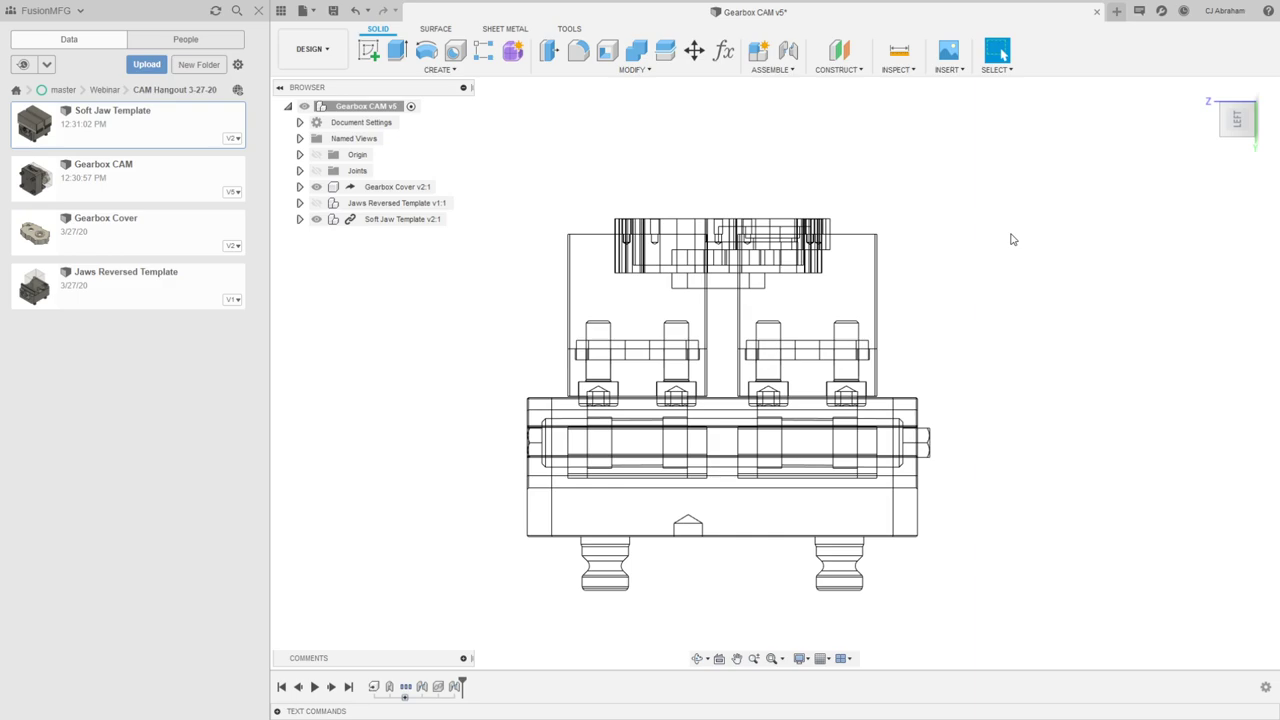
# Step: Restore the Shaded with Visible Edges Only visual style and return to an angled view of the assembly
pyautogui.click(802, 658)
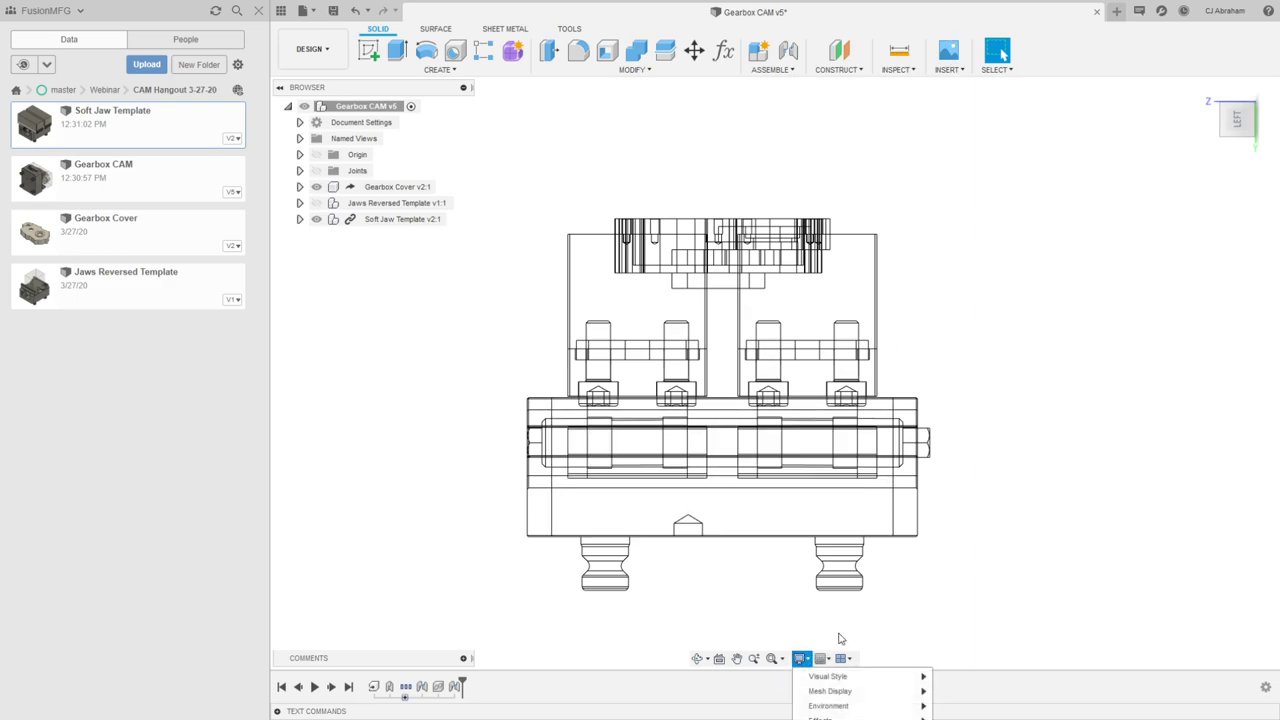
pyautogui.moveTo(868, 680)
pyautogui.click(974, 708)
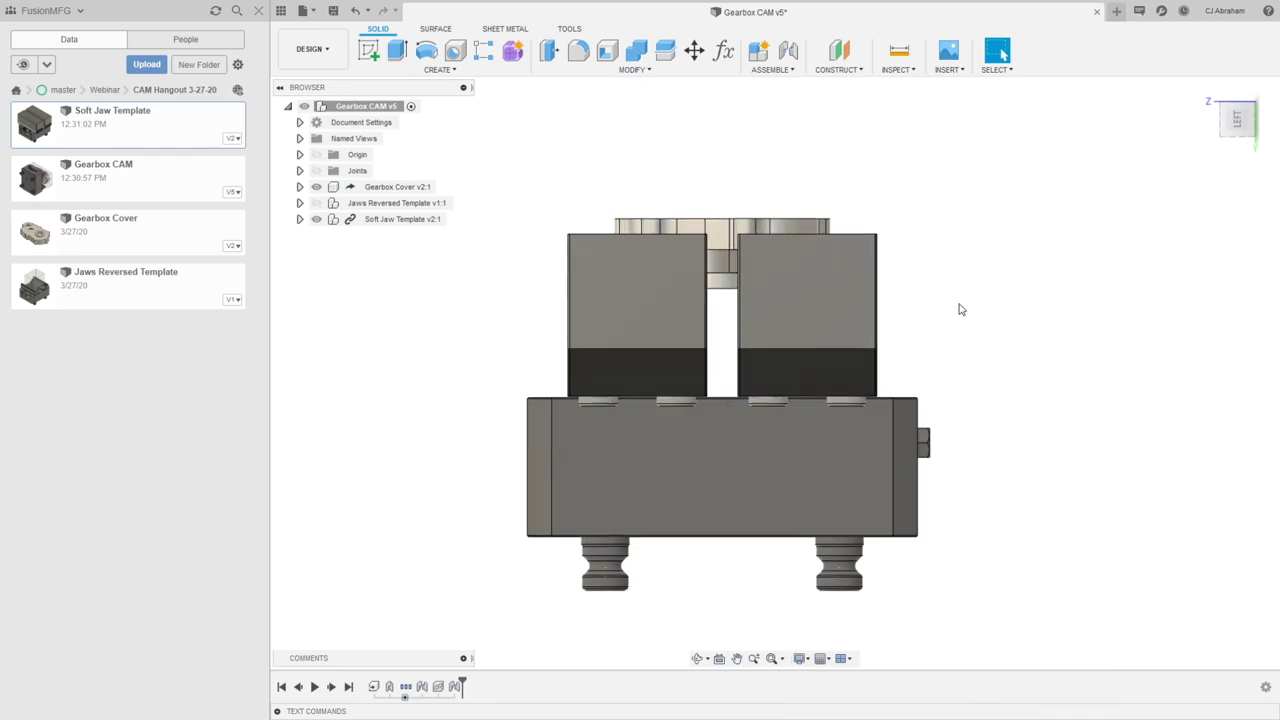
pyautogui.moveTo(960, 305)
pyautogui.keyDown('shift'); pyautogui.mouseDown(button='middle')
pyautogui.moveTo(988, 157)
pyautogui.moveTo(917, 189)
pyautogui.moveTo(700, 347)
pyautogui.moveTo(789, 334)
pyautogui.moveTo(934, 177)
pyautogui.moveTo(1007, 135)
pyautogui.mouseUp(button='middle'); pyautogui.keyUp('shift')
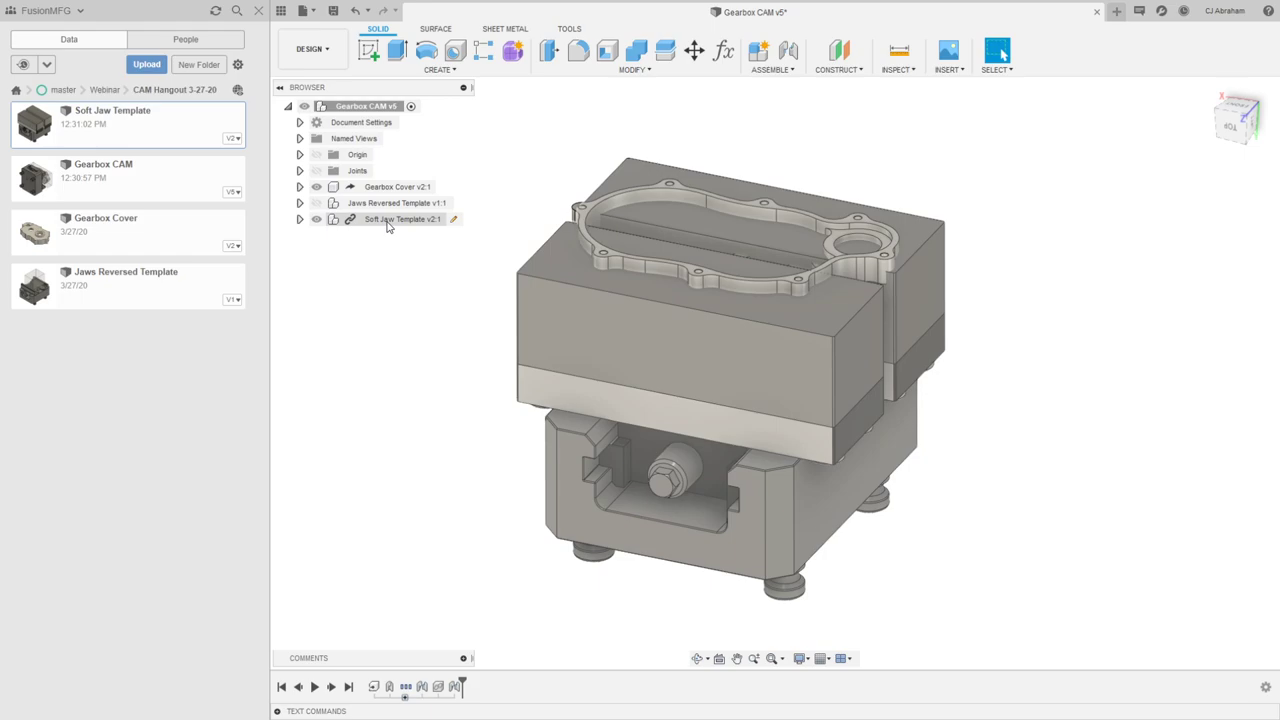
# Step: Review the design's user and model parameters, including the stock dimensions
pyautogui.click(723, 50)
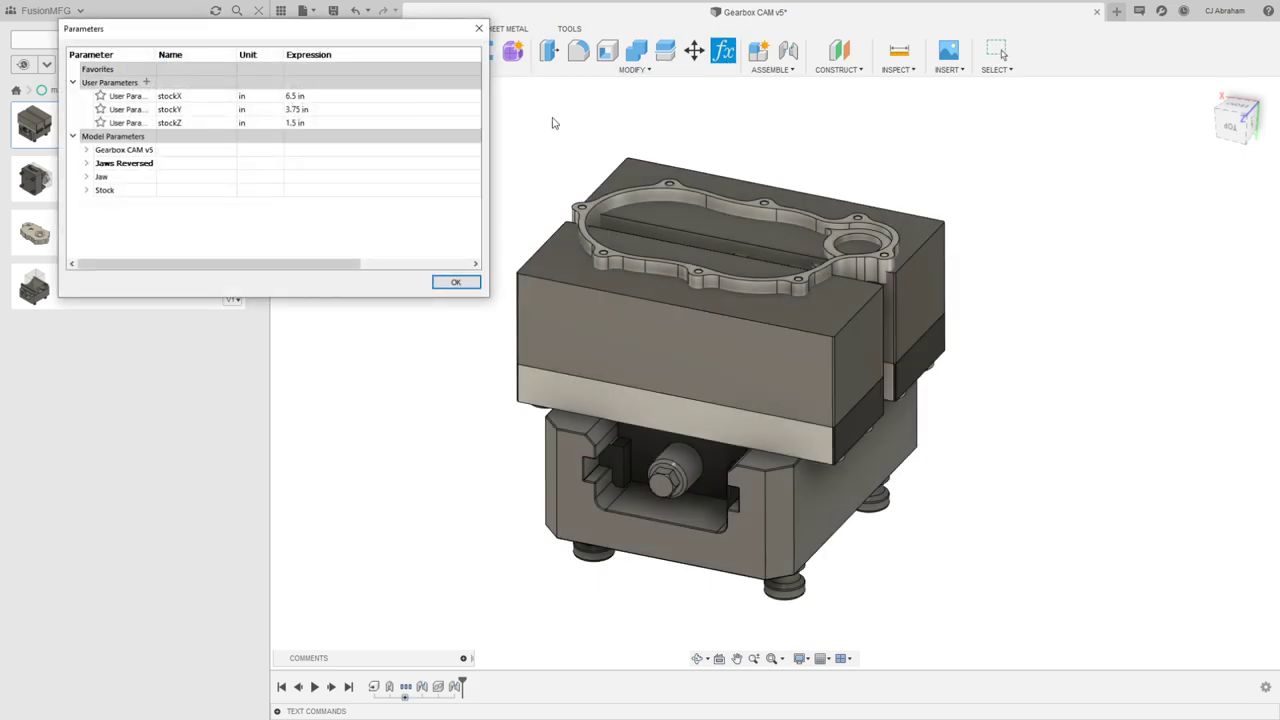
pyautogui.click(455, 282)
# Step: Break the Soft Jaw Template's link to its source design and set its jawSpacing user parameter to 0.75 in
pyautogui.rightClick(392, 219)
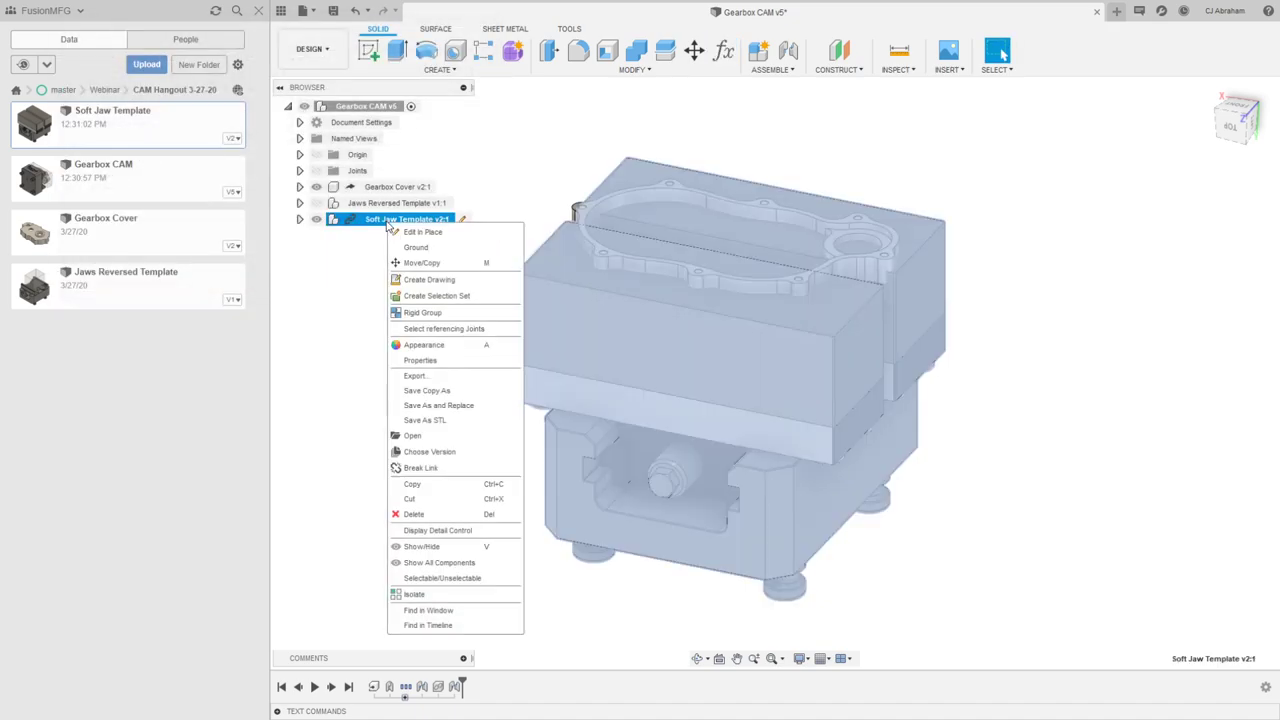
pyautogui.click(421, 468)
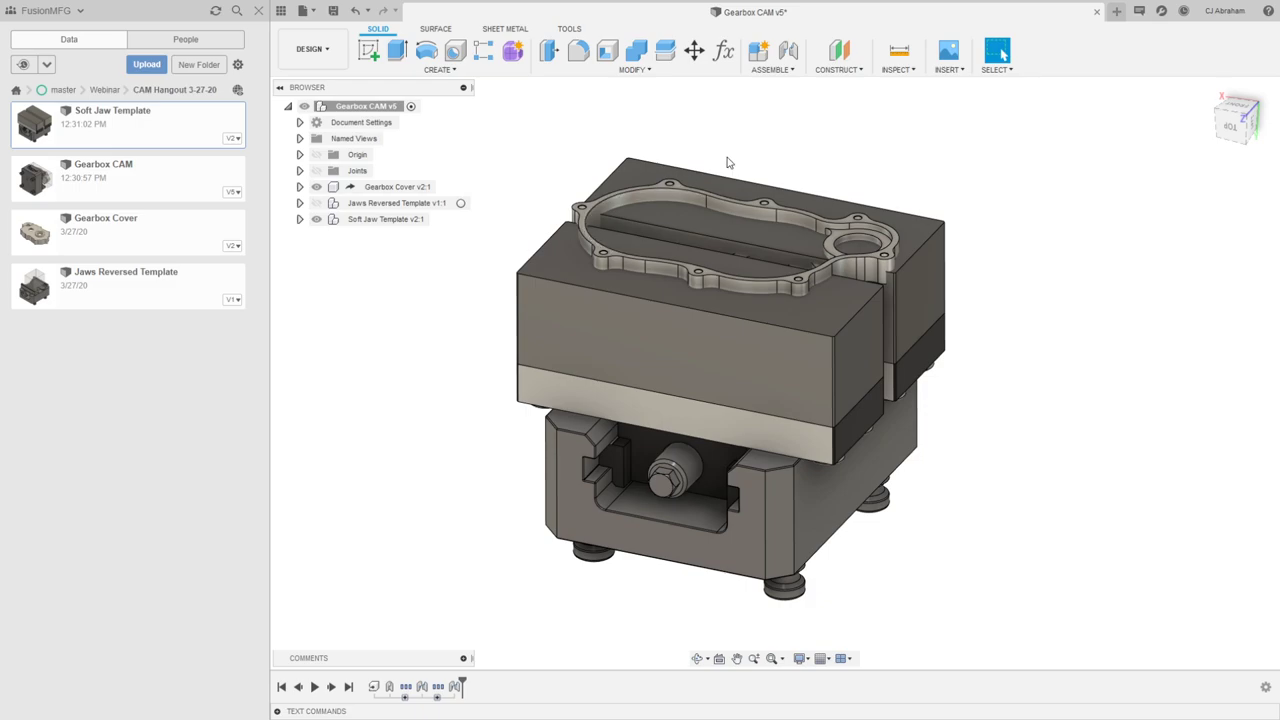
pyautogui.click(723, 50)
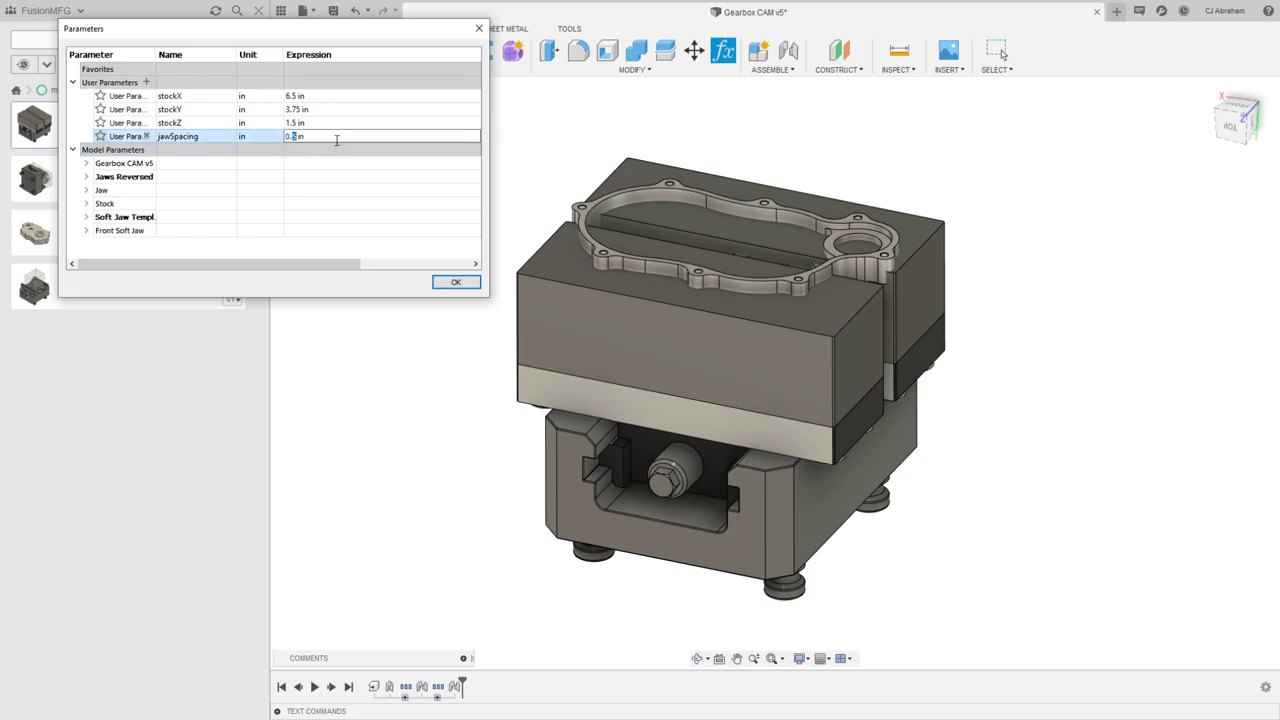
pyautogui.click(325, 136)
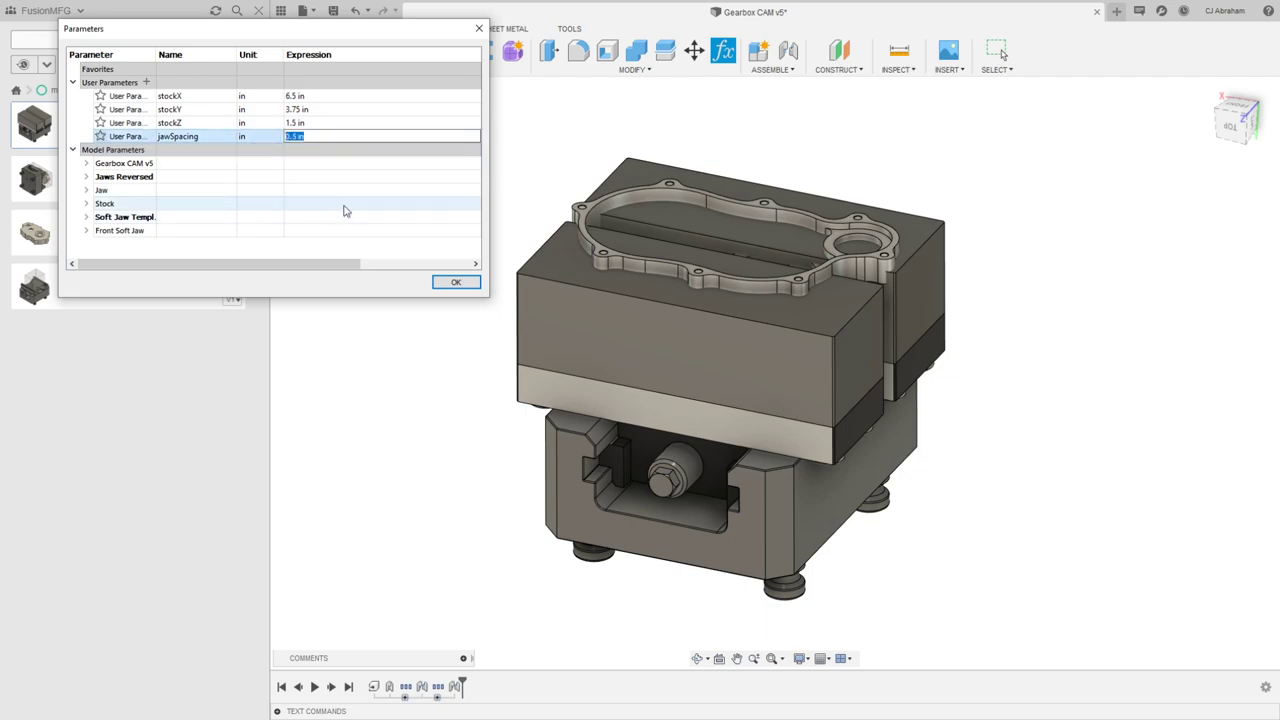
pyautogui.write('0.75')
pyautogui.press('Return')
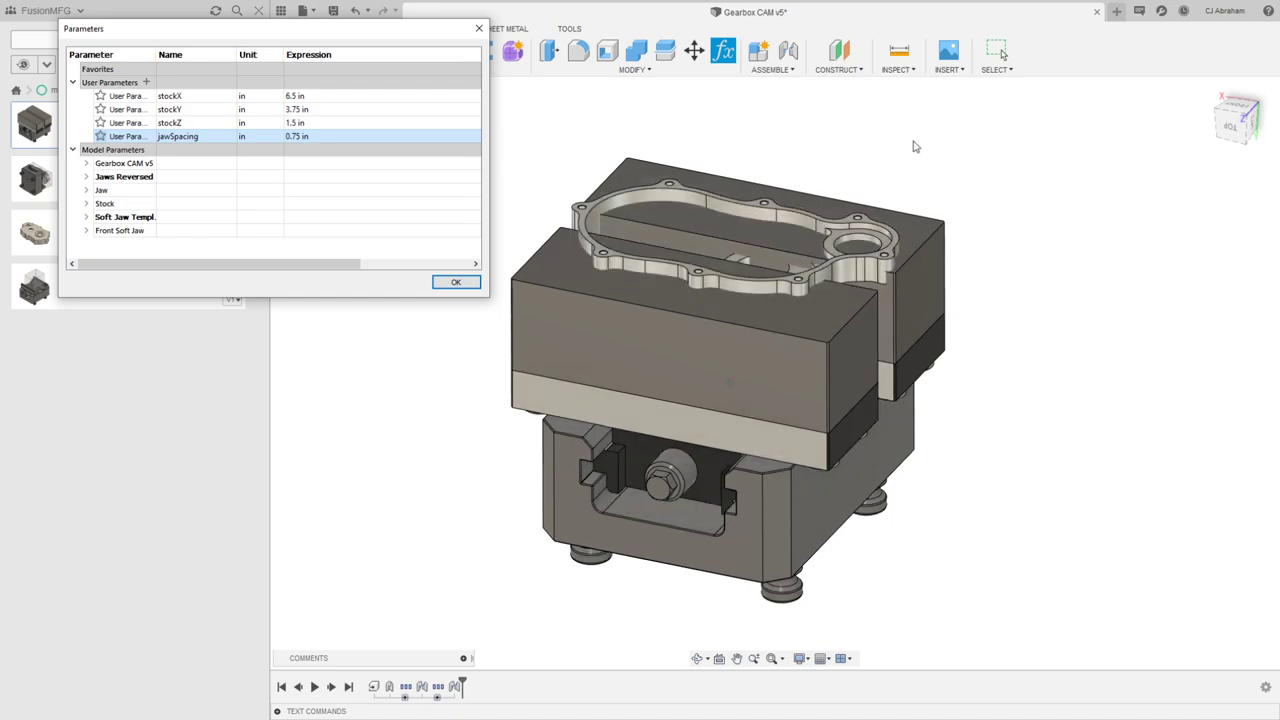
pyautogui.click(455, 282)
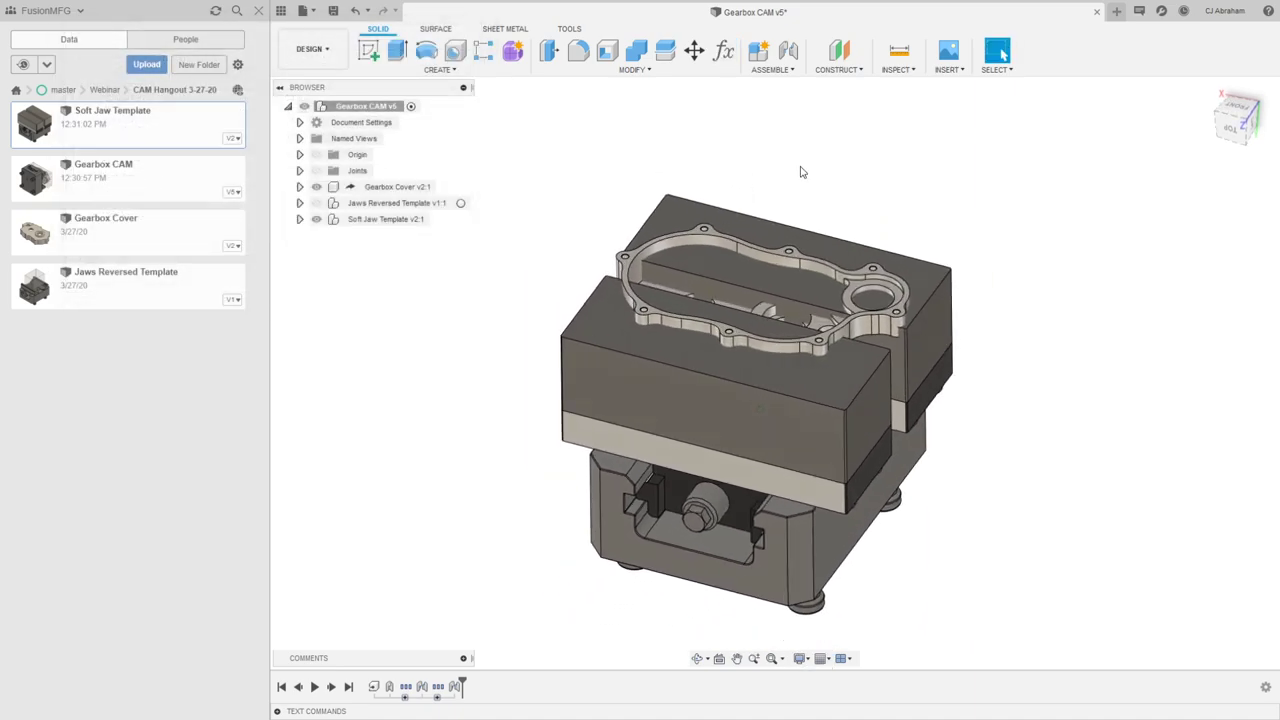
# Step: Recompute the whole design with Compute All to recenter the gearbox cover between the spread jaws
pyautogui.keyDown('shift'); pyautogui.moveTo(801, 172); pyautogui.dragTo(911, 178, button='middle'); pyautogui.keyUp('shift')
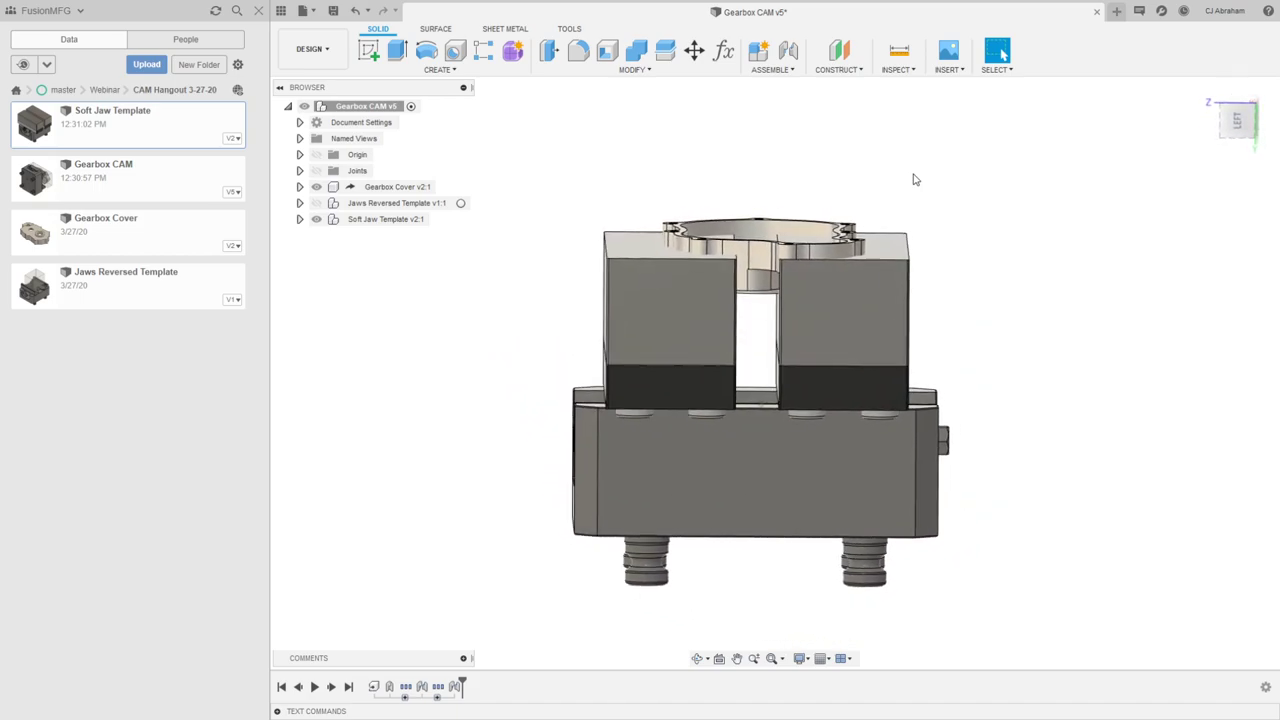
pyautogui.click(645, 72)
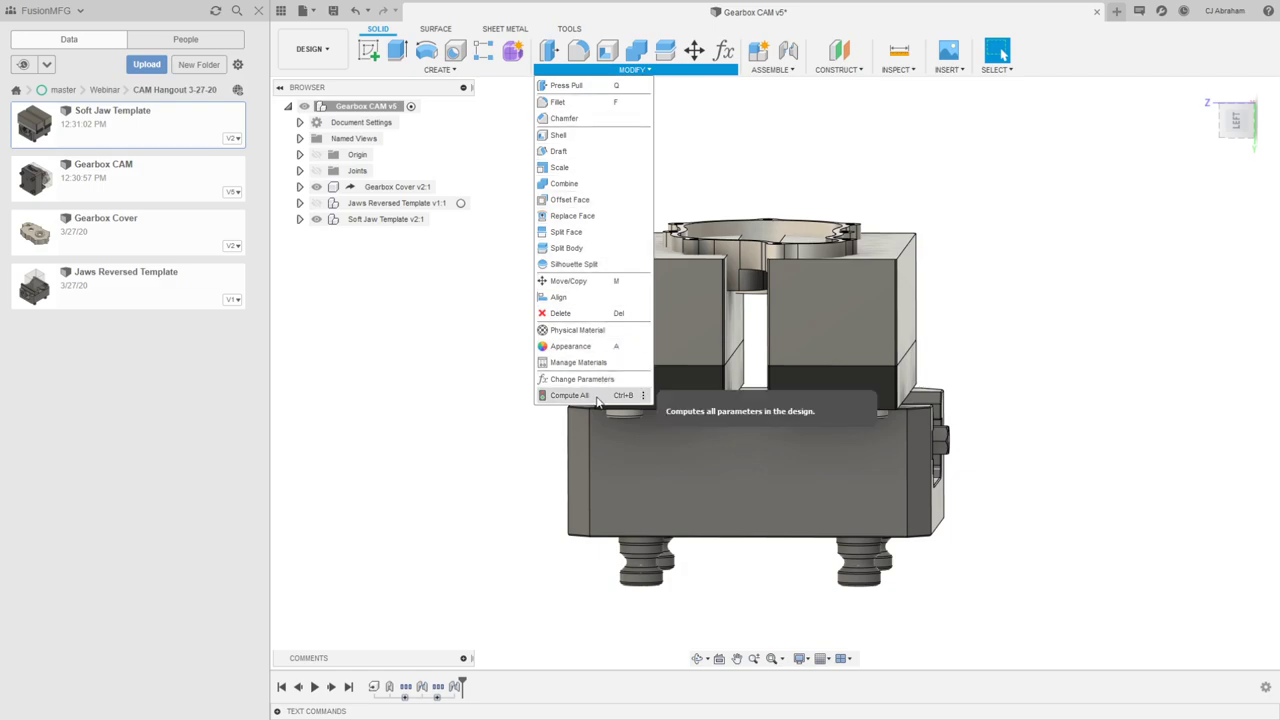
pyautogui.click(596, 397)
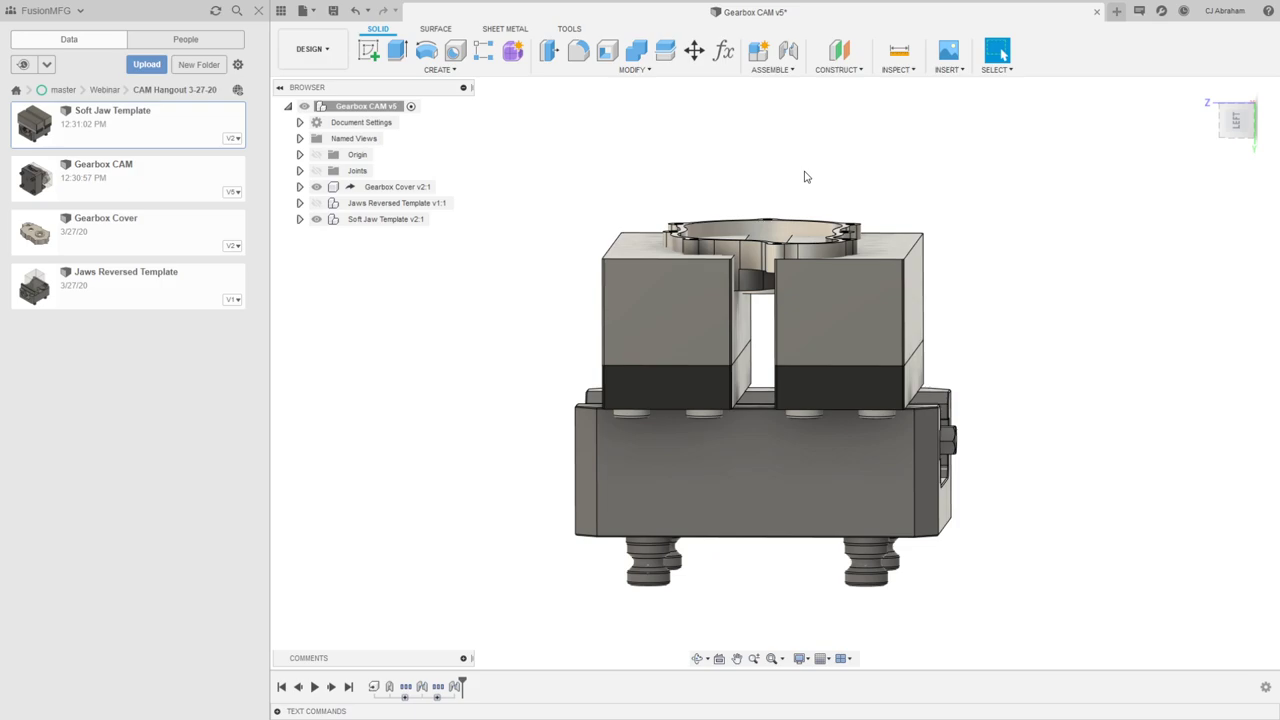
# Step: Set the jawSpacing parameter to .25 in and recompute the design
pyautogui.click(723, 50)
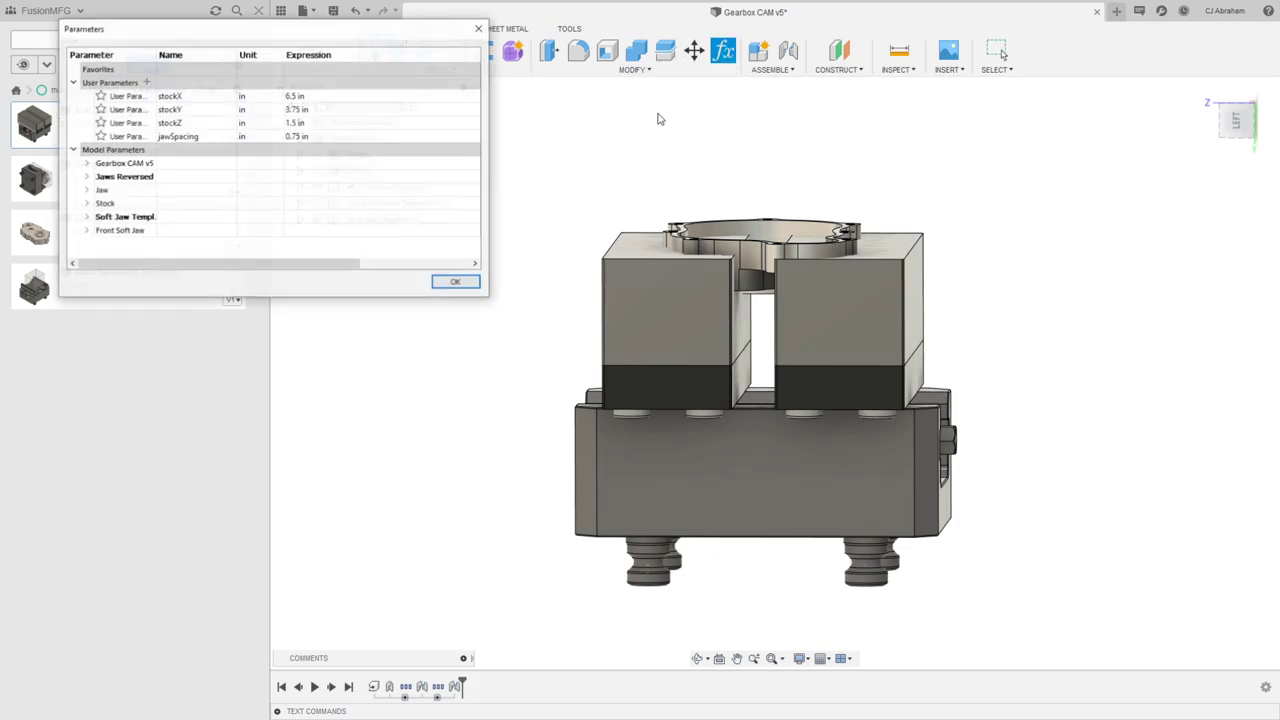
pyautogui.click(303, 139)
pyautogui.write('.25')
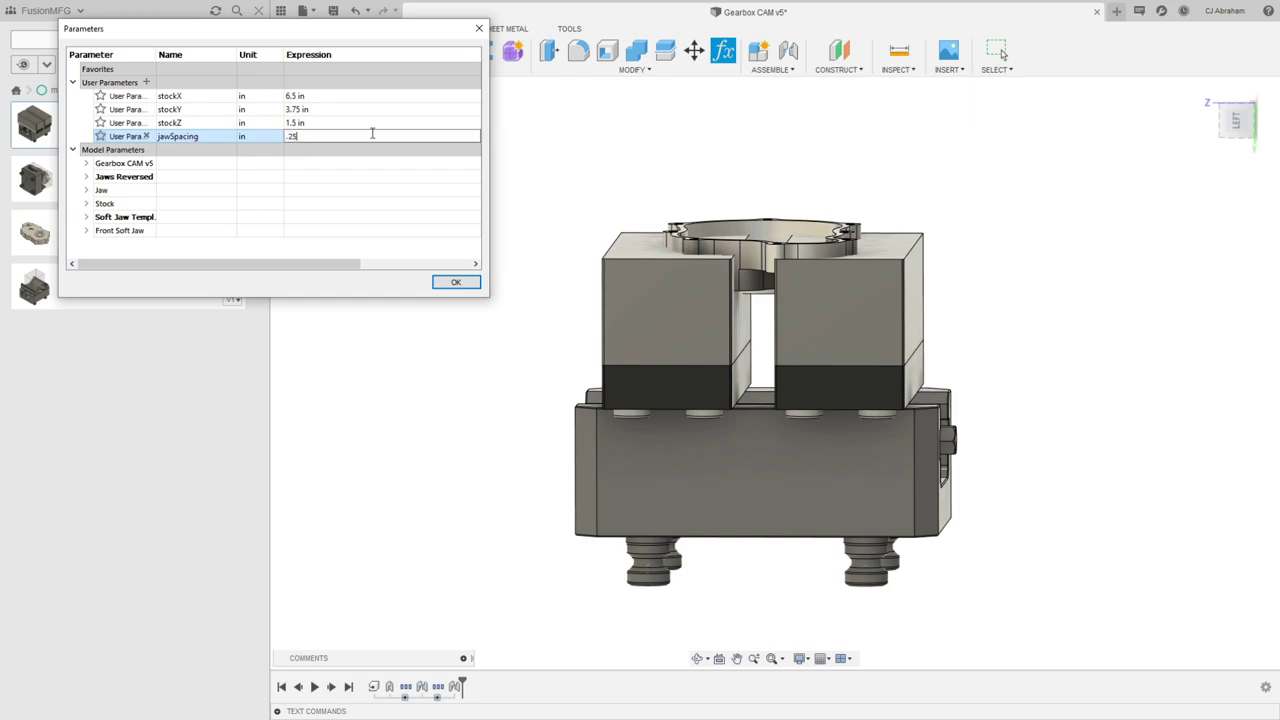
pyautogui.click(455, 282)
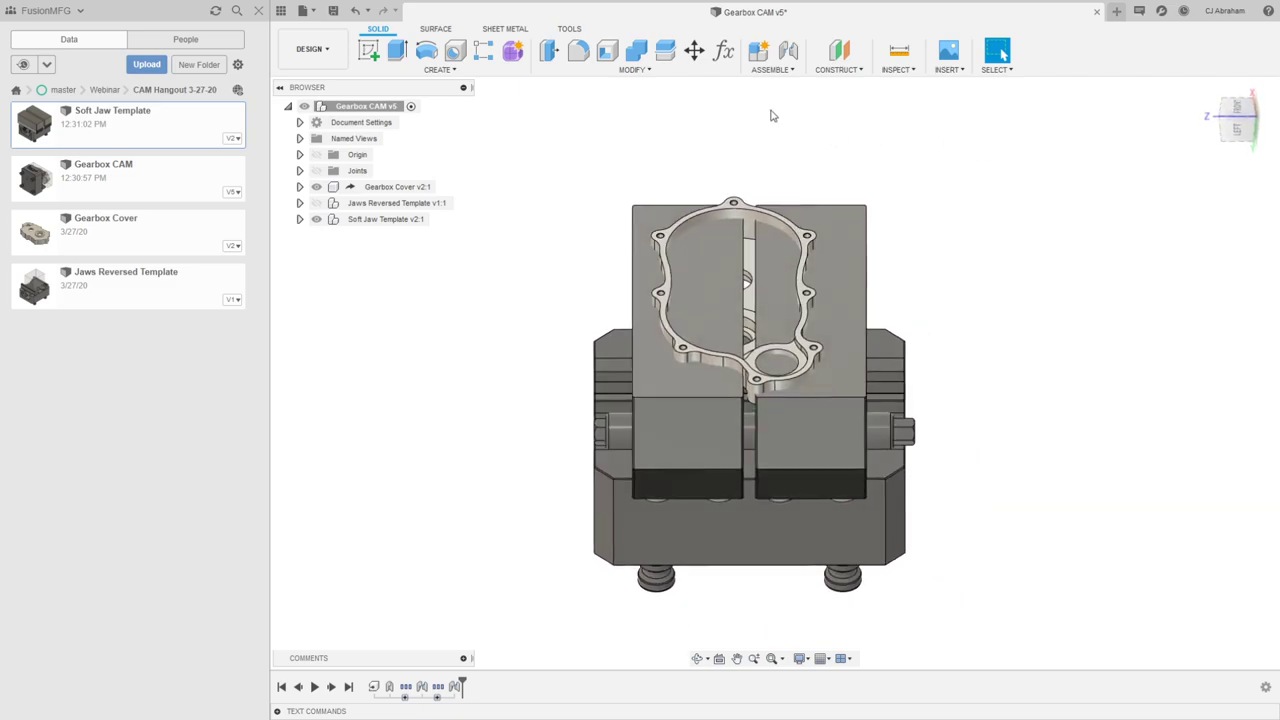
pyautogui.click(640, 72)
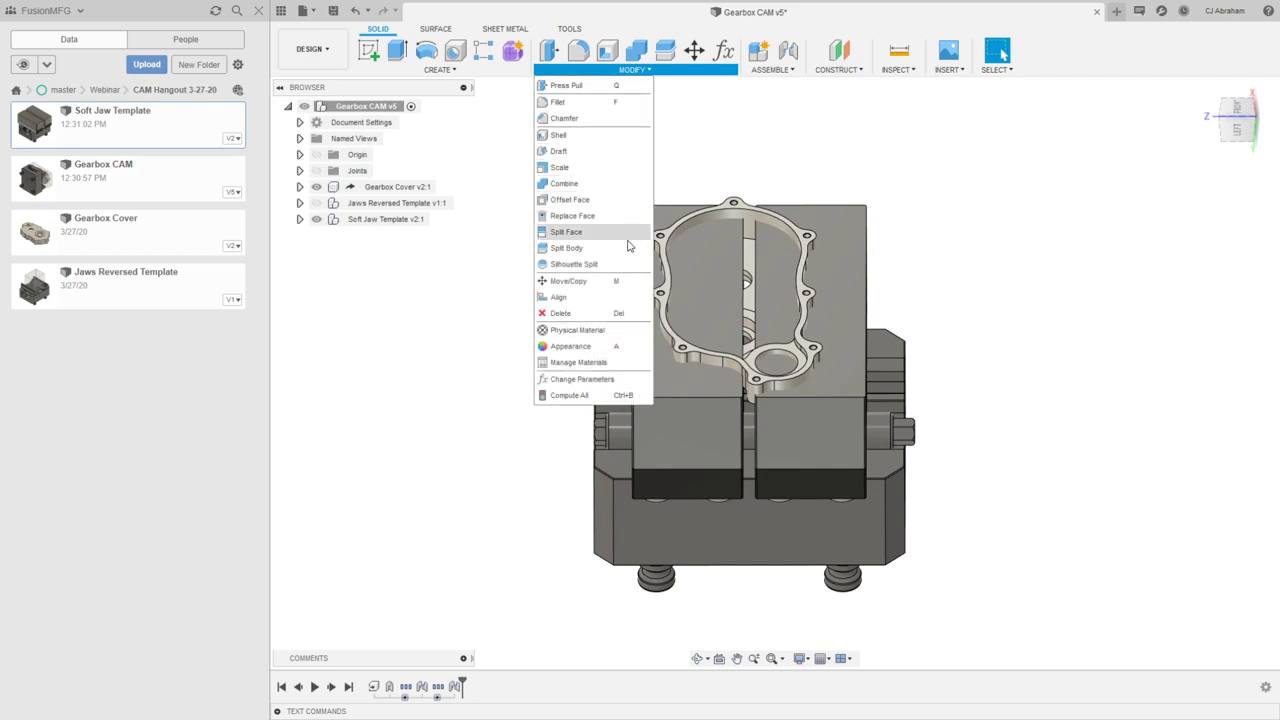
pyautogui.click(586, 394)
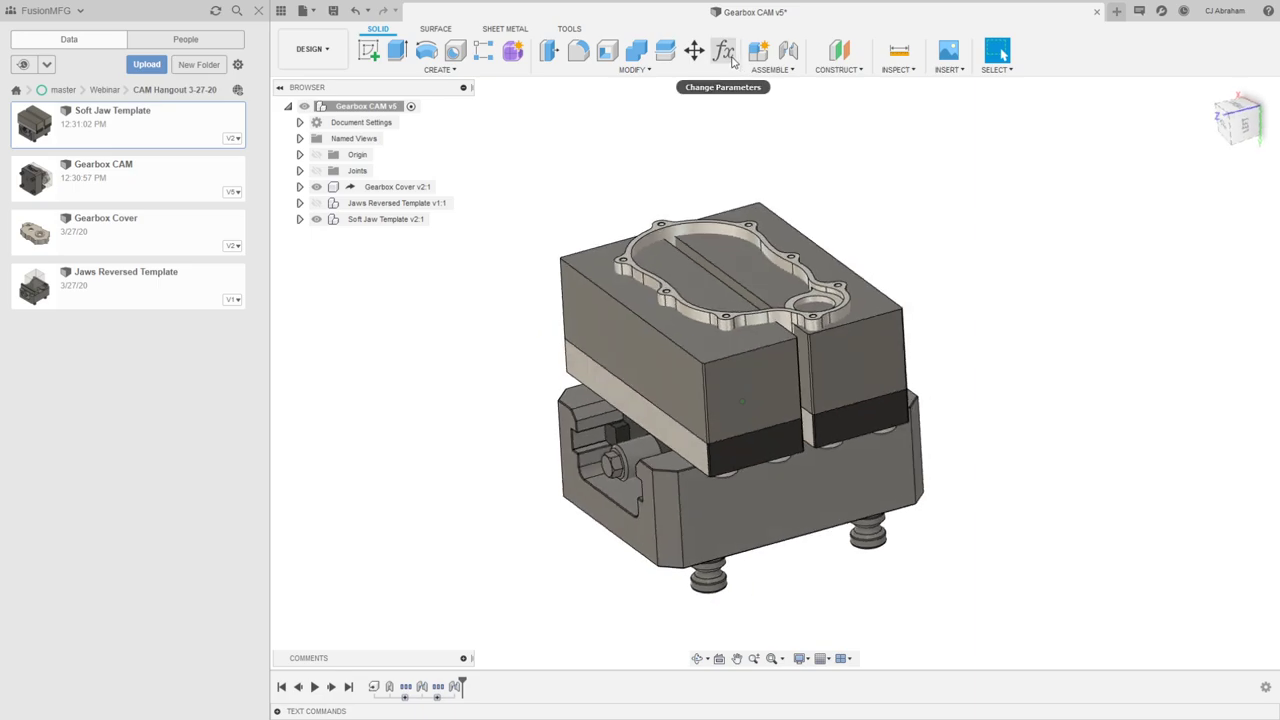
# Step: Set the jawSpacing parameter back to .75 in and recompute the entire design
pyautogui.click(729, 55)
pyautogui.doubleClick(312, 138)
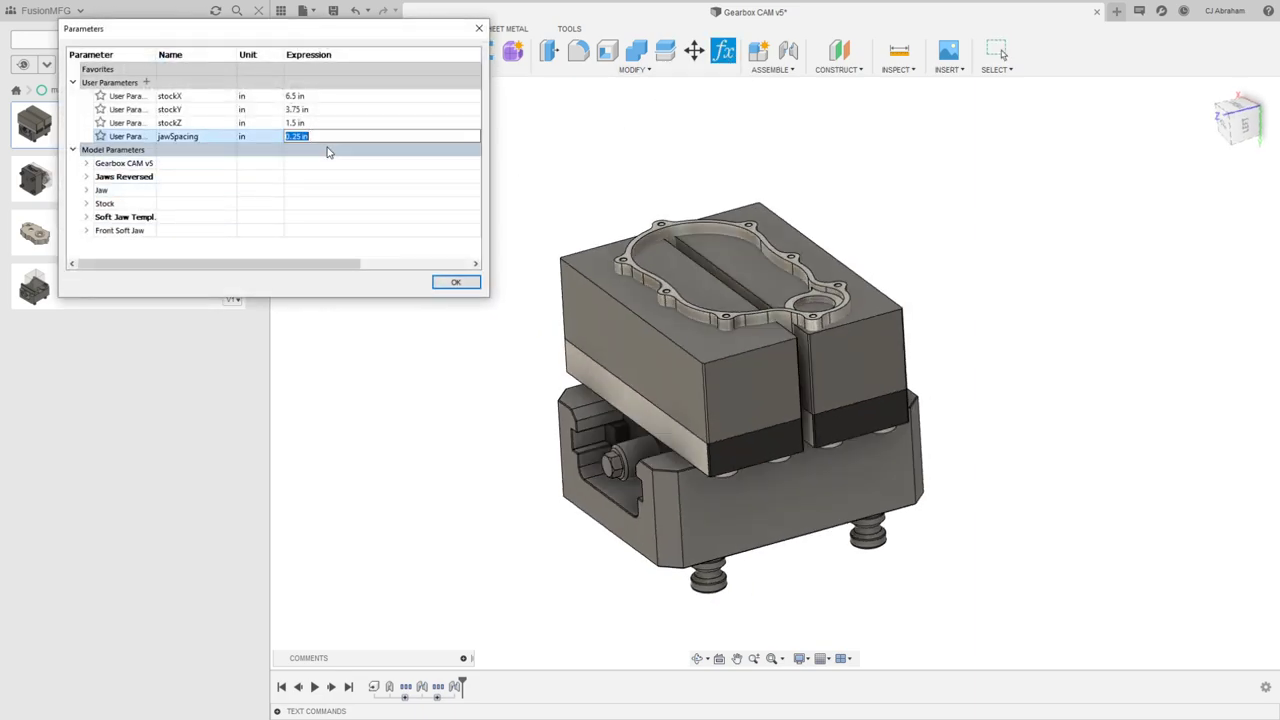
pyautogui.write('.75')
pyautogui.press('Return')
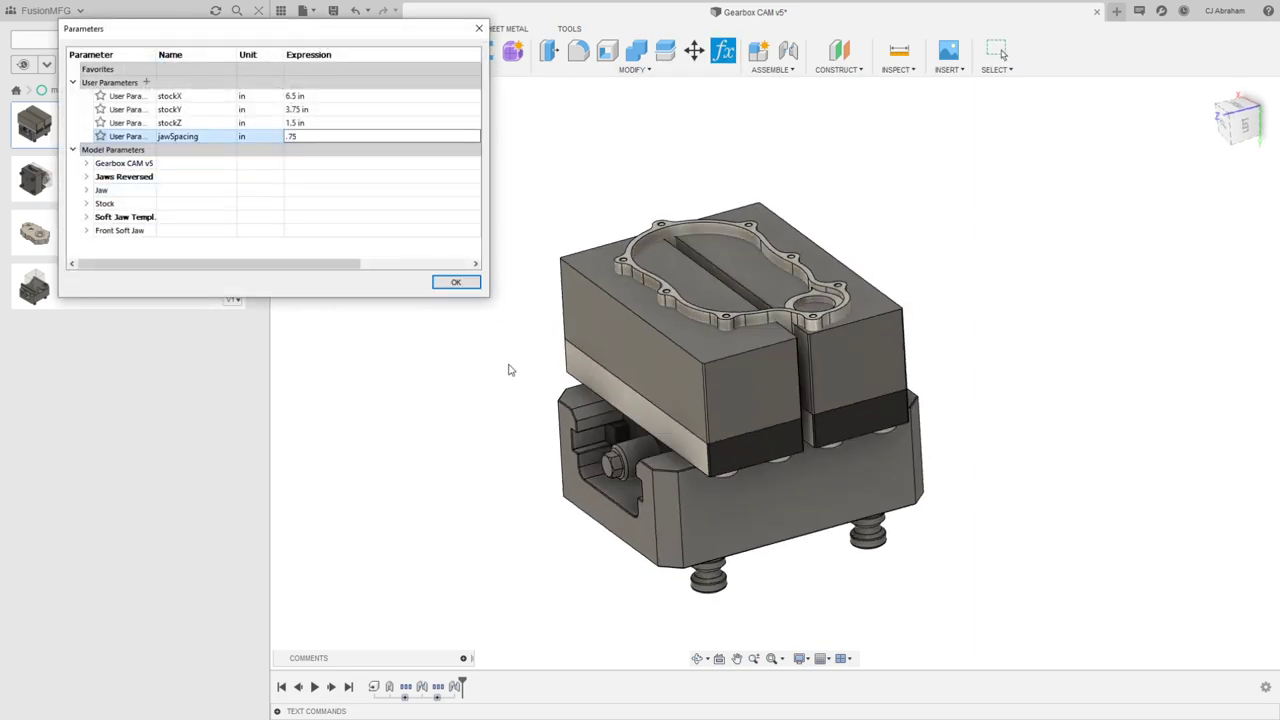
pyautogui.click(457, 282)
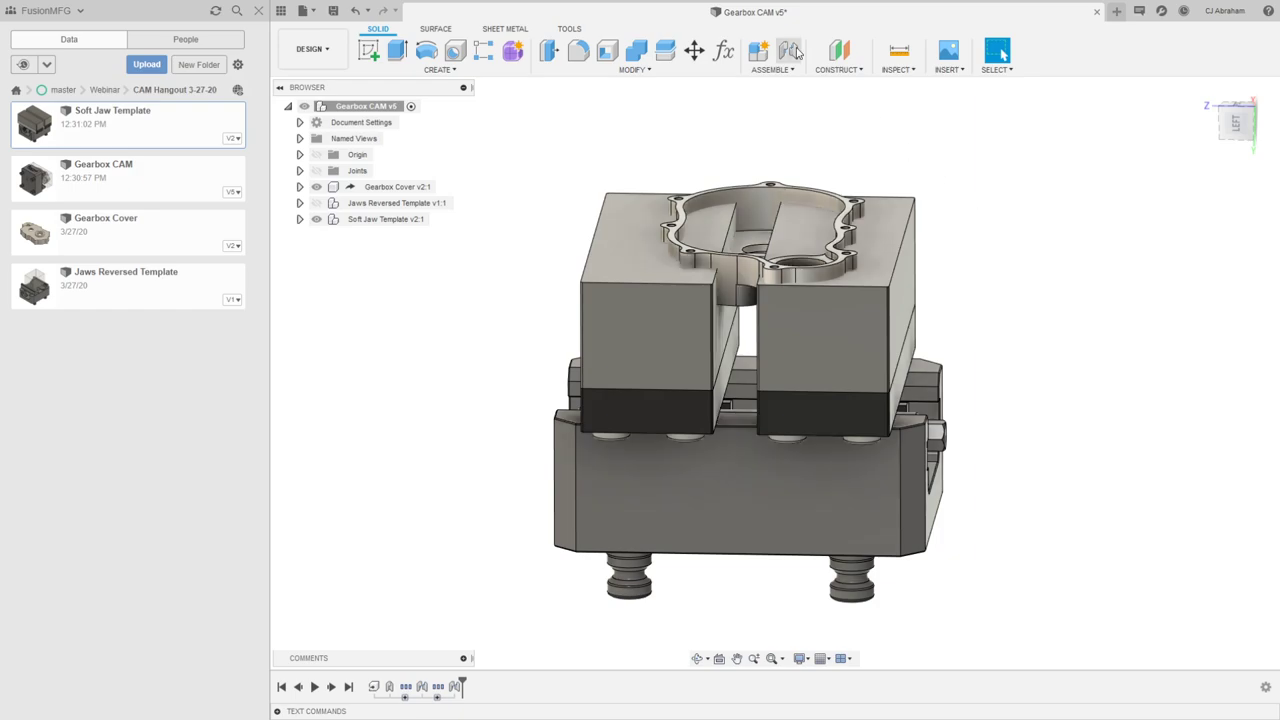
pyautogui.click(640, 72)
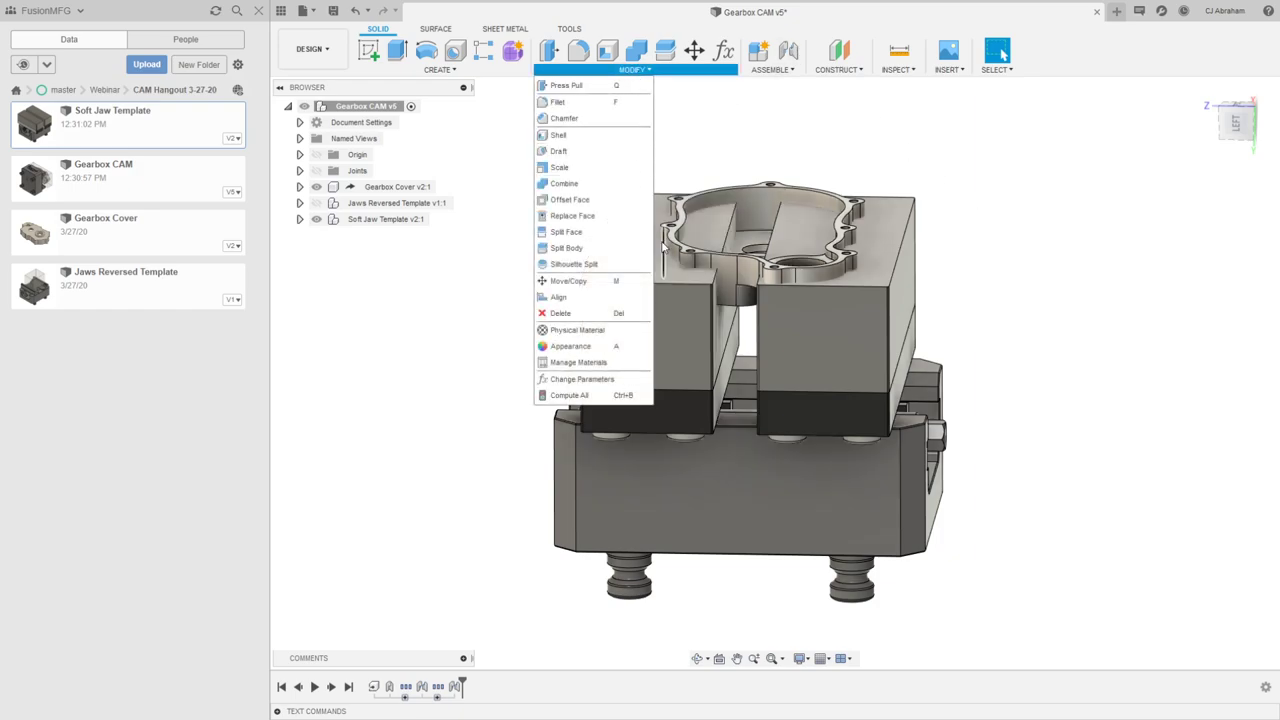
pyautogui.click(583, 397)
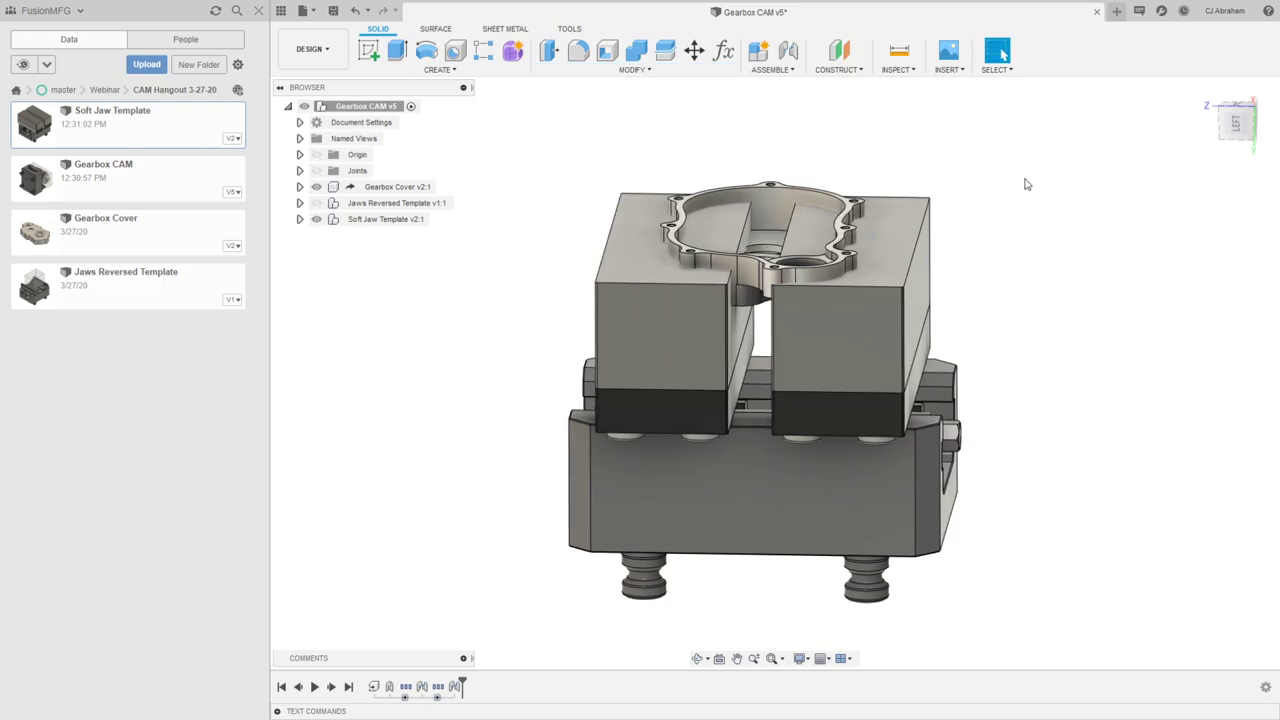
# Step: Roll the design history back one feature at a time to the insertion of the Gearbox Cover
pyautogui.keyDown('shift'); pyautogui.moveTo(1019, 176); pyautogui.dragTo(1026, 158, button='middle'); pyautogui.keyUp('shift')
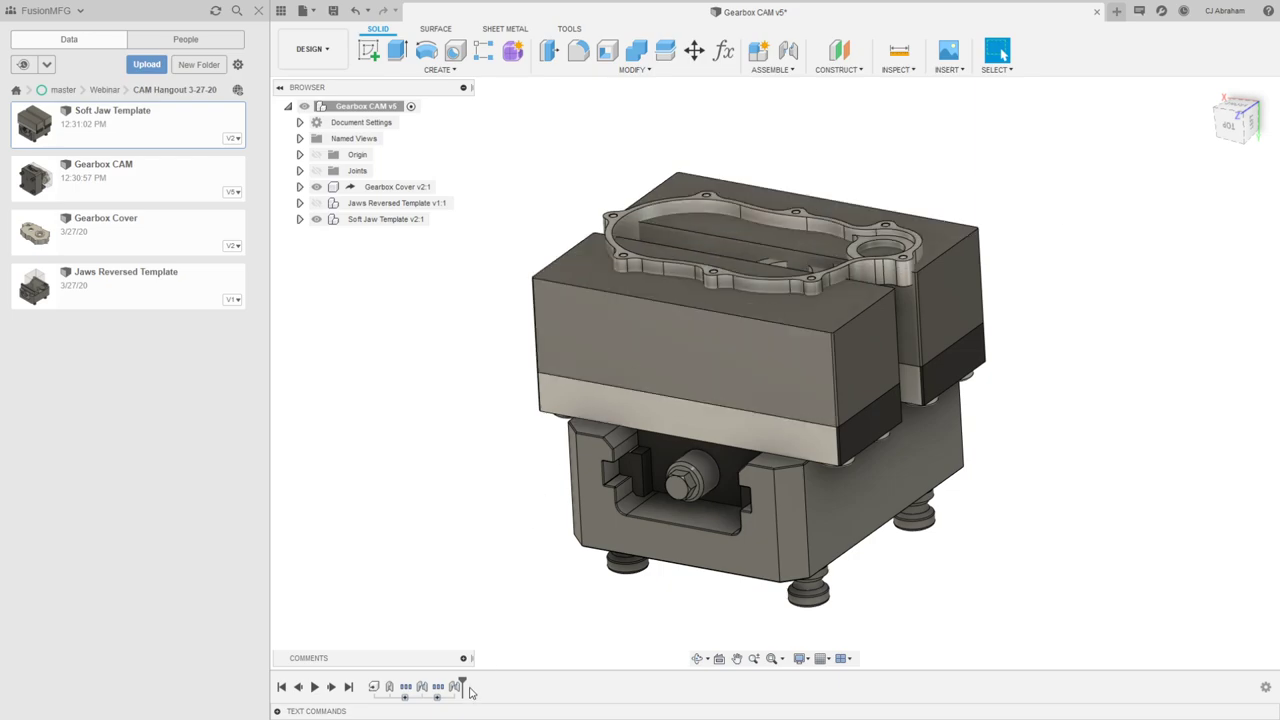
pyautogui.click(298, 687)
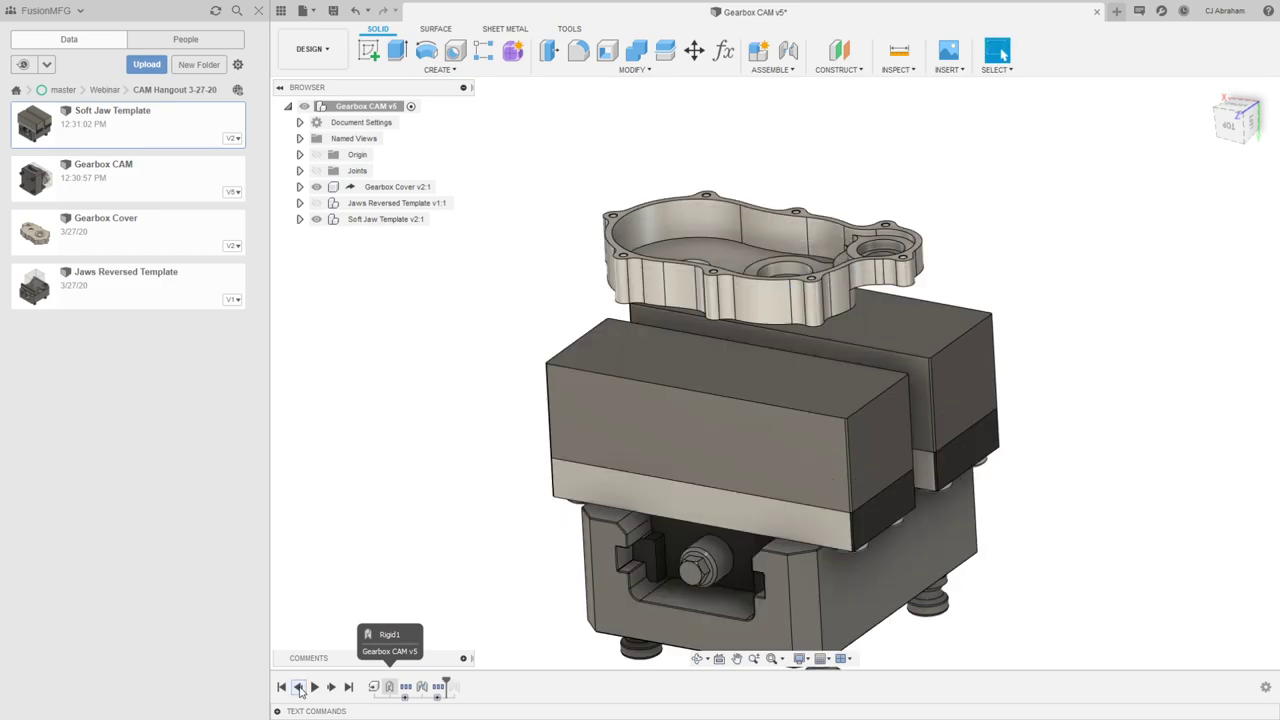
pyautogui.click(298, 687)
pyautogui.click(298, 687)
pyautogui.click(298, 687)
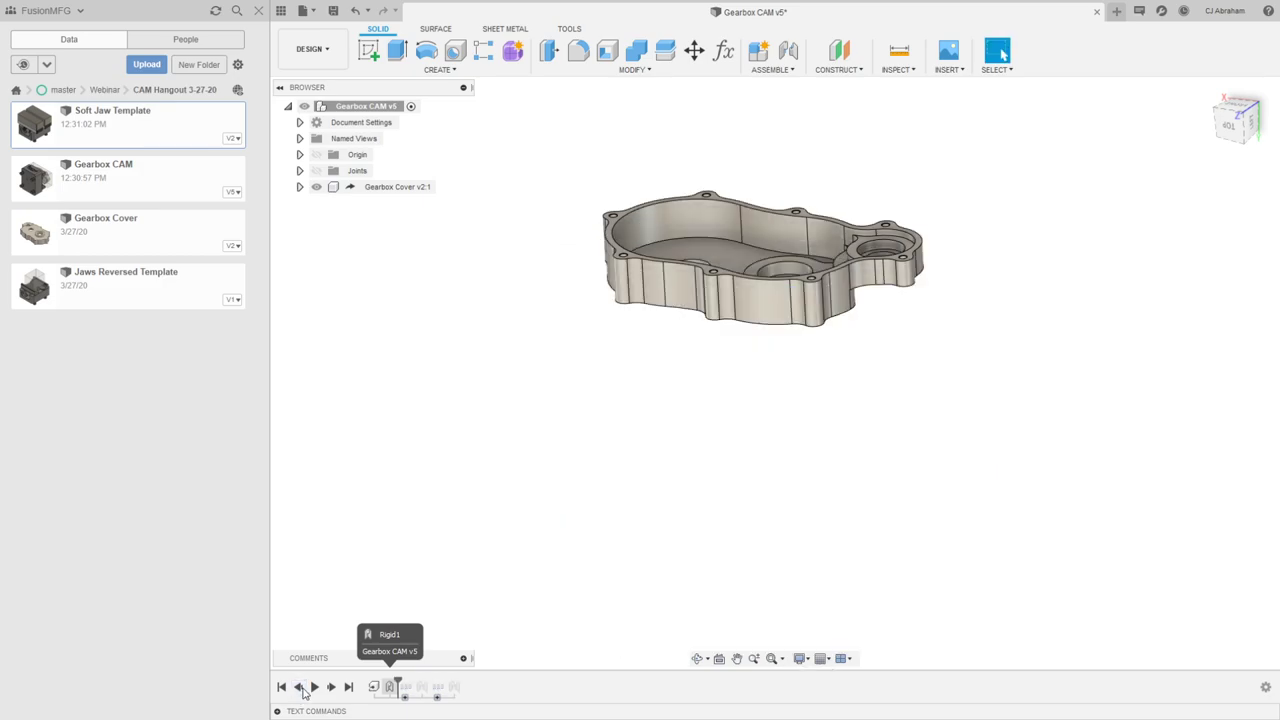
pyautogui.click(298, 687)
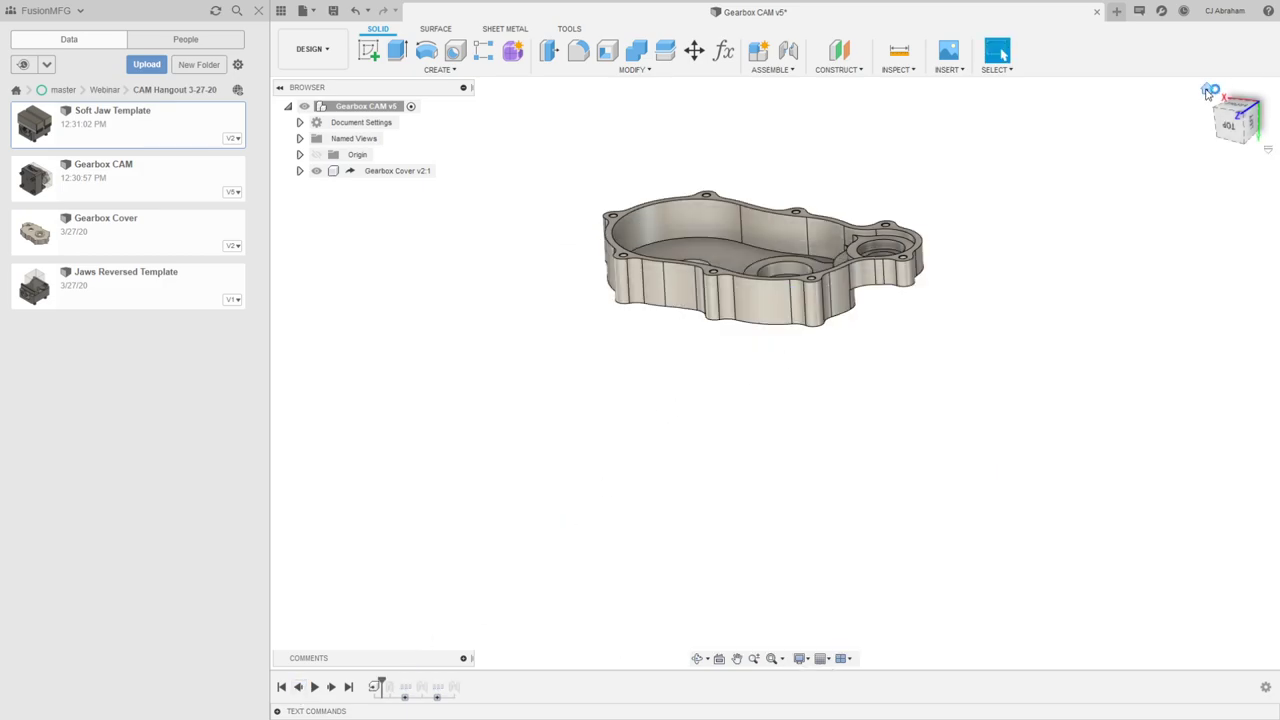
# Step: Try moving the gearbox cover freely in the home view and revert its position
pyautogui.click(1234, 118)
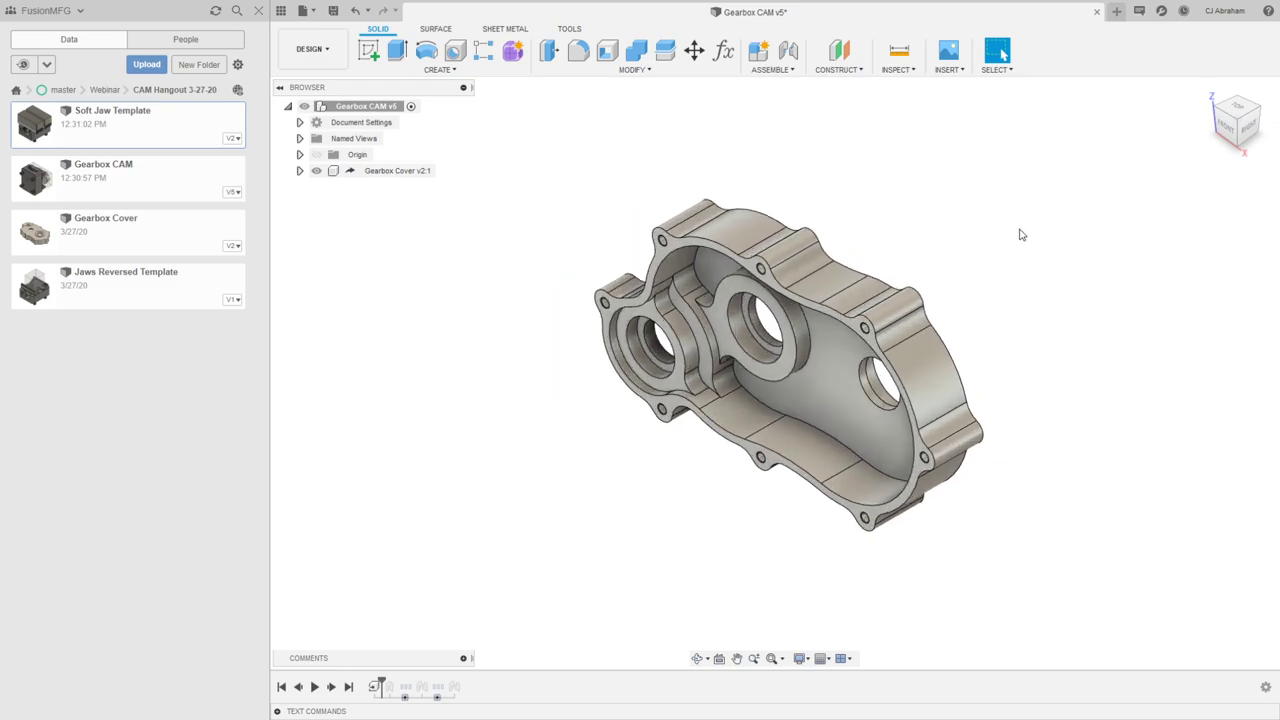
pyautogui.moveTo(823, 398); pyautogui.dragTo(742, 407, button='middle')
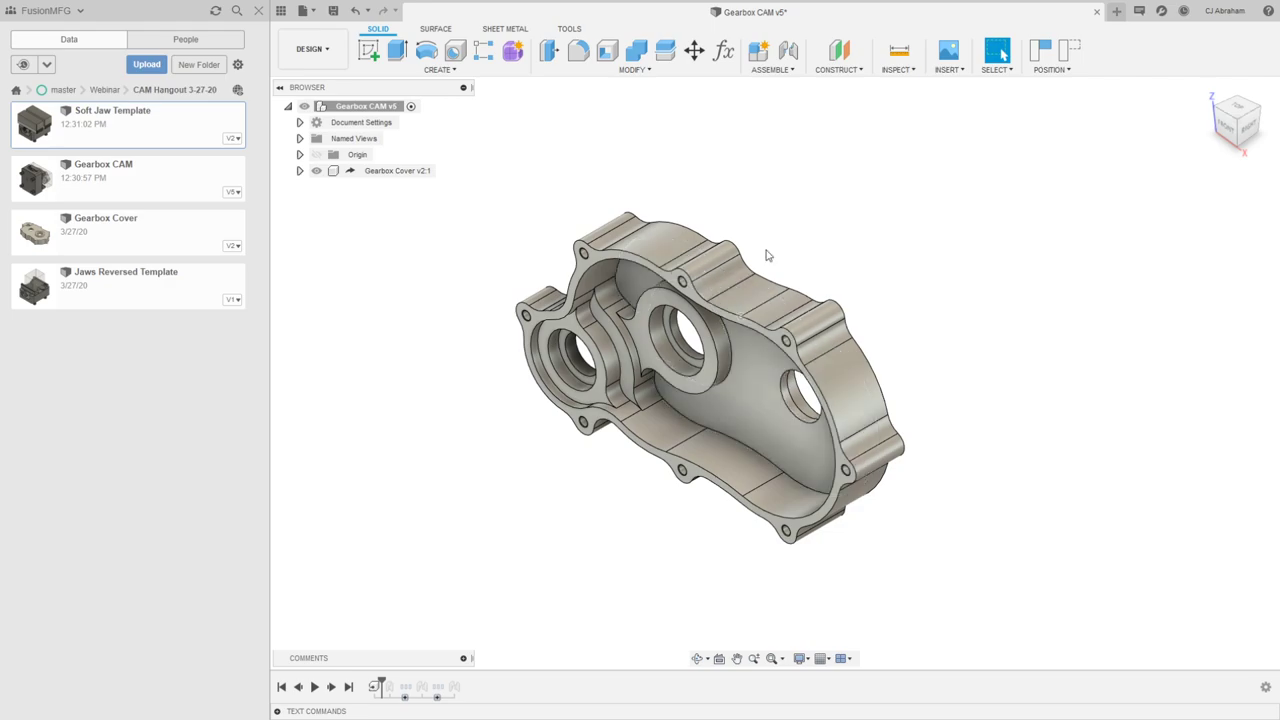
pyautogui.click(1080, 54)
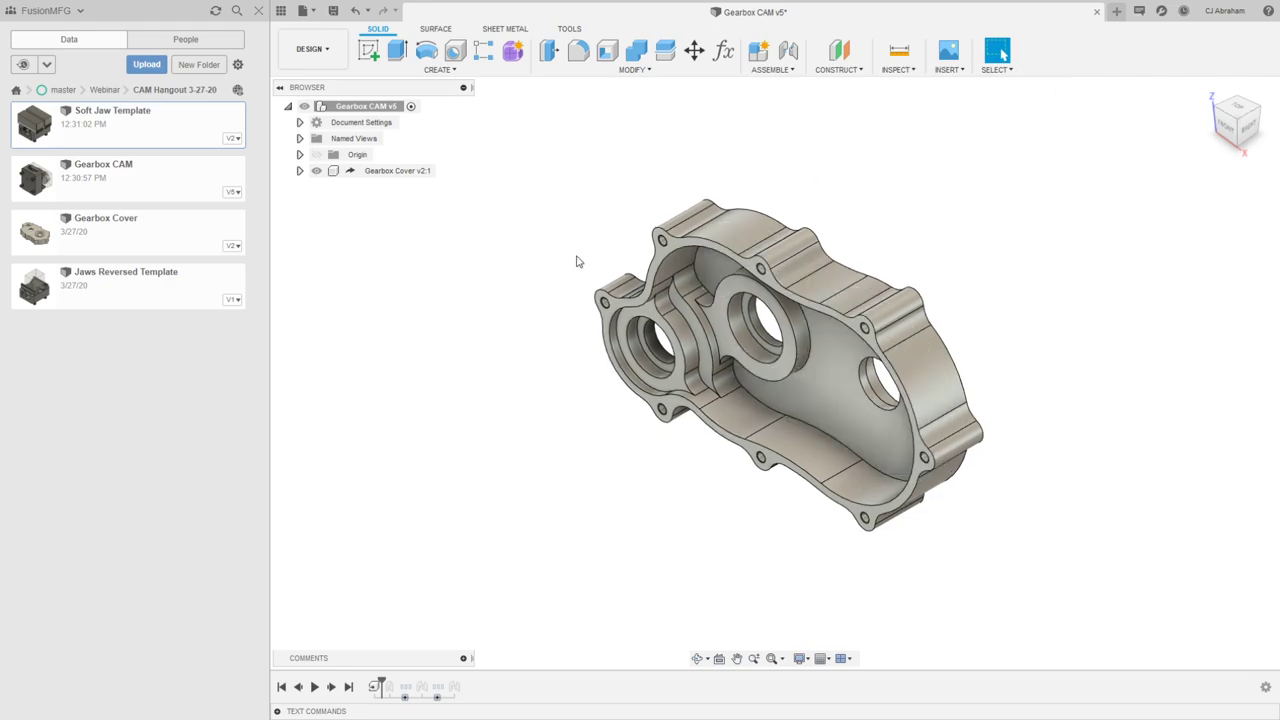
# Step: Roll the history forward past the Rigid1 joint and examine the Gearbox Cover's relation to the top-level component
pyautogui.moveTo(380, 684); pyautogui.dragTo(397, 684)
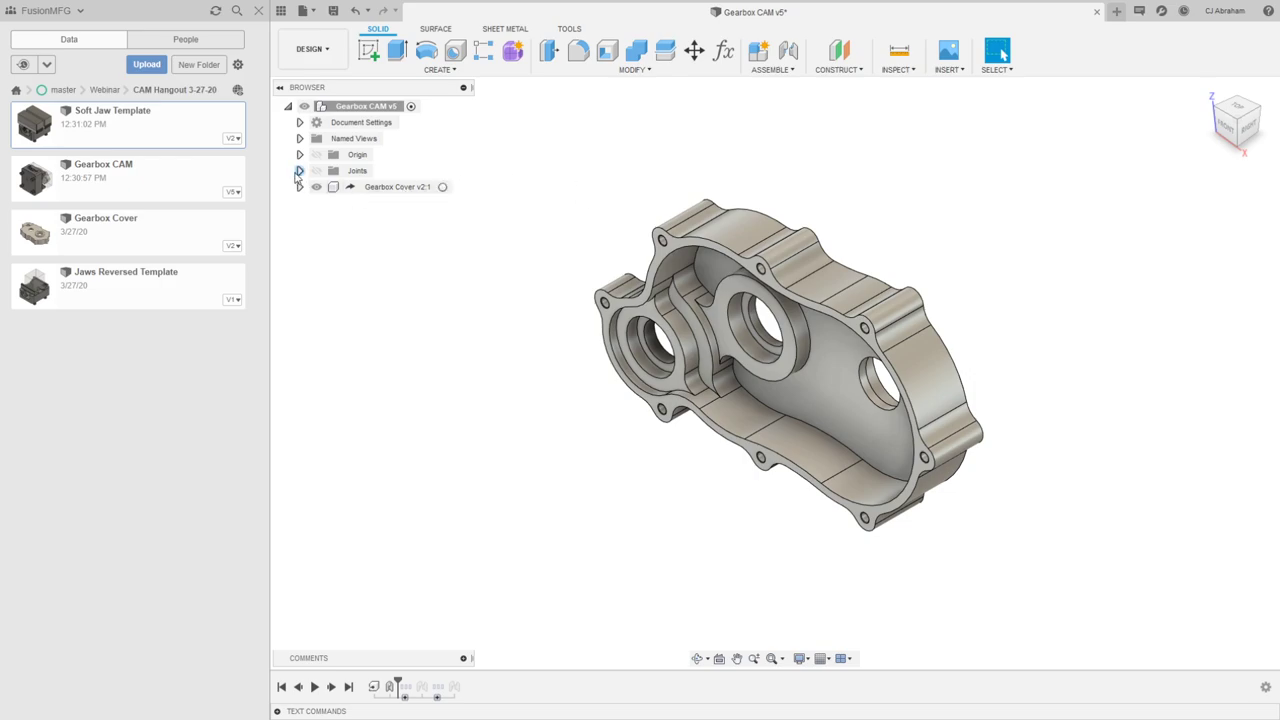
pyautogui.click(395, 186)
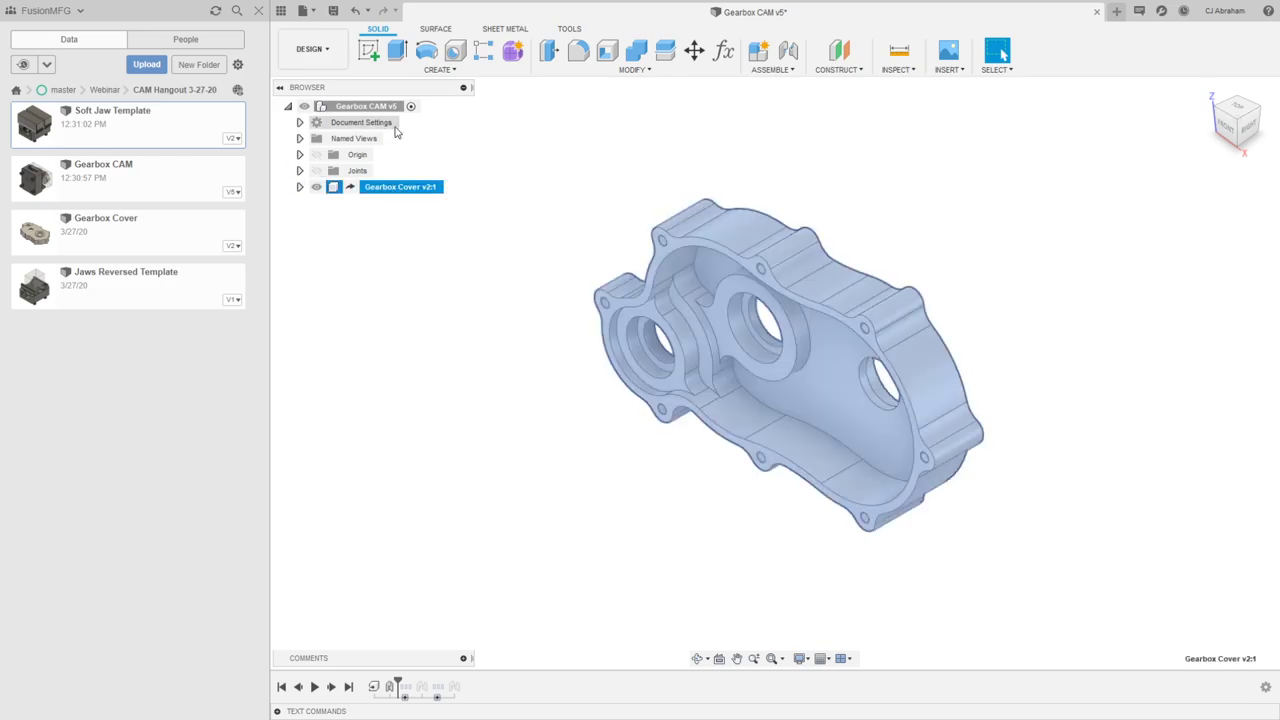
pyautogui.click(370, 106)
pyautogui.click(868, 178)
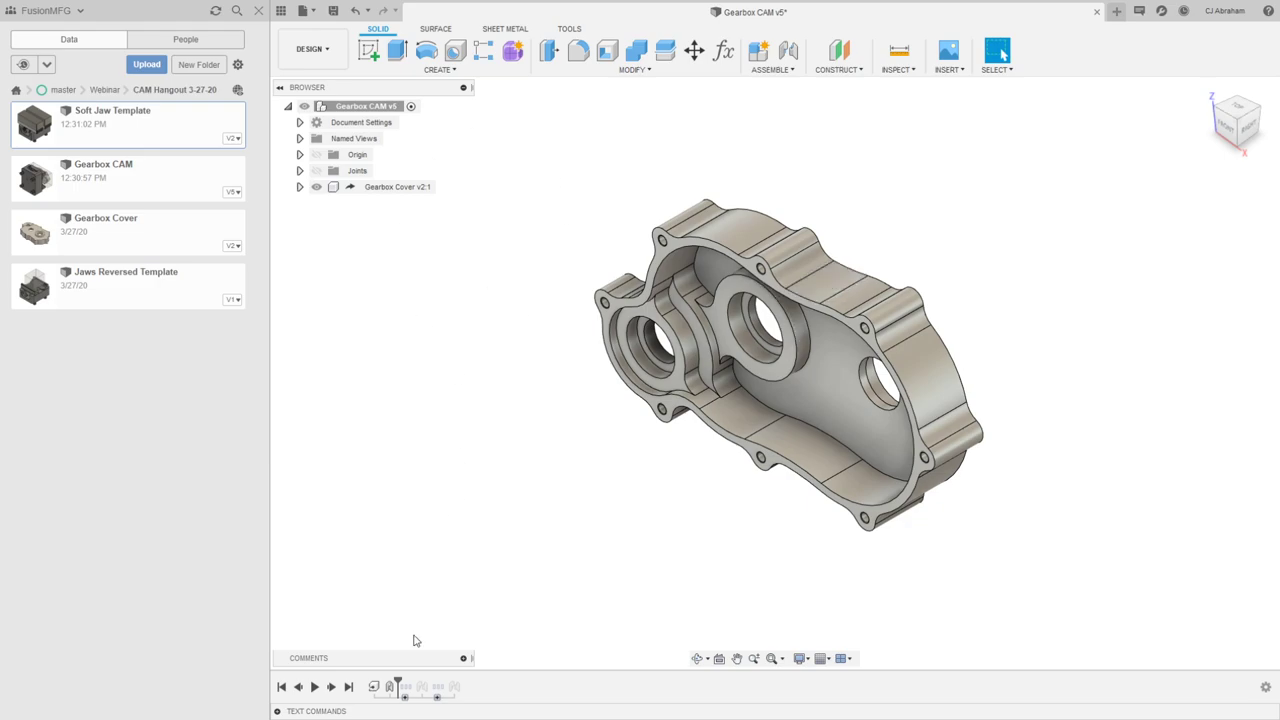
# Step: Advance the history through the Jaws Reversed Template insertion and its joint to the insertion of the Soft Jaw Template
pyautogui.moveTo(401, 680); pyautogui.dragTo(413, 681)
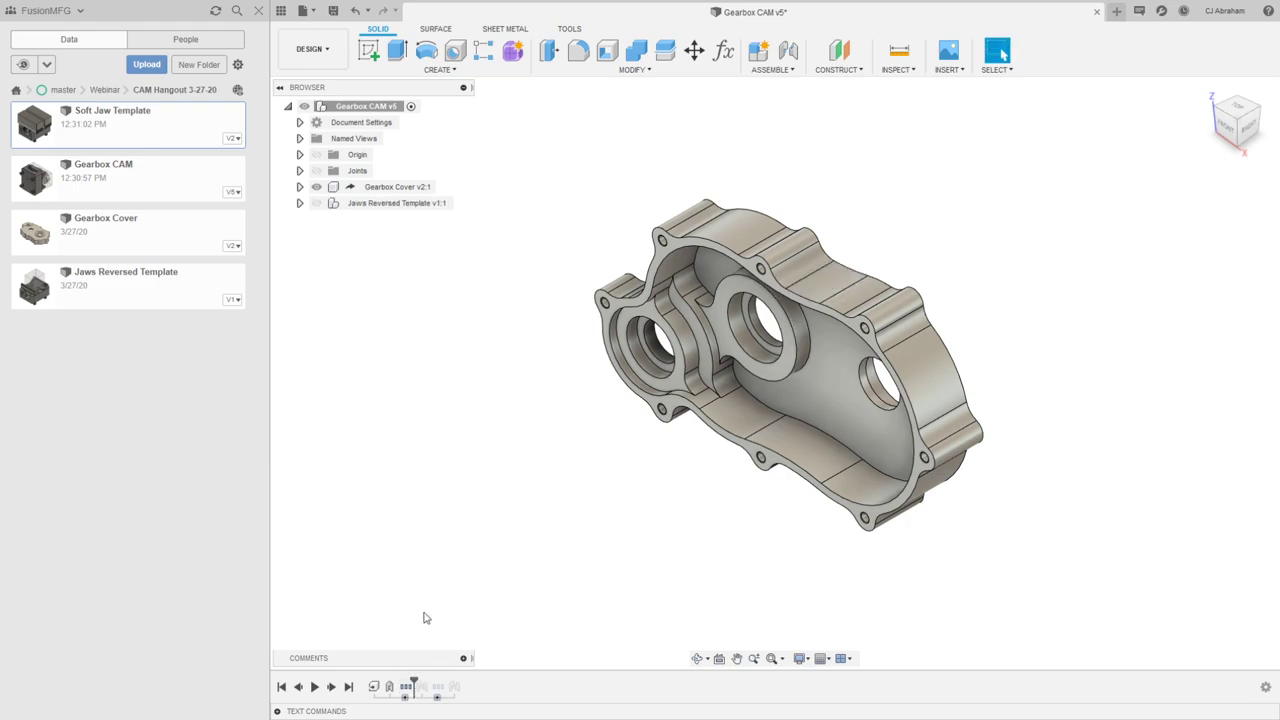
pyautogui.rightClick(421, 686)
pyautogui.click(463, 377)
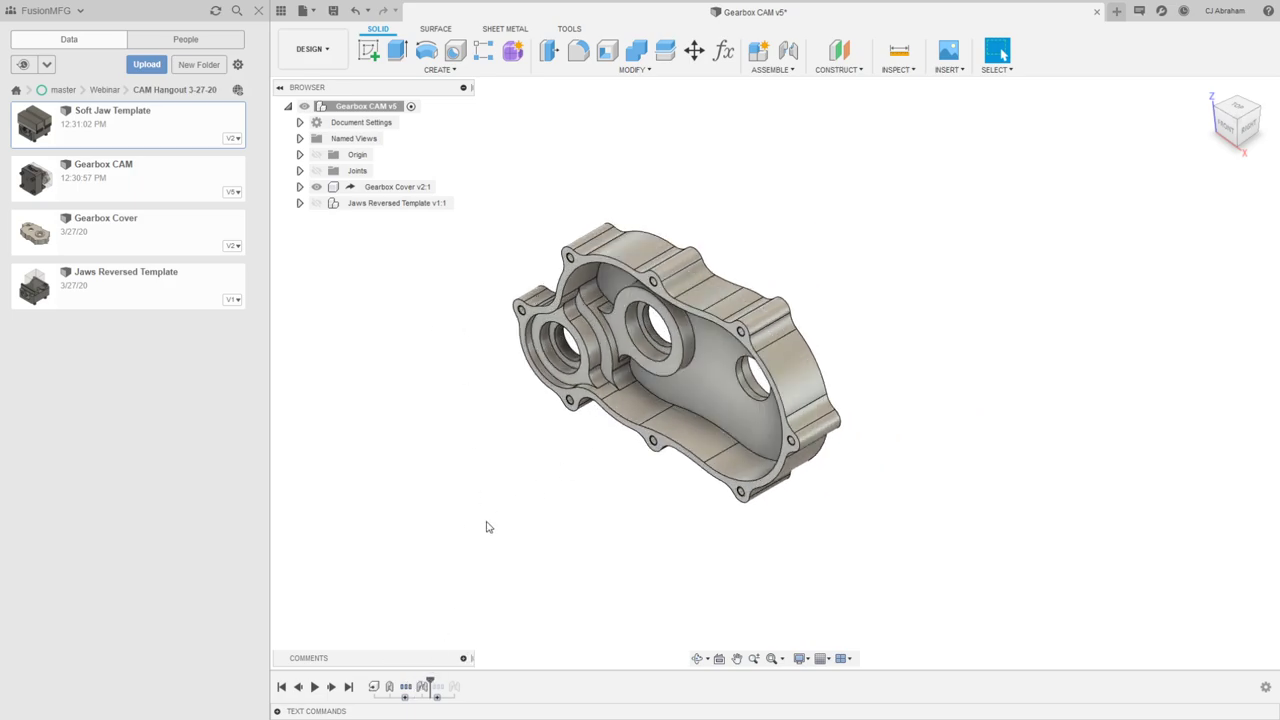
pyautogui.moveTo(433, 682); pyautogui.dragTo(446, 682)
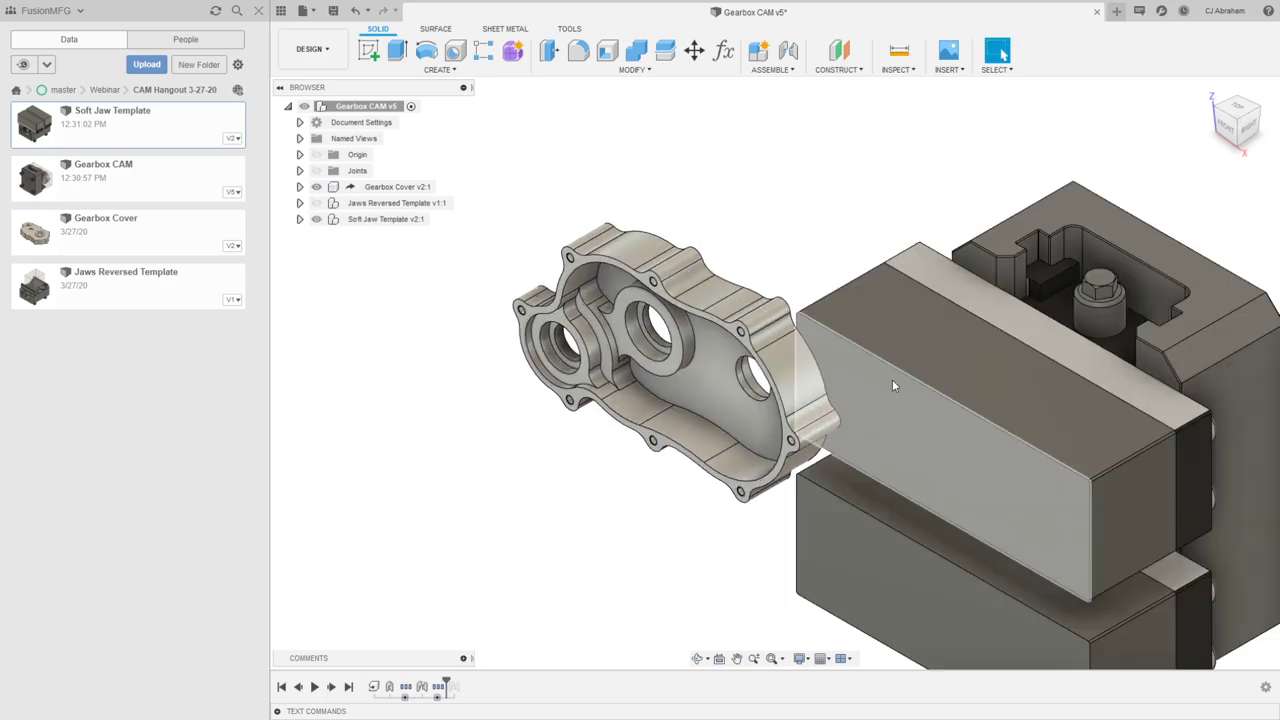
# Step: Move the Soft Jaw Template freely beside the gearbox cover to test that it is unconstrained
pyautogui.scroll(2, 951, 148)
pyautogui.moveTo(1028, 242); pyautogui.dragTo(970, 237, button='middle')
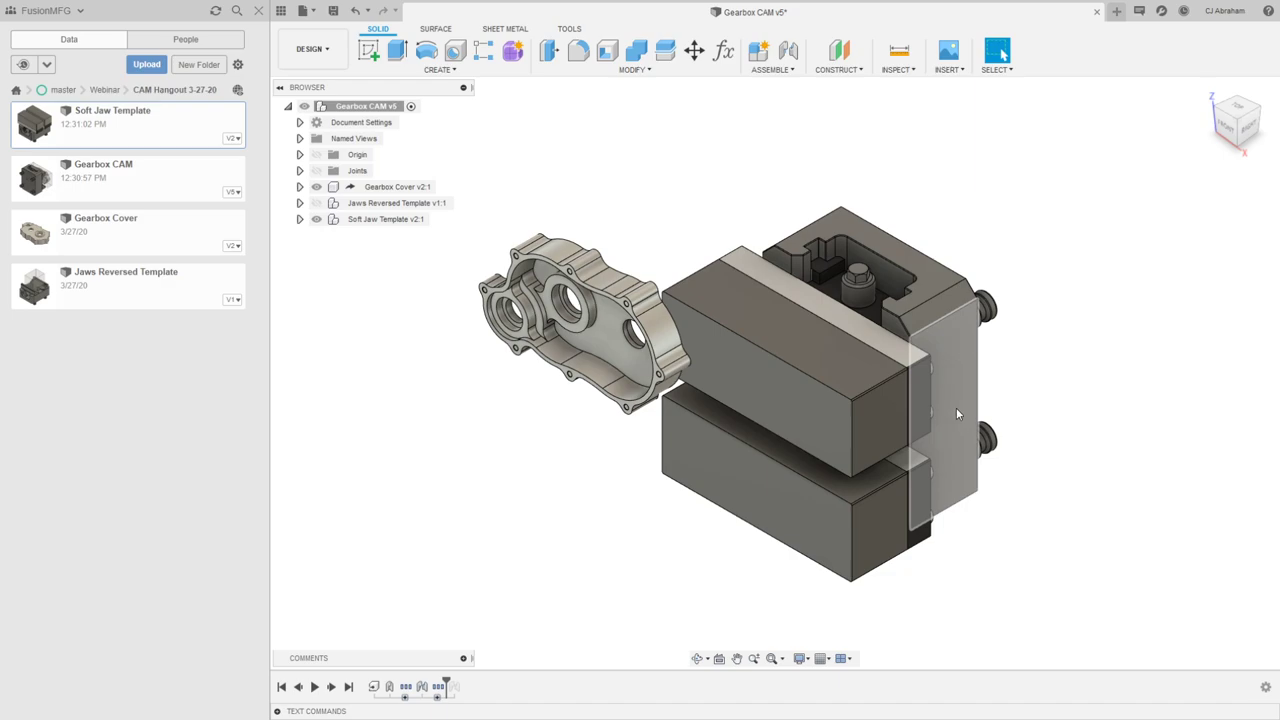
pyautogui.moveTo(986, 409); pyautogui.dragTo(1087, 337)
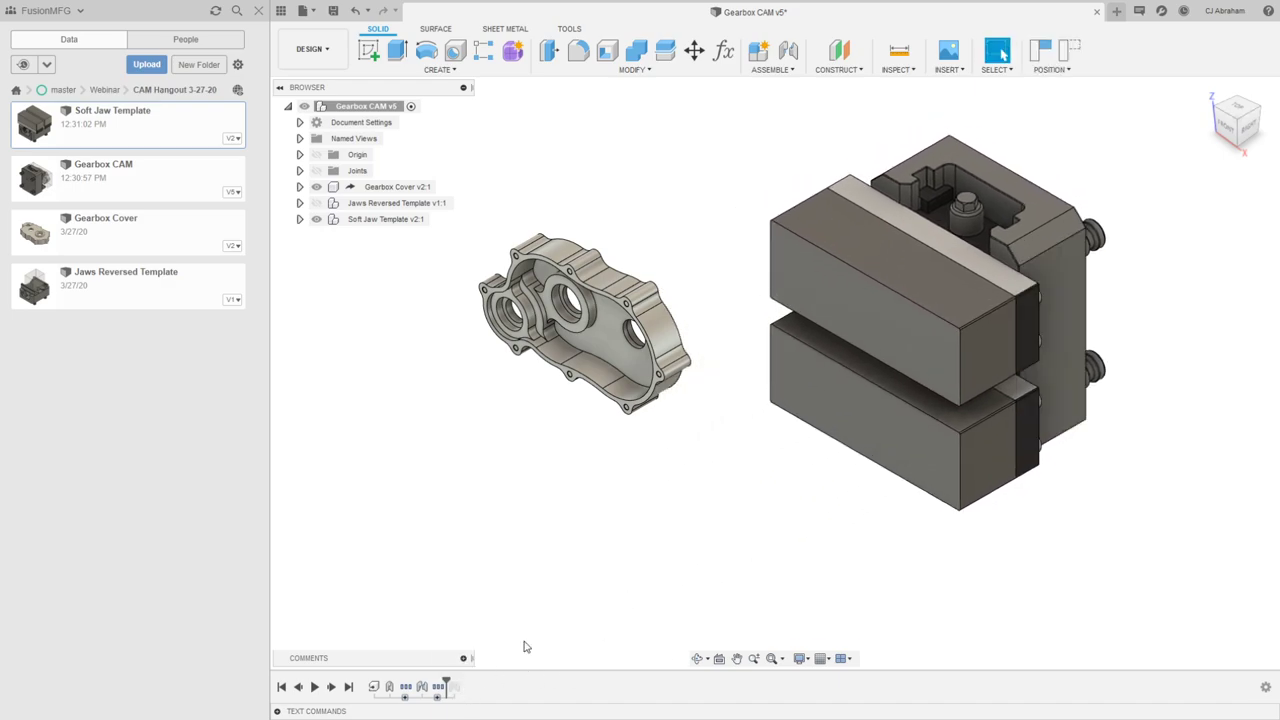
pyautogui.moveTo(1085, 300); pyautogui.dragTo(1014, 386)
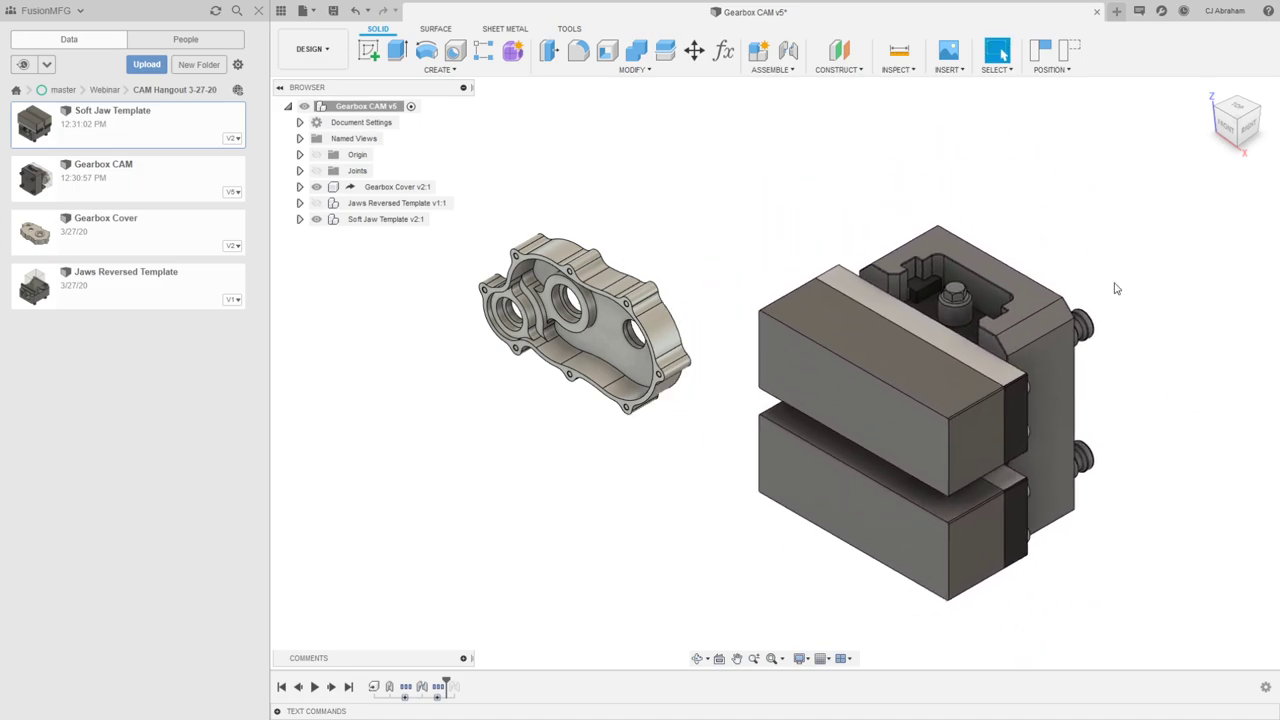
# Step: Revert the Soft Jaw Template's position and try a joint from the Gearbox Cover's inner floor to the rear soft jaw
pyautogui.click(1069, 50)
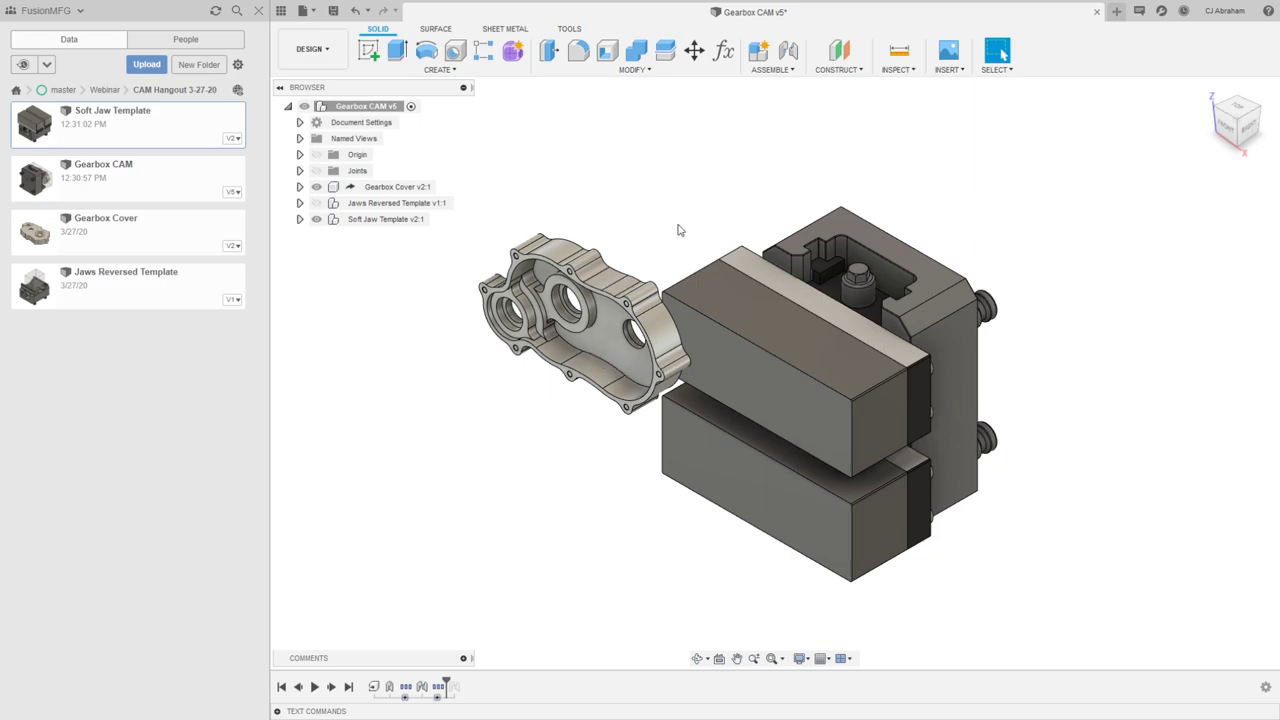
pyautogui.click(789, 51)
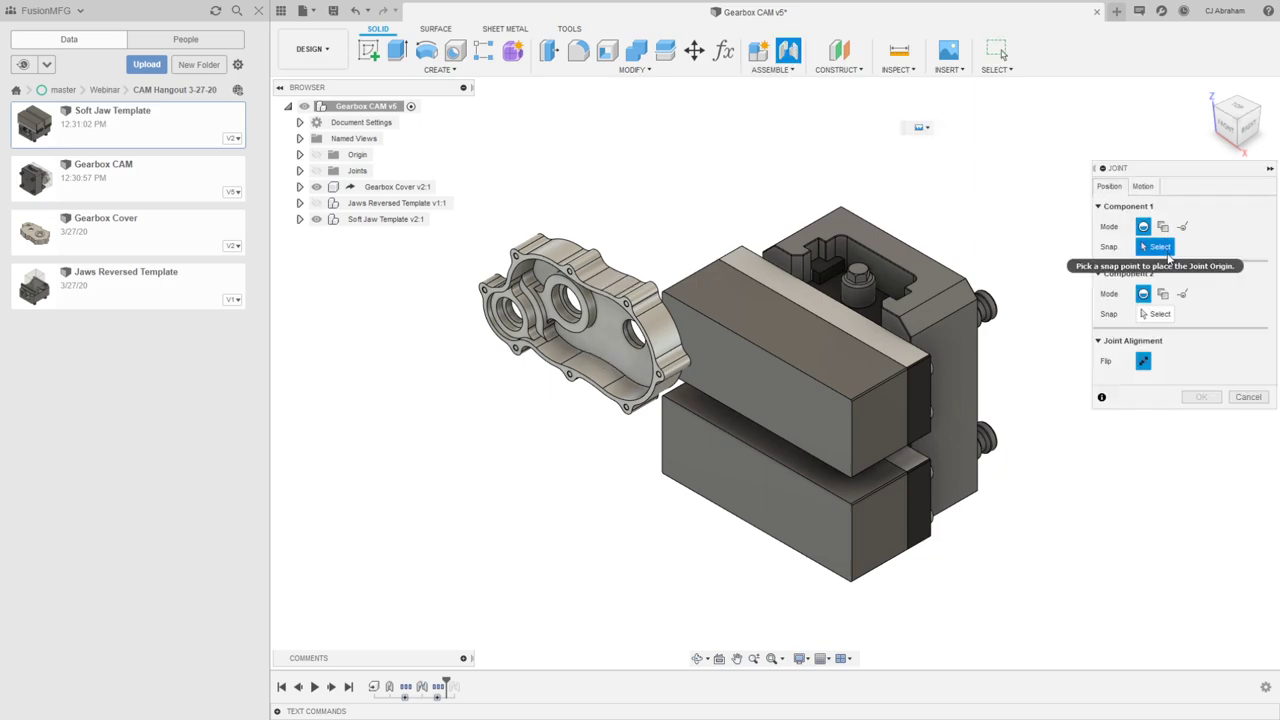
pyautogui.click(610, 322)
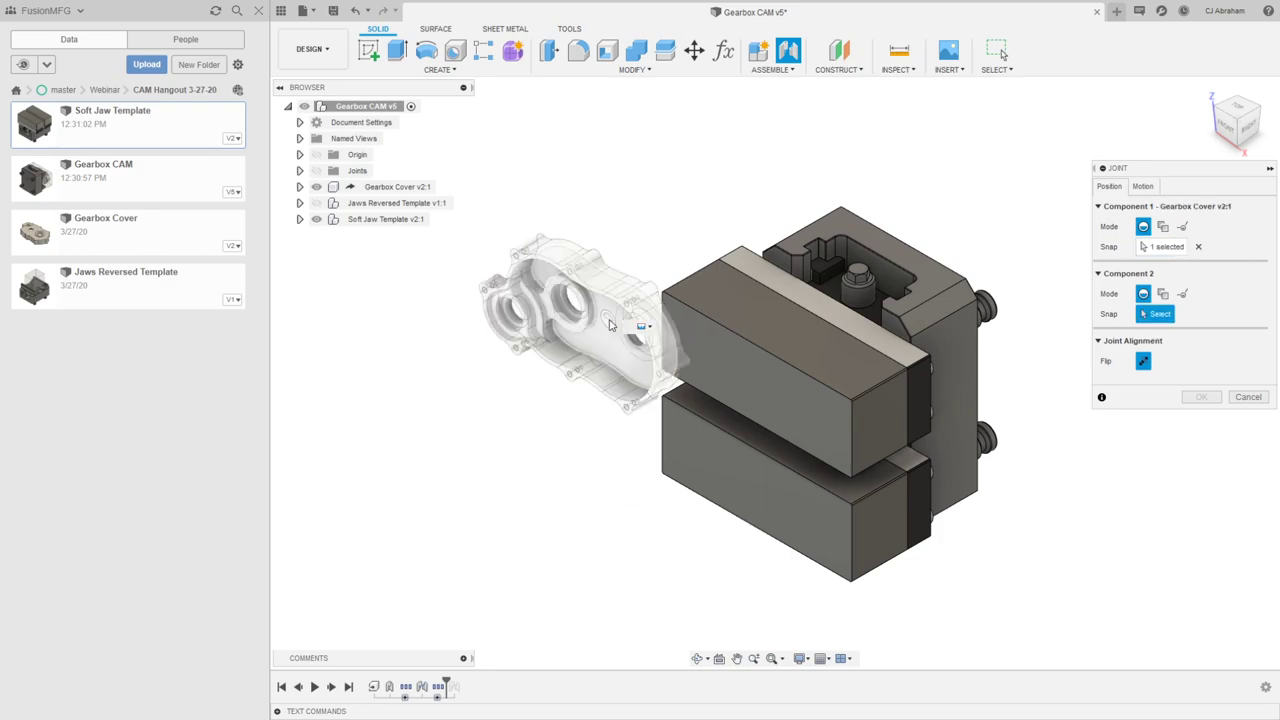
pyautogui.click(760, 392)
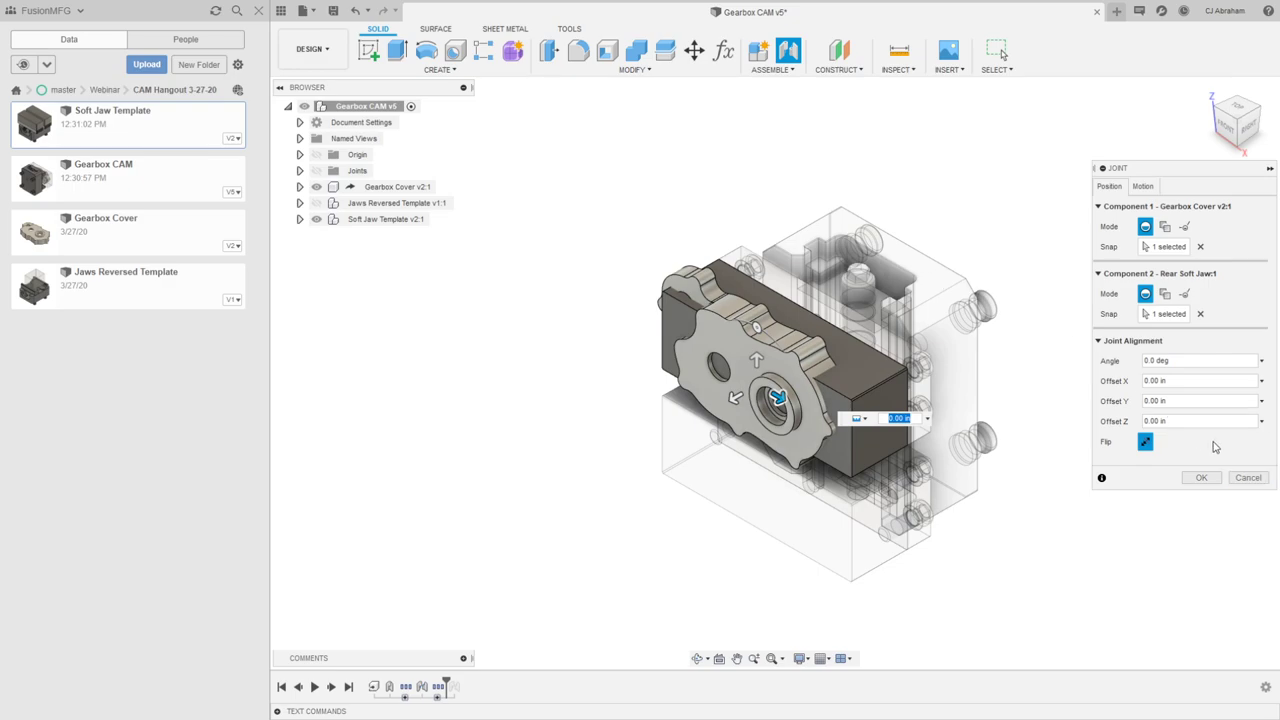
pyautogui.click(1247, 477)
# Step: Try joining the Gearbox Cover's inner floor to the rear soft jaw with zero angle and offsets, and discard that joint
pyautogui.click(788, 50)
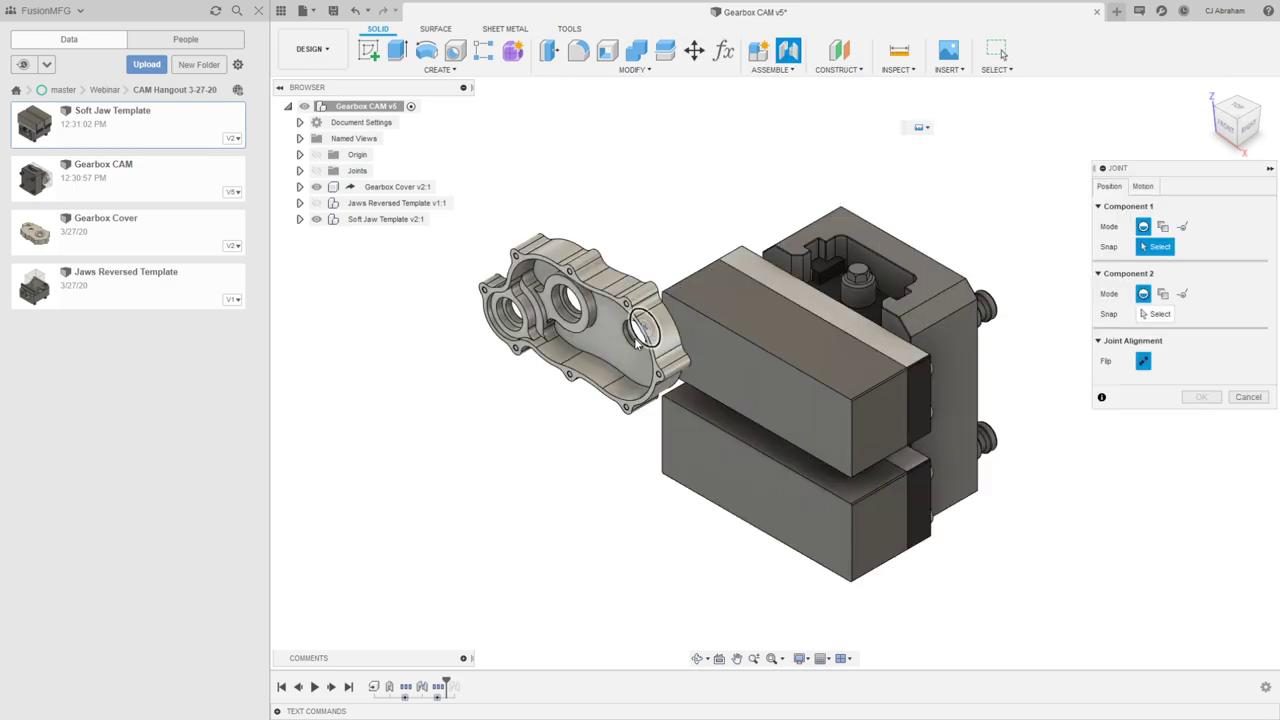
pyautogui.click(608, 335)
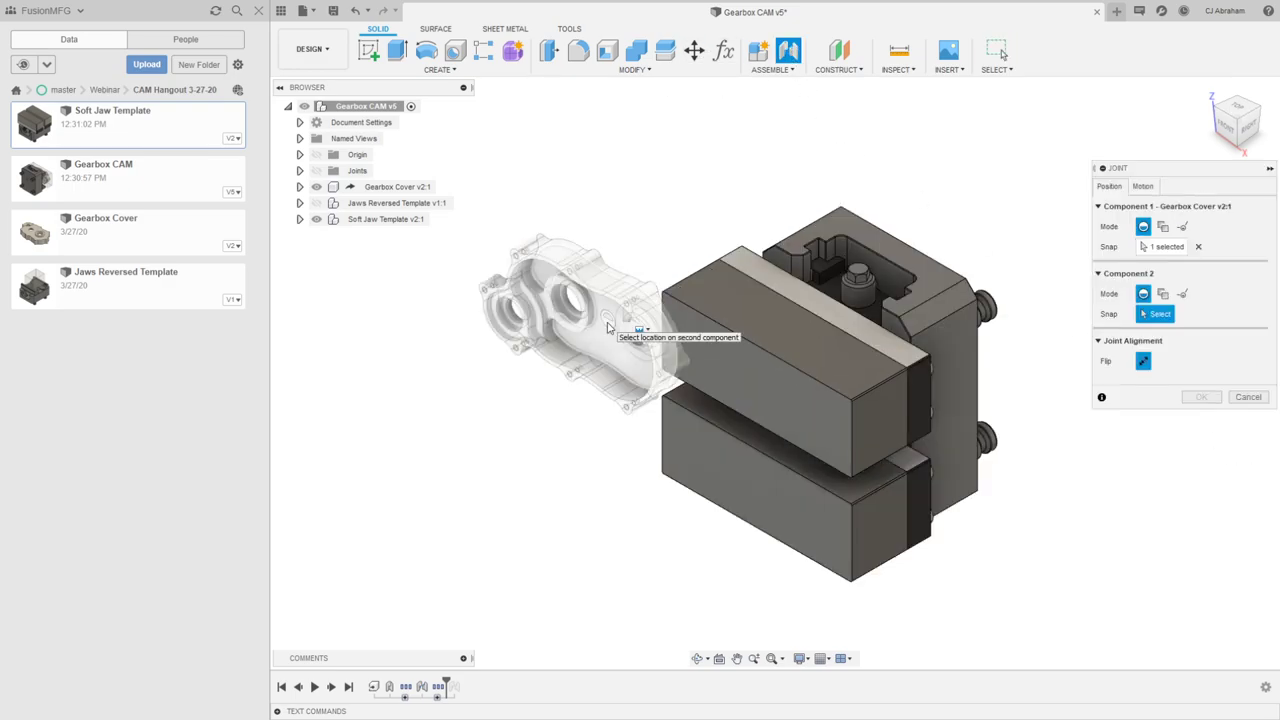
pyautogui.click(758, 387)
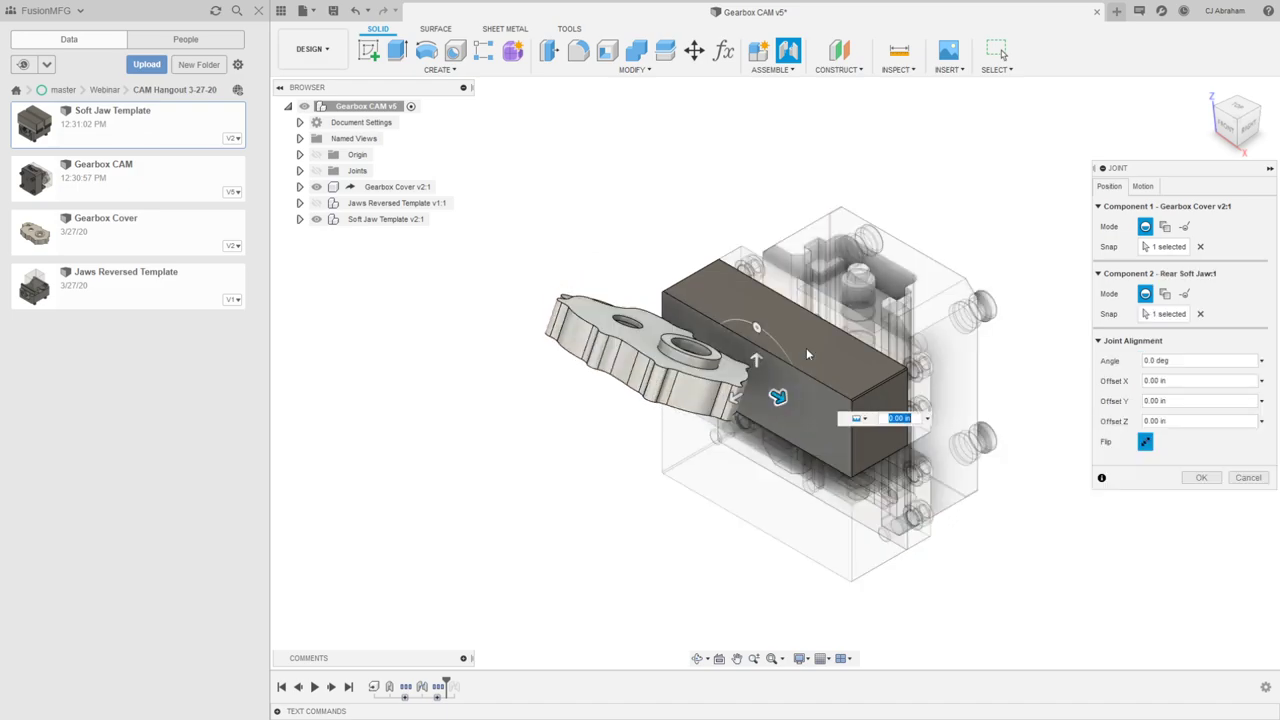
pyautogui.click(1199, 478)
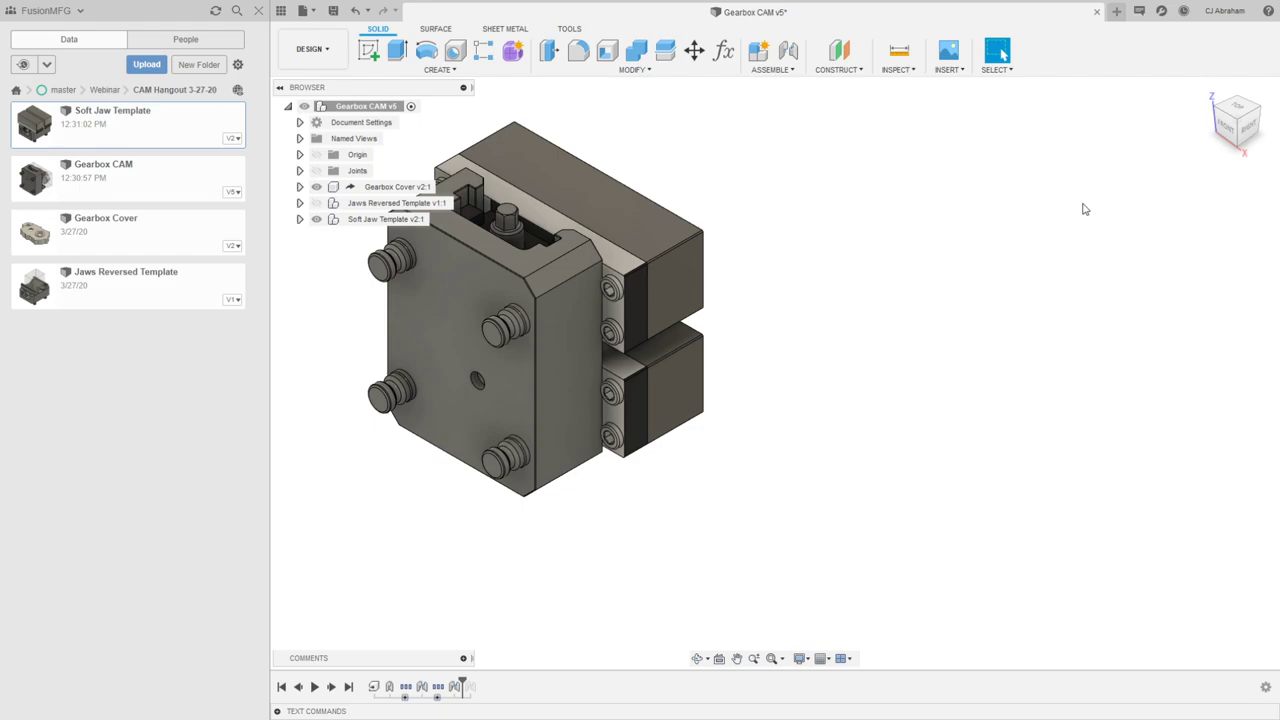
pyautogui.rightClick(454, 688)
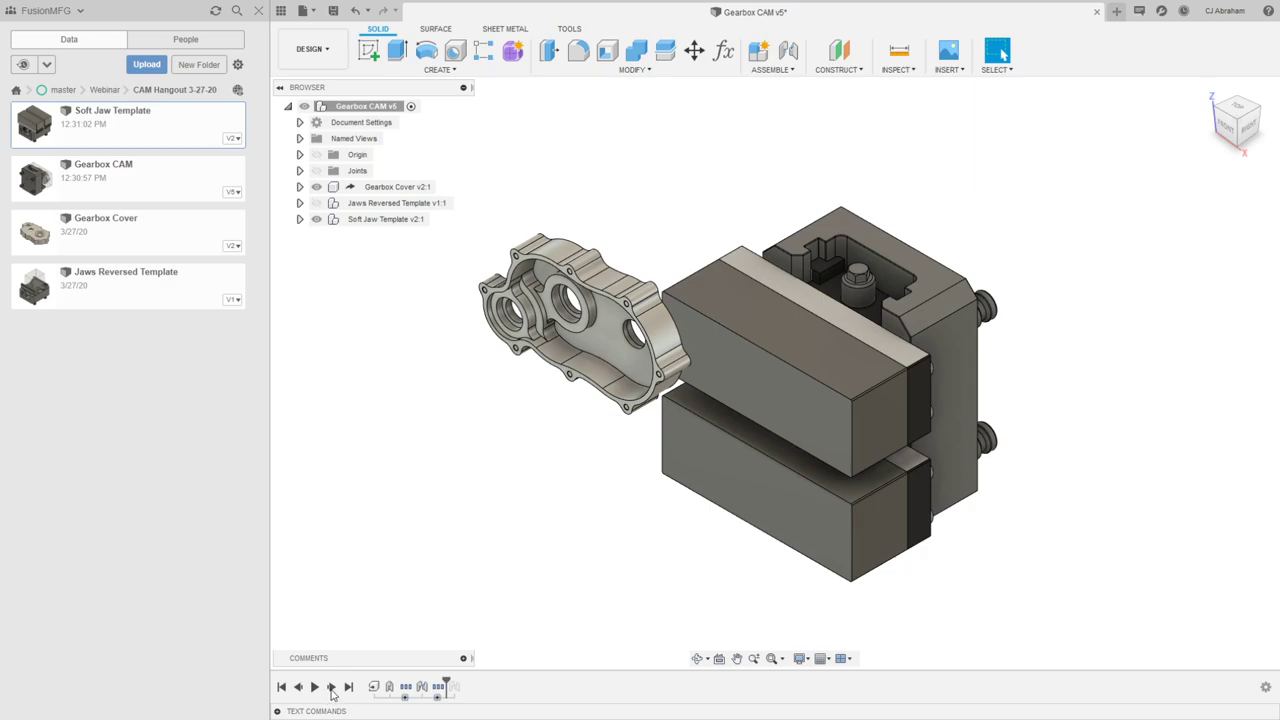
# Step: Advance the history past the Rigid3 joint and highlight the locations it connects on the cover and soft jaws
pyautogui.click(331, 688)
pyautogui.click(455, 686)
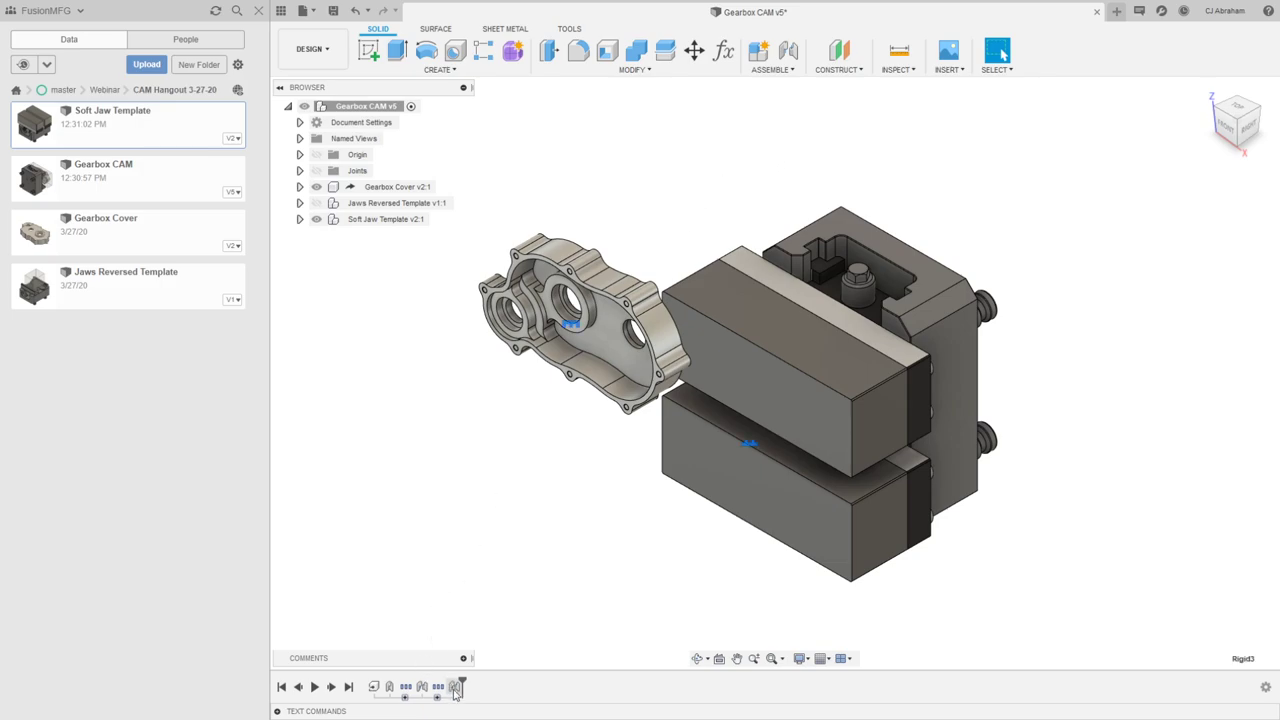
pyautogui.click(669, 158)
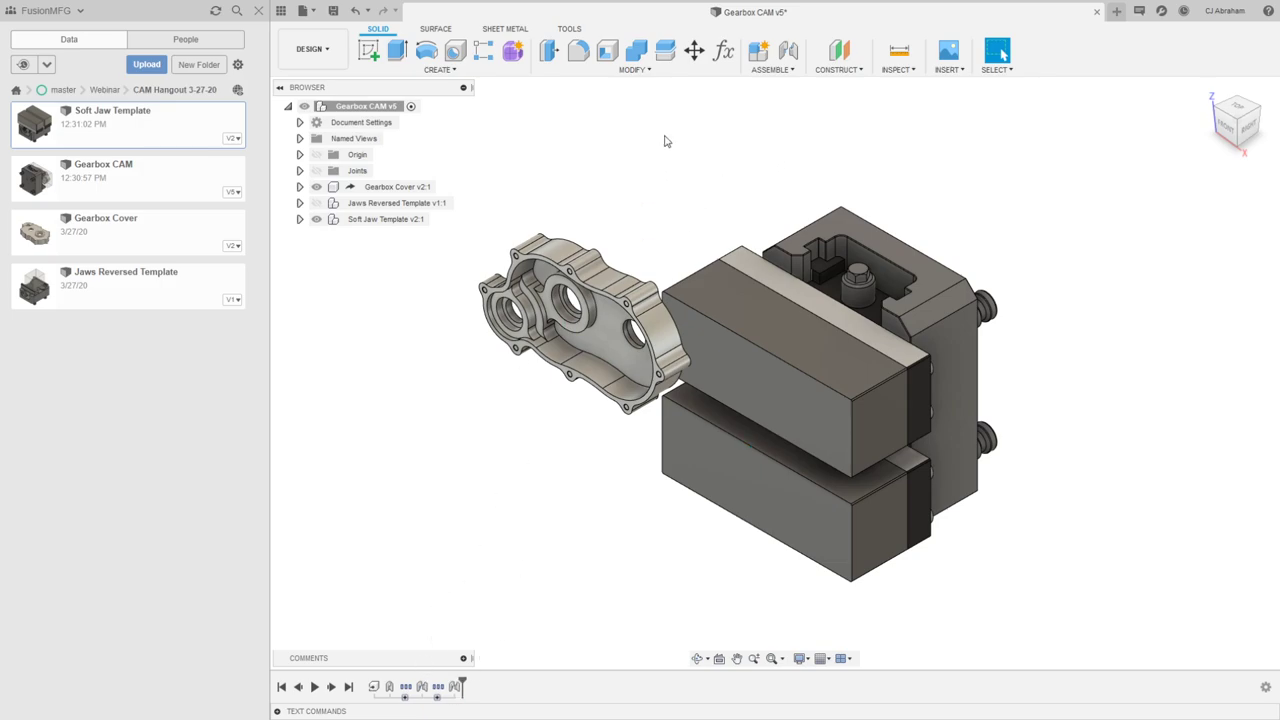
pyautogui.click(636, 66)
pyautogui.click(1248, 303)
pyautogui.click(632, 69)
pyautogui.click(580, 395)
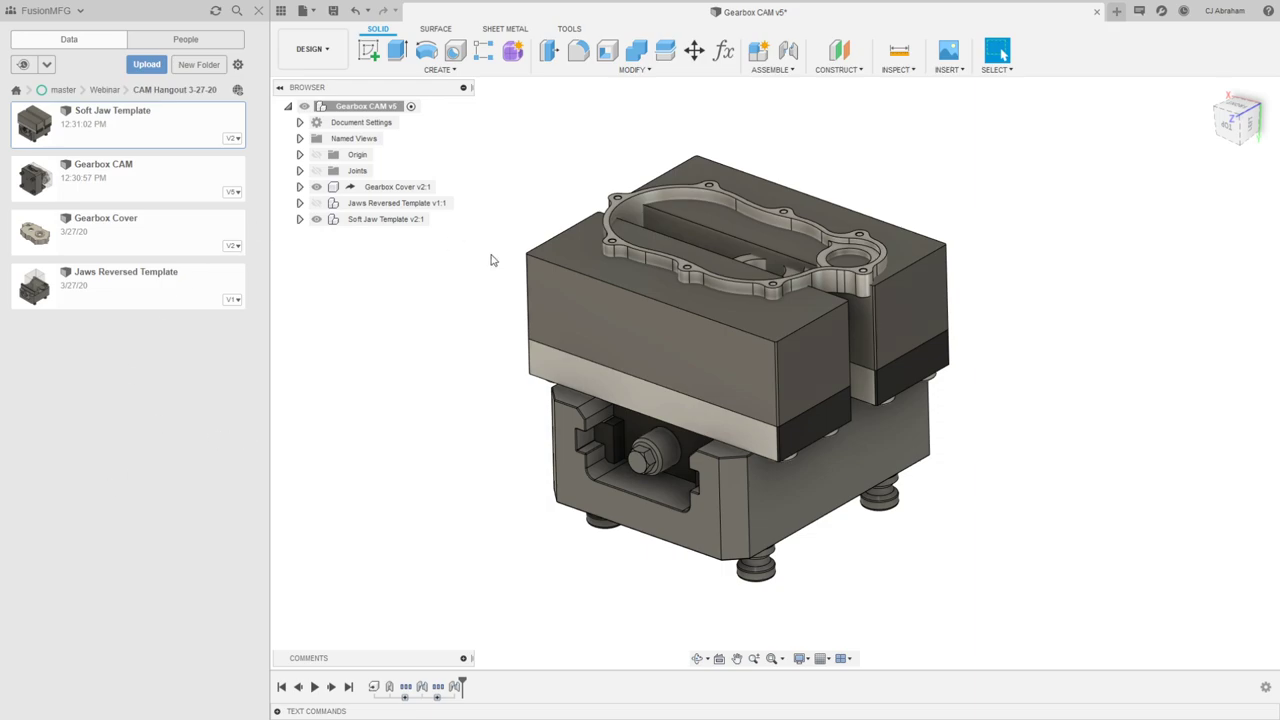
# Step: Hide the project file list and cut the Gearbox Cover out of the near soft jaw with Combine, keeping the tool body
pyautogui.scroll(5, 877, 191)
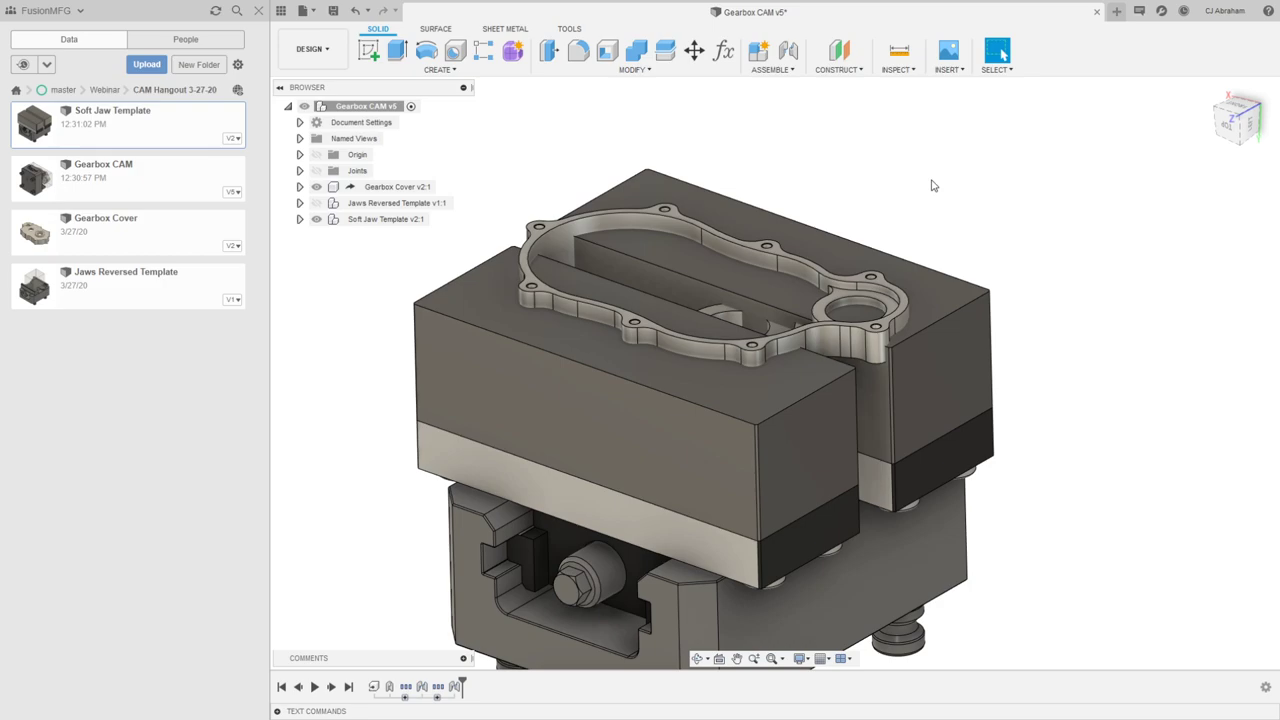
pyautogui.click(258, 10)
pyautogui.moveTo(871, 210); pyautogui.dragTo(932, 209, button='middle')
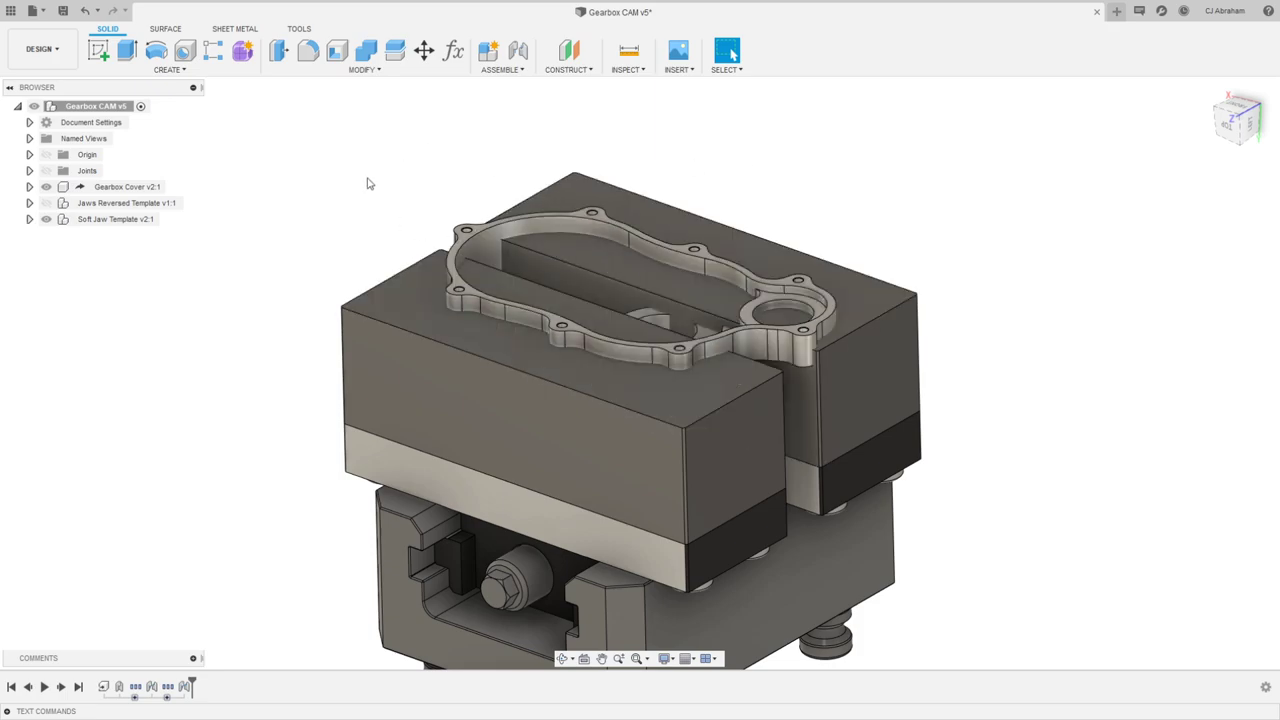
pyautogui.click(368, 52)
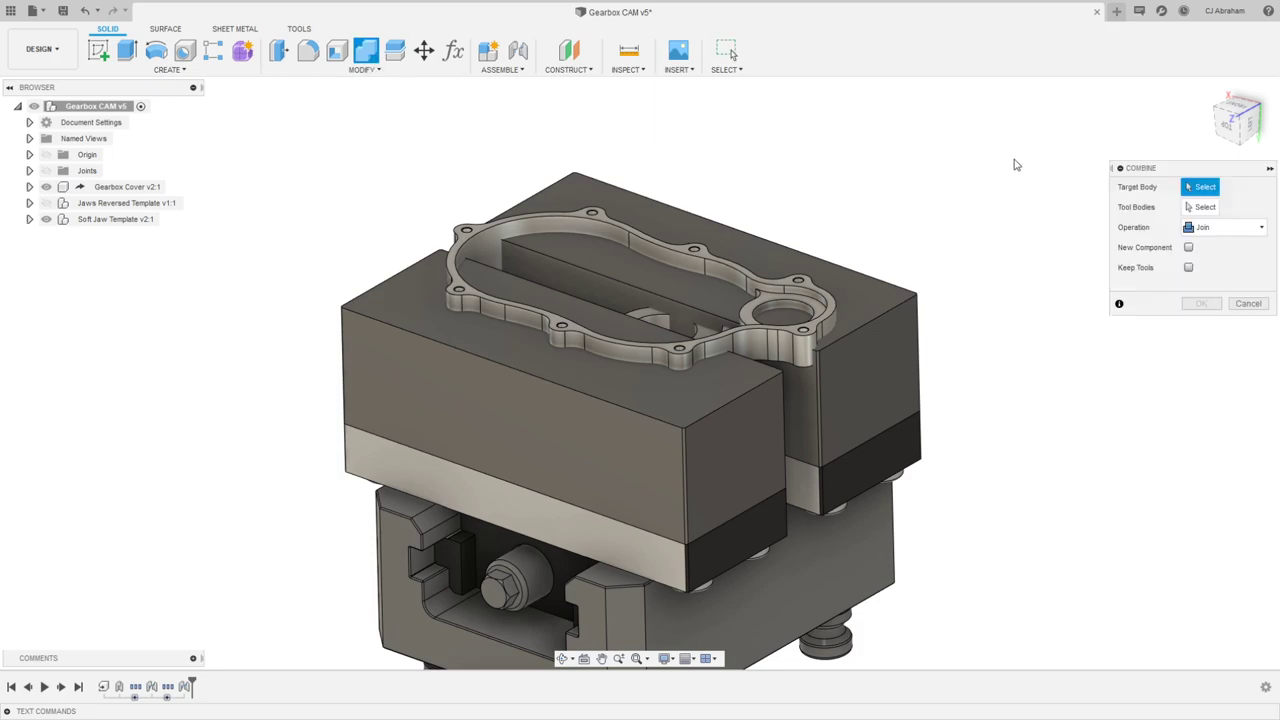
pyautogui.click(400, 296)
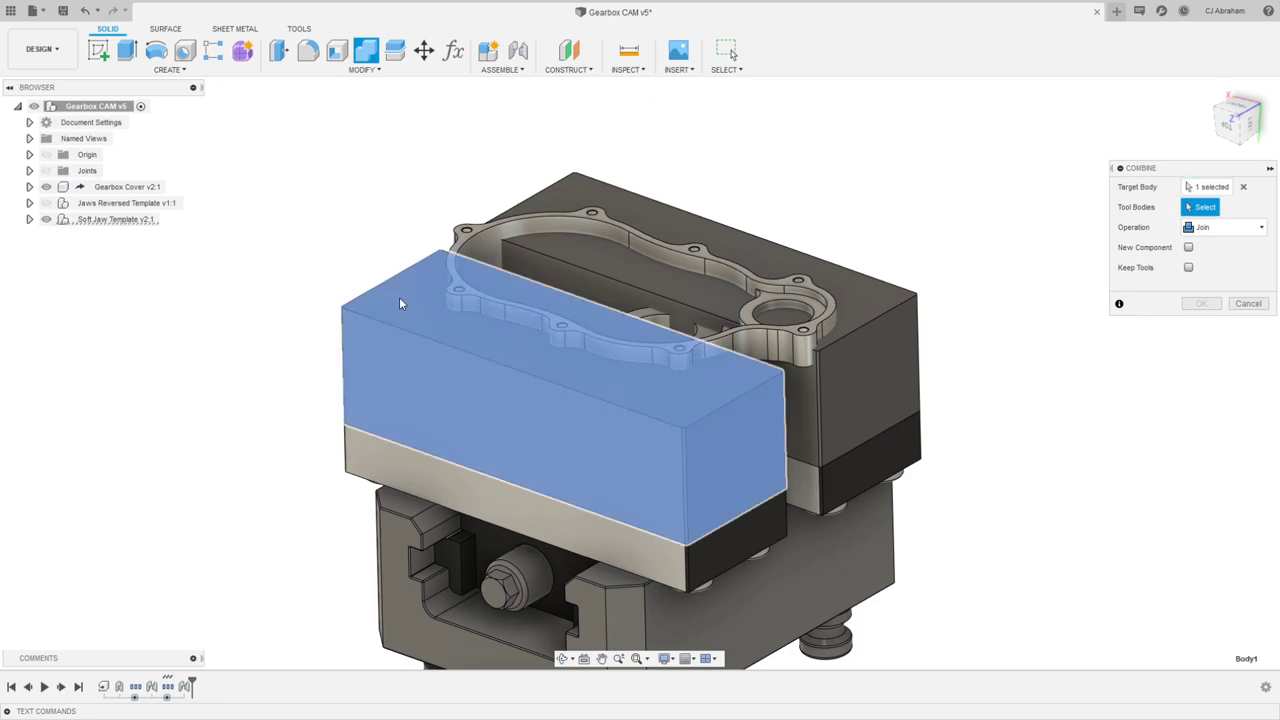
pyautogui.click(476, 247)
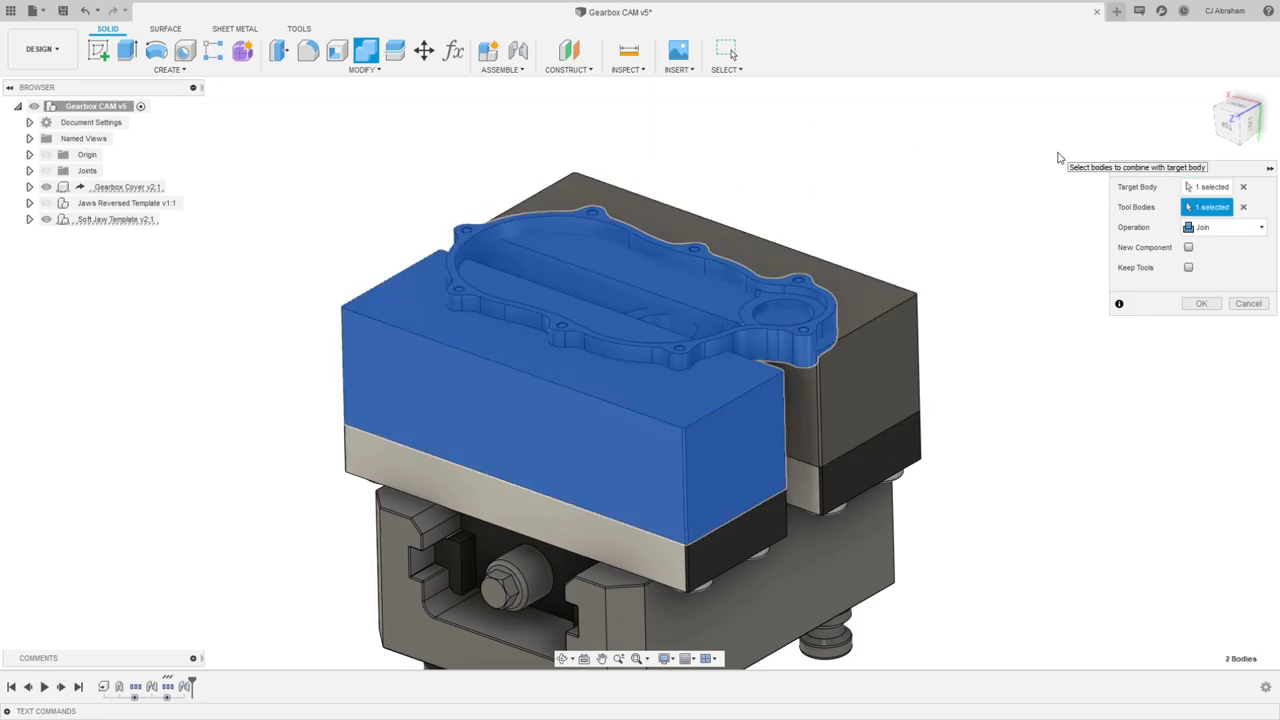
pyautogui.click(1222, 227)
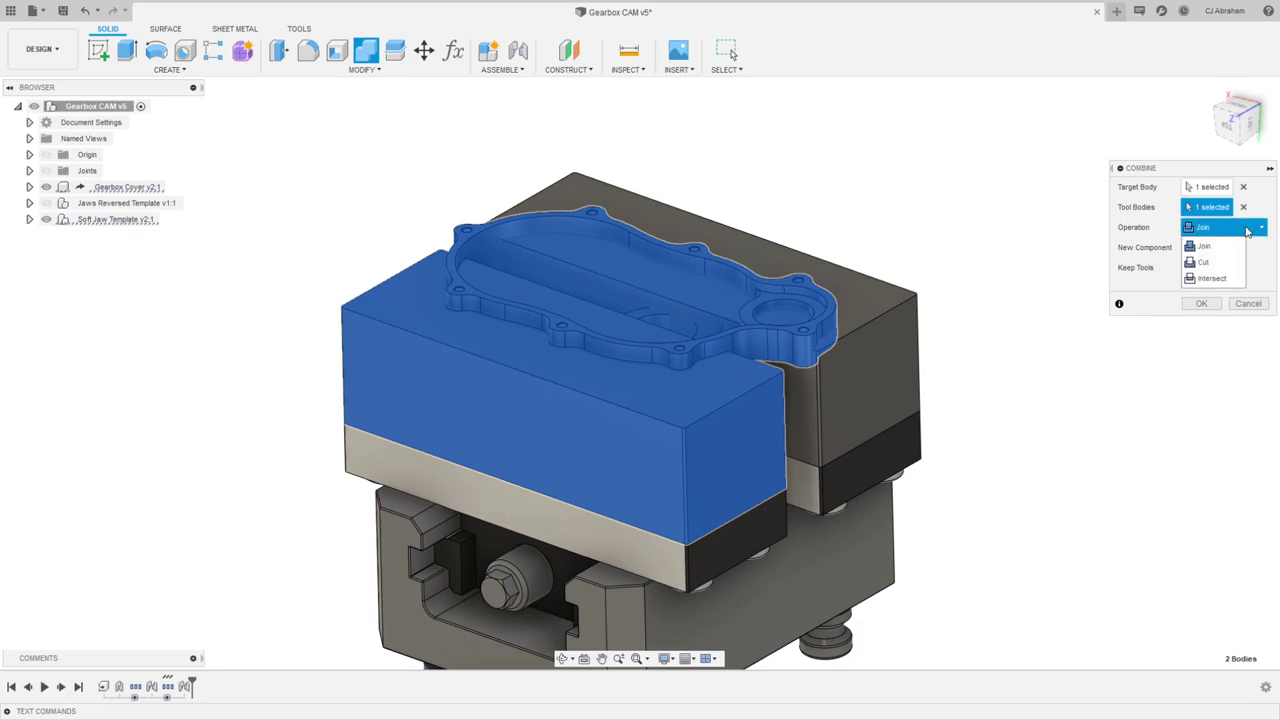
pyautogui.click(1207, 262)
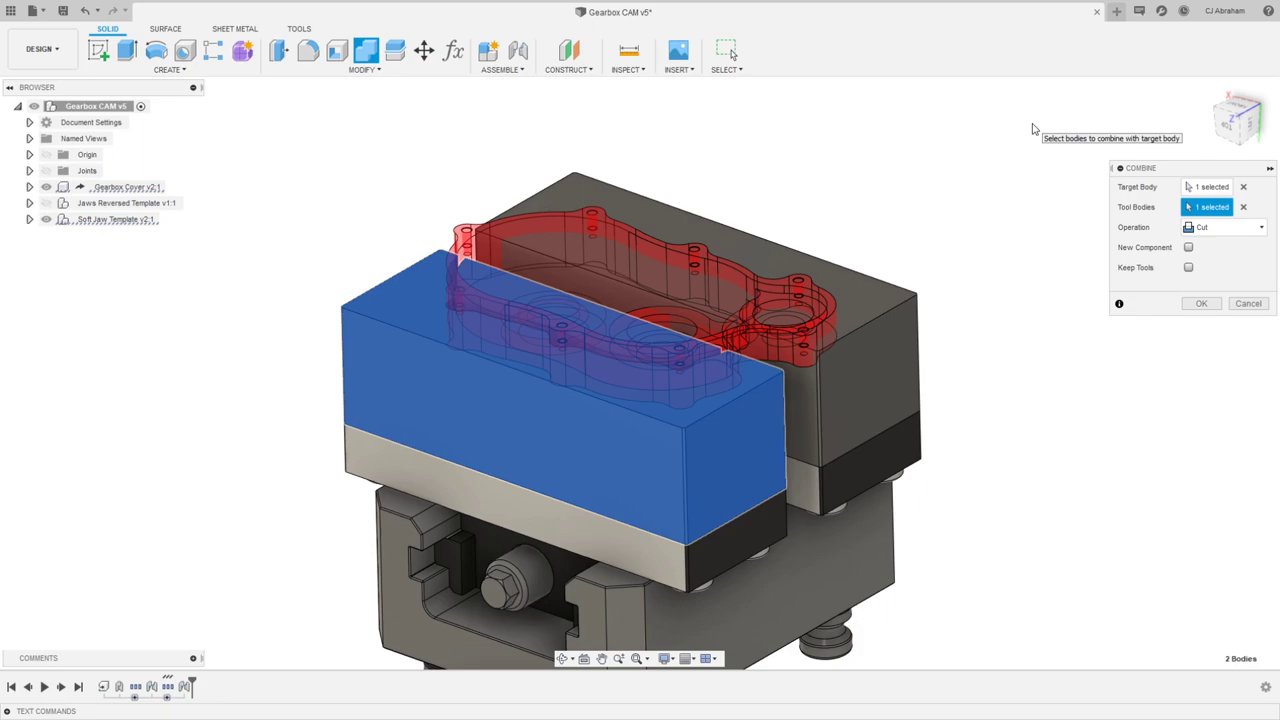
pyautogui.click(1188, 267)
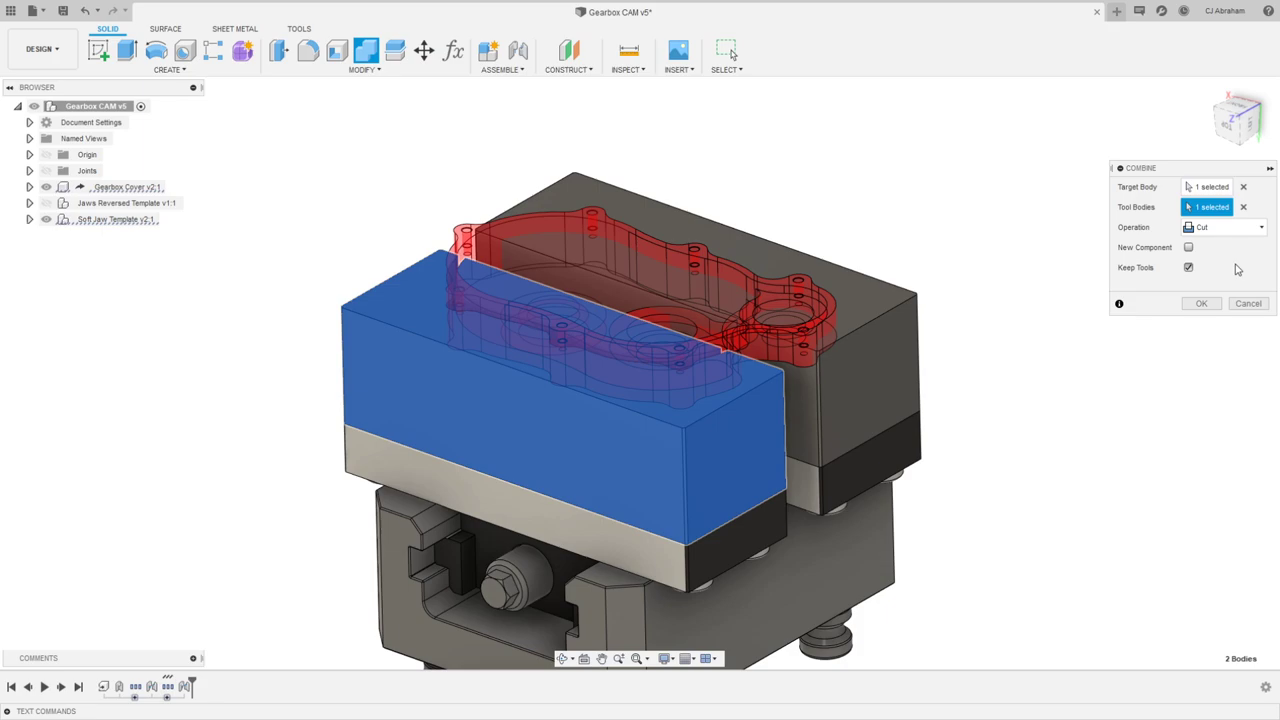
pyautogui.click(1201, 303)
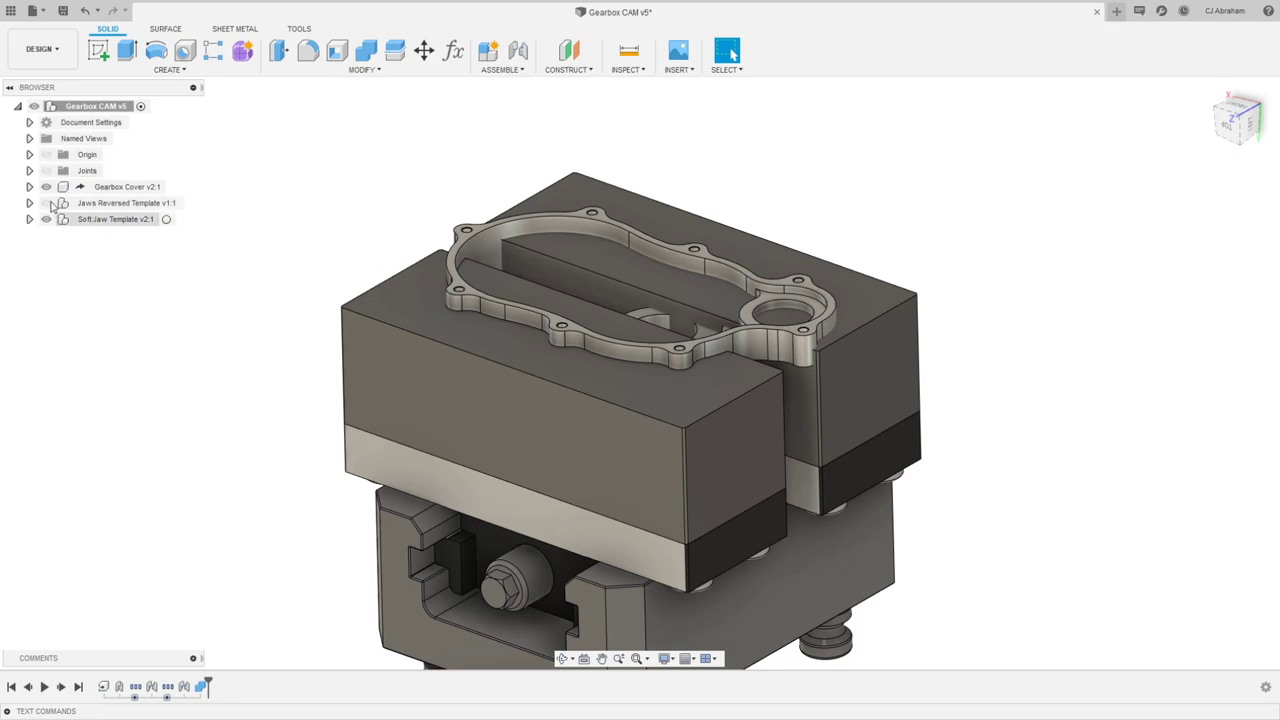
# Step: Hide the Gearbox Cover and examine the pocket cut into the near soft jaw
pyautogui.click(46, 186)
pyautogui.scroll(2, 482, 257)
pyautogui.keyDown('shift'); pyautogui.moveTo(520, 247); pyautogui.dragTo(552, 268, button='middle'); pyautogui.keyUp('shift')
pyautogui.keyDown('shift'); pyautogui.moveTo(540, 390); pyautogui.dragTo(913, 182, button='middle'); pyautogui.keyUp('shift')
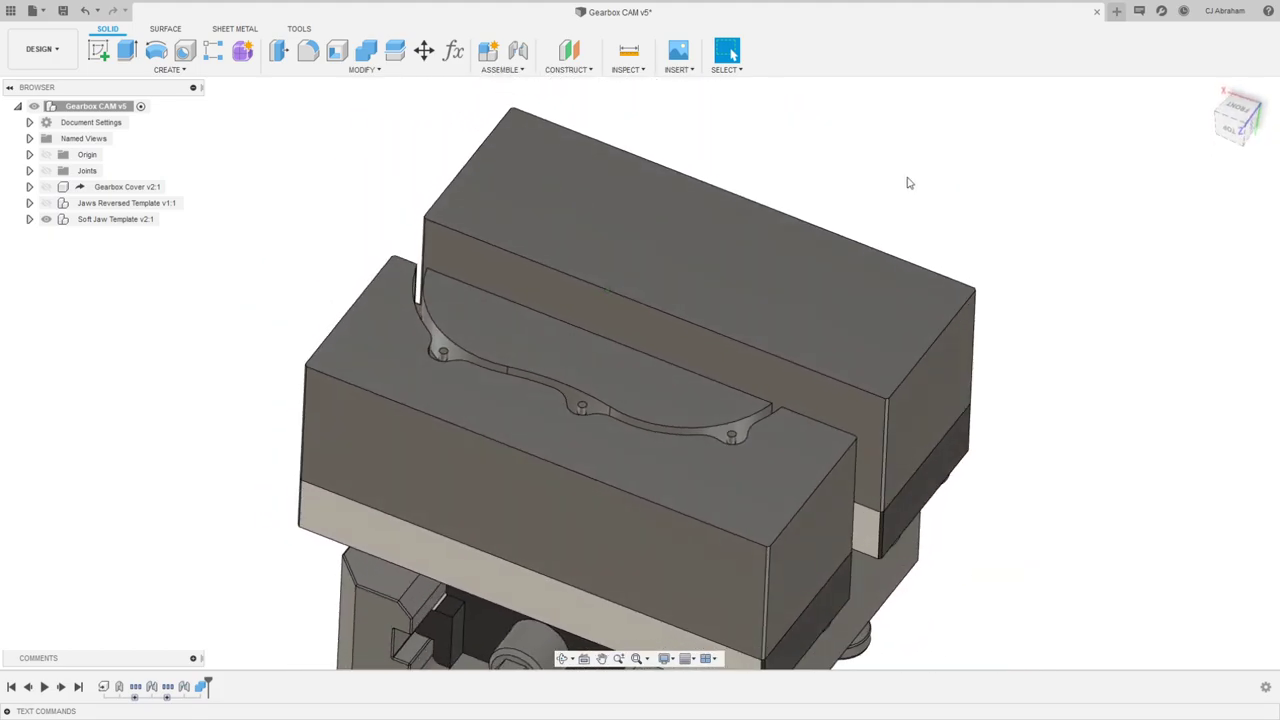
pyautogui.keyDown('shift'); pyautogui.moveTo(909, 183); pyautogui.dragTo(325, 222, button='middle'); pyautogui.keyUp('shift')
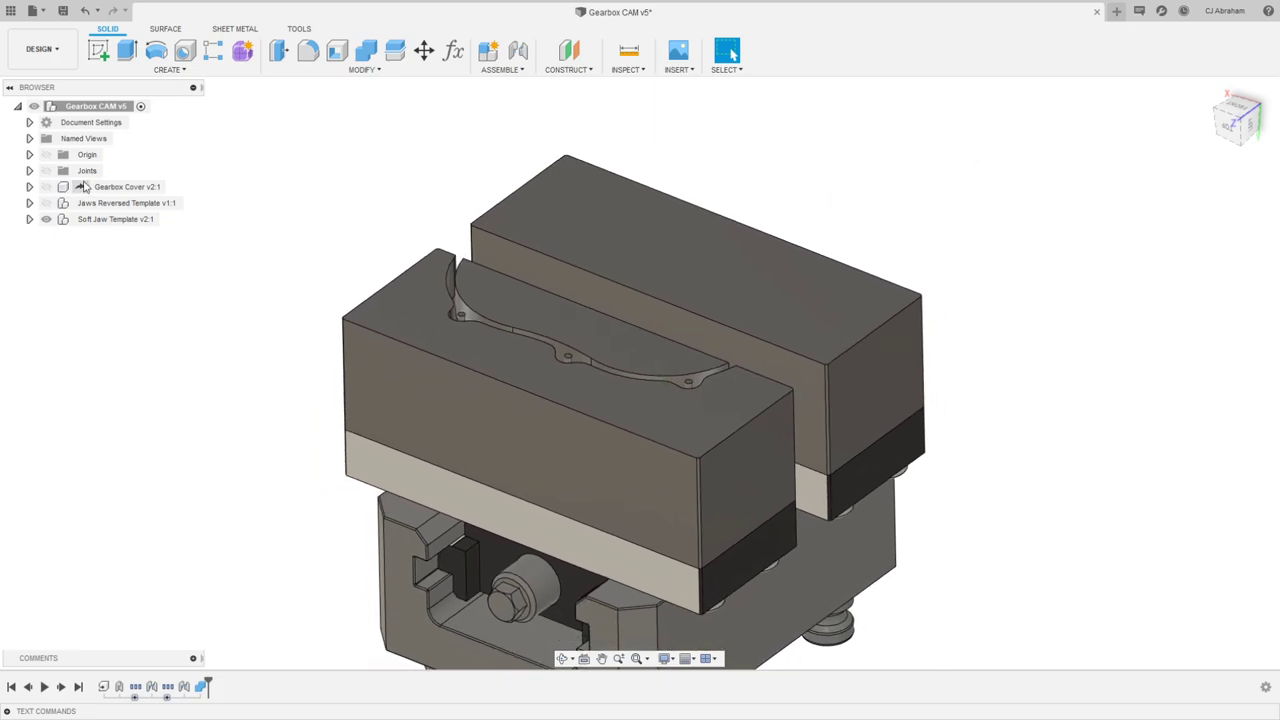
# Step: Show the Gearbox Cover, cut it out of the far soft jaw with Combine while keeping the tool, and hide it to inspect both pockets
pyautogui.click(46, 187)
pyautogui.rightClick(349, 175)
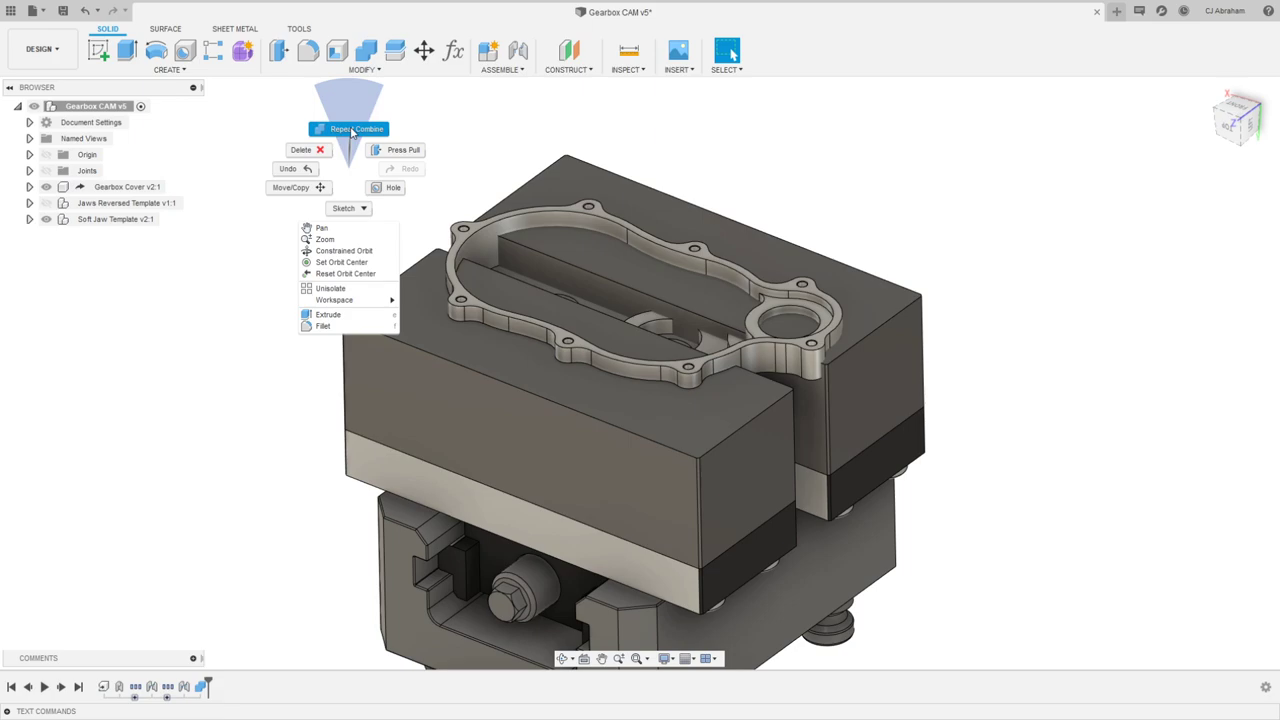
pyautogui.click(351, 131)
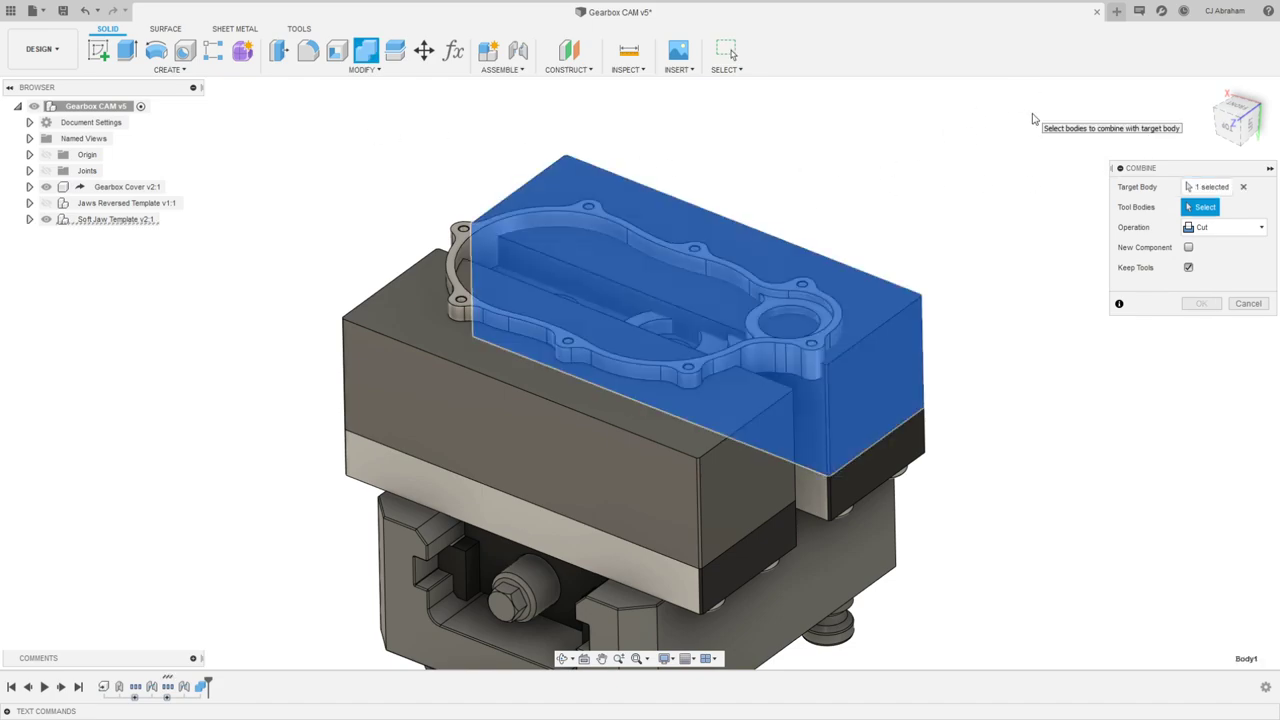
pyautogui.click(474, 250)
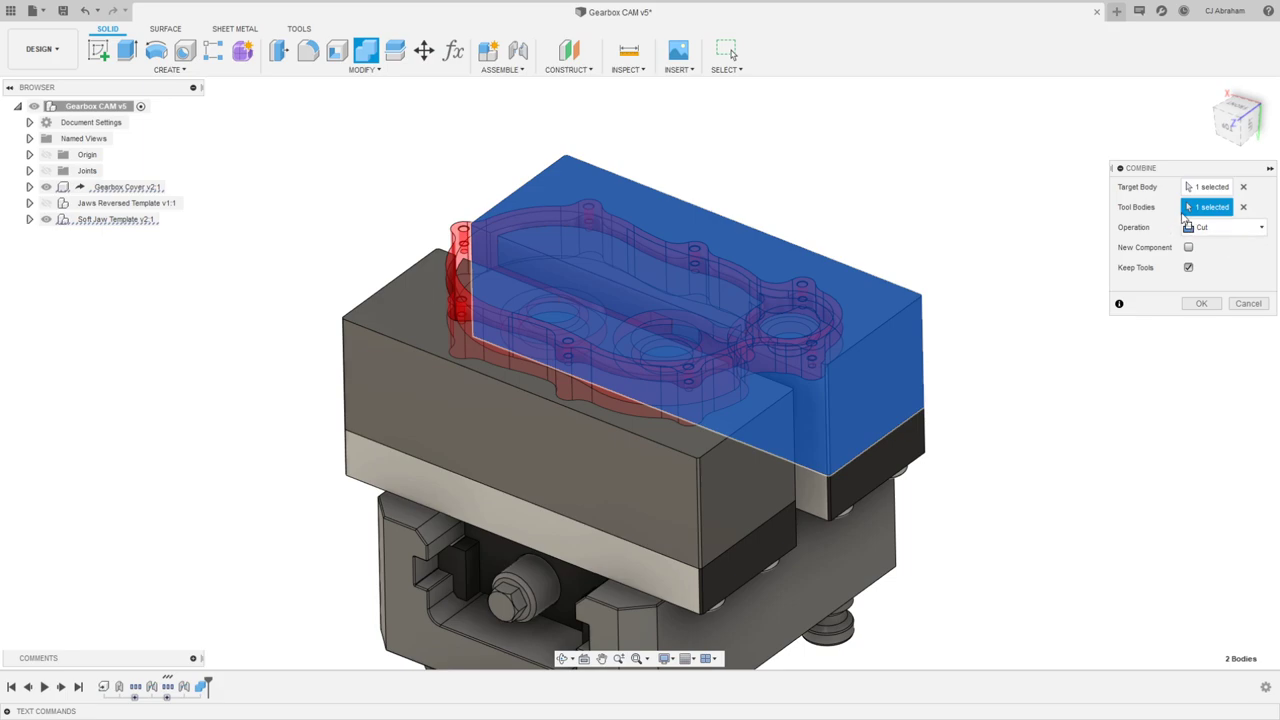
pyautogui.click(1201, 303)
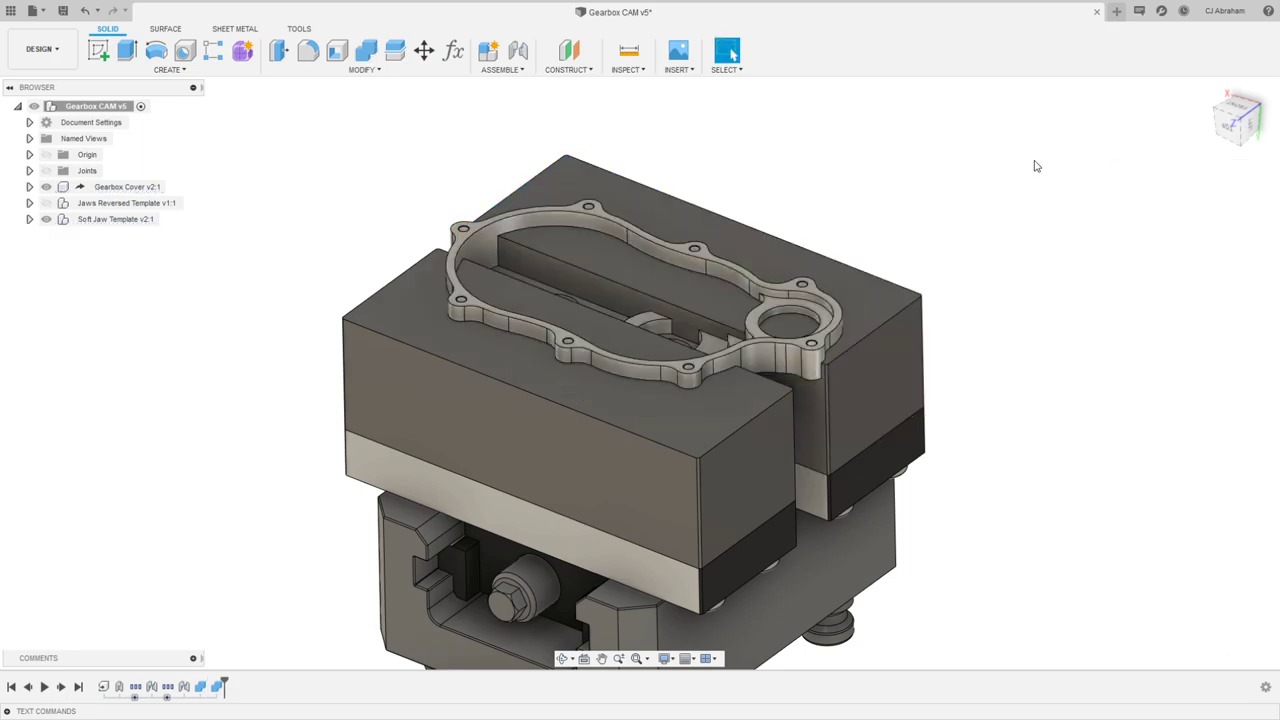
pyautogui.keyDown('shift'); pyautogui.moveTo(894, 252); pyautogui.dragTo(800, 205, button='middle'); pyautogui.keyUp('shift')
pyautogui.click(46, 187)
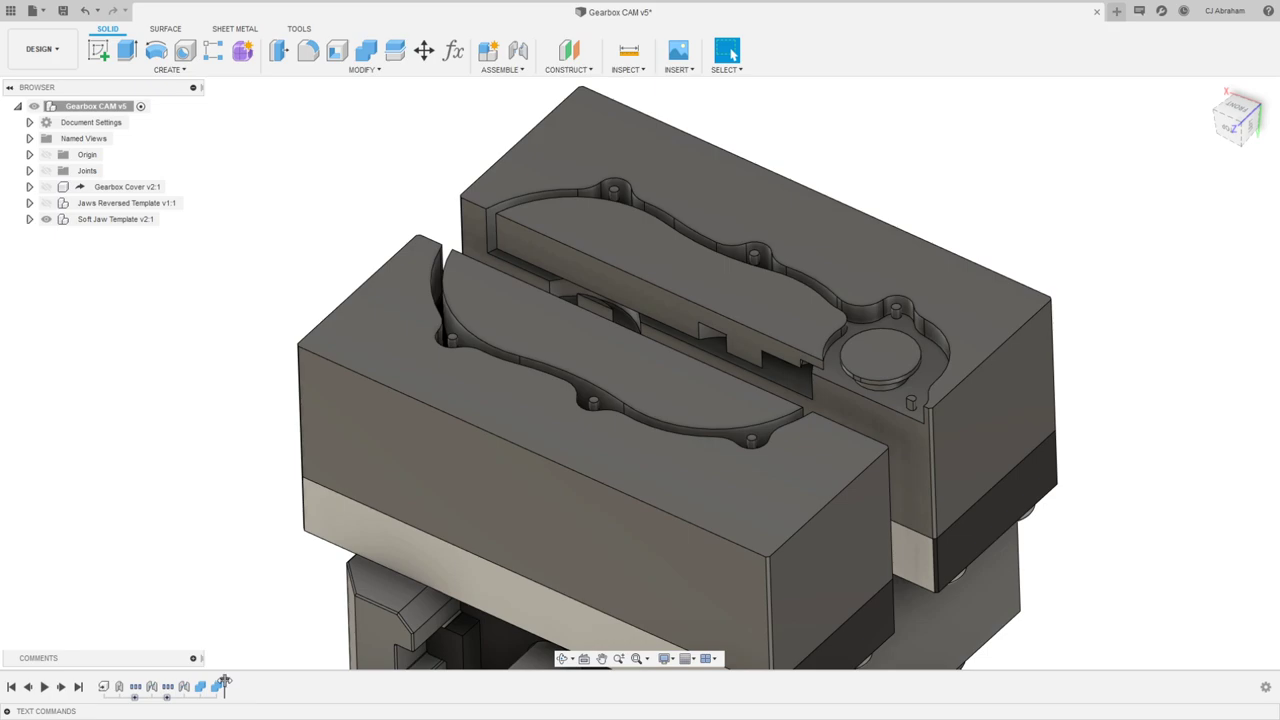
# Step: Roll the history back to just after Rigid3, create a sketch on the Gearbox Cover's upper rim face, and hide the cover
pyautogui.moveTo(224, 681); pyautogui.dragTo(191, 681)
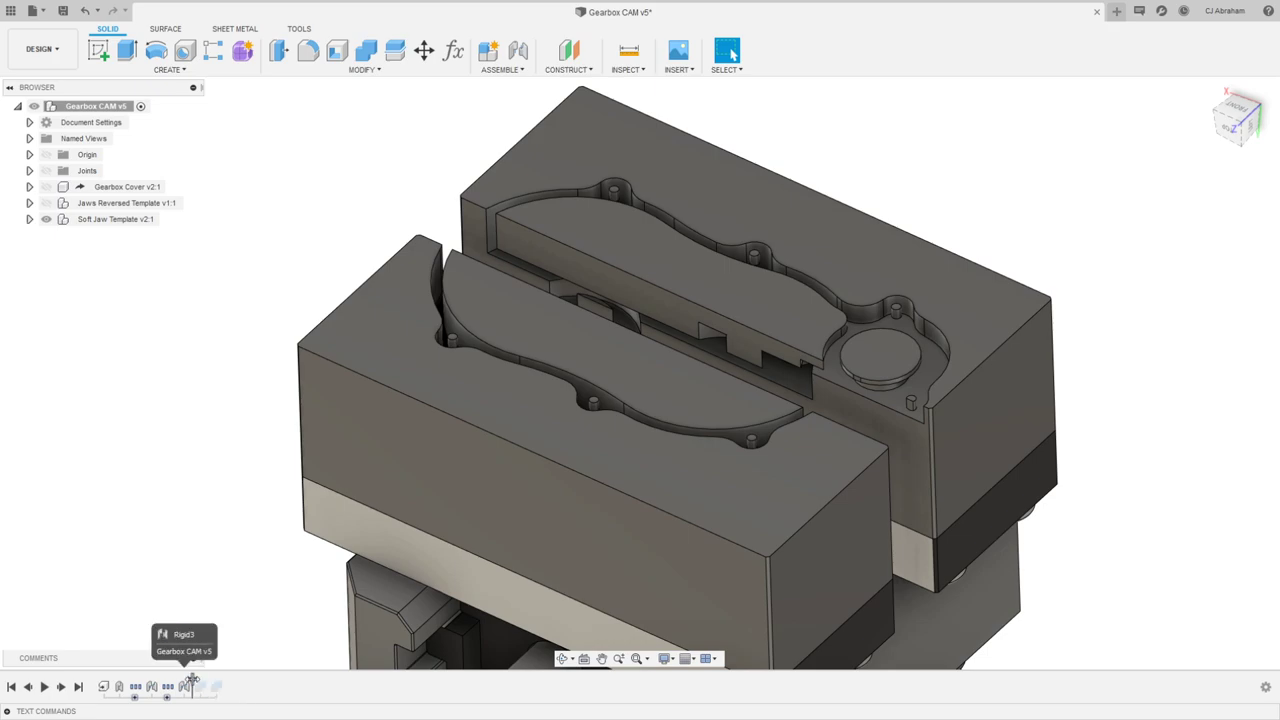
pyautogui.click(46, 187)
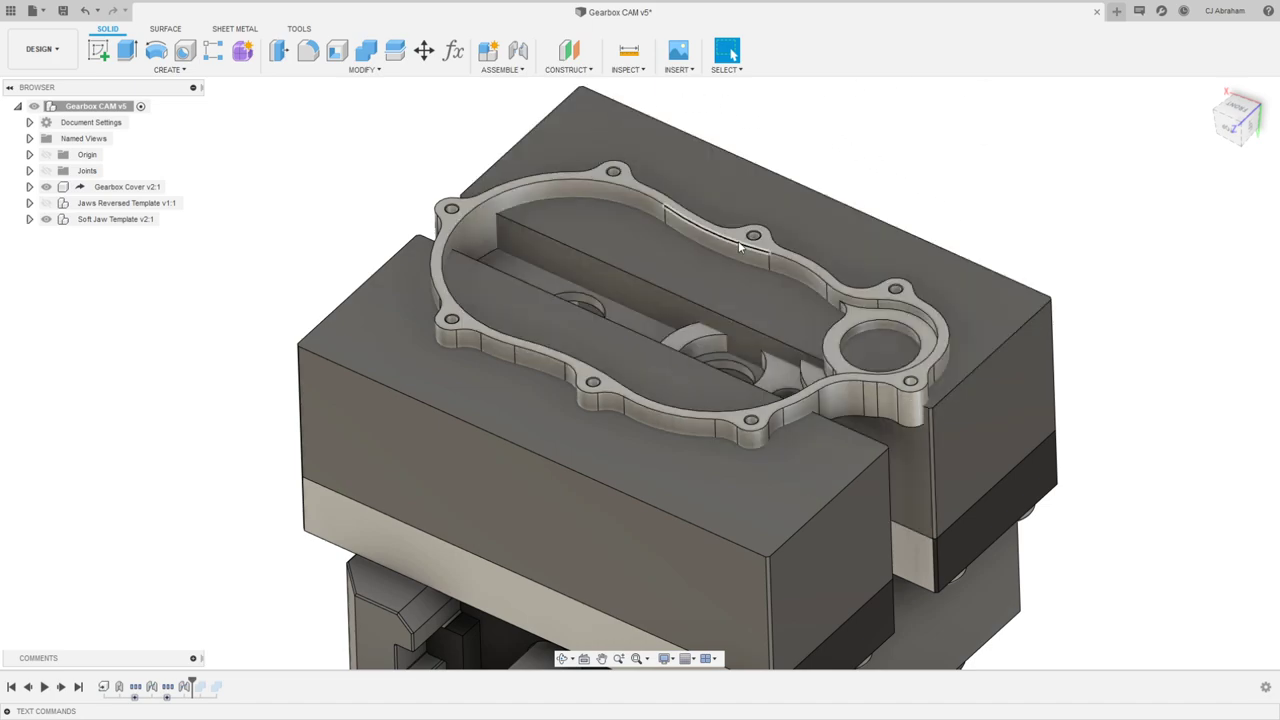
pyautogui.rightClick(737, 235)
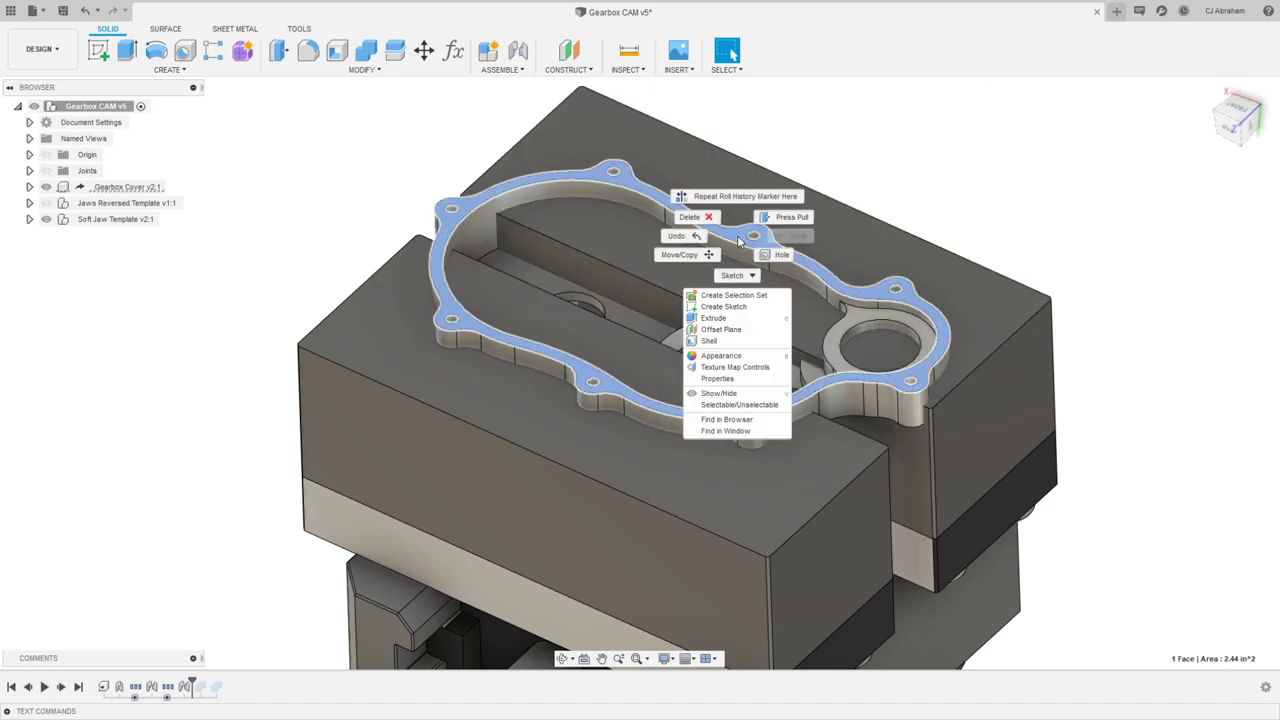
pyautogui.click(723, 306)
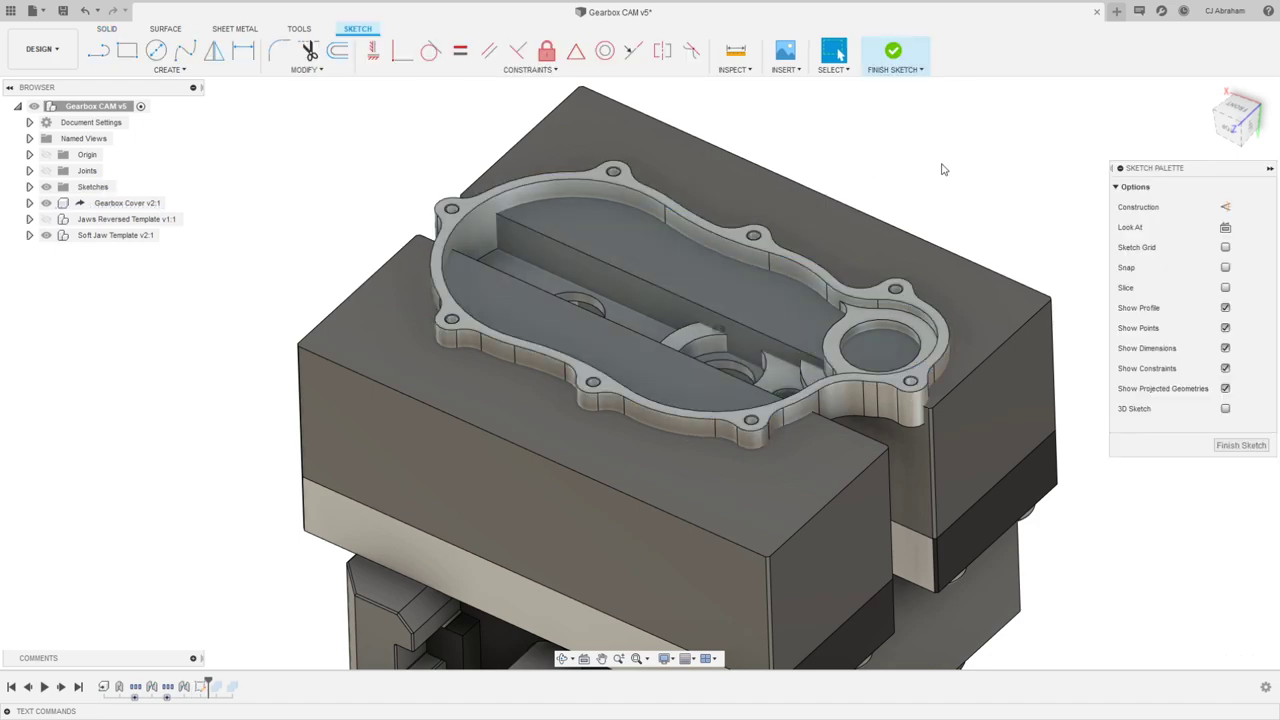
pyautogui.click(46, 203)
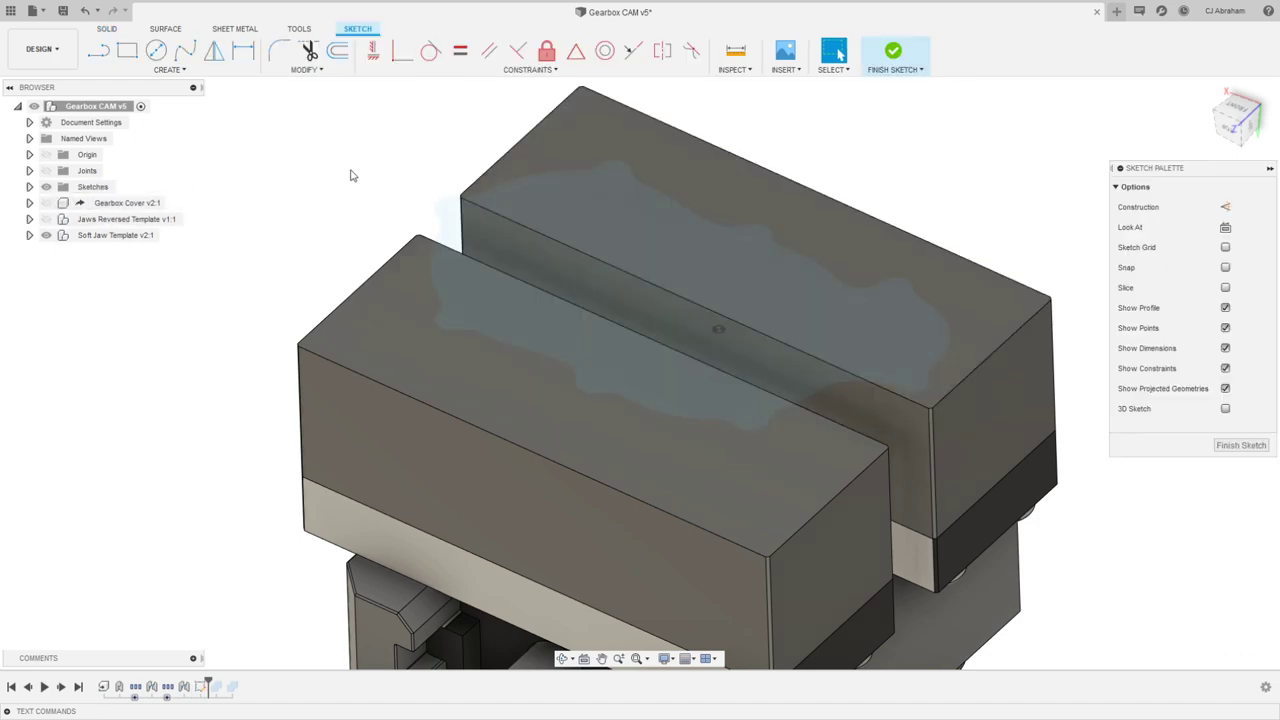
# Step: Start an extrusion of the rim sketch using the full Gearbox Cover outline and all of its screw-hole profiles
pyautogui.press('c')
pyautogui.click(880, 337)
pyautogui.press('e')
pyautogui.click(578, 208)
pyautogui.click(617, 175)
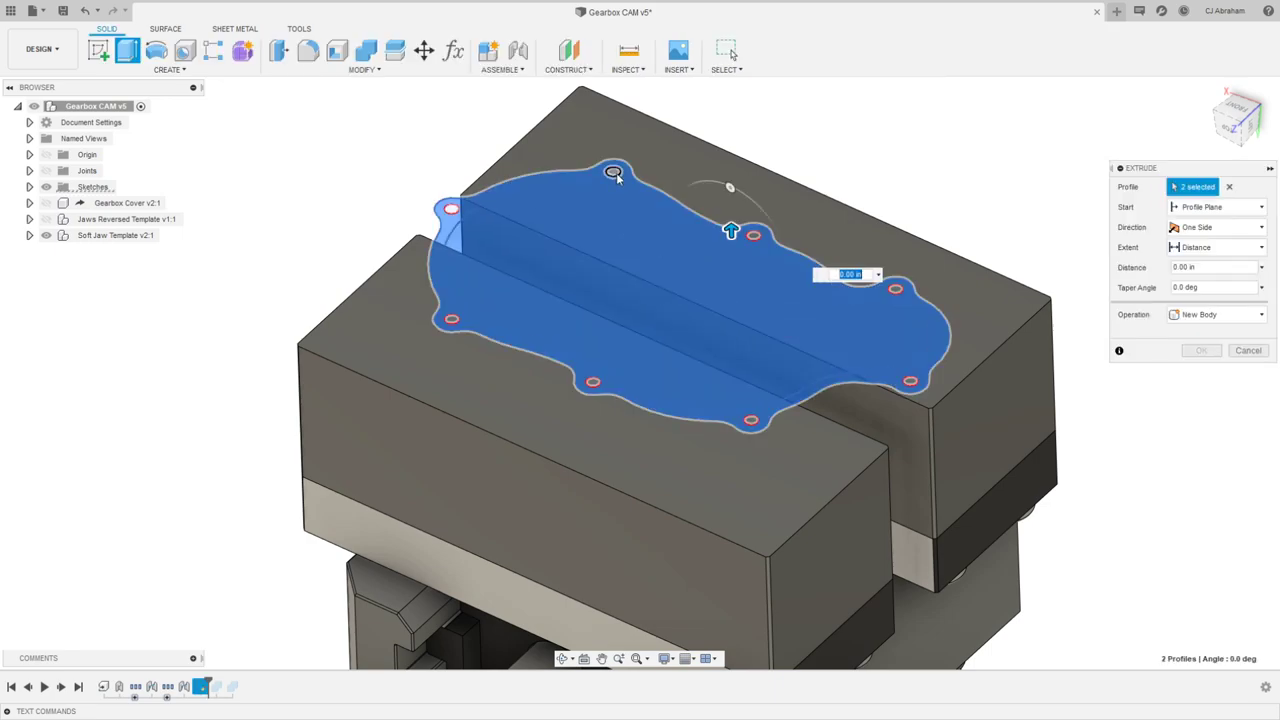
pyautogui.click(616, 174)
pyautogui.click(449, 208)
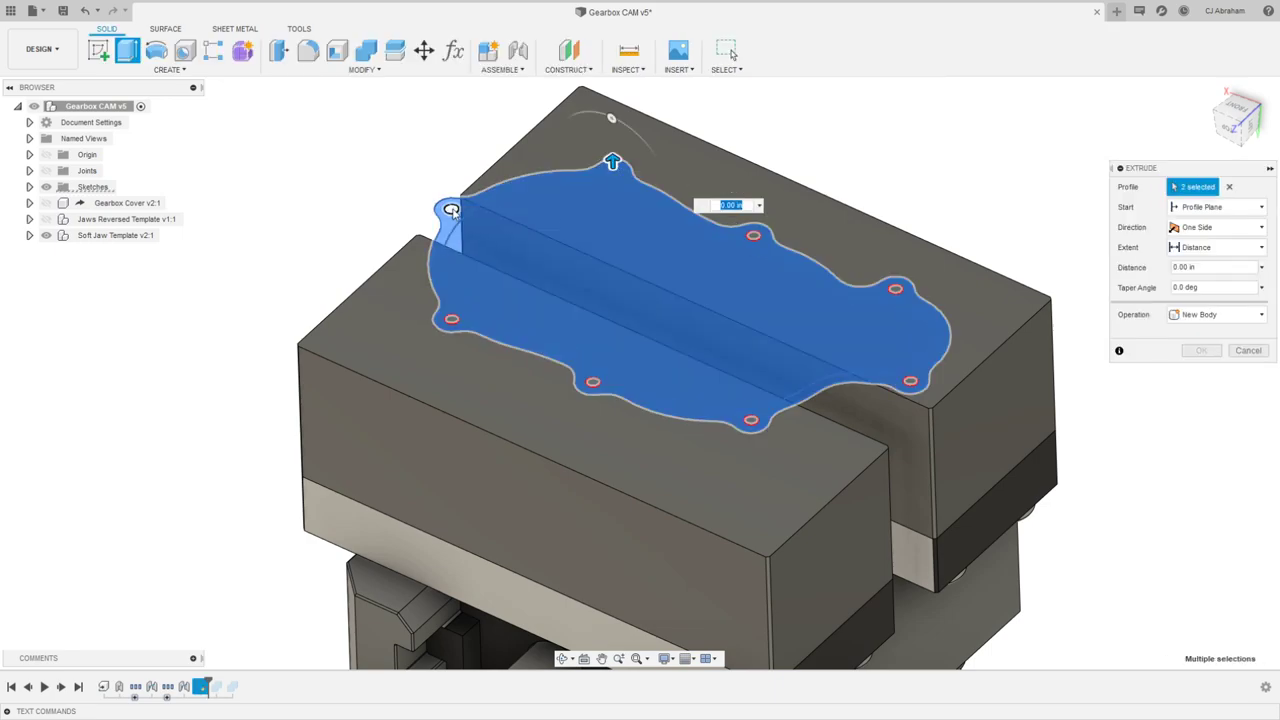
pyautogui.click(451, 320)
pyautogui.click(593, 381)
pyautogui.click(751, 419)
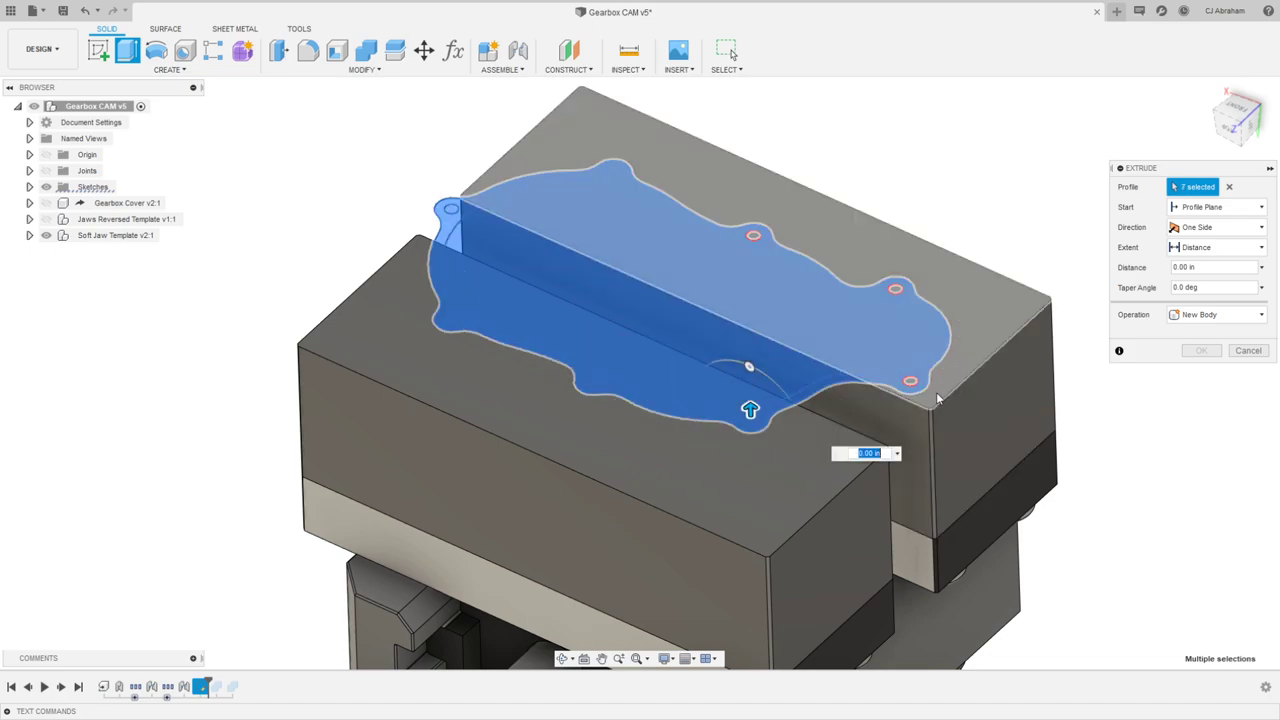
pyautogui.click(910, 381)
pyautogui.click(895, 289)
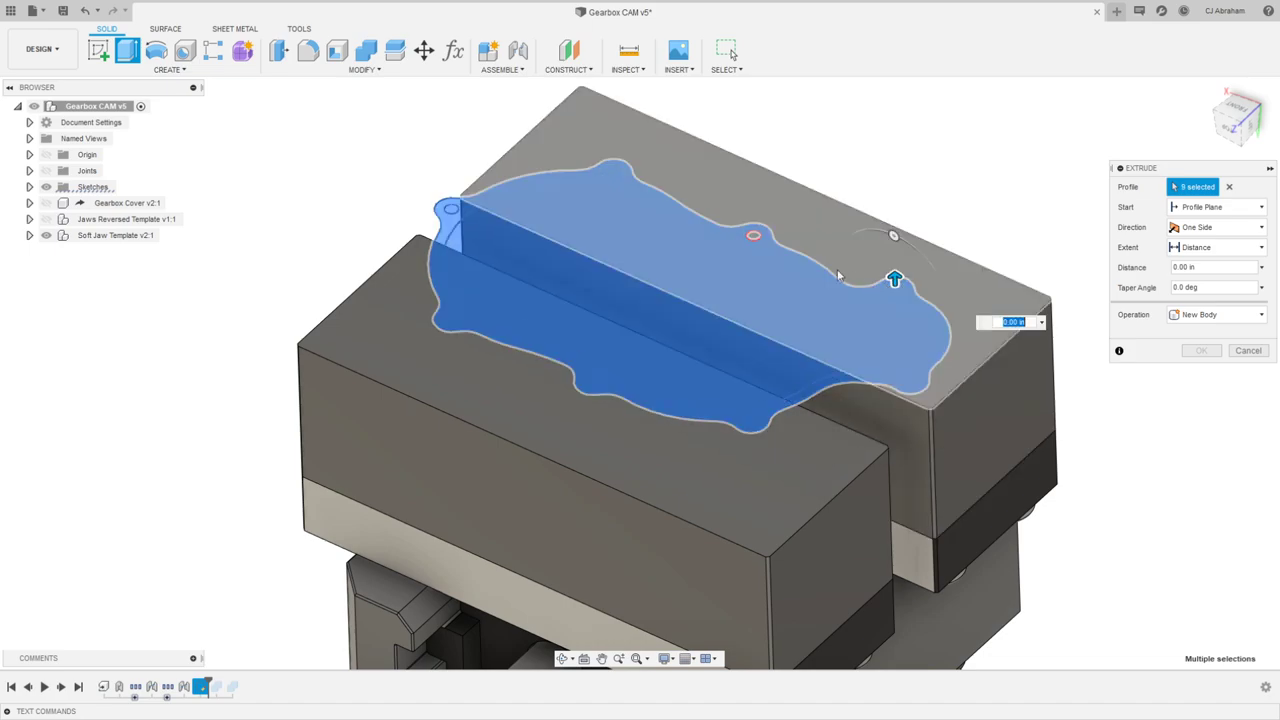
pyautogui.click(753, 235)
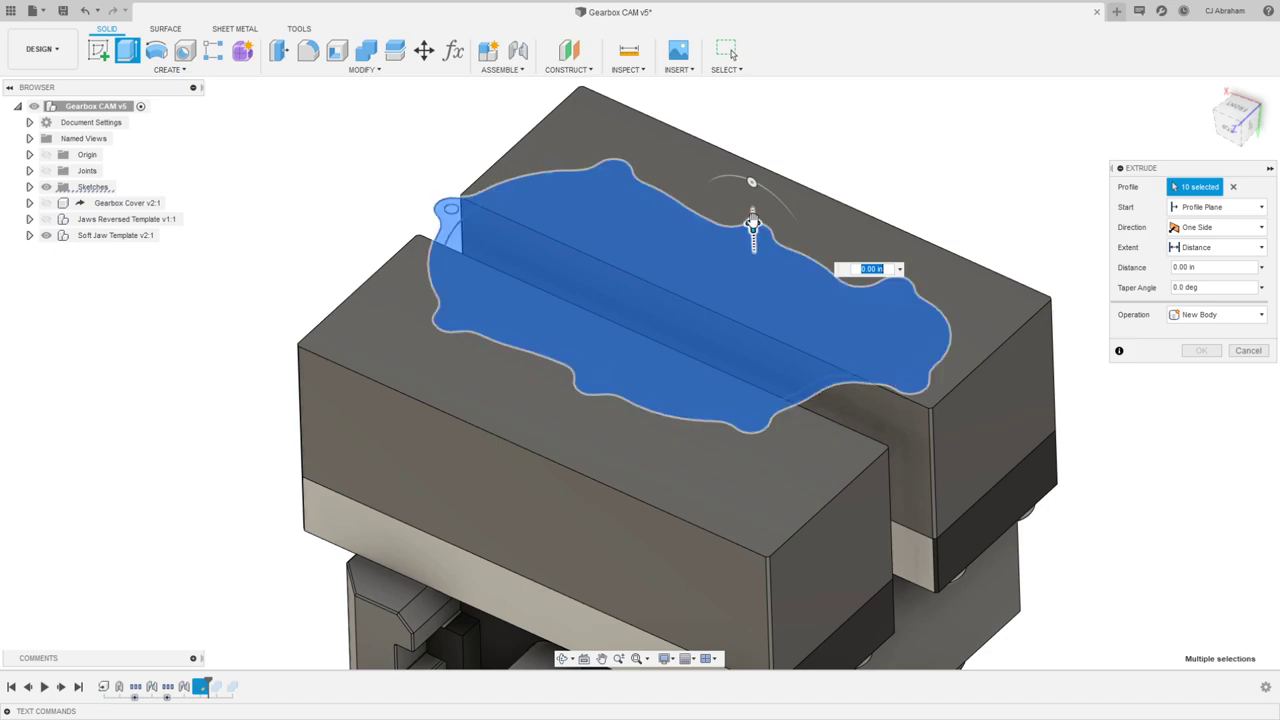
# Step: Set the extrusion to cut about 0.916 in down into the jaws, show the Gearbox Cover, and exclude it from the objects to cut
pyautogui.moveTo(753, 222); pyautogui.dragTo(760, 344)
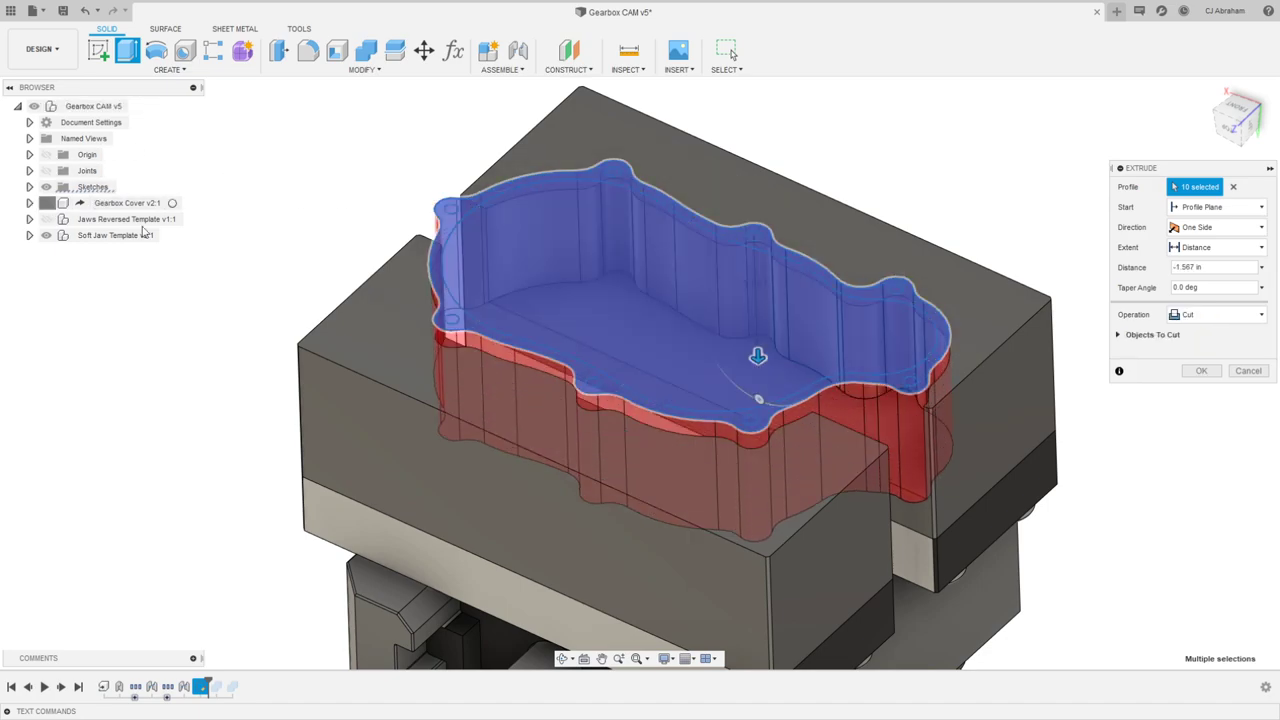
pyautogui.moveTo(580, 254)
pyautogui.keyDown('shift'); pyautogui.mouseDown(button='middle')
pyautogui.moveTo(600, 257)
pyautogui.moveTo(510, 160)
pyautogui.moveTo(596, 241)
pyautogui.mouseUp(button='middle'); pyautogui.keyUp('shift')
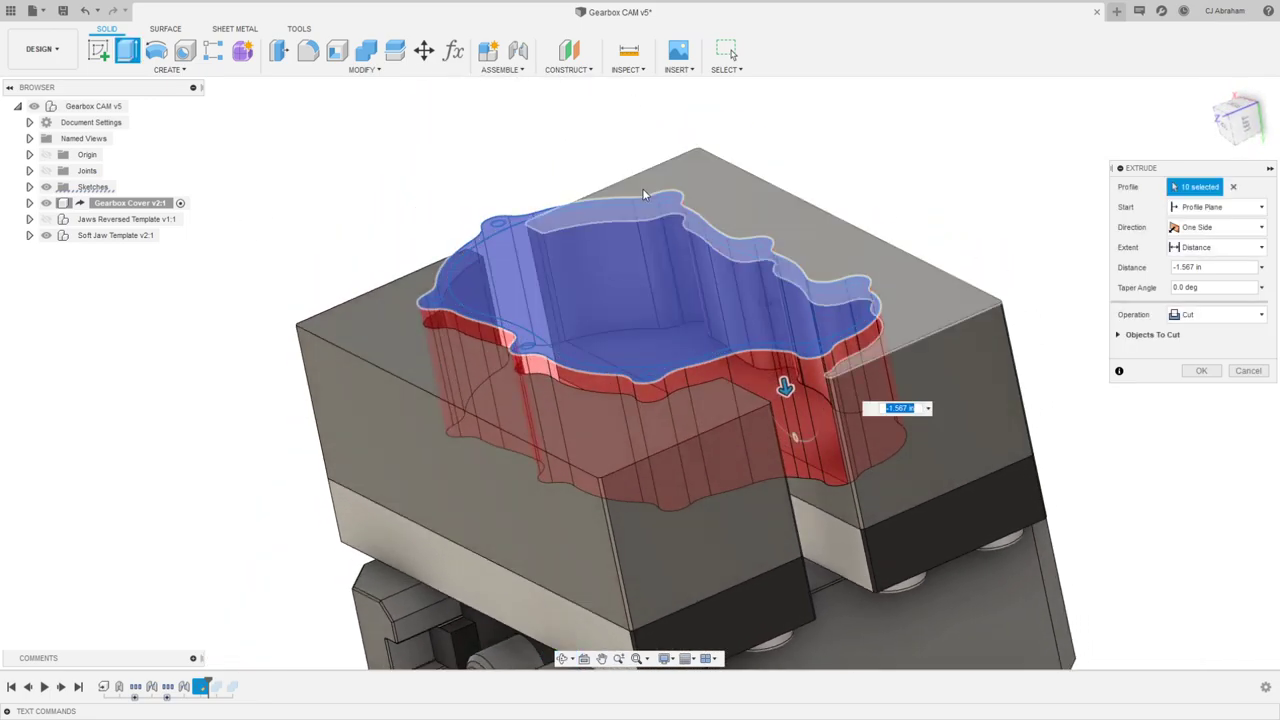
pyautogui.keyDown('shift'); pyautogui.moveTo(642, 188); pyautogui.dragTo(801, 433, button='middle'); pyautogui.keyUp('shift')
pyautogui.moveTo(790, 362); pyautogui.dragTo(782, 330)
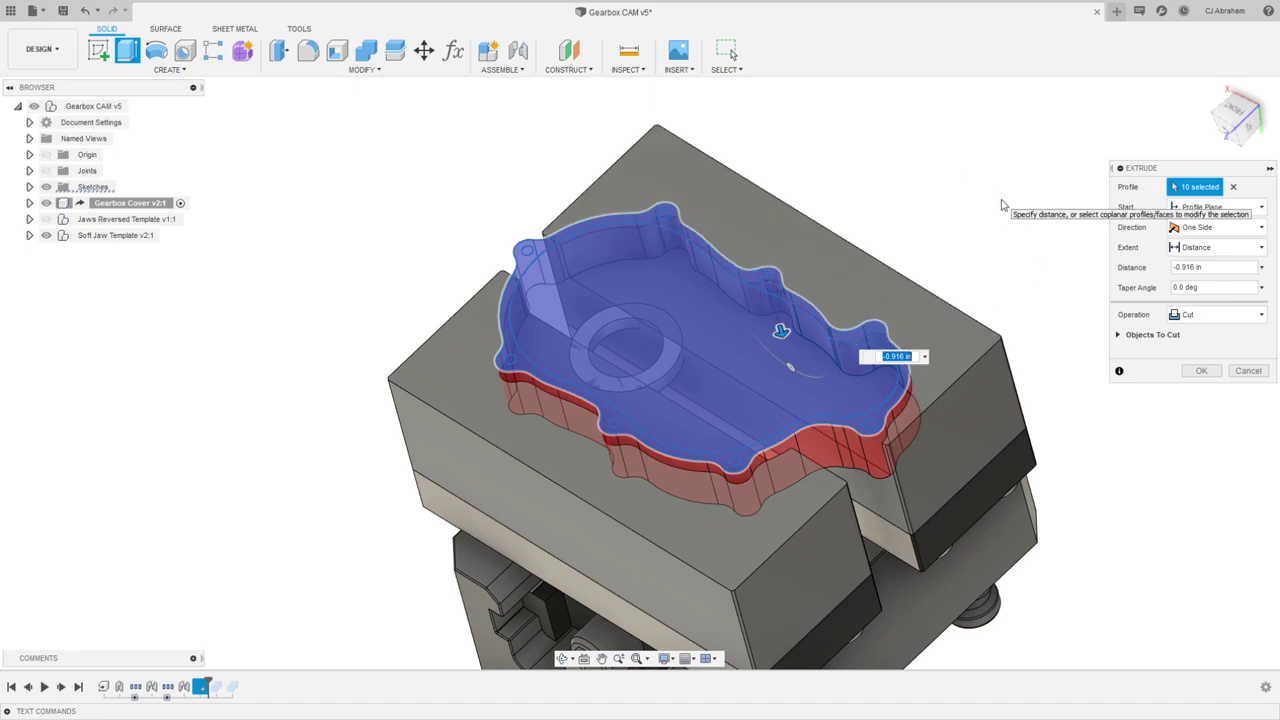
pyautogui.click(1119, 336)
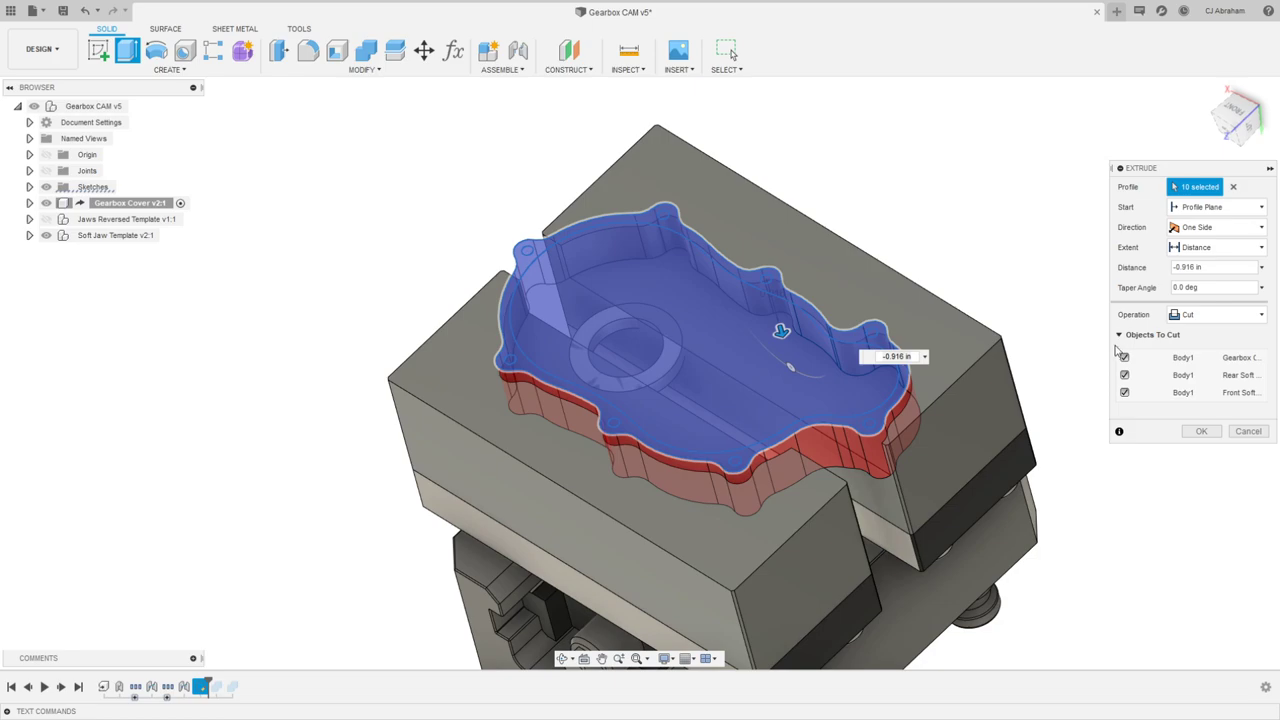
pyautogui.moveTo(1110, 168); pyautogui.dragTo(1063, 167)
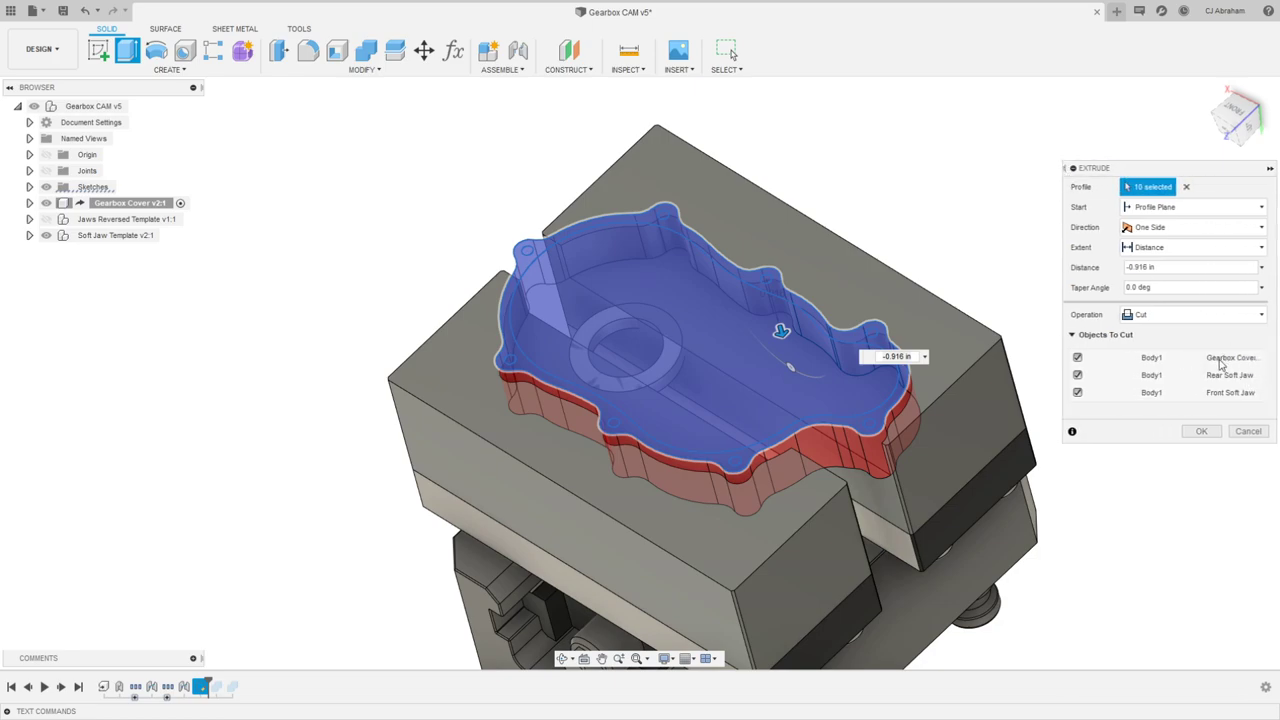
pyautogui.click(1077, 358)
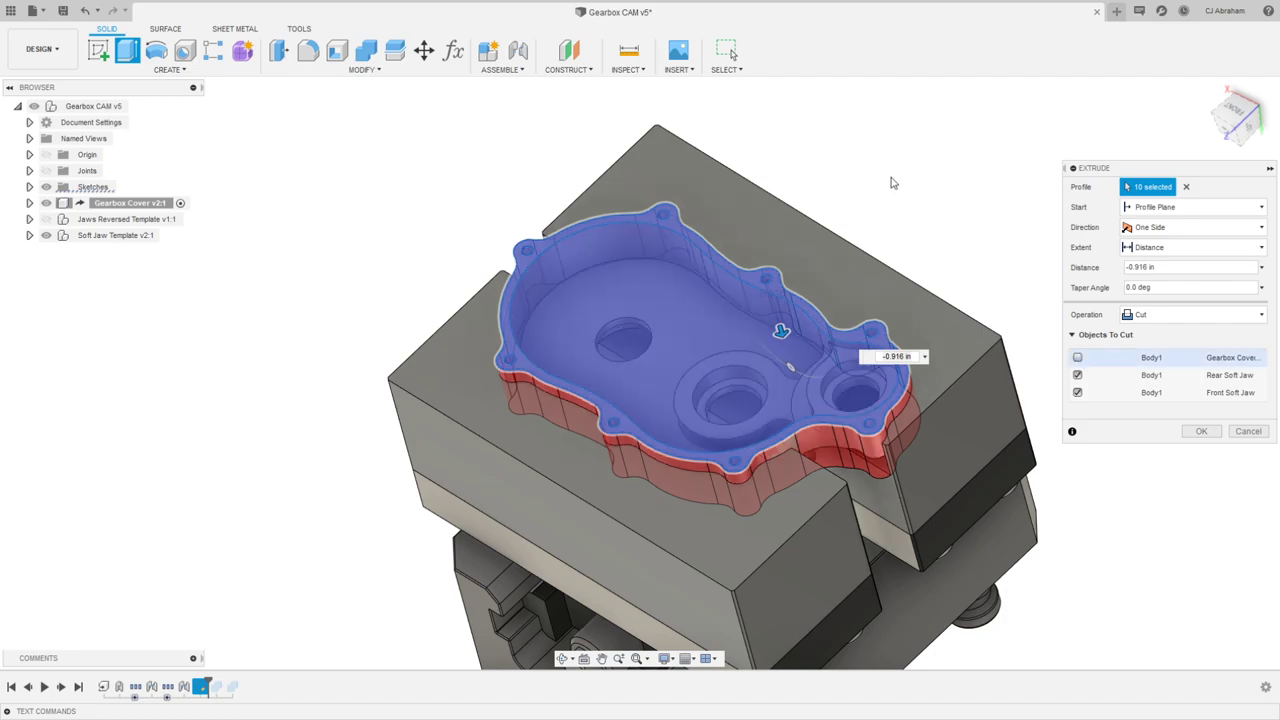
# Step: Deepen the outline cut to about 1.484 in below the rim sketch
pyautogui.keyDown('shift'); pyautogui.moveTo(925, 194); pyautogui.dragTo(647, 324, button='middle'); pyautogui.keyUp('shift')
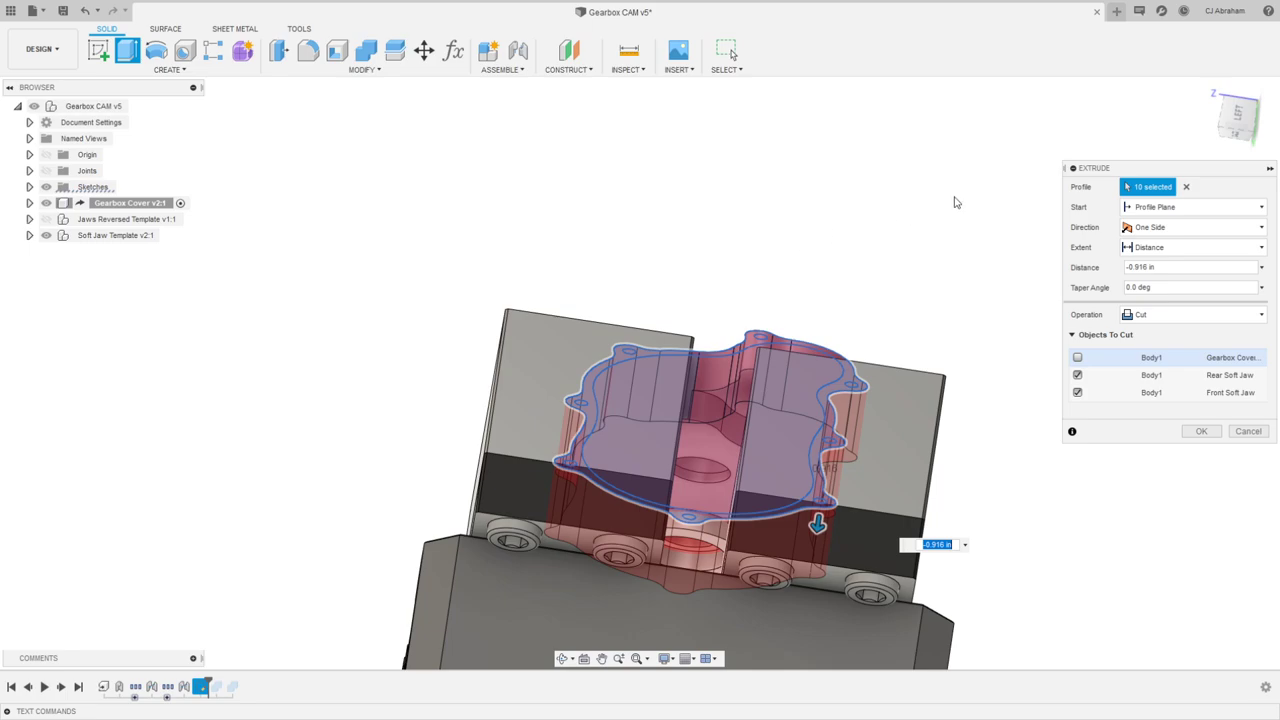
pyautogui.keyDown('shift'); pyautogui.moveTo(759, 424); pyautogui.dragTo(823, 429, button='middle'); pyautogui.keyUp('shift')
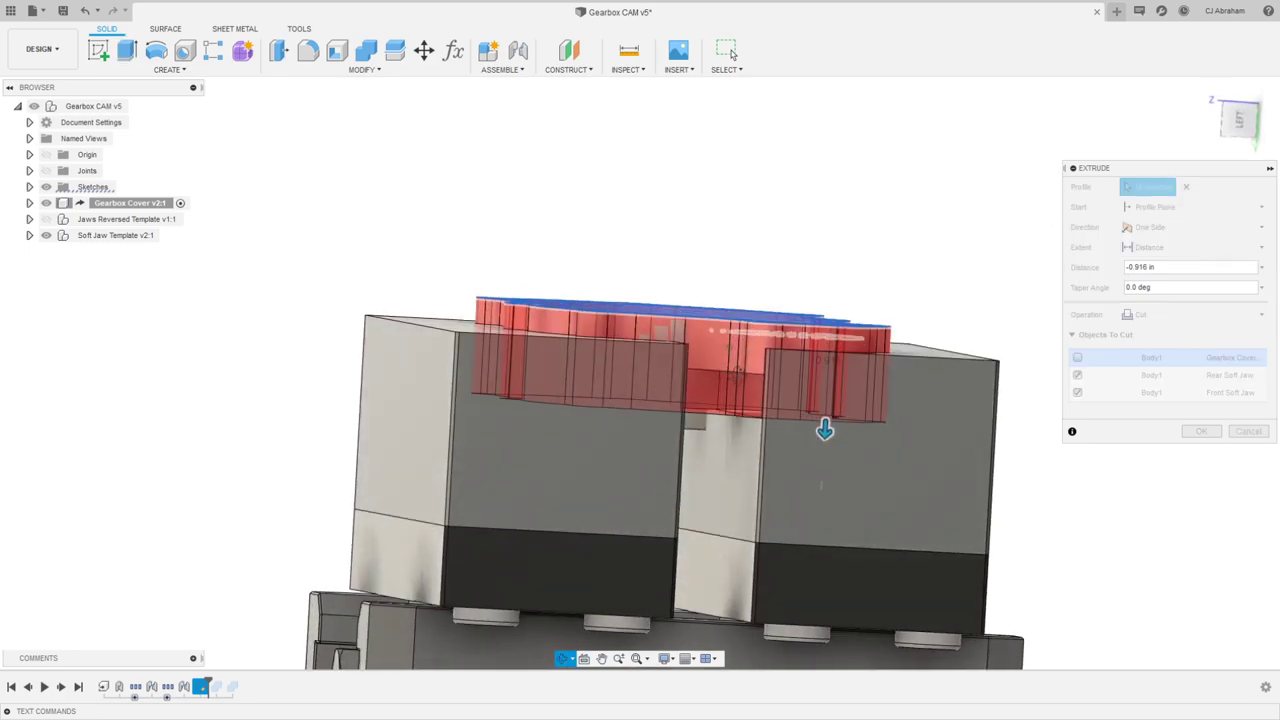
pyautogui.moveTo(823, 432); pyautogui.dragTo(823, 491)
pyautogui.keyDown('shift'); pyautogui.moveTo(903, 280); pyautogui.dragTo(874, 166, button='middle'); pyautogui.keyUp('shift')
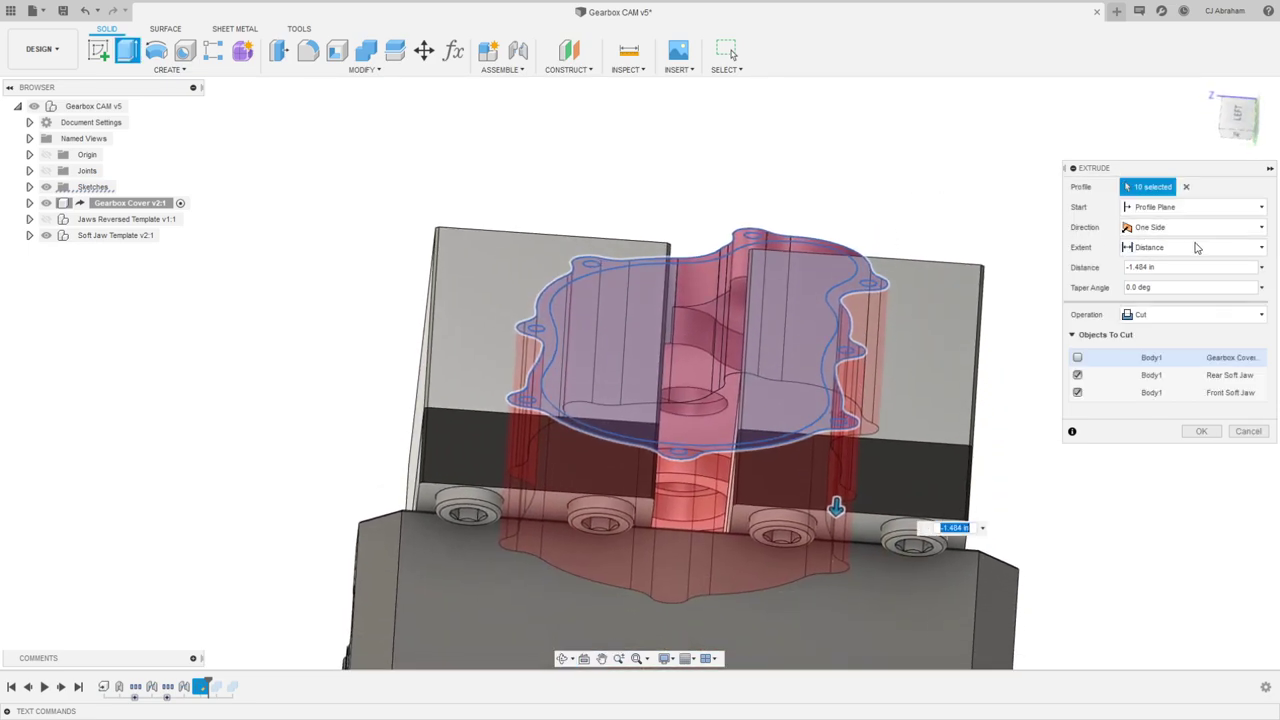
# Step: Change the cut's extent to To Object, end it at the Gearbox Cover's bottom face, and complete the extrusion
pyautogui.click(1192, 249)
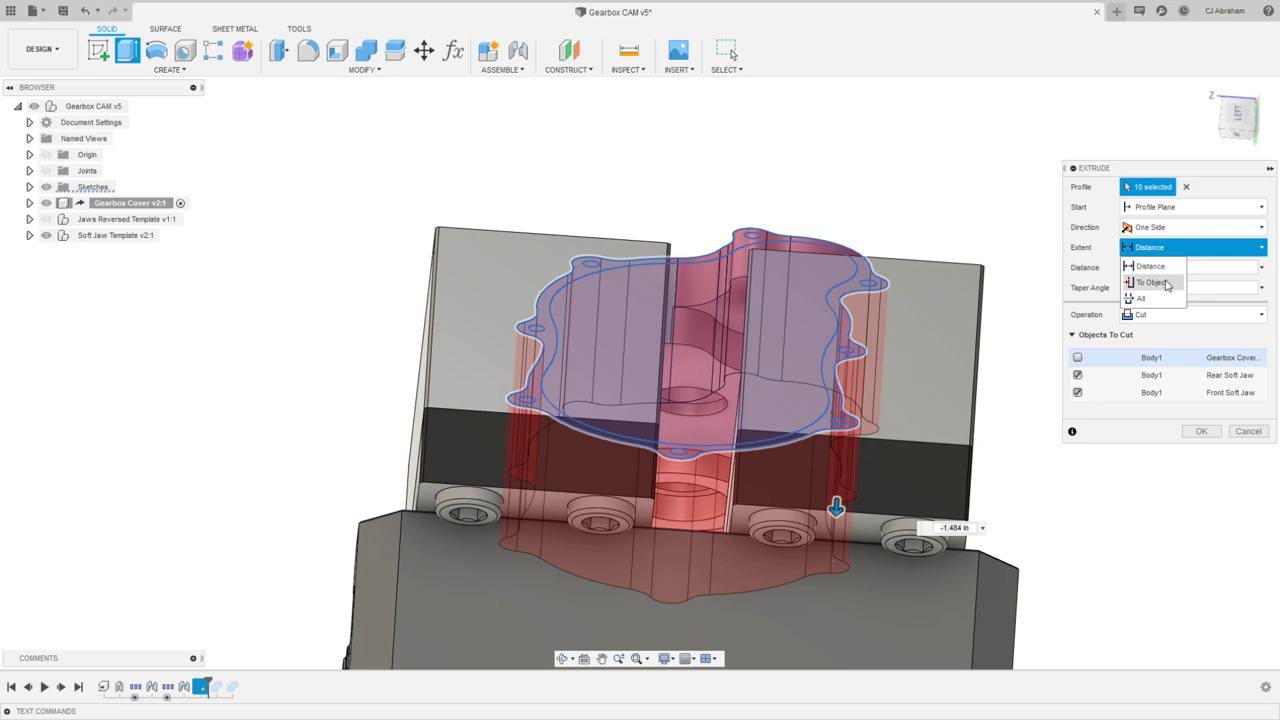
pyautogui.click(1152, 283)
pyautogui.keyDown('shift'); pyautogui.moveTo(760, 400); pyautogui.dragTo(712, 374, button='middle'); pyautogui.keyUp('shift')
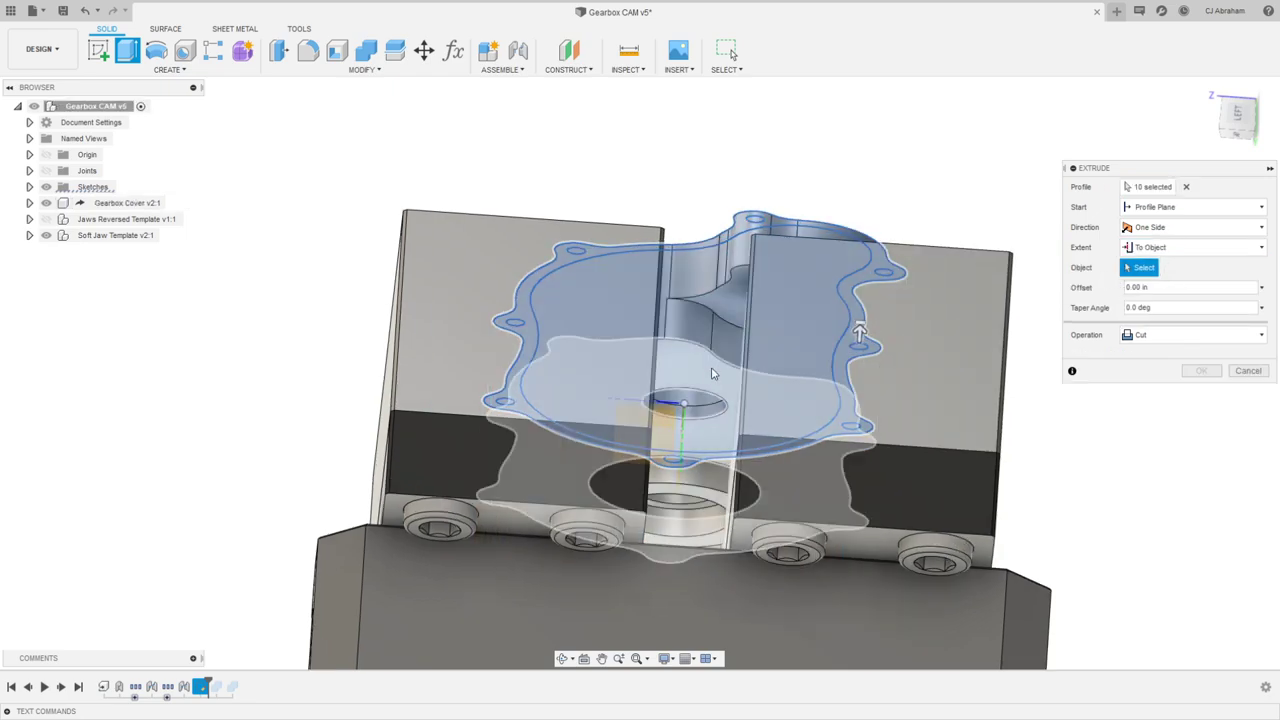
pyautogui.click(706, 374)
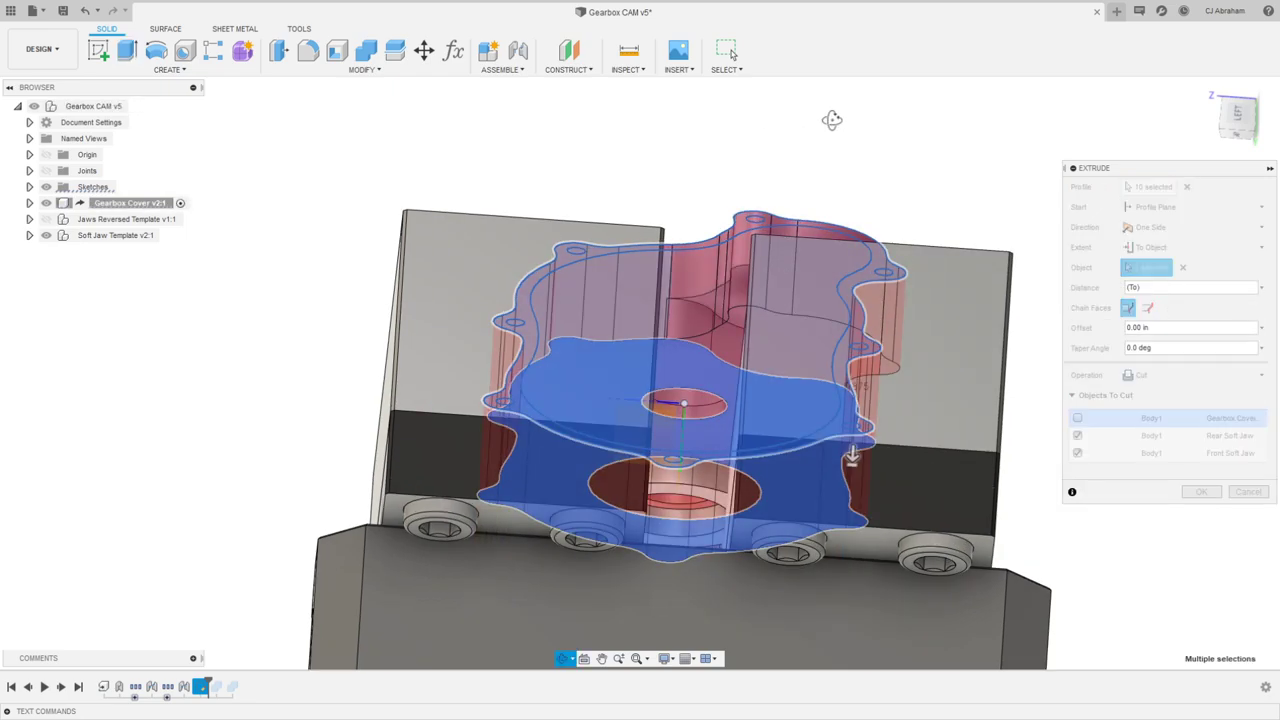
pyautogui.keyDown('shift'); pyautogui.moveTo(829, 120); pyautogui.dragTo(872, 205, button='middle'); pyautogui.keyUp('shift')
pyautogui.scroll(-3, 866, 330)
pyautogui.moveTo(846, 320); pyautogui.dragTo(751, 318, button='middle')
pyautogui.click(1201, 491)
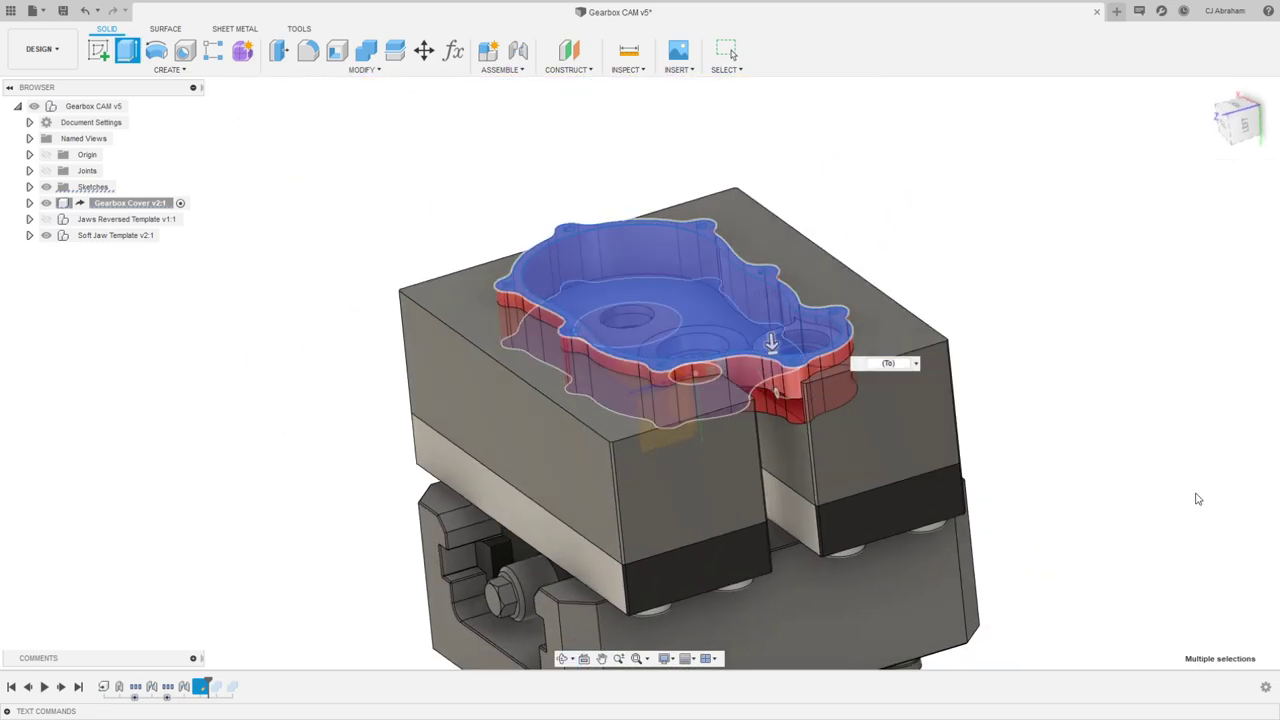
# Step: Hide the Gearbox Cover and examine the full-outline pockets cut into both soft jaws
pyautogui.click(46, 202)
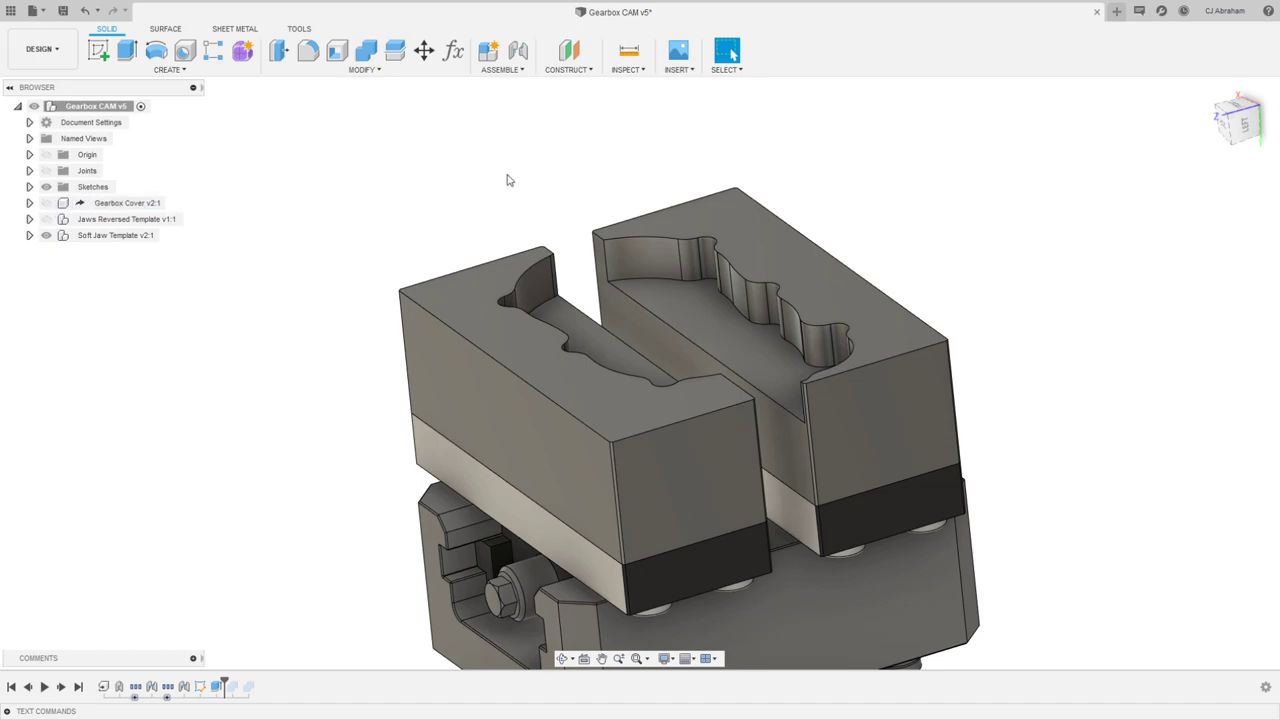
pyautogui.keyDown('shift'); pyautogui.moveTo(508, 177); pyautogui.dragTo(540, 203, button='middle'); pyautogui.keyUp('shift')
pyautogui.moveTo(886, 229); pyautogui.dragTo(857, 232, button='middle')
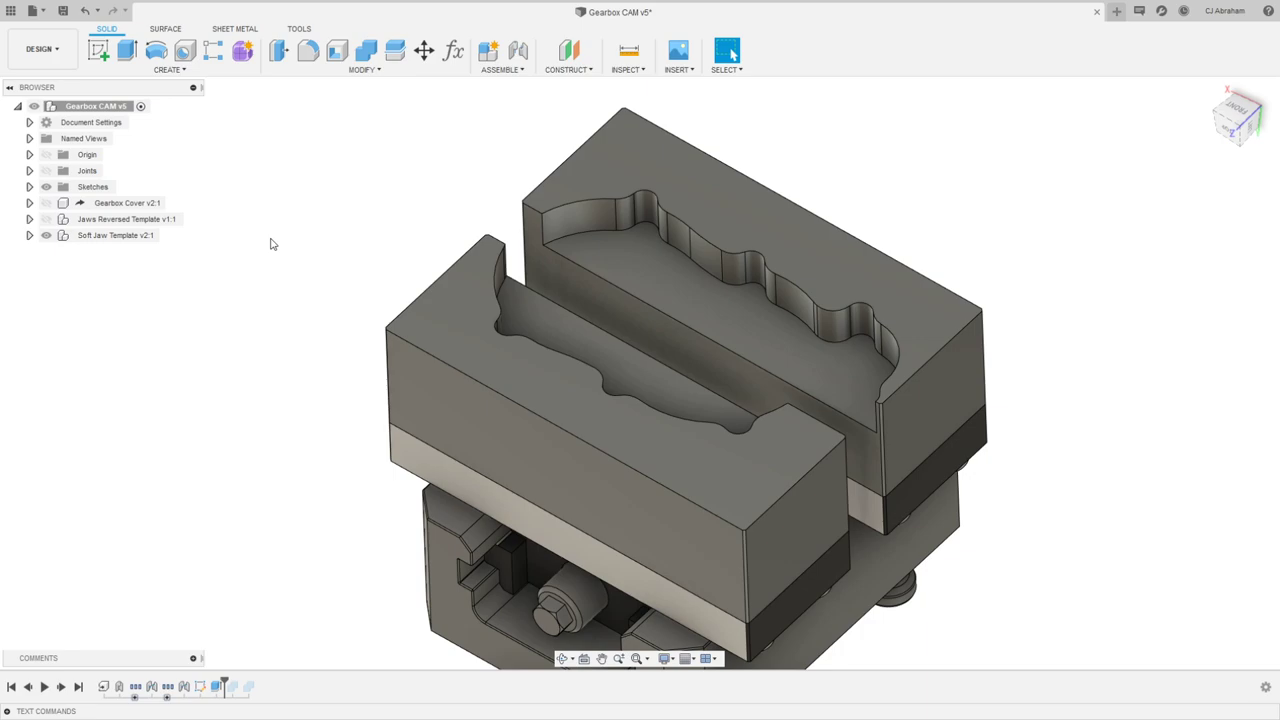
# Step: Show the Gearbox Cover and examine how it sits over the pocket floor of the far soft jaw
pyautogui.click(46, 202)
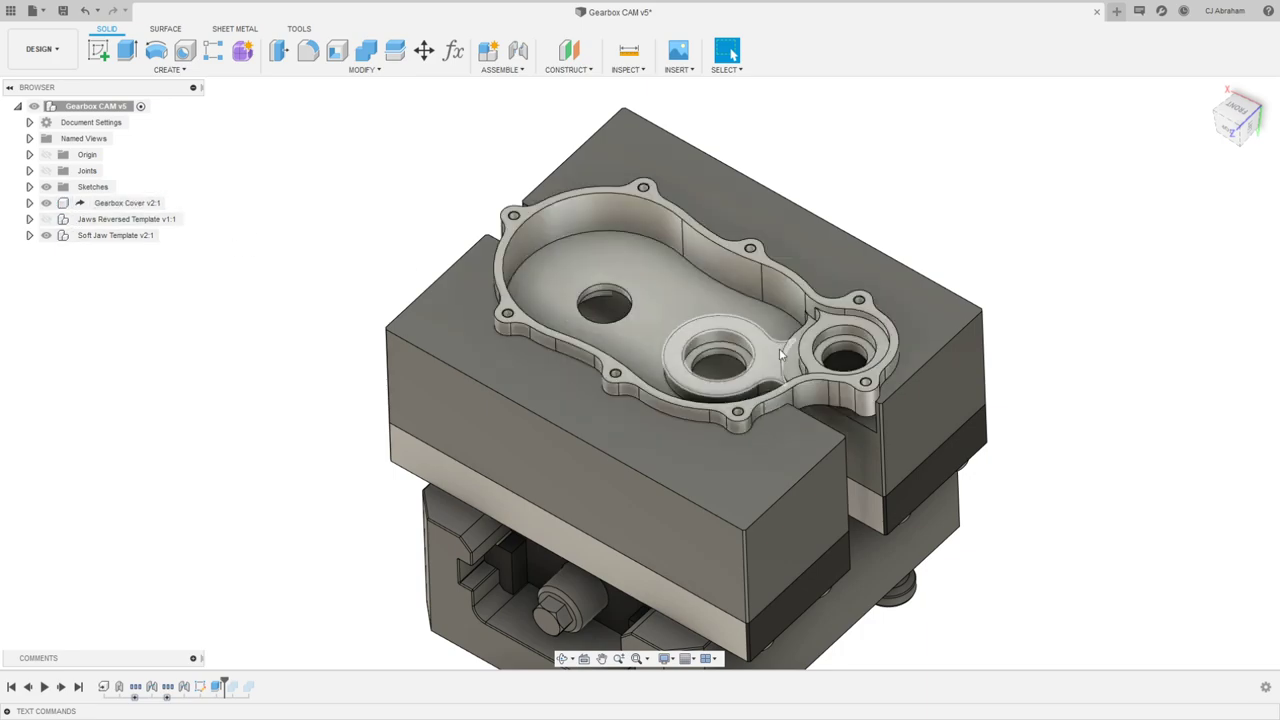
pyautogui.scroll(3, 912, 450)
pyautogui.click(928, 473)
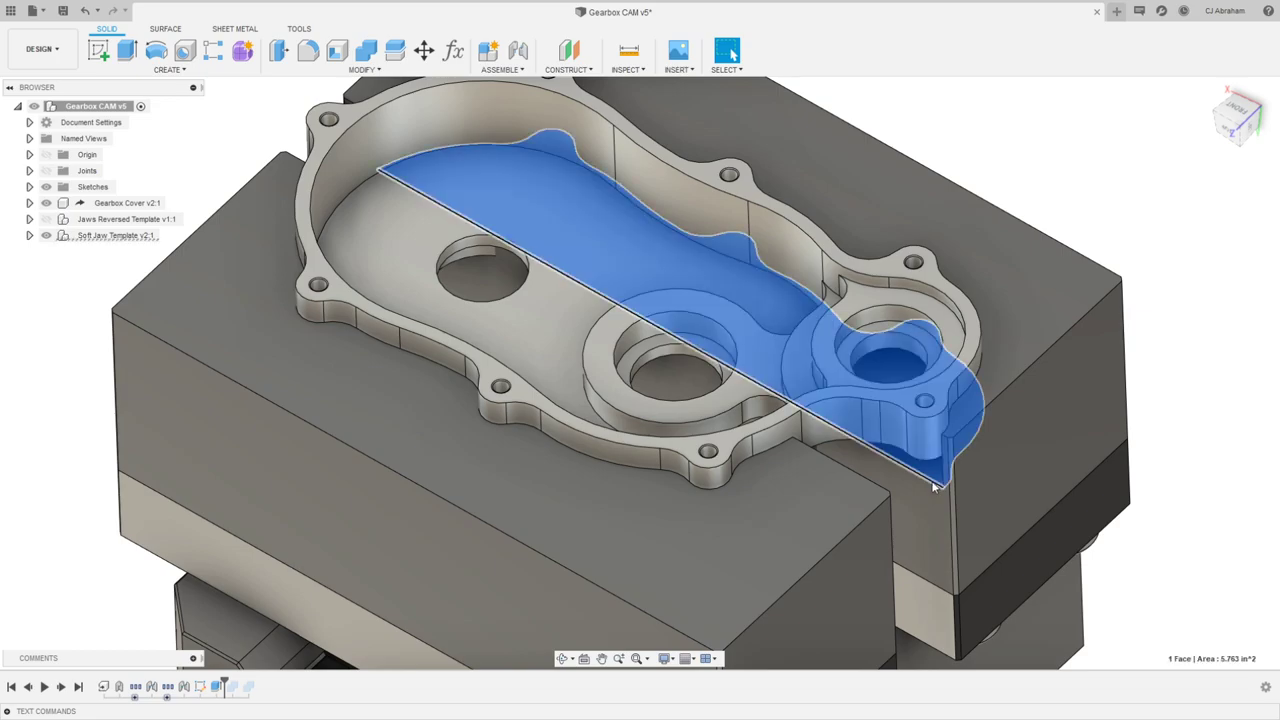
pyautogui.keyDown('shift'); pyautogui.moveTo(928, 473); pyautogui.dragTo(889, 470, button='middle'); pyautogui.keyUp('shift')
pyautogui.scroll(-3, 889, 470)
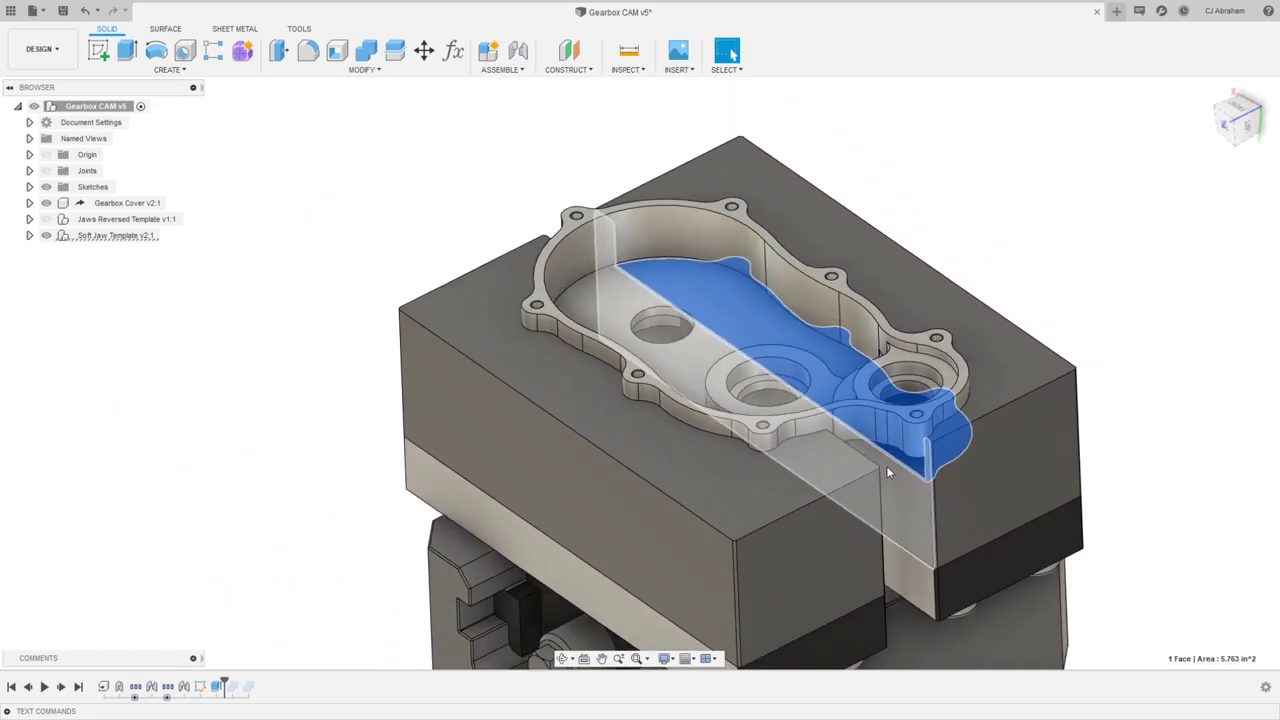
pyautogui.scroll(1, 775, 315)
pyautogui.moveTo(775, 315); pyautogui.dragTo(694, 310, button='middle')
pyautogui.scroll(-2, 694, 310)
pyautogui.click(272, 203)
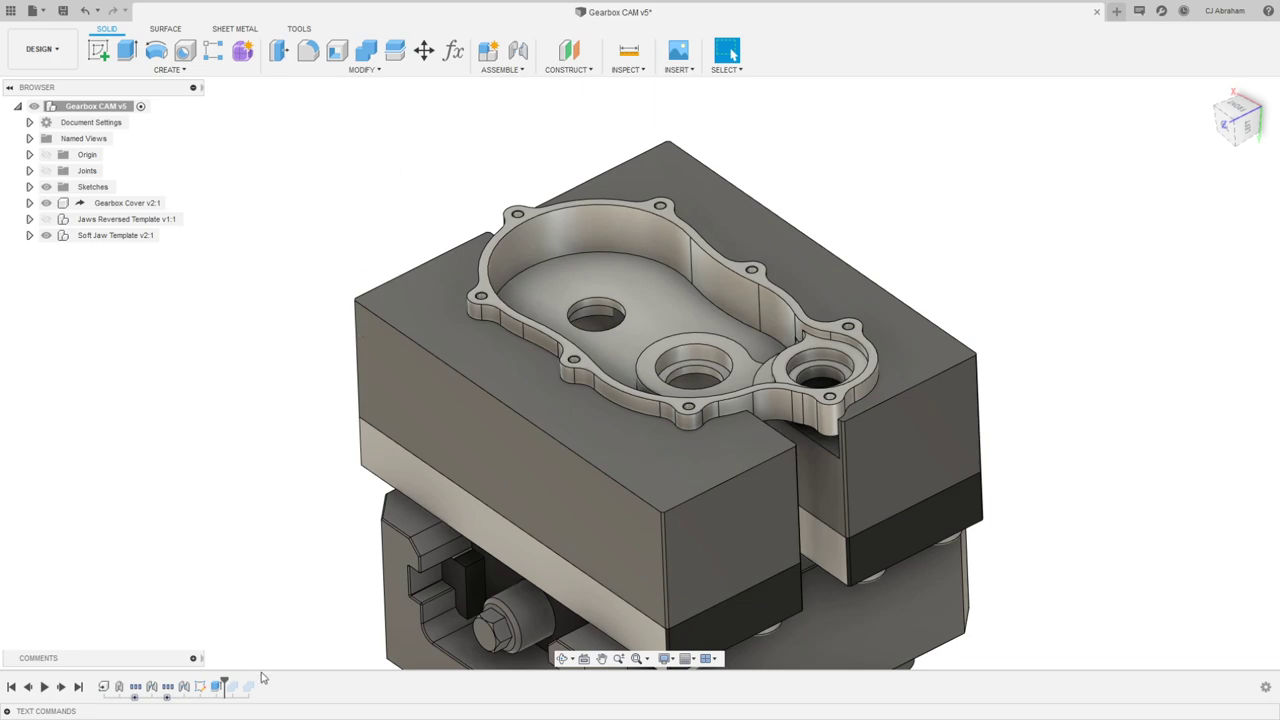
# Step: Delete the rim sketch and its extruded cut, and roll the history forward past both Combine cuts
pyautogui.click(200, 688)
pyautogui.keyDown('ctrl'); pyautogui.click(214, 688); pyautogui.keyUp('ctrl')
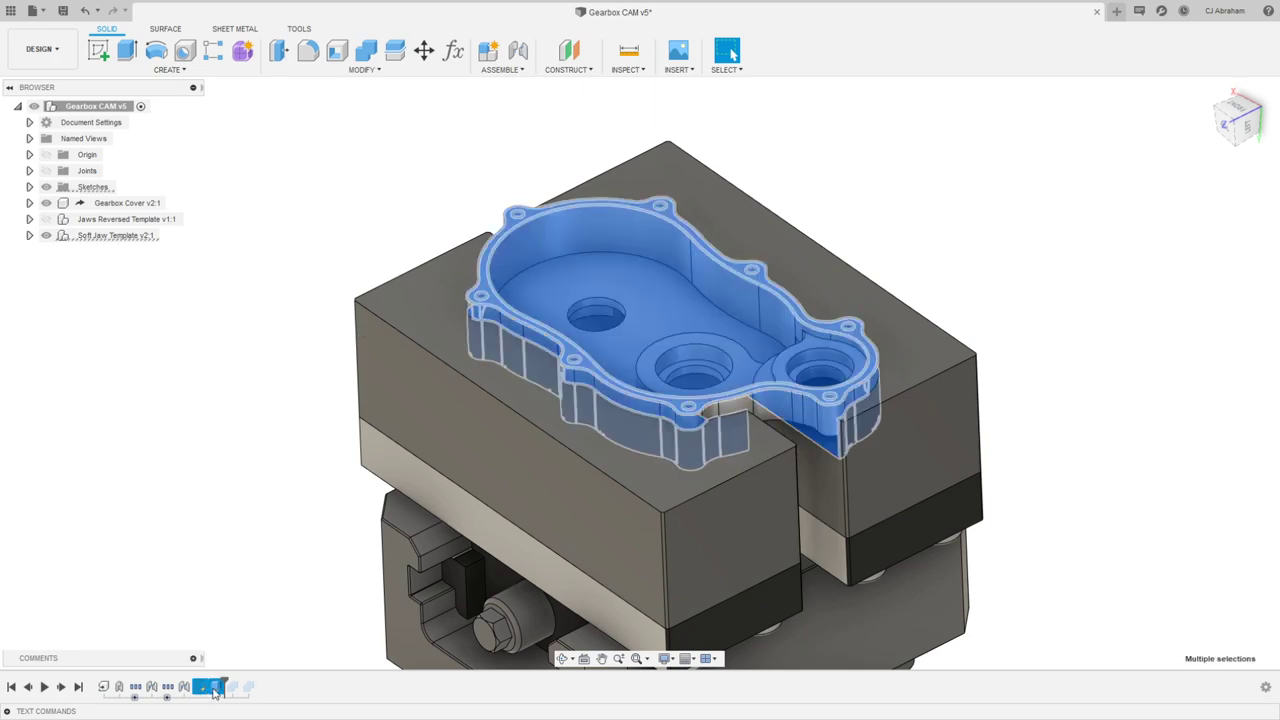
pyautogui.rightClick(215, 689)
pyautogui.press('Delete')
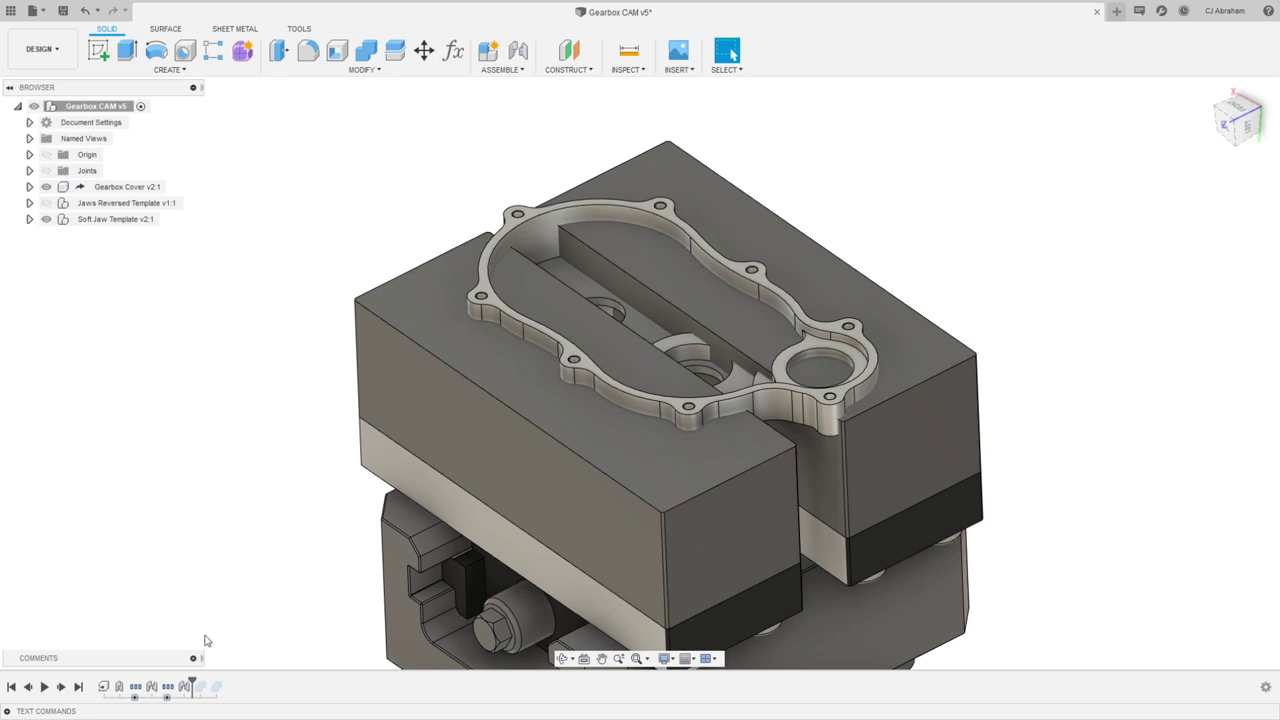
pyautogui.moveTo(190, 686); pyautogui.dragTo(222, 686)
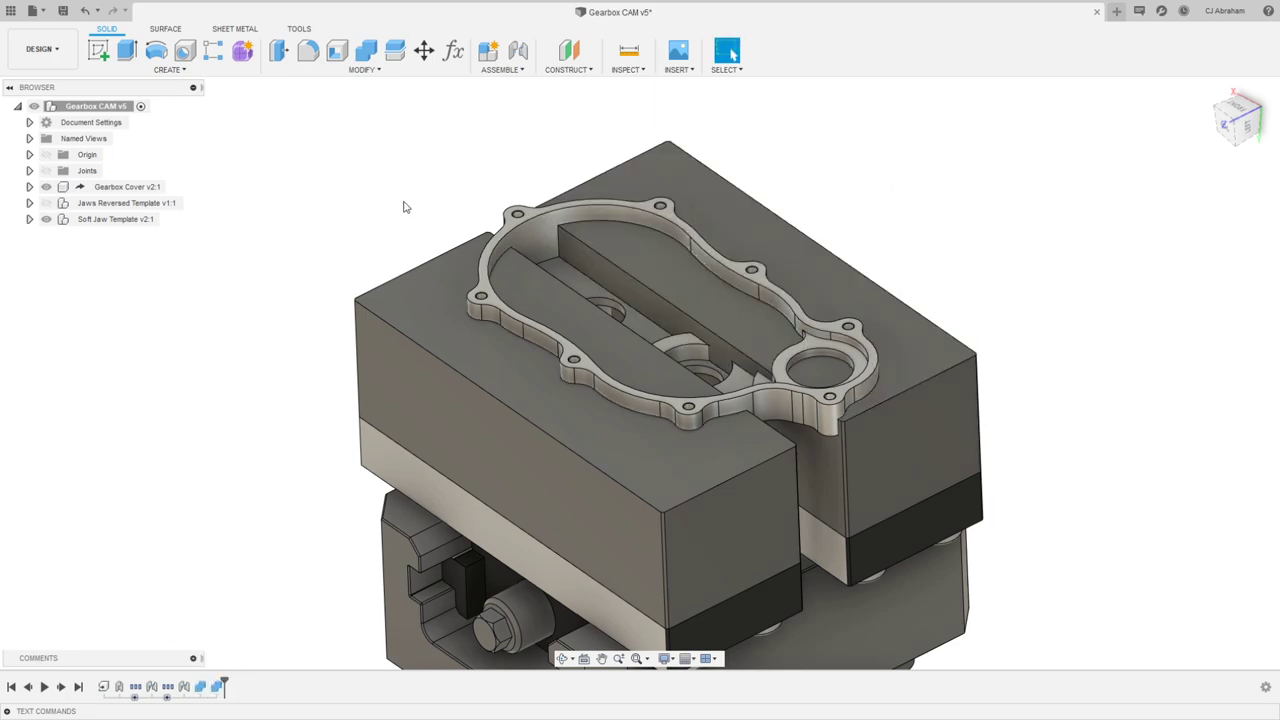
# Step: Hide the Gearbox Cover and examine the leftover islands, pins and undercuts in both jaw pockets
pyautogui.click(47, 187)
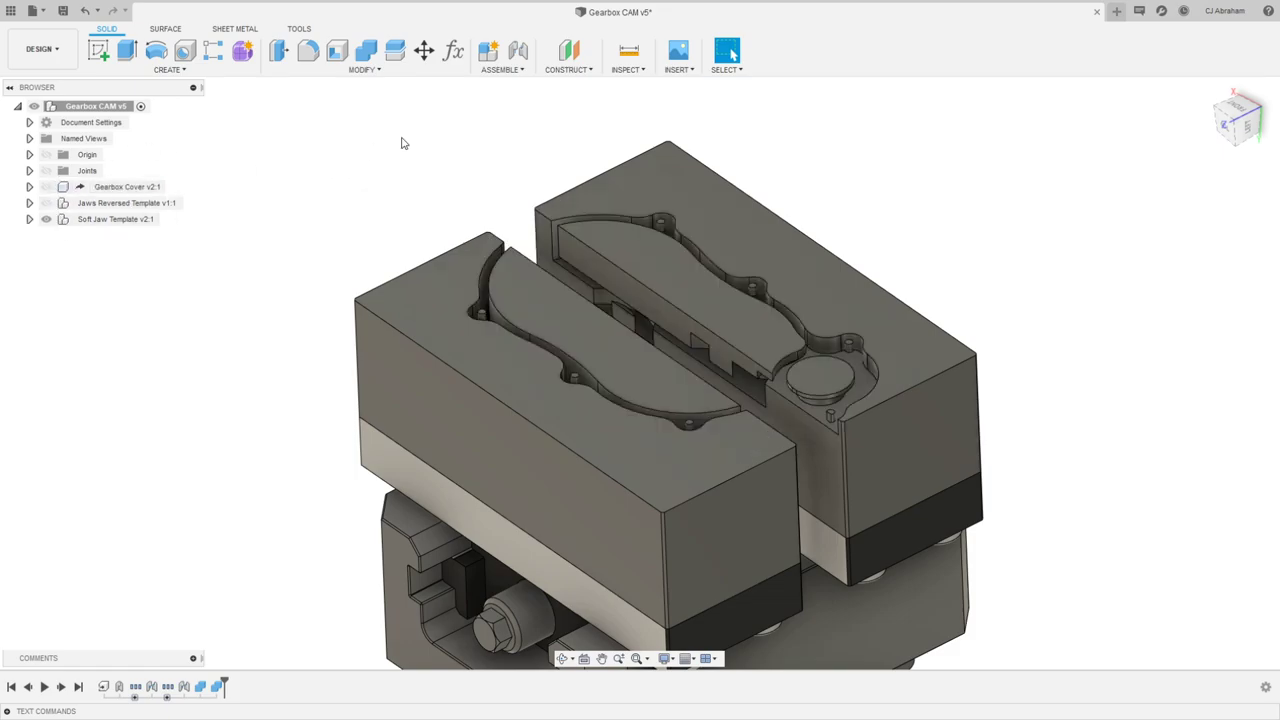
pyautogui.scroll(2, 708, 240)
pyautogui.keyDown('shift'); pyautogui.moveTo(696, 261); pyautogui.dragTo(714, 297, button='middle'); pyautogui.keyUp('shift')
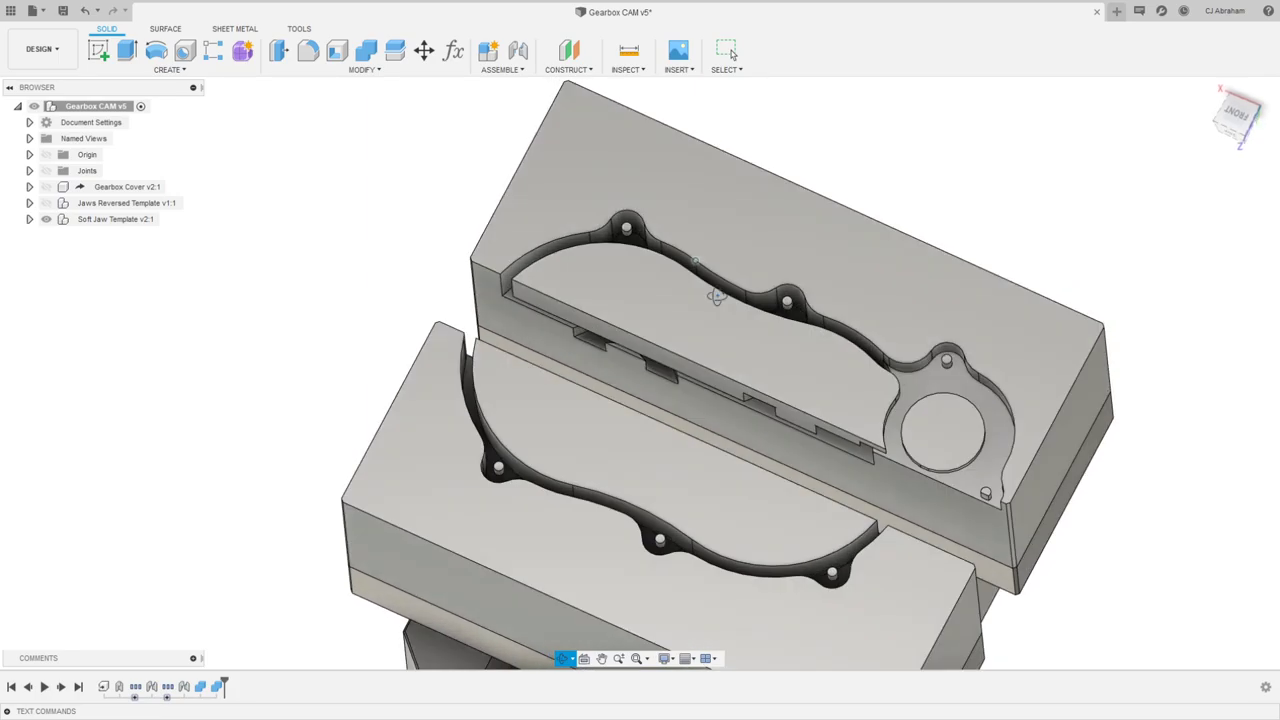
pyautogui.moveTo(786, 345); pyautogui.dragTo(718, 306, button='middle')
pyautogui.scroll(-1, 688, 320)
pyautogui.scroll(2, 688, 320)
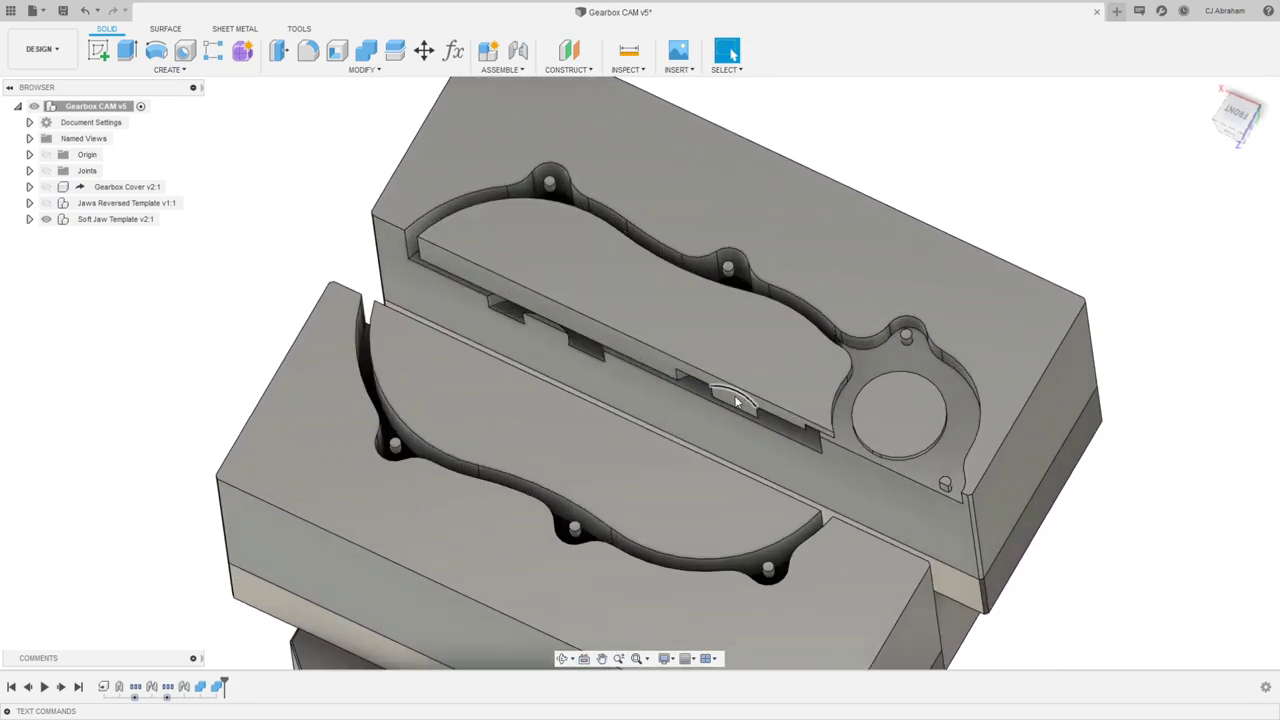
# Step: Start an extrusion from the far soft jaw's pocket floor face, about 1.77 in upward, with the operation set to Cut
pyautogui.click(778, 431)
pyautogui.keyDown('shift'); pyautogui.moveTo(916, 140); pyautogui.dragTo(922, 176, button='middle'); pyautogui.keyUp('shift')
pyautogui.keyDown('shift'); pyautogui.moveTo(732, 55); pyautogui.dragTo(930, 200, button='middle'); pyautogui.keyUp('shift')
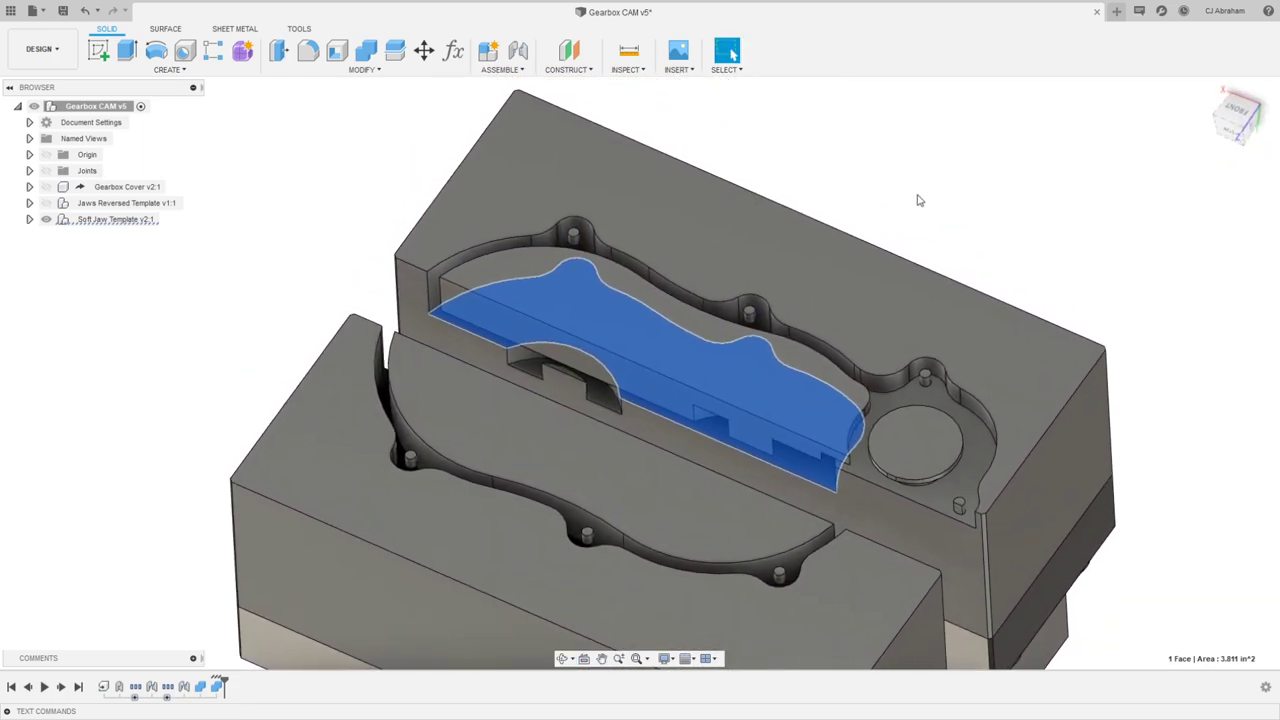
pyautogui.press('e')
pyautogui.moveTo(791, 434); pyautogui.dragTo(785, 338)
pyautogui.click(1170, 318)
pyautogui.click(1163, 351)
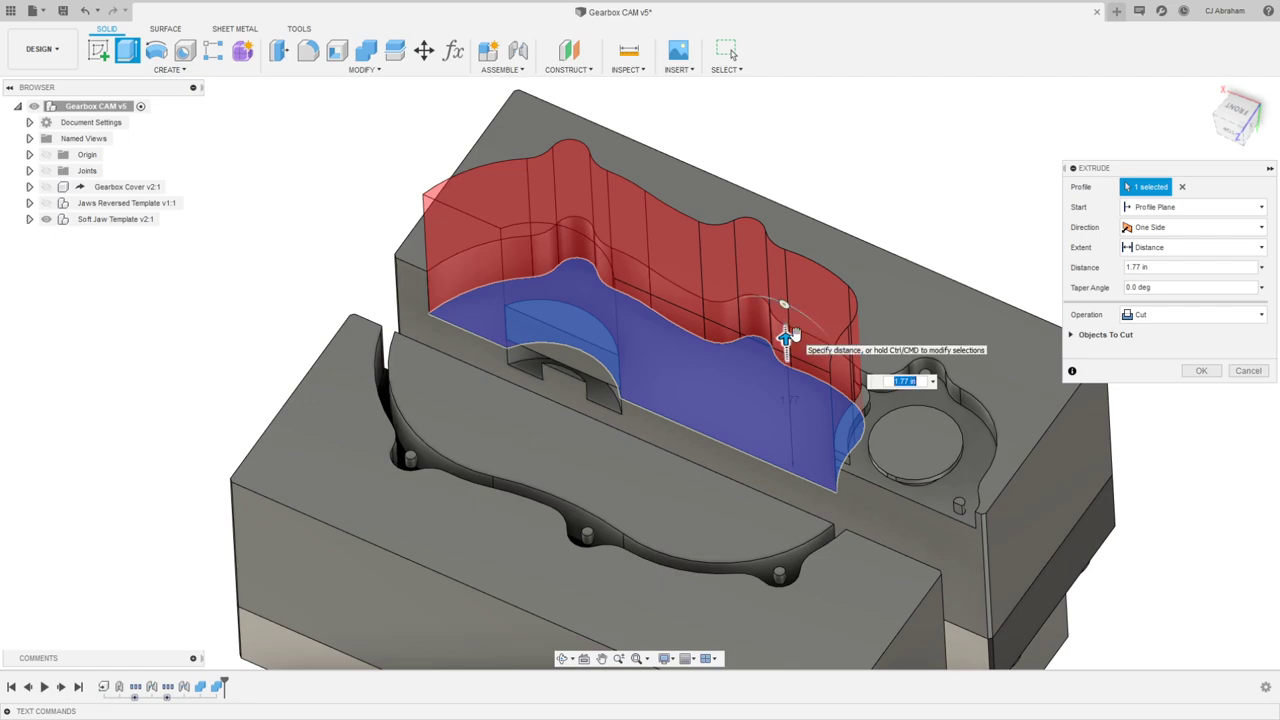
# Step: Set the pocket floor cut's extent to To Object, ending at the far soft jaw's top face, and complete the extrusion
pyautogui.click(603, 399)
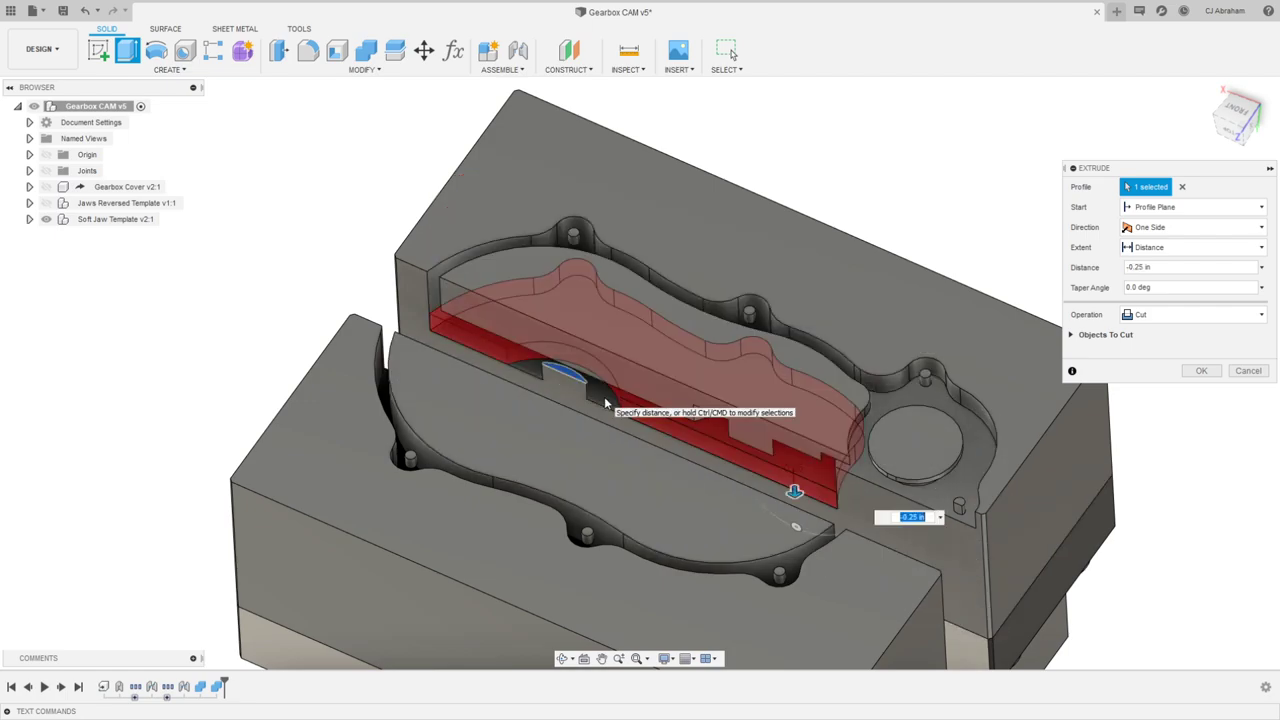
pyautogui.click(1181, 186)
pyautogui.click(716, 434)
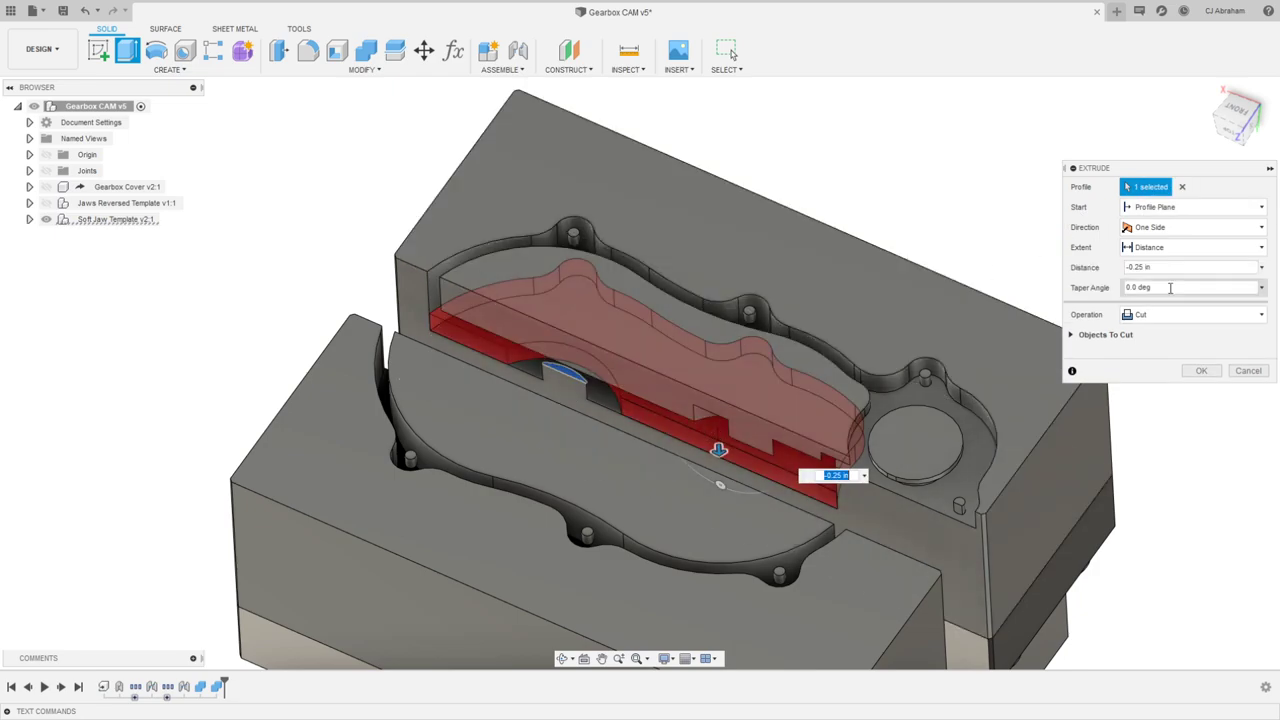
pyautogui.click(1171, 250)
pyautogui.click(1150, 283)
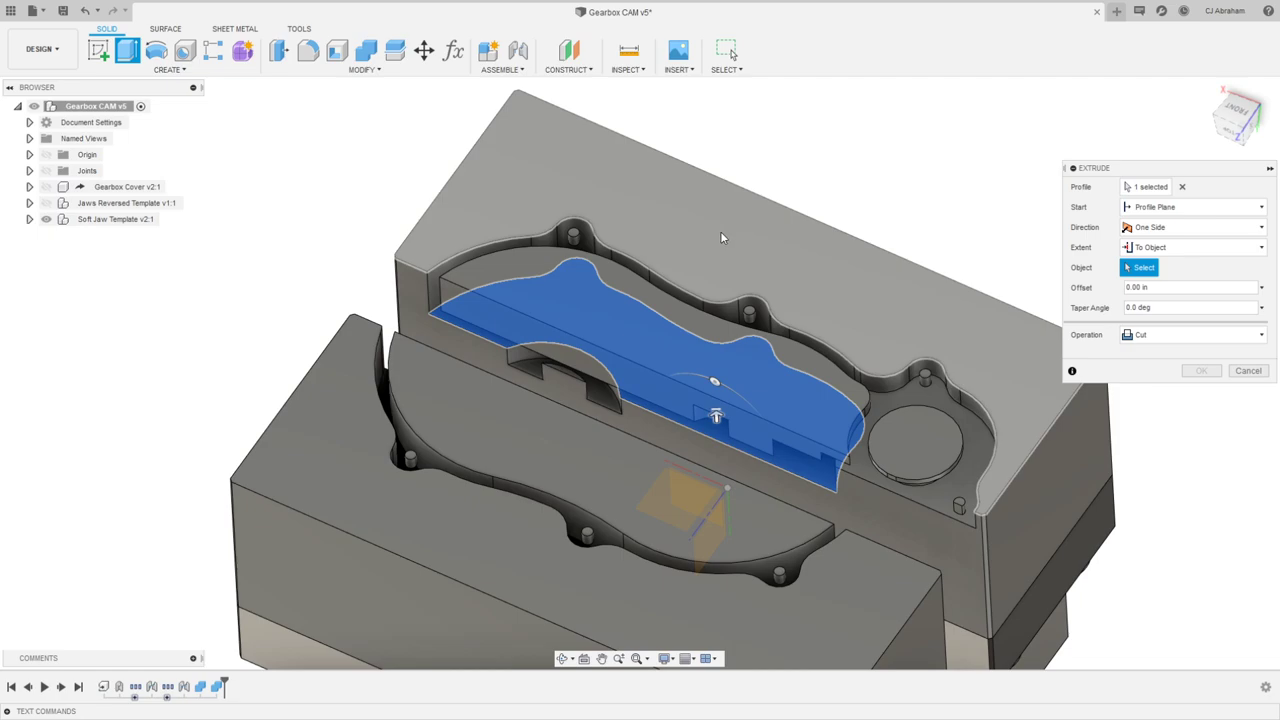
pyautogui.click(722, 238)
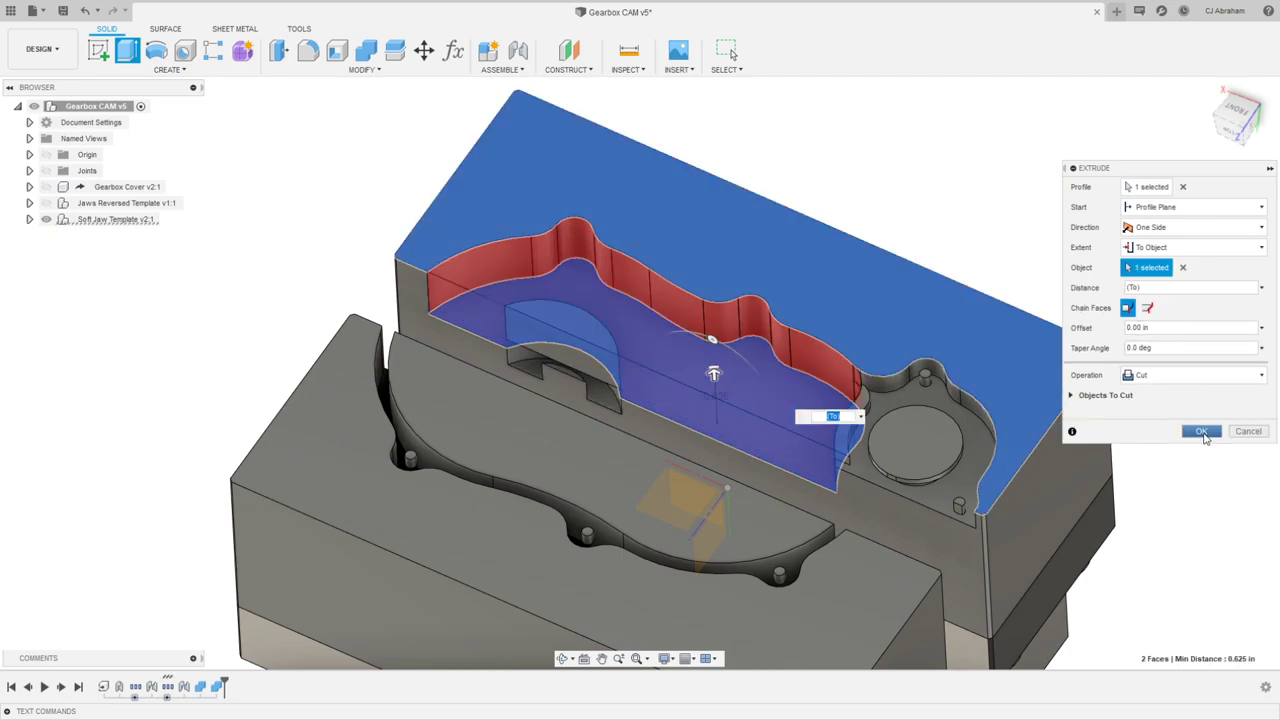
pyautogui.click(1201, 431)
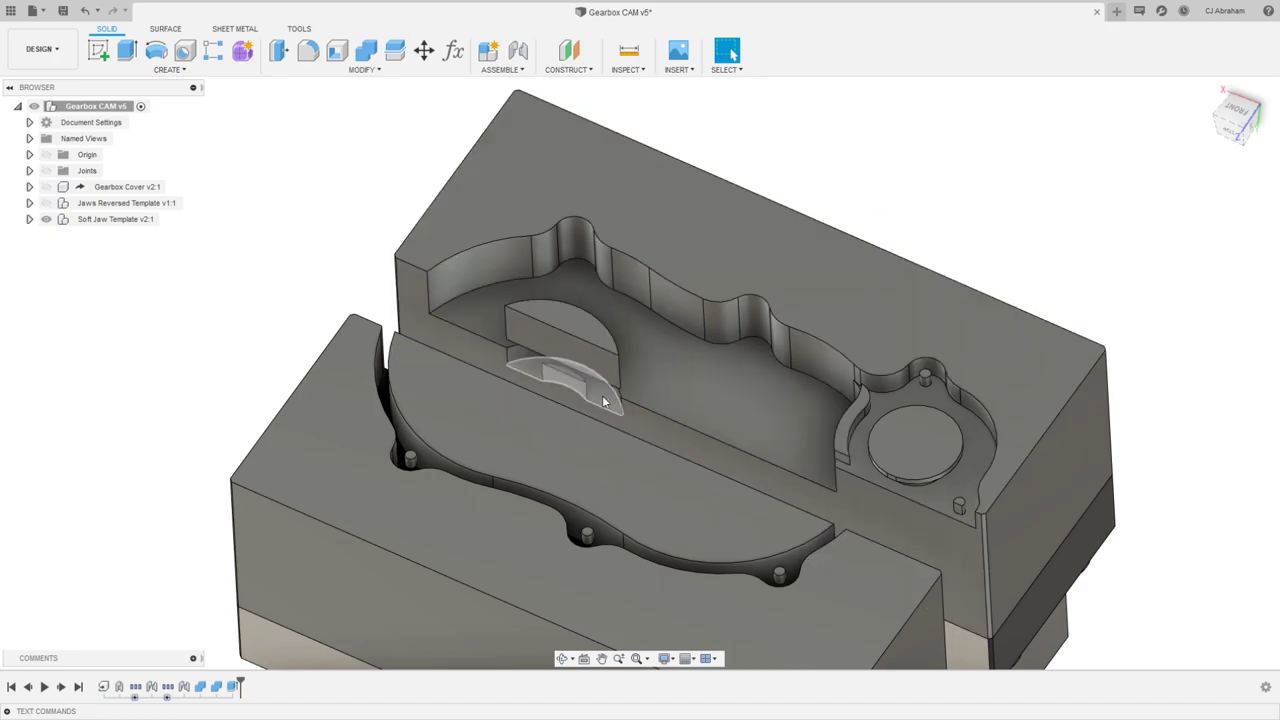
# Step: Examine the recessed face and undercut beneath the half-round island in the far jaw's pocket
pyautogui.scroll(5, 622, 390)
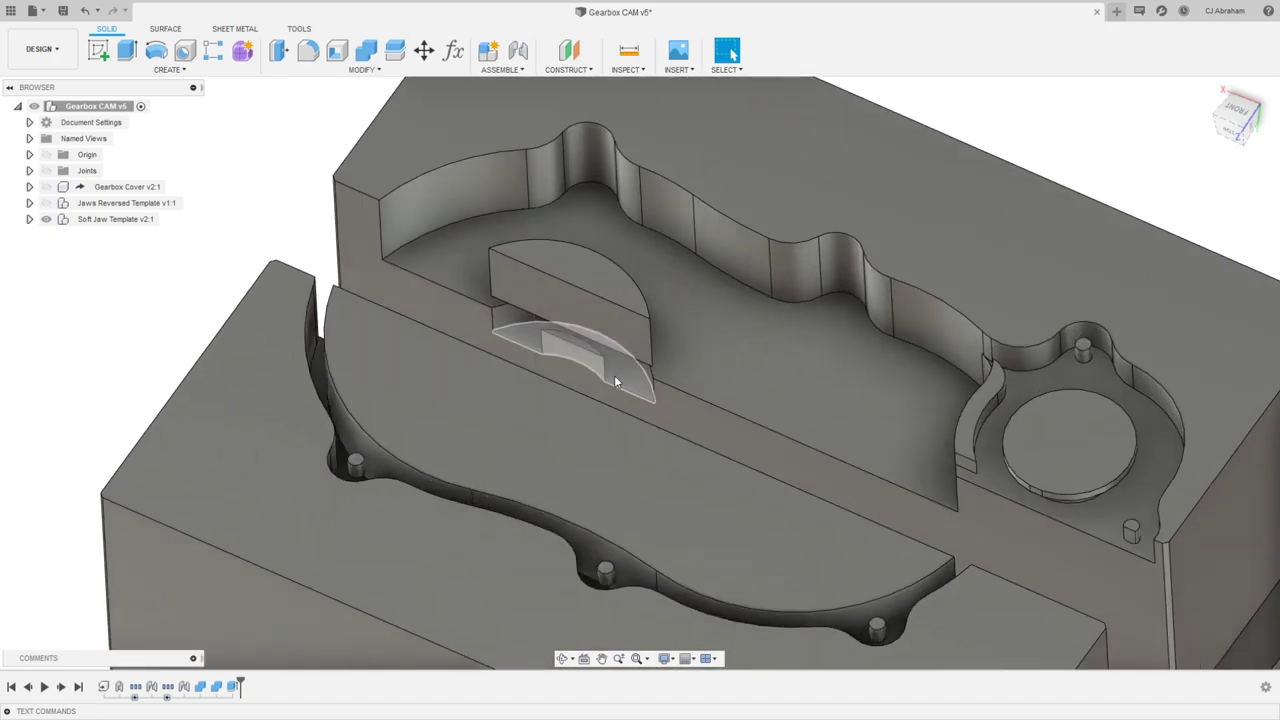
pyautogui.moveTo(622, 381)
pyautogui.keyDown('shift'); pyautogui.mouseDown(button='middle')
pyautogui.moveTo(603, 380)
pyautogui.moveTo(624, 371)
pyautogui.mouseUp(button='middle'); pyautogui.keyUp('shift')
pyautogui.rightClick(622, 374)
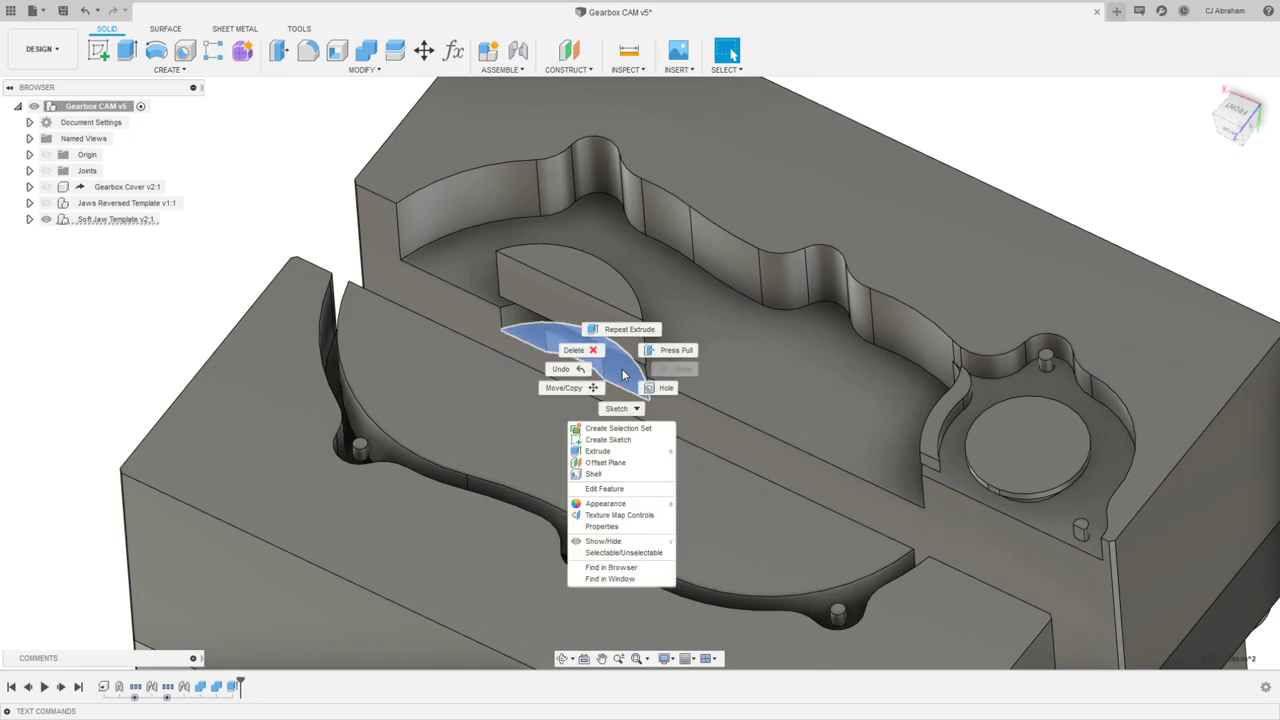
pyautogui.click(968, 107)
pyautogui.click(1000, 126)
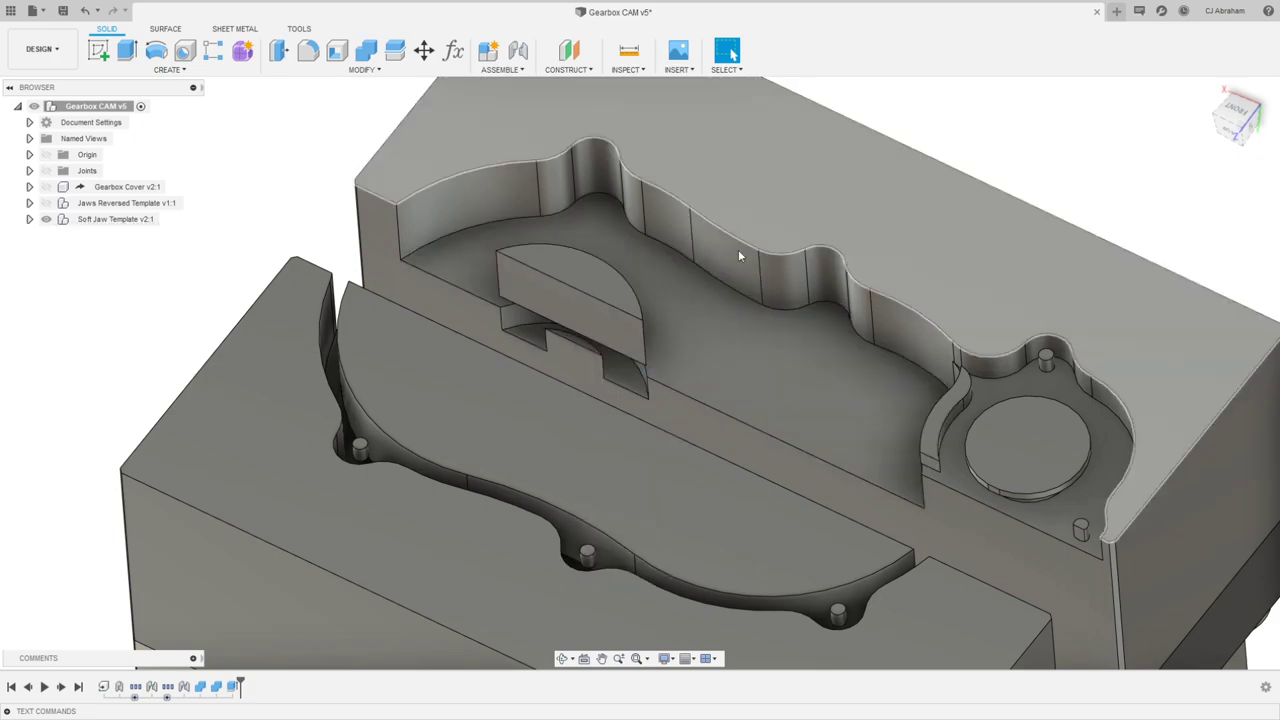
pyautogui.keyDown('shift'); pyautogui.moveTo(738, 249); pyautogui.dragTo(676, 179, button='middle'); pyautogui.keyUp('shift')
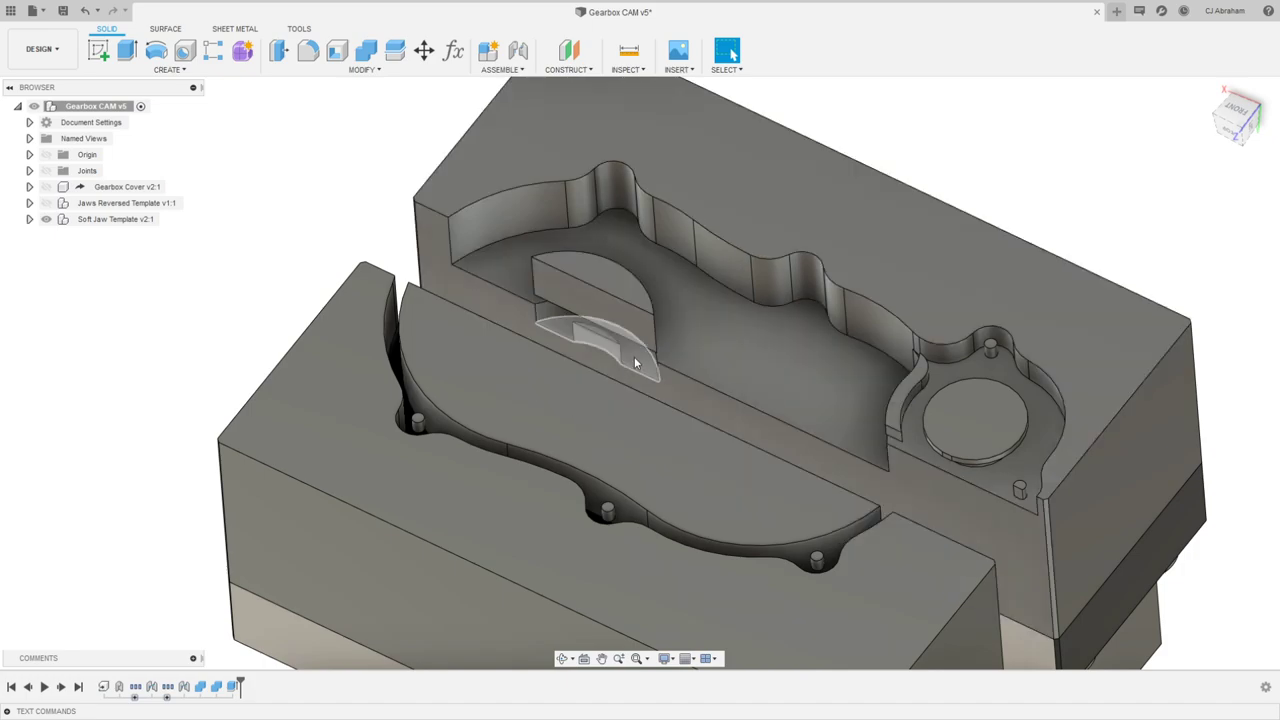
pyautogui.click(635, 360)
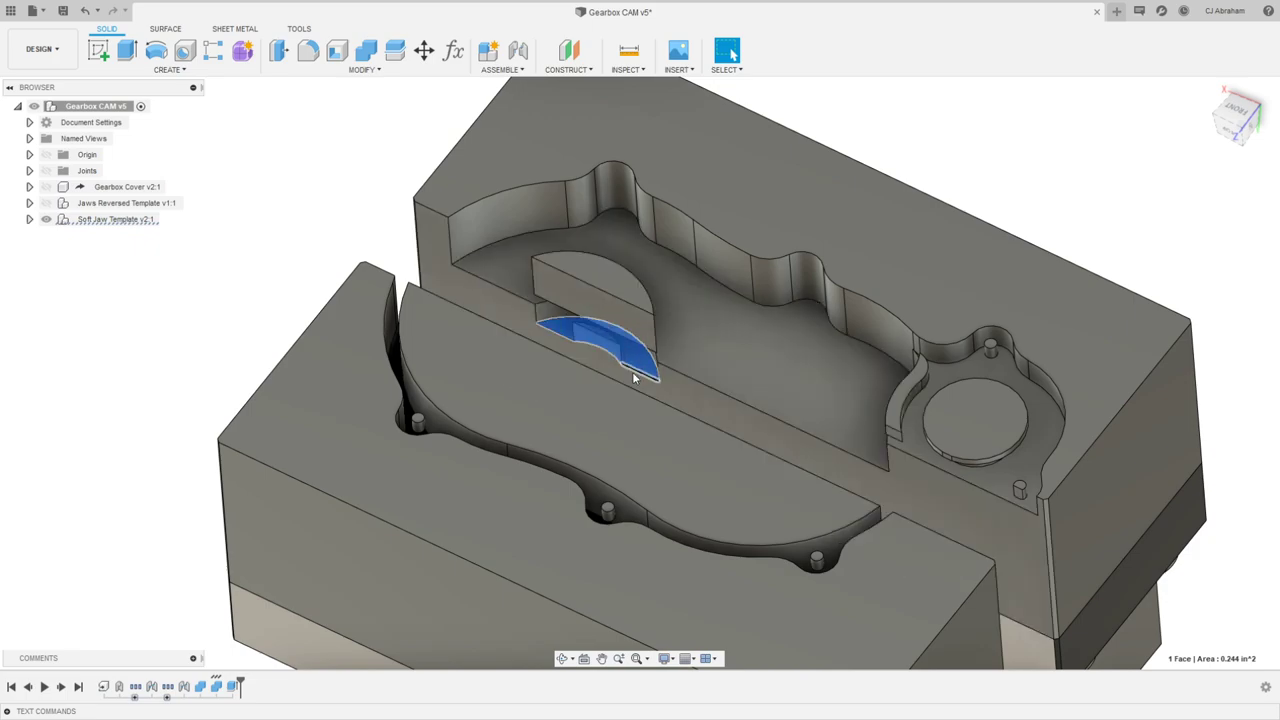
pyautogui.click(360, 191)
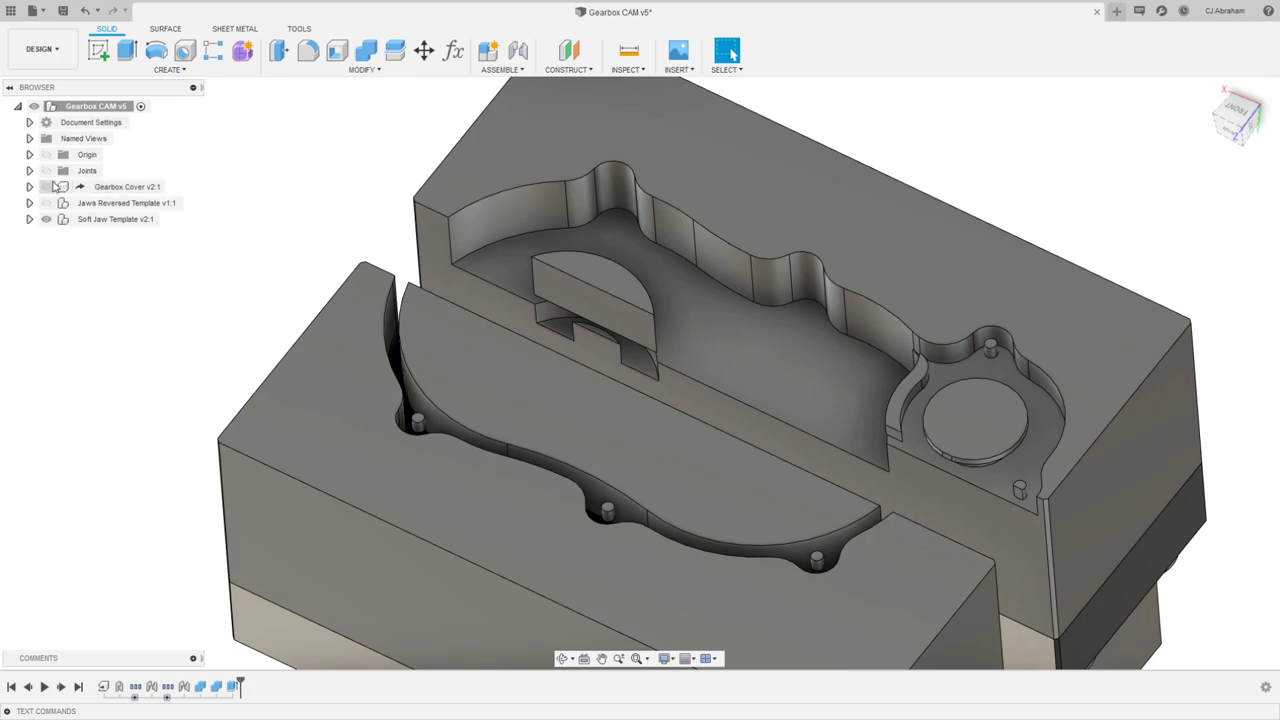
# Step: Show the Gearbox Cover, inspect its round boss from below between the jaws, and hide the cover again
pyautogui.click(47, 187)
pyautogui.keyDown('shift'); pyautogui.moveTo(330, 300); pyautogui.dragTo(650, 286, button='middle'); pyautogui.keyUp('shift')
pyautogui.moveTo(650, 286); pyautogui.dragTo(785, 320, button='middle')
pyautogui.scroll(2, 600, 372)
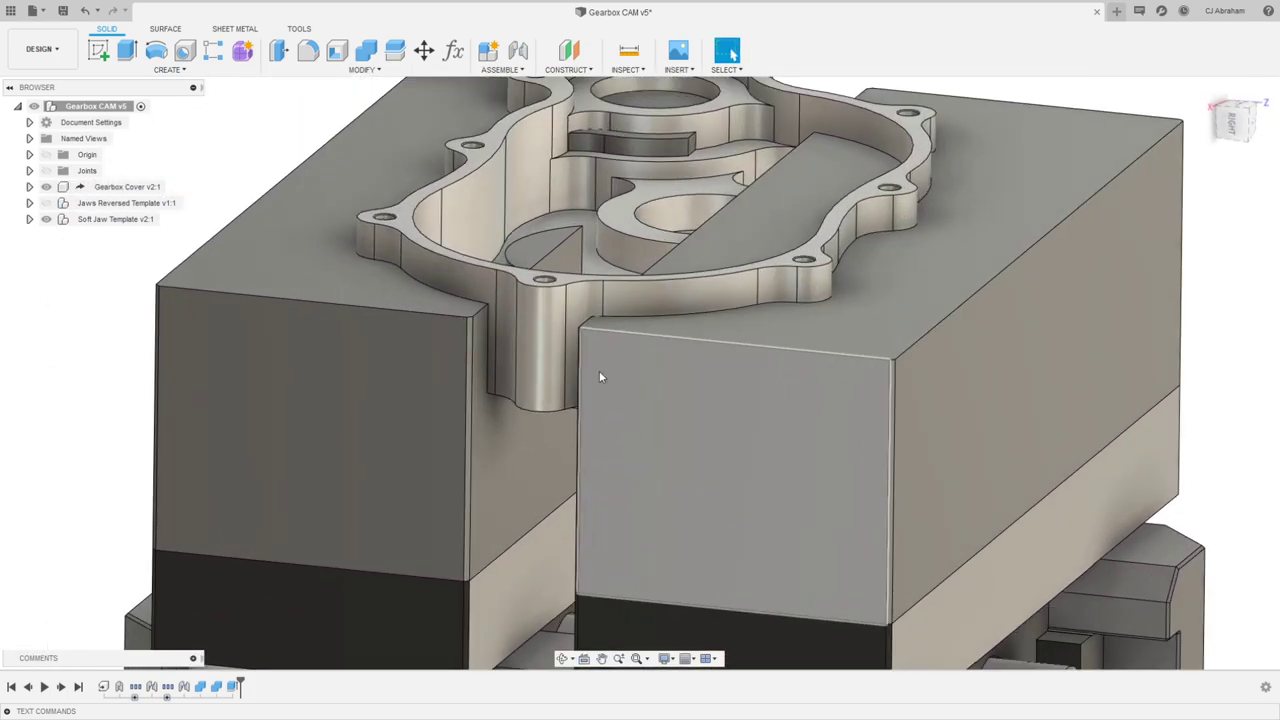
pyautogui.keyDown('shift'); pyautogui.moveTo(600, 372); pyautogui.dragTo(812, 261, button='middle'); pyautogui.keyUp('shift')
pyautogui.click(528, 483)
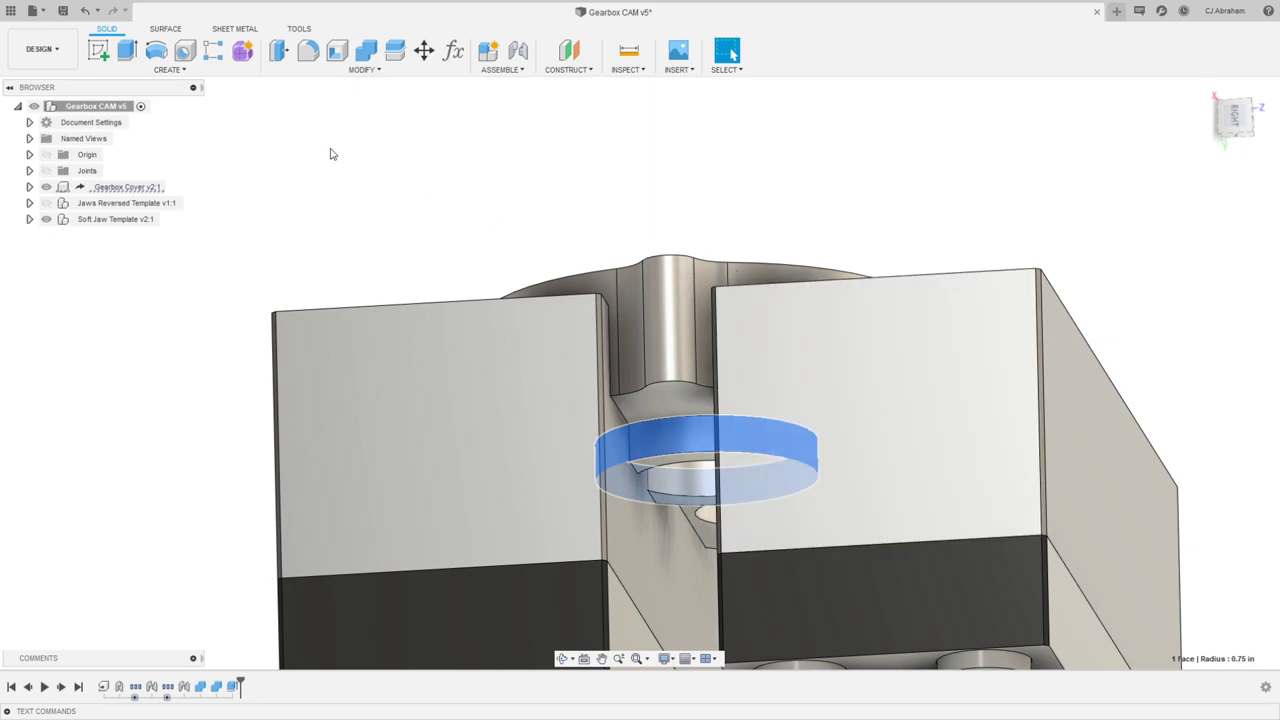
pyautogui.keyDown('shift'); pyautogui.moveTo(780, 200); pyautogui.dragTo(494, 246, button='middle'); pyautogui.keyUp('shift')
pyautogui.scroll(-2, 494, 246)
pyautogui.moveTo(705, 322)
pyautogui.keyDown('shift'); pyautogui.mouseDown(button='middle')
pyautogui.moveTo(705, 235)
pyautogui.moveTo(705, 320)
pyautogui.mouseUp(button='middle'); pyautogui.keyUp('shift')
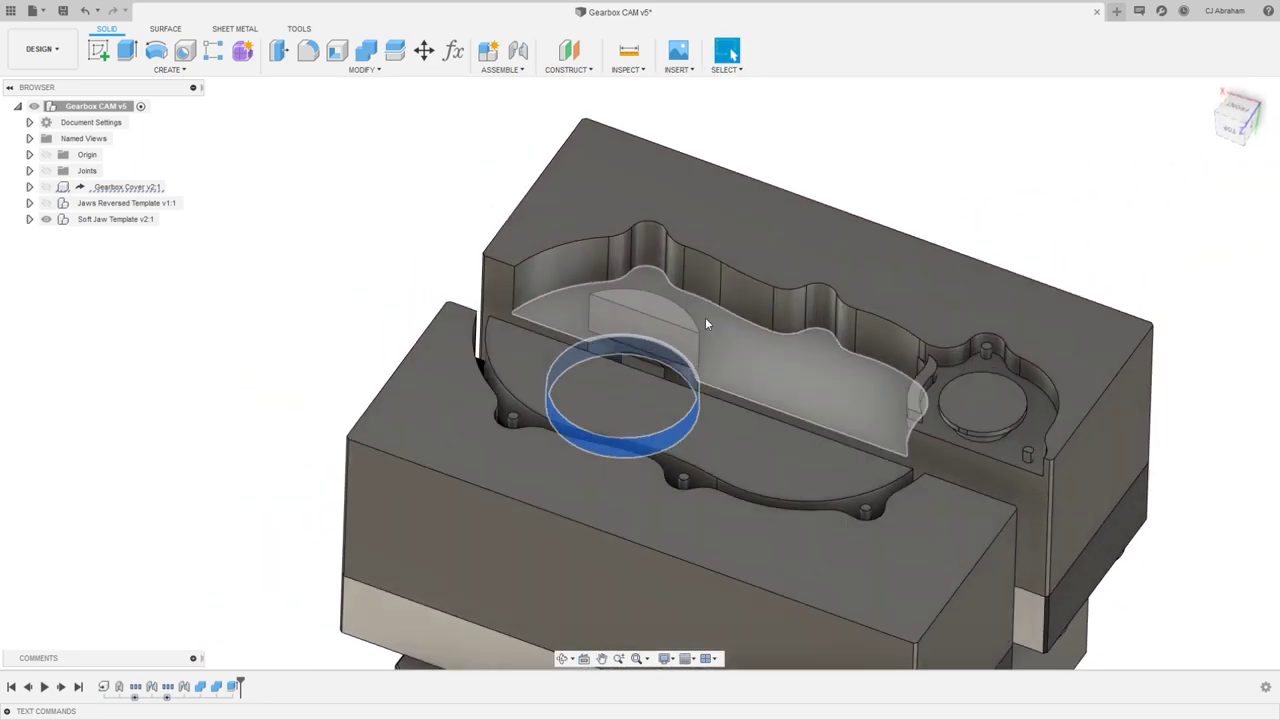
pyautogui.scroll(2, 705, 318)
pyautogui.click(873, 109)
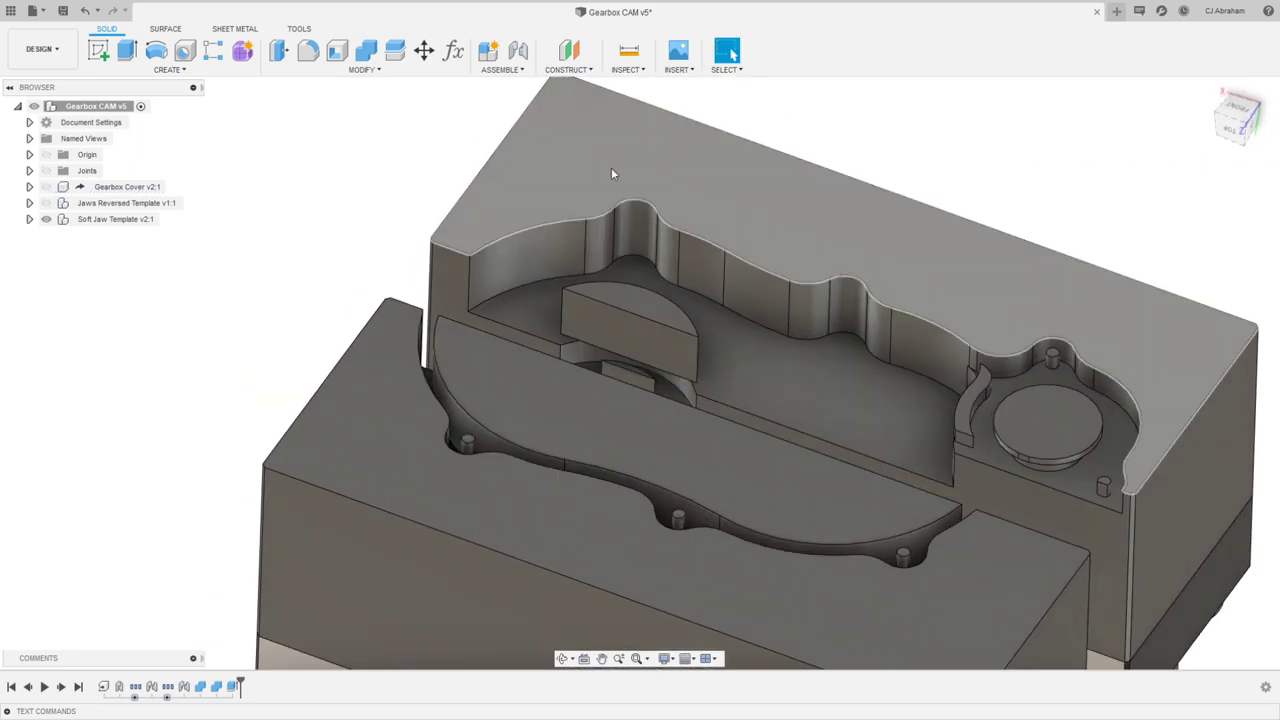
# Step: Create a sketch on the far soft jaw's top face
pyautogui.rightClick(603, 165)
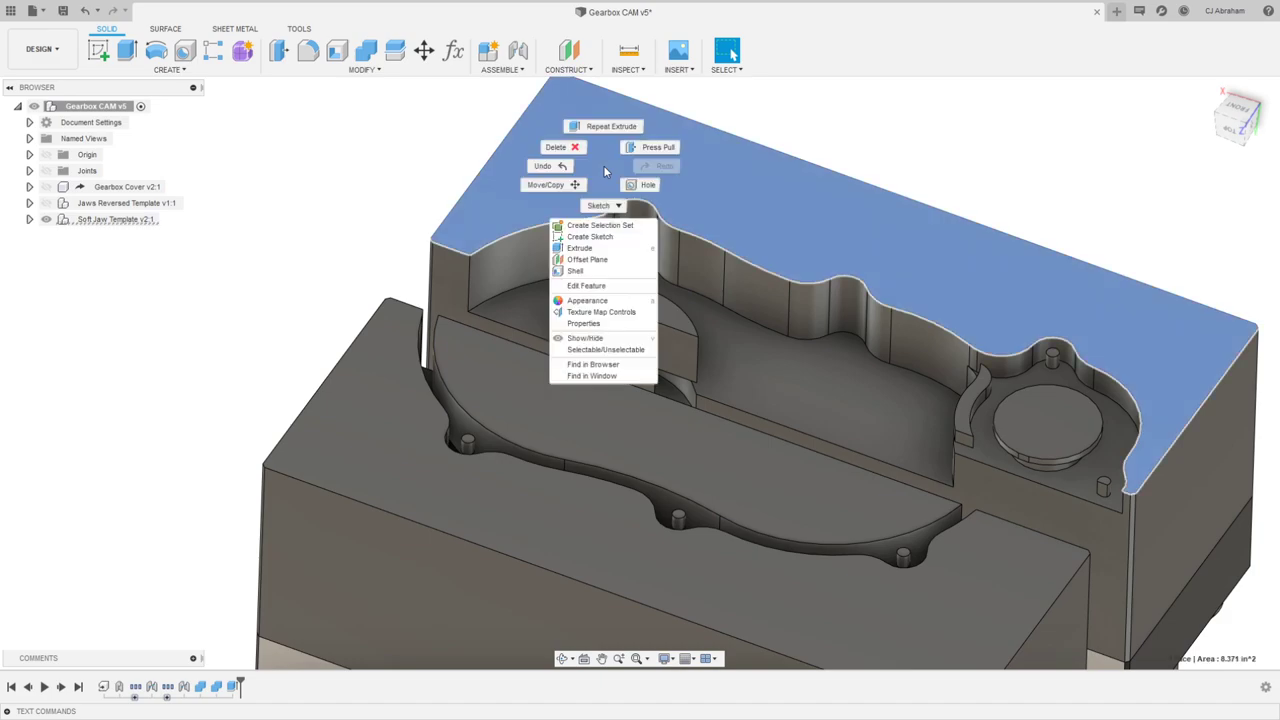
pyautogui.click(597, 237)
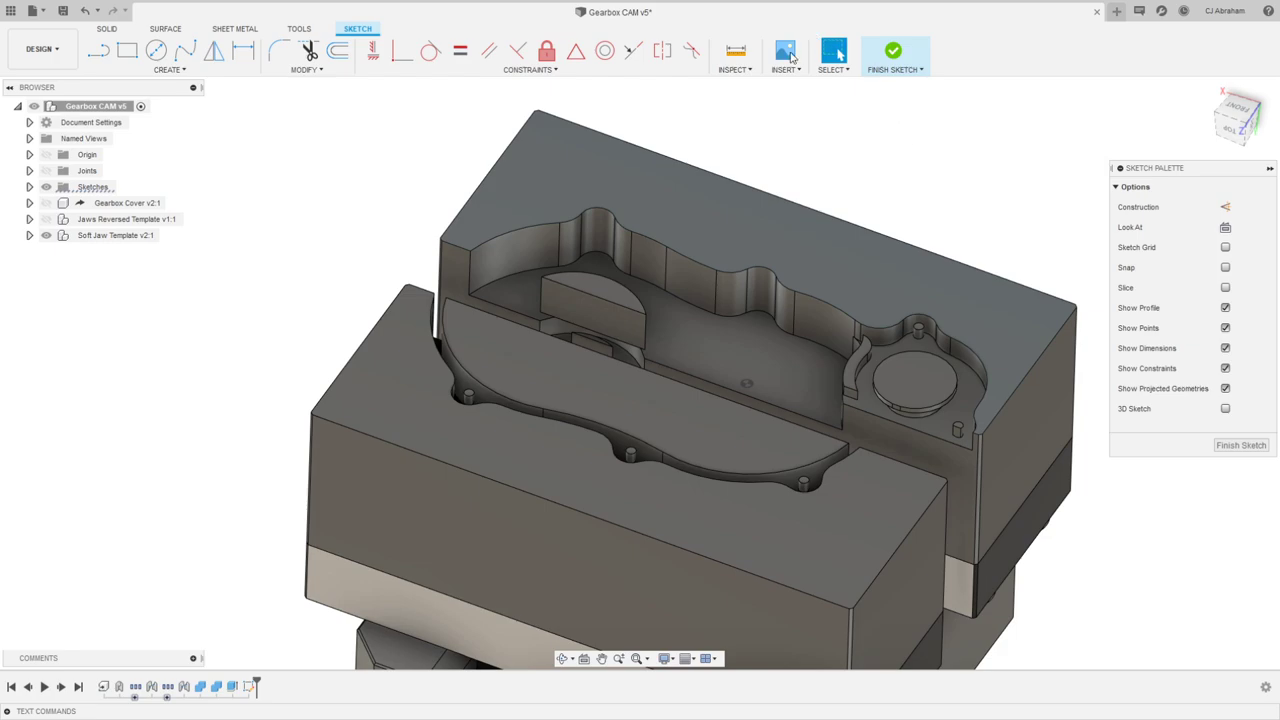
pyautogui.click(621, 285)
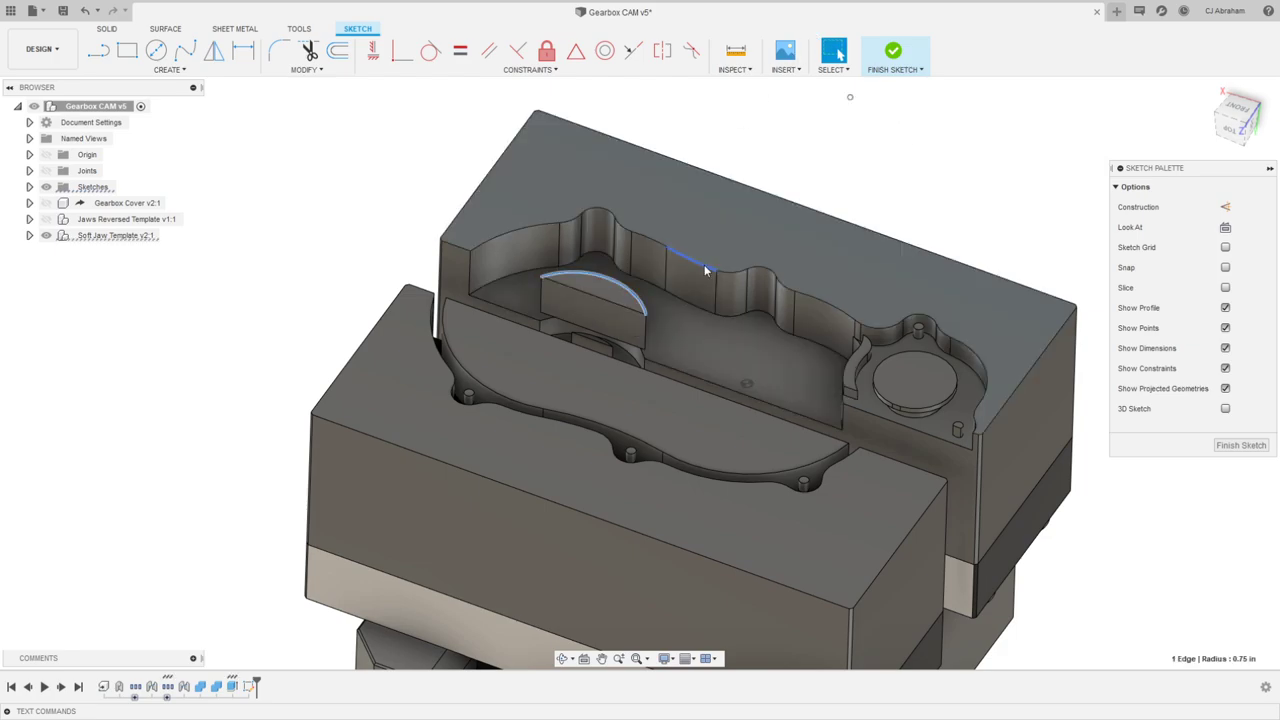
pyautogui.click(847, 134)
# Step: Show the Gearbox Cover, hide the Soft Jaw Template, and project the underside boss's outer circular edge into the sketch
pyautogui.click(47, 205)
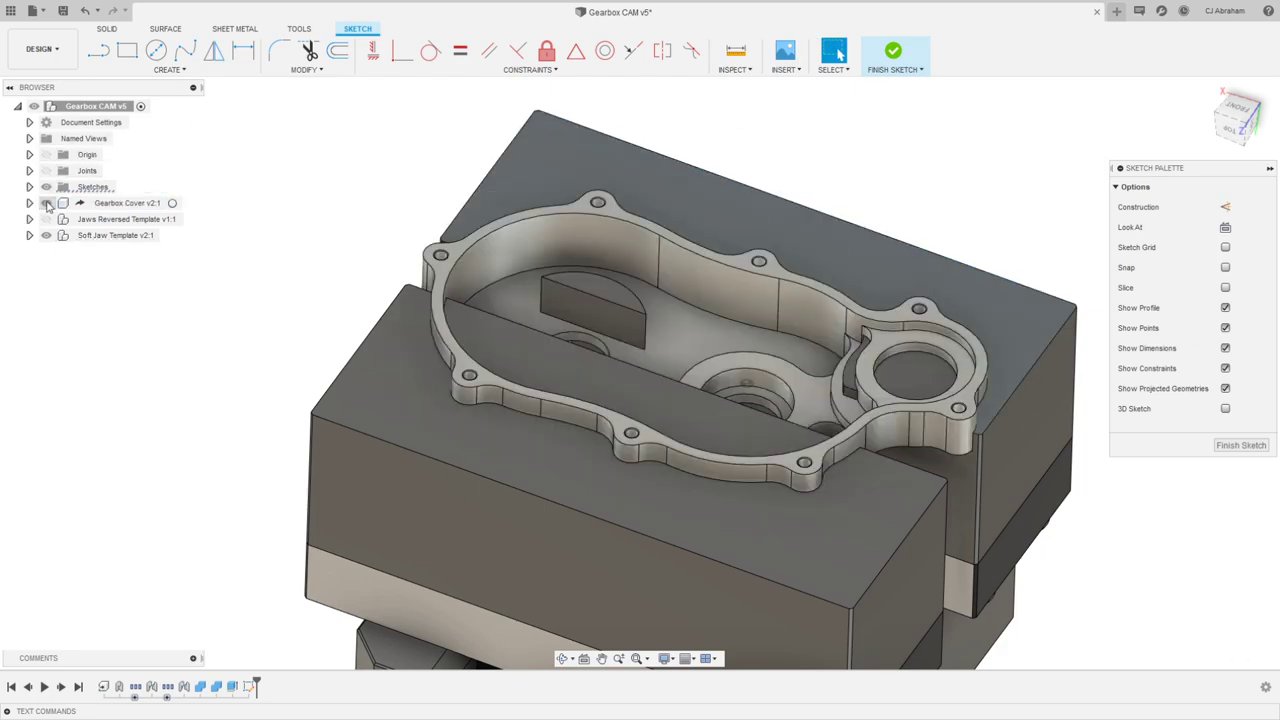
pyautogui.click(46, 235)
pyautogui.keyDown('shift'); pyautogui.moveTo(395, 311); pyautogui.dragTo(566, 362, button='middle'); pyautogui.keyUp('shift')
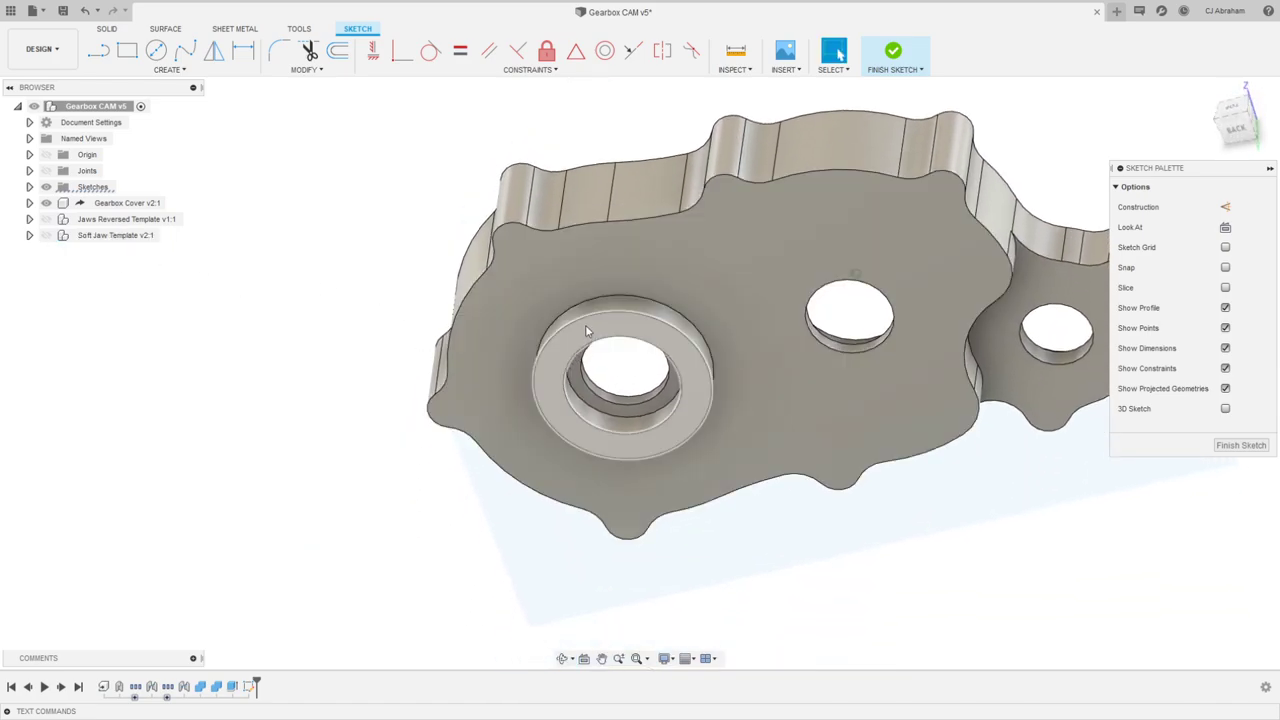
pyautogui.click(594, 298)
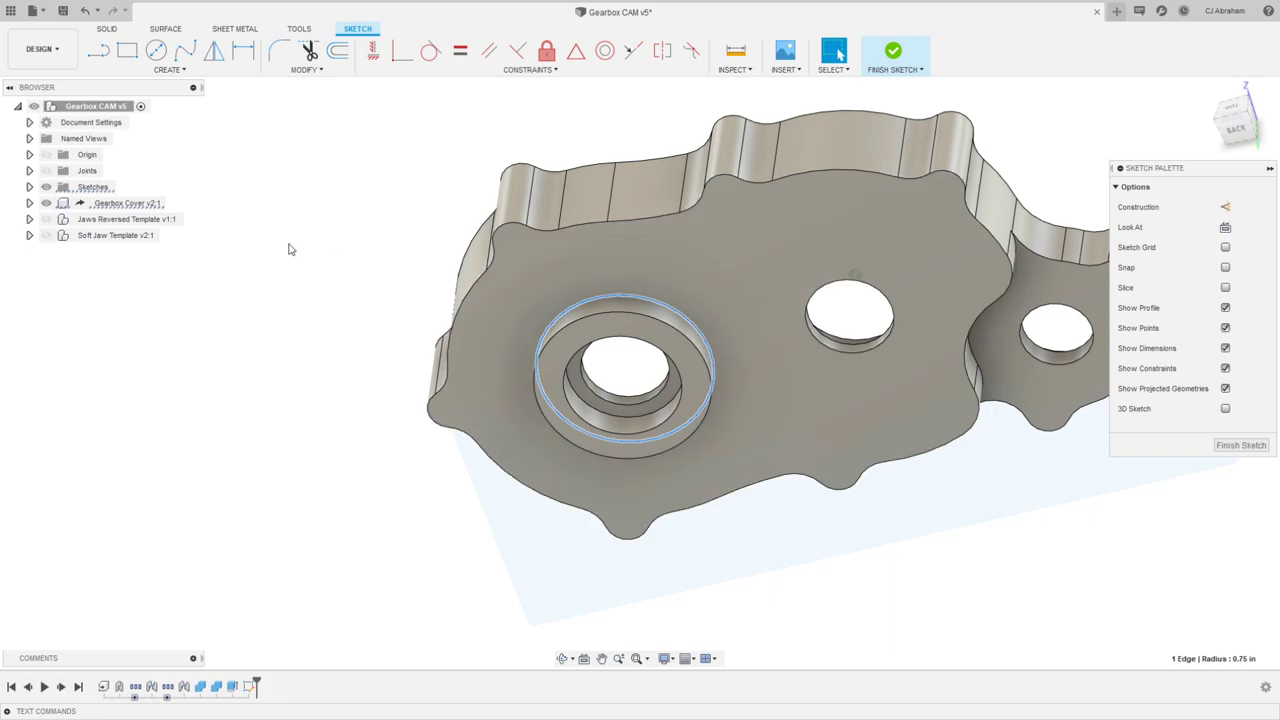
pyautogui.press('p')
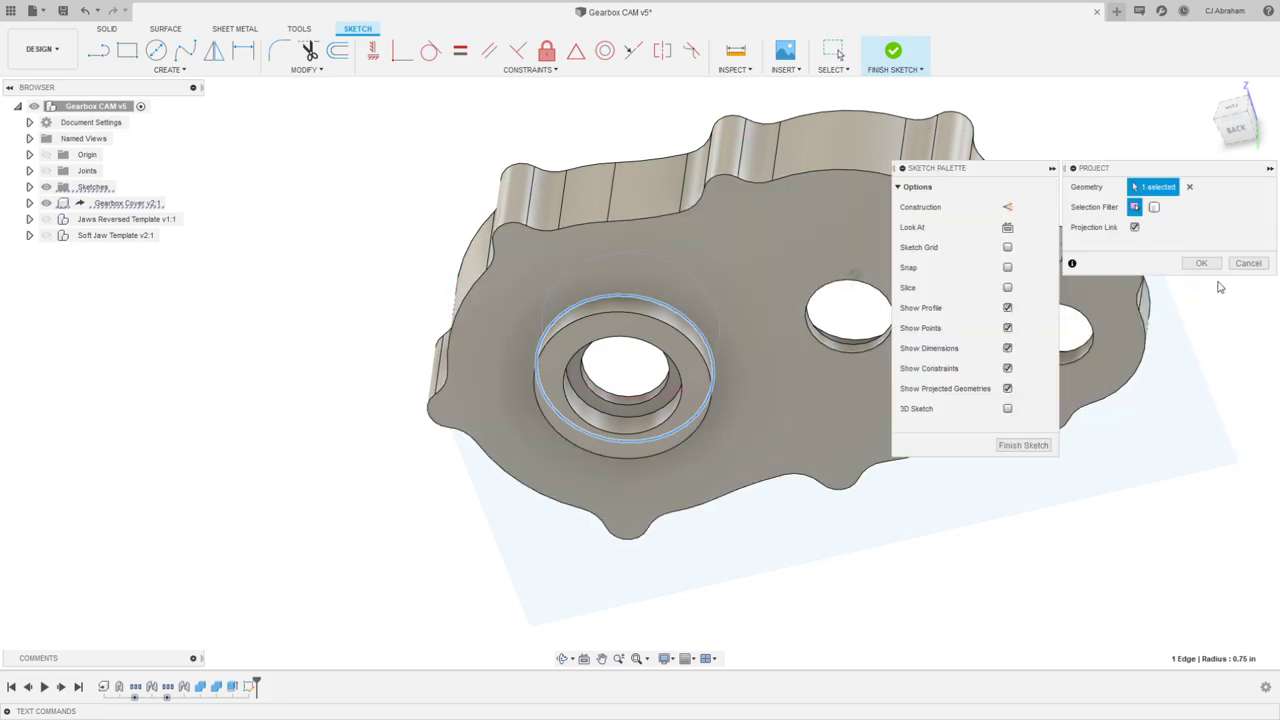
pyautogui.click(1202, 263)
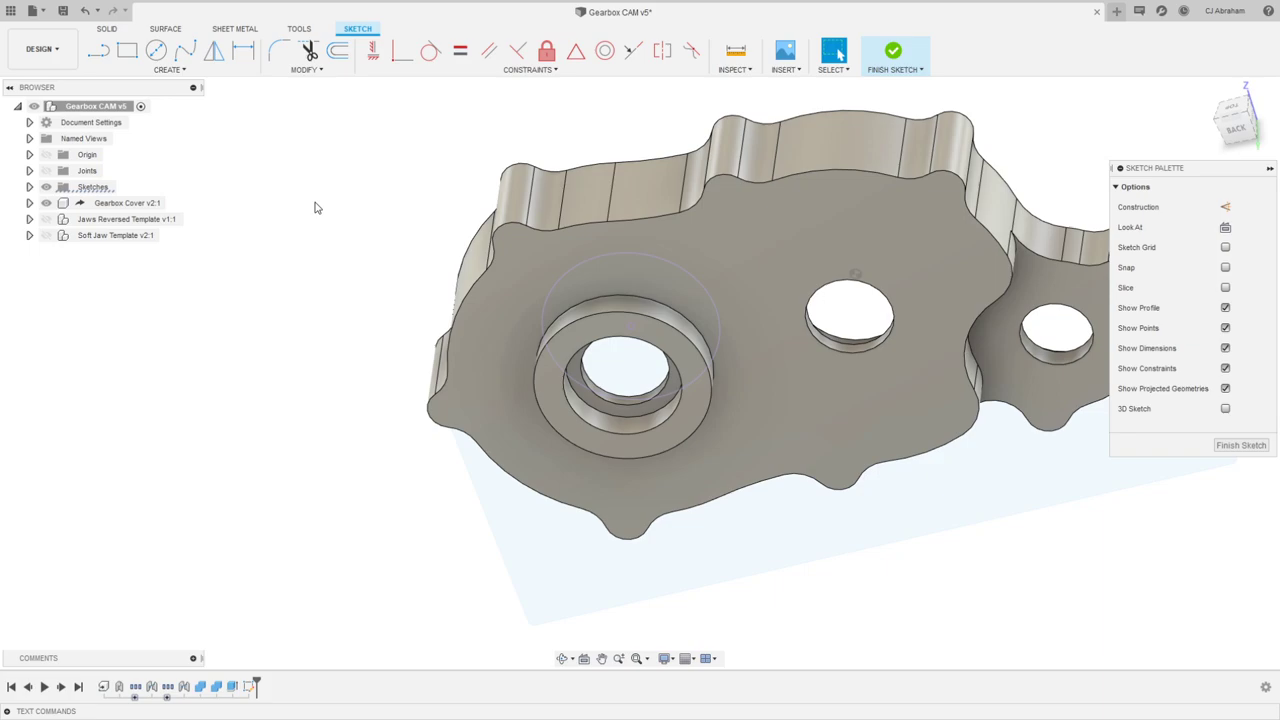
# Step: Offset the projected boss circle slightly outward to add clearance around it
pyautogui.press('o')
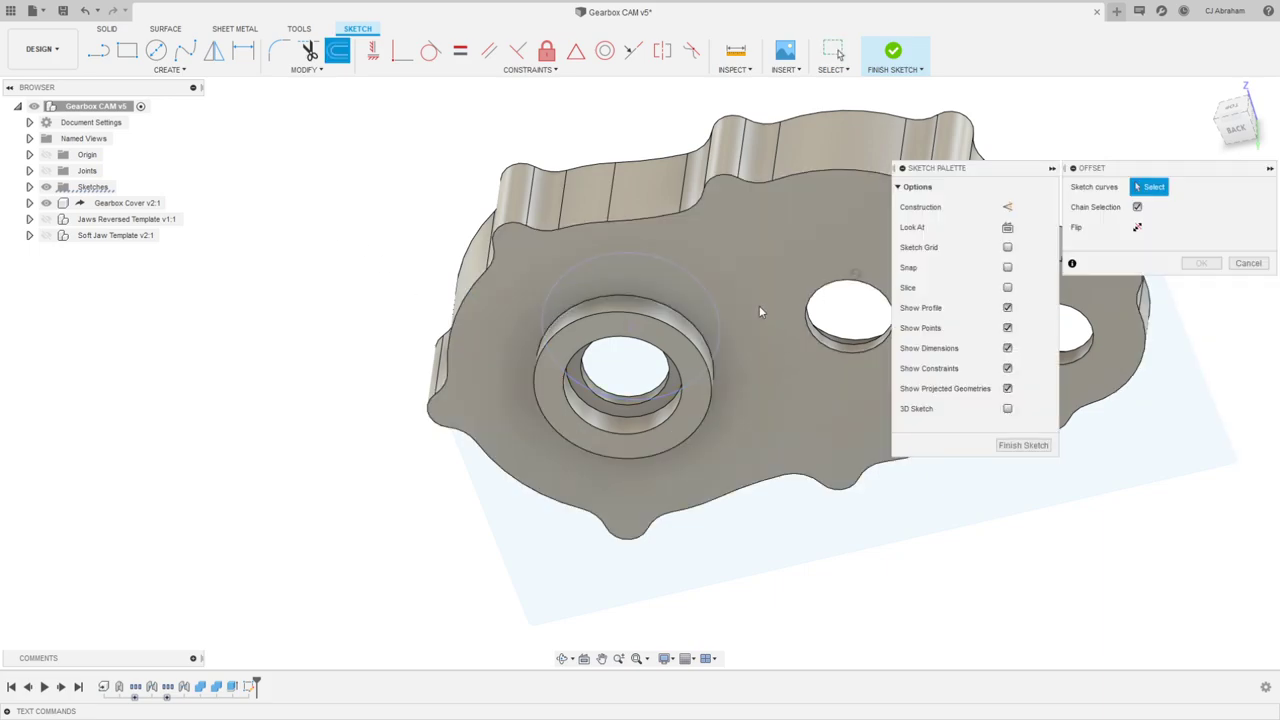
pyautogui.click(678, 262)
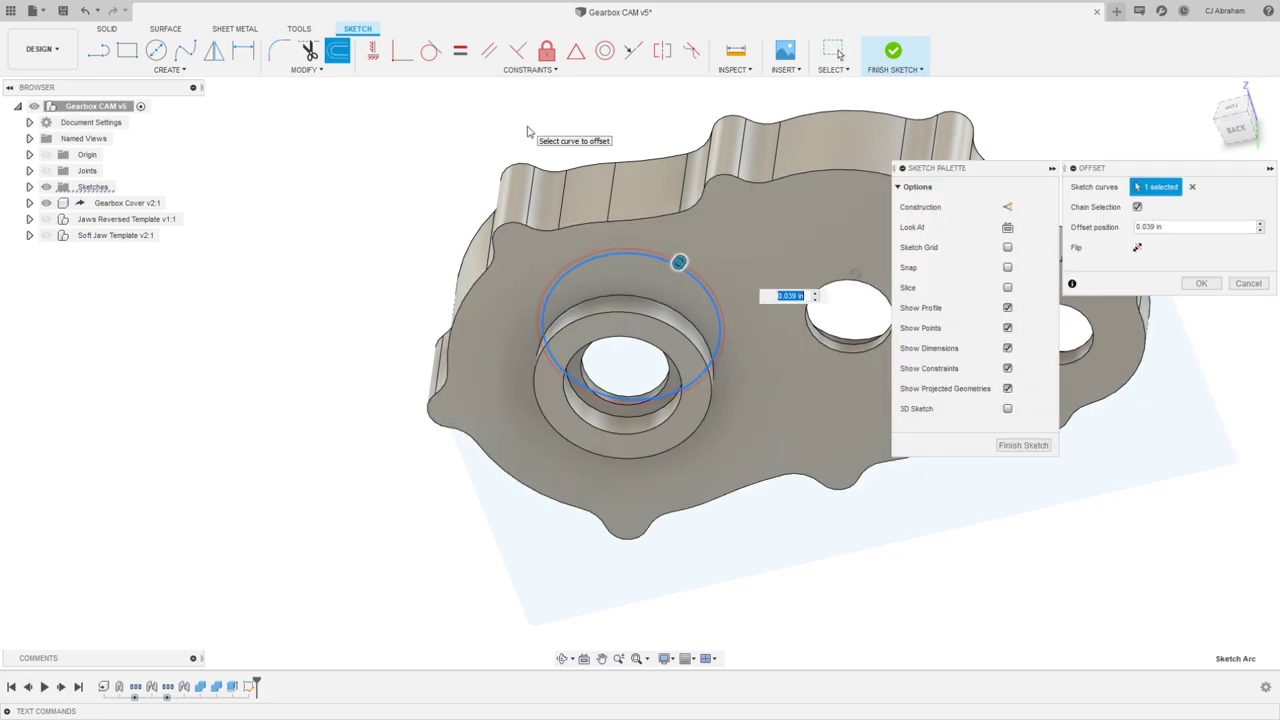
pyautogui.press('Escape')
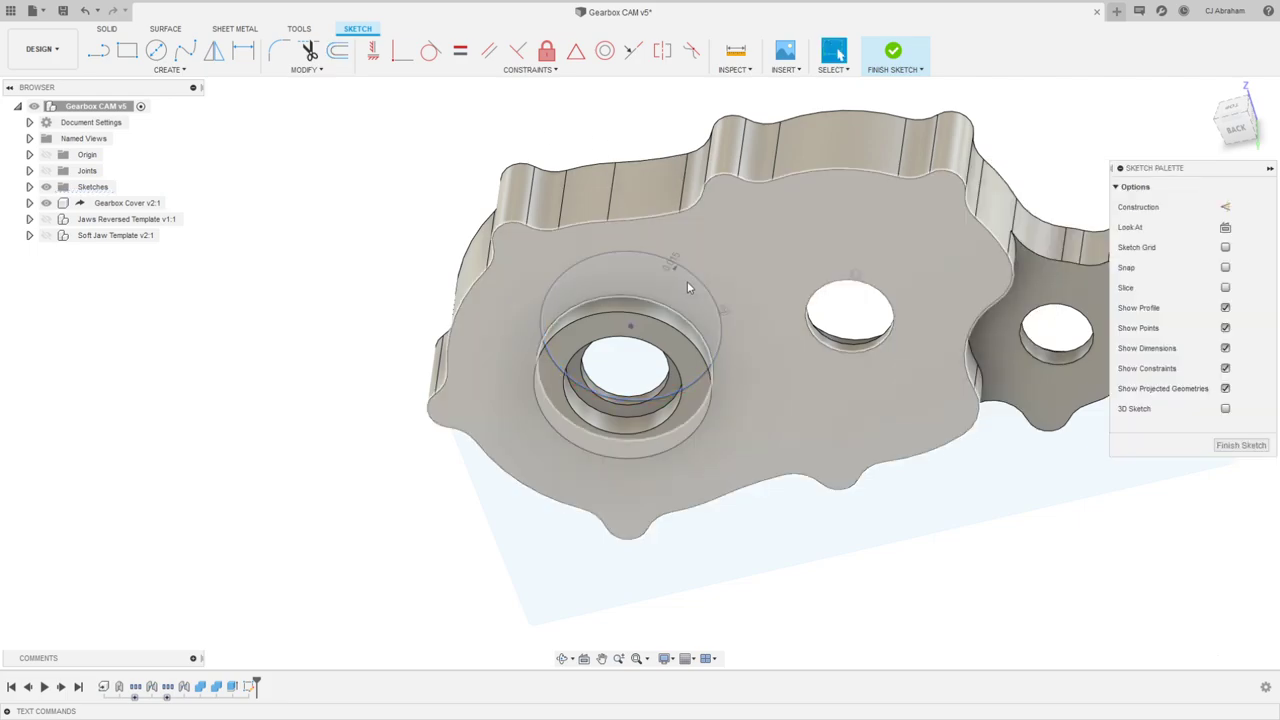
pyautogui.scroll(5, 676, 262)
pyautogui.scroll(-4, 668, 262)
pyautogui.scroll(-1, 693, 290)
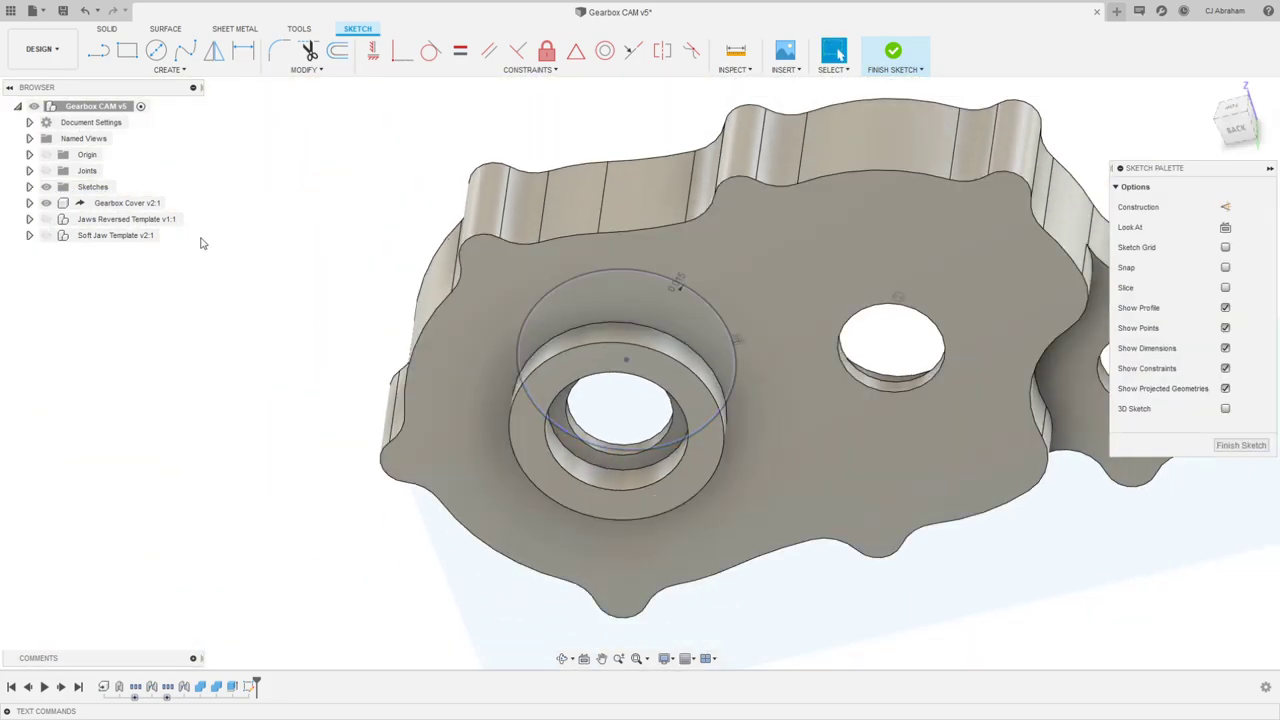
# Step: Hide the Gearbox Cover and show the Soft Jaw Template beneath the sketched circles
pyautogui.click(47, 204)
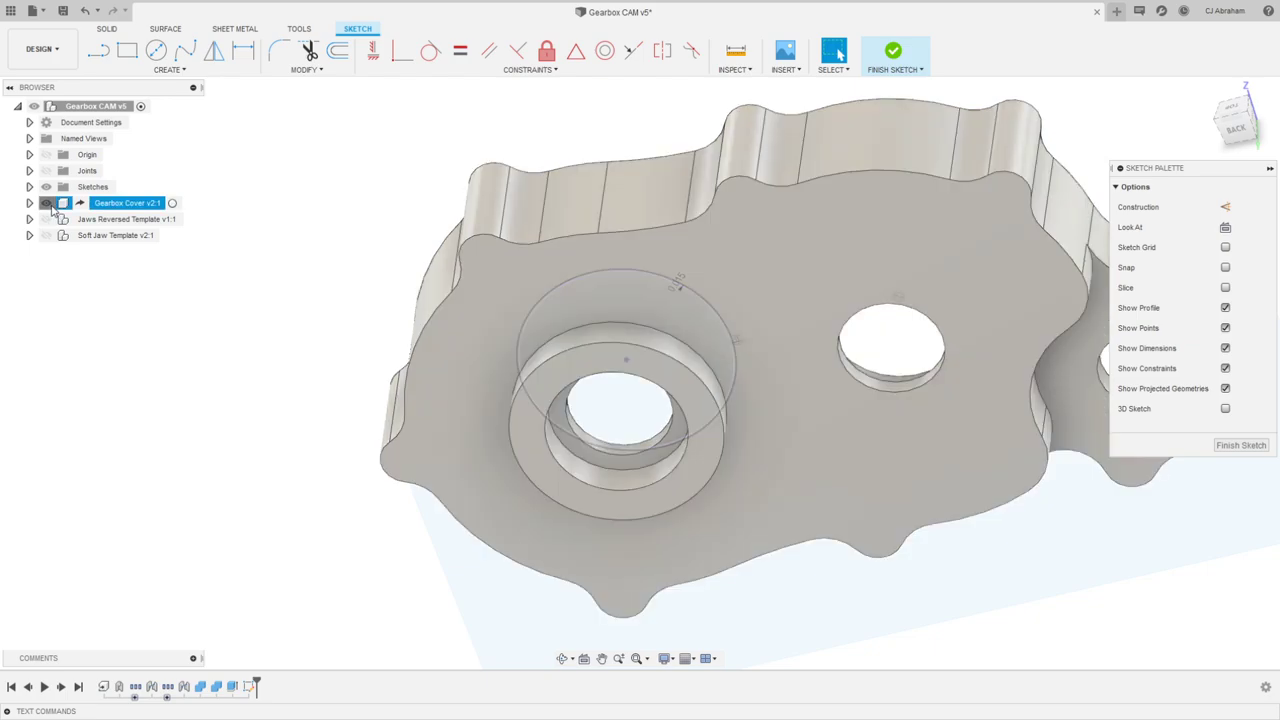
pyautogui.scroll(-3, 485, 302)
pyautogui.moveTo(626, 240)
pyautogui.keyDown('shift'); pyautogui.mouseDown(button='middle')
pyautogui.moveTo(629, 314)
pyautogui.moveTo(560, 322)
pyautogui.mouseUp(button='middle'); pyautogui.keyUp('shift')
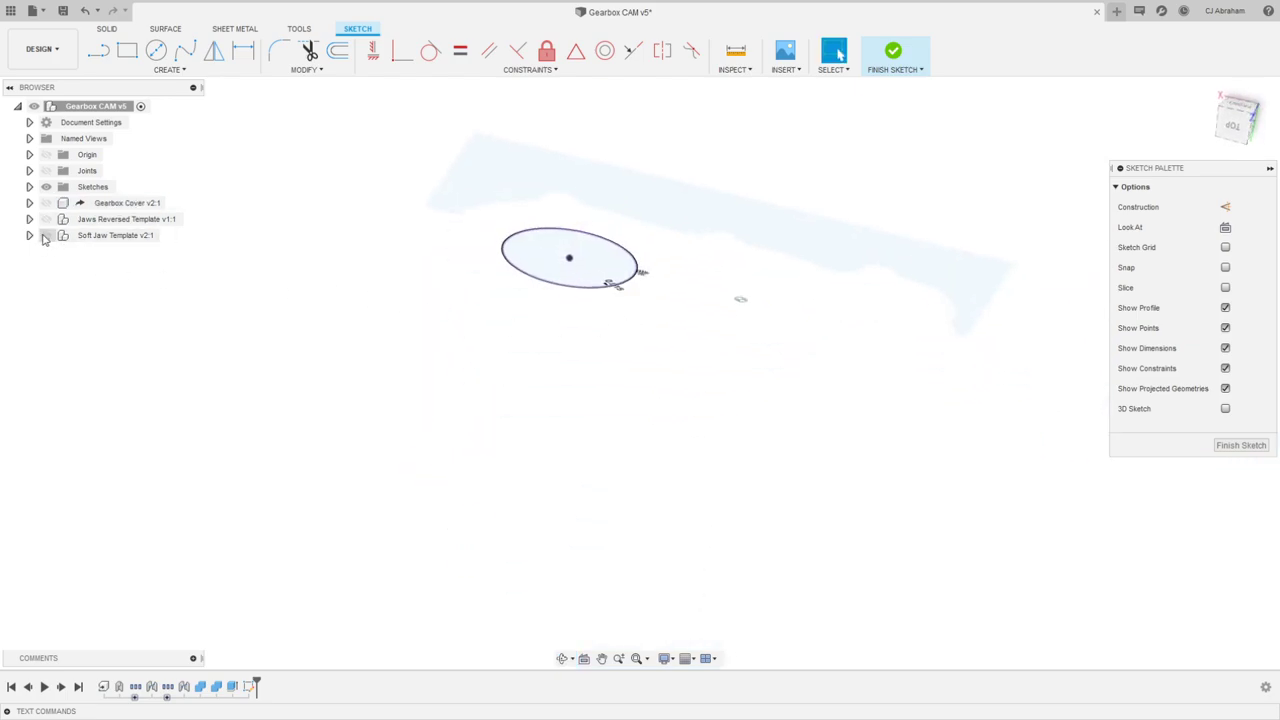
pyautogui.click(46, 235)
pyautogui.scroll(5, 500, 280)
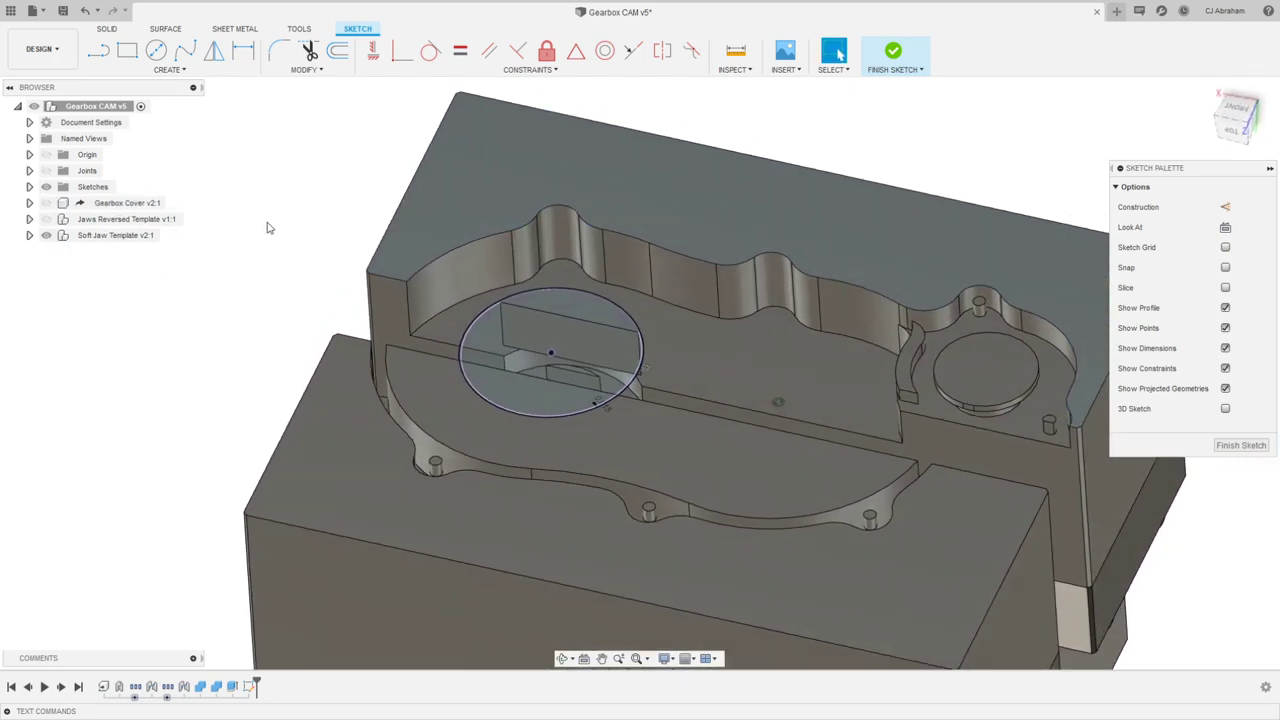
# Step: Start a cut extrusion of the inner boss circle and its thin clearance ring, 1 in down into the soft jaws
pyautogui.press('e')
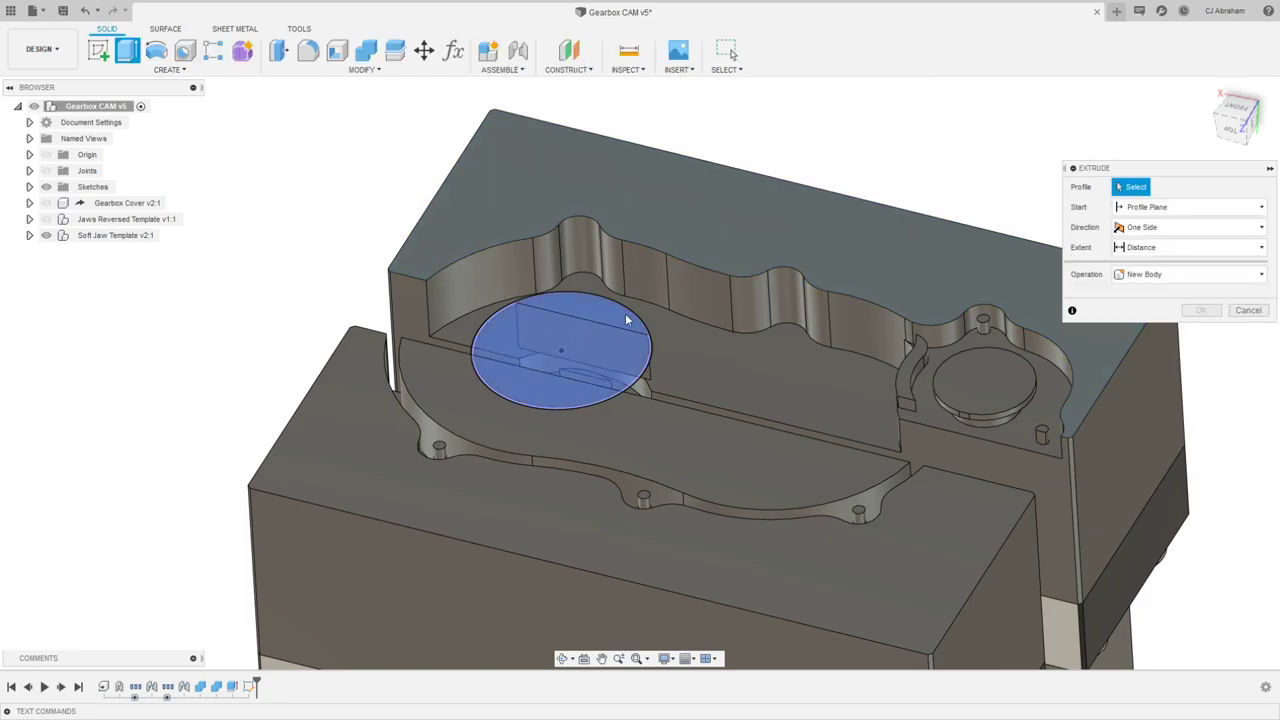
pyautogui.scroll(6, 626, 319)
pyautogui.click(572, 392)
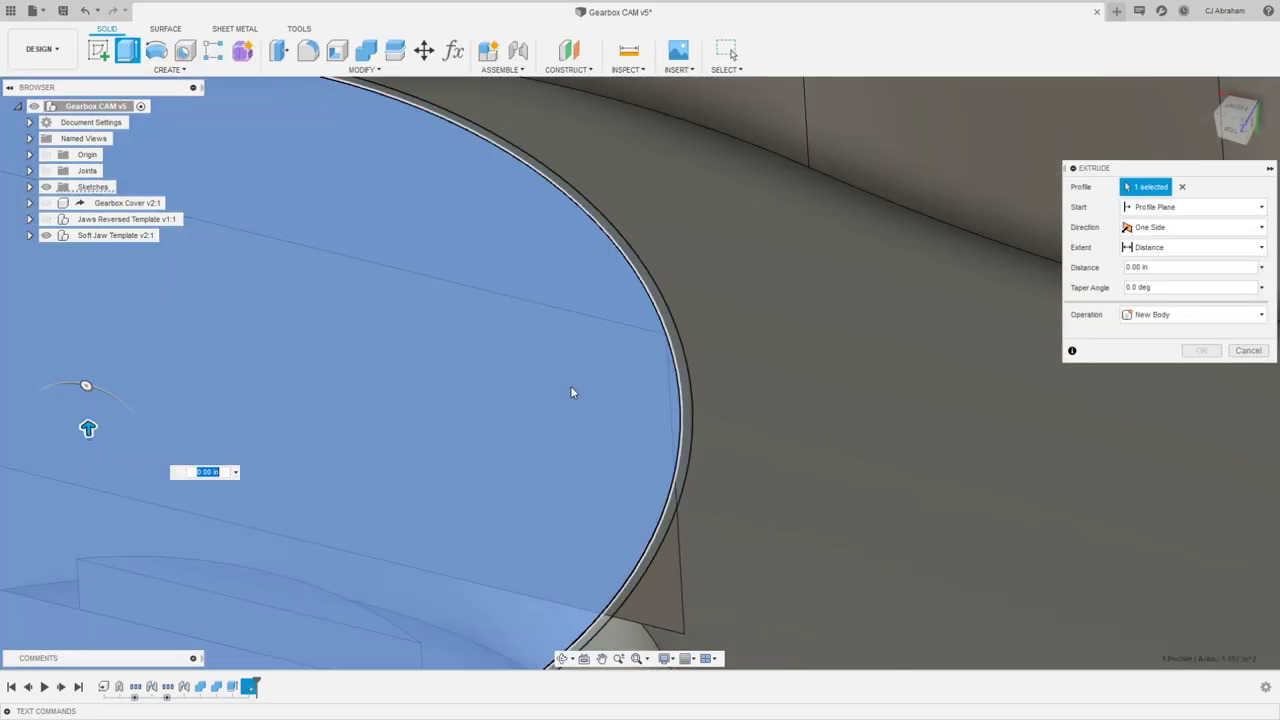
pyautogui.scroll(3, 597, 370)
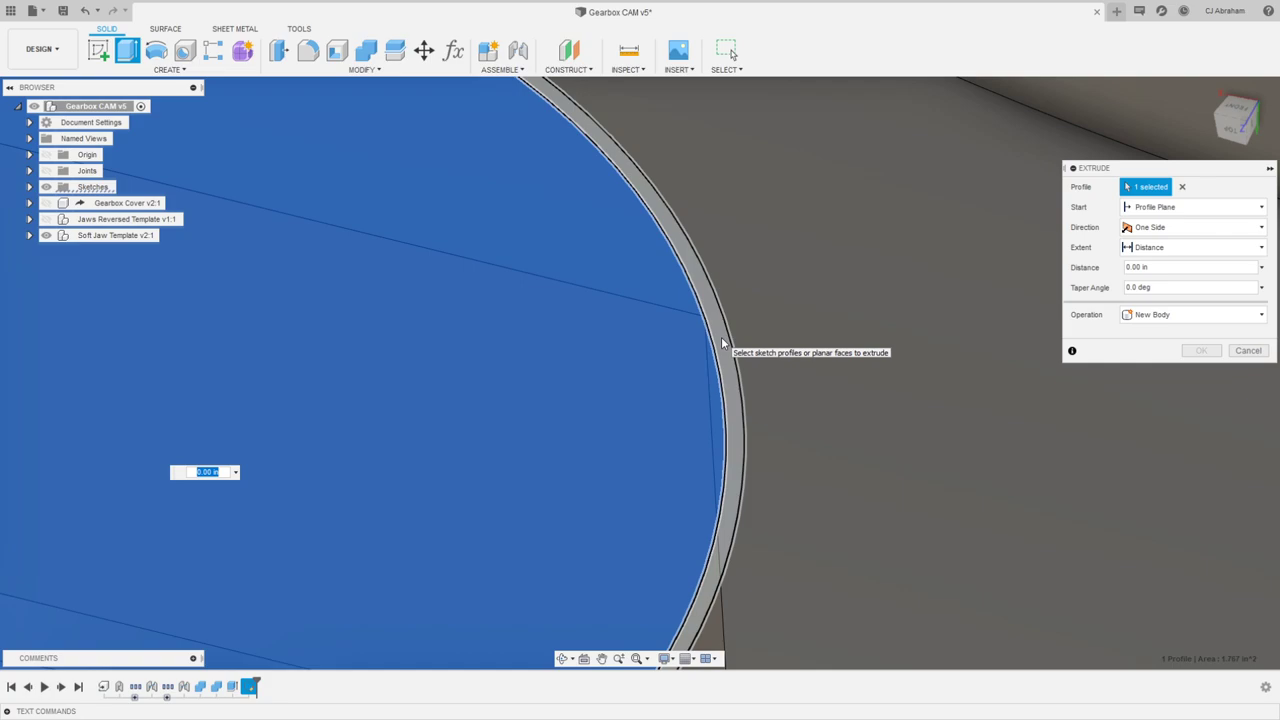
pyautogui.click(729, 352)
pyautogui.scroll(-10, 723, 346)
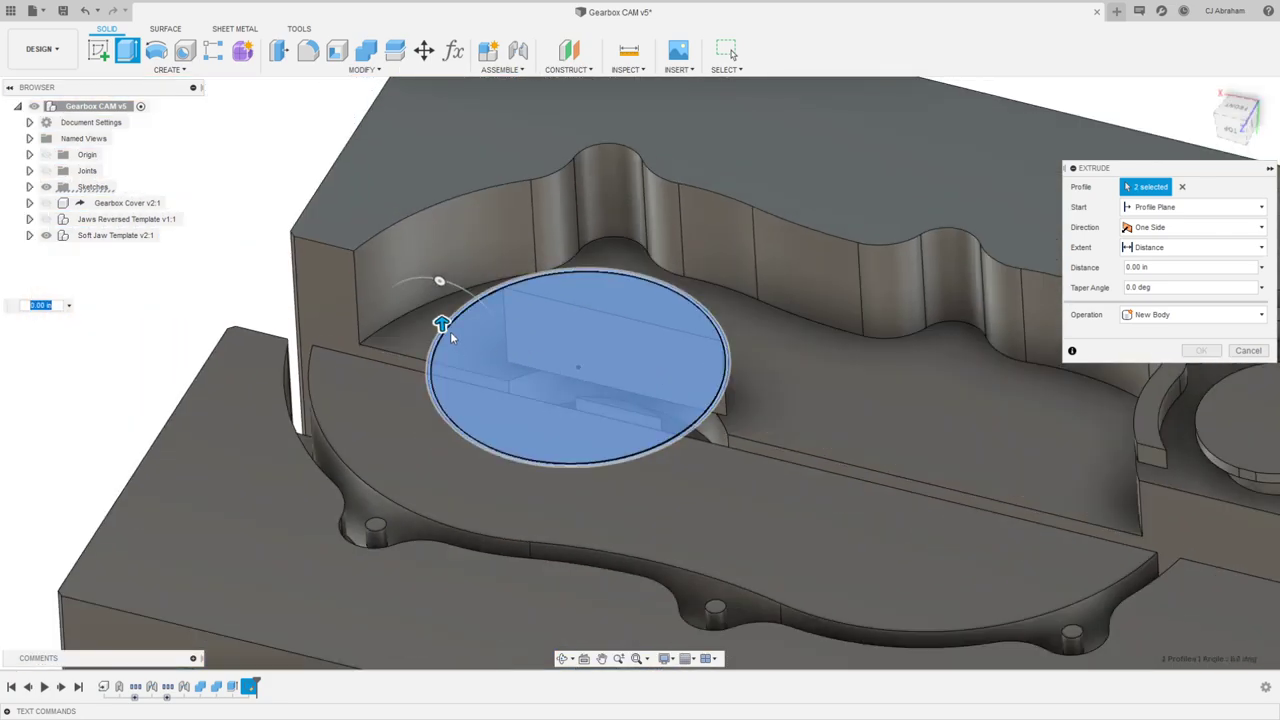
pyautogui.moveTo(447, 330); pyautogui.dragTo(445, 480)
pyautogui.scroll(-2, 676, 427)
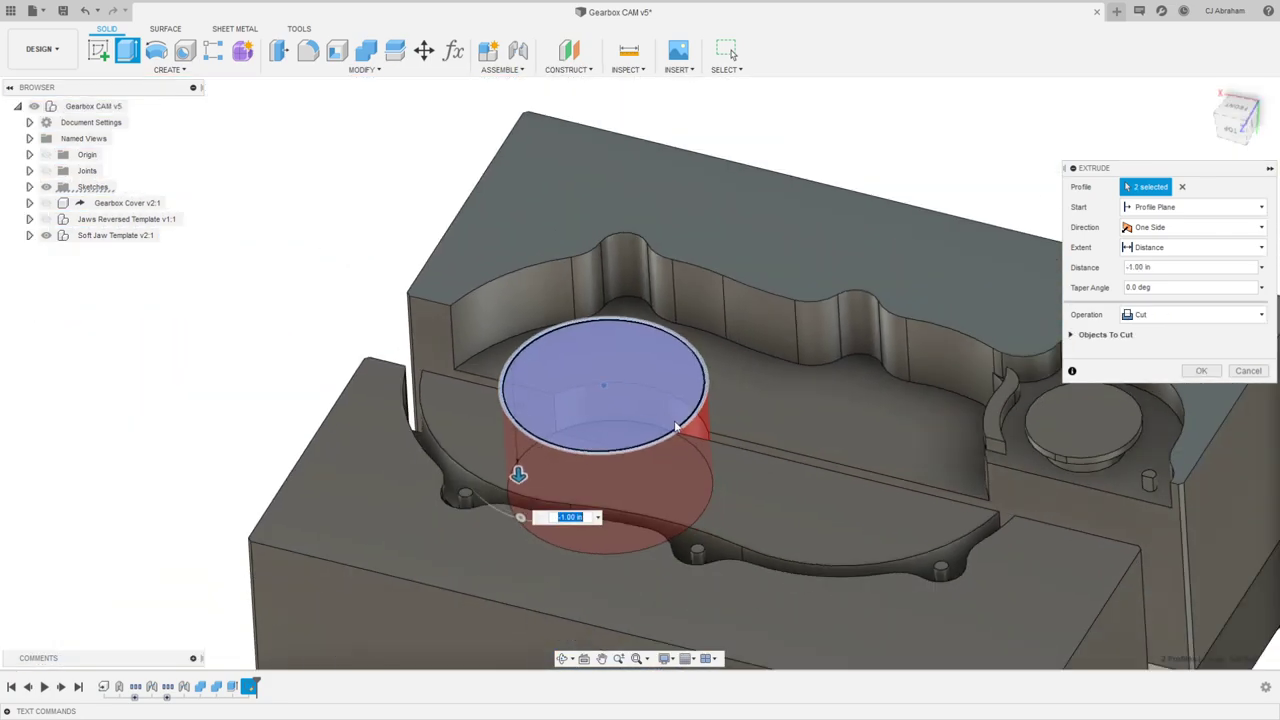
# Step: Show the Gearbox Cover and exclude its body from the objects being cut
pyautogui.moveTo(371, 223)
pyautogui.keyDown('shift'); pyautogui.mouseDown(button='middle')
pyautogui.moveTo(432, 197)
pyautogui.moveTo(366, 206)
pyautogui.mouseUp(button='middle'); pyautogui.keyUp('shift')
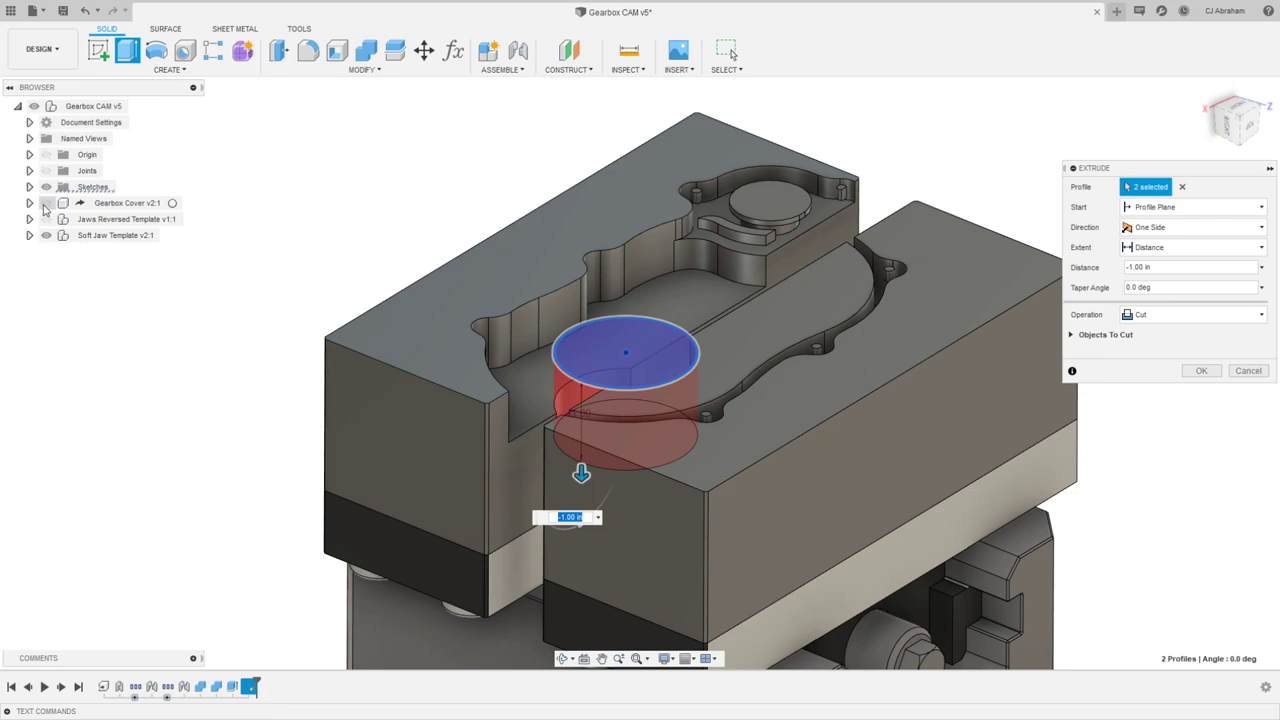
pyautogui.click(45, 204)
pyautogui.keyDown('shift'); pyautogui.moveTo(1000, 275); pyautogui.dragTo(1020, 194, button='middle'); pyautogui.keyUp('shift')
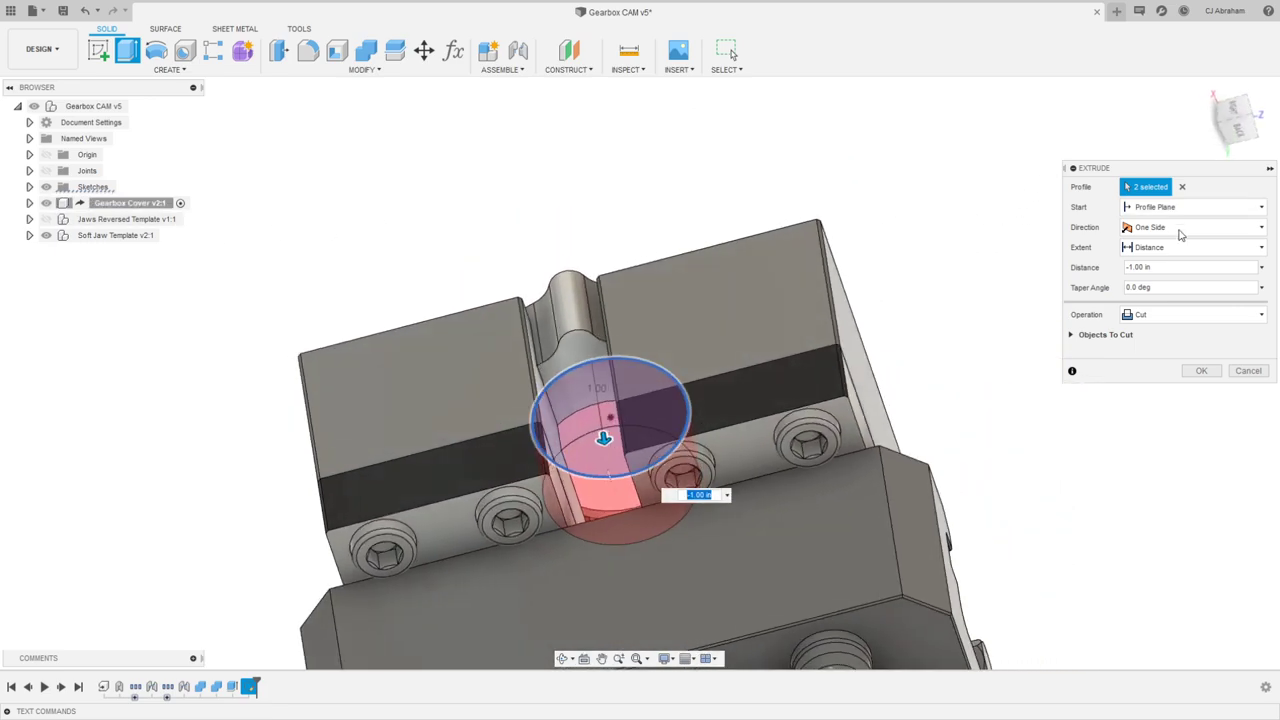
pyautogui.click(1072, 335)
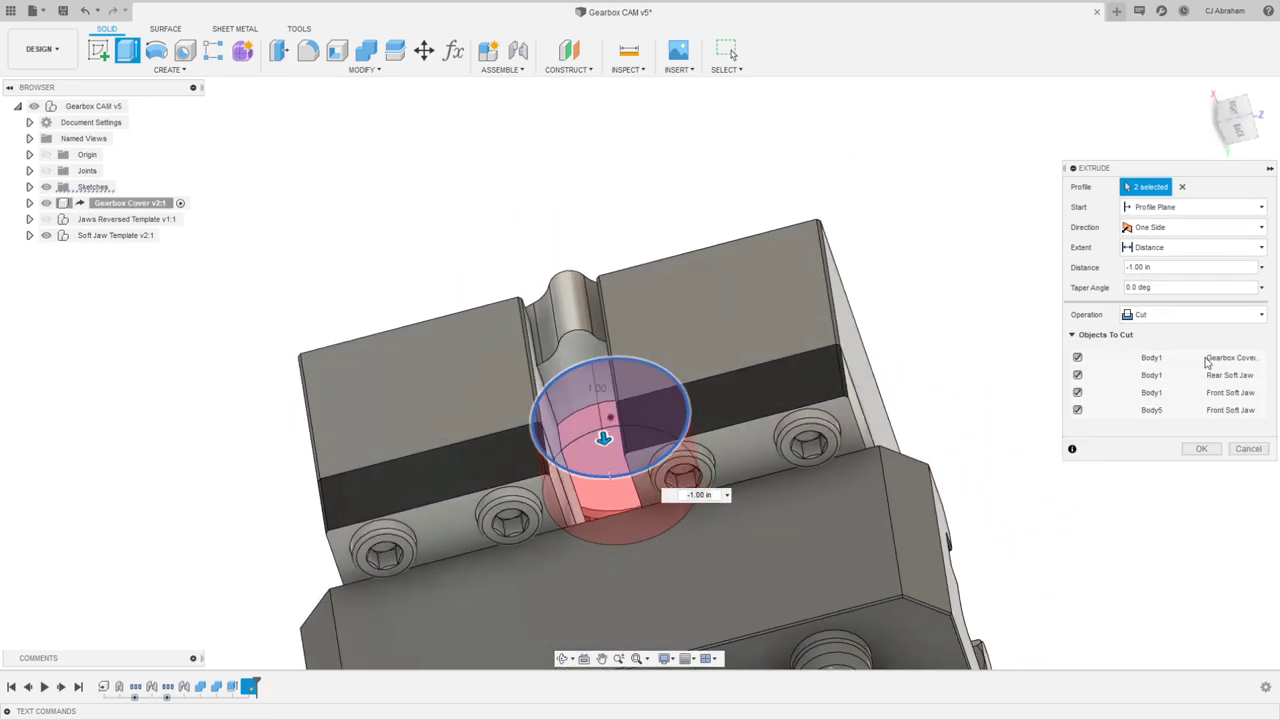
pyautogui.click(1077, 358)
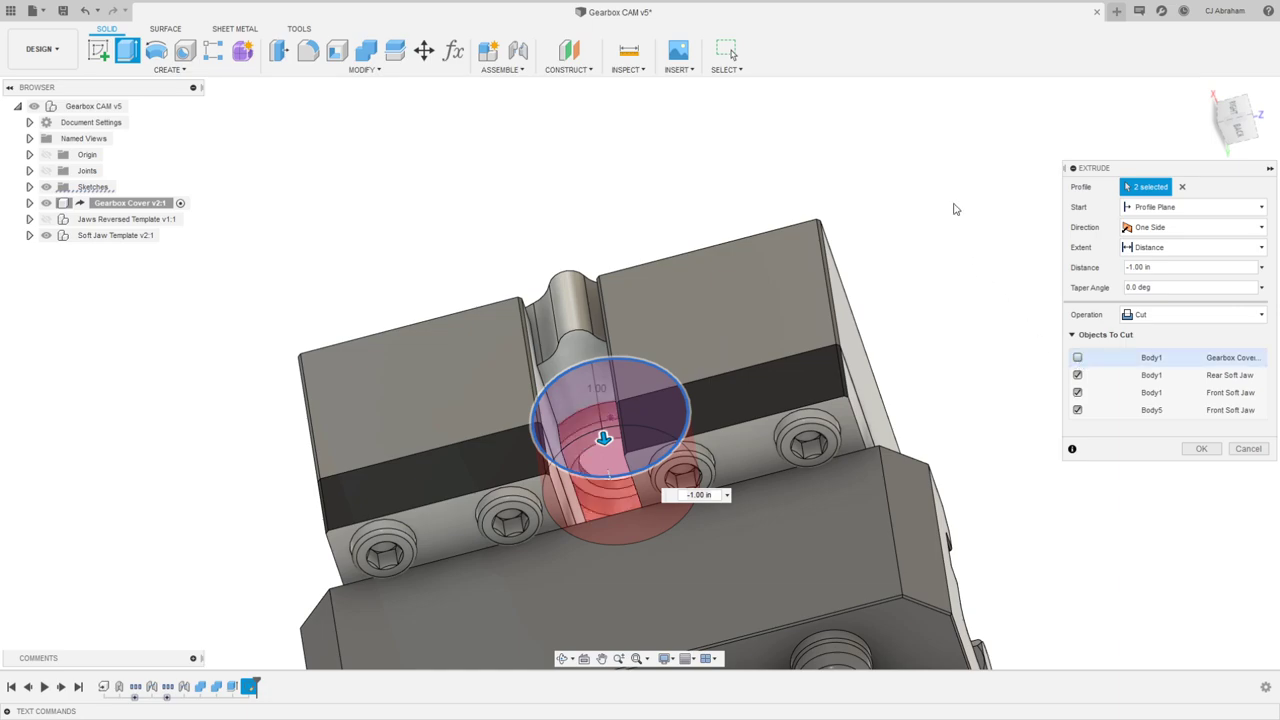
# Step: Set the cut's extent to To Object, ending at the ring-shaped bottom face of the Gearbox Cover's boss
pyautogui.click(1190, 247)
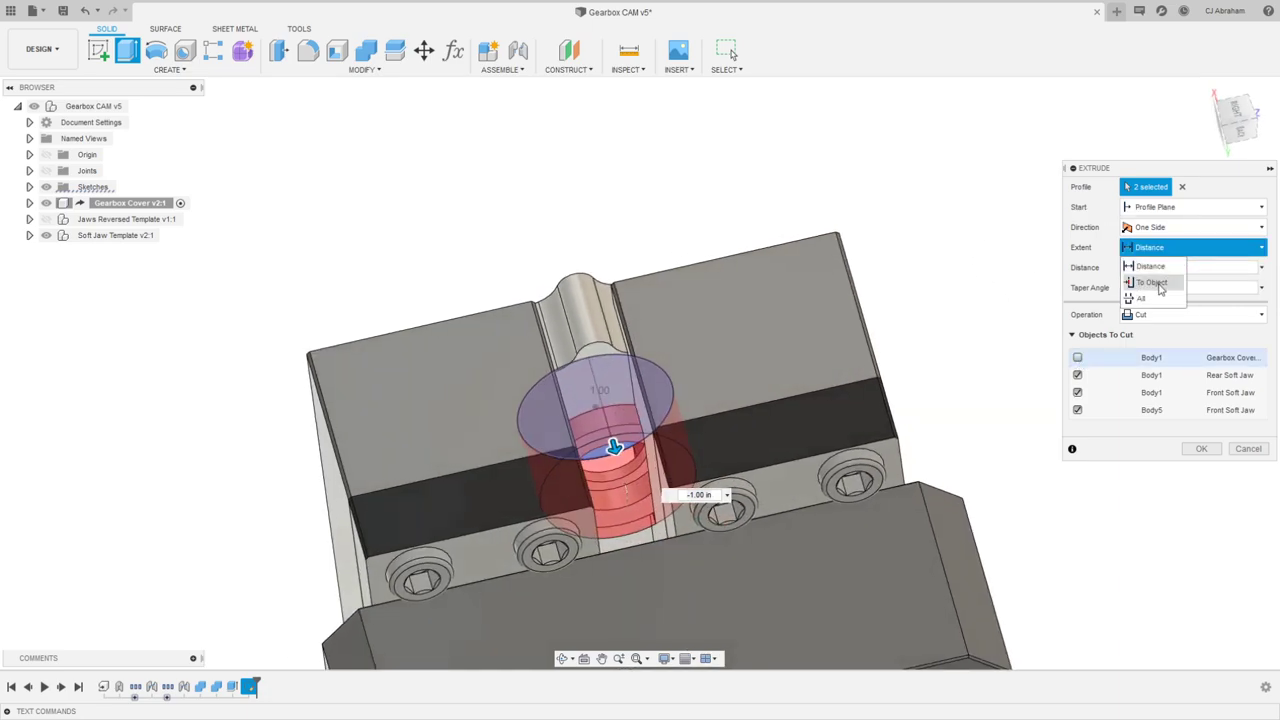
pyautogui.click(1152, 283)
pyautogui.scroll(3, 676, 468)
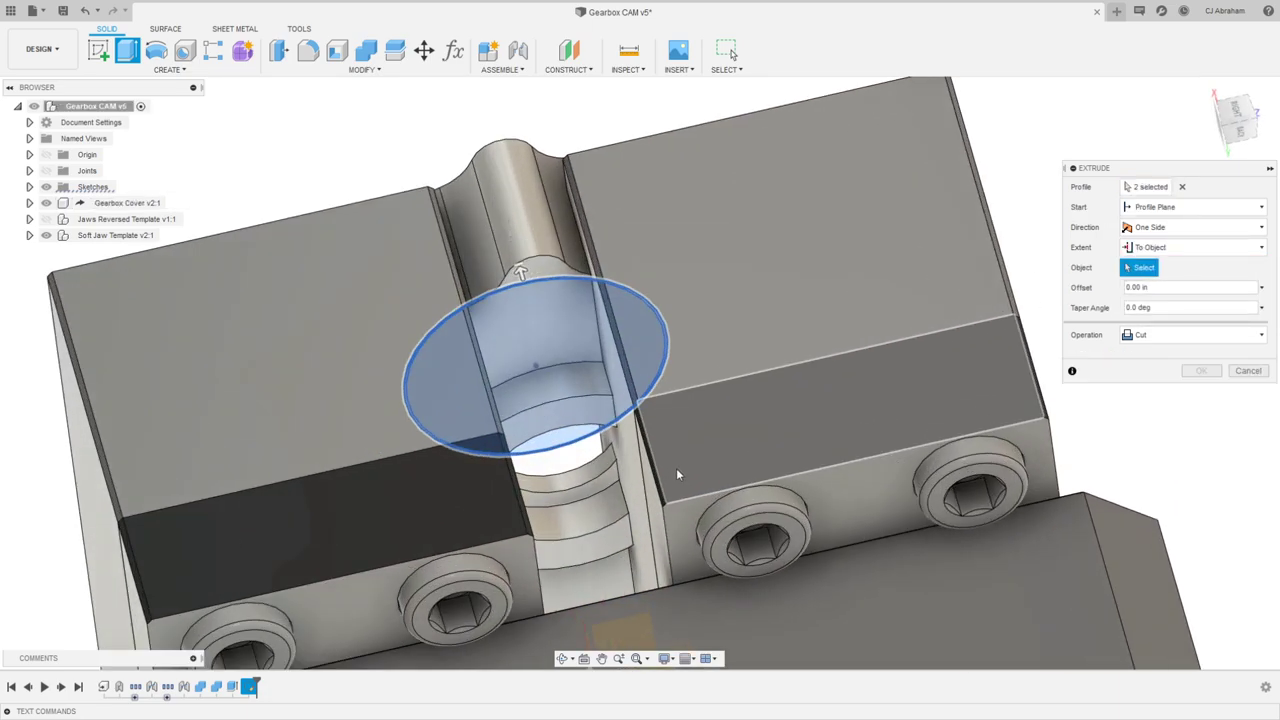
pyautogui.click(580, 420)
pyautogui.scroll(-3, 620, 400)
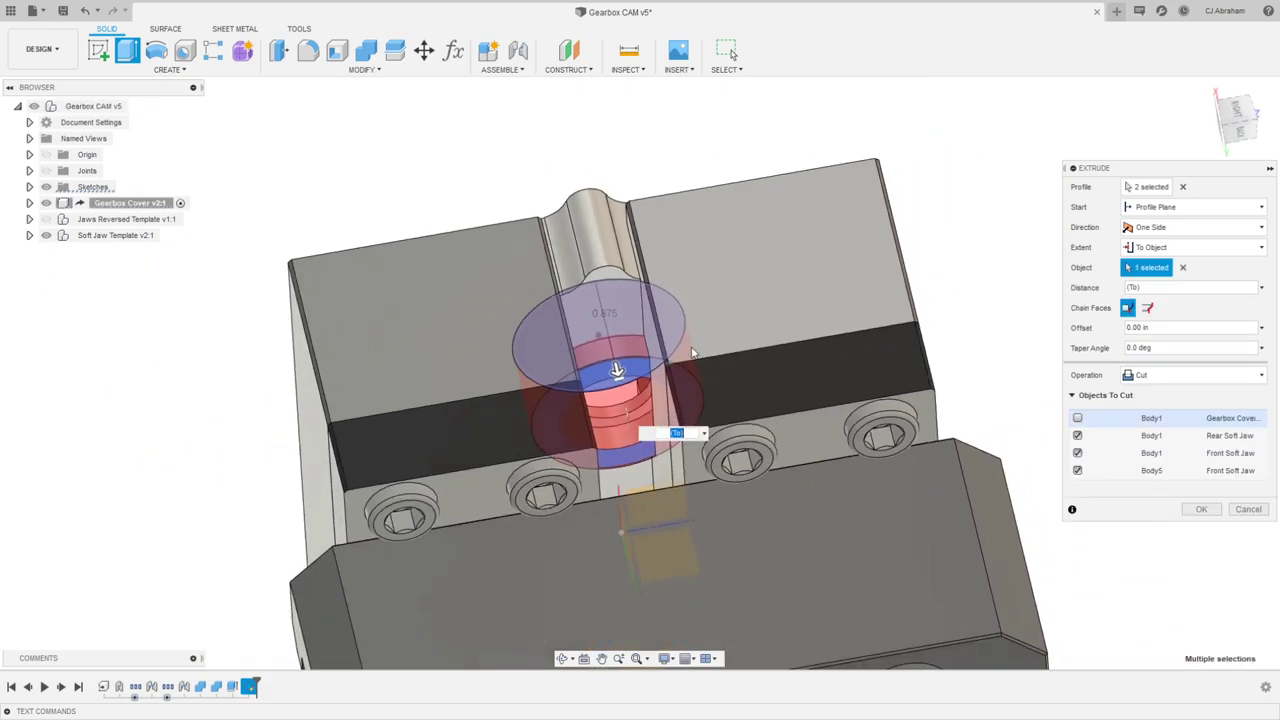
# Step: Check the termination face with the Soft Jaw Template temporarily hidden, and finish the cut with a 0.015 in offset
pyautogui.click(47, 235)
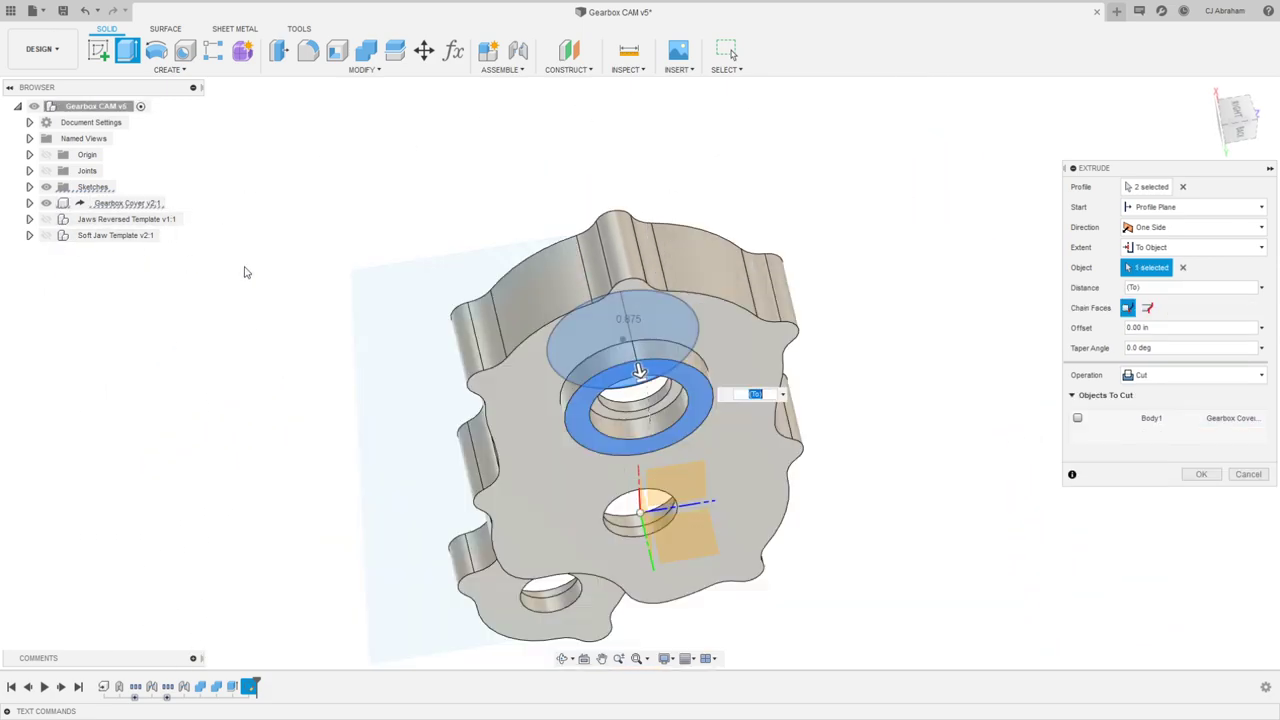
pyautogui.keyDown('shift'); pyautogui.moveTo(840, 410); pyautogui.dragTo(840, 335, button='middle'); pyautogui.keyUp('shift')
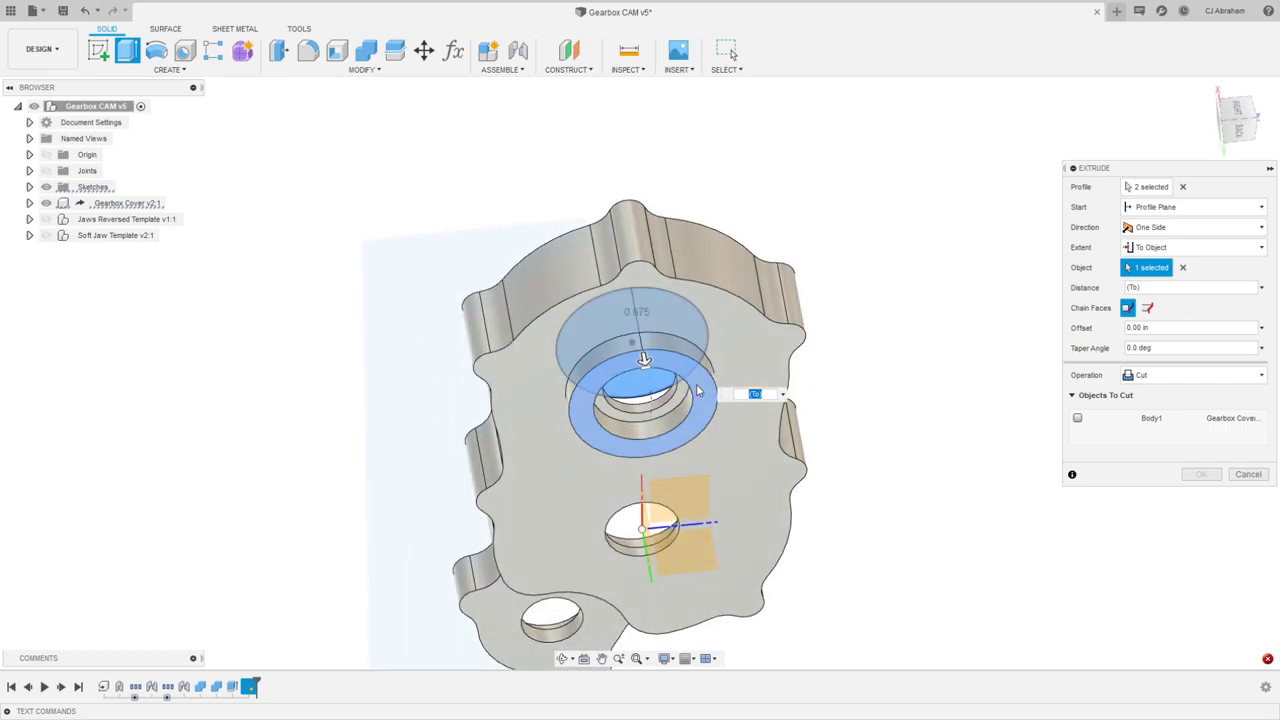
pyautogui.click(48, 236)
pyautogui.scroll(1, 640, 260)
pyautogui.keyDown('shift'); pyautogui.moveTo(640, 260); pyautogui.dragTo(834, 111, button='middle'); pyautogui.keyUp('shift')
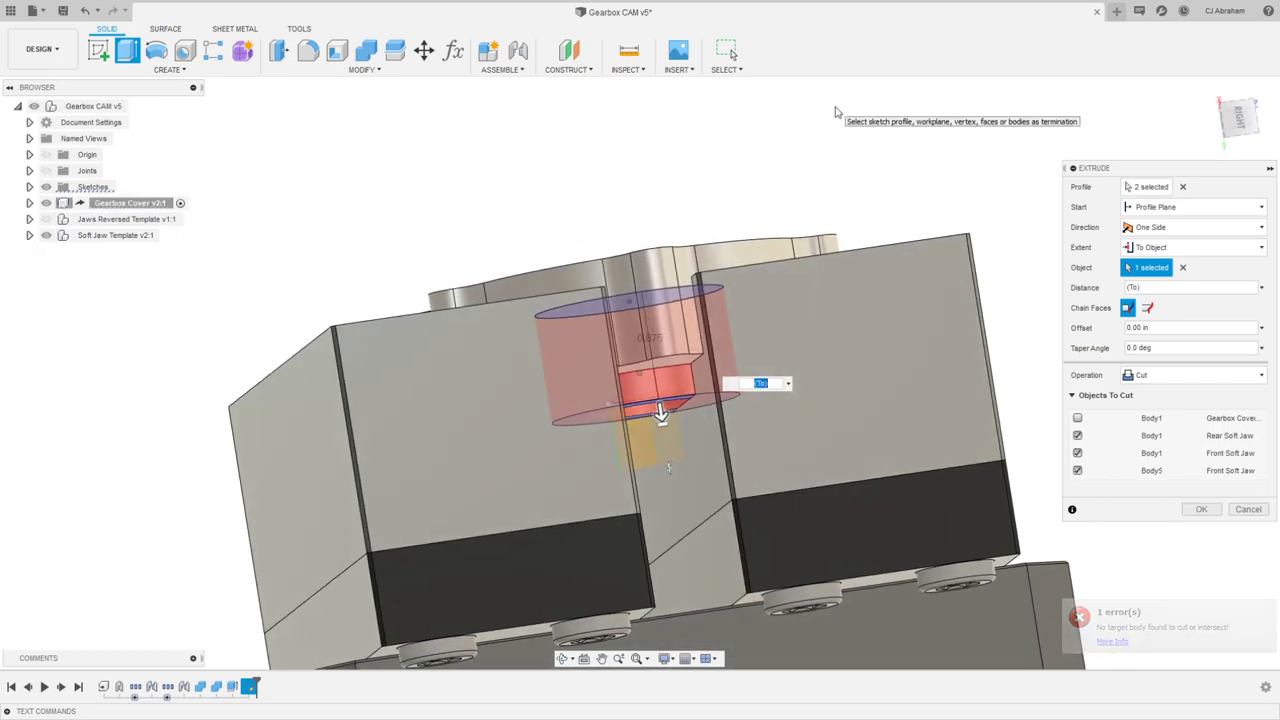
pyautogui.click(1166, 330)
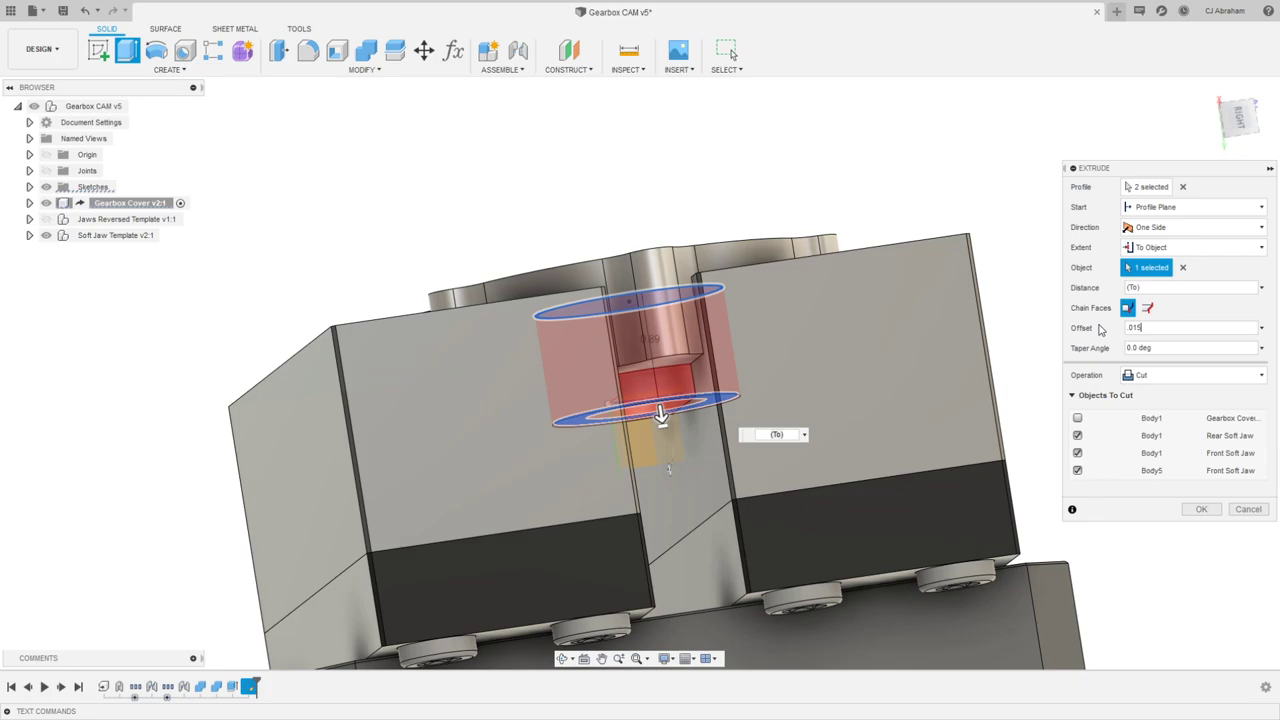
pyautogui.click(1202, 509)
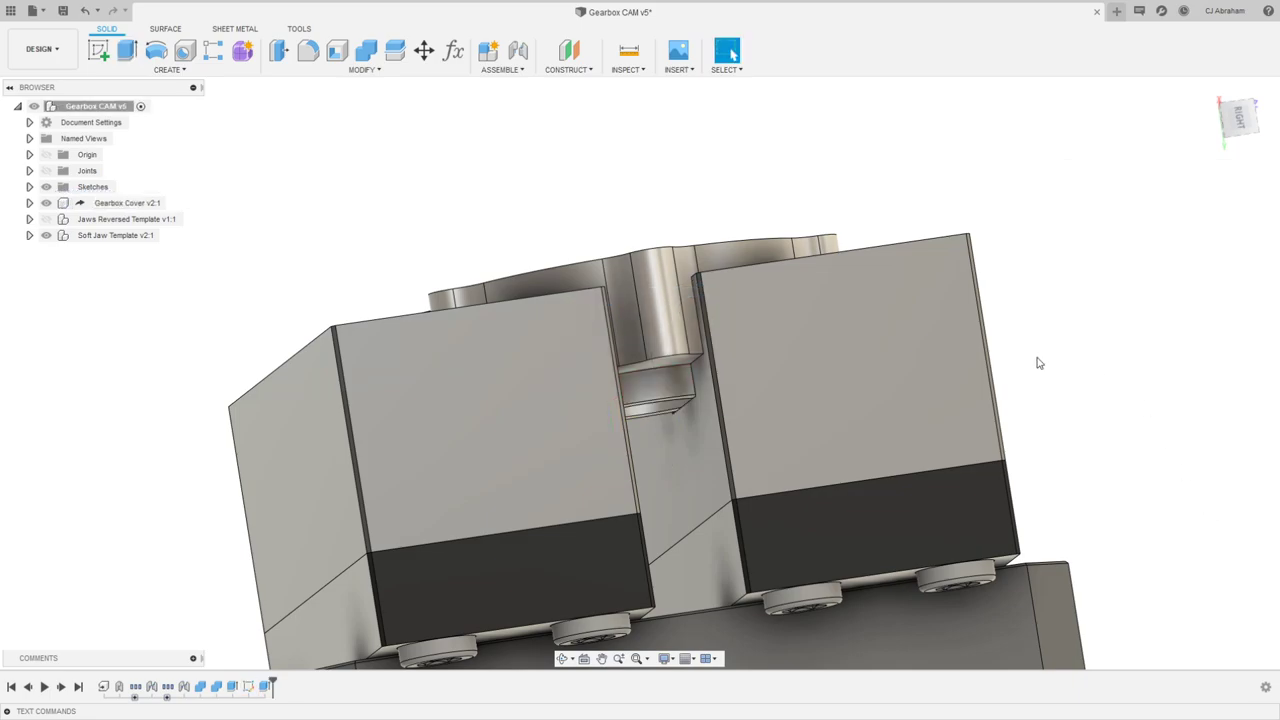
# Step: Hide the Gearbox Cover to expose the boss clearance pocket in the soft jaws
pyautogui.keyDown('shift'); pyautogui.moveTo(1037, 360); pyautogui.dragTo(585, 212, button='middle'); pyautogui.keyUp('shift')
pyautogui.click(46, 203)
pyautogui.keyDown('shift'); pyautogui.moveTo(700, 300); pyautogui.dragTo(618, 349, button='middle'); pyautogui.keyUp('shift')
# Step: Create a sketch on the pocket floor face beneath the large leftover island in the soft jaw
pyautogui.click(620, 356)
pyautogui.scroll(-2, 621, 357)
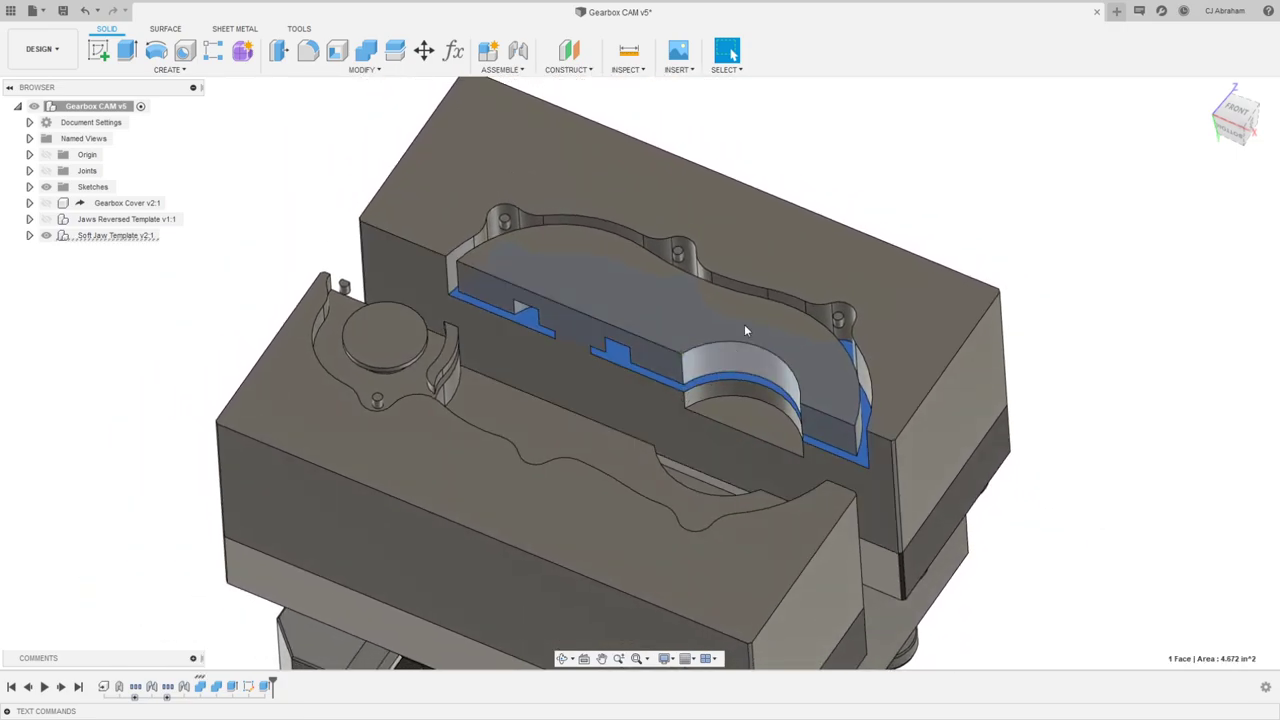
pyautogui.keyDown('shift'); pyautogui.moveTo(846, 114); pyautogui.dragTo(609, 383, button='middle'); pyautogui.keyUp('shift')
pyautogui.scroll(3, 618, 371)
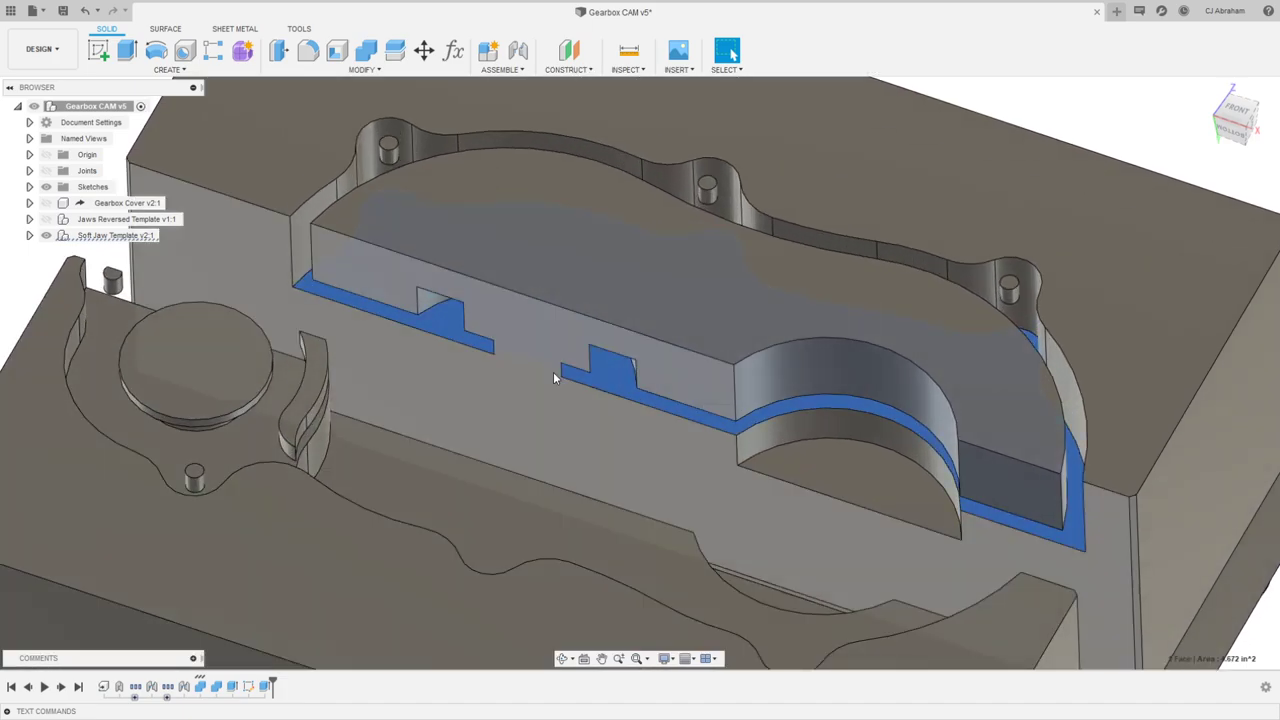
pyautogui.click(495, 355)
pyautogui.scroll(3, 567, 376)
pyautogui.click(565, 375)
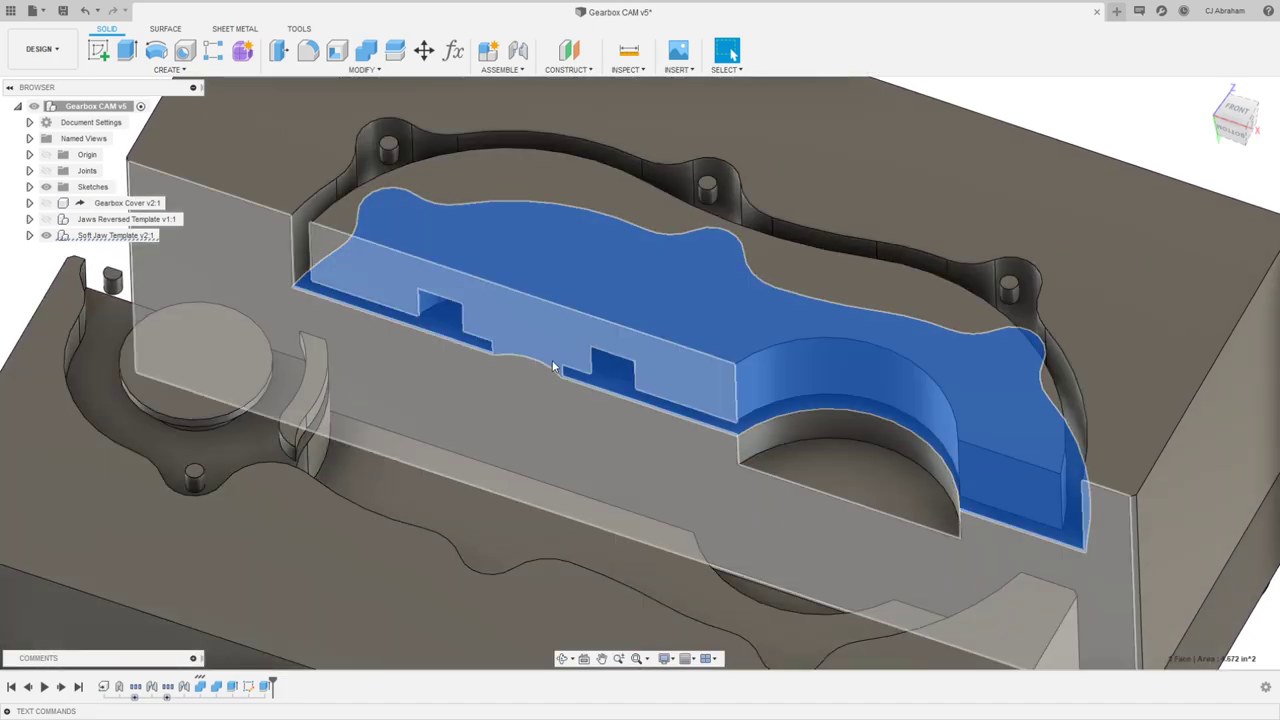
pyautogui.scroll(-3, 557, 363)
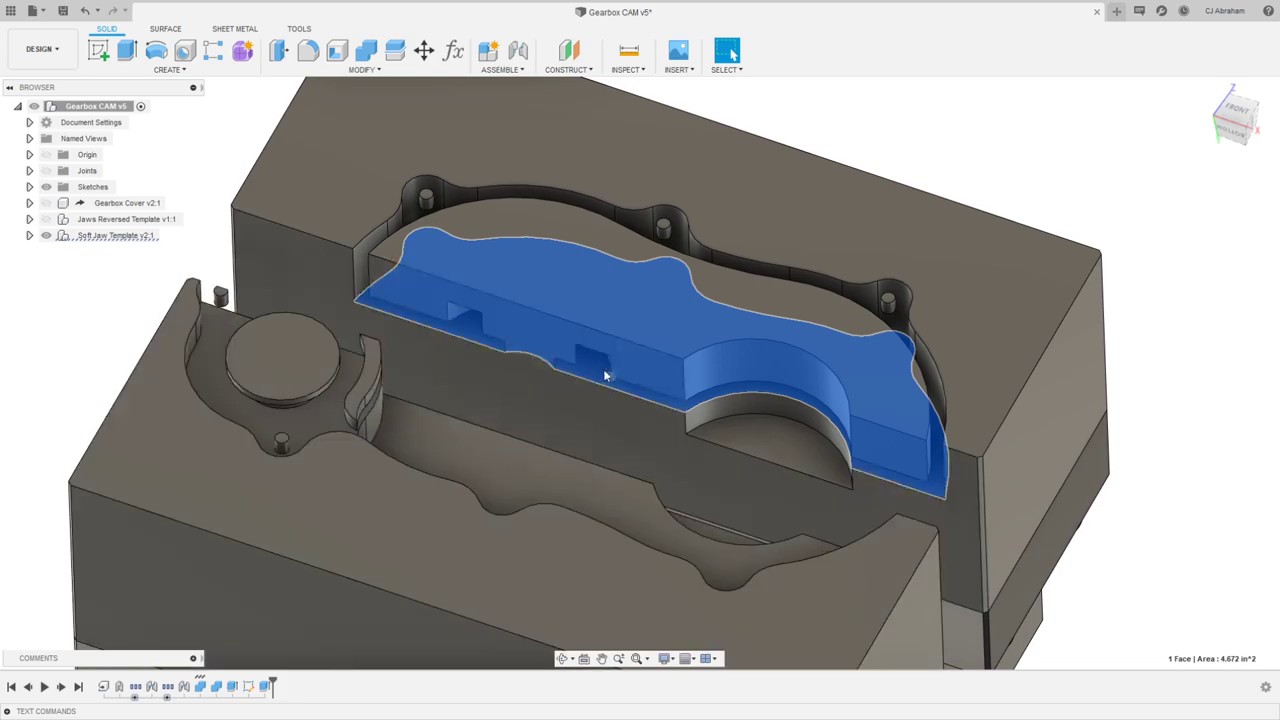
pyautogui.rightClick(595, 365)
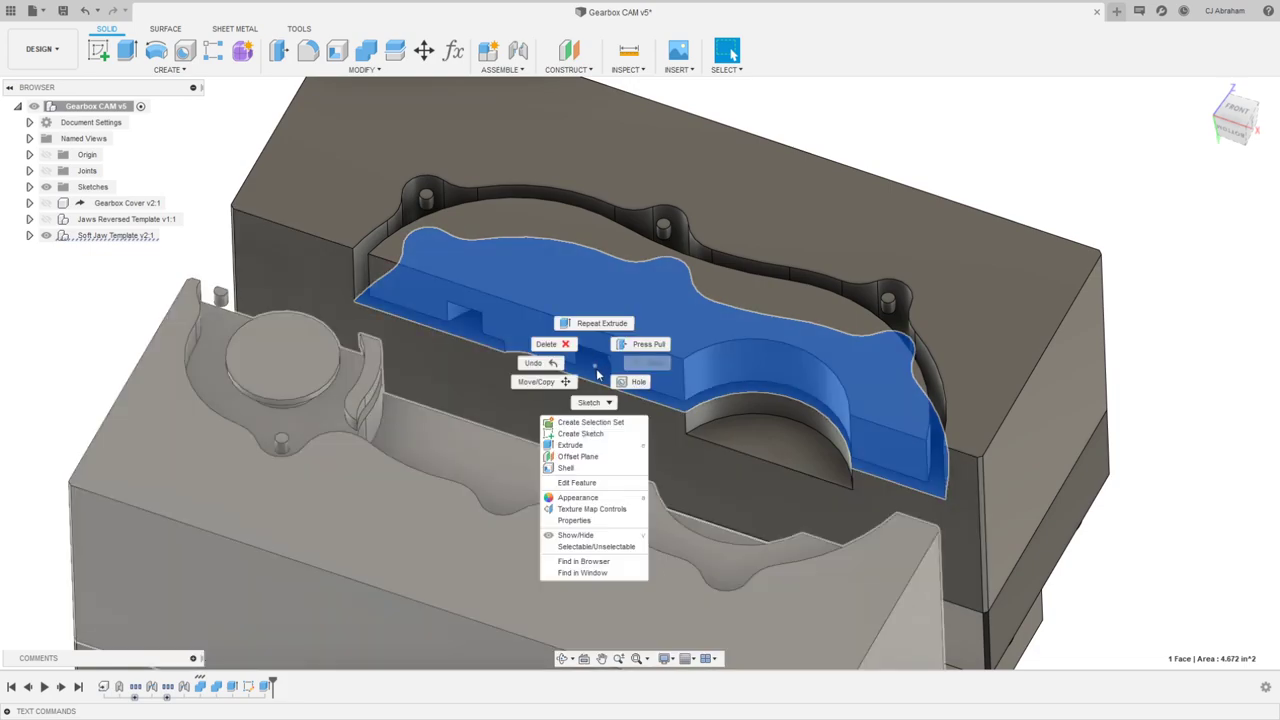
pyautogui.click(590, 433)
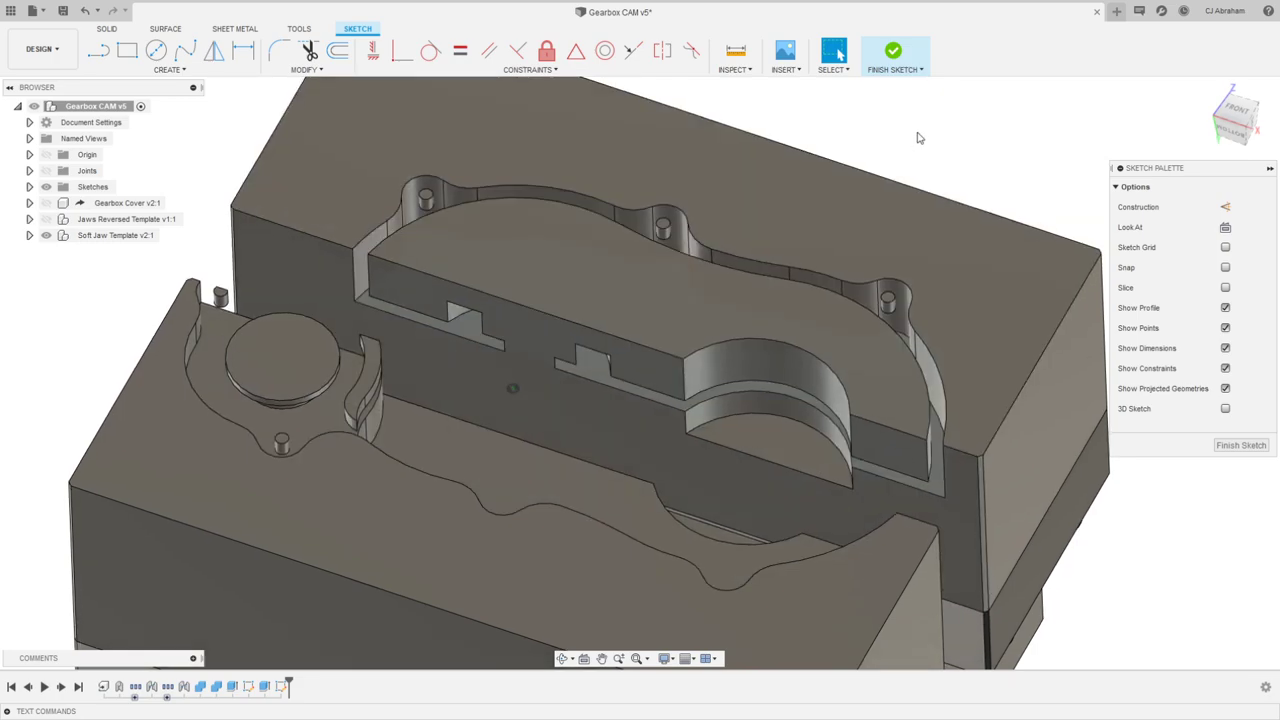
# Step: Draw a line across the gap in the pocket floor's front edge, joining its two open corners
pyautogui.press('l')
pyautogui.scroll(3, 515, 370)
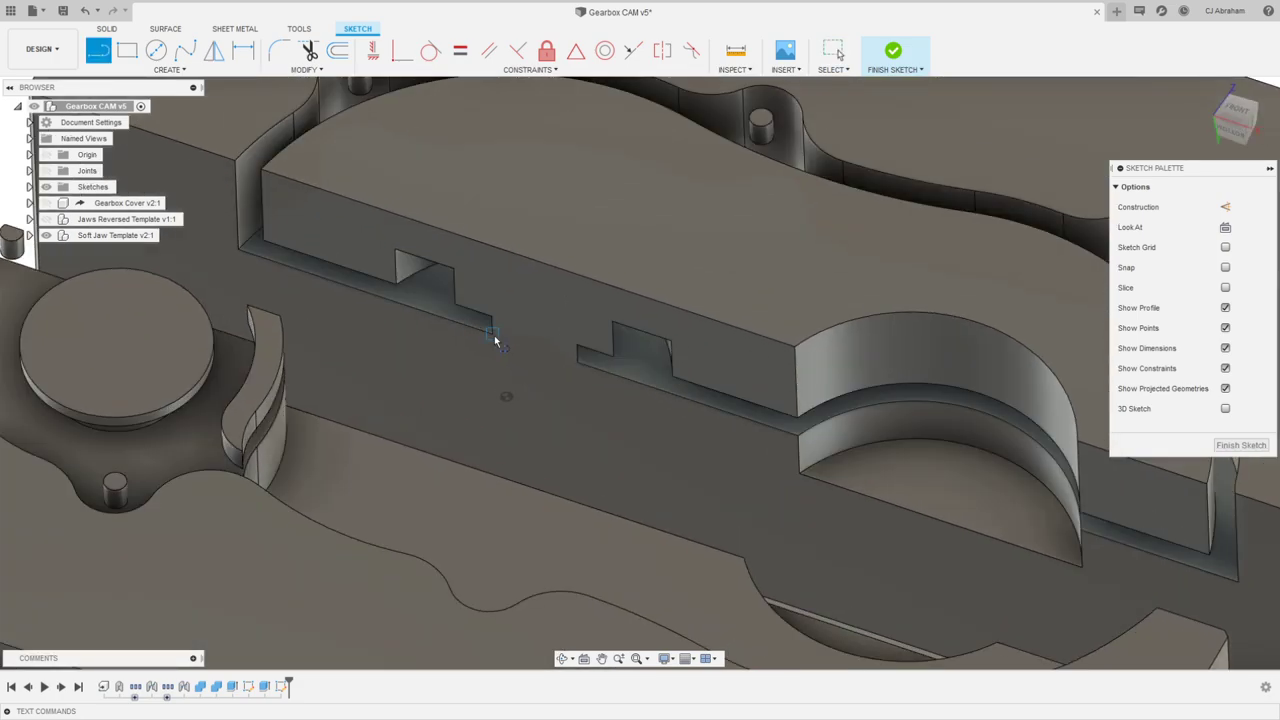
pyautogui.click(494, 337)
pyautogui.doubleClick(577, 370)
pyautogui.scroll(-2, 667, 410)
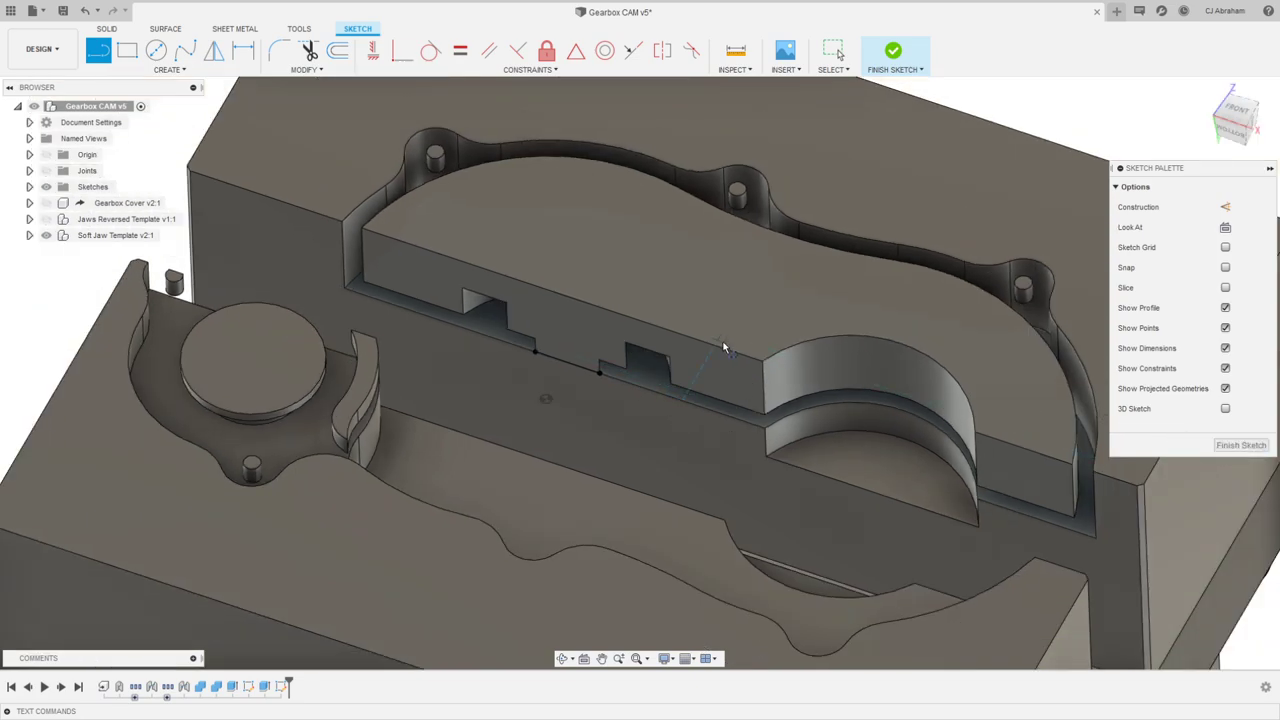
pyautogui.scroll(-2, 724, 347)
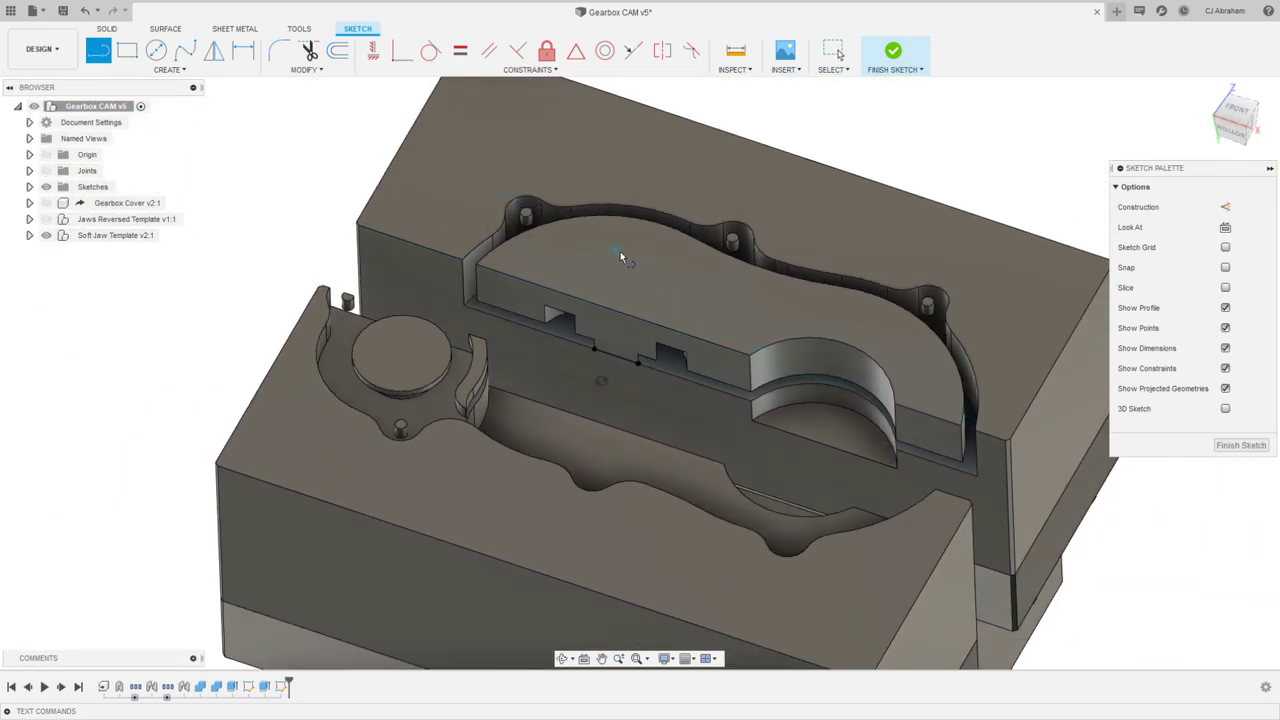
# Step: Cut away the large island by extruding the pocket floor and small gap profiles To Object, up to the jaw's top face
pyautogui.press('e')
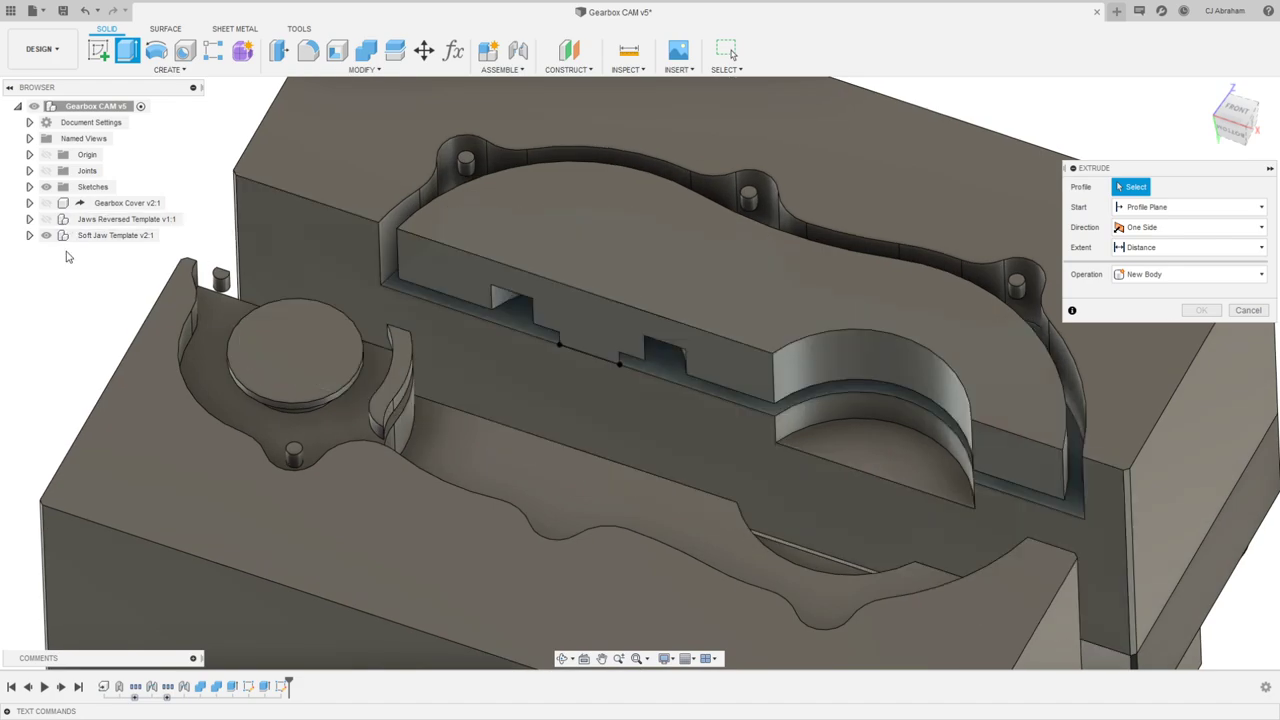
pyautogui.click(30, 235)
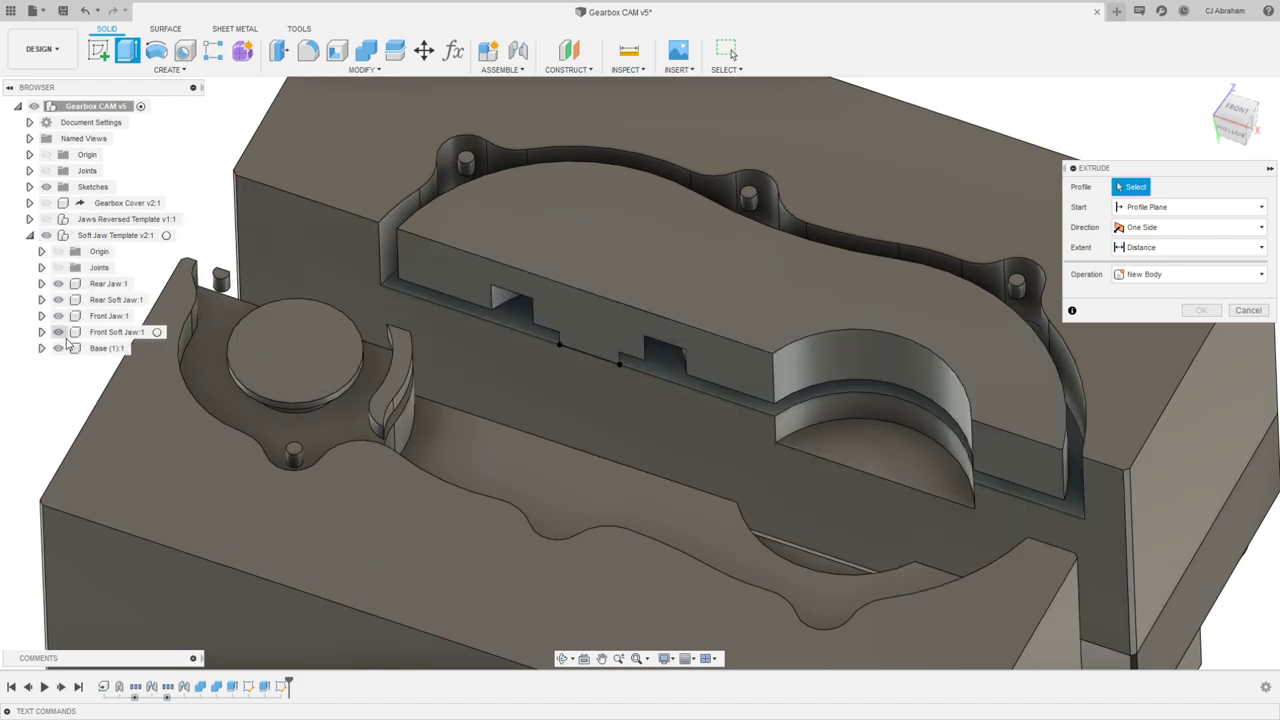
pyautogui.click(30, 235)
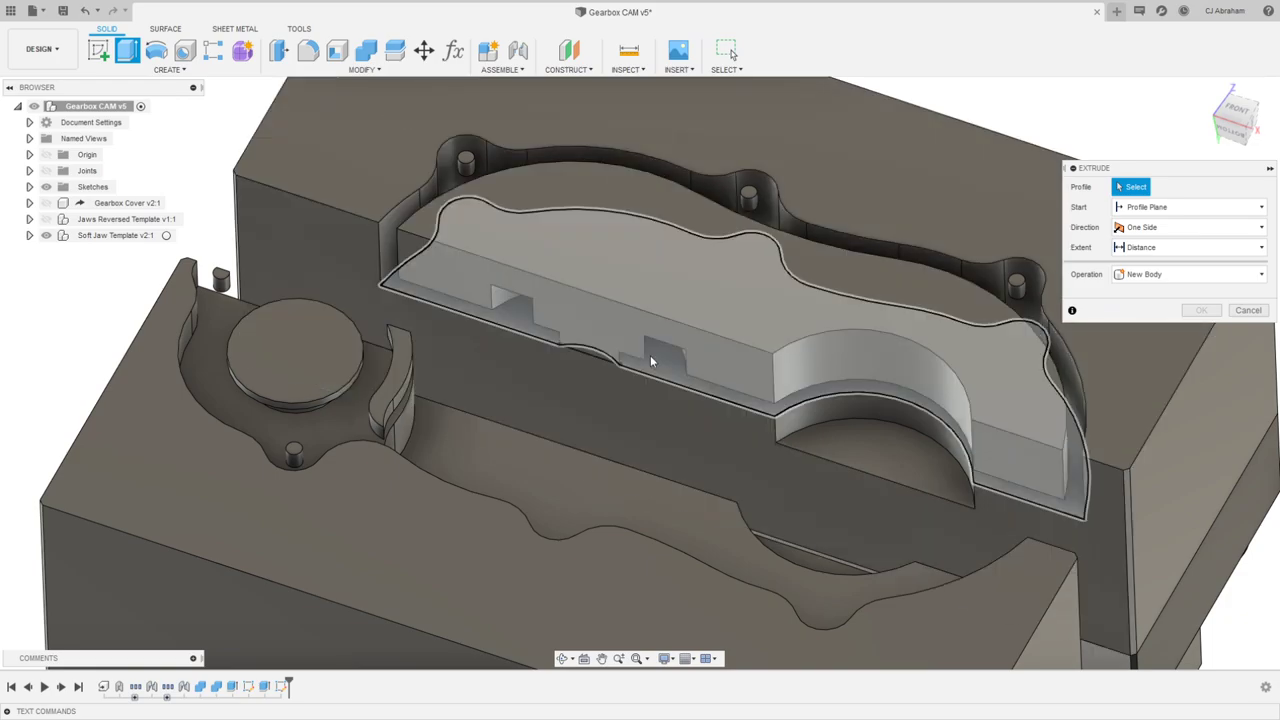
pyautogui.click(664, 366)
pyautogui.scroll(5, 606, 360)
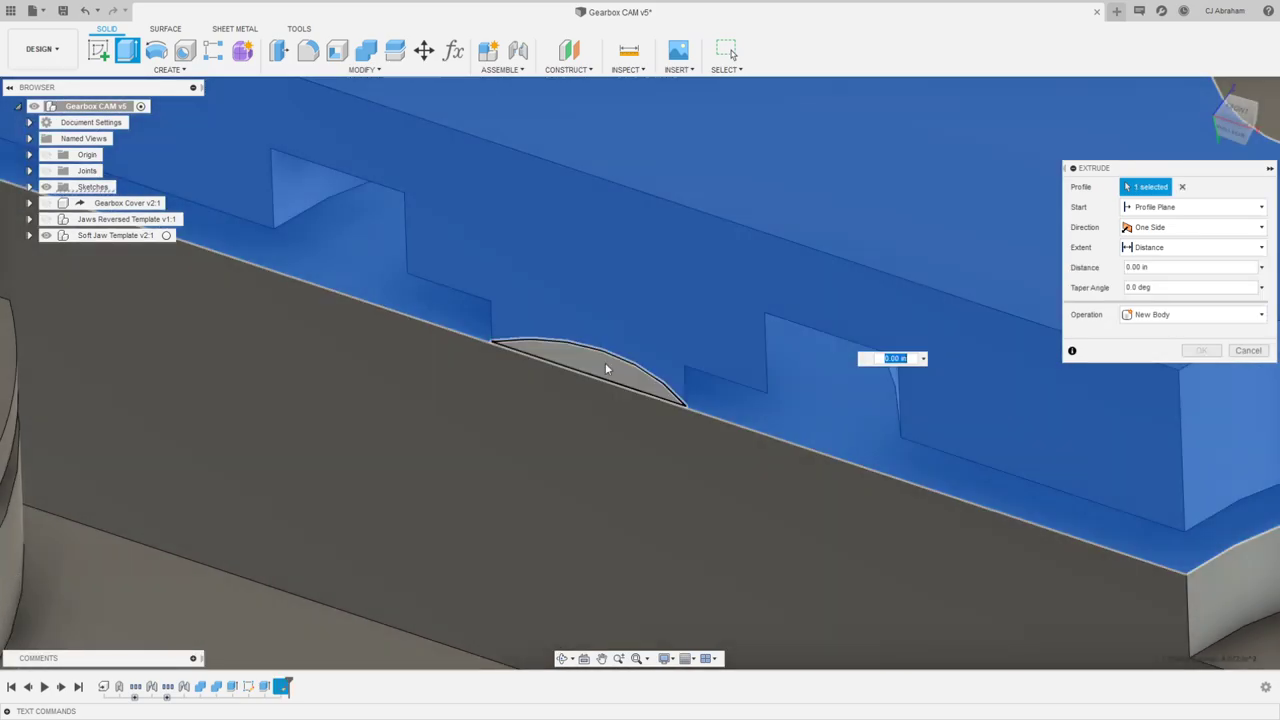
pyautogui.click(600, 372)
pyautogui.scroll(-8, 584, 378)
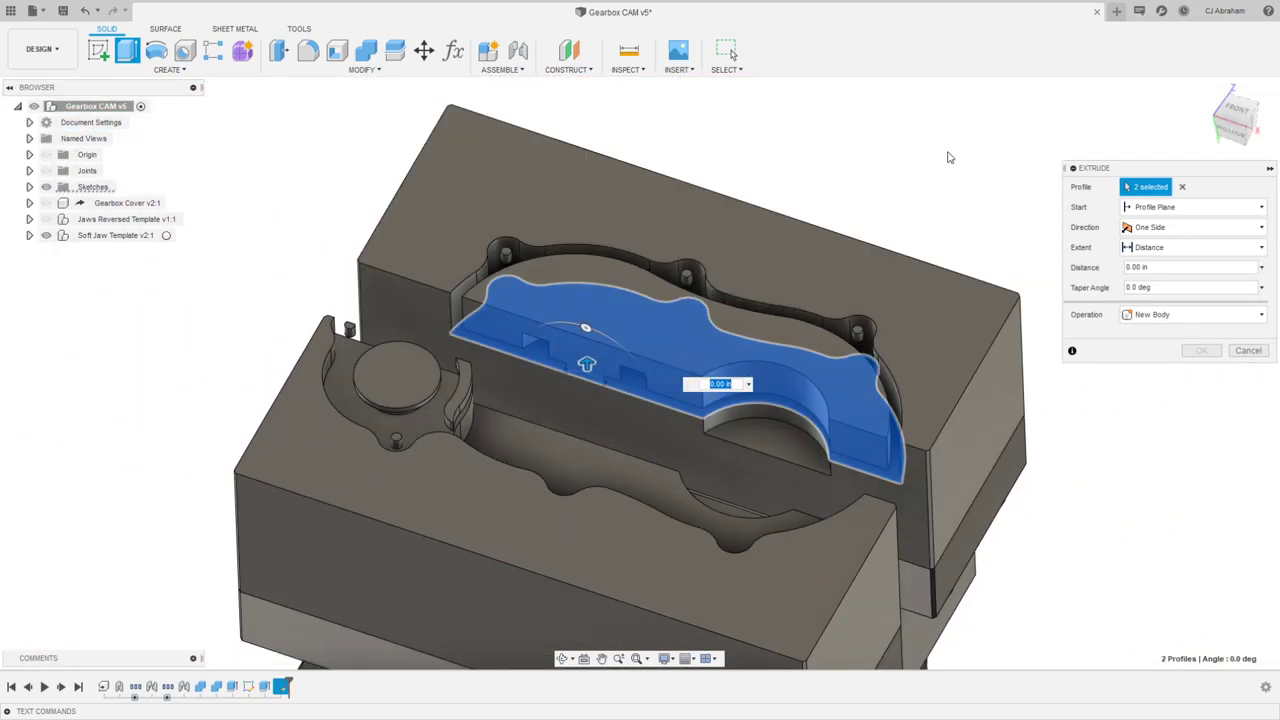
pyautogui.click(1170, 247)
pyautogui.click(1151, 282)
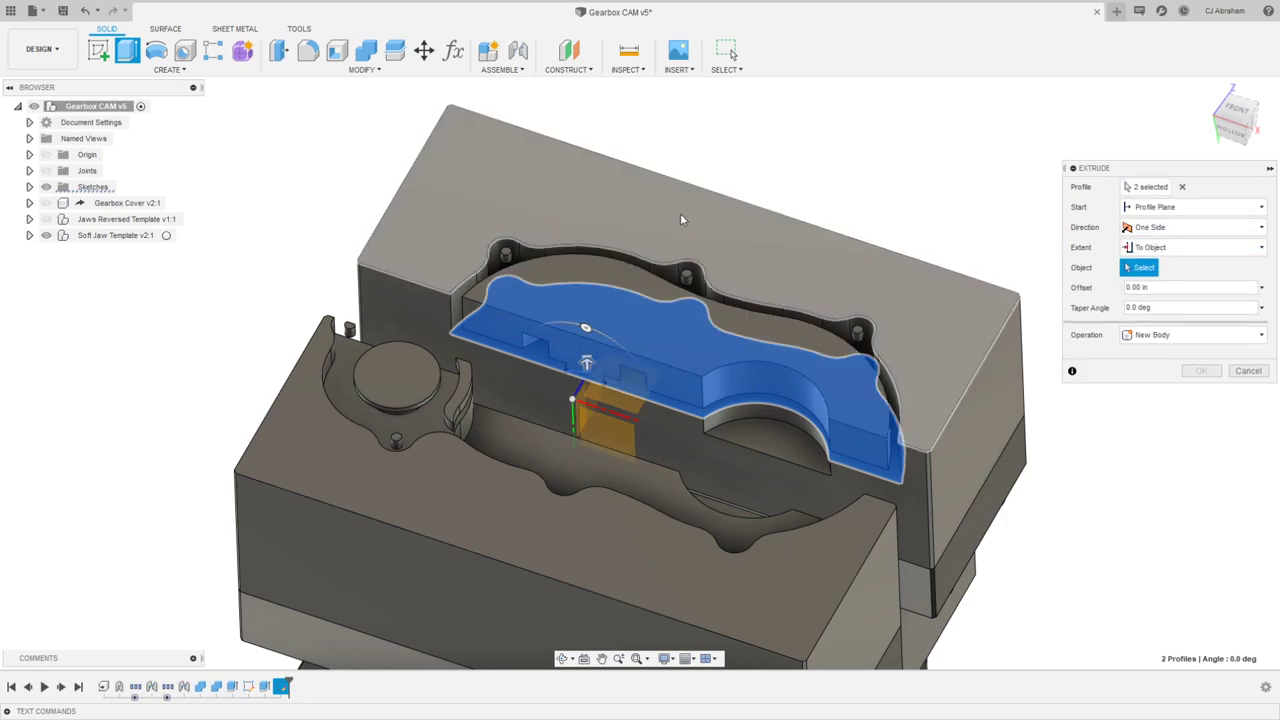
pyautogui.click(680, 213)
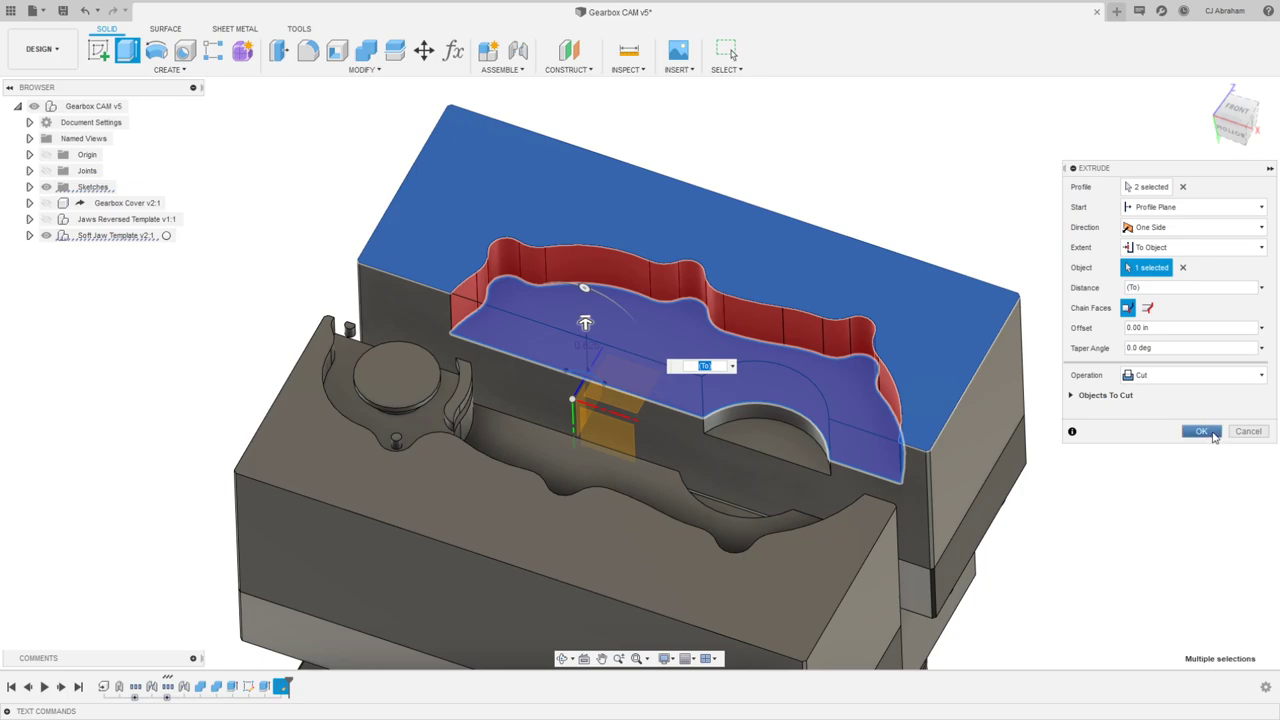
pyautogui.click(1202, 432)
# Step: Inspect the pockets in both soft jaws from several angles for remaining leftover islands
pyautogui.scroll(-2, 866, 323)
pyautogui.keyDown('shift'); pyautogui.moveTo(866, 323); pyautogui.dragTo(688, 278, button='middle'); pyautogui.keyUp('shift')
pyautogui.scroll(2, 514, 264)
pyautogui.keyDown('shift'); pyautogui.moveTo(594, 274); pyautogui.dragTo(941, 109, button='middle'); pyautogui.keyUp('shift')
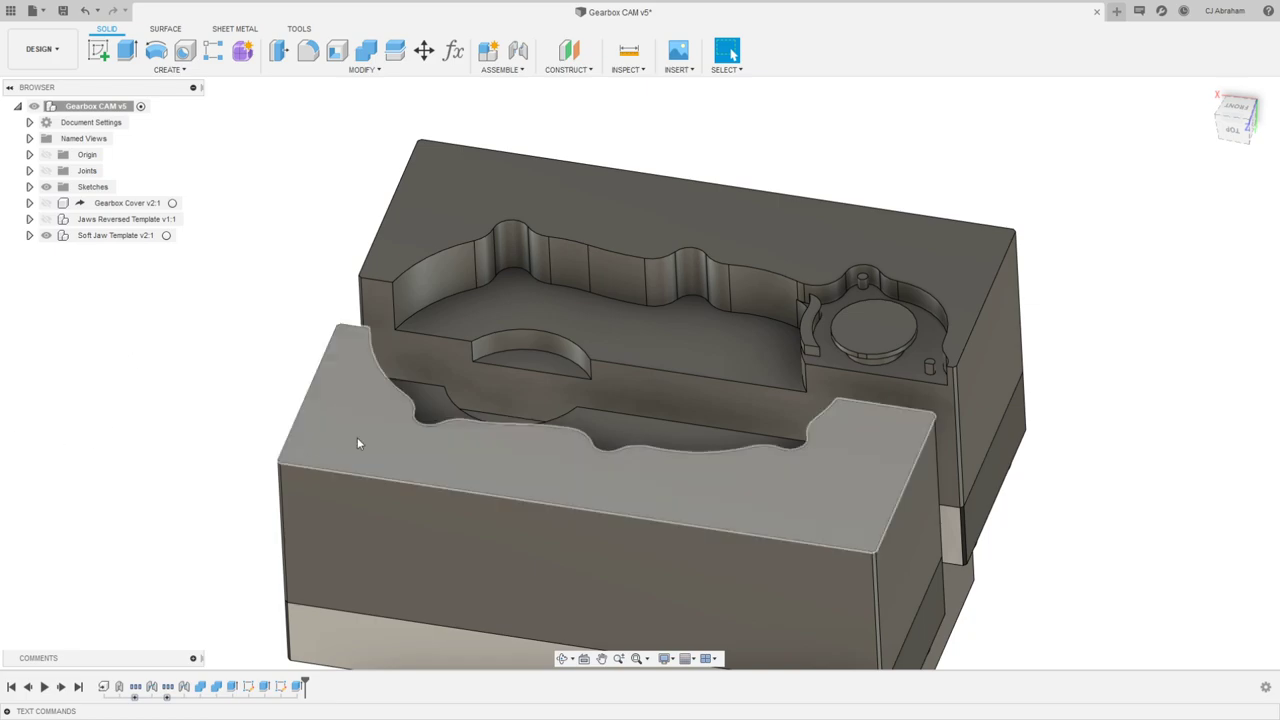
pyautogui.keyDown('shift'); pyautogui.moveTo(917, 166); pyautogui.dragTo(1075, 129, button='middle'); pyautogui.keyUp('shift')
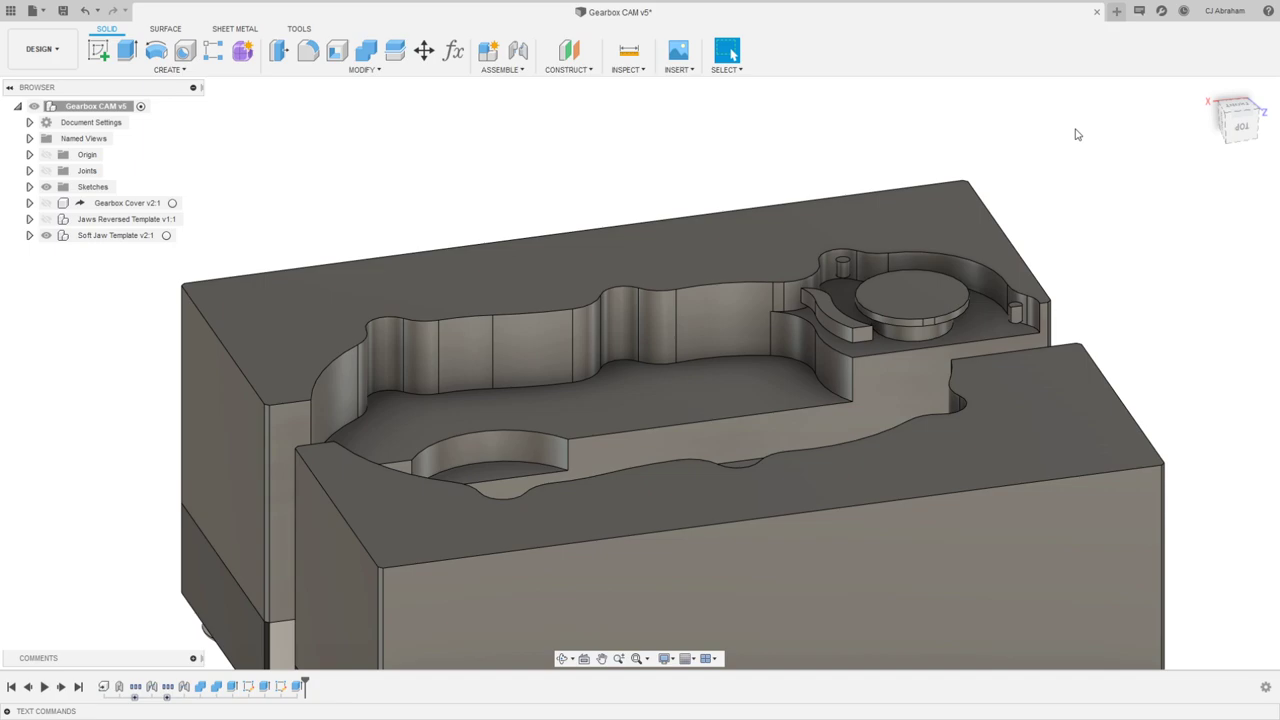
pyautogui.keyDown('shift'); pyautogui.moveTo(1213, 275); pyautogui.dragTo(1041, 248, button='middle'); pyautogui.keyUp('shift')
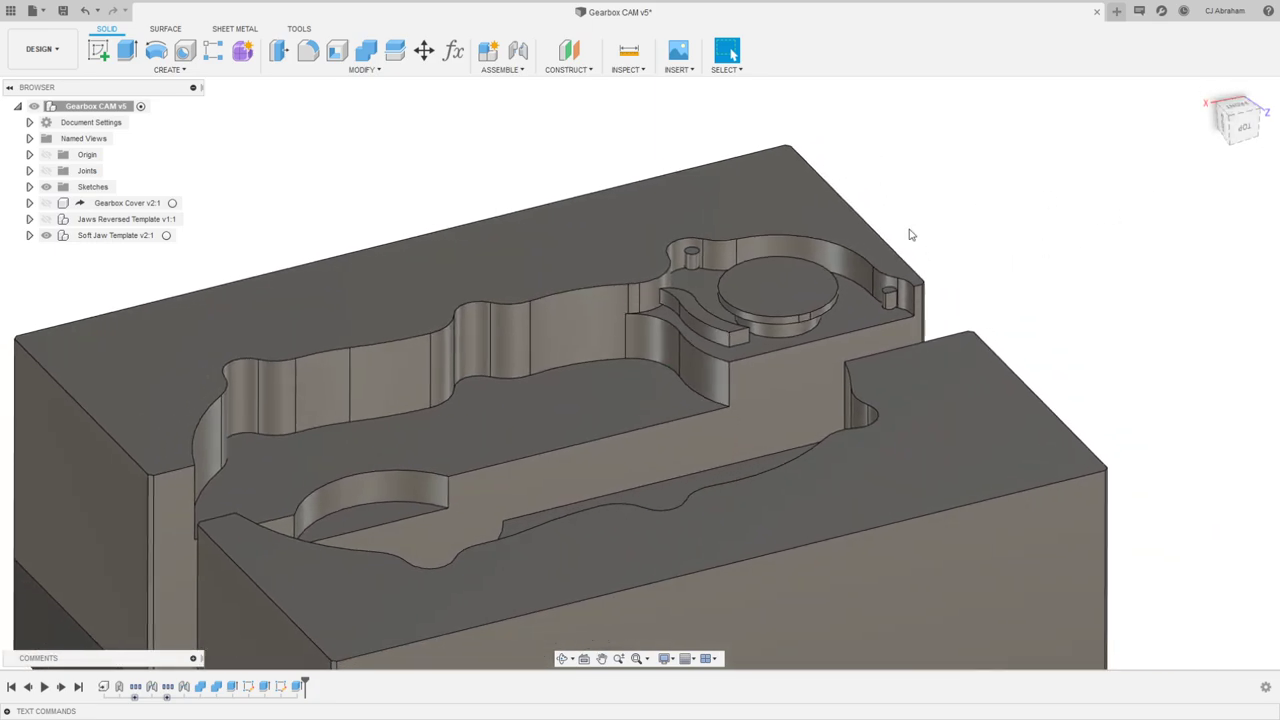
pyautogui.scroll(3, 848, 232)
pyautogui.scroll(-2, 816, 272)
pyautogui.scroll(1, 805, 337)
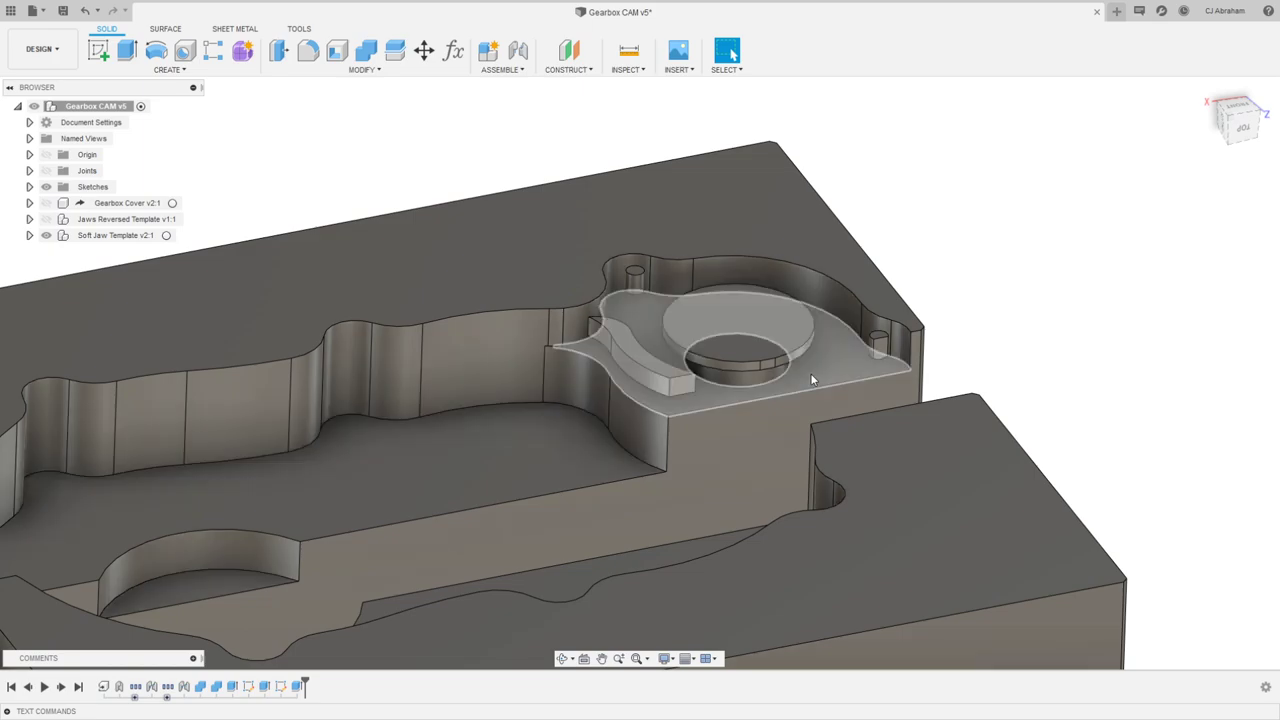
pyautogui.scroll(-1, 811, 379)
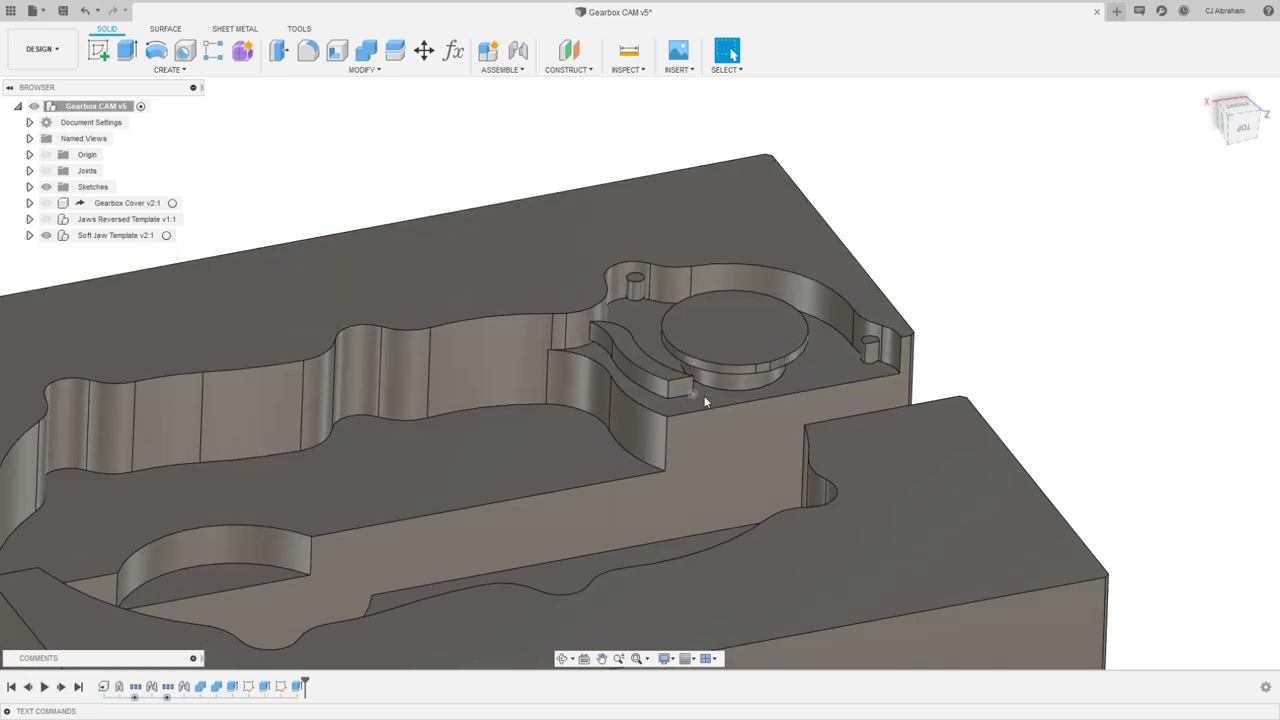
pyautogui.click(829, 374)
pyautogui.rightClick(828, 375)
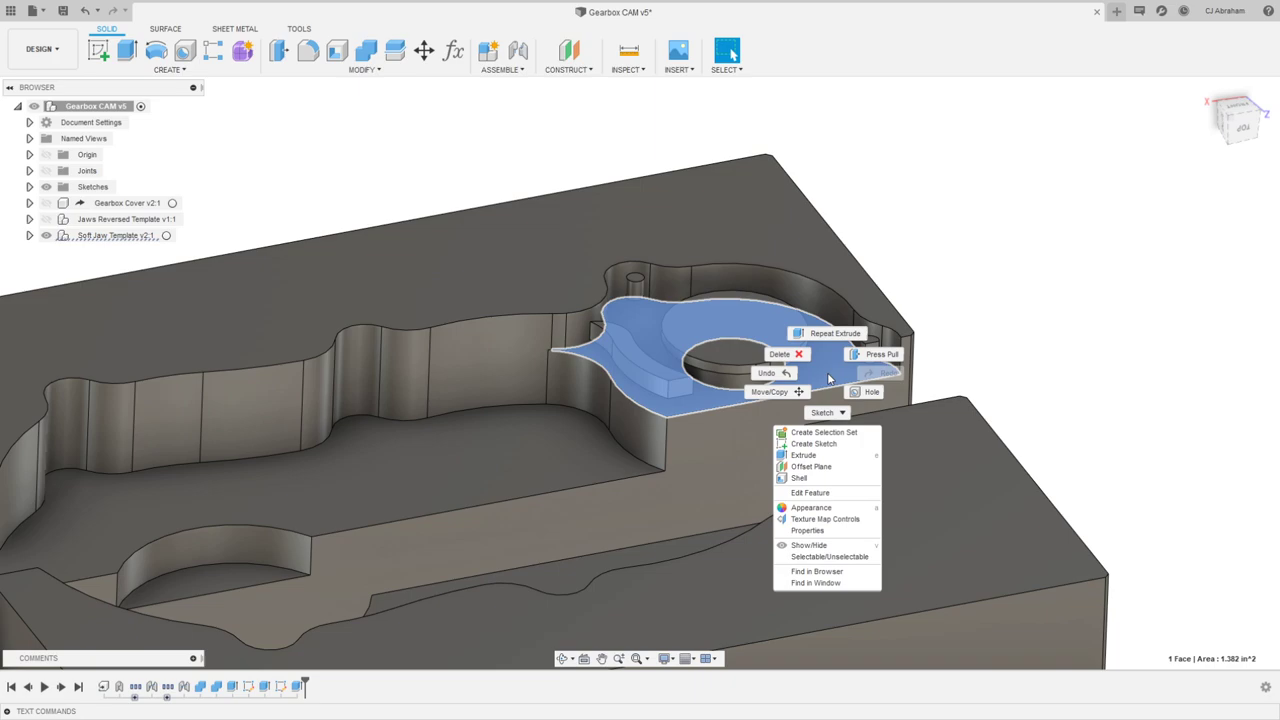
pyautogui.click(787, 302)
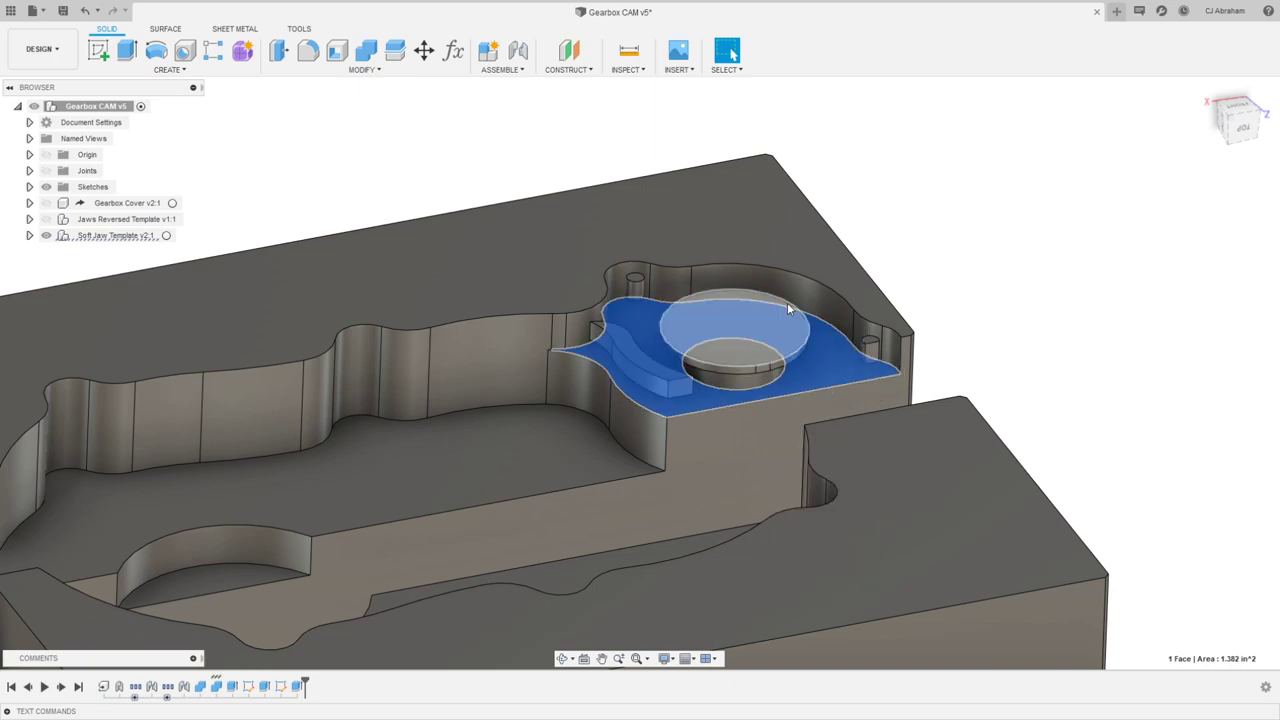
pyautogui.click(970, 199)
pyautogui.click(817, 358)
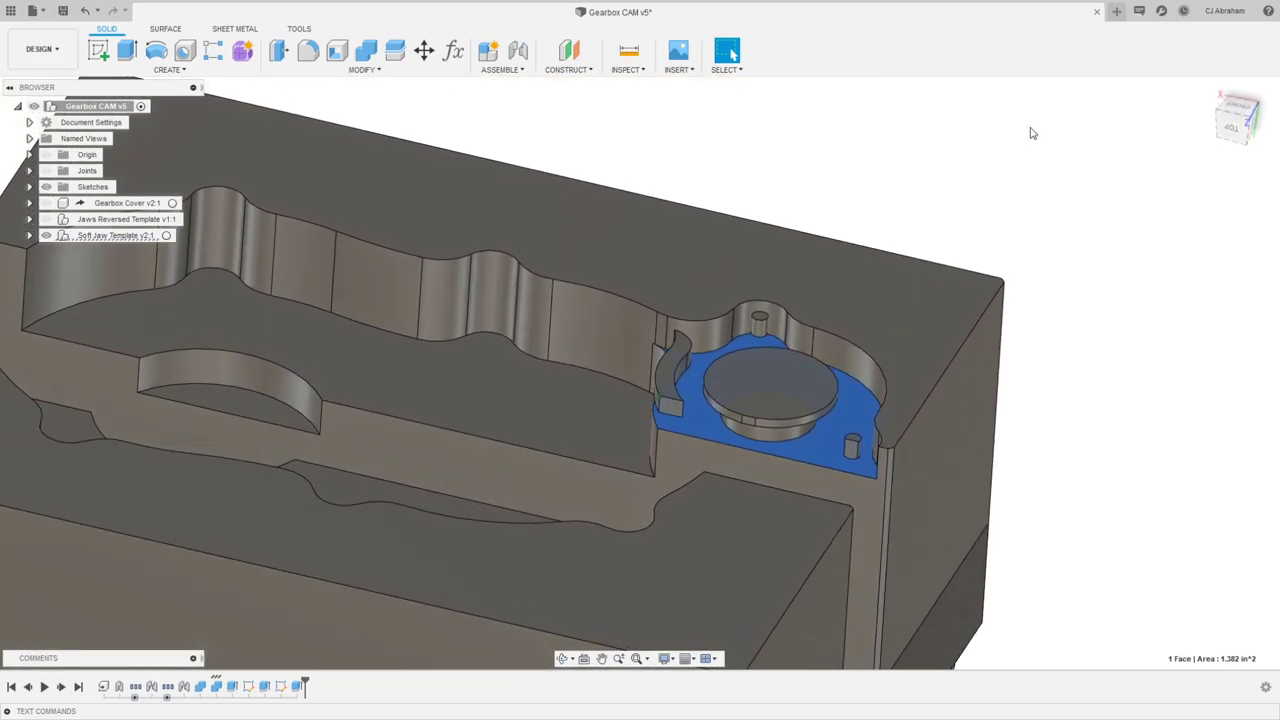
pyautogui.press('e')
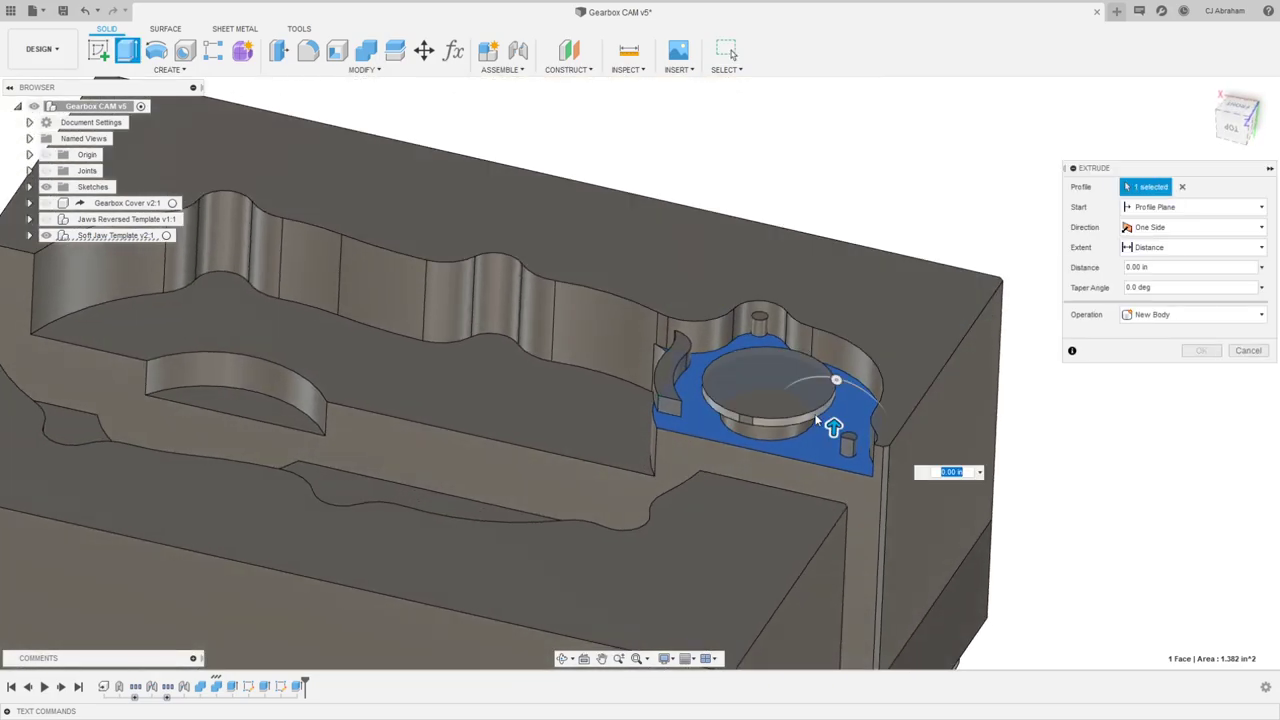
pyautogui.moveTo(829, 423); pyautogui.dragTo(840, 287)
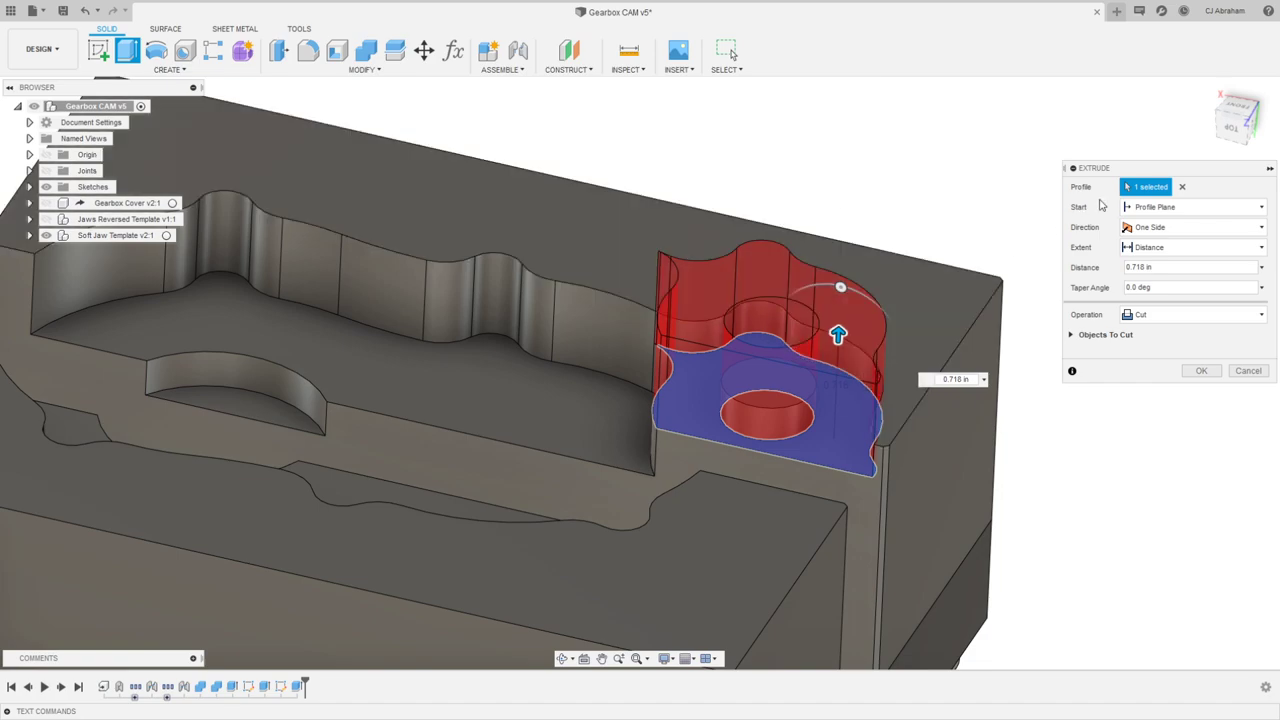
pyautogui.keyDown('ctrl'); pyautogui.click(771, 424); pyautogui.keyUp('ctrl')
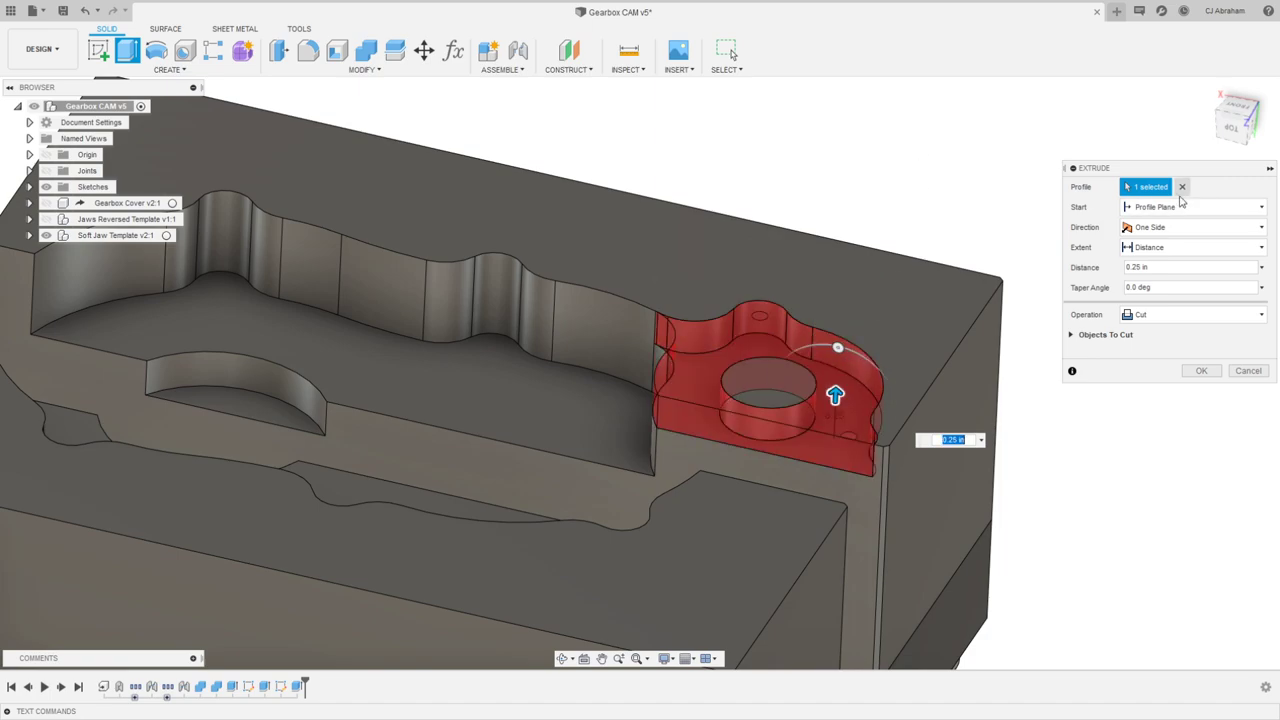
pyautogui.click(1181, 187)
pyautogui.keyDown('shift'); pyautogui.moveTo(915, 311); pyautogui.dragTo(651, 451, button='middle'); pyautogui.keyUp('shift')
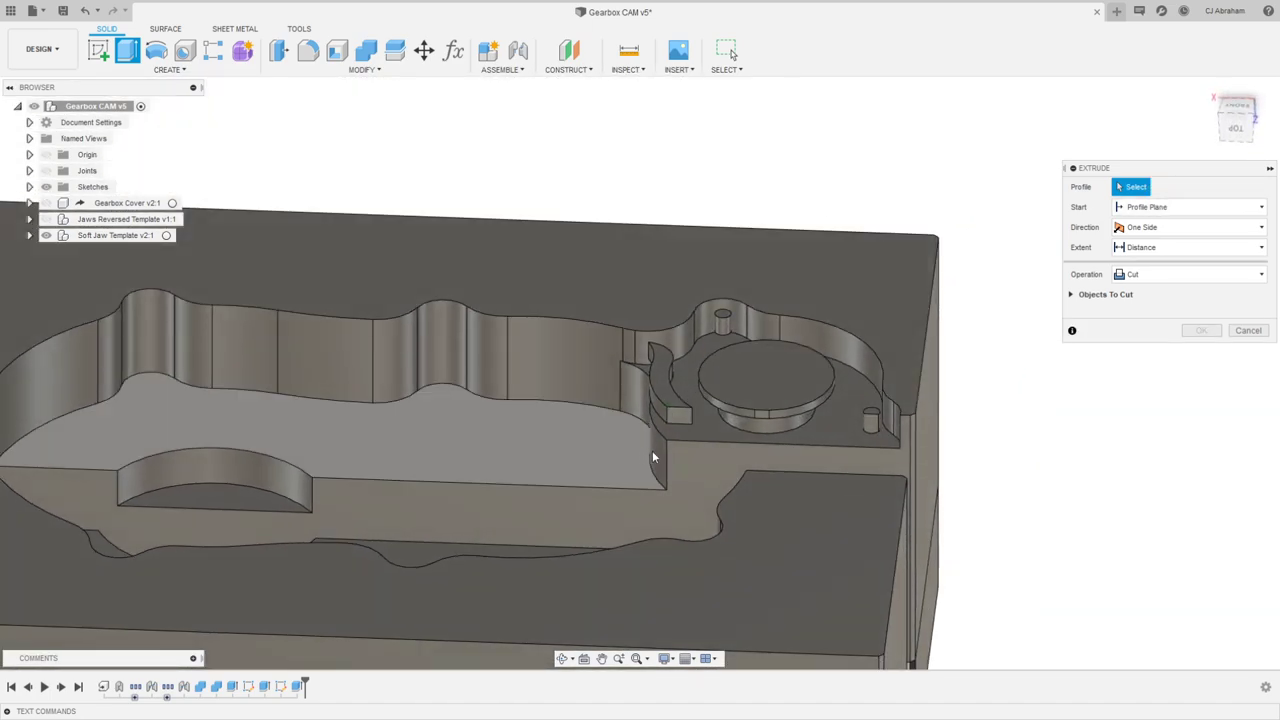
pyautogui.click(1250, 333)
# Step: Create a sketch on the raised pocket floor face beneath the round island in the soft jaw
pyautogui.keyDown('shift'); pyautogui.moveTo(1086, 200); pyautogui.dragTo(866, 386, button='middle'); pyautogui.keyUp('shift')
pyautogui.rightClick(857, 388)
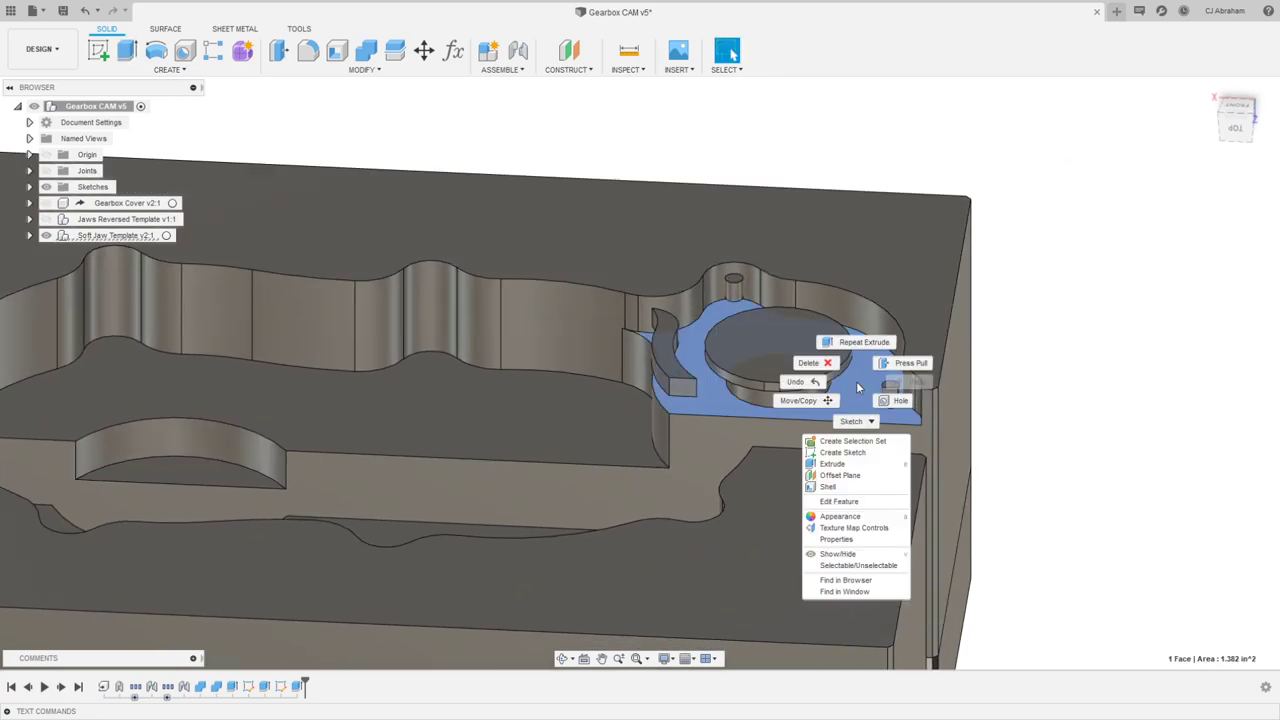
pyautogui.click(842, 452)
# Step: Cut away the round island and small leftovers by extruding the raised floor and inner circle profiles To Object, up to the jaw's top face
pyautogui.press('e')
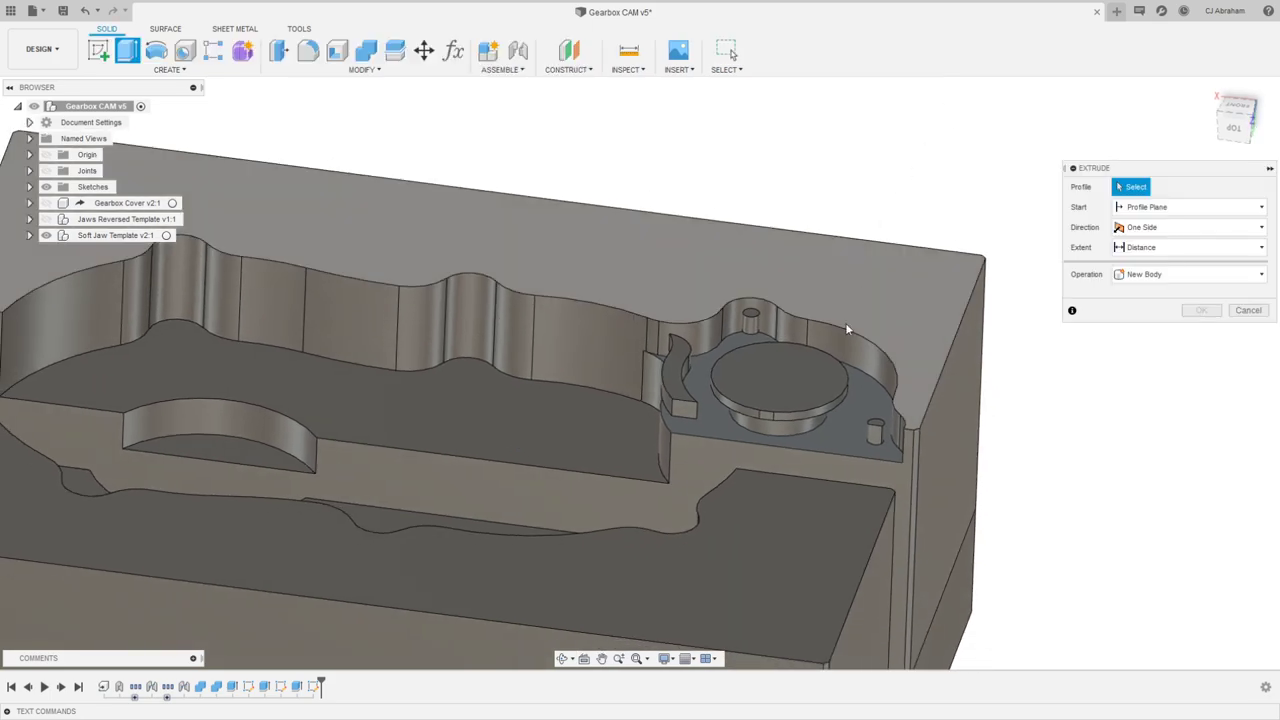
pyautogui.click(789, 427)
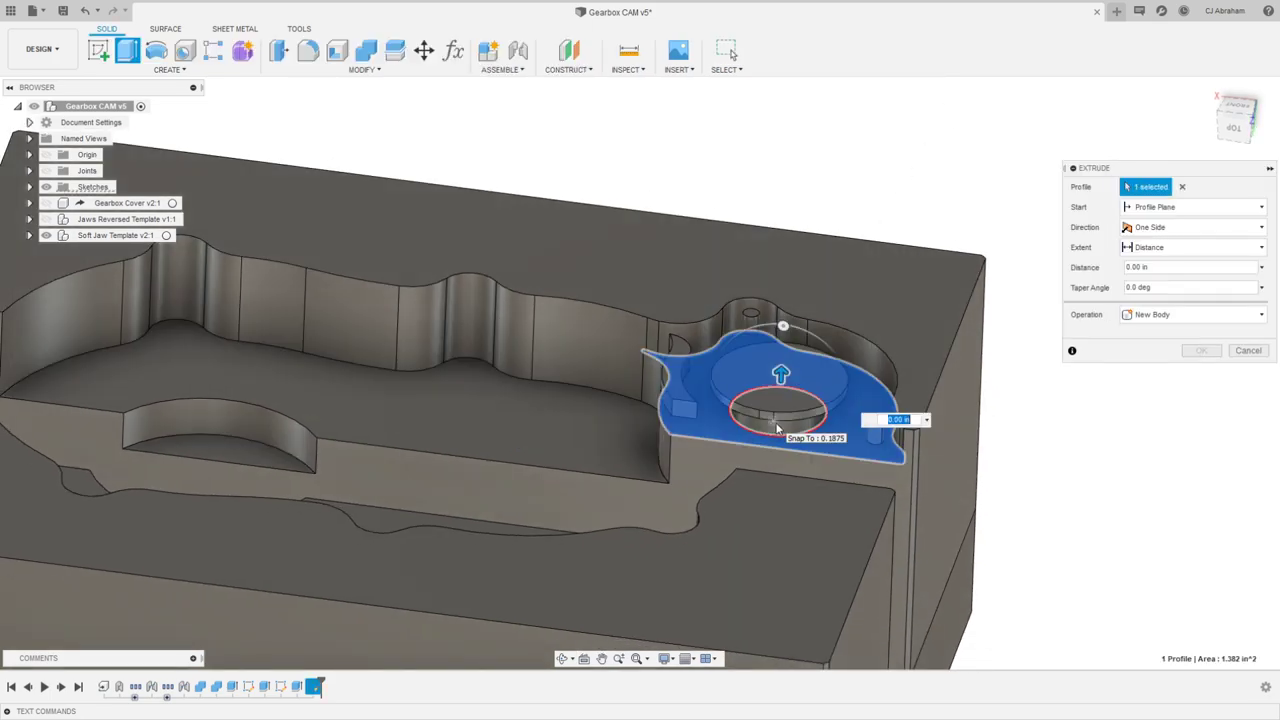
pyautogui.click(782, 431)
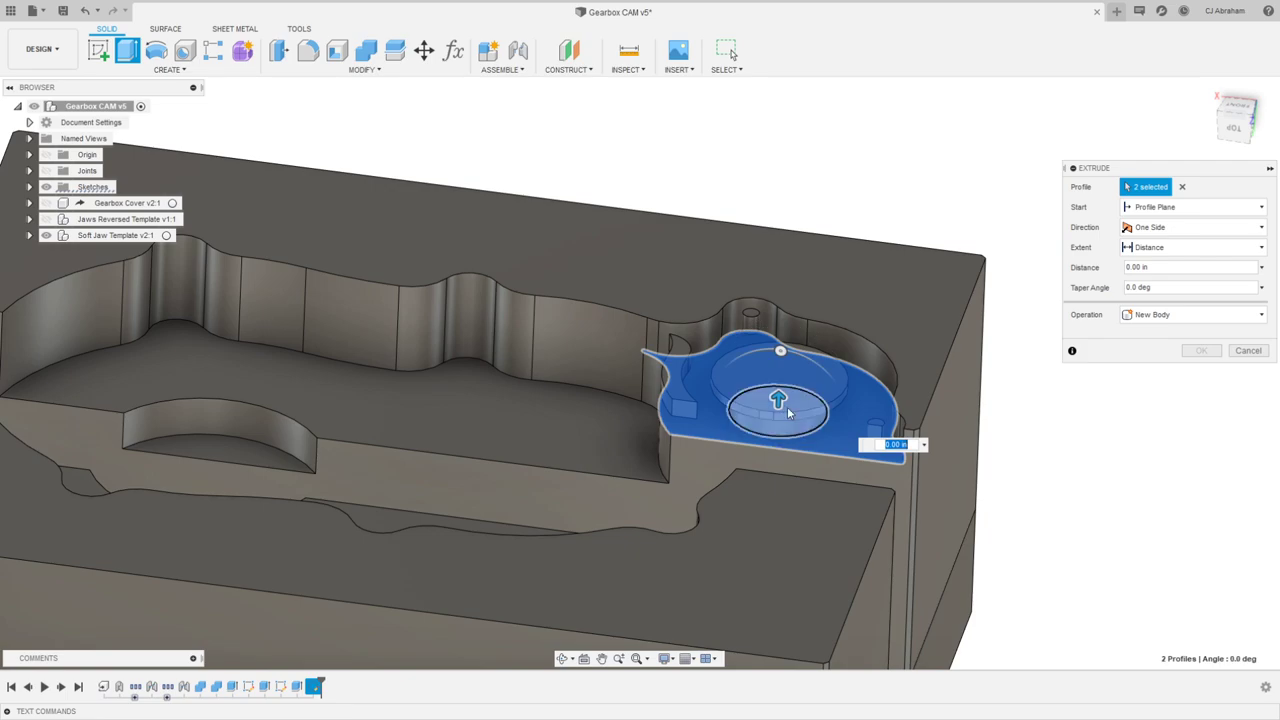
pyautogui.moveTo(780, 398); pyautogui.dragTo(781, 329)
pyautogui.click(1143, 246)
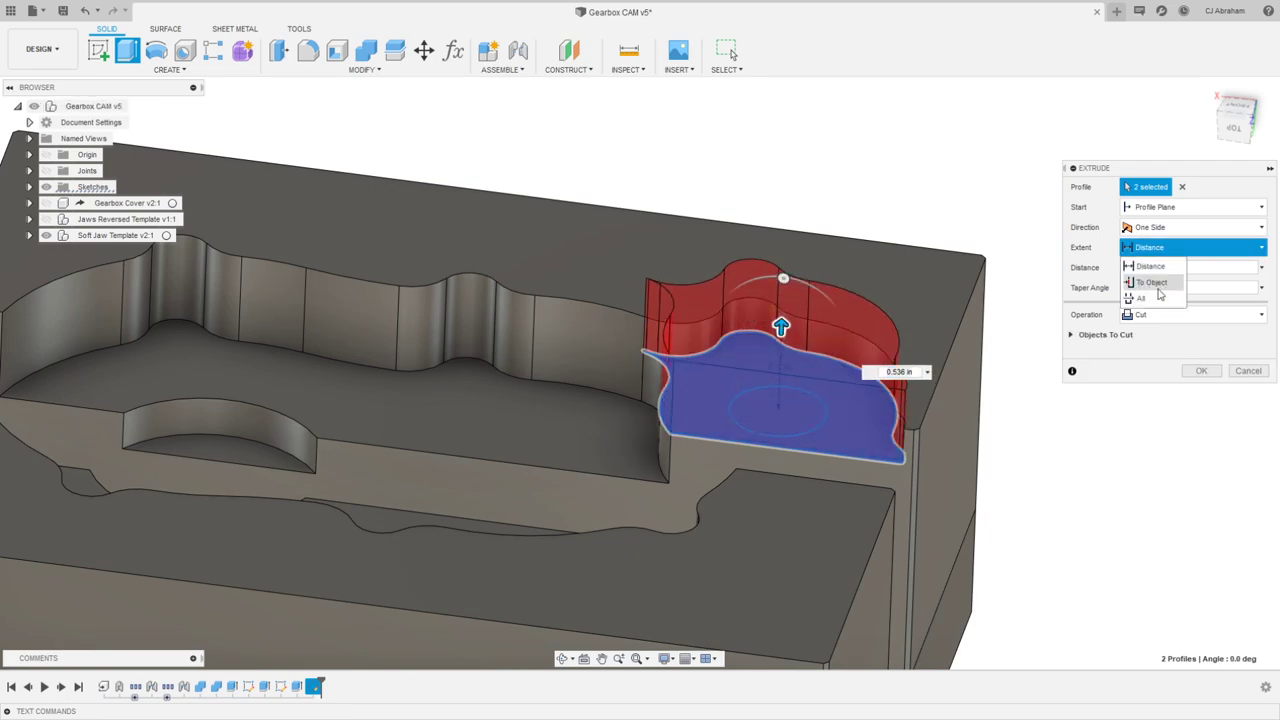
pyautogui.click(1150, 290)
pyautogui.click(921, 295)
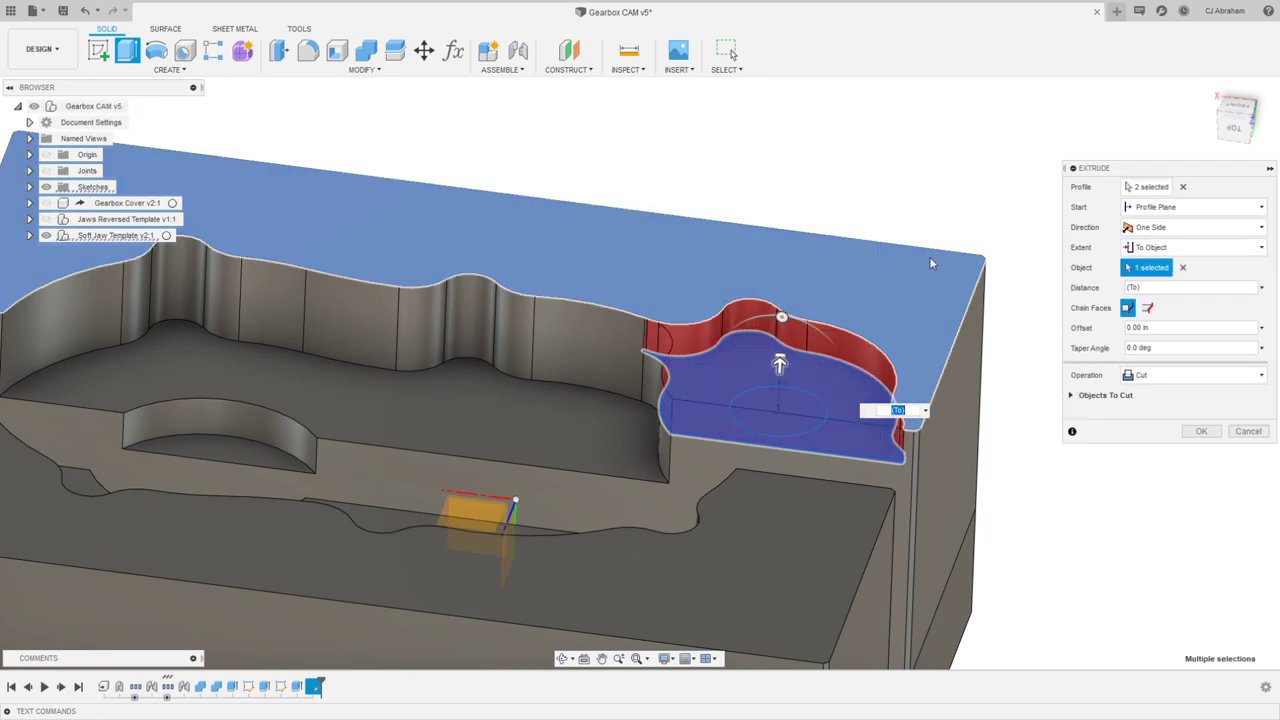
pyautogui.click(1202, 434)
# Step: Show the Gearbox Cover component to check how it seats in the two soft jaws
pyautogui.scroll(-3, 1027, 262)
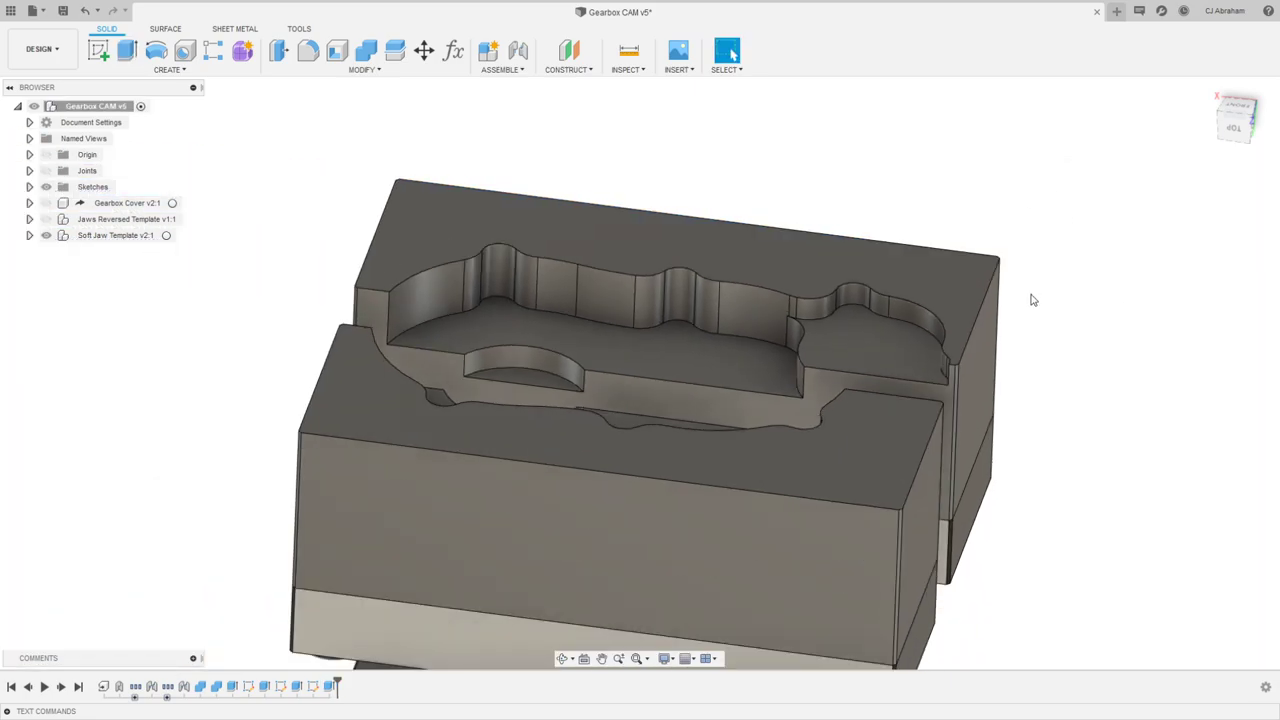
pyautogui.keyDown('shift'); pyautogui.moveTo(1023, 251); pyautogui.dragTo(1040, 237, button='middle'); pyautogui.keyUp('shift')
pyautogui.moveTo(1174, 248); pyautogui.dragTo(1020, 250, button='middle')
pyautogui.click(46, 203)
pyautogui.keyDown('shift'); pyautogui.moveTo(917, 143); pyautogui.dragTo(1035, 218, button='middle'); pyautogui.keyUp('shift')
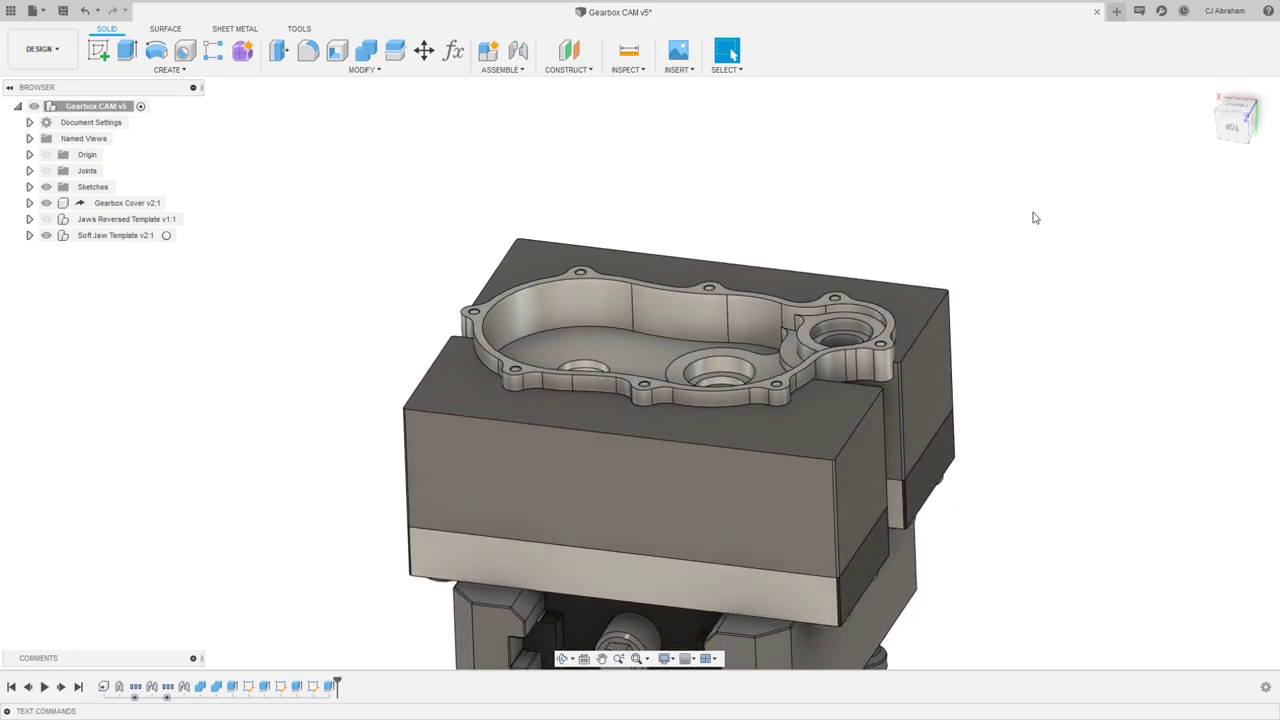
pyautogui.keyDown('shift'); pyautogui.moveTo(1035, 217); pyautogui.dragTo(1020, 254, button='middle'); pyautogui.keyUp('shift')
# Step: Examine the fit between the Gearbox Cover's outer contour and the jaw pocket wall, especially around the bolt boss at the jaw's edge
pyautogui.scroll(3, 895, 238)
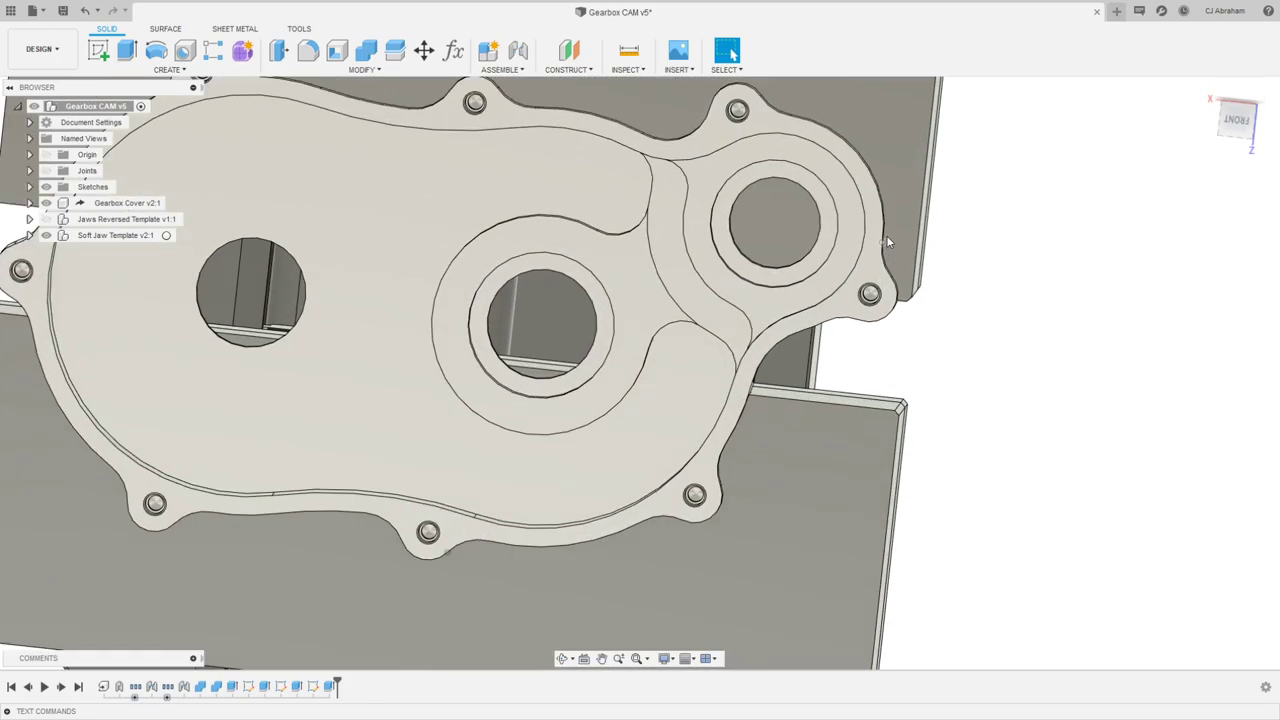
pyautogui.scroll(8, 886, 240)
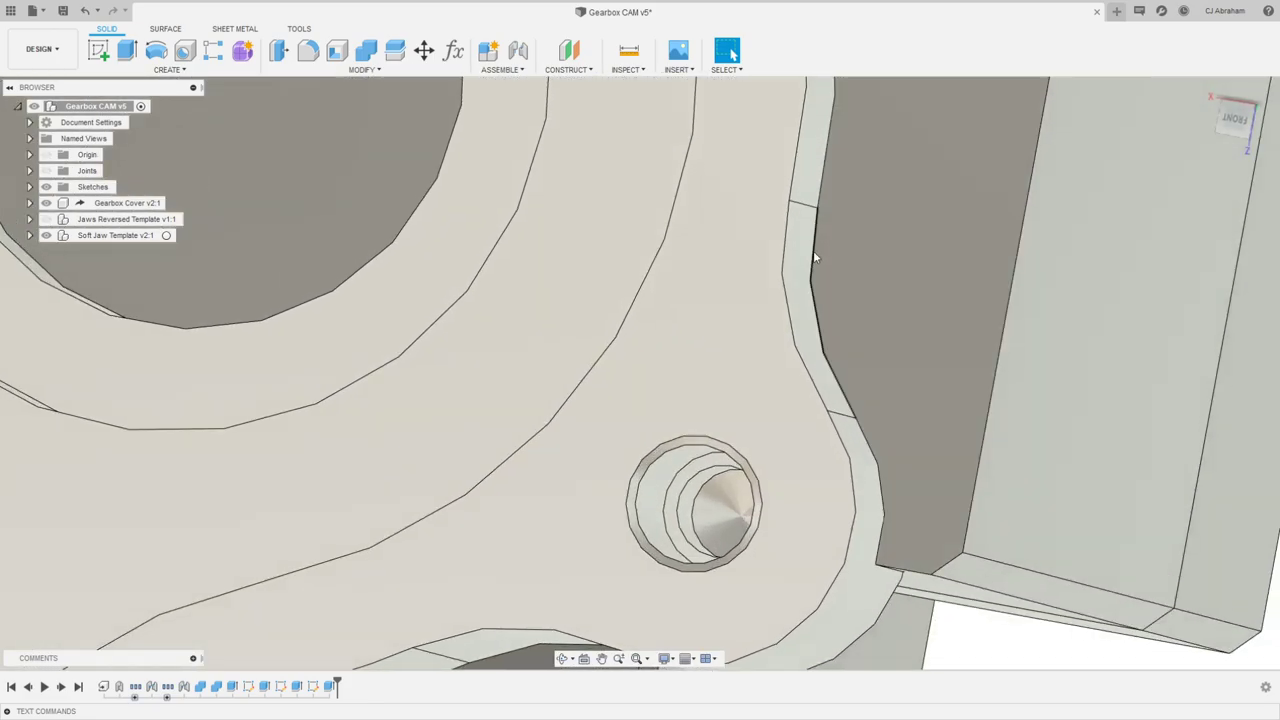
pyautogui.scroll(-6, 830, 280)
pyautogui.scroll(2, 844, 301)
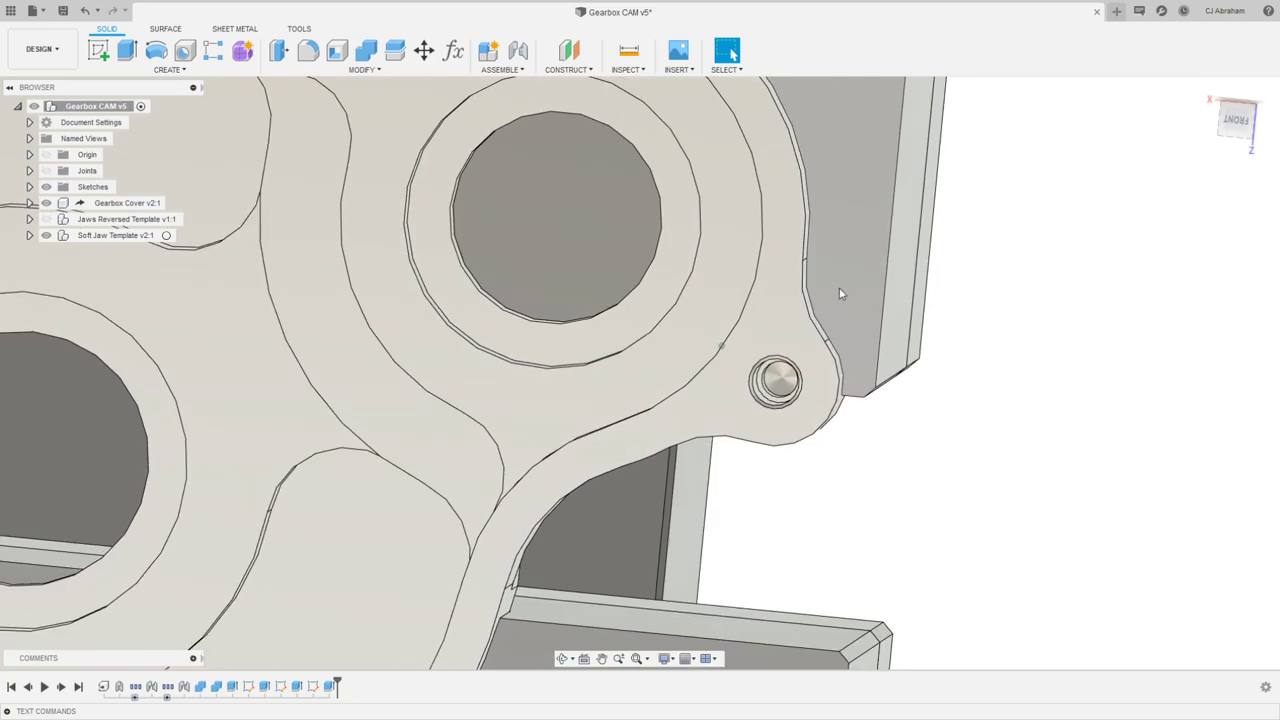
pyautogui.scroll(5, 826, 271)
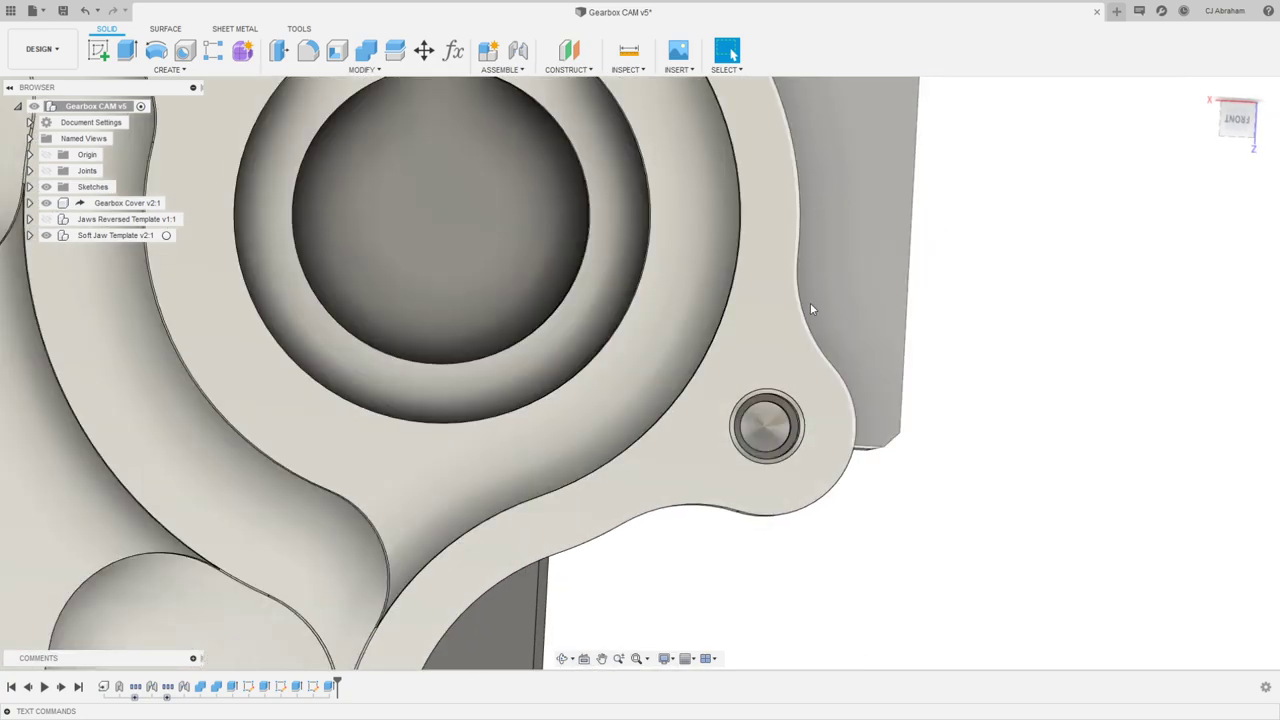
pyautogui.scroll(-3, 820, 327)
pyautogui.scroll(6, 860, 430)
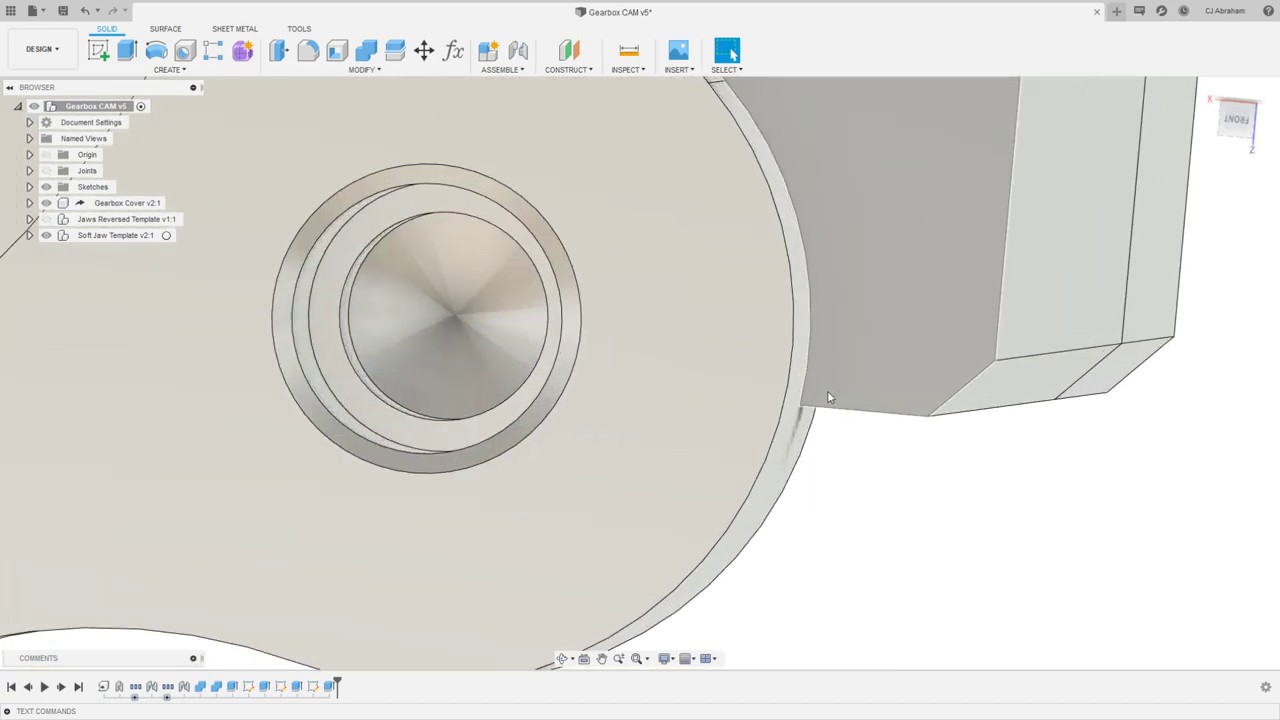
pyautogui.scroll(-2, 815, 394)
pyautogui.scroll(2, 820, 386)
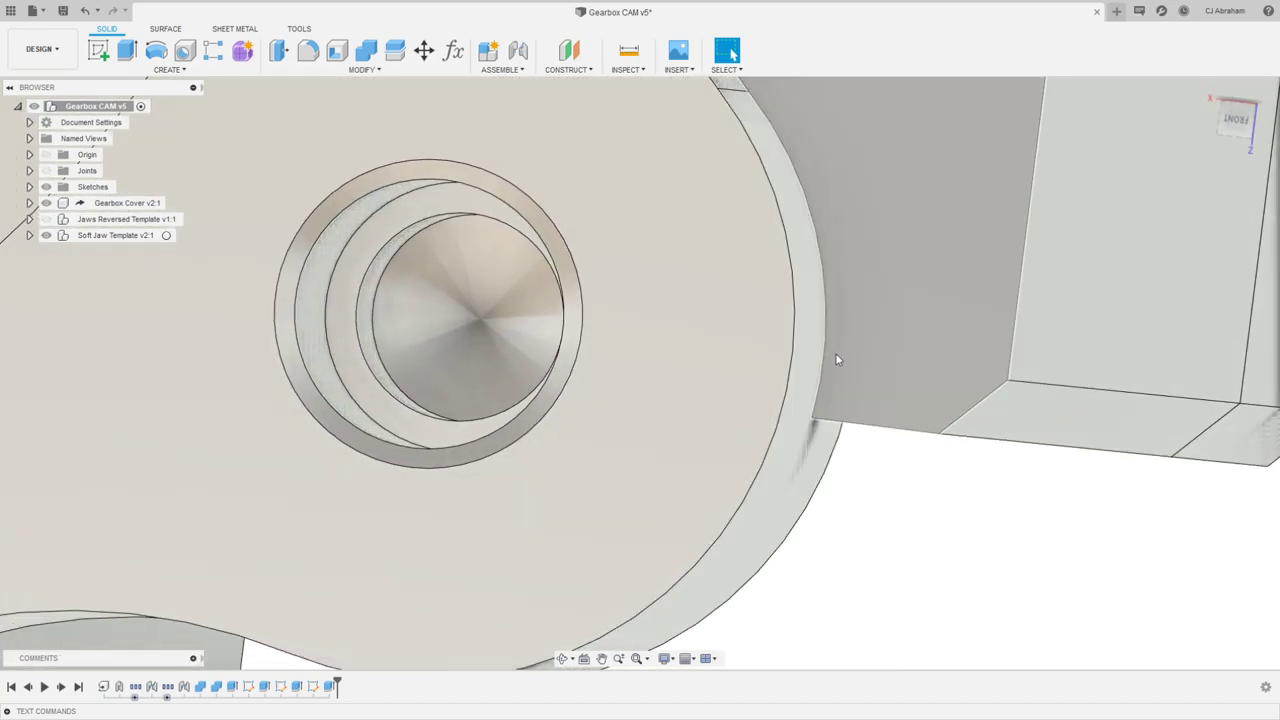
pyautogui.scroll(-1, 825, 356)
pyautogui.scroll(-4, 852, 369)
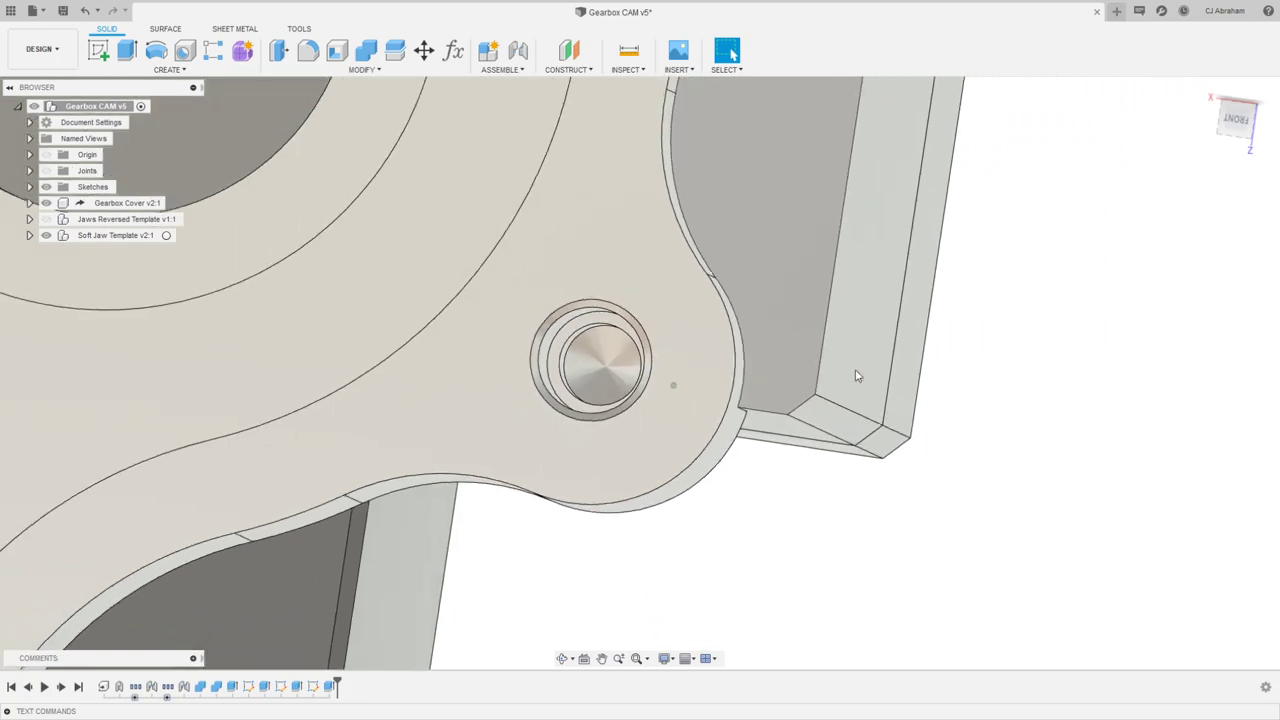
pyautogui.scroll(-8, 856, 376)
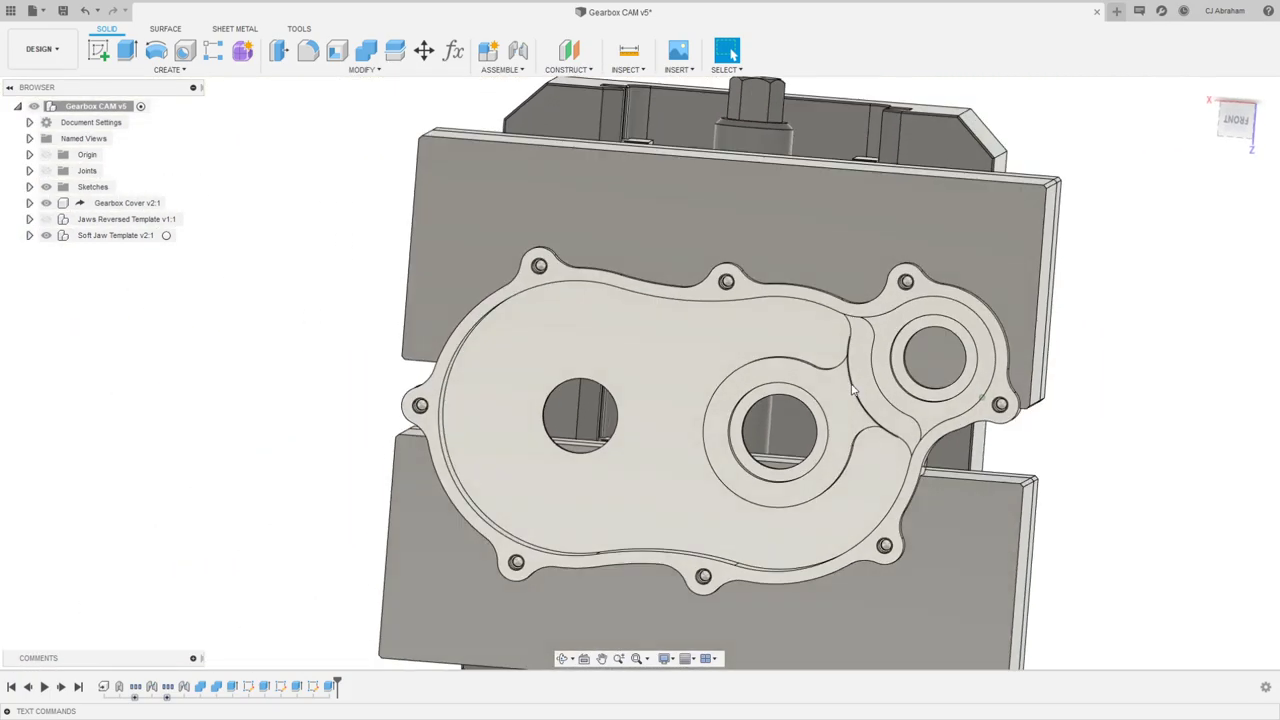
pyautogui.scroll(-2, 853, 390)
pyautogui.keyDown('shift'); pyautogui.moveTo(1049, 417); pyautogui.dragTo(1058, 407, button='middle'); pyautogui.keyUp('shift')
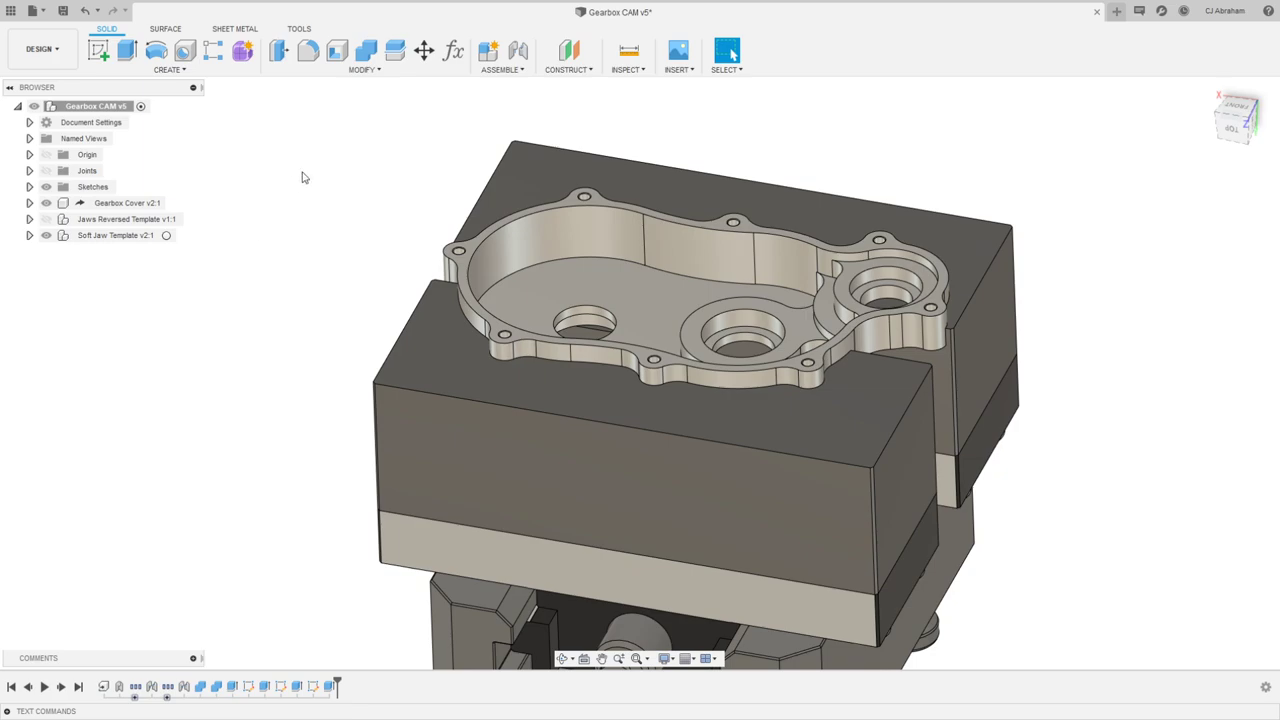
pyautogui.scroll(1, 304, 177)
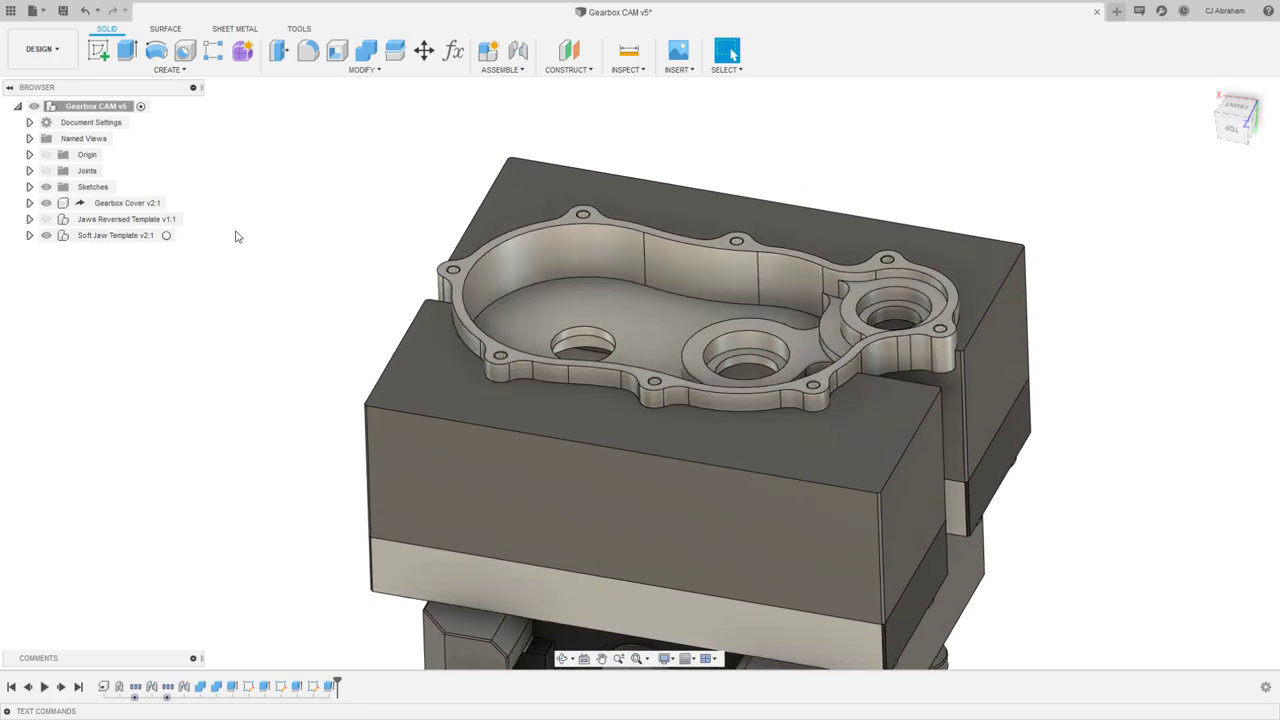
pyautogui.scroll(1, 346, 203)
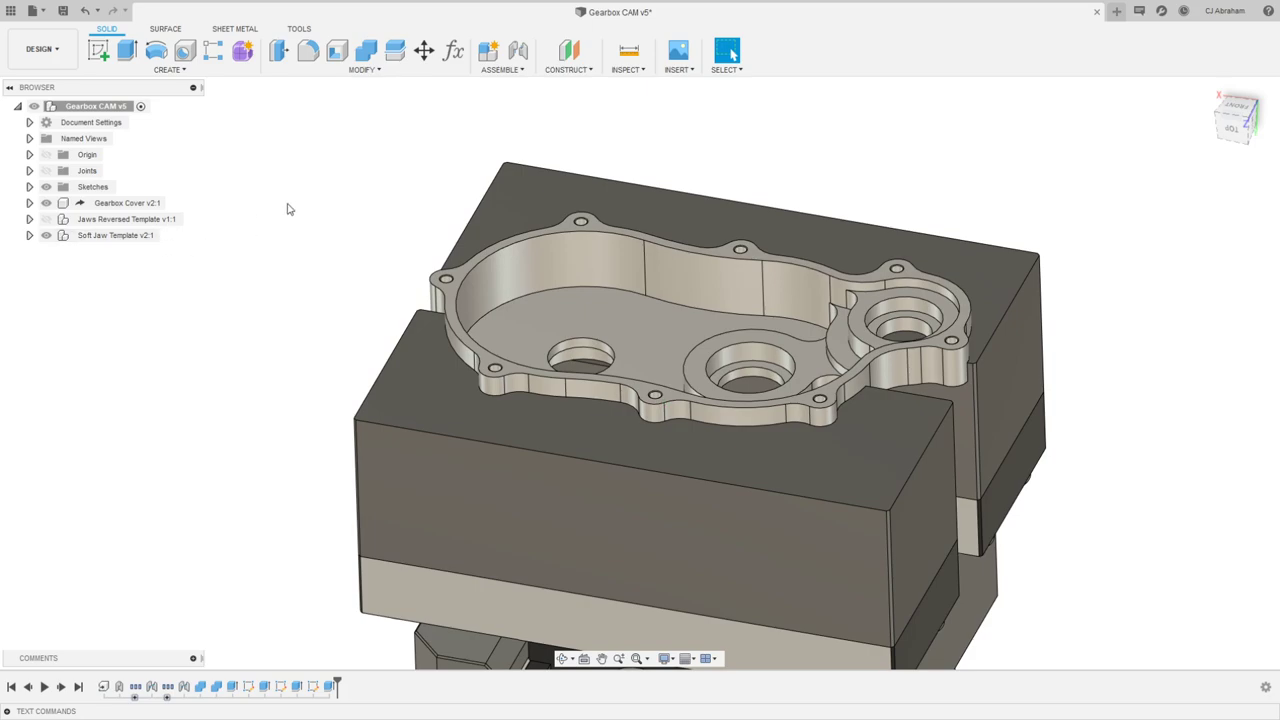
# Step: Hide the Gearbox Cover component and review the cleared pockets in both soft jaws
pyautogui.click(46, 203)
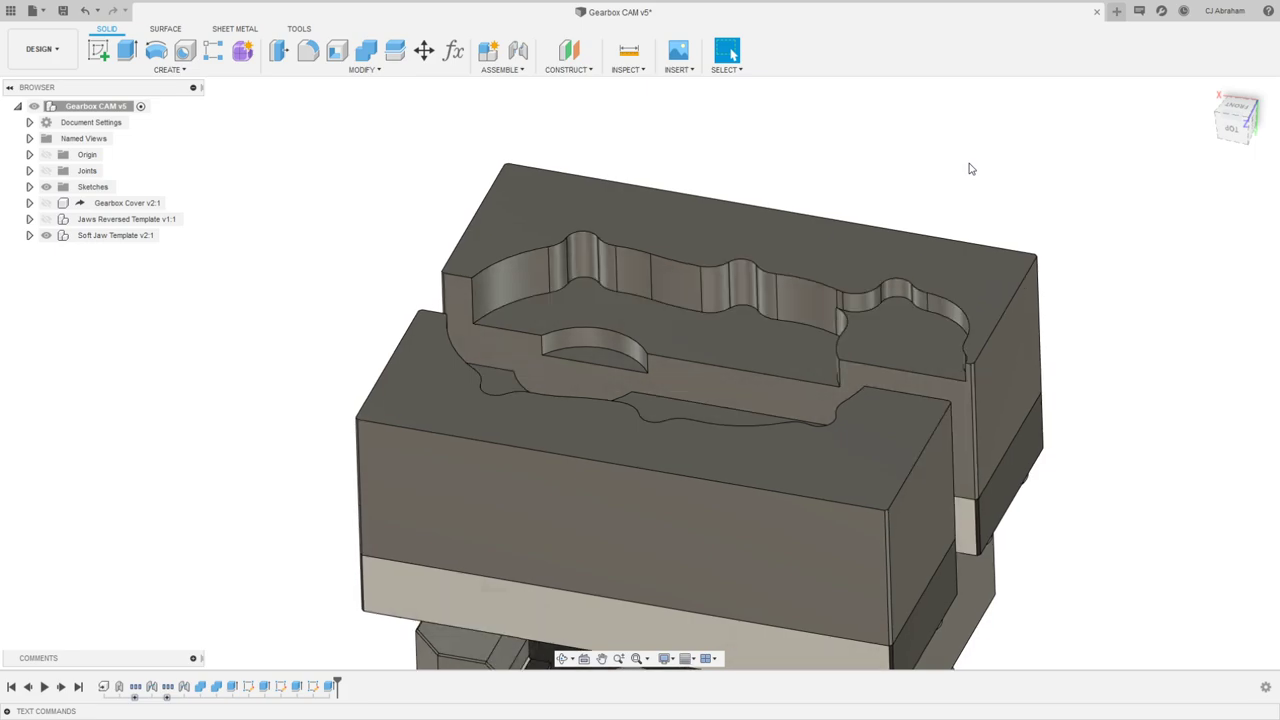
pyautogui.moveTo(862, 168)
pyautogui.keyDown('shift'); pyautogui.mouseDown(button='middle')
pyautogui.moveTo(1023, 231)
pyautogui.moveTo(1029, 206)
pyautogui.moveTo(1009, 236)
pyautogui.mouseUp(button='middle'); pyautogui.keyUp('shift')
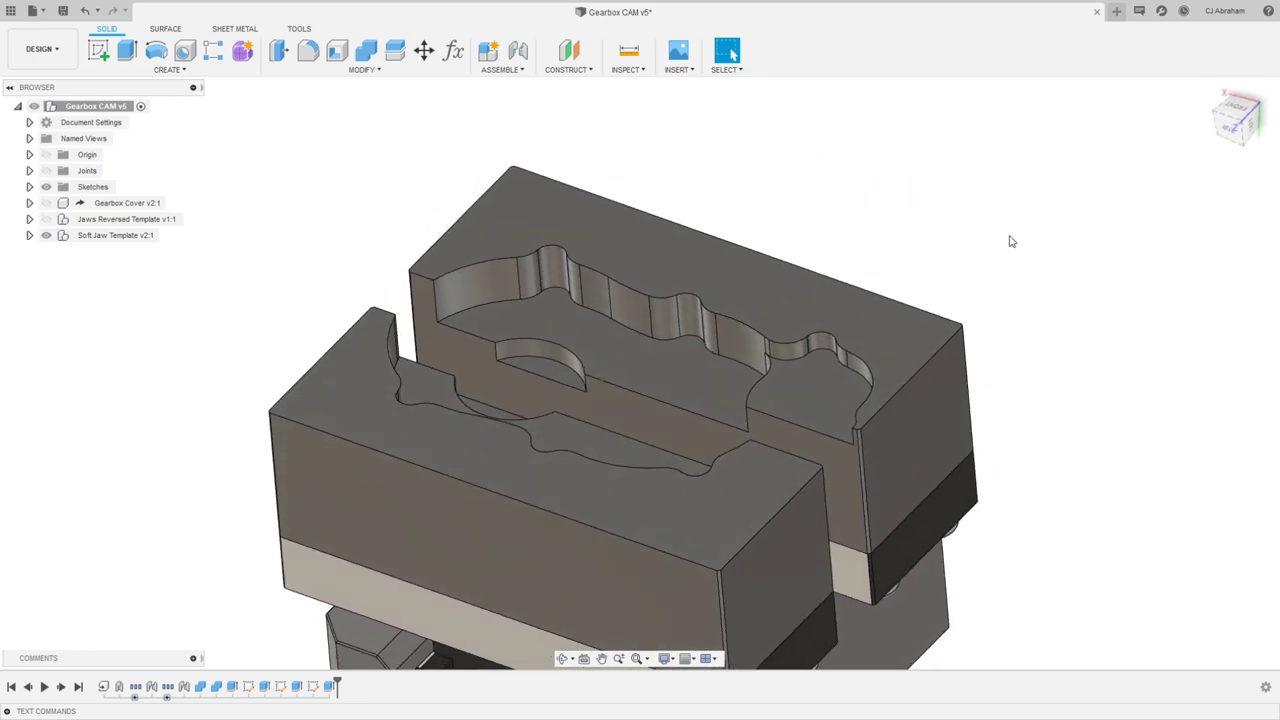
pyautogui.scroll(-3, 1010, 241)
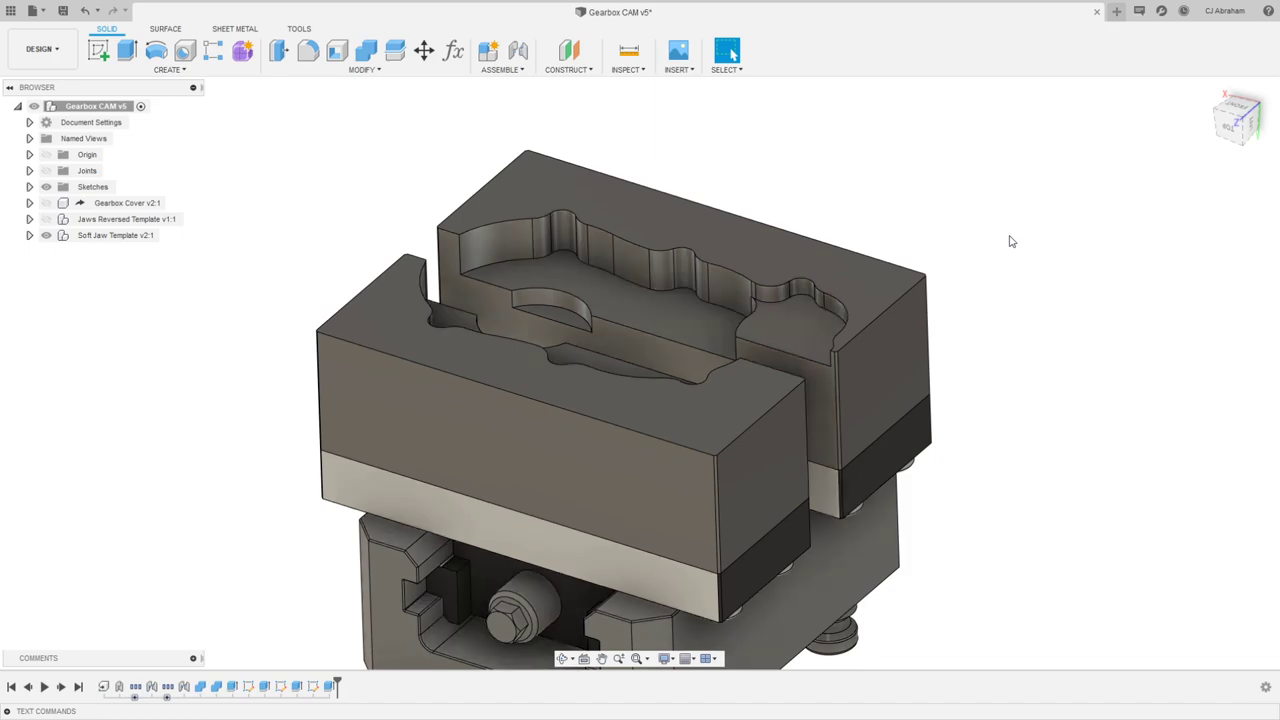
pyautogui.keyDown('shift'); pyautogui.moveTo(1010, 241); pyautogui.dragTo(1010, 241, button='middle'); pyautogui.keyUp('shift')
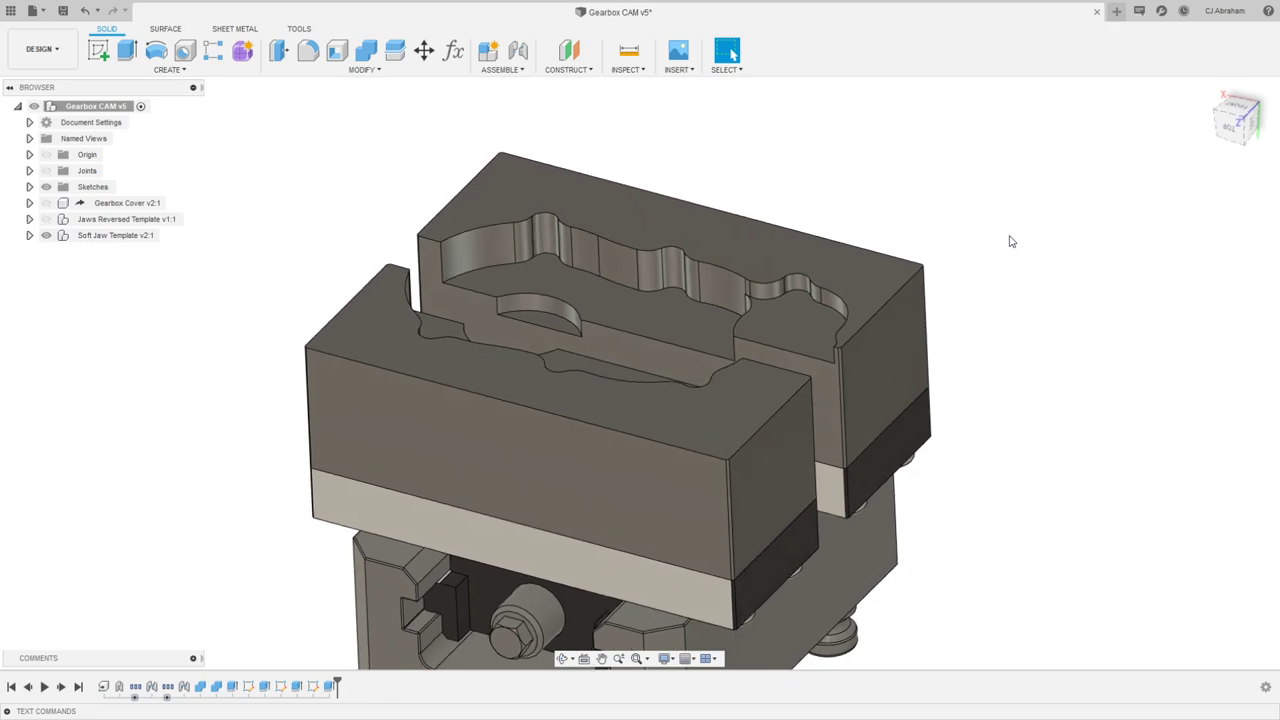
pyautogui.scroll(1, 1010, 241)
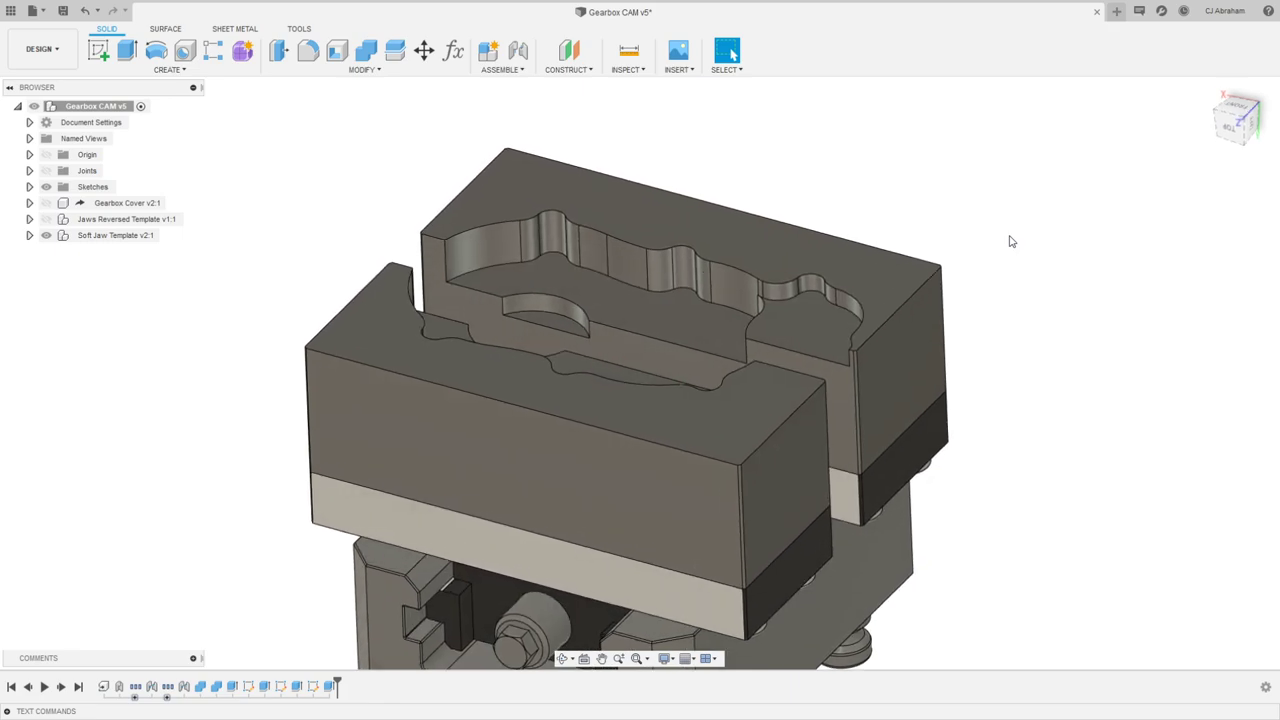
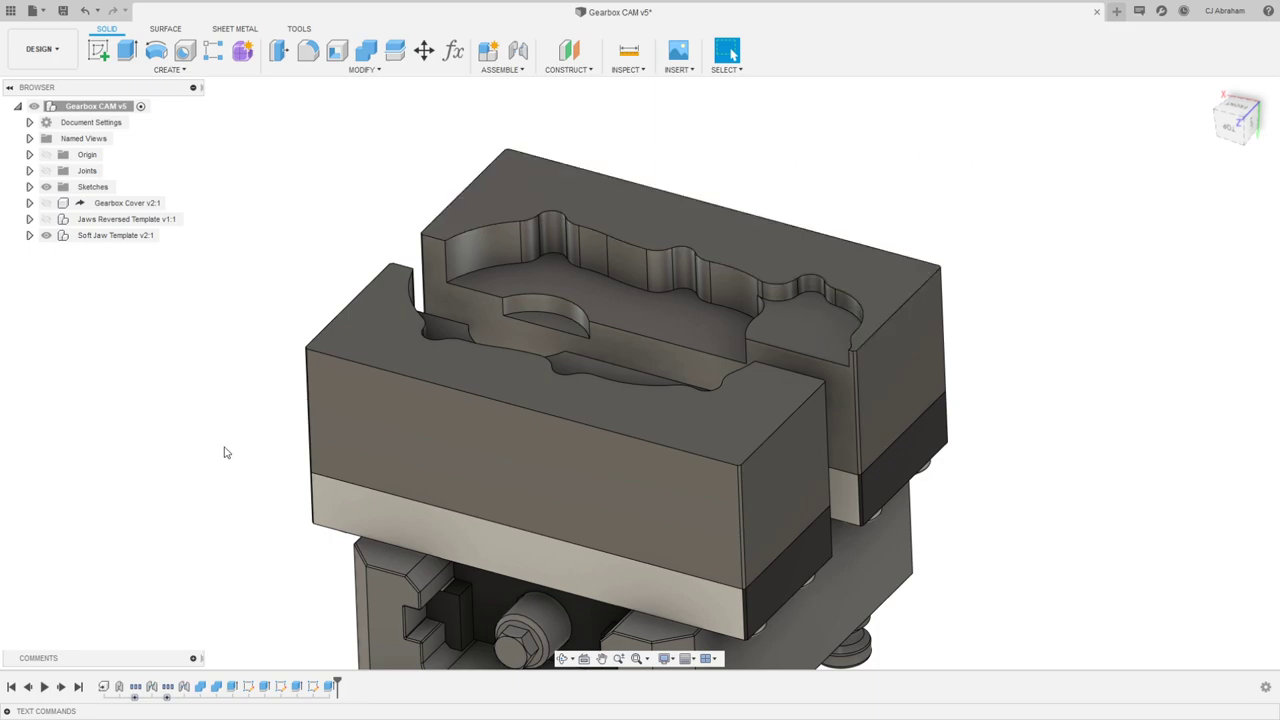
# Step: Set the jawSpacing parameter to 1.75 in and recompute the whole design
pyautogui.click(453, 50)
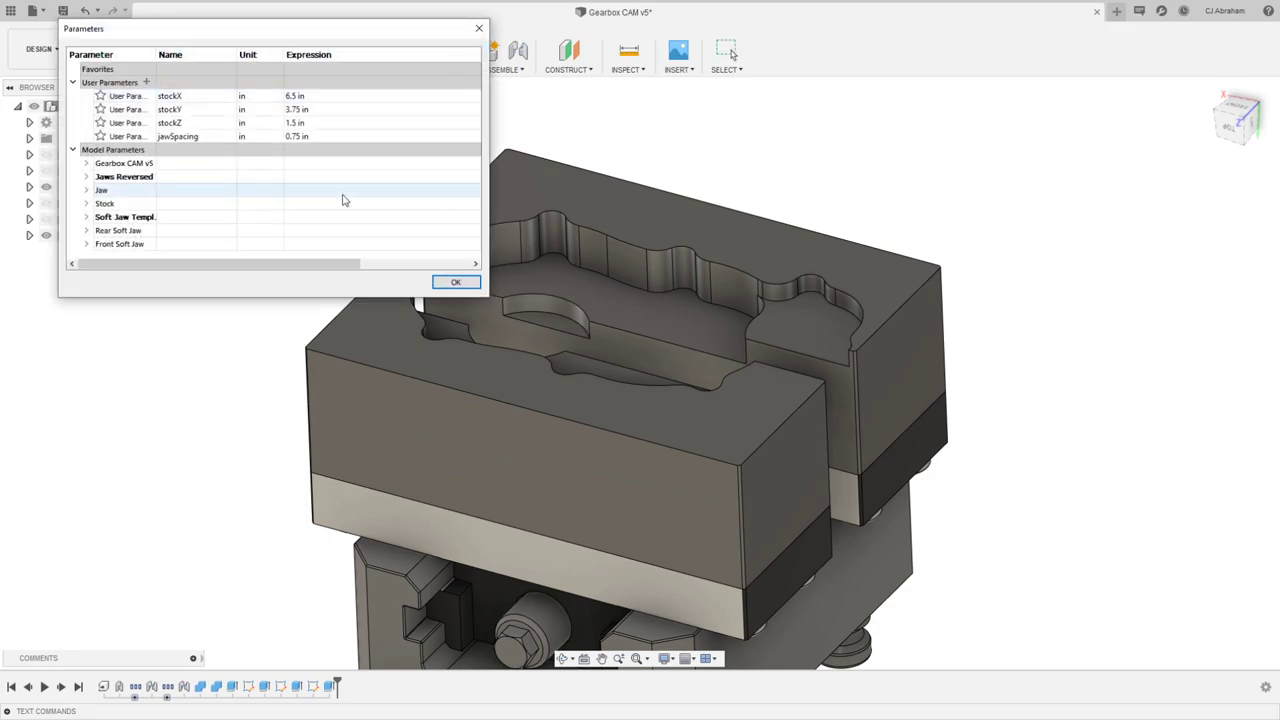
pyautogui.click(368, 136)
pyautogui.write('1.7')
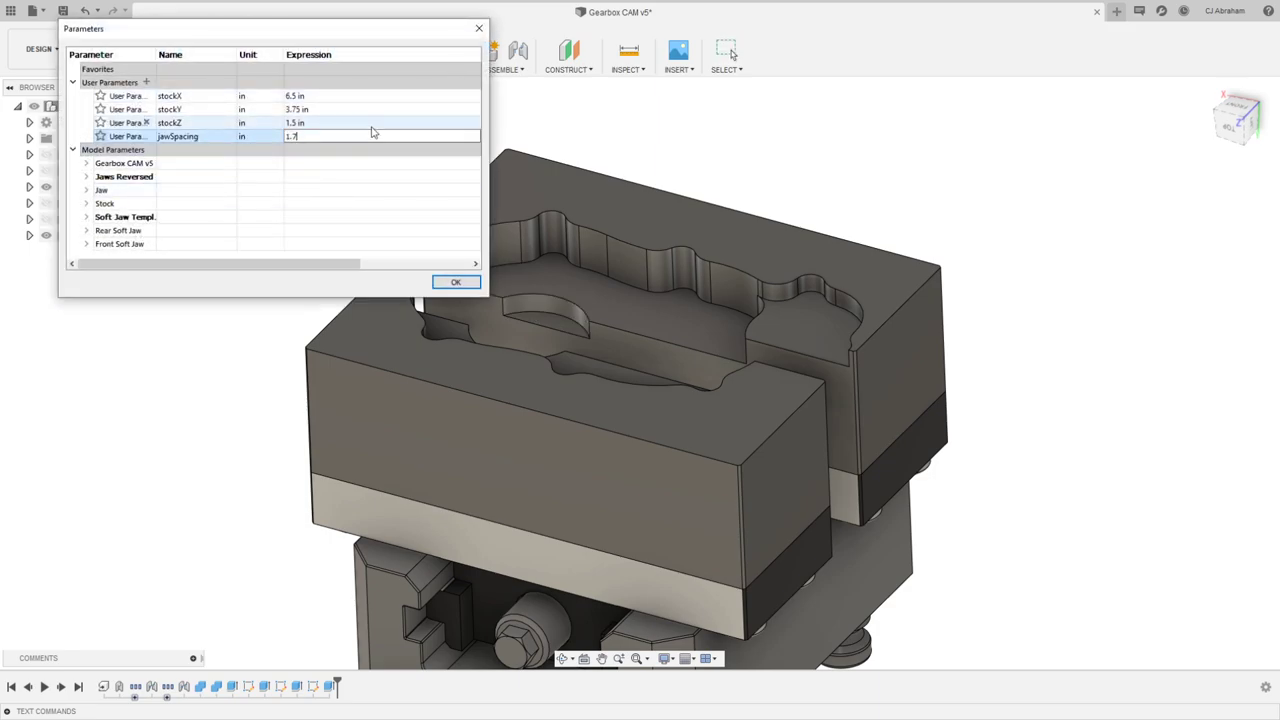
pyautogui.write('5')
pyautogui.press('Return')
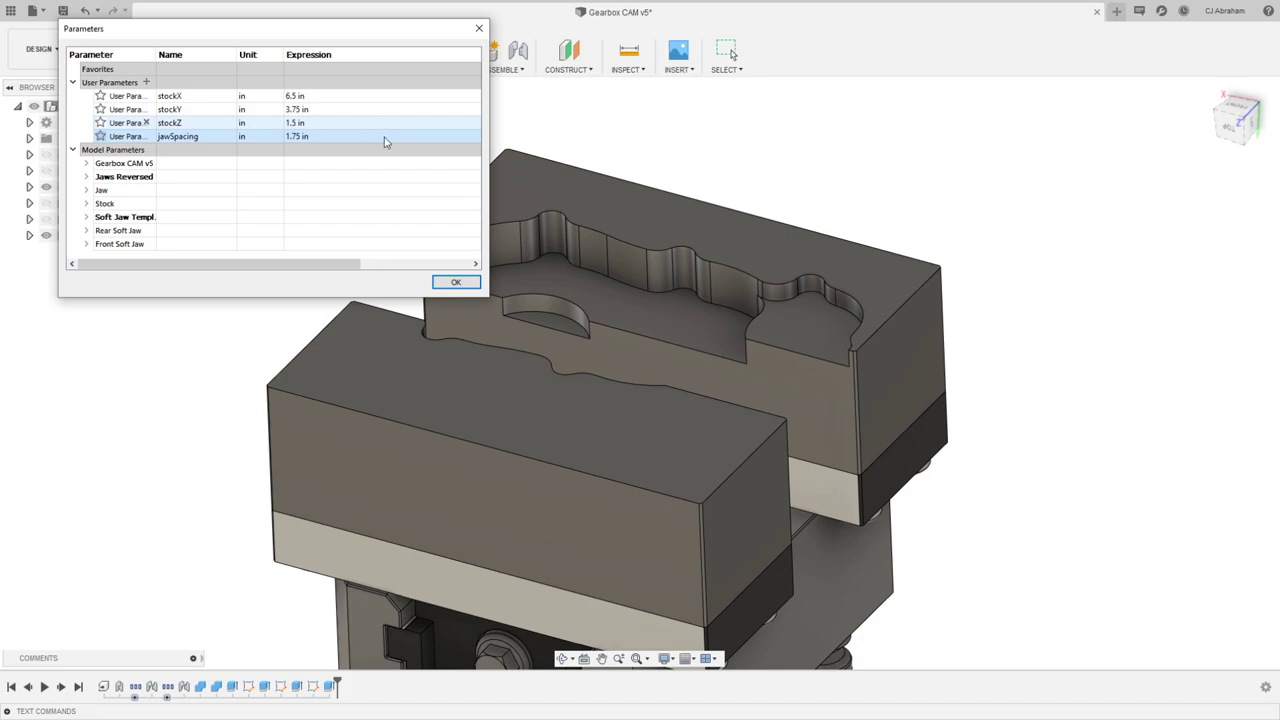
pyautogui.click(456, 282)
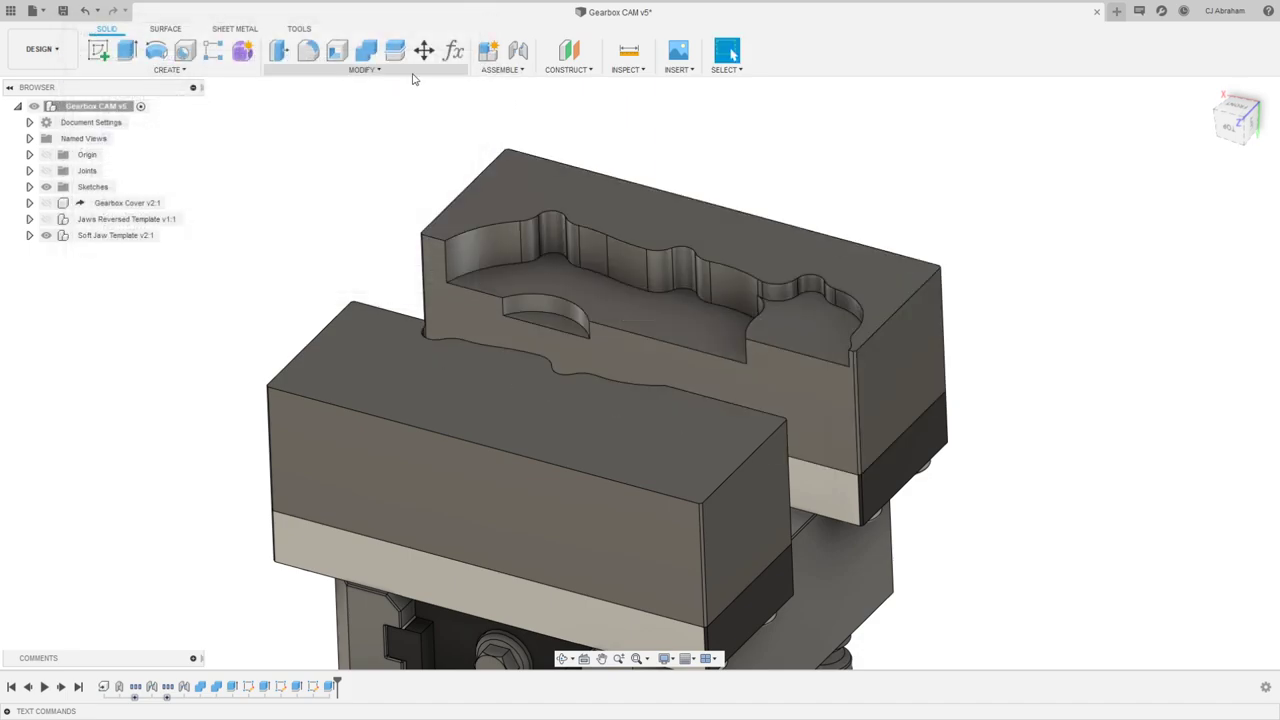
pyautogui.click(368, 69)
pyautogui.click(300, 397)
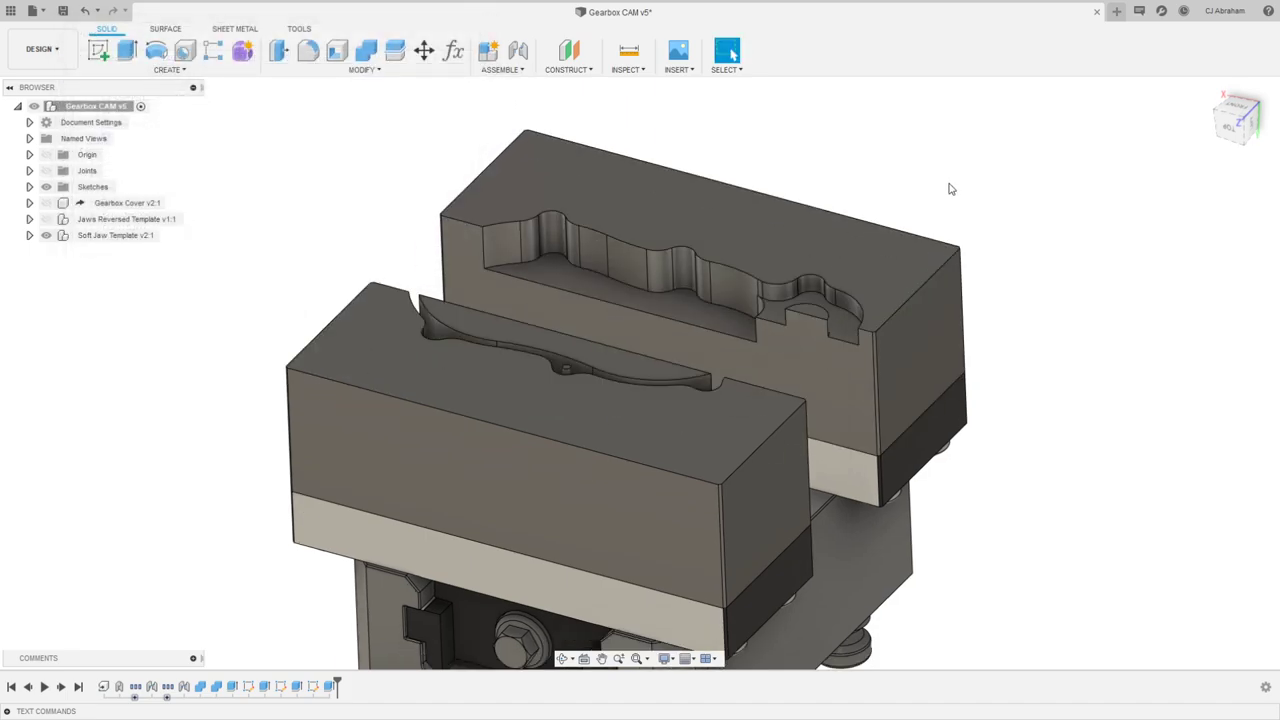
# Step: Examine the recomputed pockets in both soft jaws for leftover material and incomplete cuts
pyautogui.keyDown('shift'); pyautogui.moveTo(910, 196); pyautogui.dragTo(667, 285, button='middle'); pyautogui.keyUp('shift')
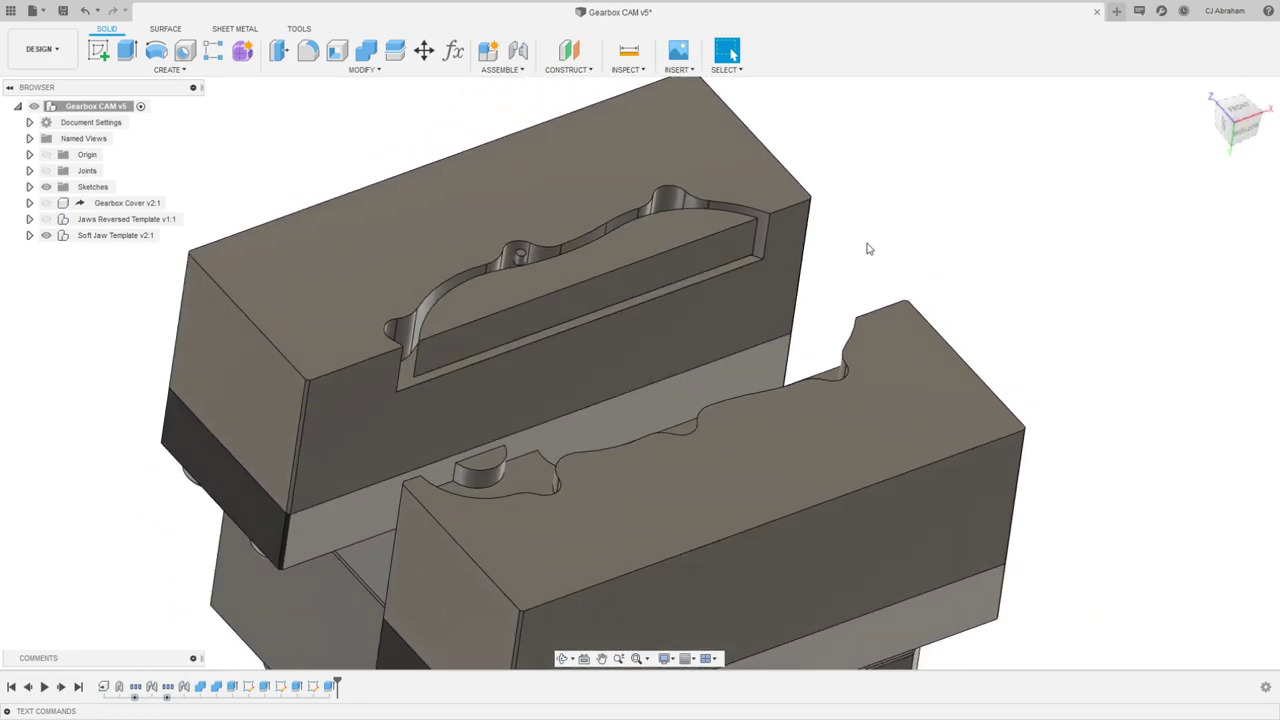
pyautogui.scroll(3, 738, 266)
pyautogui.click(737, 265)
pyautogui.scroll(-3, 738, 265)
pyautogui.click(815, 259)
pyautogui.keyDown('shift'); pyautogui.moveTo(815, 259); pyautogui.dragTo(405, 177, button='middle'); pyautogui.keyUp('shift')
pyautogui.scroll(-2, 405, 177)
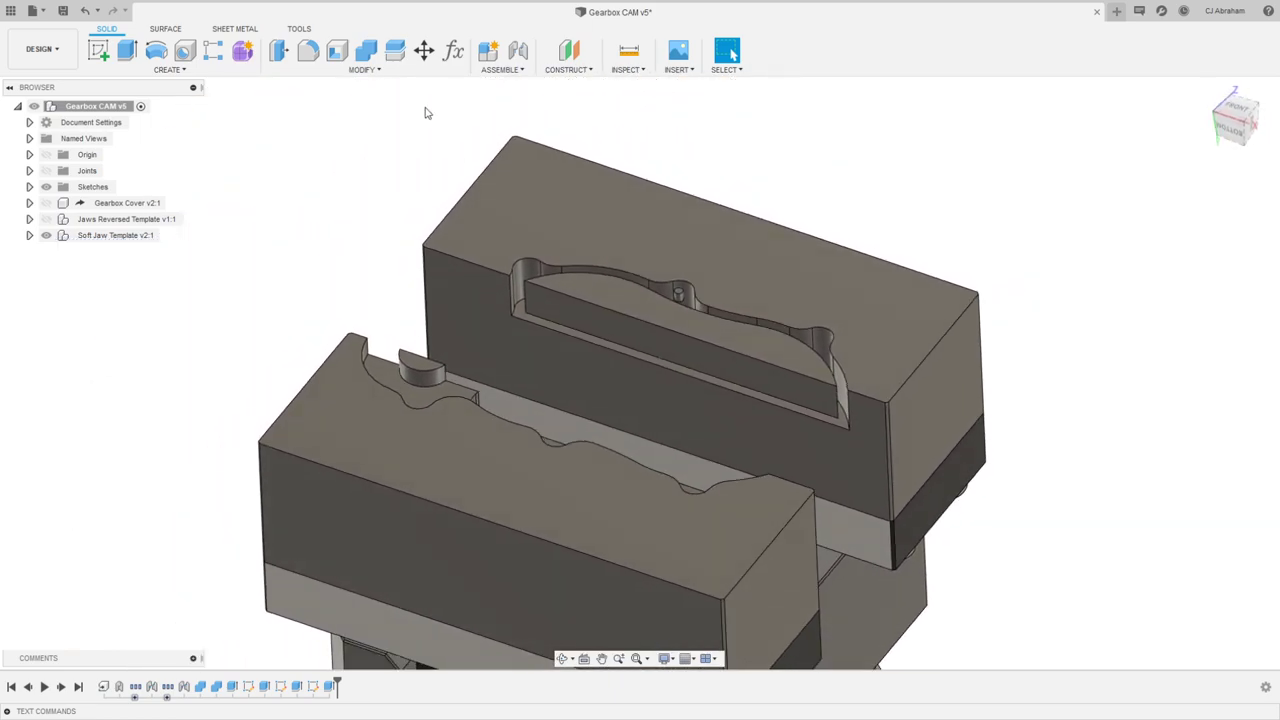
pyautogui.scroll(1, 319, 163)
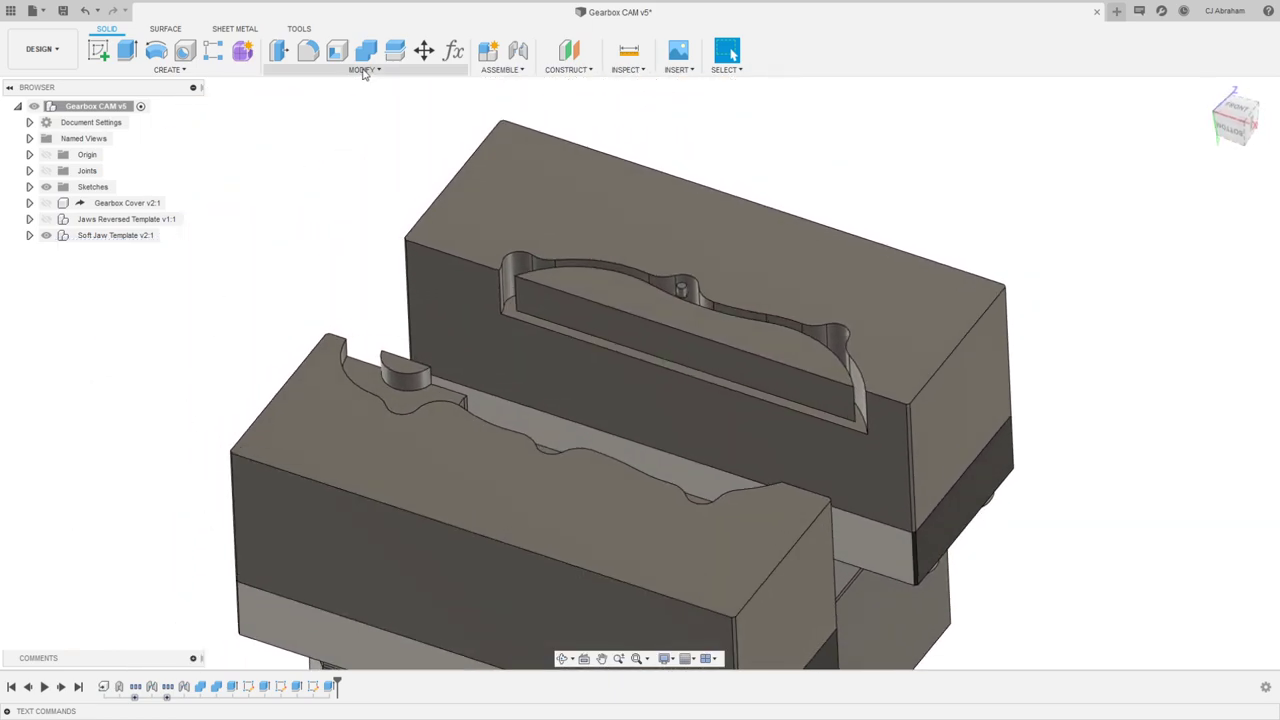
# Step: Set the jawSpacing parameter to 1 in and recompute the whole design
pyautogui.click(364, 70)
pyautogui.click(355, 382)
pyautogui.click(323, 135)
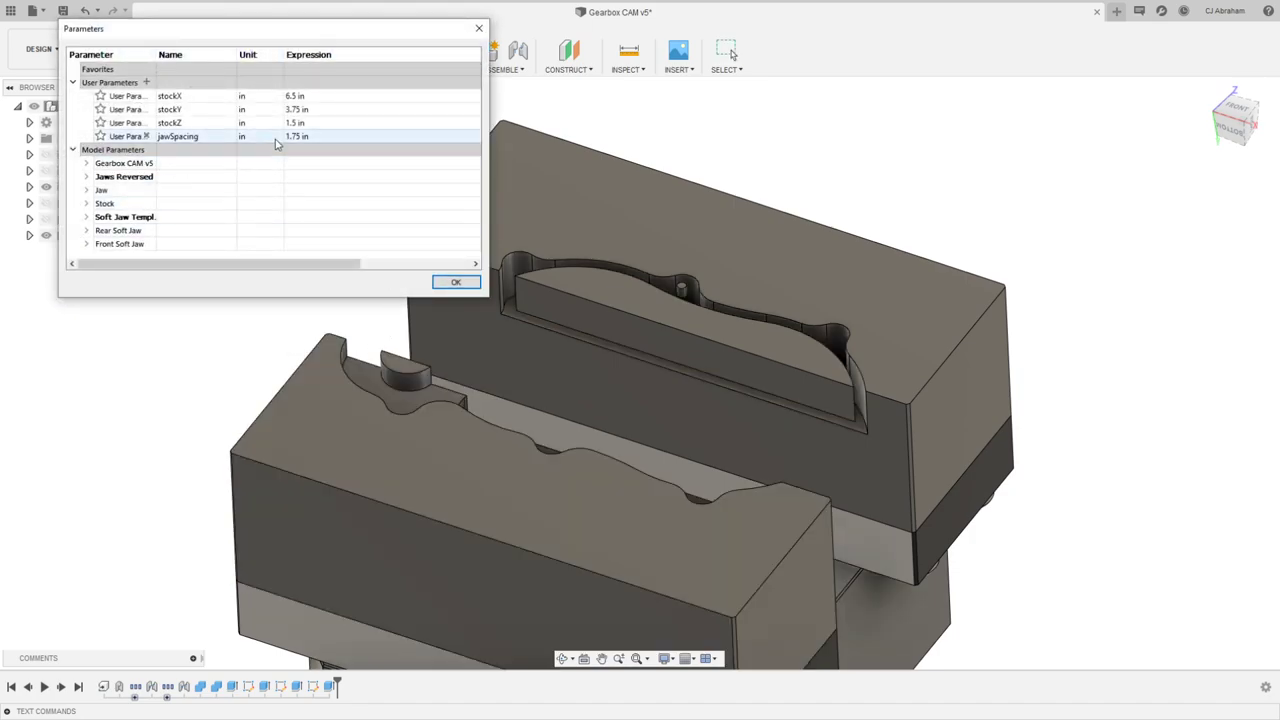
pyautogui.write('.7')
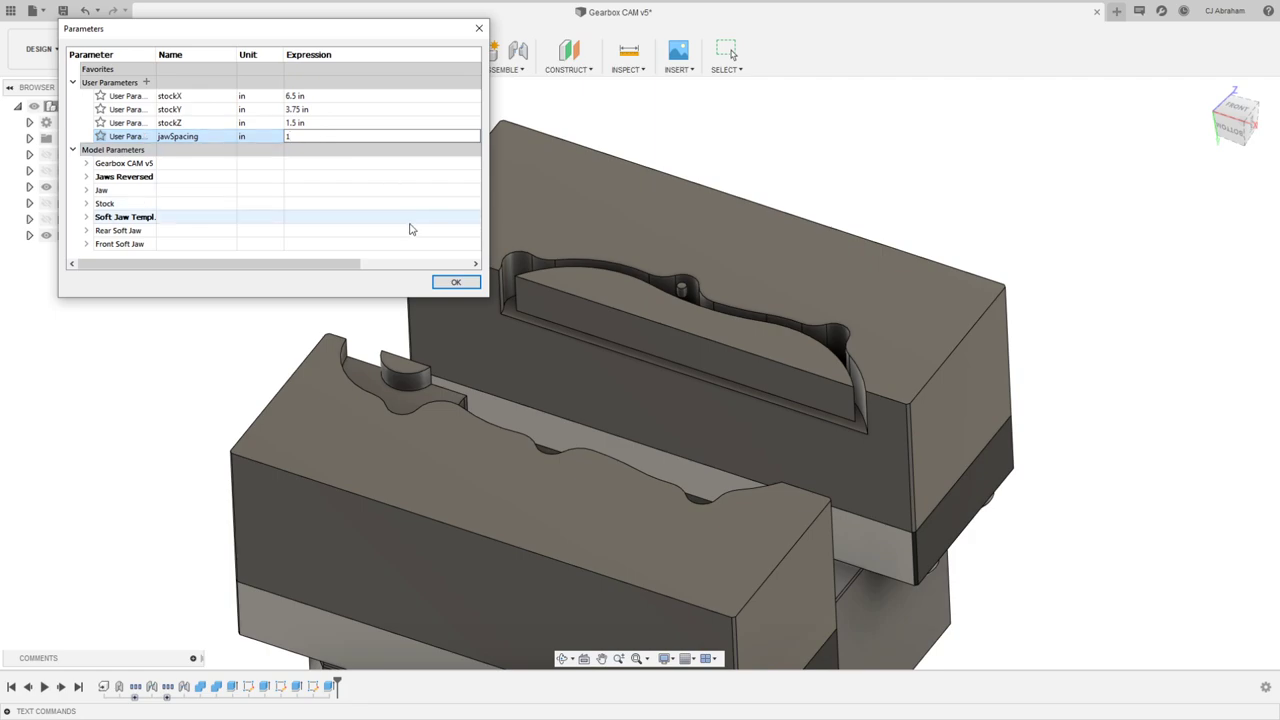
pyautogui.click(455, 281)
pyautogui.click(466, 272)
pyautogui.click(363, 70)
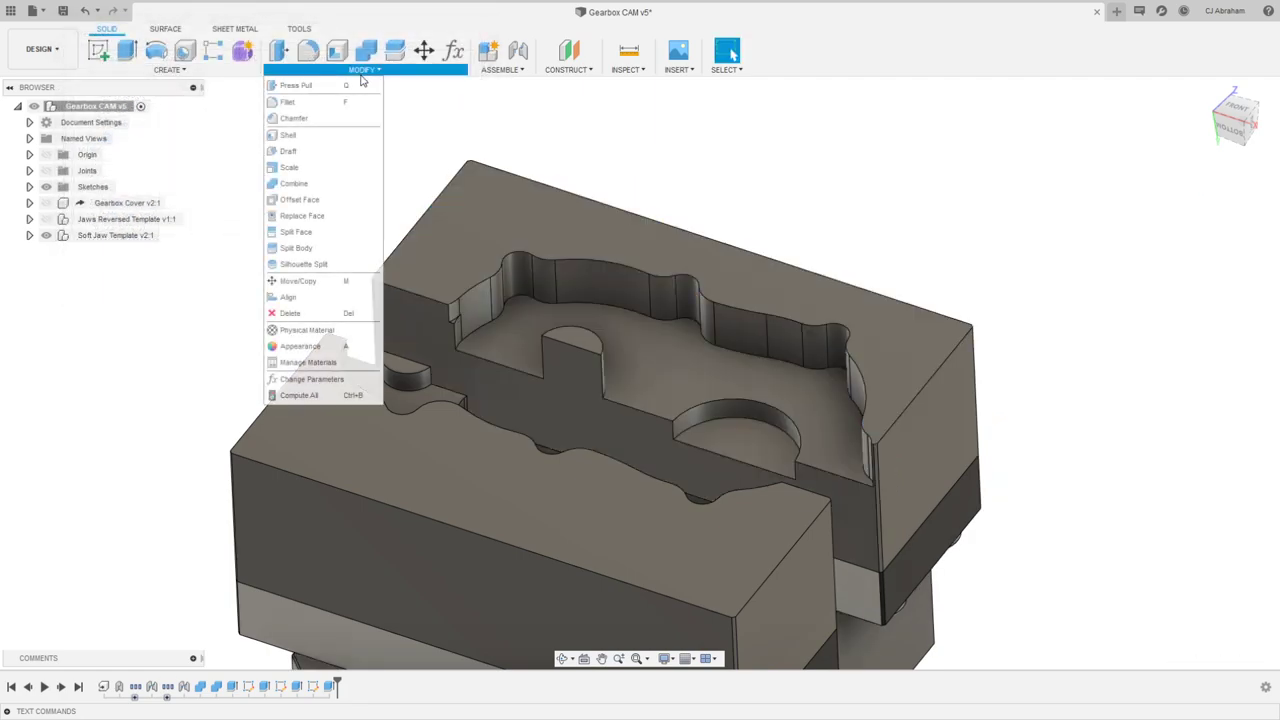
pyautogui.click(309, 396)
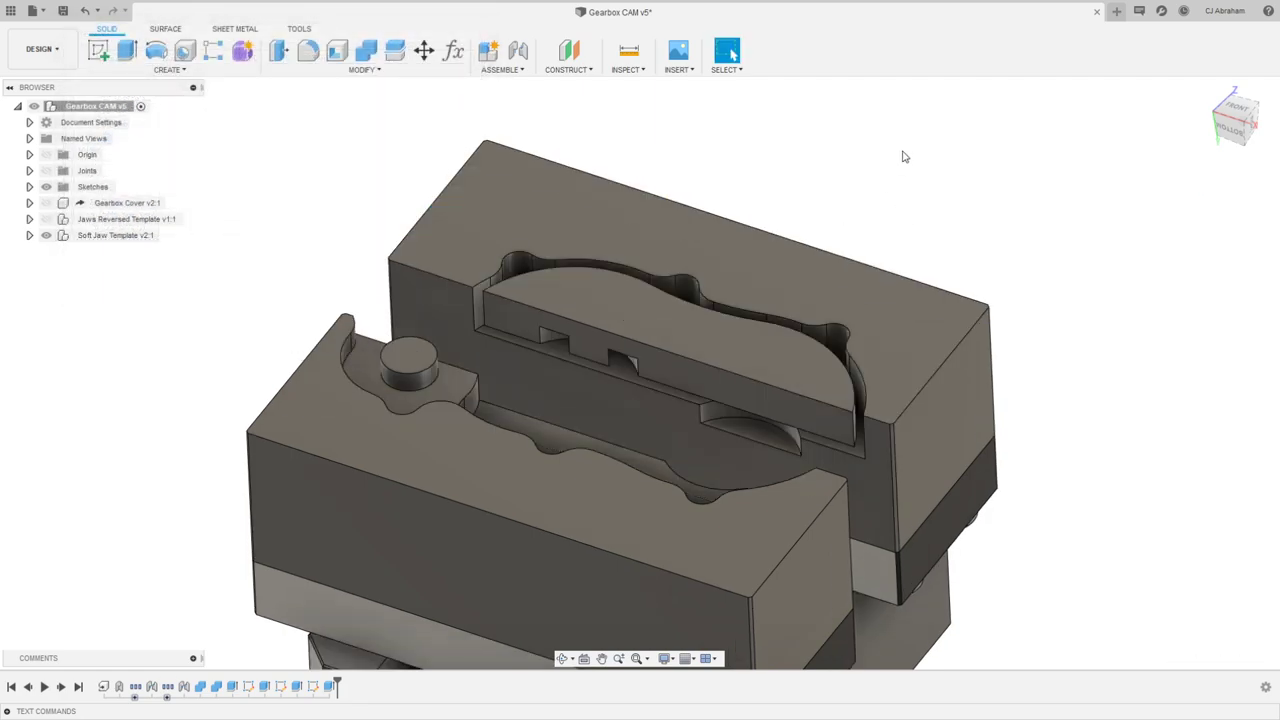
# Step: Examine the leftover round island on the raised floor and the uncut material in the opposite jaw's pocket
pyautogui.keyDown('shift'); pyautogui.moveTo(905, 138); pyautogui.dragTo(880, 272, button='middle'); pyautogui.keyUp('shift')
pyautogui.scroll(8, 806, 386)
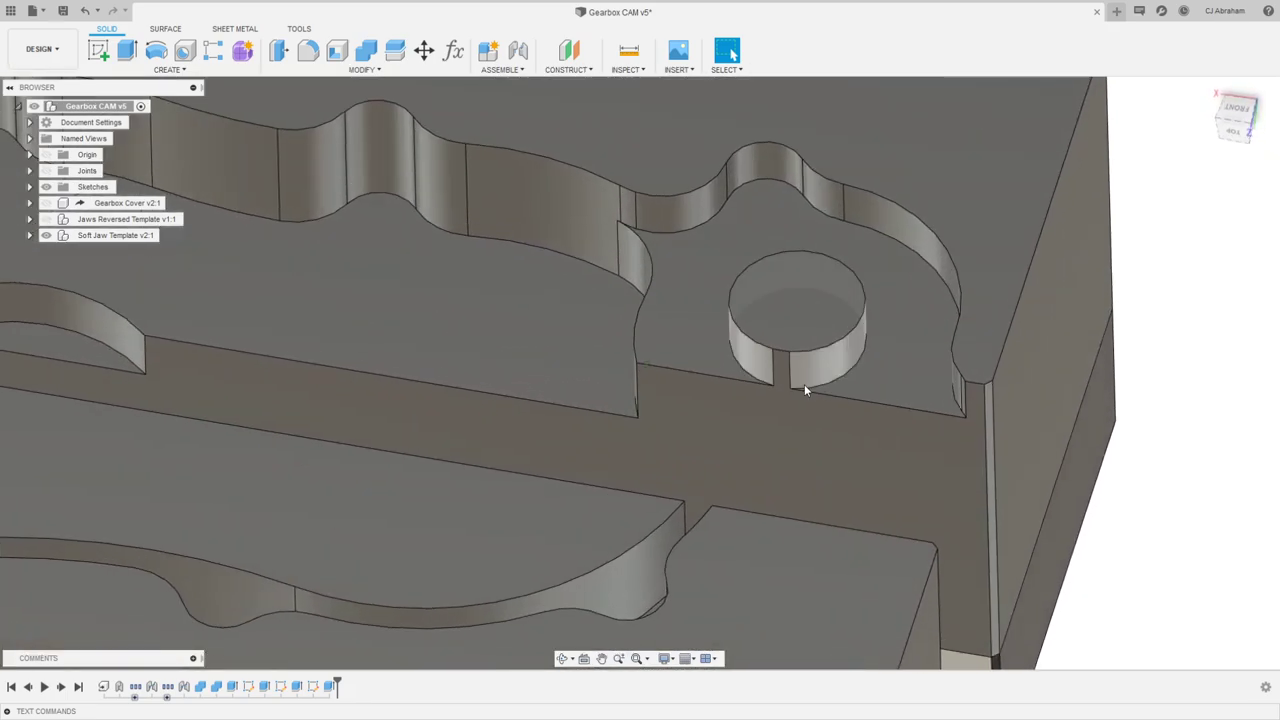
pyautogui.keyDown('shift'); pyautogui.moveTo(815, 383); pyautogui.dragTo(758, 359, button='middle'); pyautogui.keyUp('shift')
pyautogui.scroll(-8, 736, 398)
pyautogui.scroll(1, 758, 359)
pyautogui.scroll(-3, 758, 359)
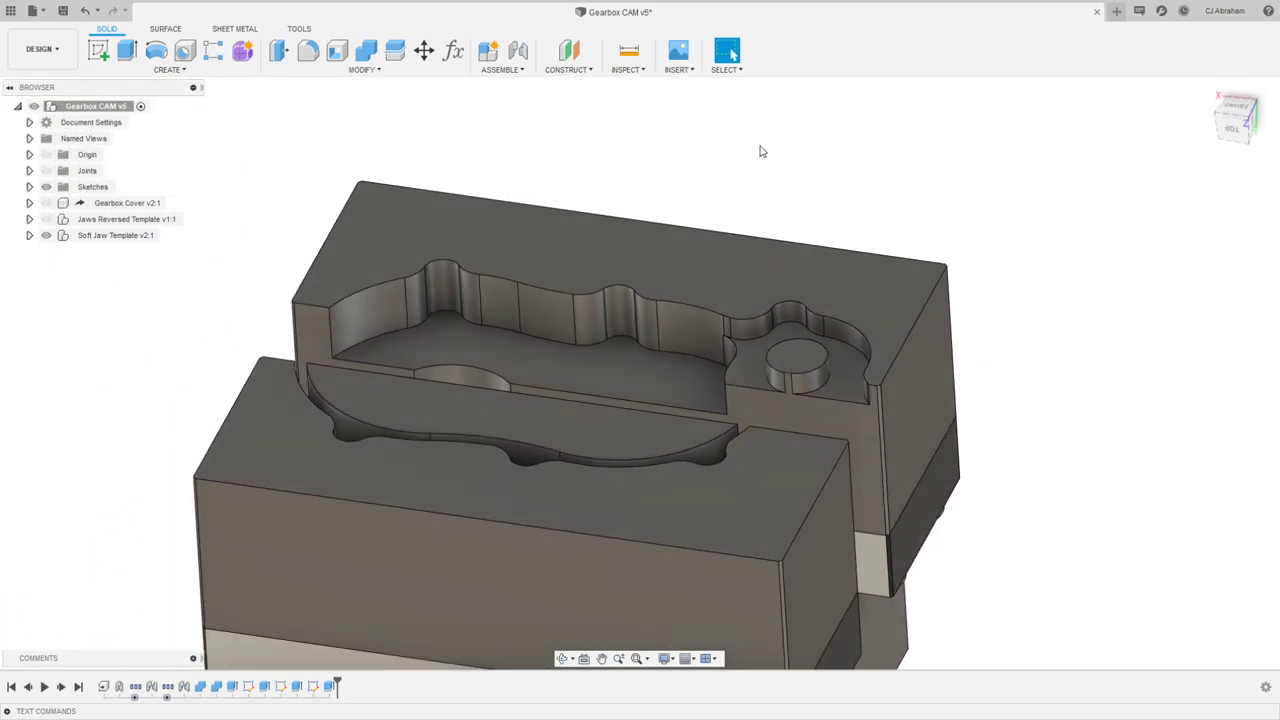
pyautogui.keyDown('shift'); pyautogui.moveTo(760, 150); pyautogui.dragTo(370, 637, button='middle'); pyautogui.keyUp('shift')
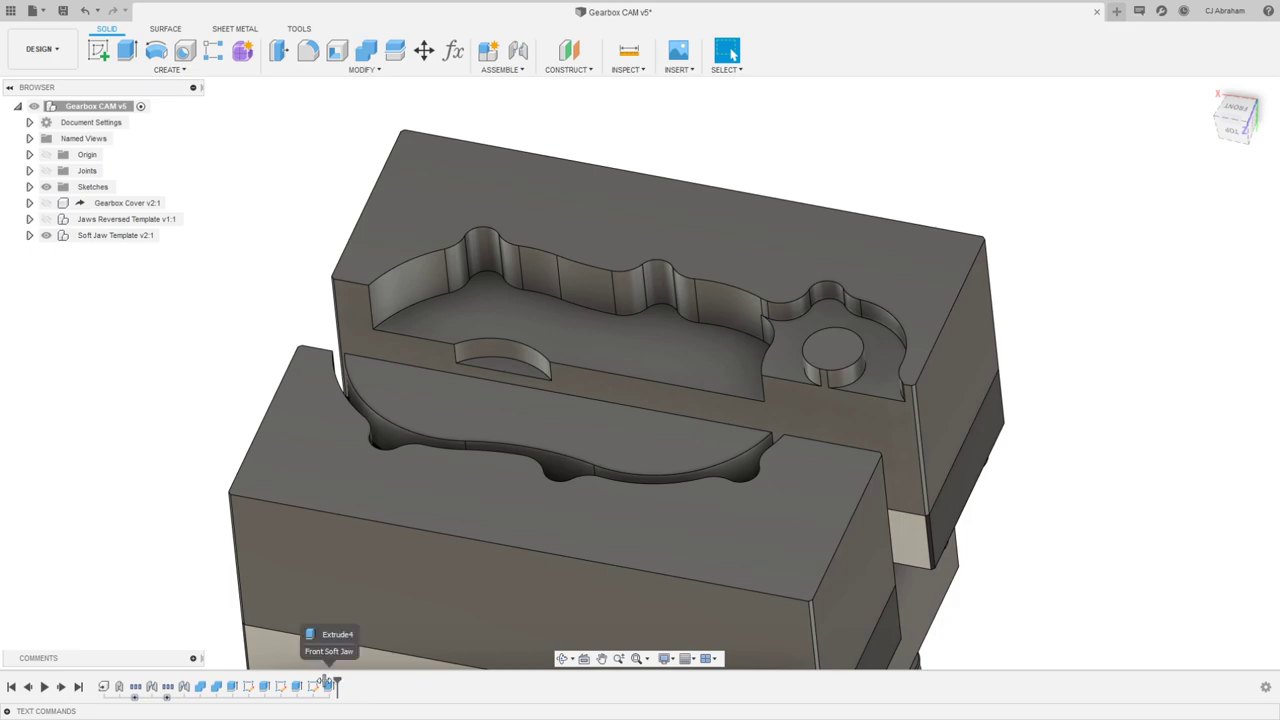
# Step: Roll the design history back to just after Extrude2 and review that feature's settings
pyautogui.moveTo(337, 685); pyautogui.dragTo(254, 682)
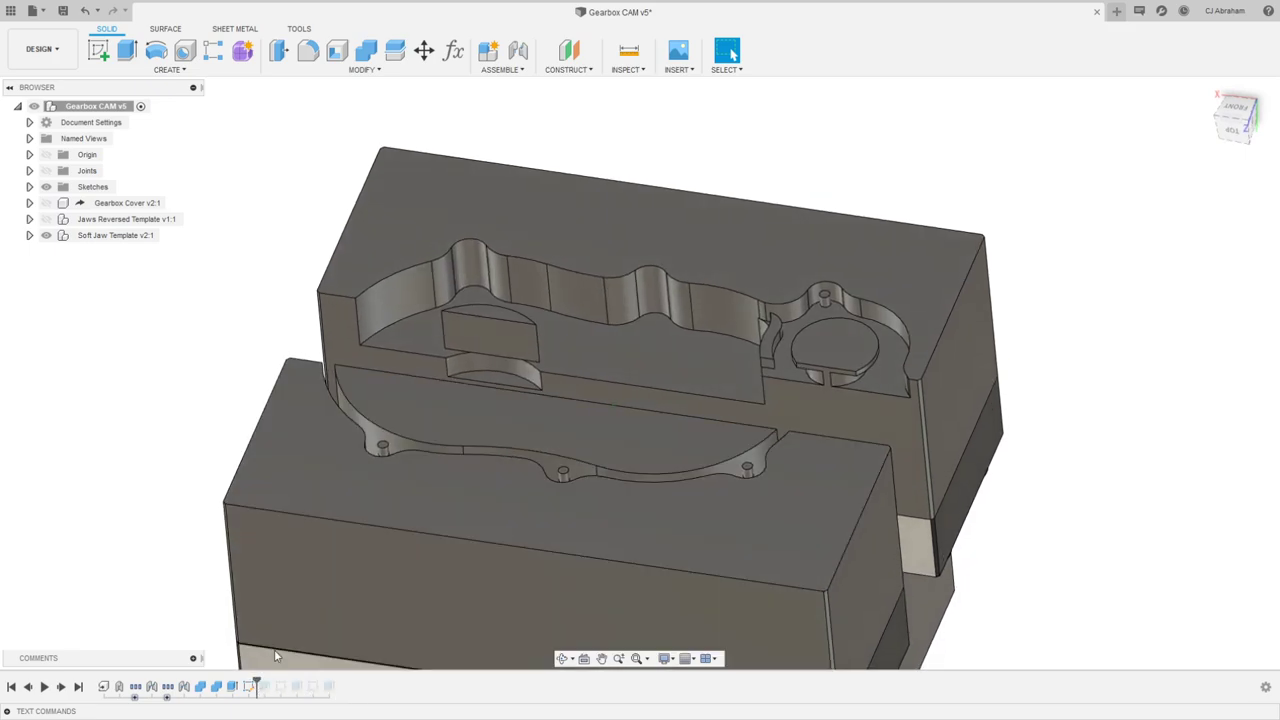
pyautogui.click(234, 687)
pyautogui.click(229, 622)
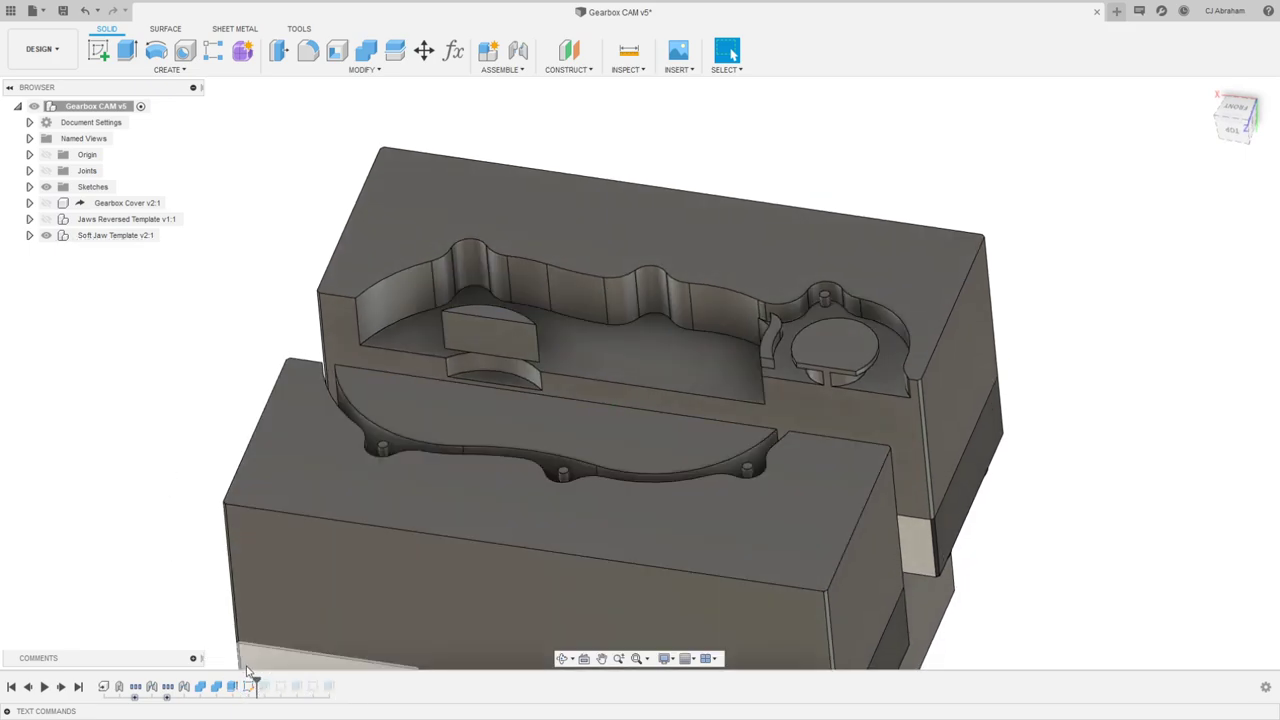
pyautogui.moveTo(257, 683); pyautogui.dragTo(240, 681)
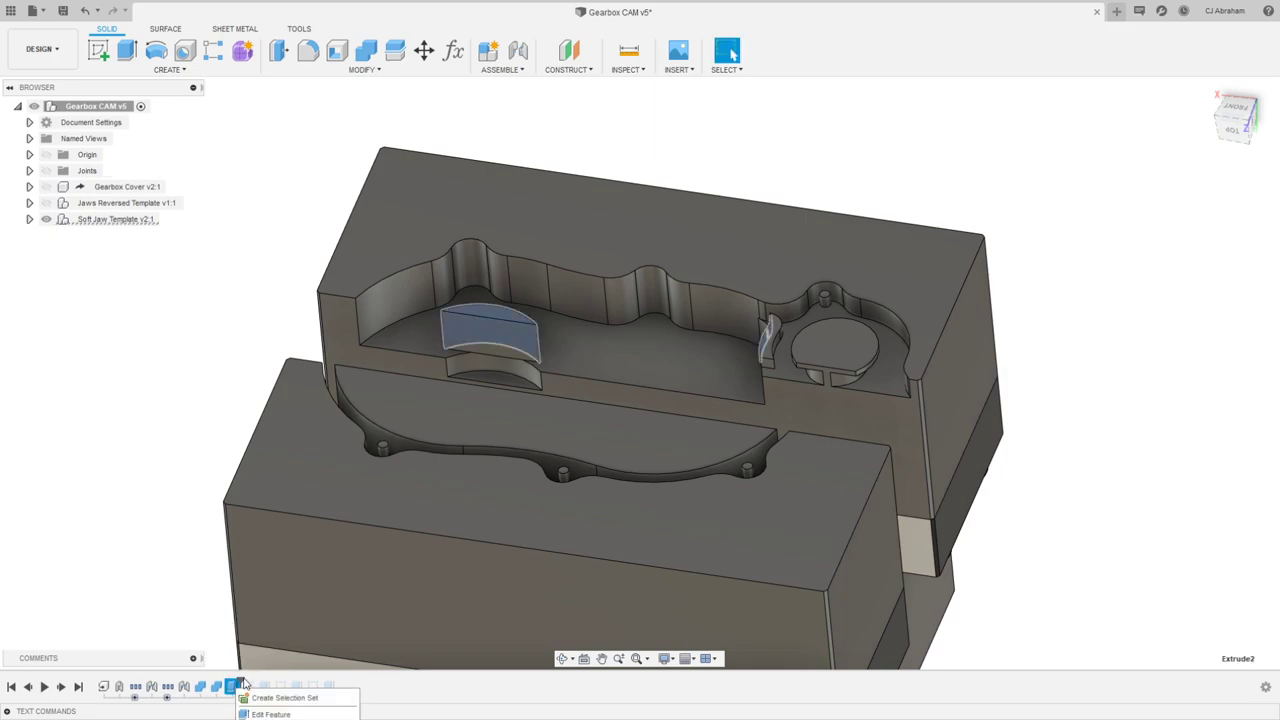
pyautogui.doubleClick(233, 686)
pyautogui.keyDown('shift'); pyautogui.moveTo(562, 448); pyautogui.dragTo(770, 340, button='middle'); pyautogui.keyUp('shift')
pyautogui.click(1250, 410)
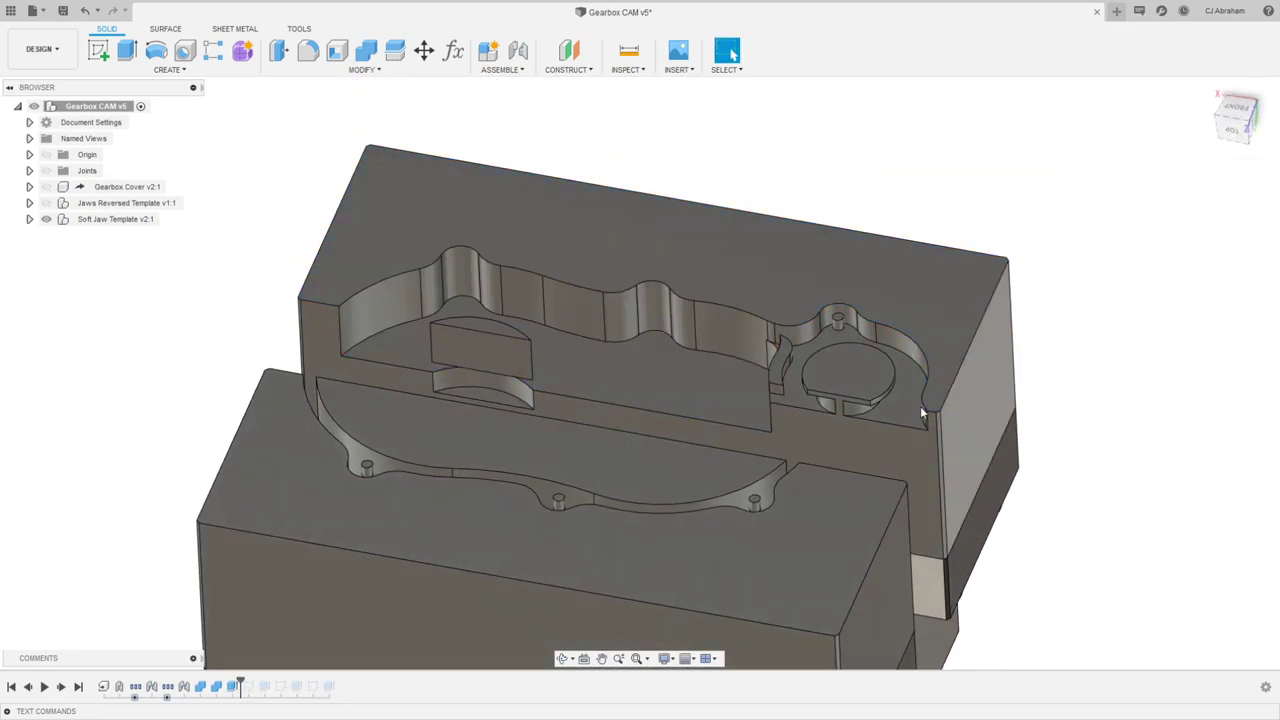
# Step: Roll the history forward to the circular To Object cut and include Body6 of the Rear Soft Jaw in its objects to cut
pyautogui.click(61, 688)
pyautogui.click(61, 688)
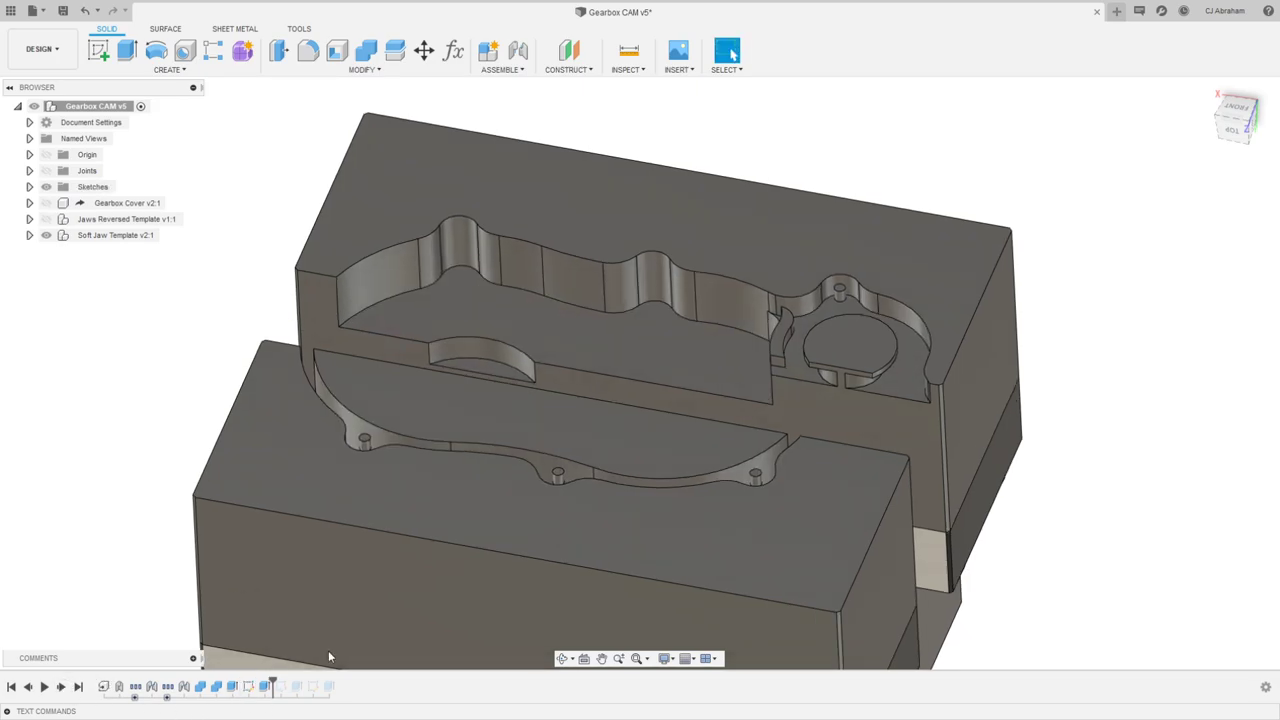
pyautogui.moveTo(328, 650)
pyautogui.keyDown('shift'); pyautogui.mouseDown(button='middle')
pyautogui.moveTo(524, 355)
pyautogui.moveTo(431, 494)
pyautogui.moveTo(436, 470)
pyautogui.mouseUp(button='middle'); pyautogui.keyUp('shift')
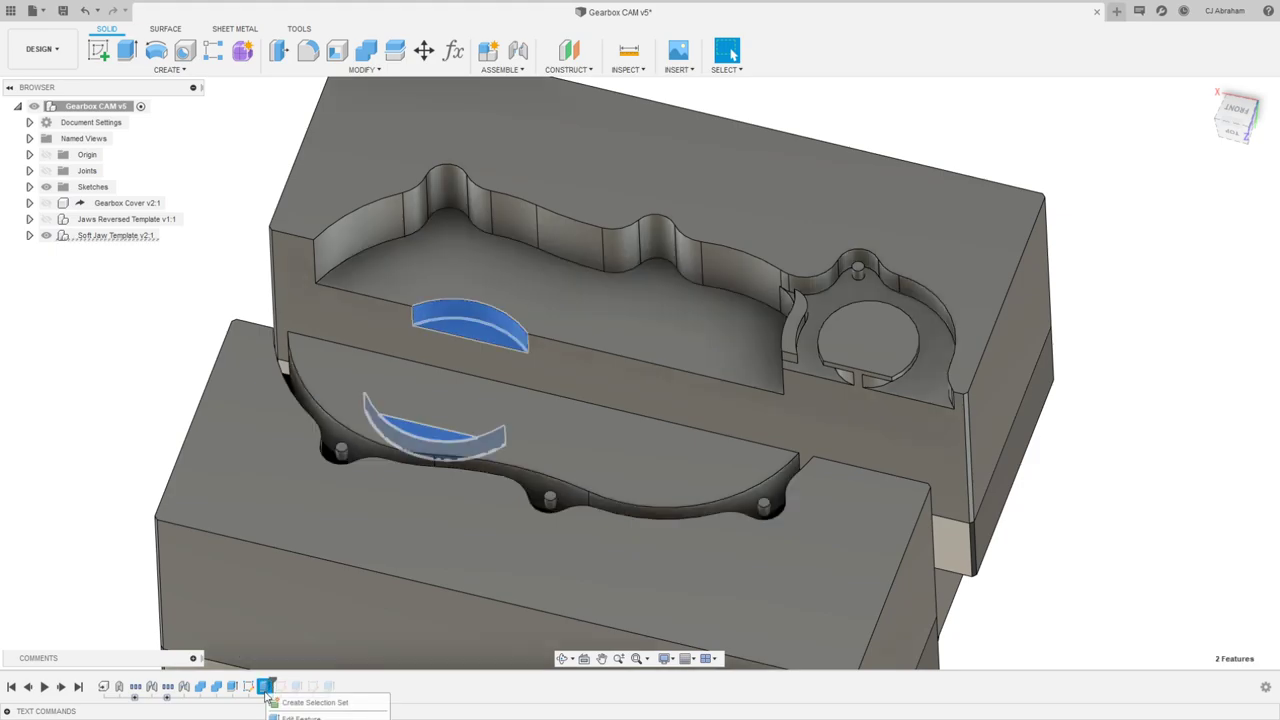
pyautogui.doubleClick(266, 688)
pyautogui.keyDown('shift'); pyautogui.moveTo(525, 525); pyautogui.dragTo(1047, 404, button='middle'); pyautogui.keyUp('shift')
pyautogui.click(1071, 376)
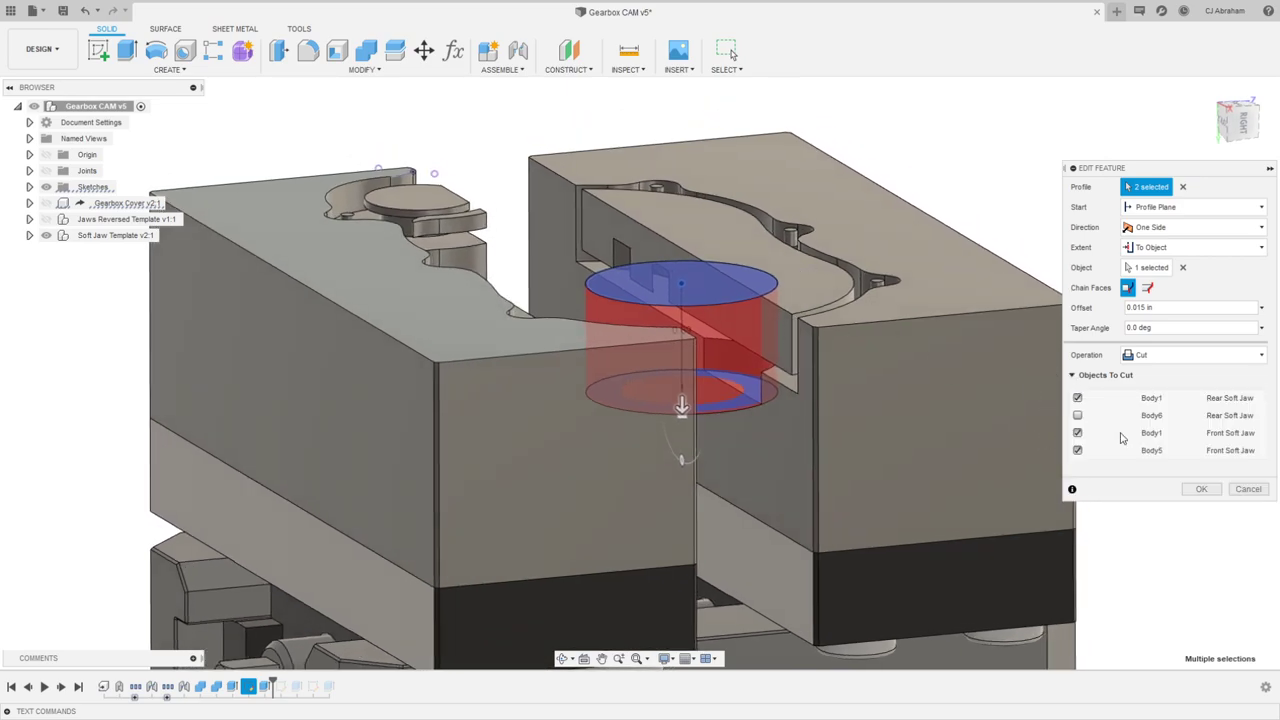
pyautogui.click(1078, 415)
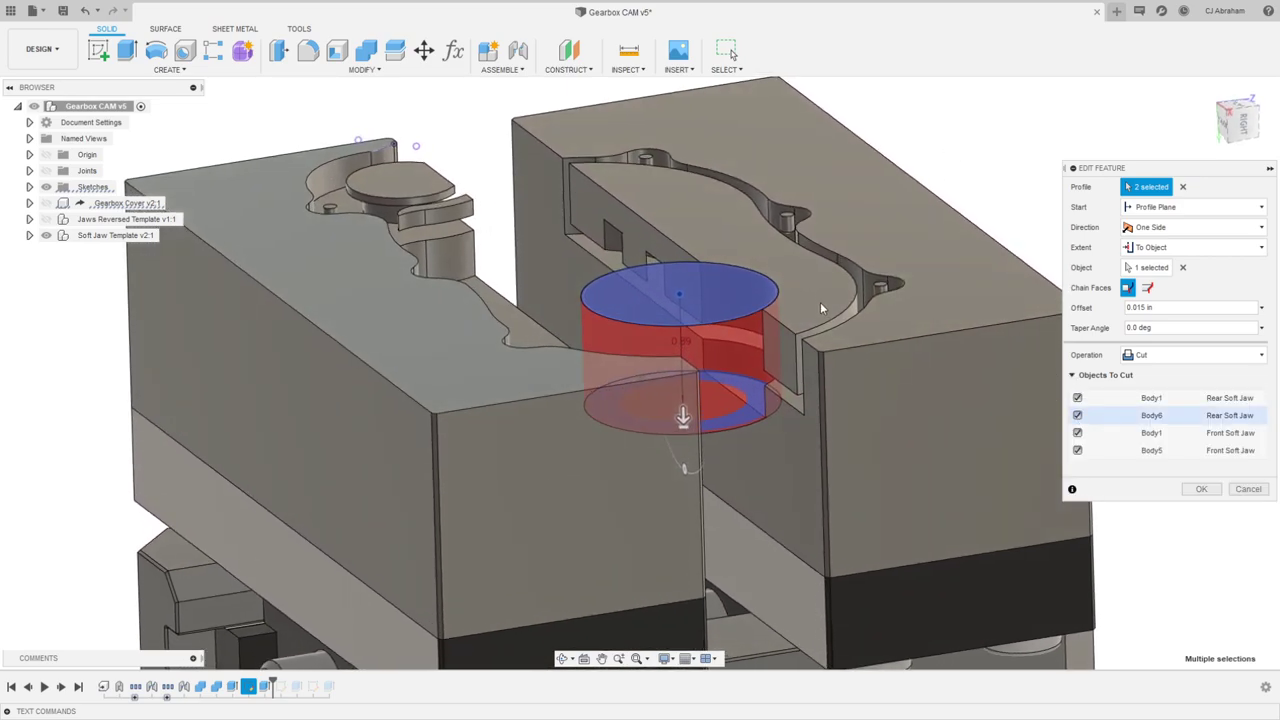
pyautogui.click(1191, 495)
# Step: Advance the history to the pocket floor cut in the Rear Soft Jaw and include Body6 in its objects to cut
pyautogui.keyDown('shift'); pyautogui.moveTo(1047, 378); pyautogui.dragTo(680, 420, button='middle'); pyautogui.keyUp('shift')
pyautogui.scroll(-2, 680, 420)
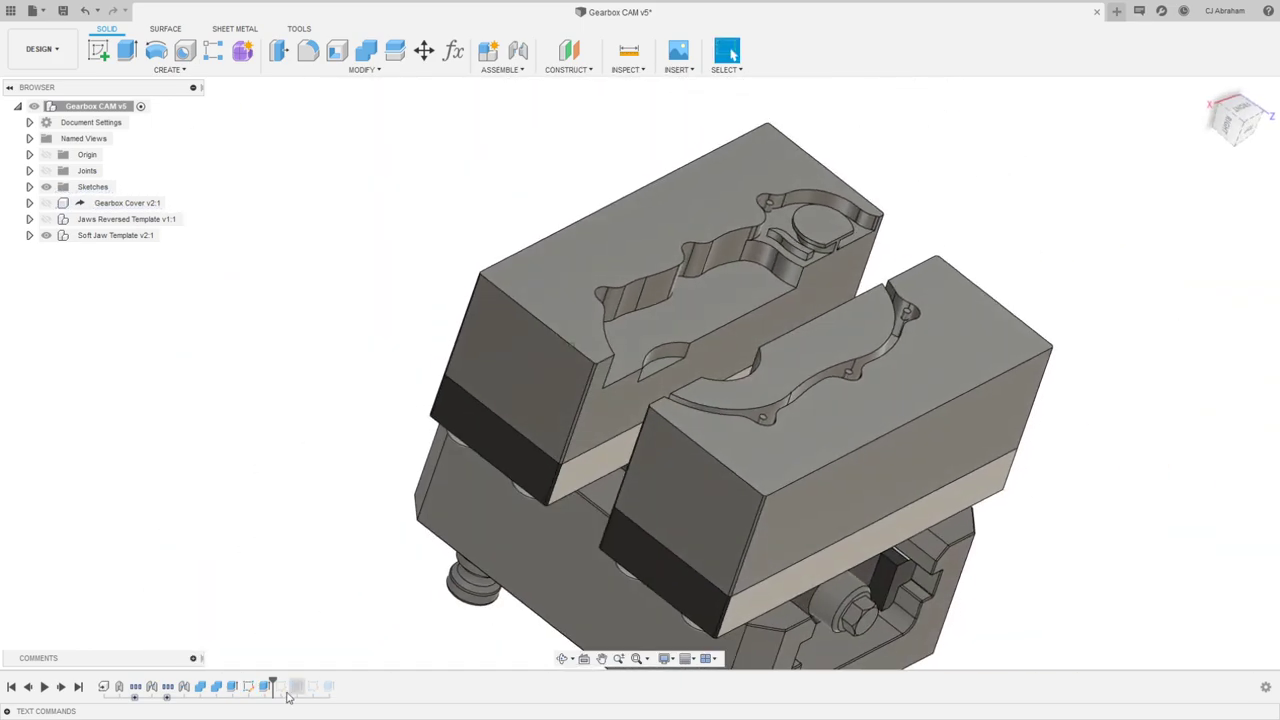
pyautogui.moveTo(271, 681); pyautogui.dragTo(283, 681)
pyautogui.moveTo(510, 445)
pyautogui.keyDown('shift'); pyautogui.mouseDown(button='middle')
pyautogui.moveTo(651, 426)
pyautogui.moveTo(600, 470)
pyautogui.mouseUp(button='middle'); pyautogui.keyUp('shift')
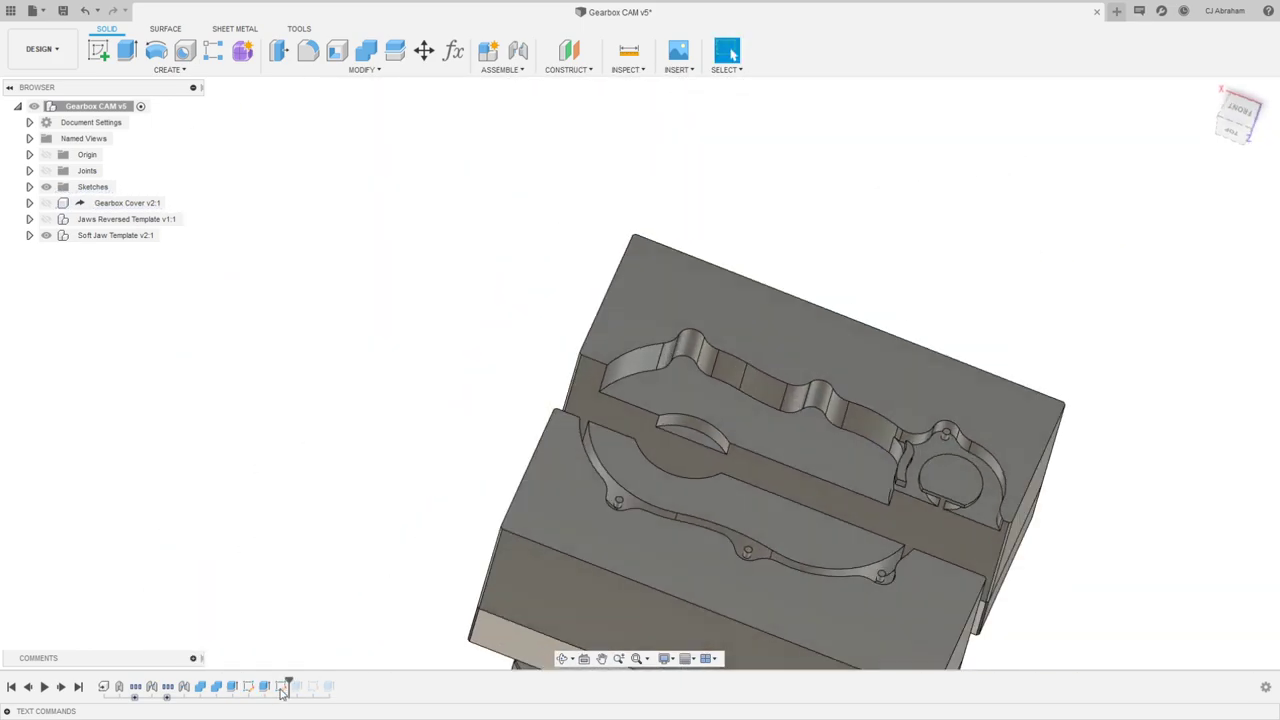
pyautogui.moveTo(785, 572); pyautogui.dragTo(631, 480, button='middle')
pyautogui.moveTo(600, 400)
pyautogui.keyDown('shift'); pyautogui.mouseDown(button='middle')
pyautogui.moveTo(580, 380)
pyautogui.moveTo(611, 340)
pyautogui.moveTo(620, 357)
pyautogui.moveTo(214, 560)
pyautogui.mouseUp(button='middle'); pyautogui.keyUp('shift')
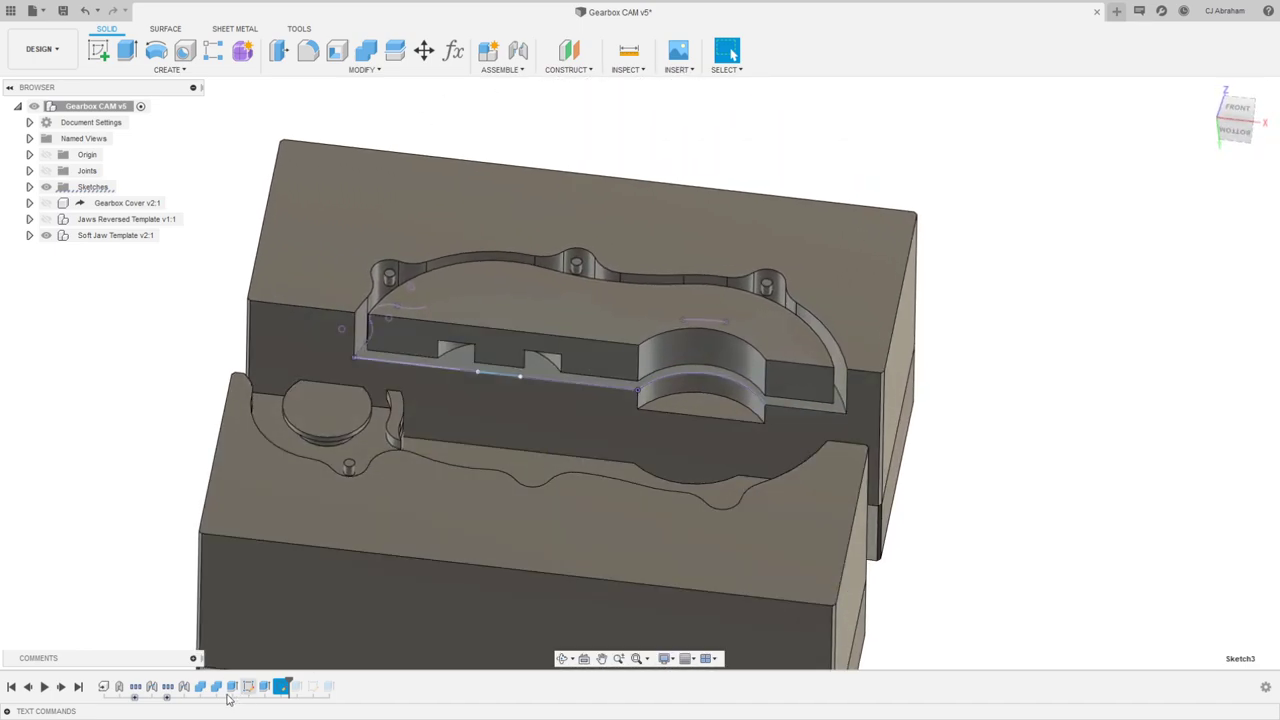
pyautogui.click(62, 688)
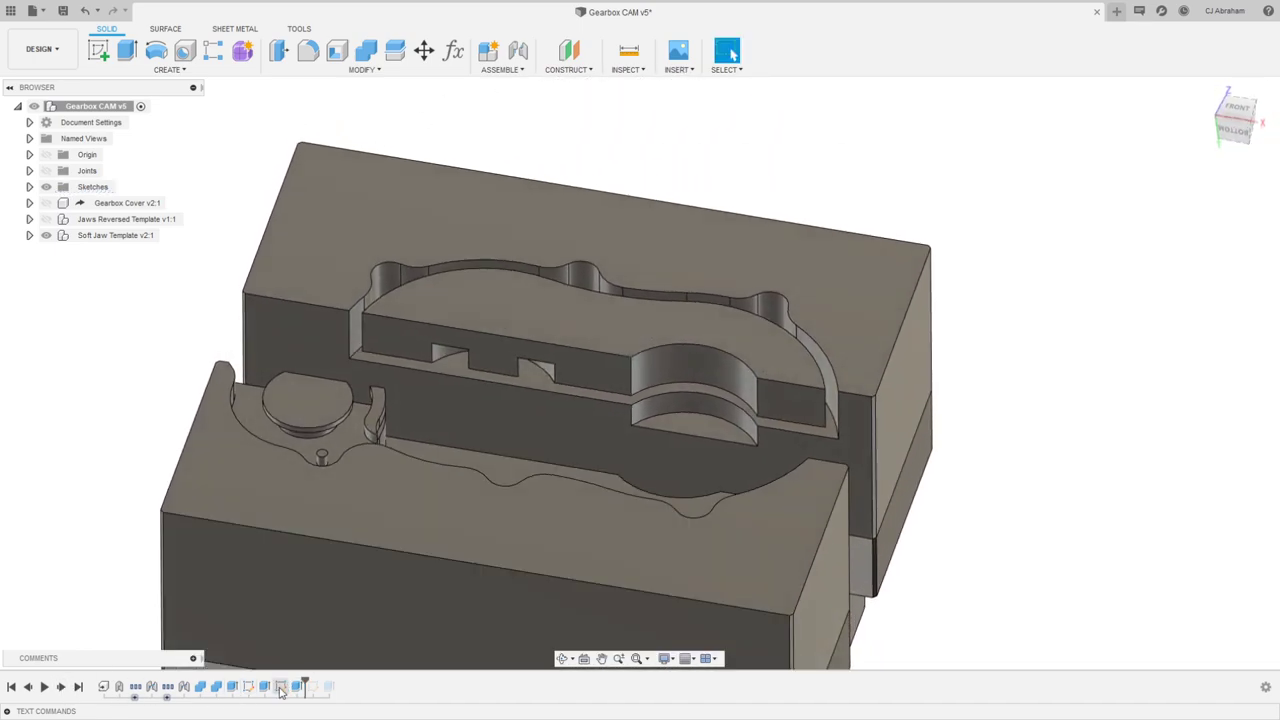
pyautogui.rightClick(296, 687)
pyautogui.click(350, 556)
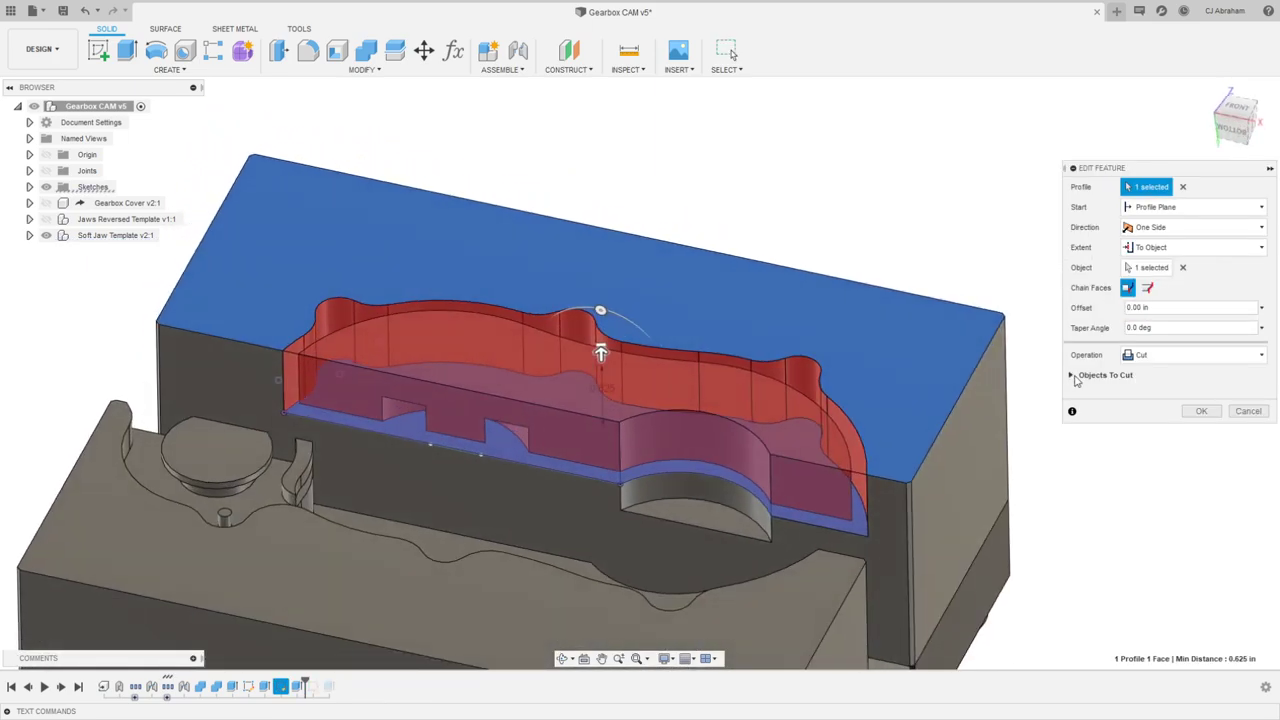
pyautogui.click(1084, 378)
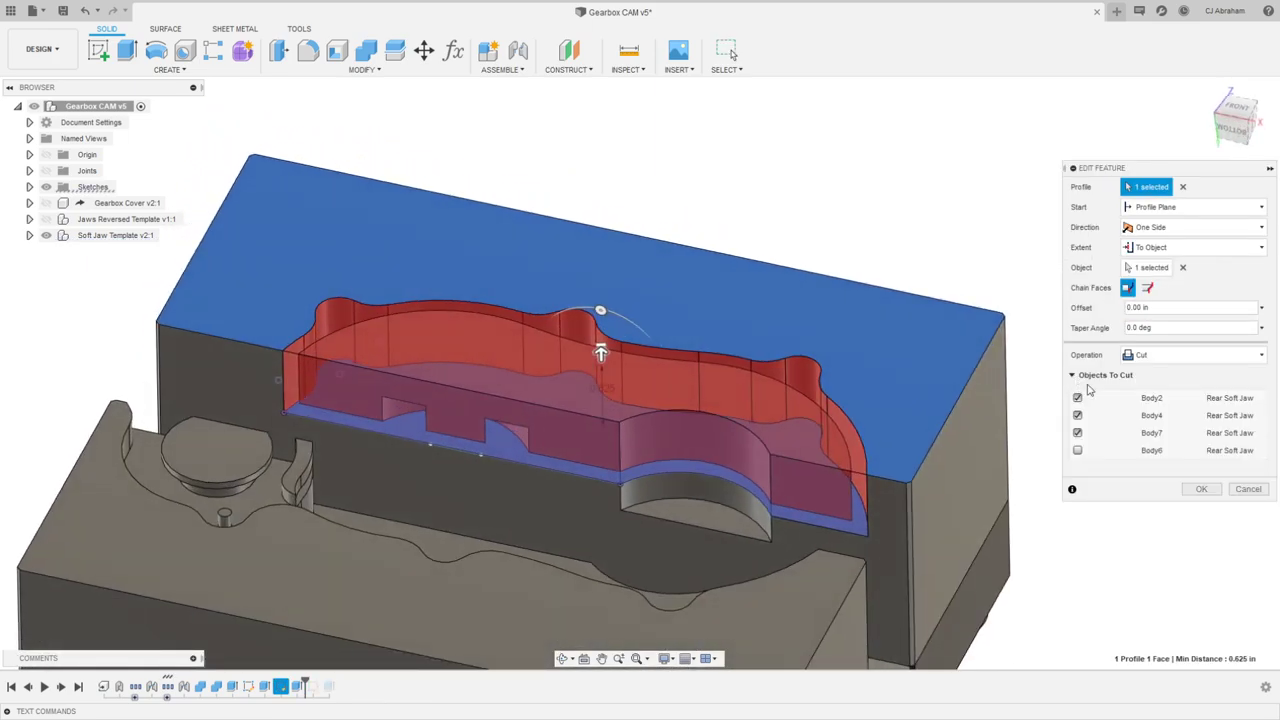
pyautogui.click(1078, 451)
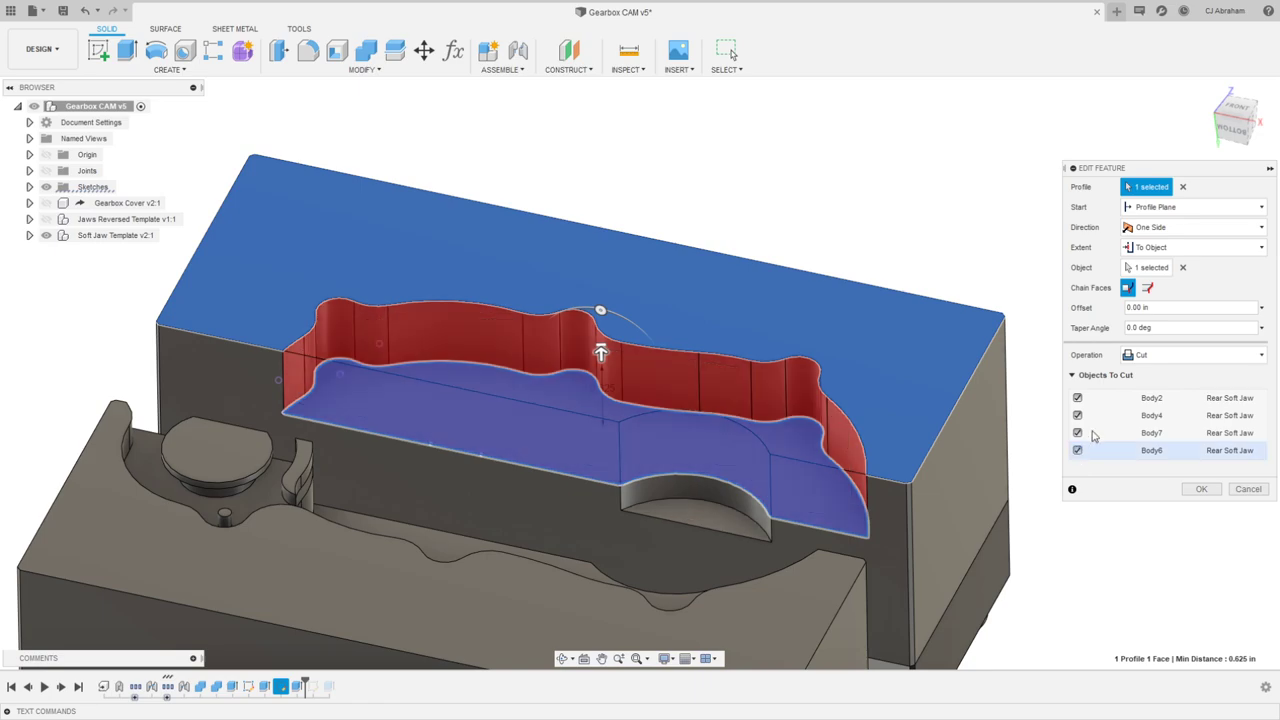
pyautogui.click(1199, 489)
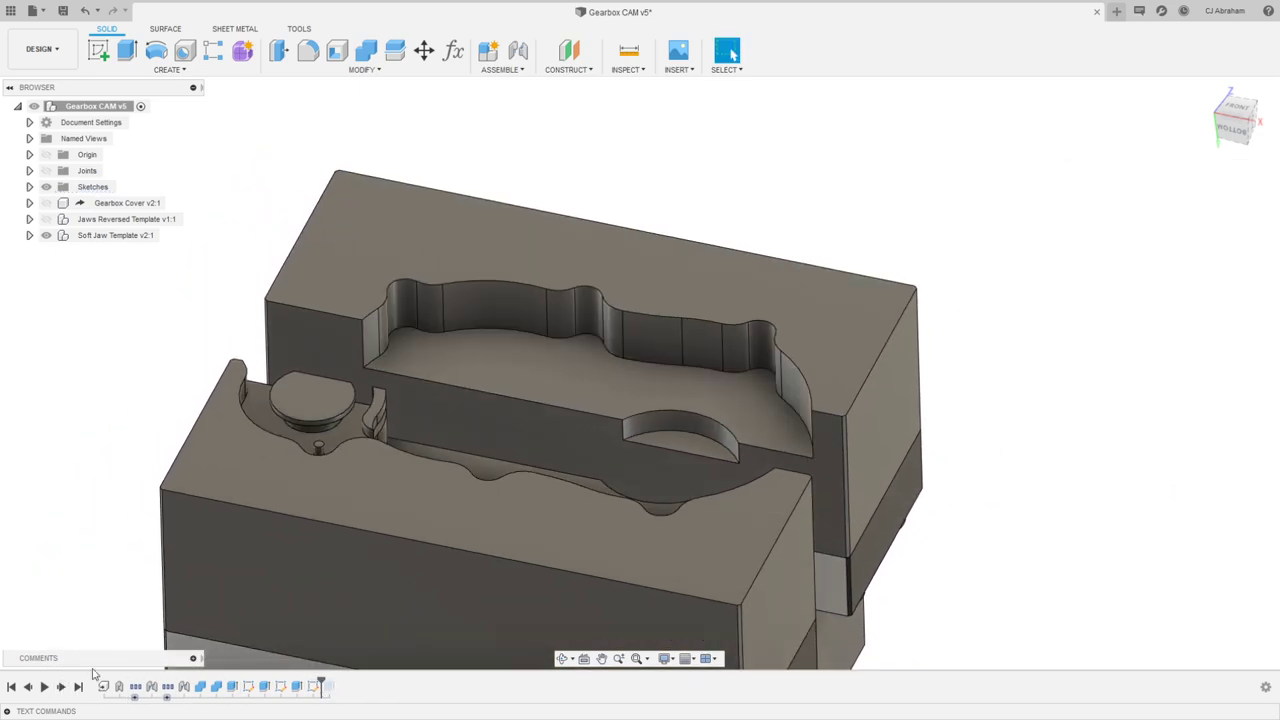
# Step: Roll the history forward to the end and review Extrude4's profile around the round island in the Front Soft Jaw
pyautogui.click(60, 687)
pyautogui.moveTo(590, 410)
pyautogui.keyDown('shift'); pyautogui.mouseDown(button='middle')
pyautogui.moveTo(657, 315)
pyautogui.moveTo(516, 517)
pyautogui.mouseUp(button='middle'); pyautogui.keyUp('shift')
pyautogui.rightClick(330, 686)
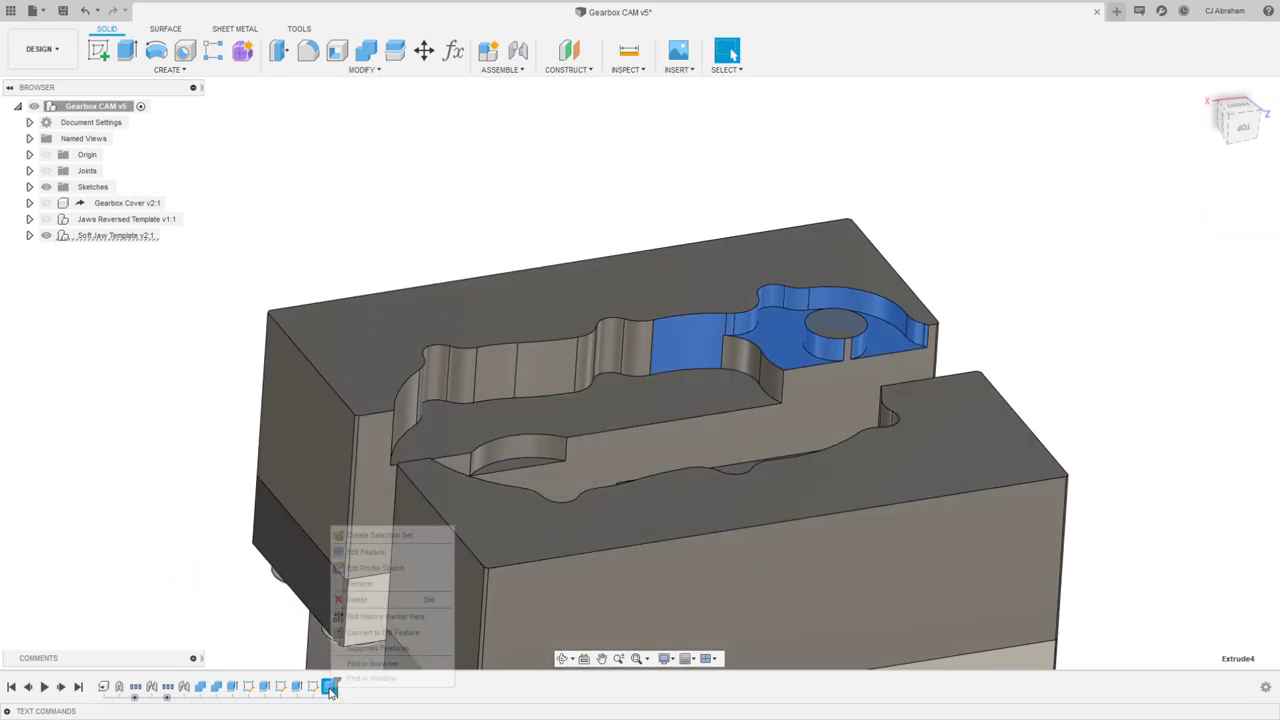
pyautogui.click(371, 565)
pyautogui.scroll(3, 886, 308)
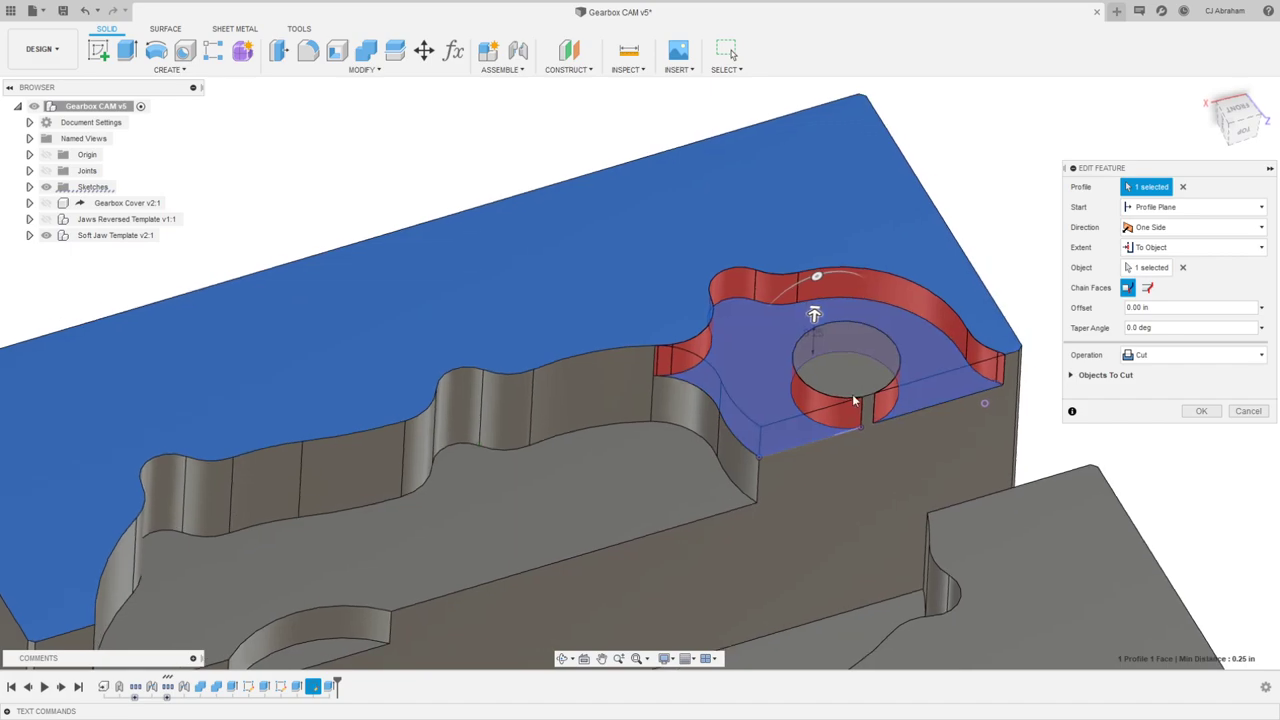
pyautogui.keyDown('shift'); pyautogui.moveTo(853, 424); pyautogui.dragTo(633, 395, button='middle'); pyautogui.keyUp('shift')
pyautogui.scroll(3, 654, 426)
pyautogui.click(1248, 412)
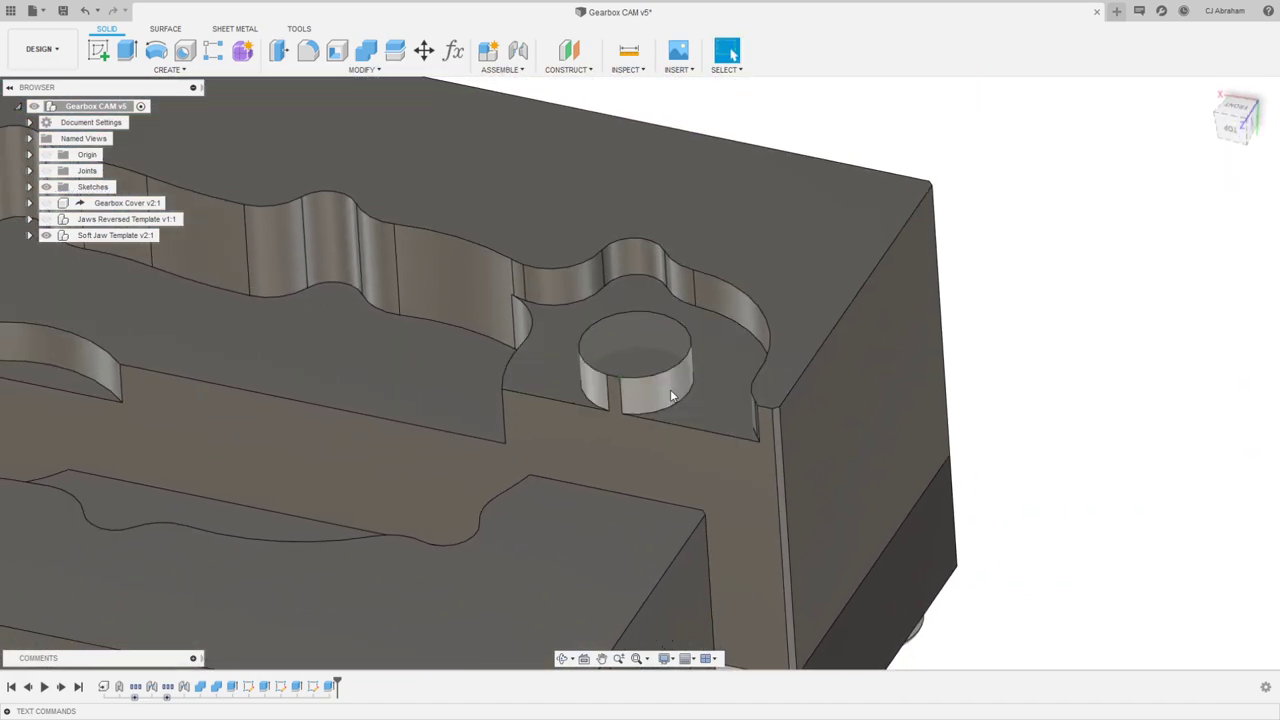
# Step: Edit Sketch4 and close the gap in the round island's outline with a line between its two open endpoints
pyautogui.rightClick(313, 687)
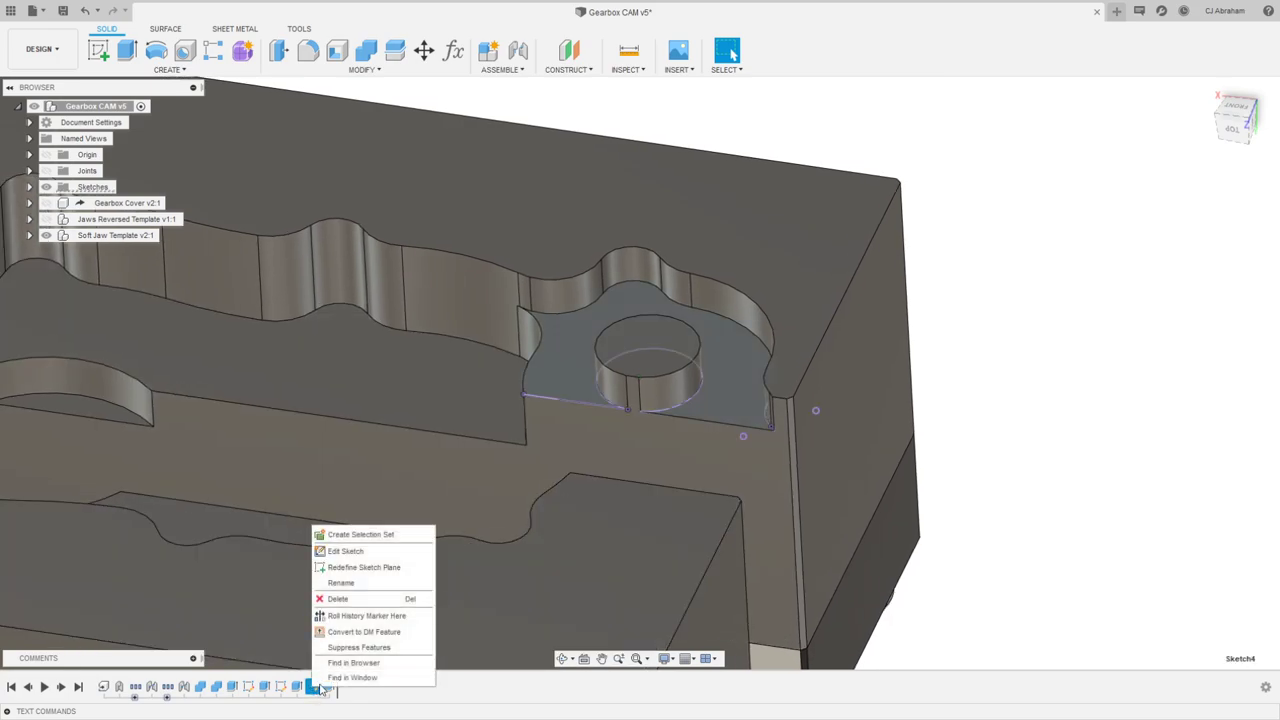
pyautogui.click(345, 551)
pyautogui.scroll(5, 745, 338)
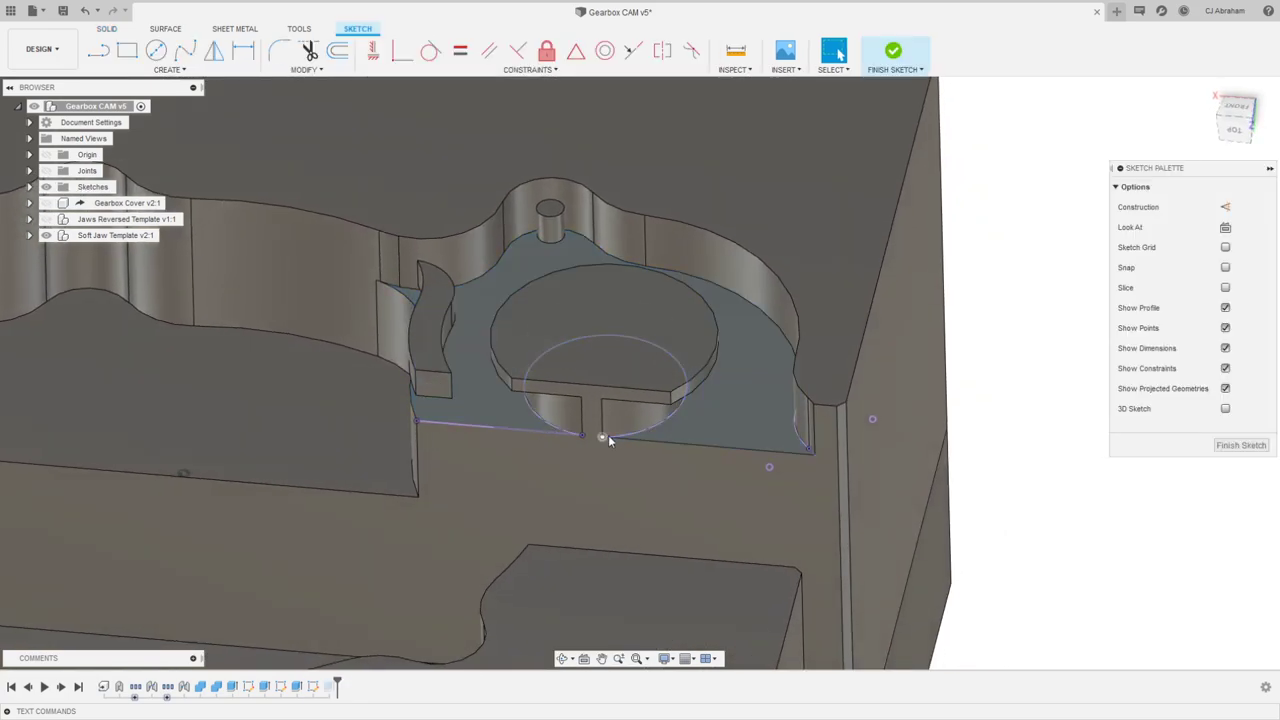
pyautogui.scroll(-4, 617, 452)
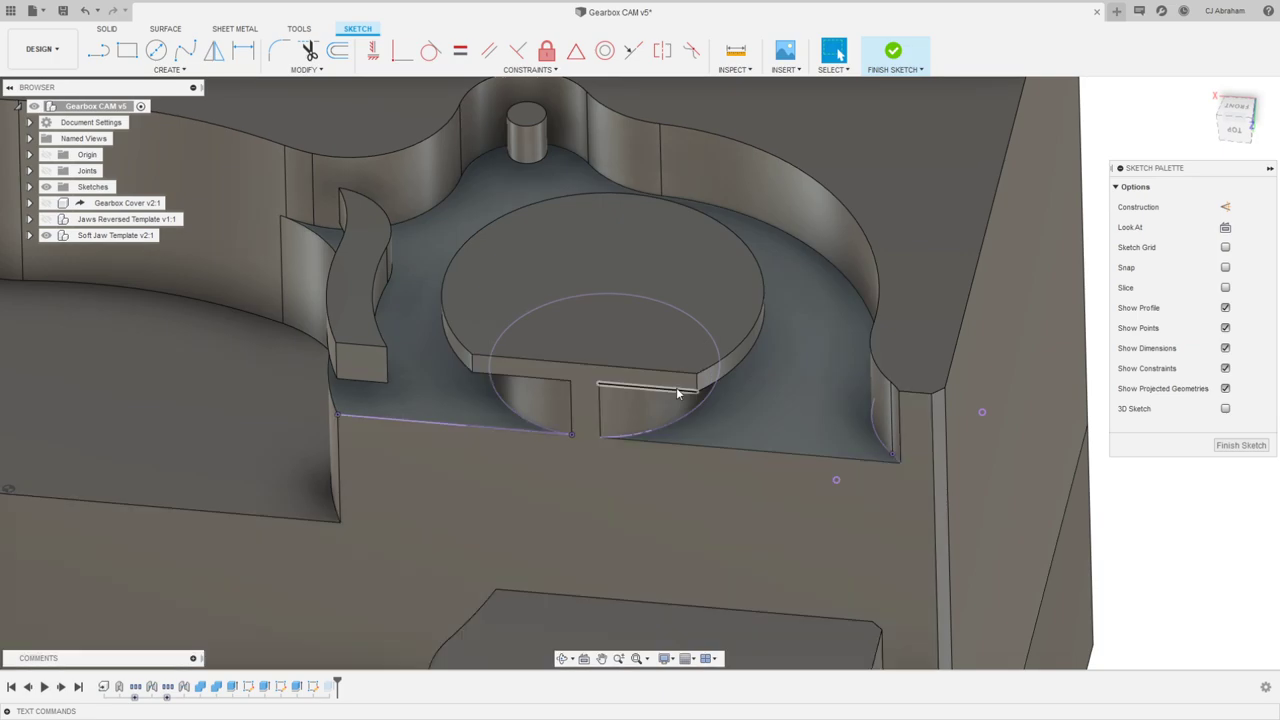
pyautogui.press('l')
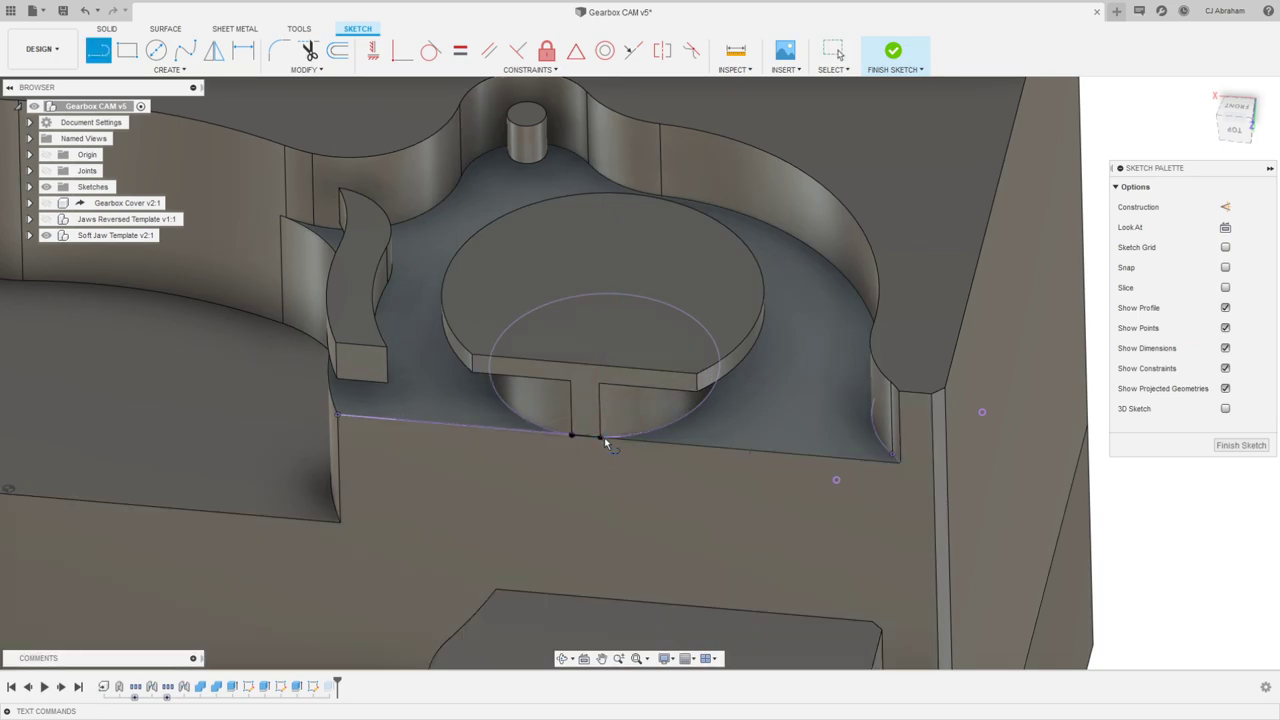
pyautogui.click(1240, 446)
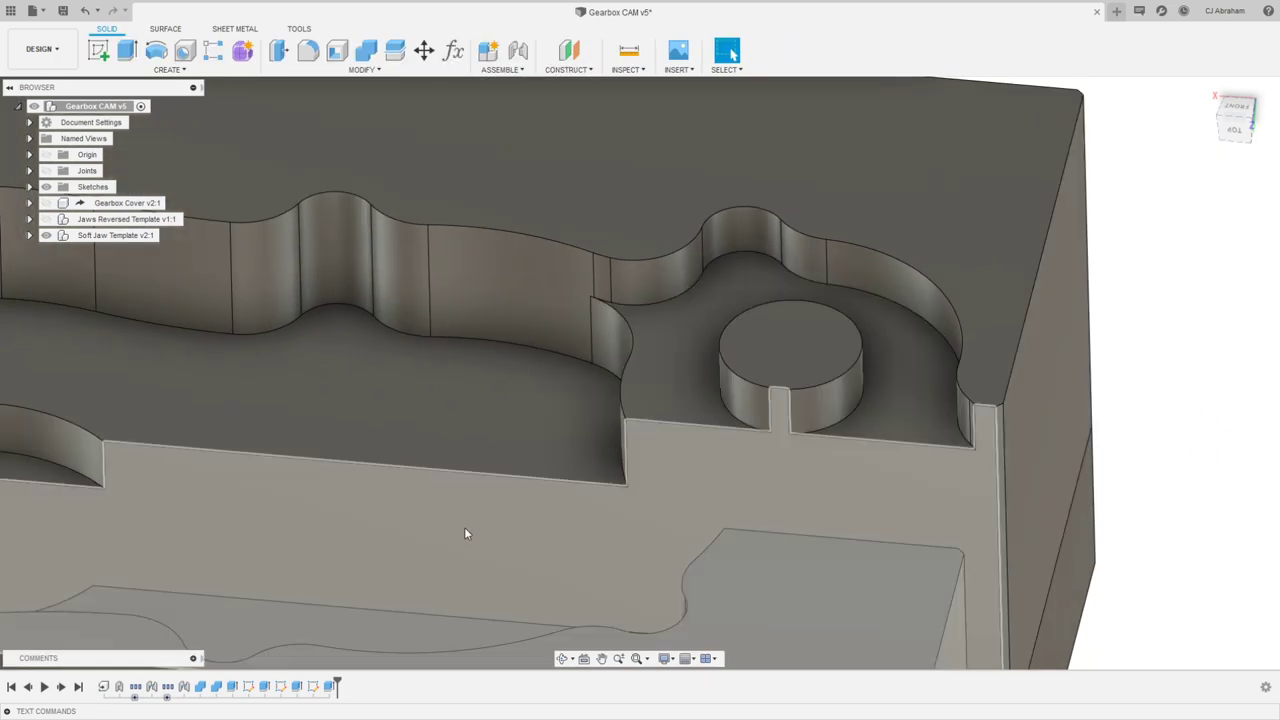
# Step: Edit the last To Object cut in the Front Soft Jaw and include the closed circular profile in it
pyautogui.rightClick(331, 688)
pyautogui.click(362, 550)
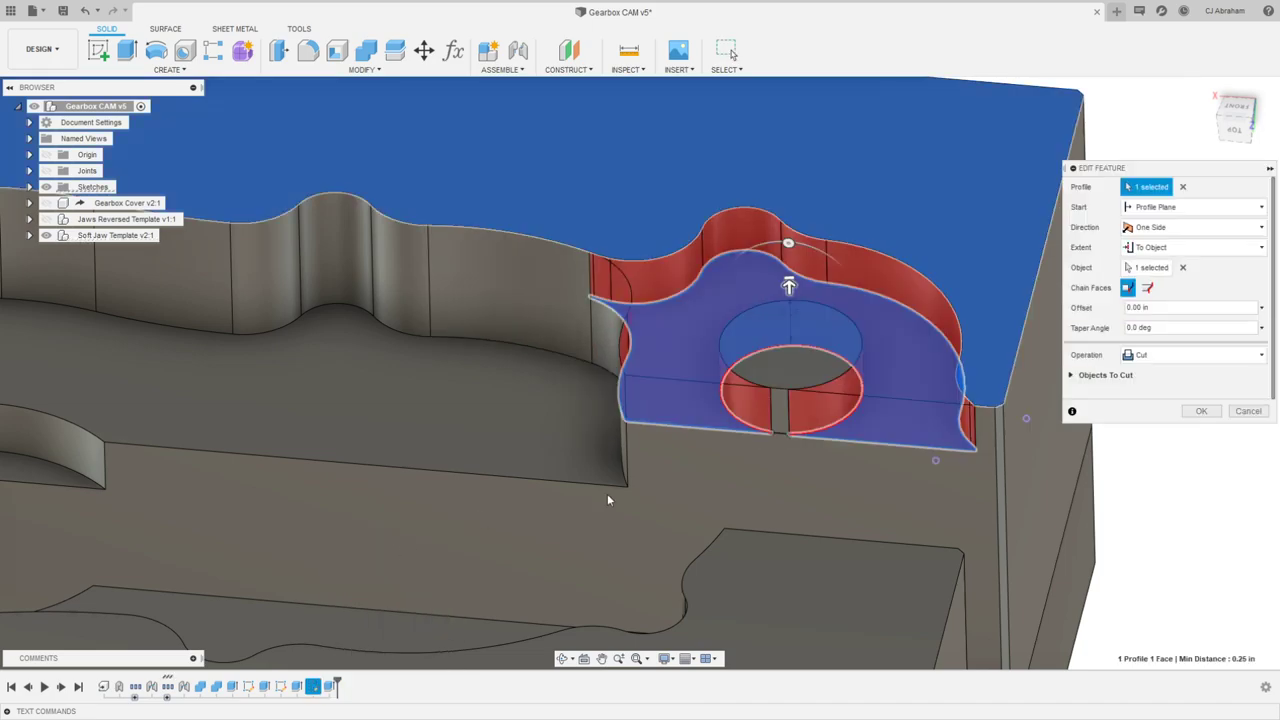
pyautogui.click(827, 378)
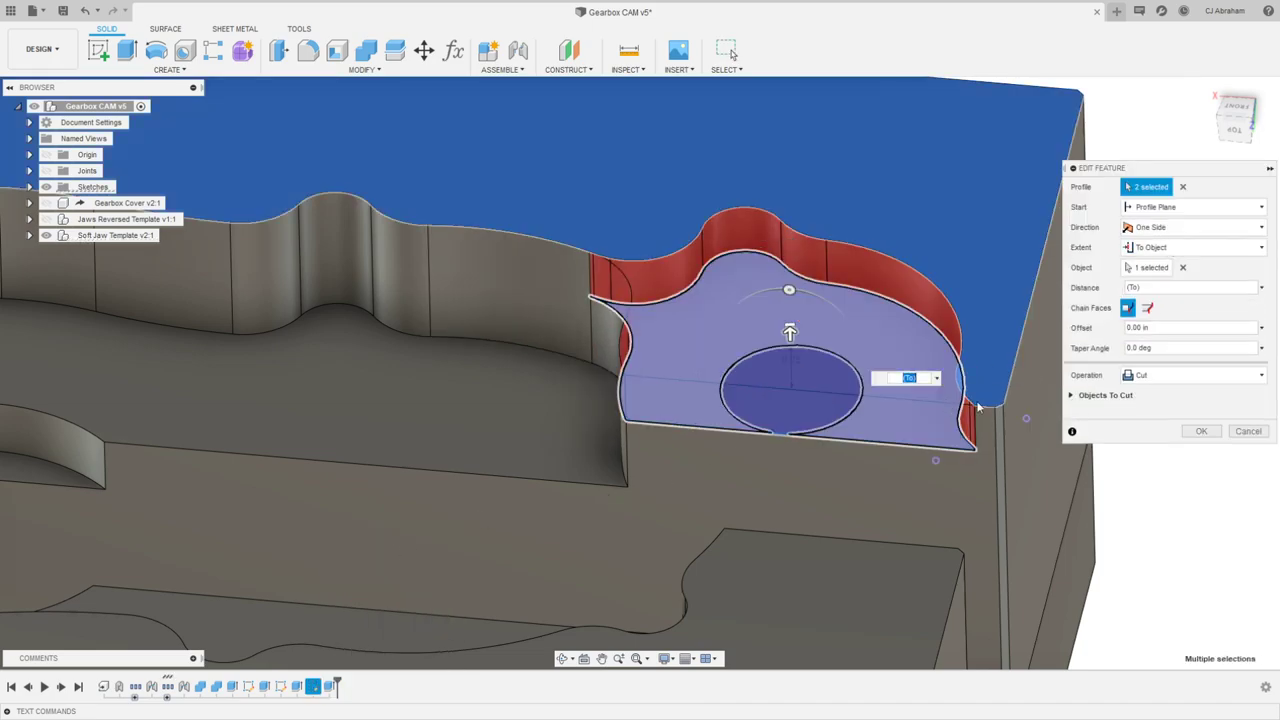
pyautogui.click(1198, 432)
pyautogui.scroll(-4, 1077, 403)
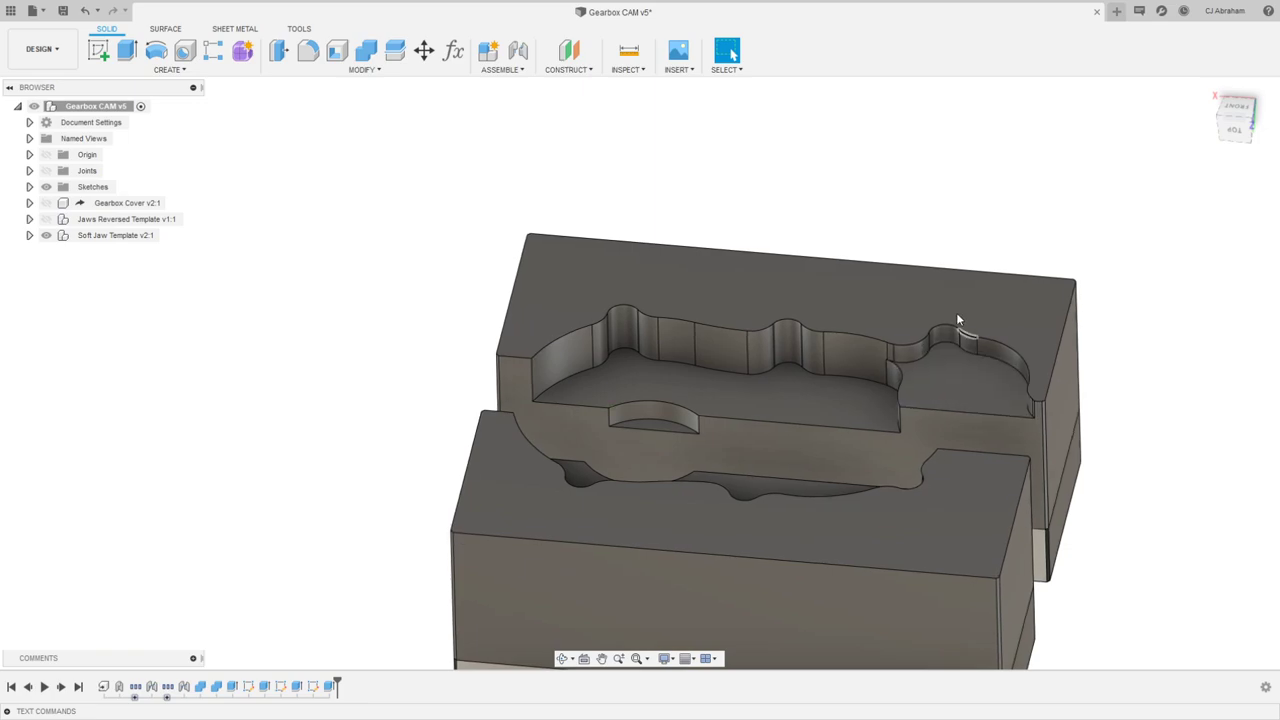
# Step: Show the Gearbox Cover to check how it sits in both soft jaws, and hide it again
pyautogui.keyDown('shift'); pyautogui.moveTo(956, 312); pyautogui.dragTo(666, 154, button='middle'); pyautogui.keyUp('shift')
pyautogui.scroll(1, 929, 154)
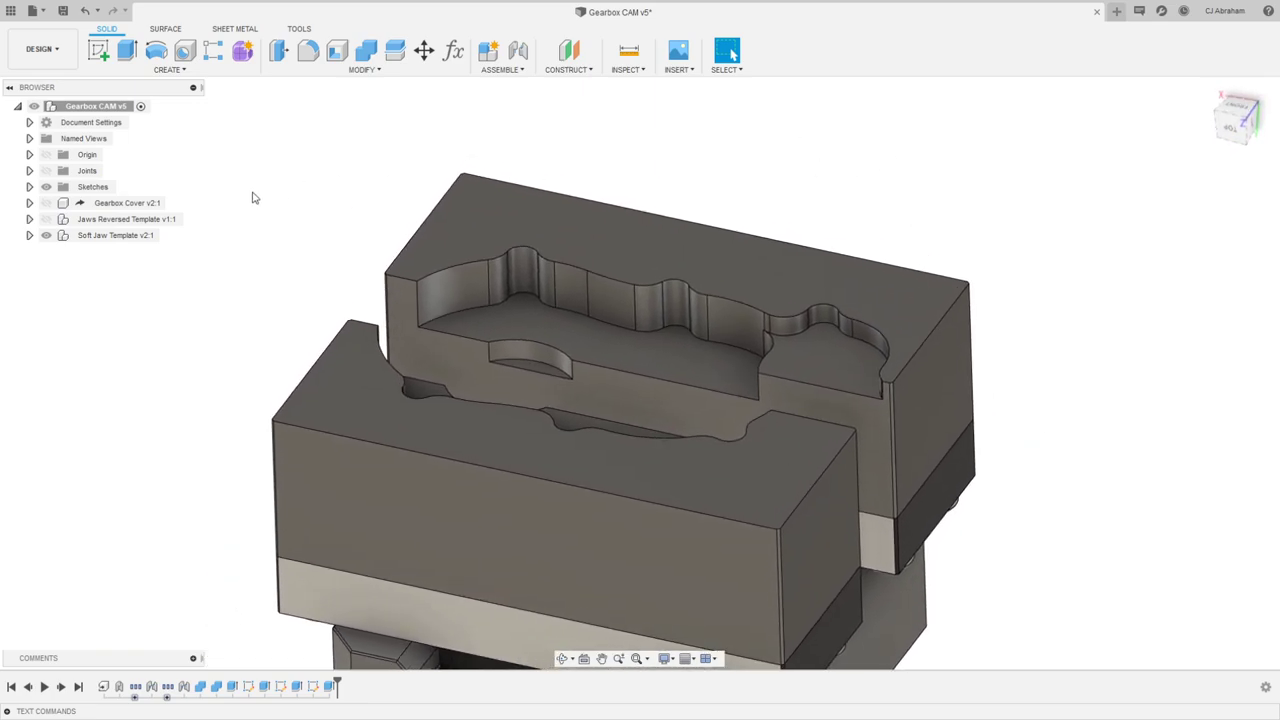
pyautogui.click(46, 203)
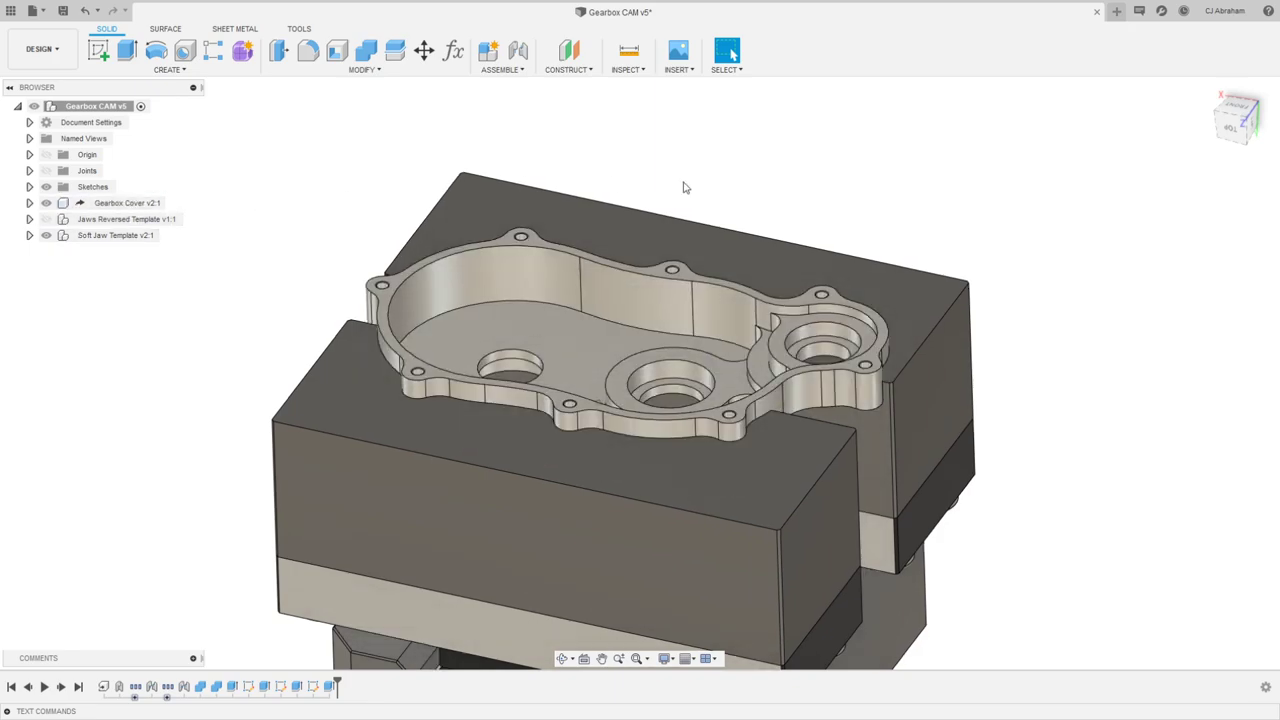
pyautogui.keyDown('shift'); pyautogui.moveTo(686, 186); pyautogui.dragTo(951, 211, button='middle'); pyautogui.keyUp('shift')
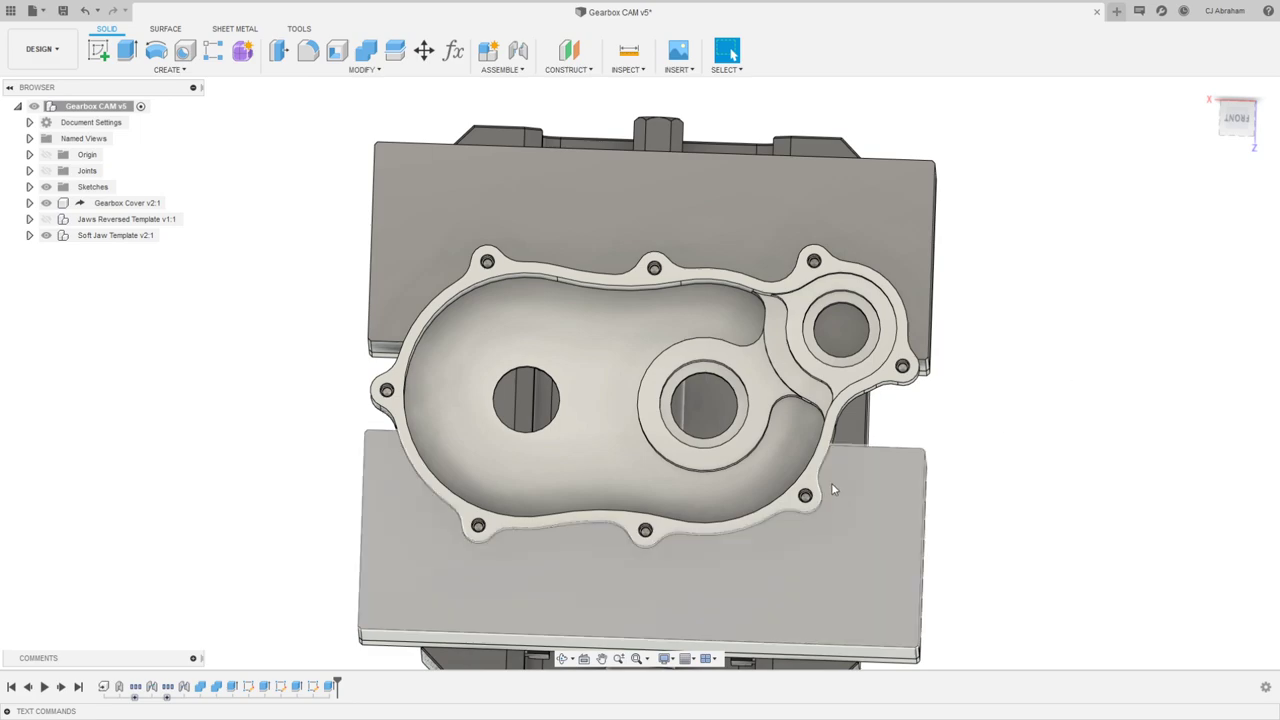
pyautogui.click(46, 203)
pyautogui.keyDown('shift'); pyautogui.moveTo(542, 284); pyautogui.dragTo(498, 206, button='middle'); pyautogui.keyUp('shift')
# Step: Examine the concave lobe faces along the Front Soft Jaw's pocket wall
pyautogui.click(494, 204)
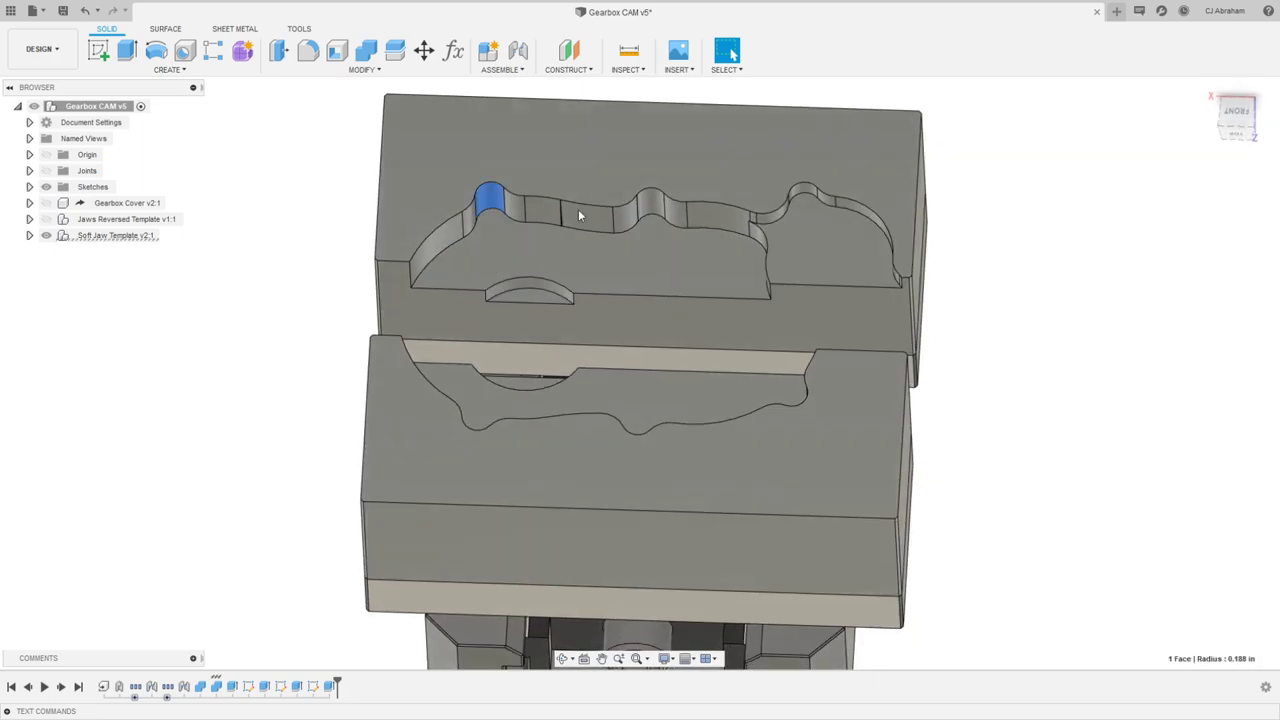
pyautogui.keyDown('ctrl'); pyautogui.click(650, 204); pyautogui.keyUp('ctrl')
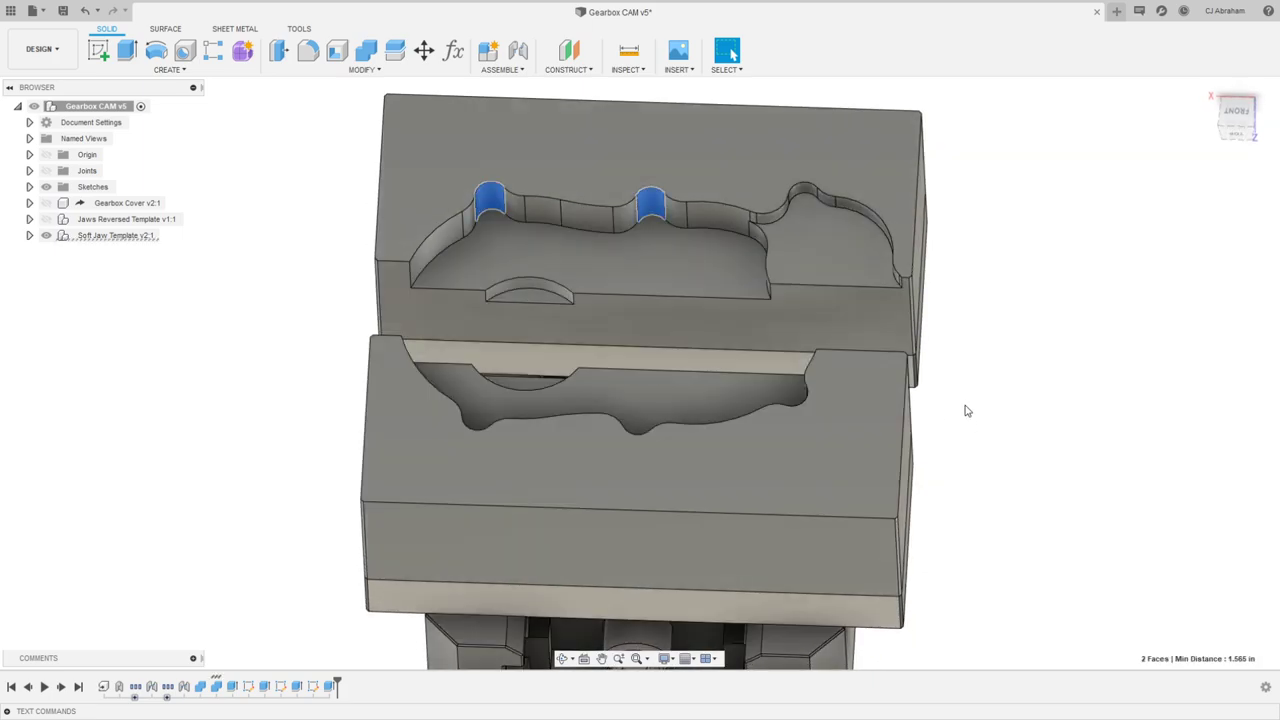
pyautogui.scroll(2, 1047, 239)
pyautogui.moveTo(1084, 276); pyautogui.dragTo(1116, 310, button='middle')
pyautogui.click(1112, 308)
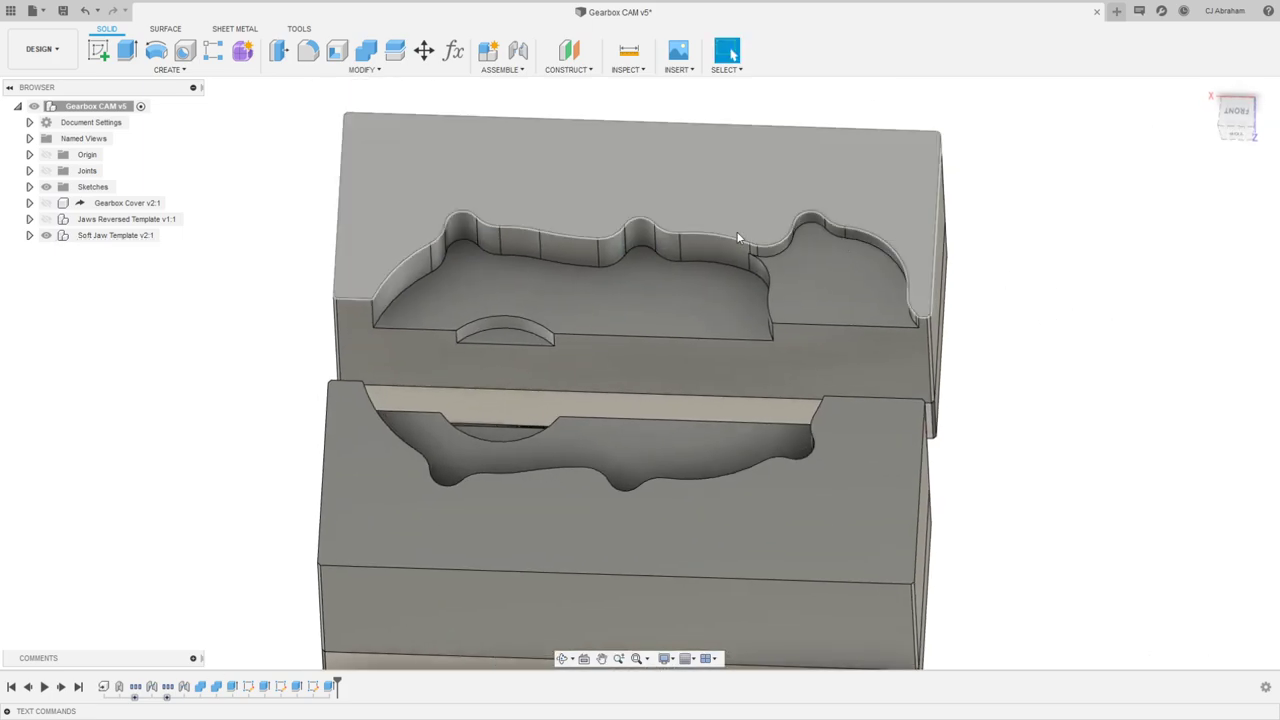
pyautogui.click(643, 229)
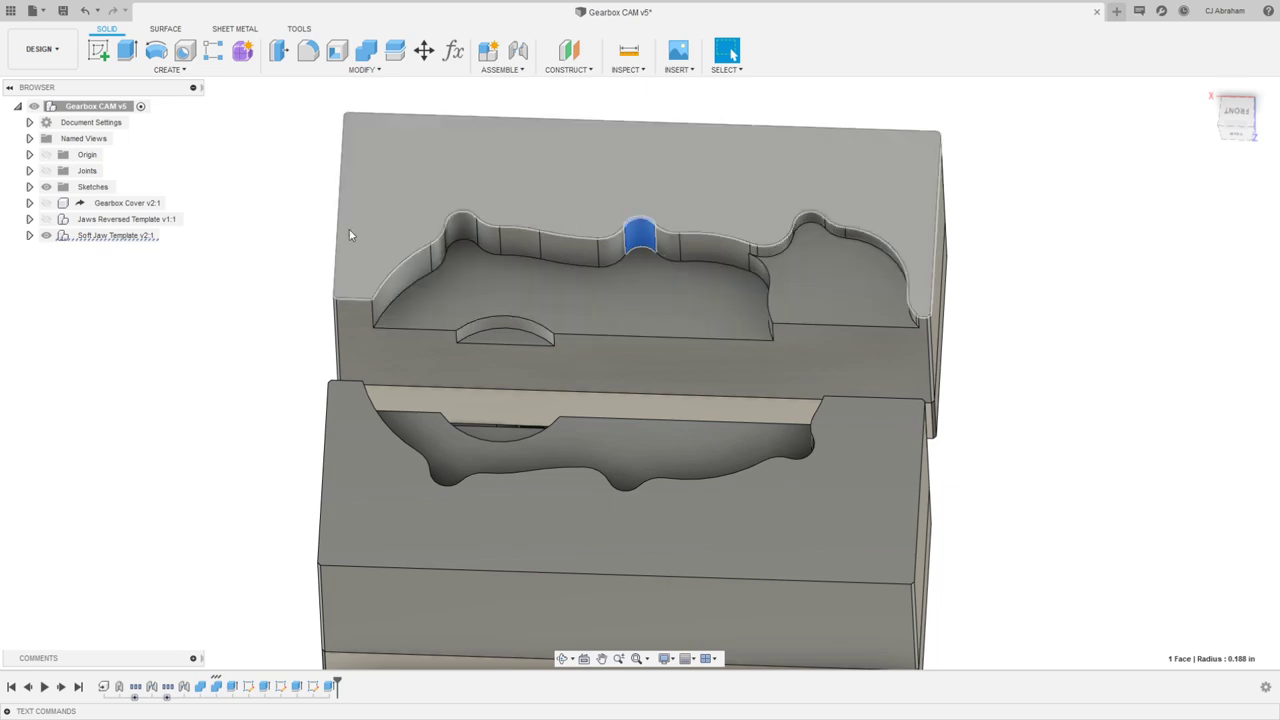
pyautogui.click(264, 212)
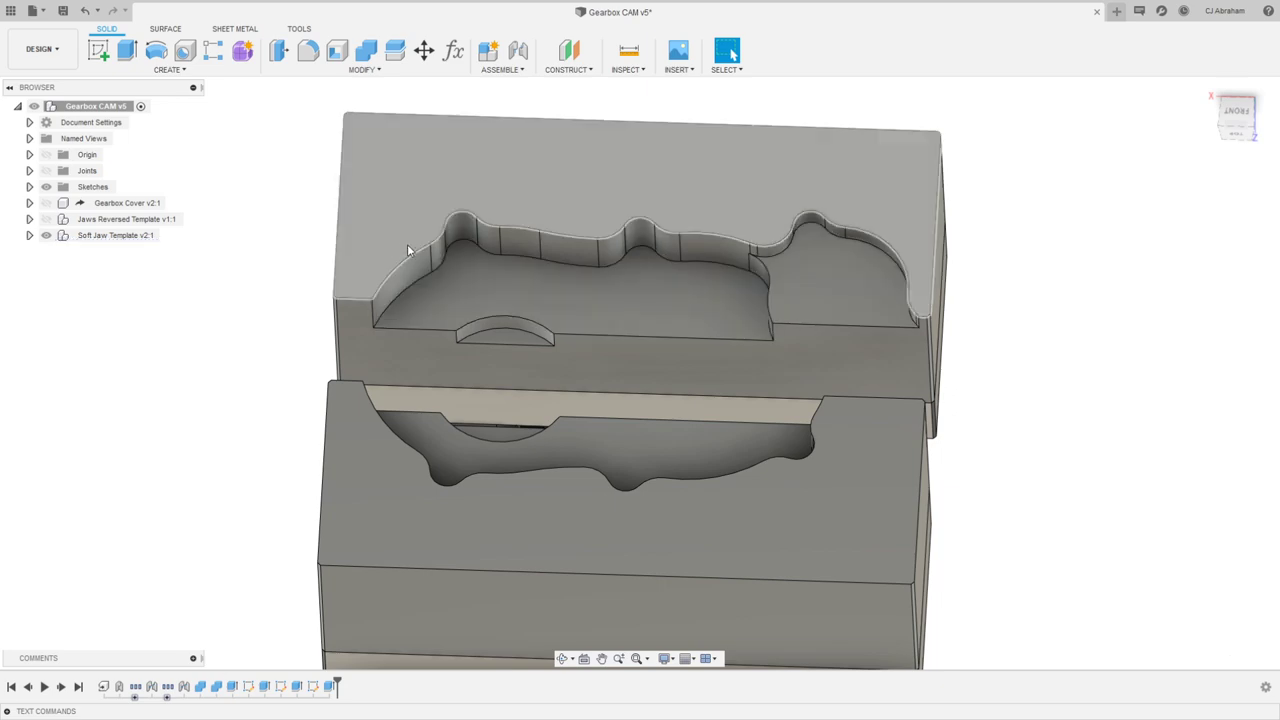
# Step: Examine the blend faces beside the Front Soft Jaw's lobes and the longer curved wall faces between them
pyautogui.keyDown('ctrl'); pyautogui.click(486, 240); pyautogui.keyUp('ctrl')
pyautogui.keyDown('ctrl'); pyautogui.click(609, 249); pyautogui.keyUp('ctrl')
pyautogui.keyDown('ctrl'); pyautogui.click(666, 246); pyautogui.keyUp('ctrl')
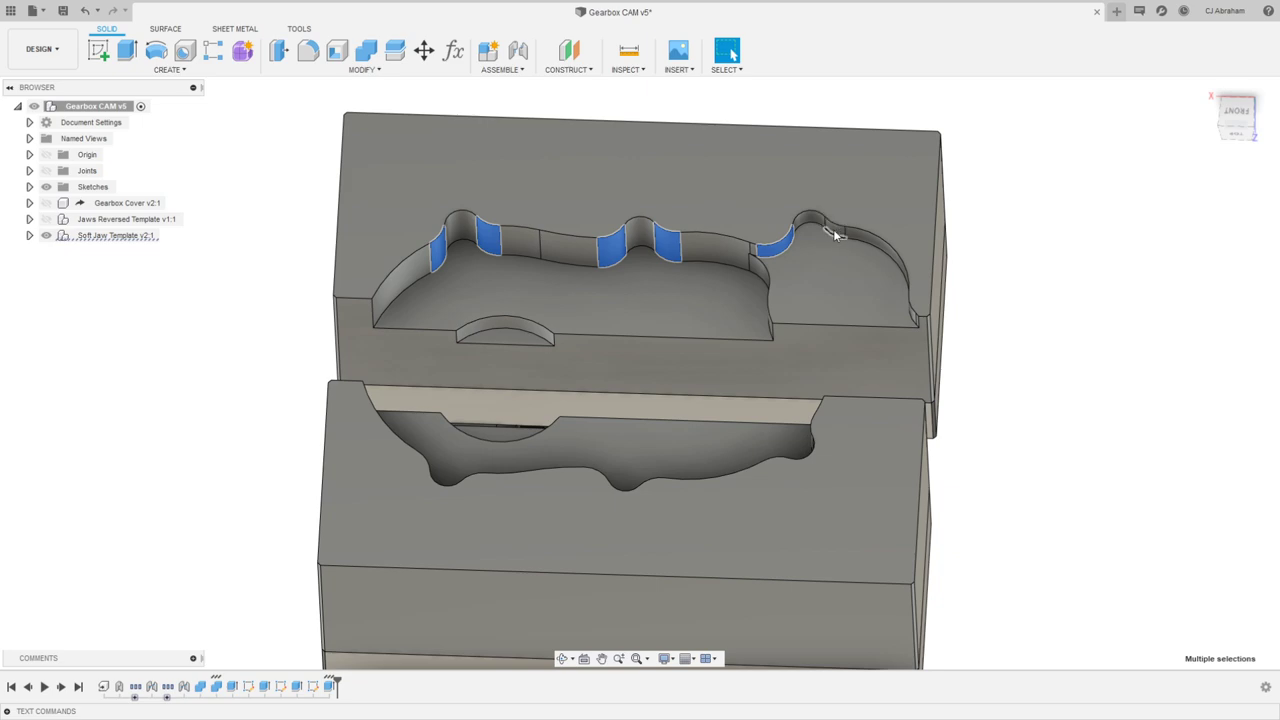
pyautogui.click(1129, 340)
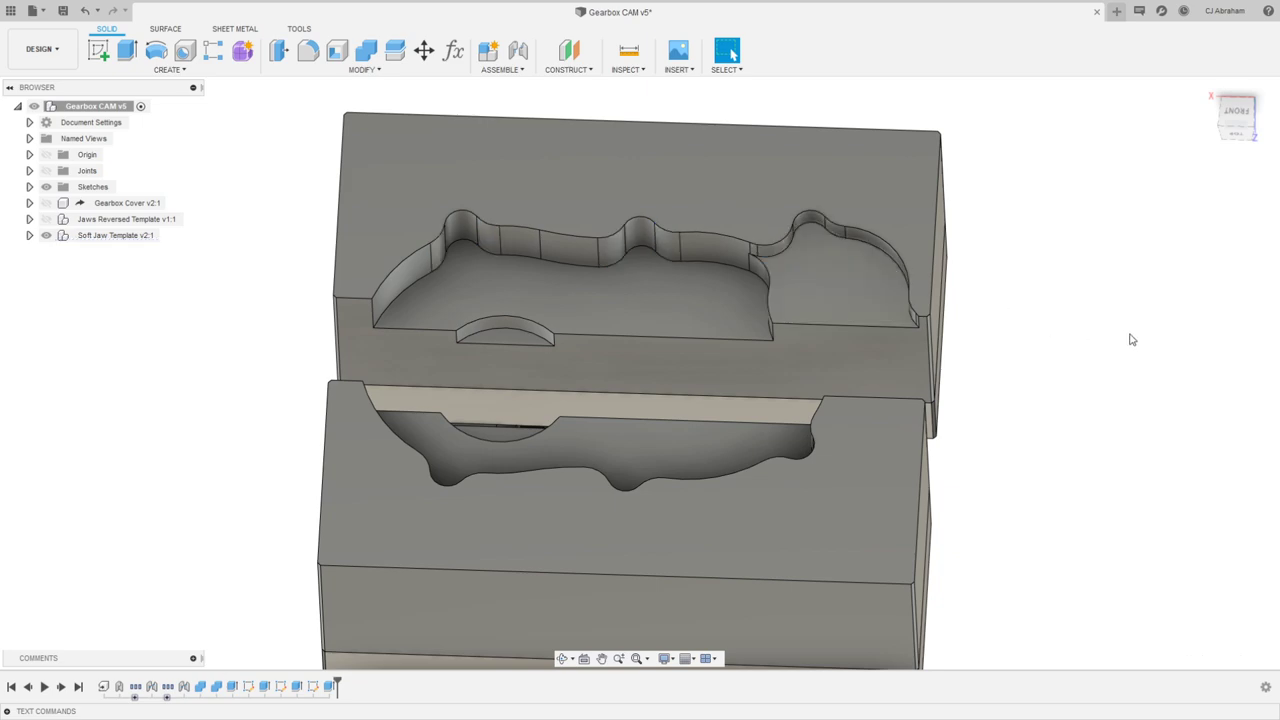
pyautogui.click(527, 252)
pyautogui.click(411, 266)
pyautogui.click(694, 252)
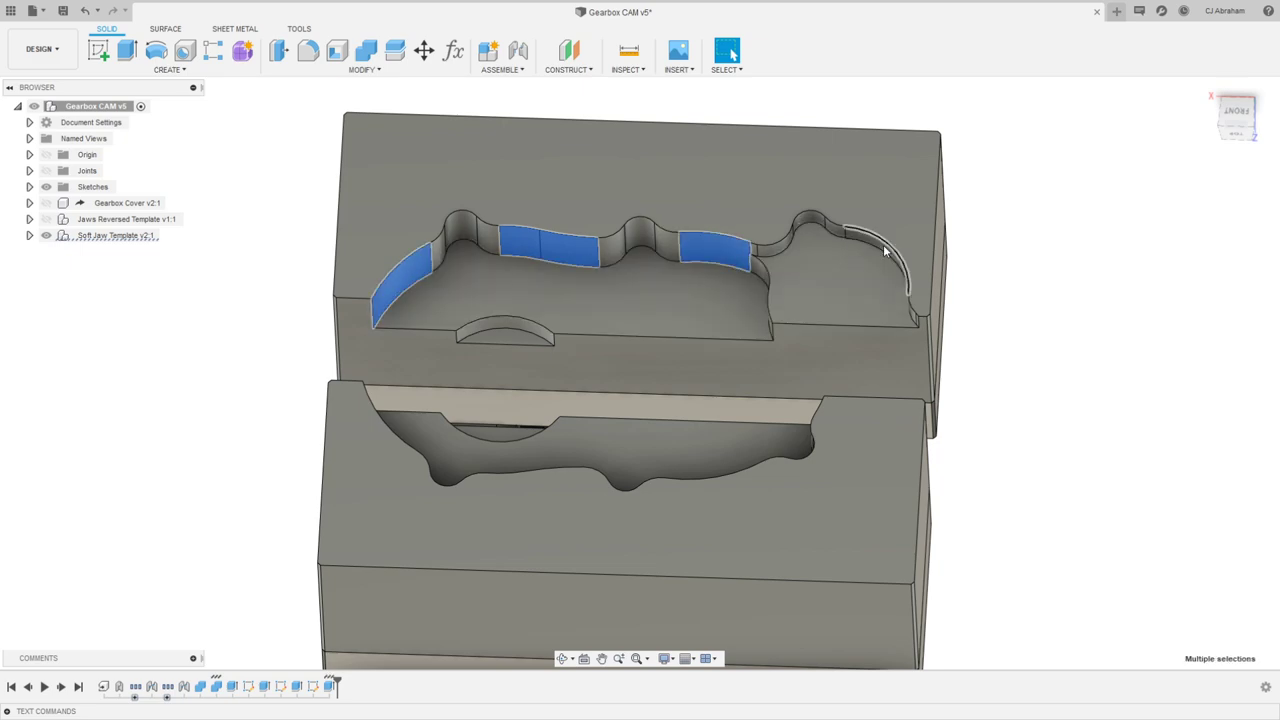
pyautogui.click(1035, 305)
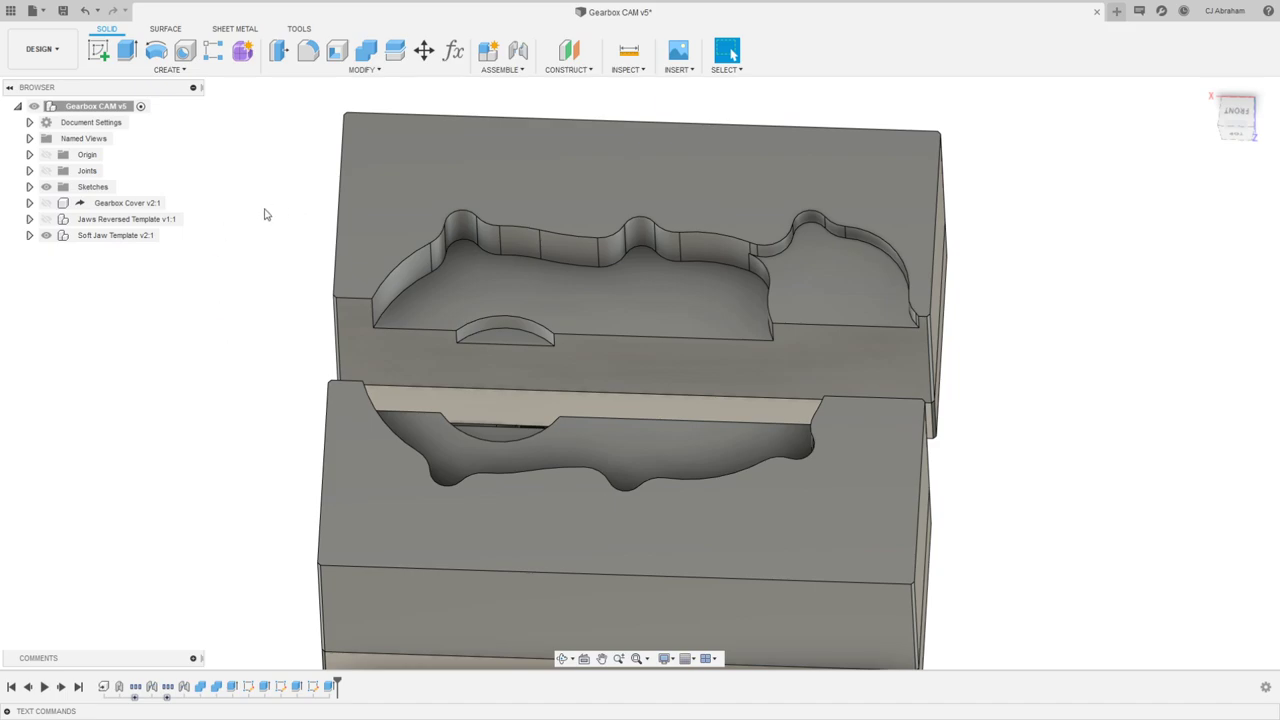
# Step: Delete the blend faces beside the lobes along the Front Soft Jaw's pocket wall
pyautogui.keyDown('shift'); pyautogui.moveTo(800, 289); pyautogui.dragTo(576, 184, button='middle'); pyautogui.keyUp('shift')
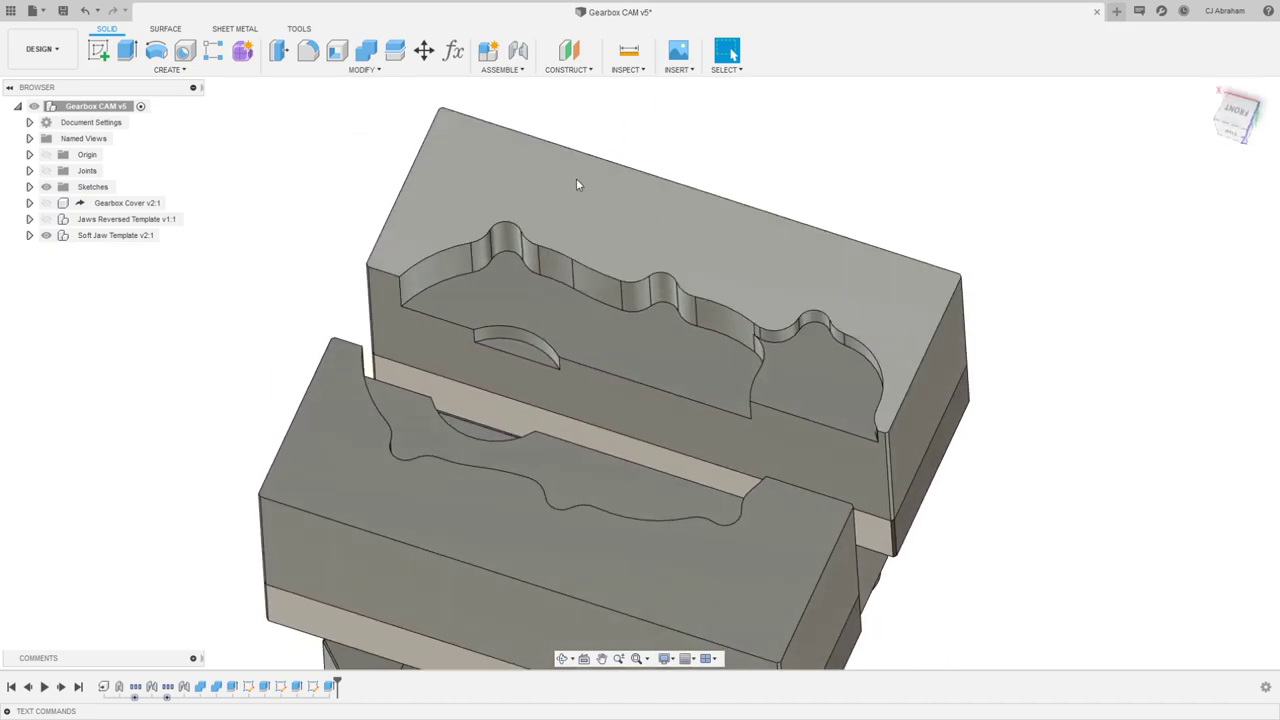
pyautogui.click(482, 256)
pyautogui.click(528, 256)
pyautogui.click(635, 292)
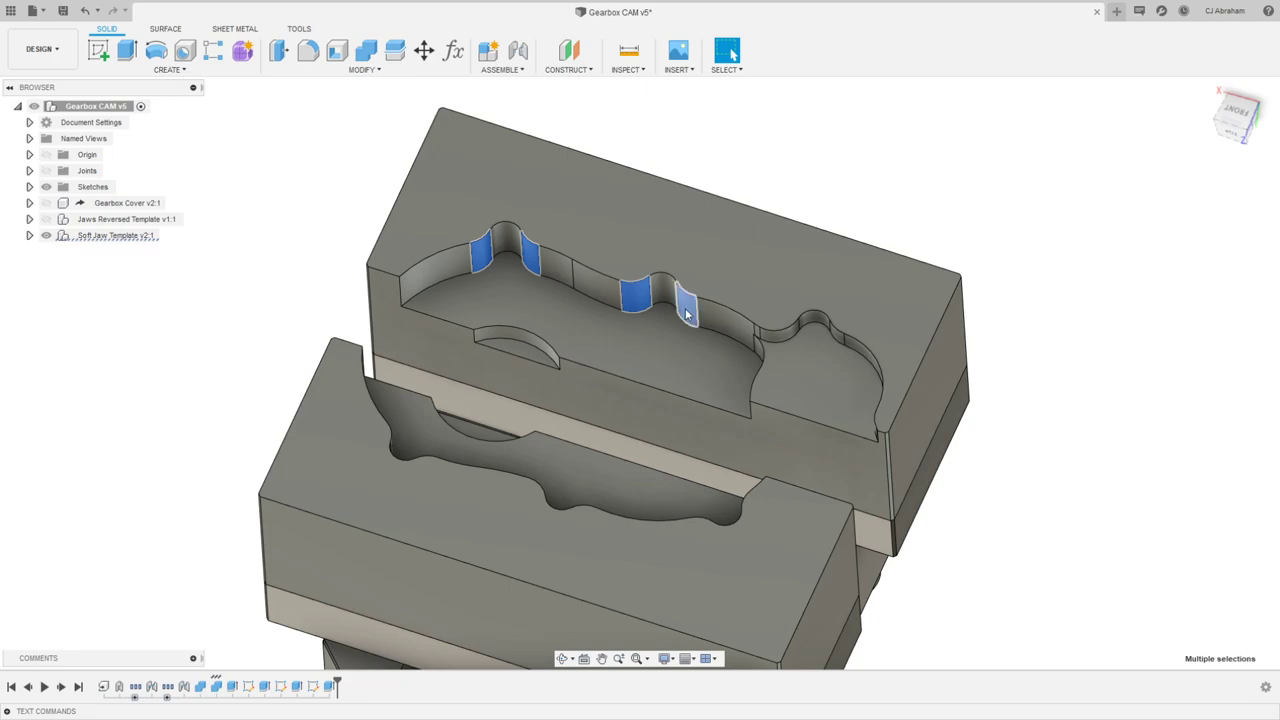
pyautogui.click(785, 341)
pyautogui.keyDown('shift'); pyautogui.moveTo(948, 354); pyautogui.dragTo(923, 332, button='middle'); pyautogui.keyUp('shift')
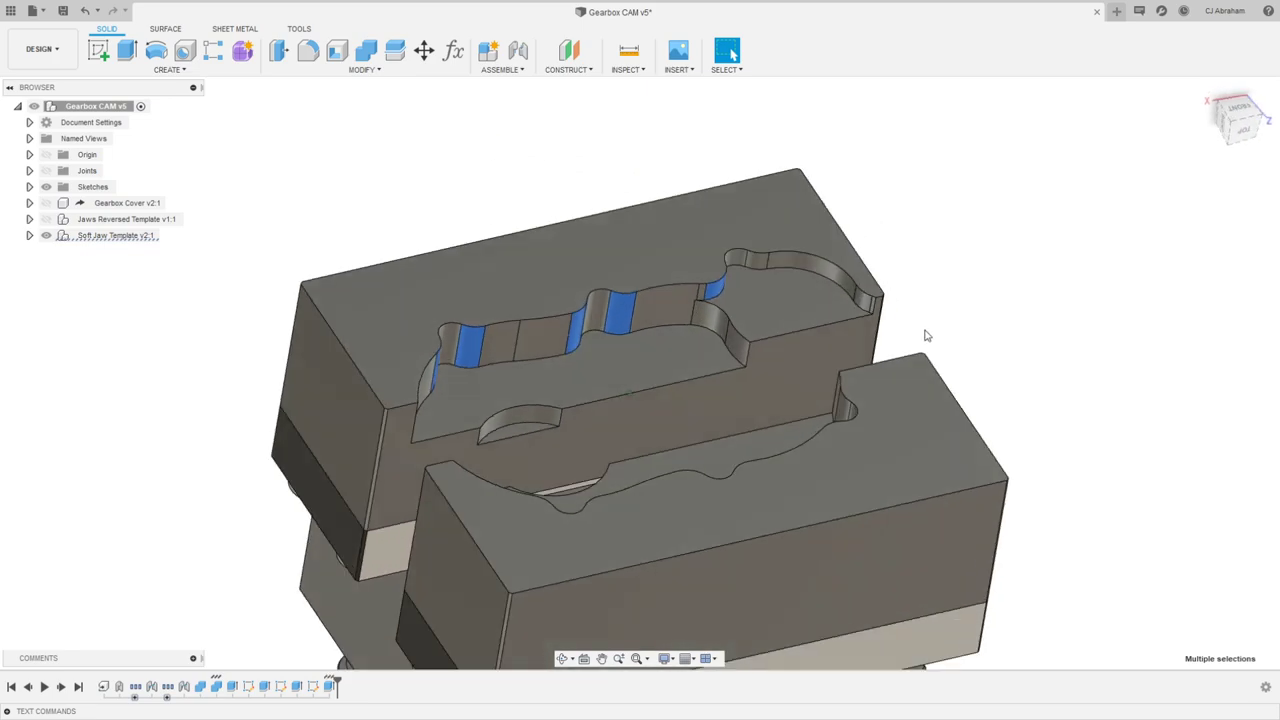
pyautogui.click(757, 261)
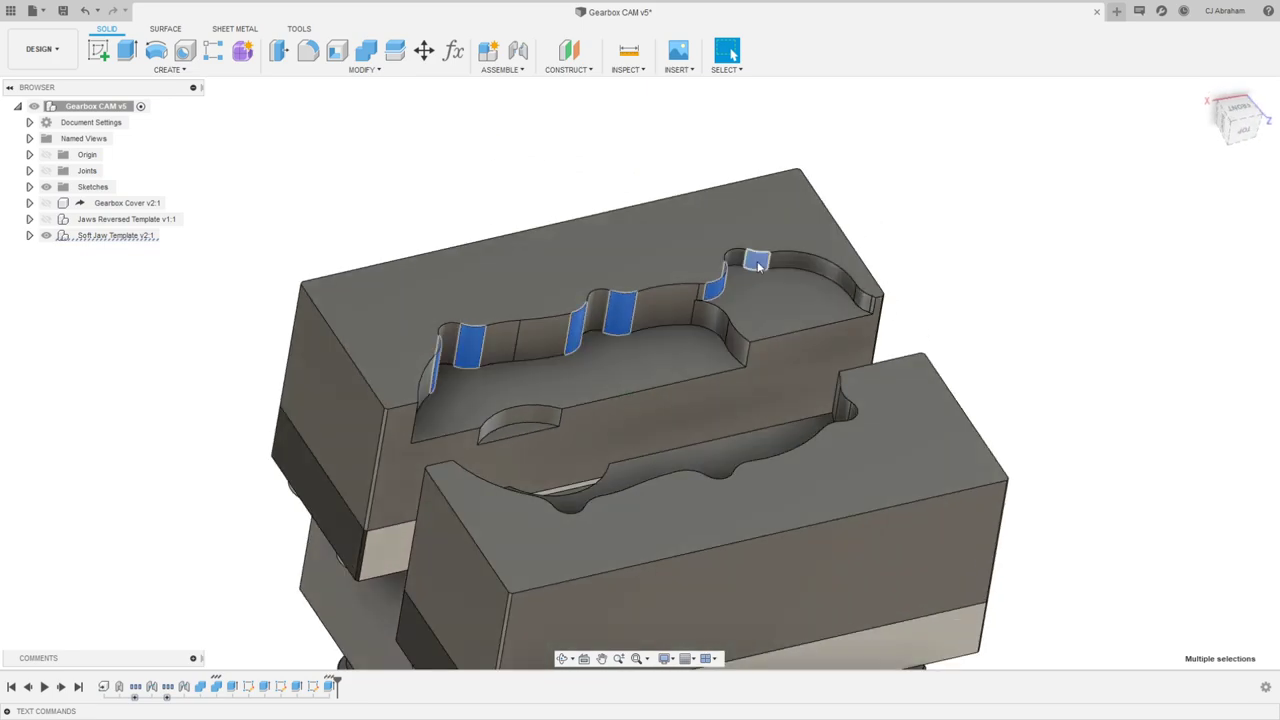
pyautogui.rightClick(864, 304)
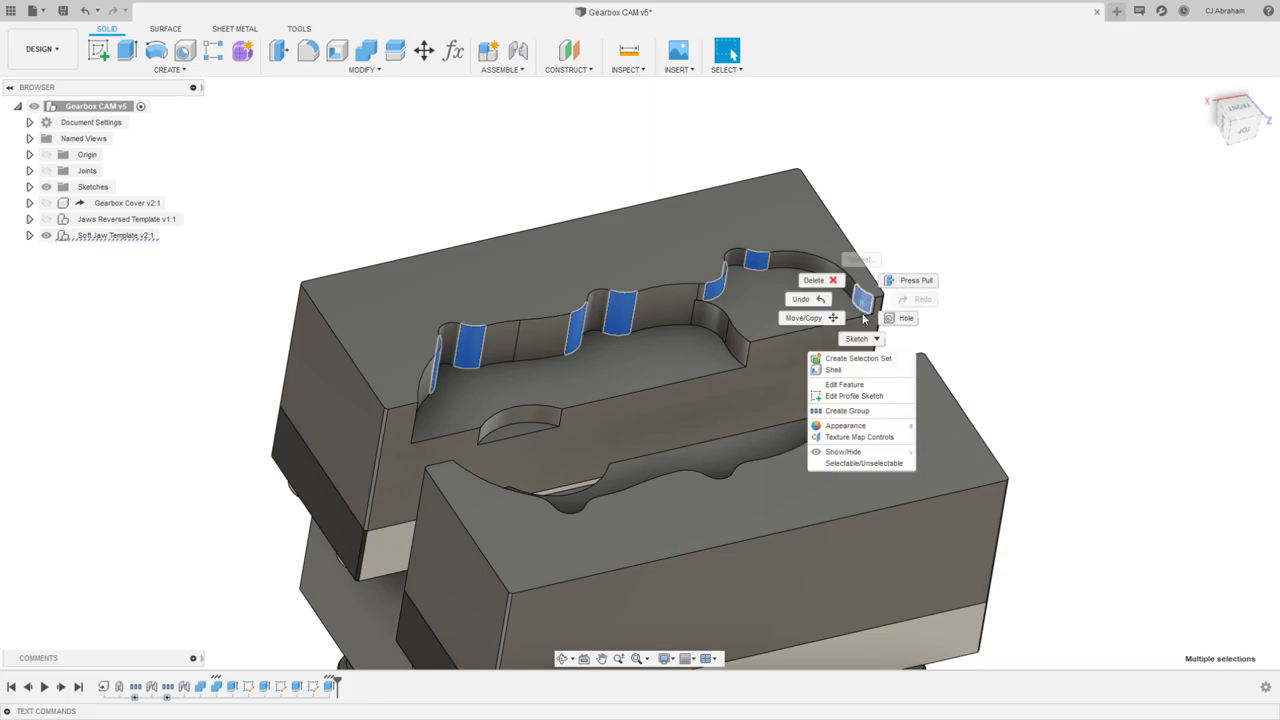
pyautogui.click(941, 161)
pyautogui.rightClick(951, 179)
pyautogui.click(908, 161)
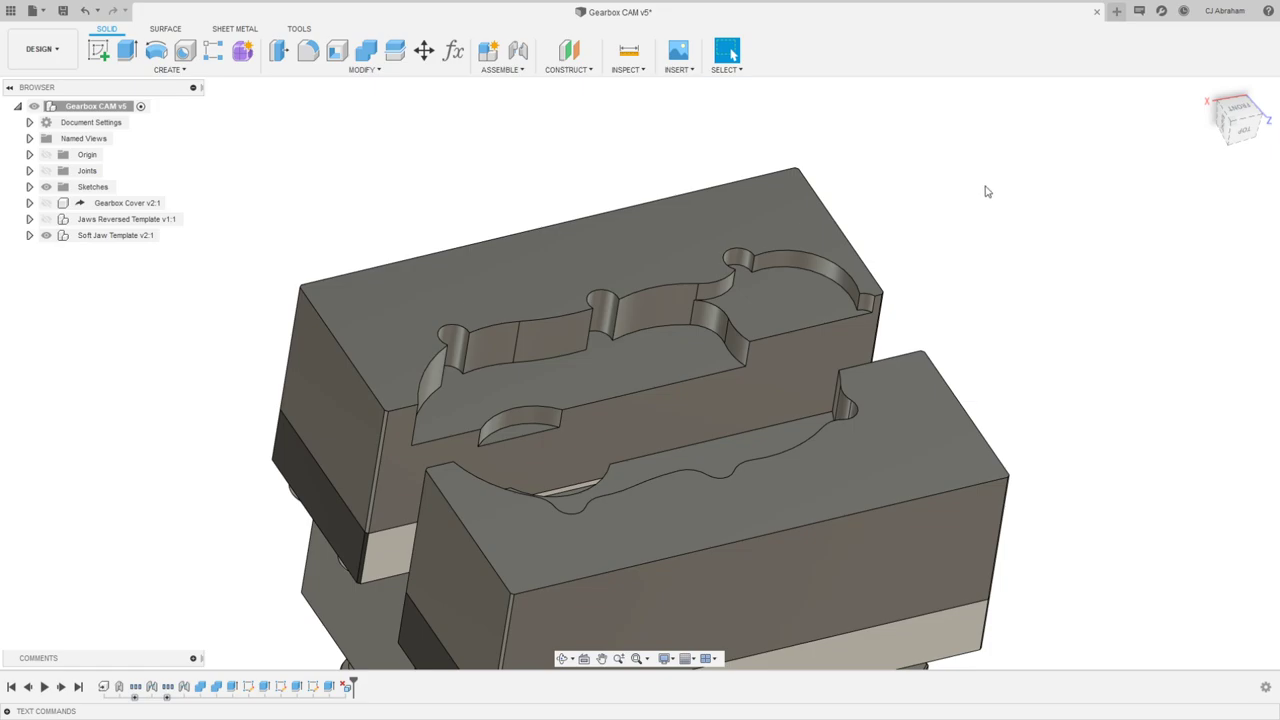
# Step: Delete the blend faces on both sides of each lobe along the Rear Soft Jaw's pocket wall
pyautogui.keyDown('shift'); pyautogui.moveTo(985, 191); pyautogui.dragTo(820, 272, button='middle'); pyautogui.keyUp('shift')
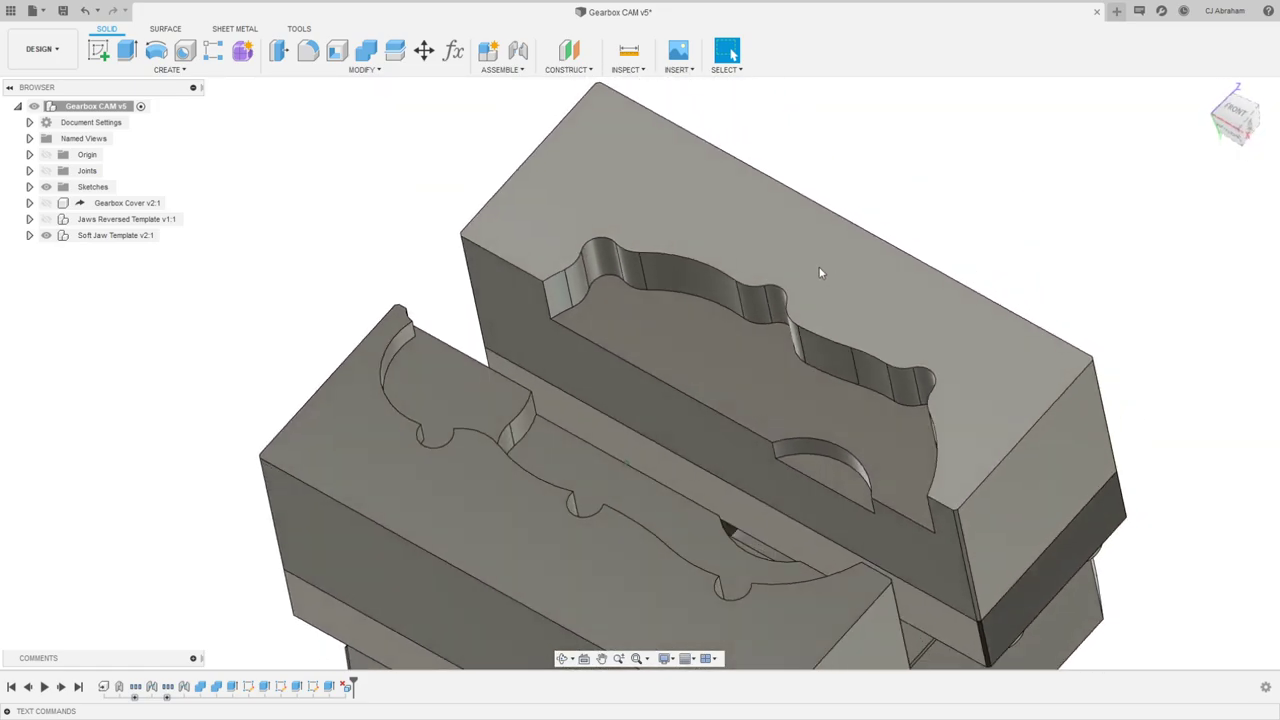
pyautogui.click(578, 285)
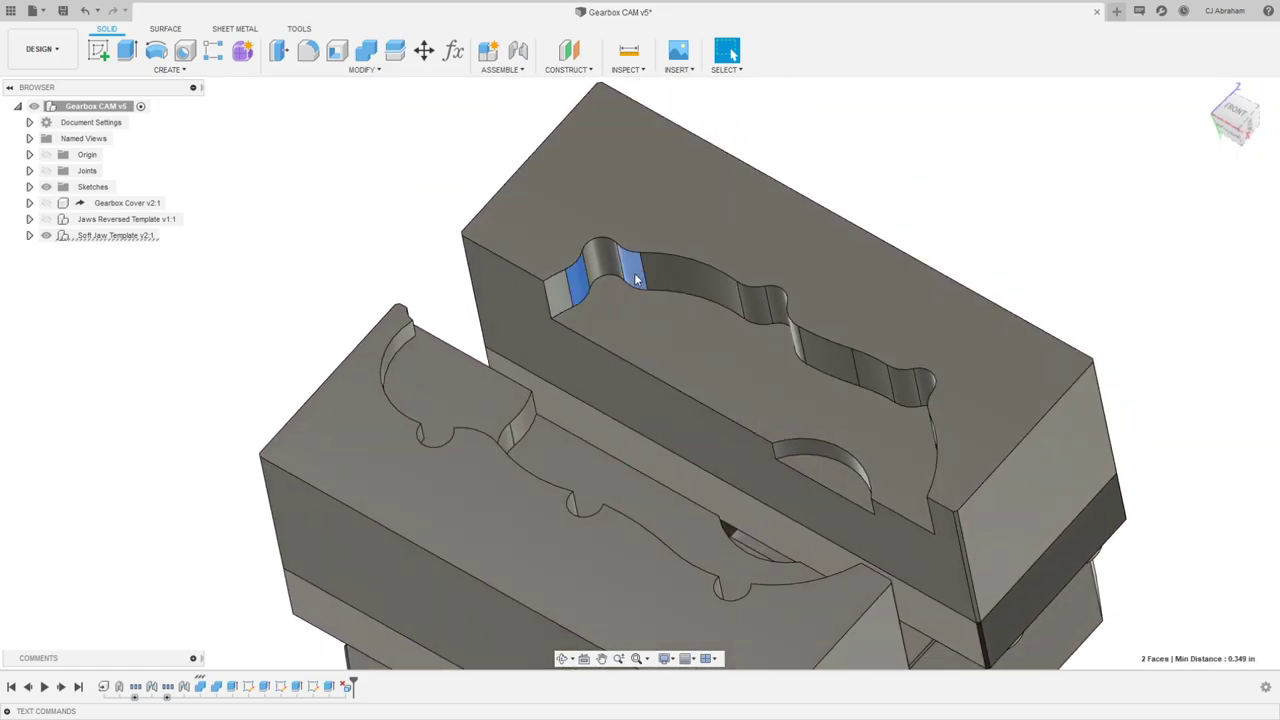
pyautogui.keyDown('shift'); pyautogui.moveTo(636, 280); pyautogui.dragTo(816, 298, button='middle'); pyautogui.keyUp('shift')
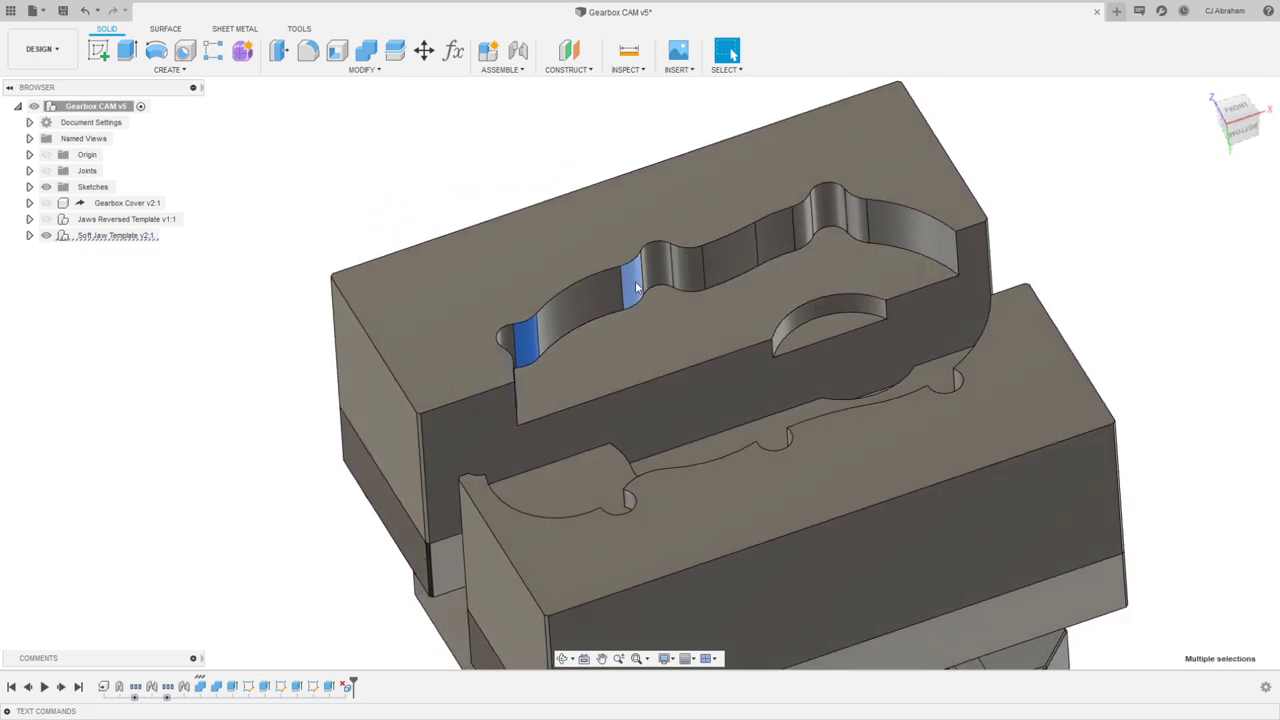
pyautogui.click(688, 268)
pyautogui.click(800, 214)
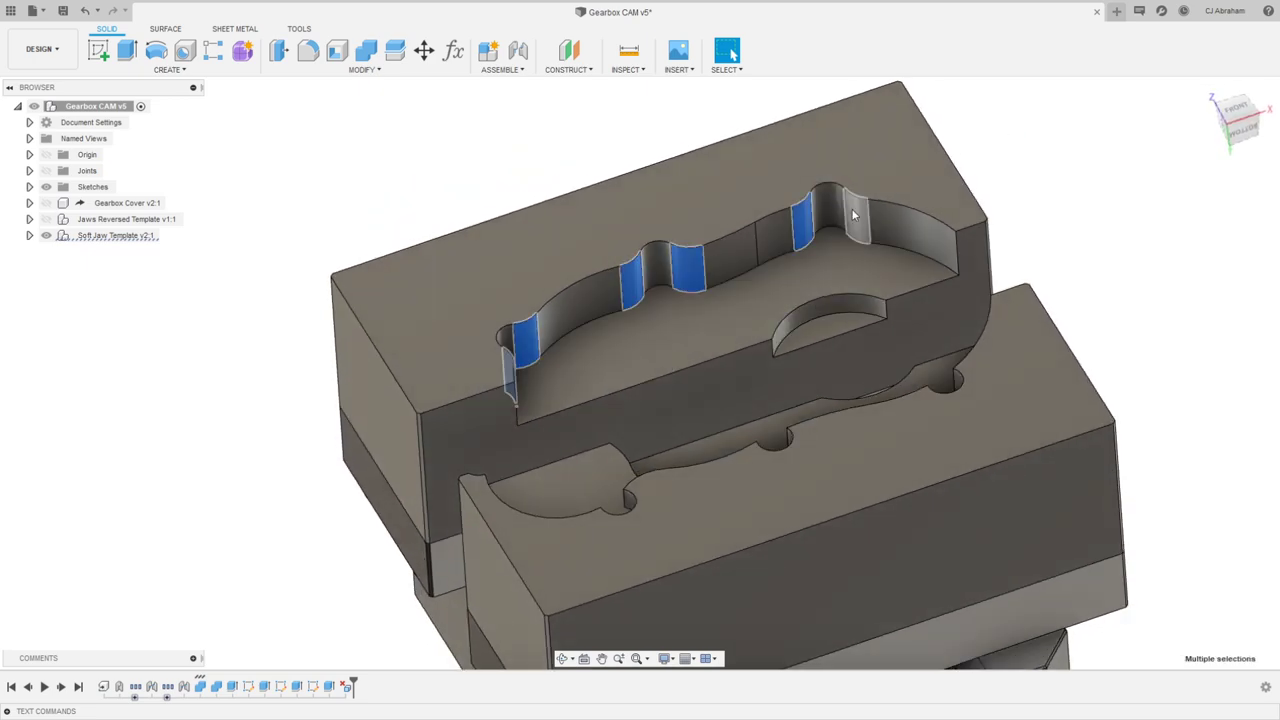
pyautogui.rightClick(1069, 143)
pyautogui.click(1049, 232)
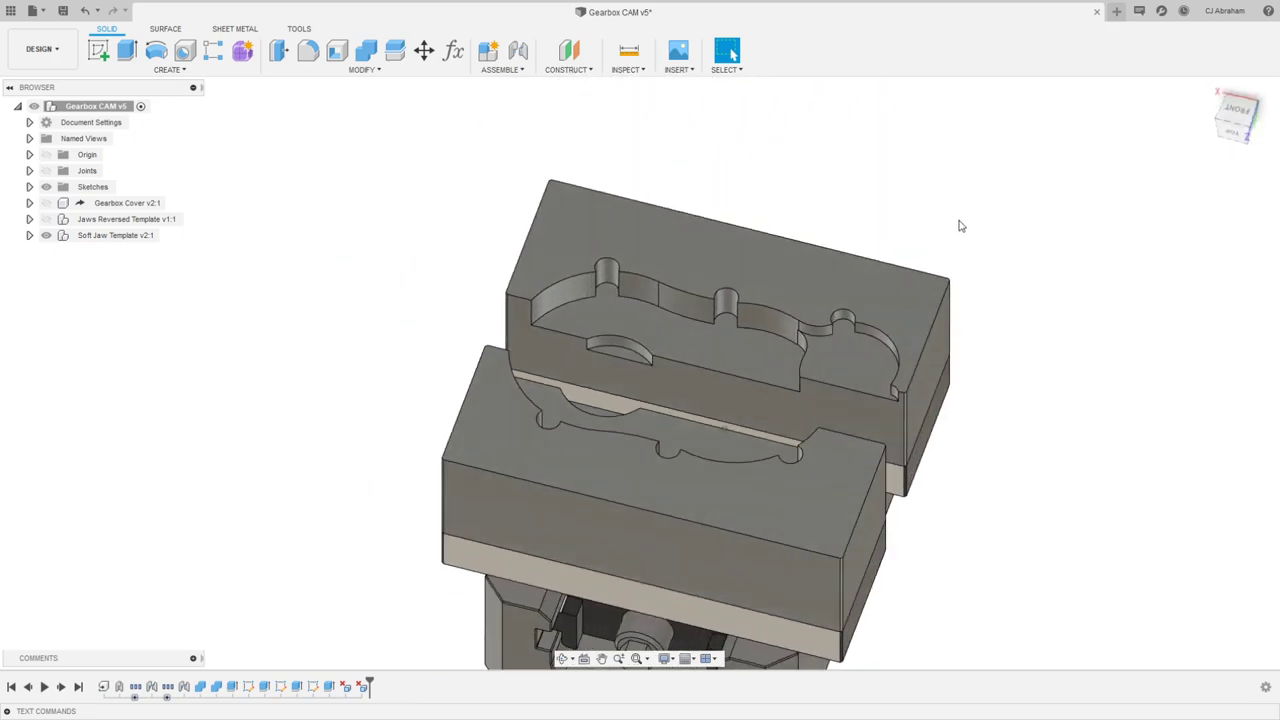
# Step: Start a sketch on the top face of the soft jaw with the stepped pocket and project the opposite jaw's three lobe edges into it
pyautogui.click(587, 207)
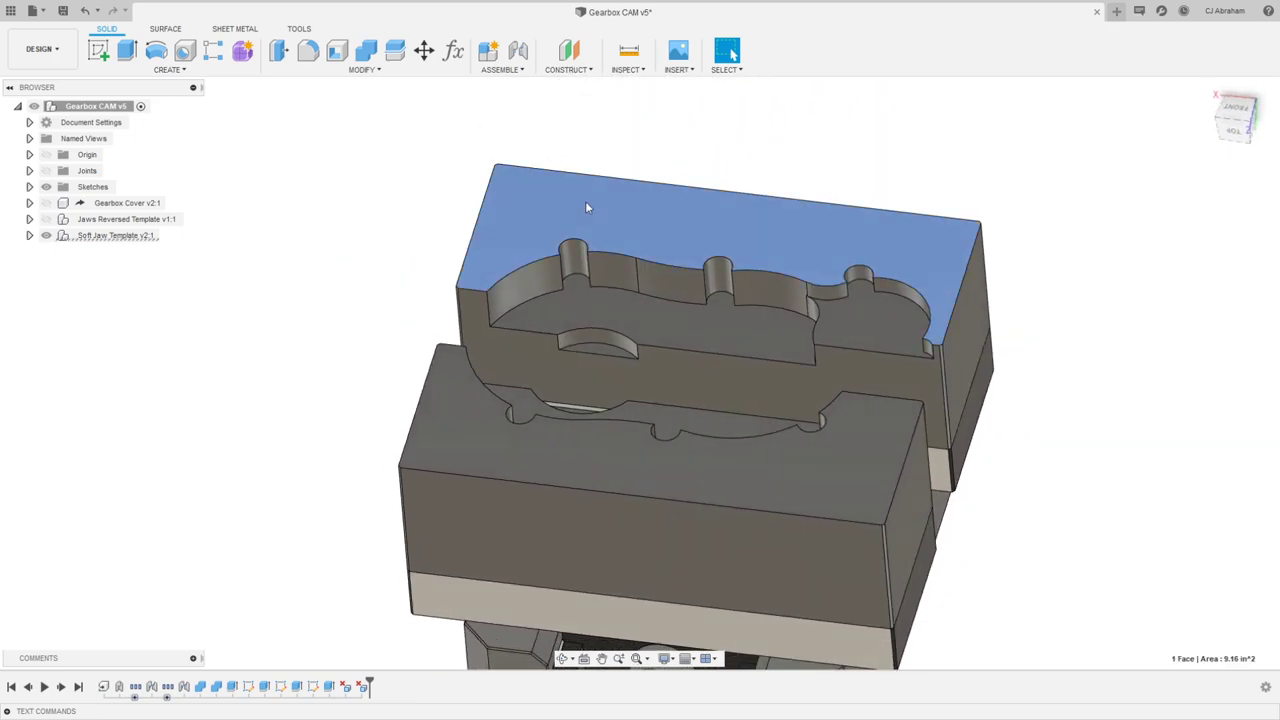
pyautogui.rightClick(587, 207)
pyautogui.click(574, 274)
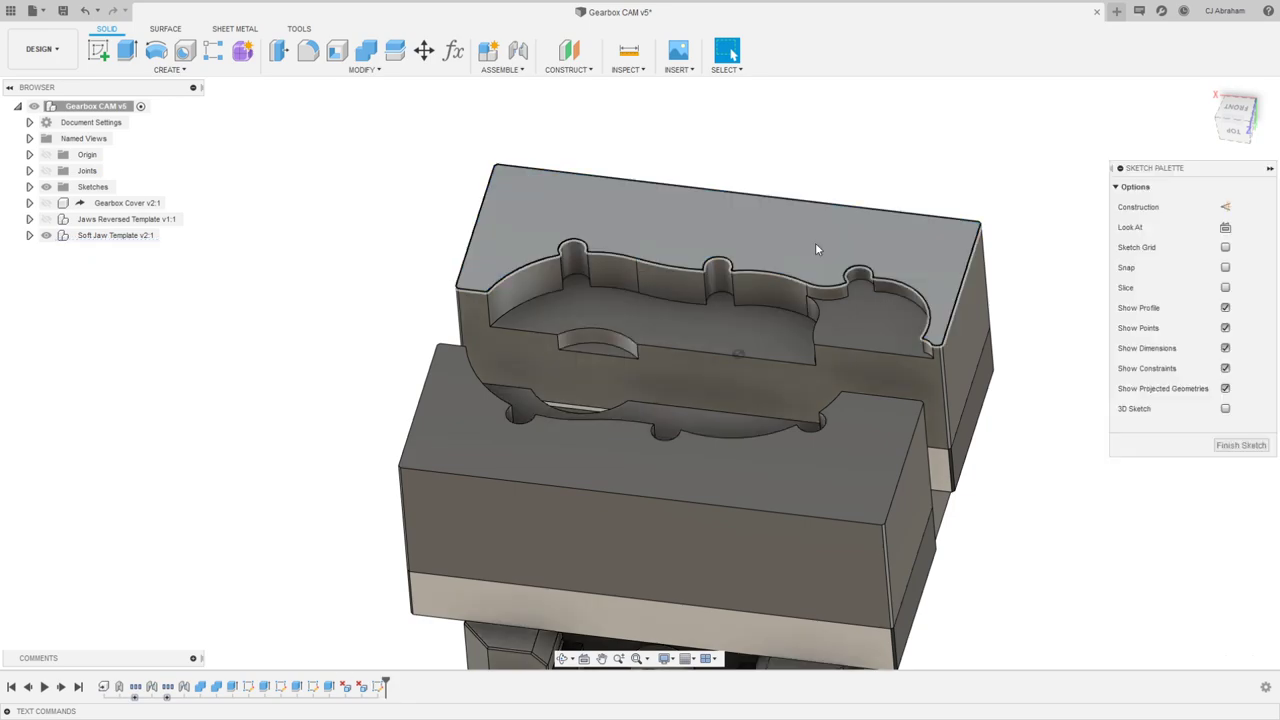
pyautogui.press('p')
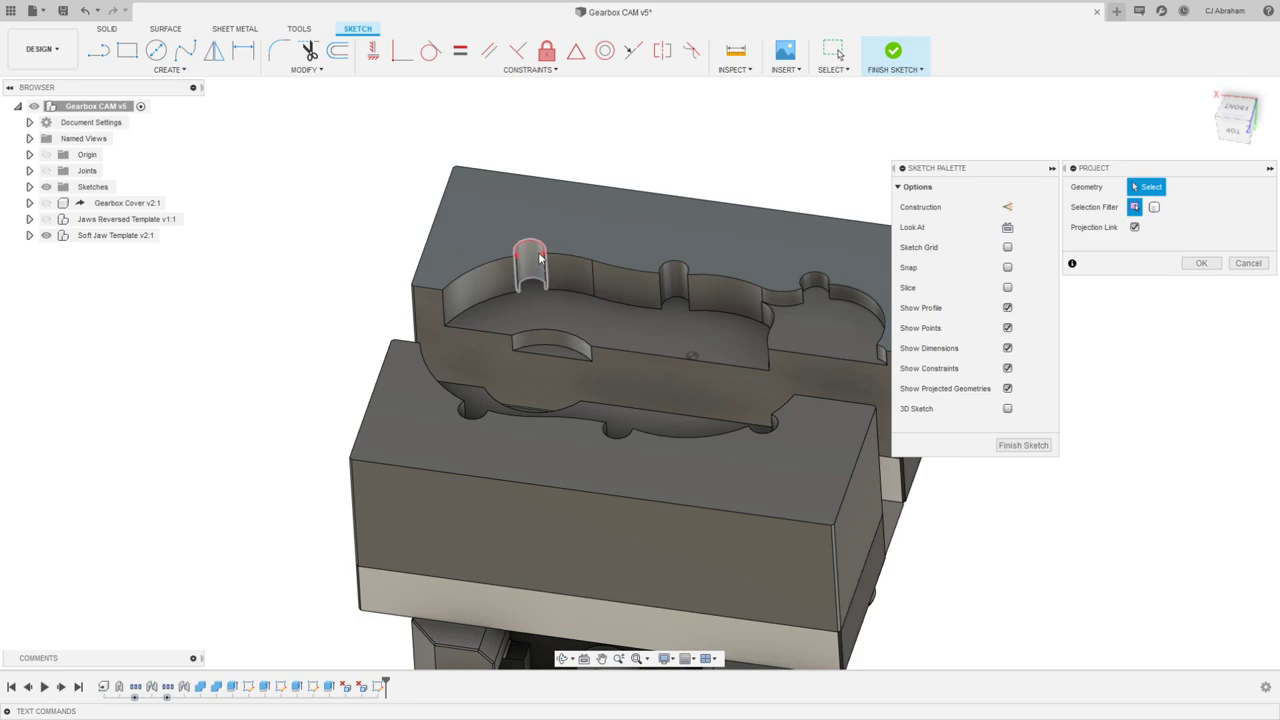
pyautogui.scroll(-2, 604, 246)
pyautogui.scroll(2, 815, 241)
pyautogui.keyDown('shift'); pyautogui.moveTo(835, 229); pyautogui.dragTo(660, 256, button='middle'); pyautogui.keyUp('shift')
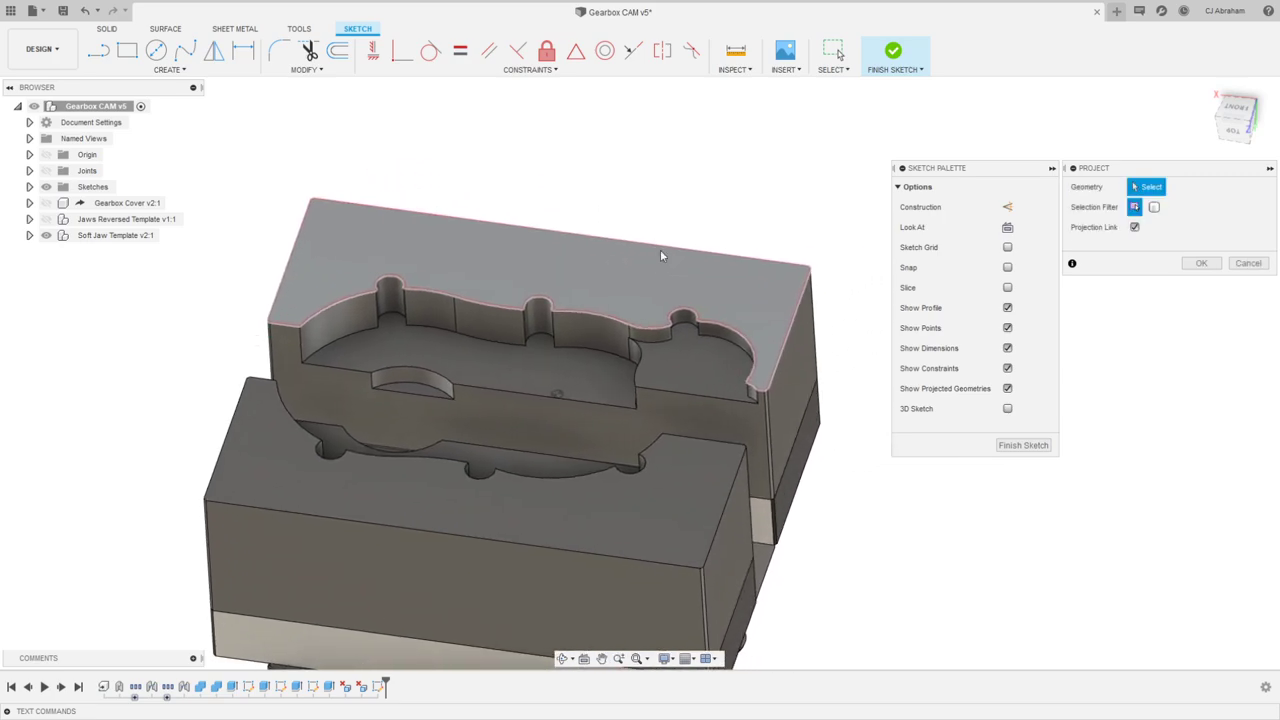
pyautogui.moveTo(516, 271); pyautogui.dragTo(536, 264, button='middle')
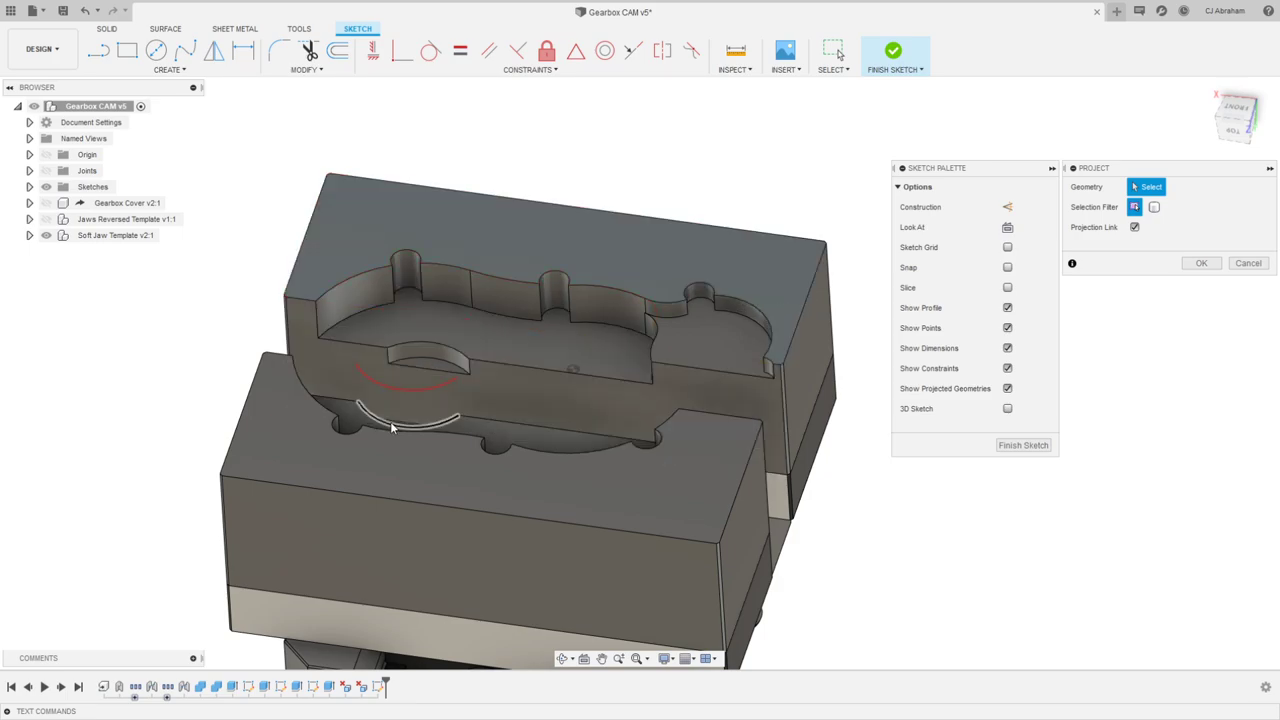
pyautogui.click(352, 431)
pyautogui.click(496, 448)
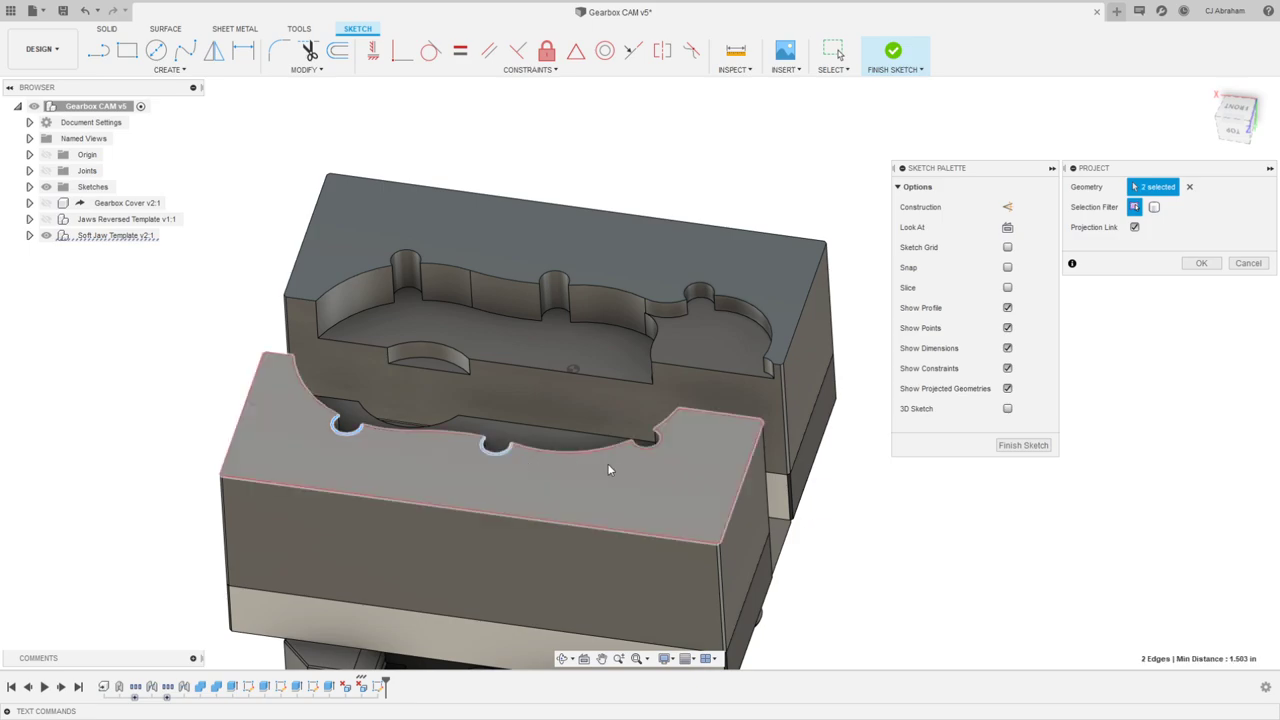
pyautogui.click(644, 453)
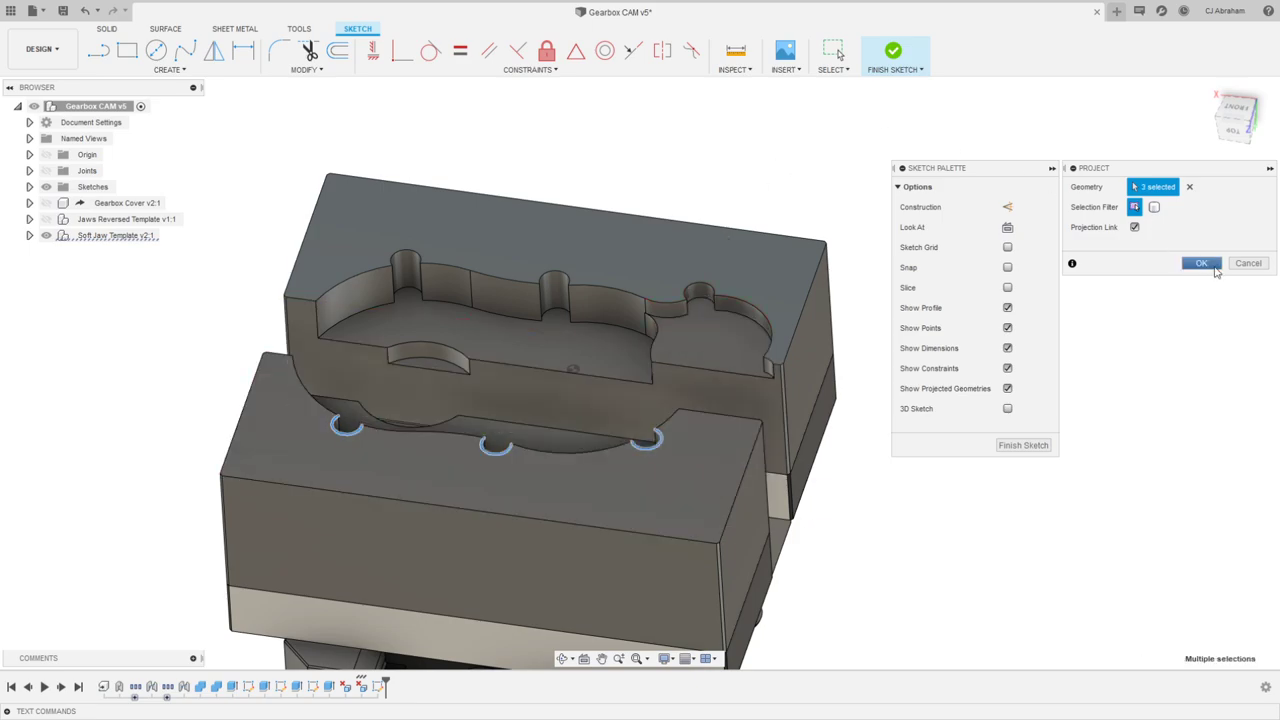
pyautogui.click(1203, 264)
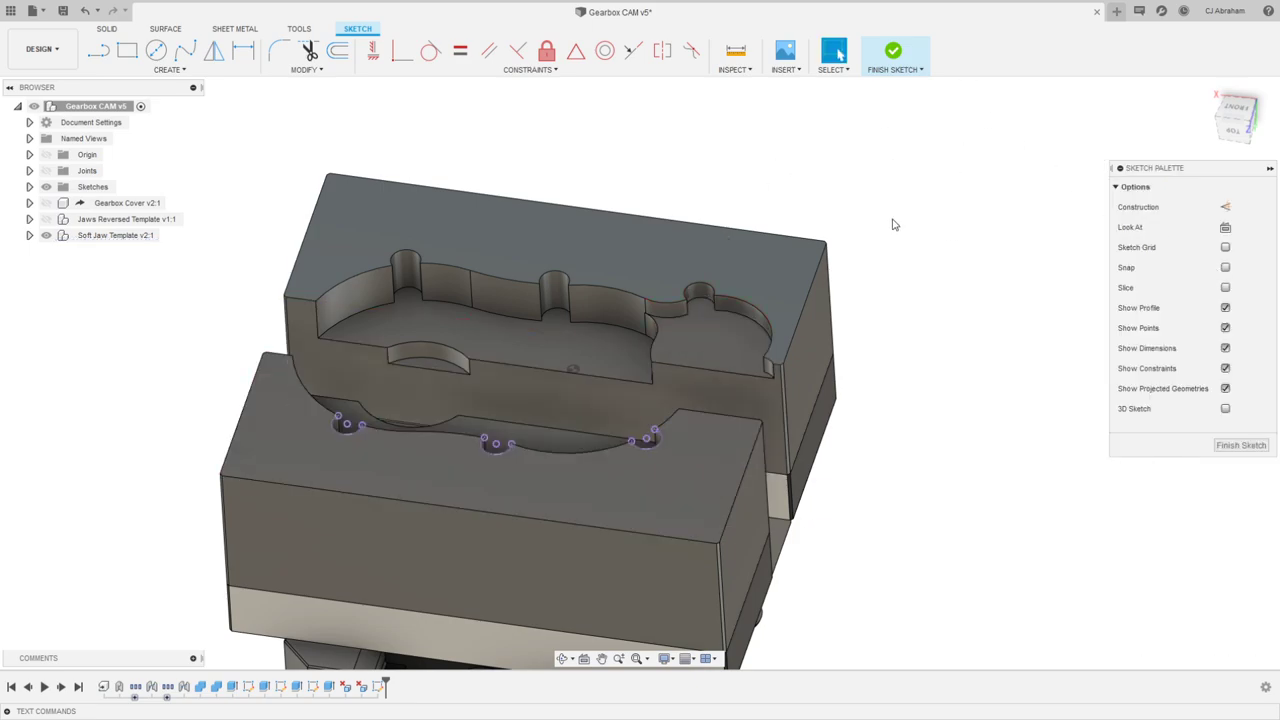
# Step: Sketch a circle centred on each of the six pocket lobes, three on each soft jaw
pyautogui.press('c')
pyautogui.click(407, 260)
pyautogui.click(453, 246)
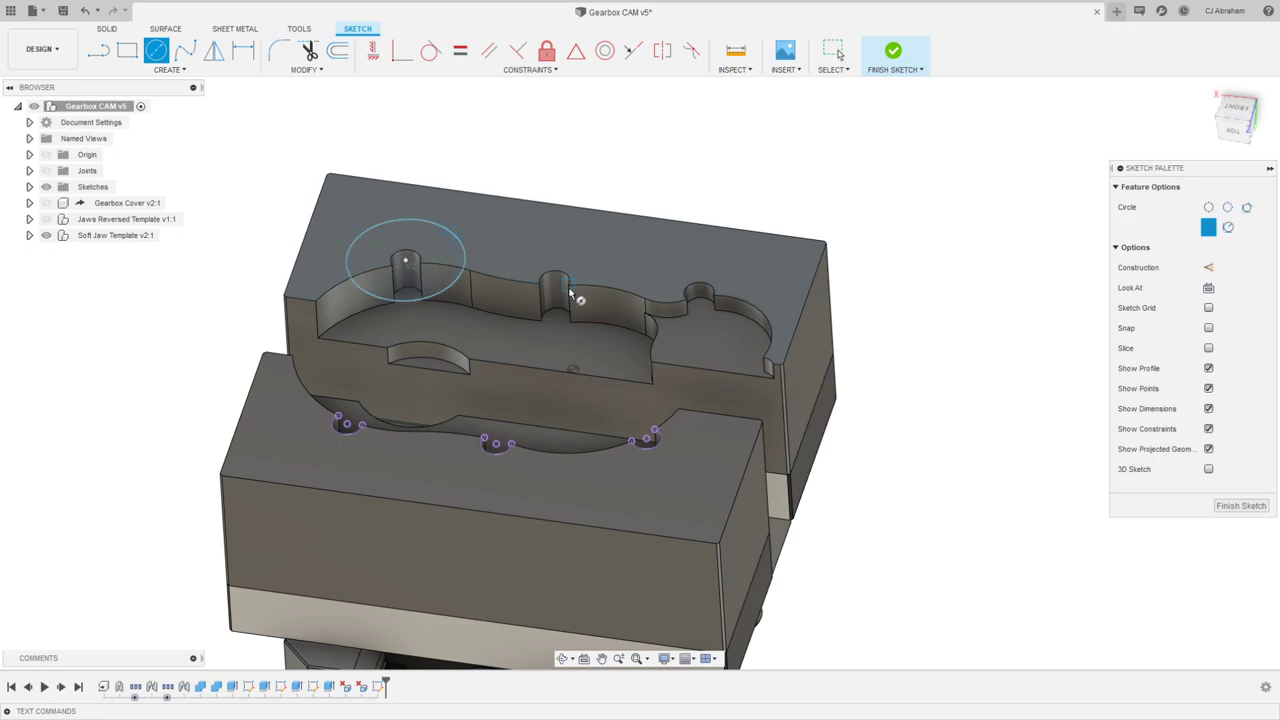
pyautogui.click(556, 284)
pyautogui.click(585, 262)
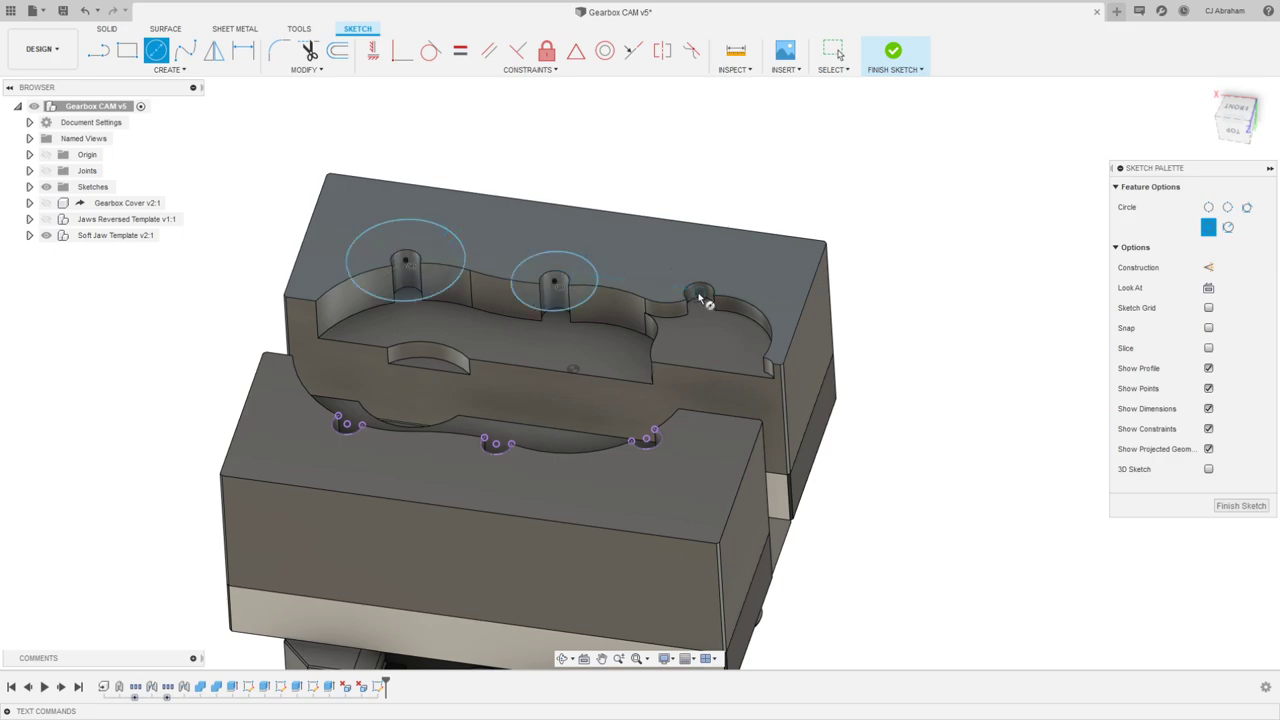
pyautogui.click(698, 292)
pyautogui.click(744, 290)
pyautogui.click(671, 463)
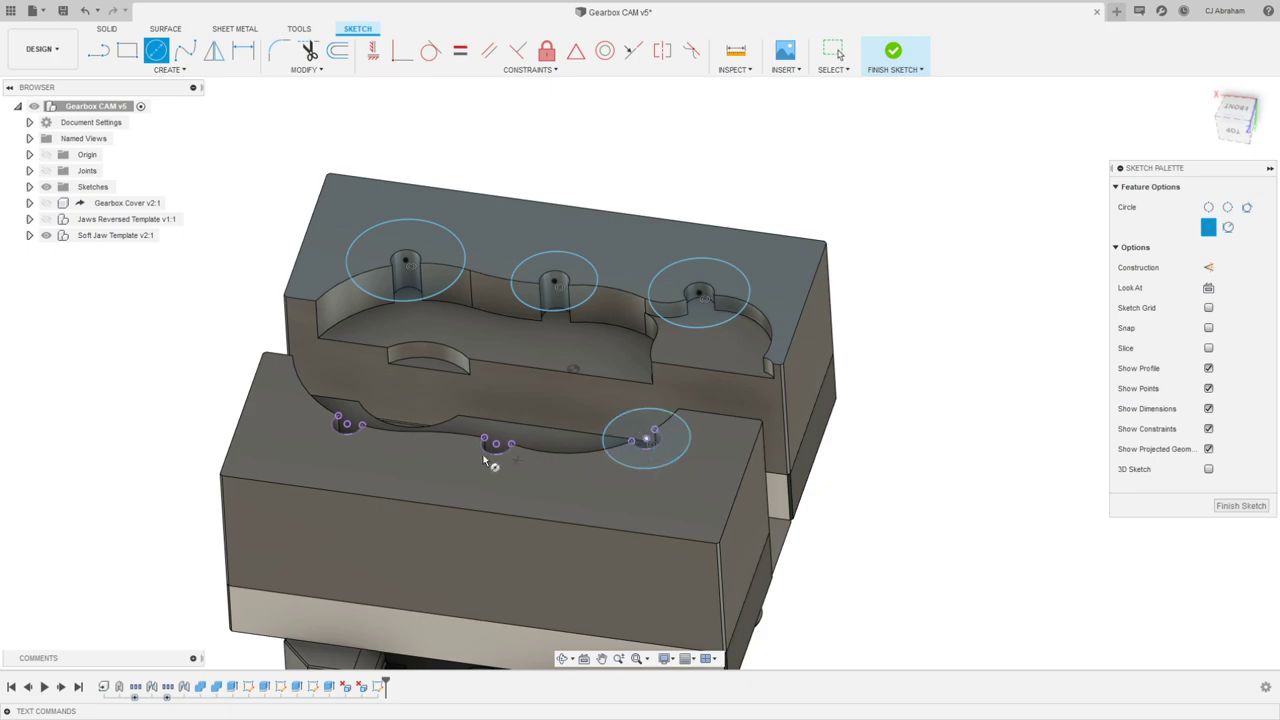
pyautogui.click(498, 445)
pyautogui.click(523, 470)
pyautogui.click(367, 460)
pyautogui.press('Escape')
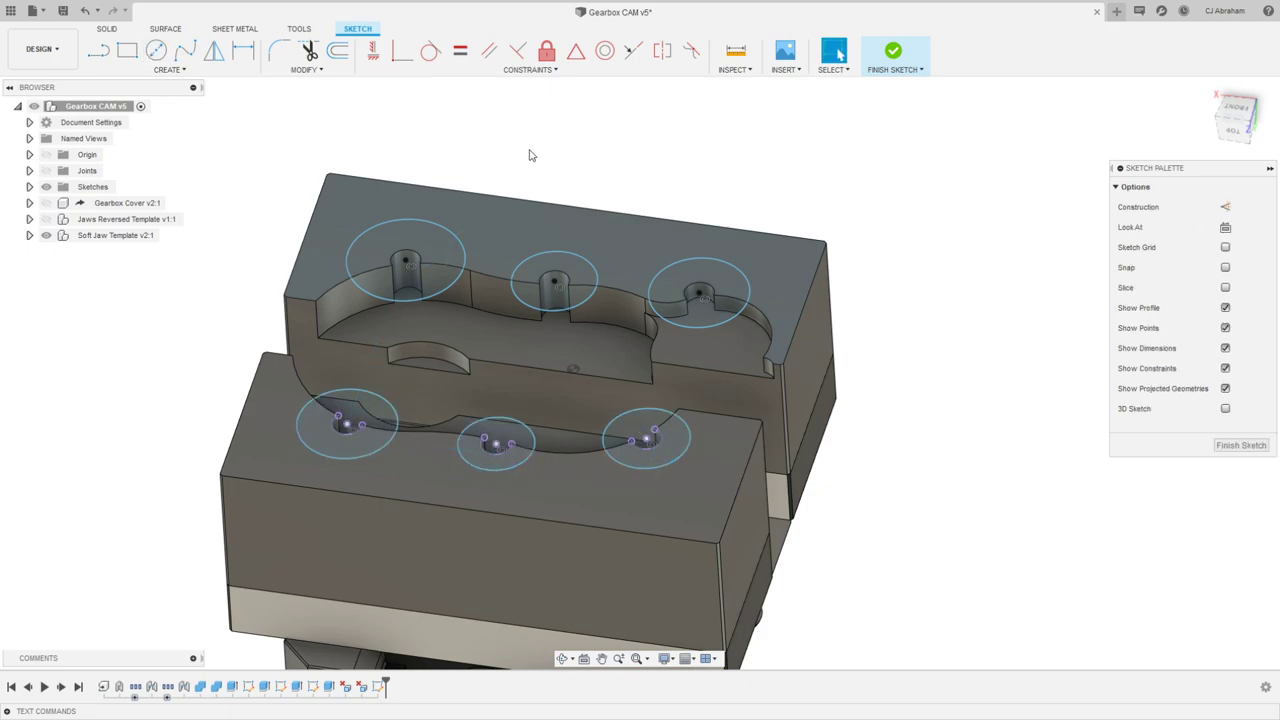
# Step: Constrain all six lobe circles to equal size
pyautogui.click(457, 235)
pyautogui.keyDown('shift'); pyautogui.click(543, 253); pyautogui.keyUp('shift')
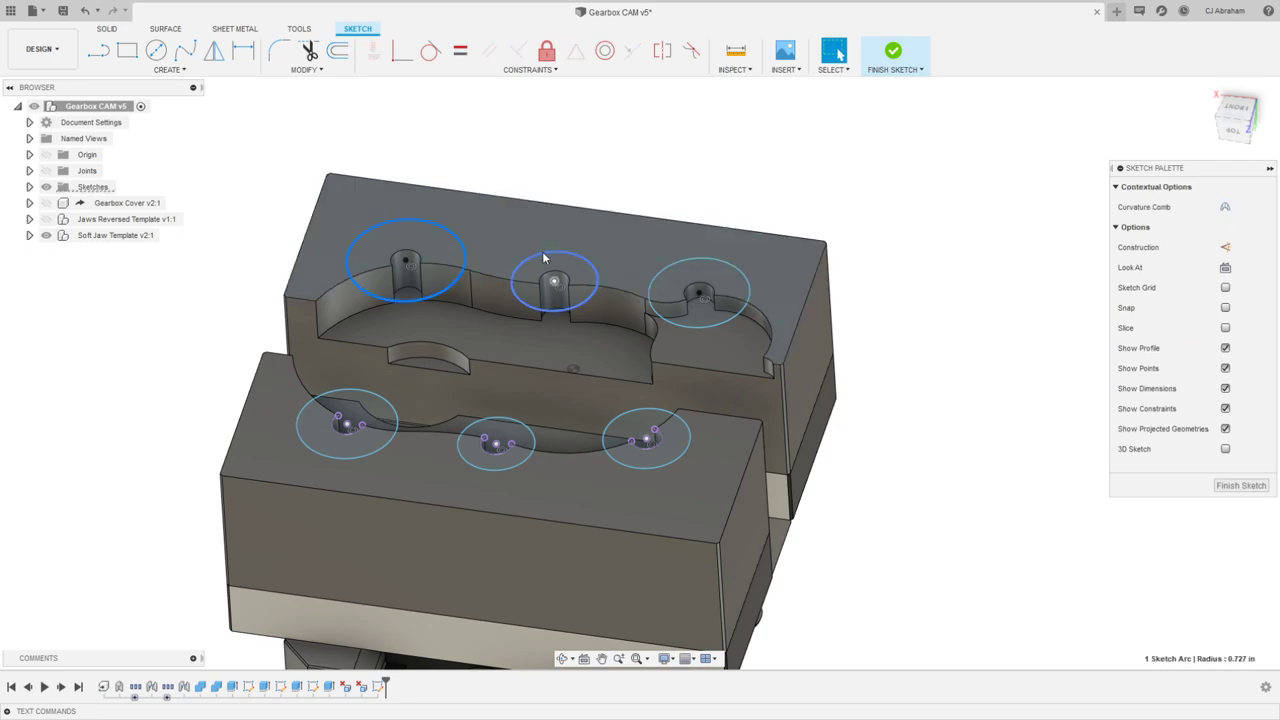
pyautogui.click(667, 268)
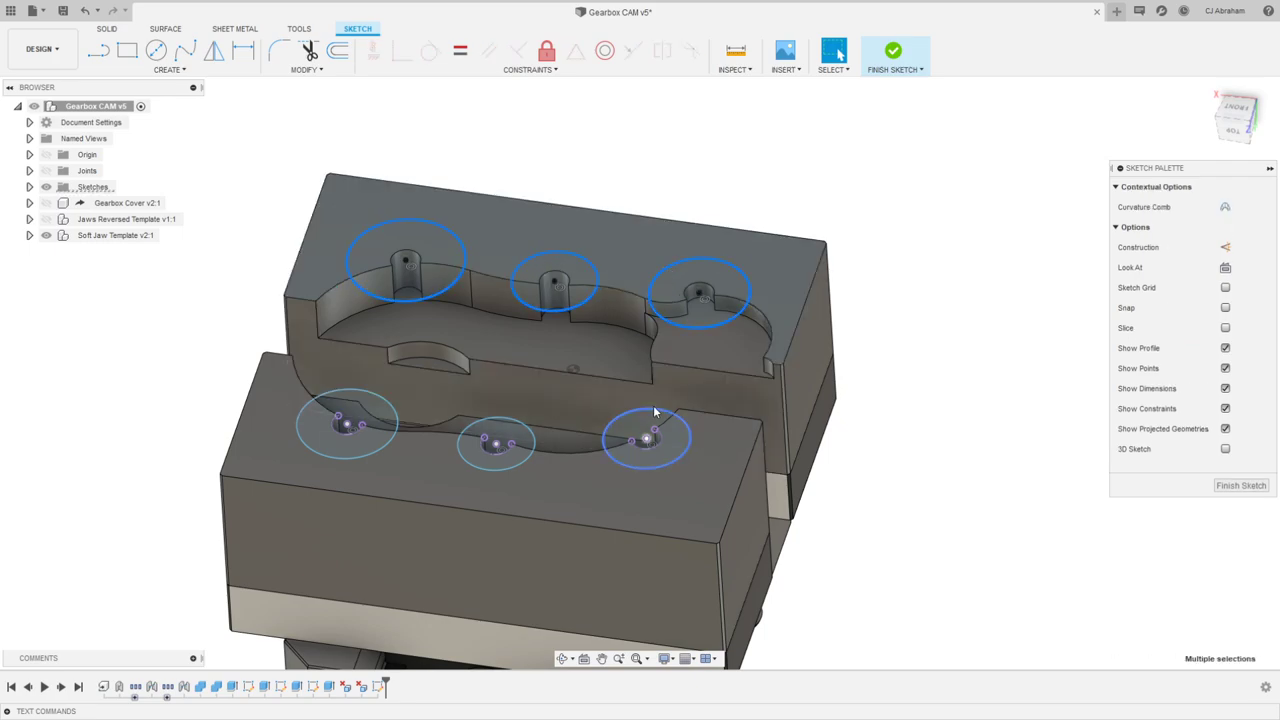
pyautogui.click(655, 412)
pyautogui.click(536, 444)
pyautogui.click(390, 442)
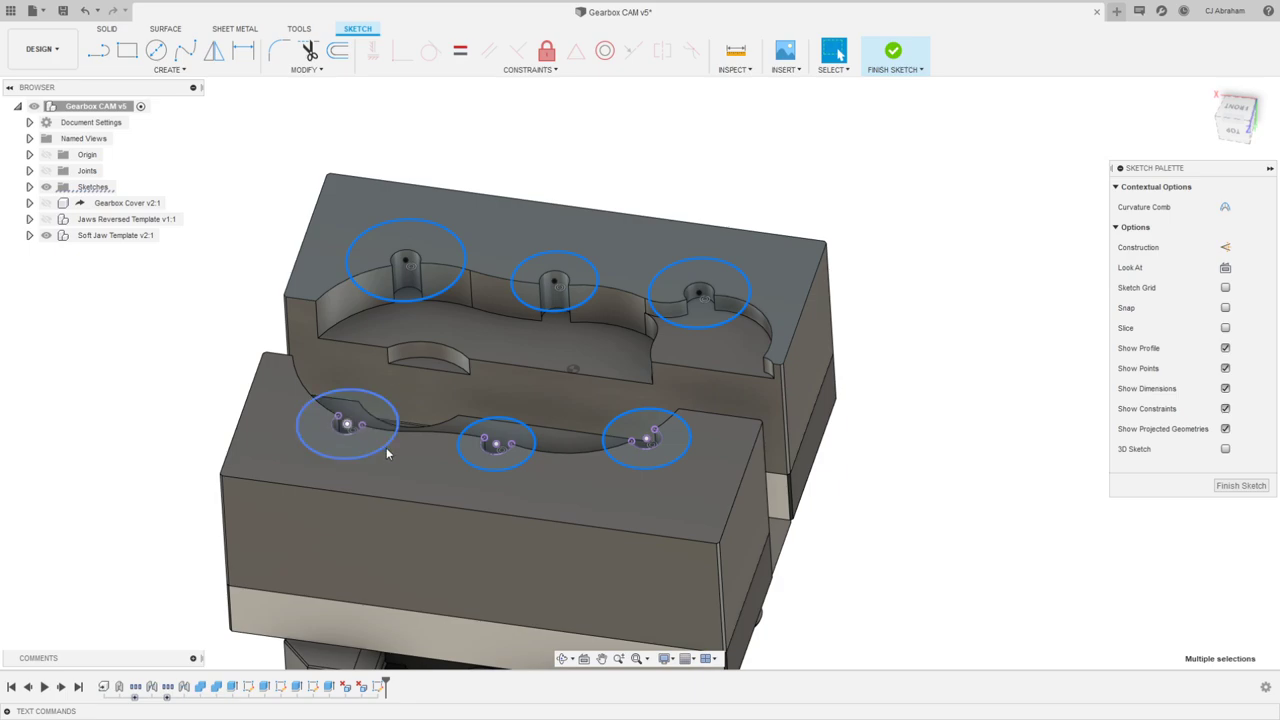
pyautogui.click(460, 50)
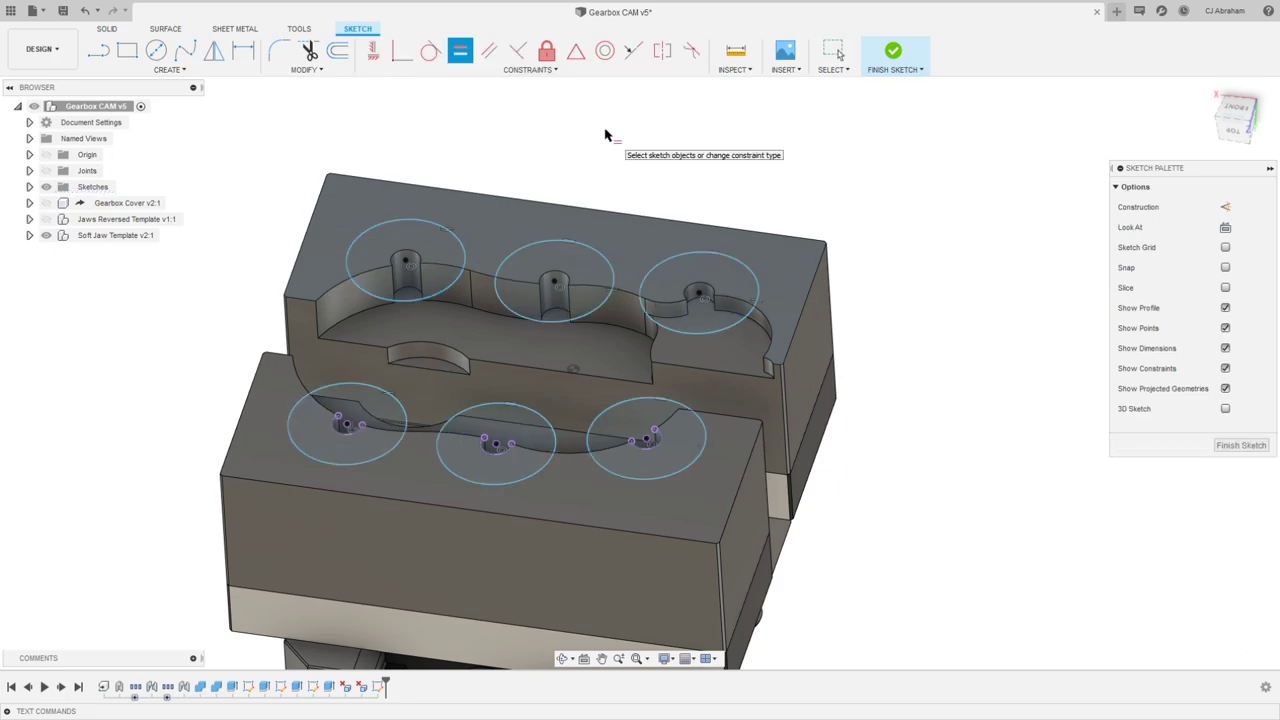
pyautogui.press('Escape')
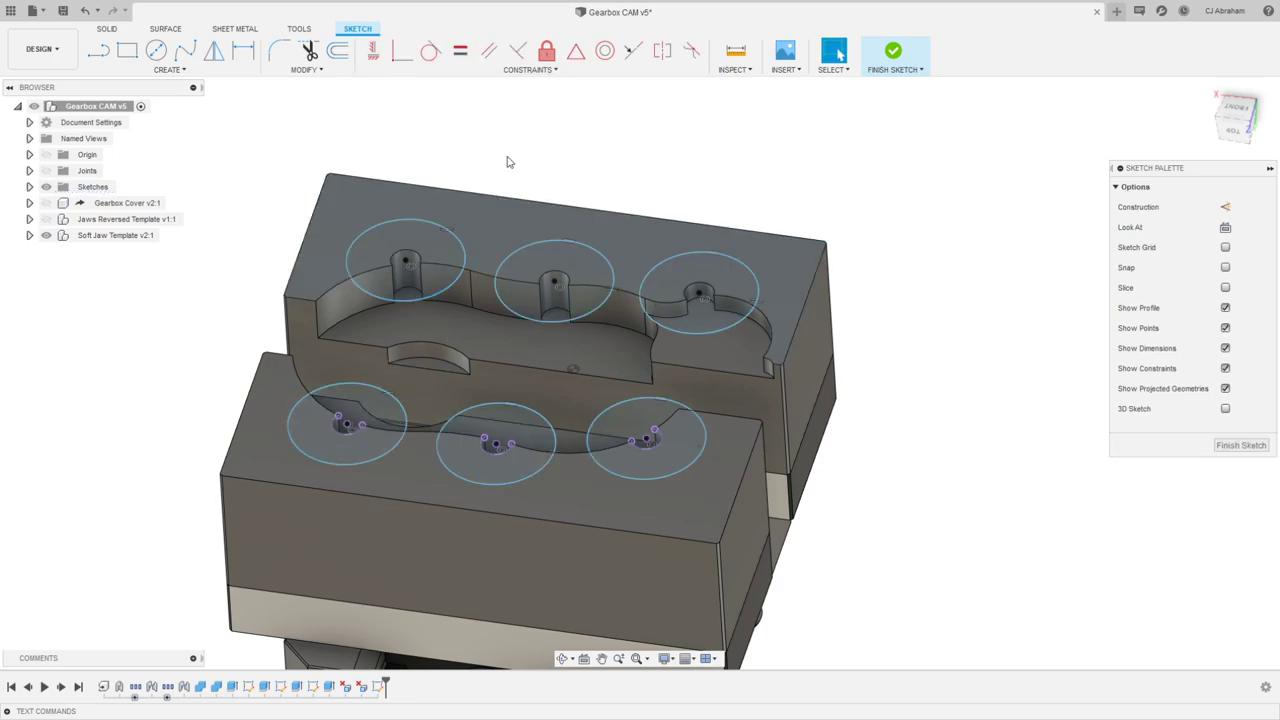
# Step: Shrink the equal lobe circles and dimension one of them to a diameter of 0.625 in
pyautogui.moveTo(459, 242)
pyautogui.mouseDown()
pyautogui.moveTo(486, 229)
pyautogui.moveTo(445, 251)
pyautogui.mouseUp()
pyautogui.press('Escape')
pyautogui.press('d')
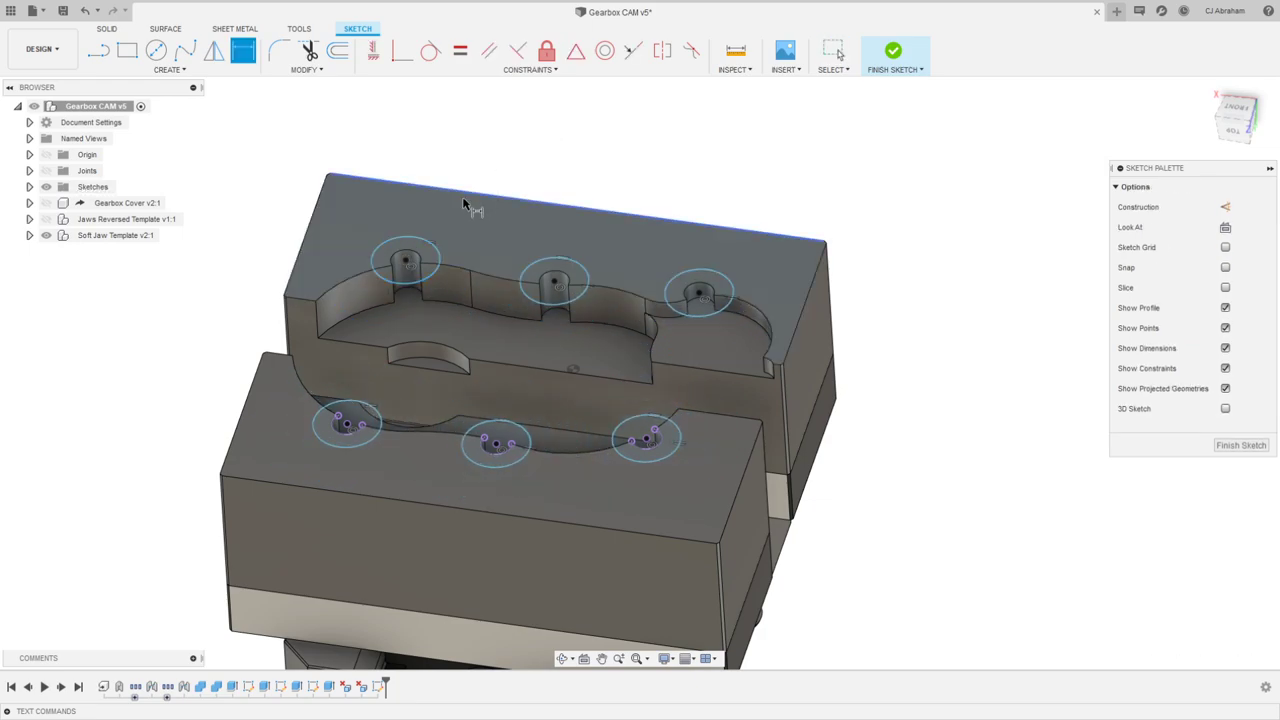
pyautogui.click(435, 250)
pyautogui.click(497, 162)
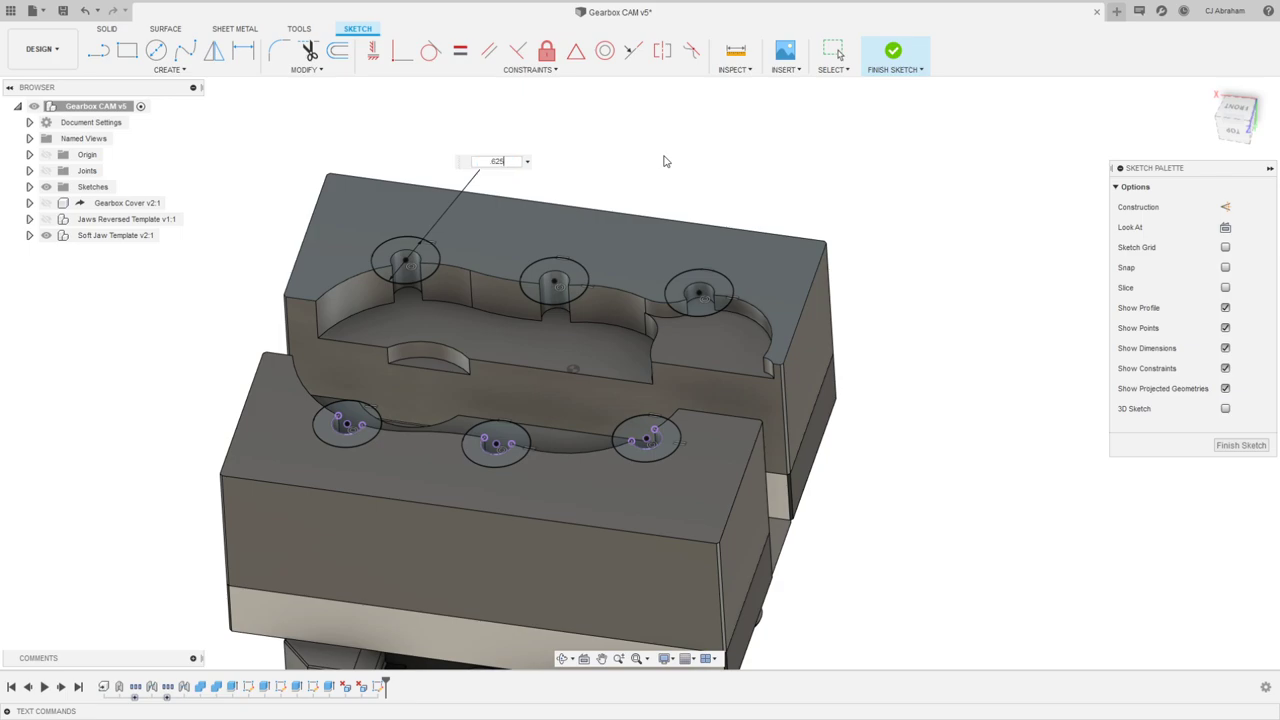
pyautogui.press('Return')
pyautogui.scroll(2, 543, 226)
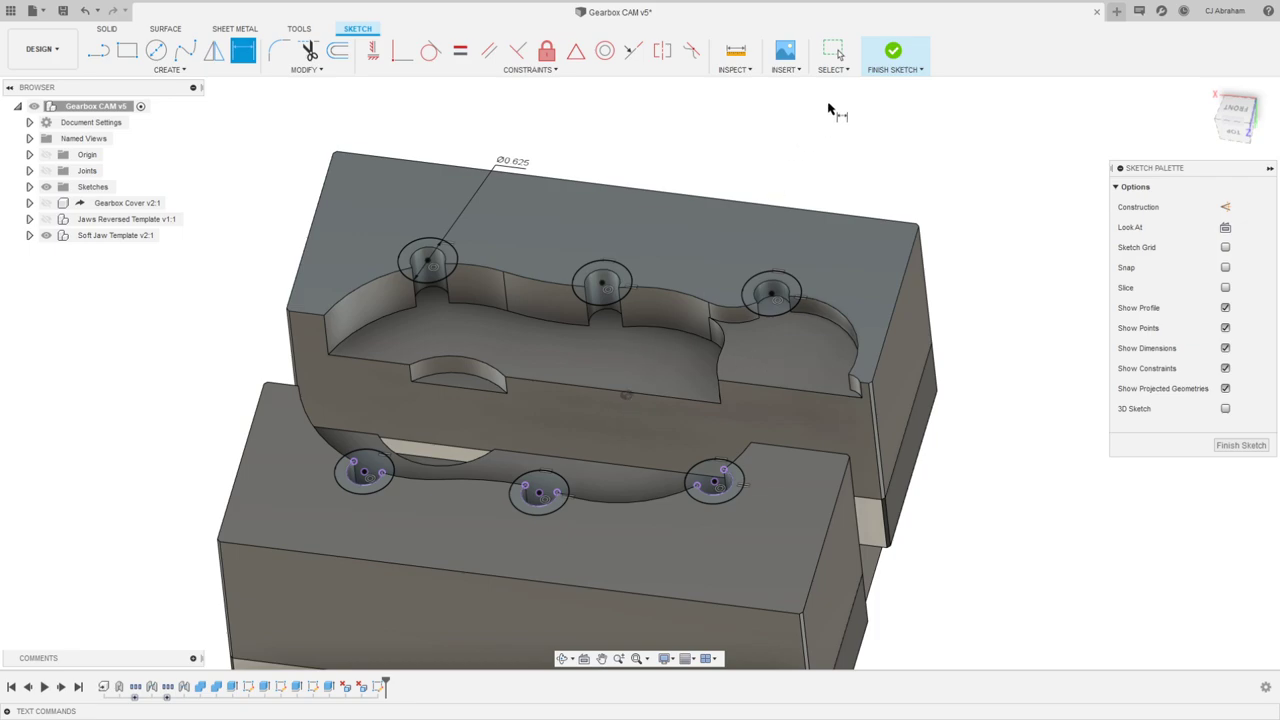
# Step: Extrude five lobe circles as a cut to the deeper pocket floor, leaving out the circle at the shallow pocket step
pyautogui.press('e')
pyautogui.click(432, 264)
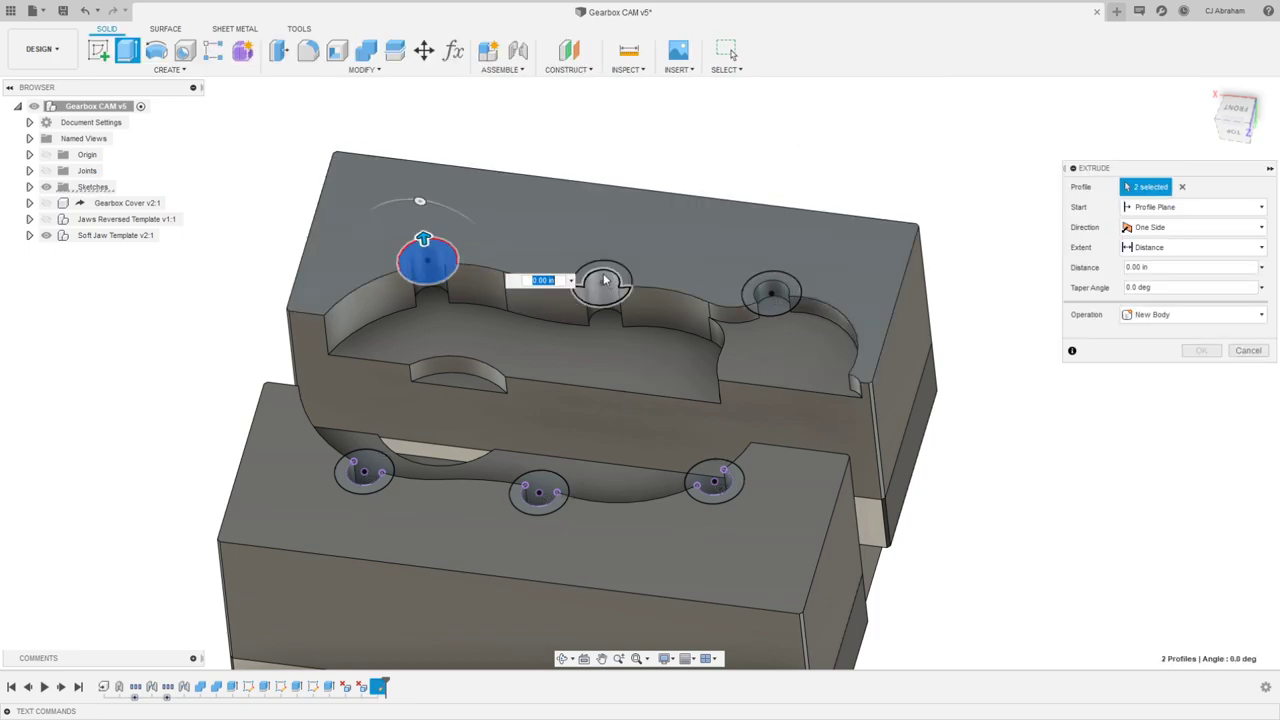
pyautogui.click(602, 280)
pyautogui.click(714, 482)
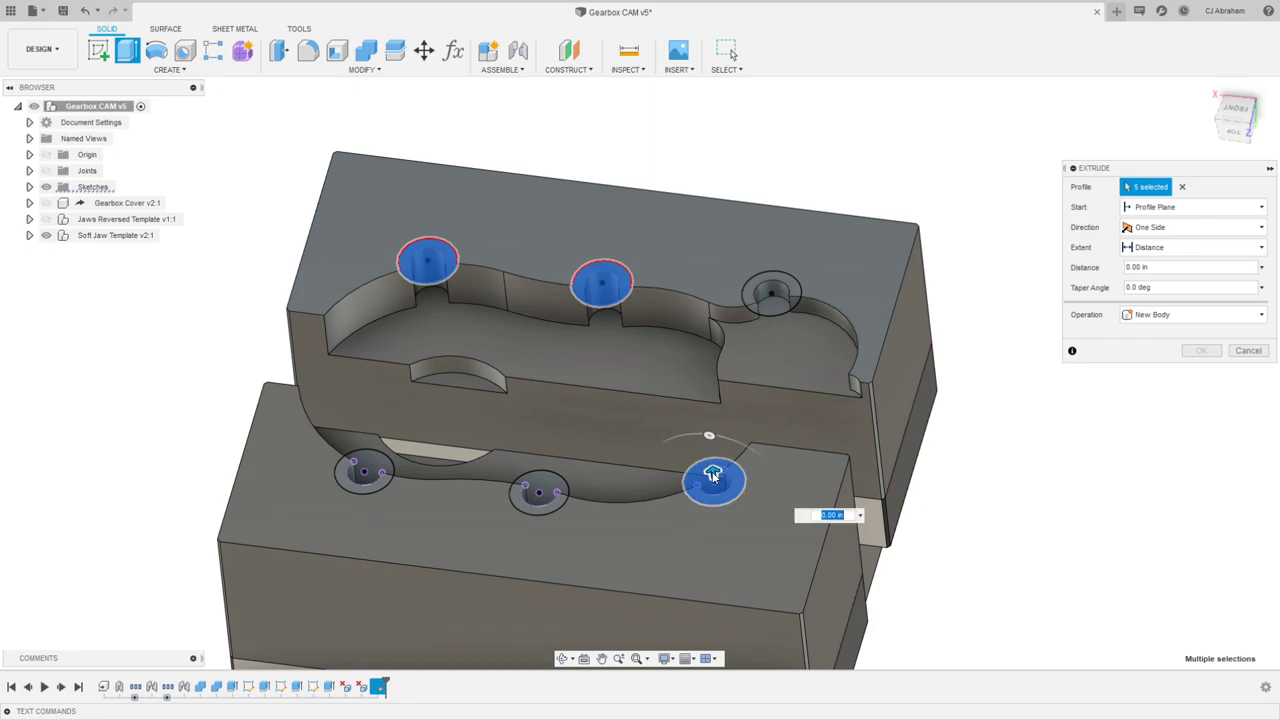
pyautogui.click(538, 490)
pyautogui.click(380, 472)
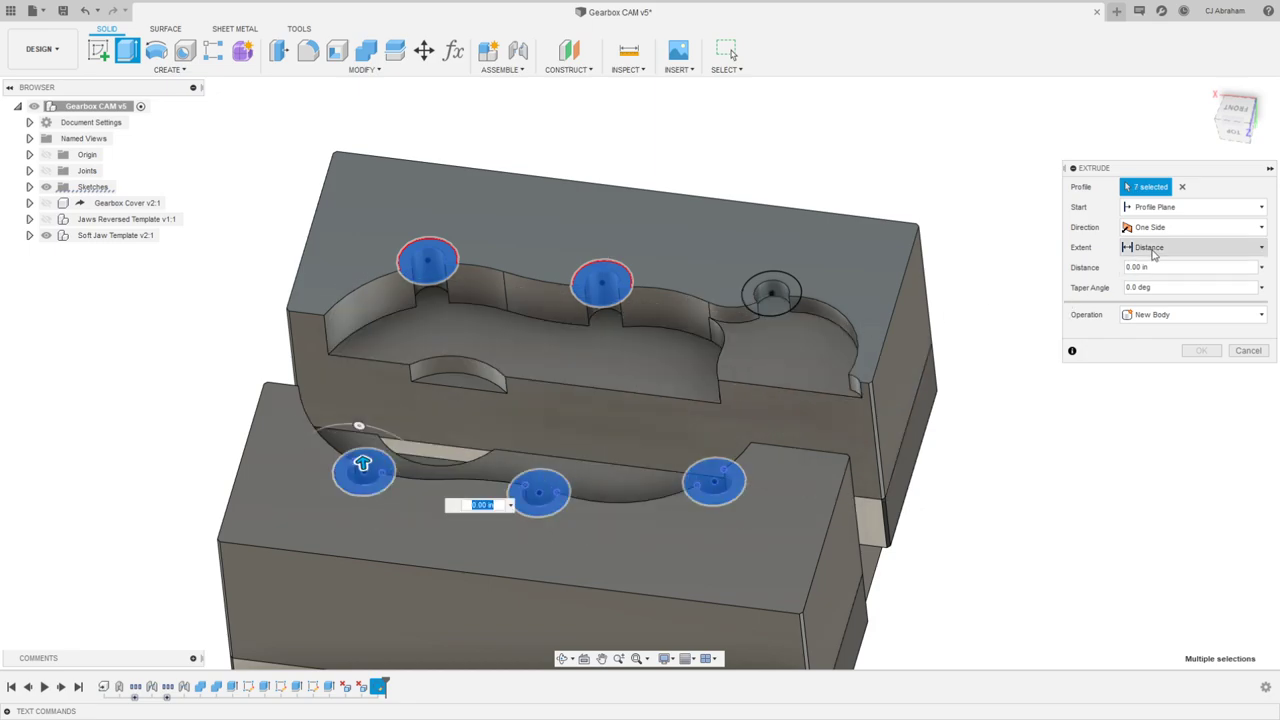
pyautogui.click(1190, 247)
pyautogui.click(1150, 281)
pyautogui.click(554, 346)
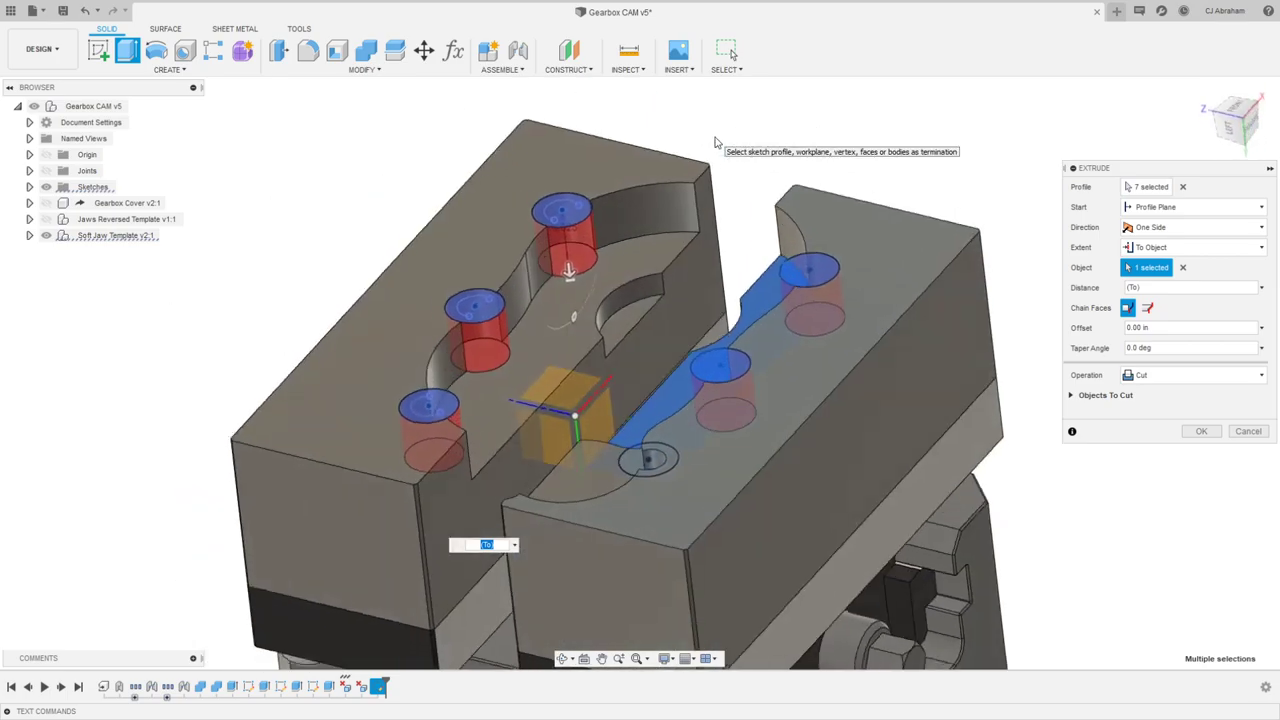
pyautogui.keyDown('shift'); pyautogui.moveTo(622, 277); pyautogui.dragTo(646, 277, button='middle'); pyautogui.keyUp('shift')
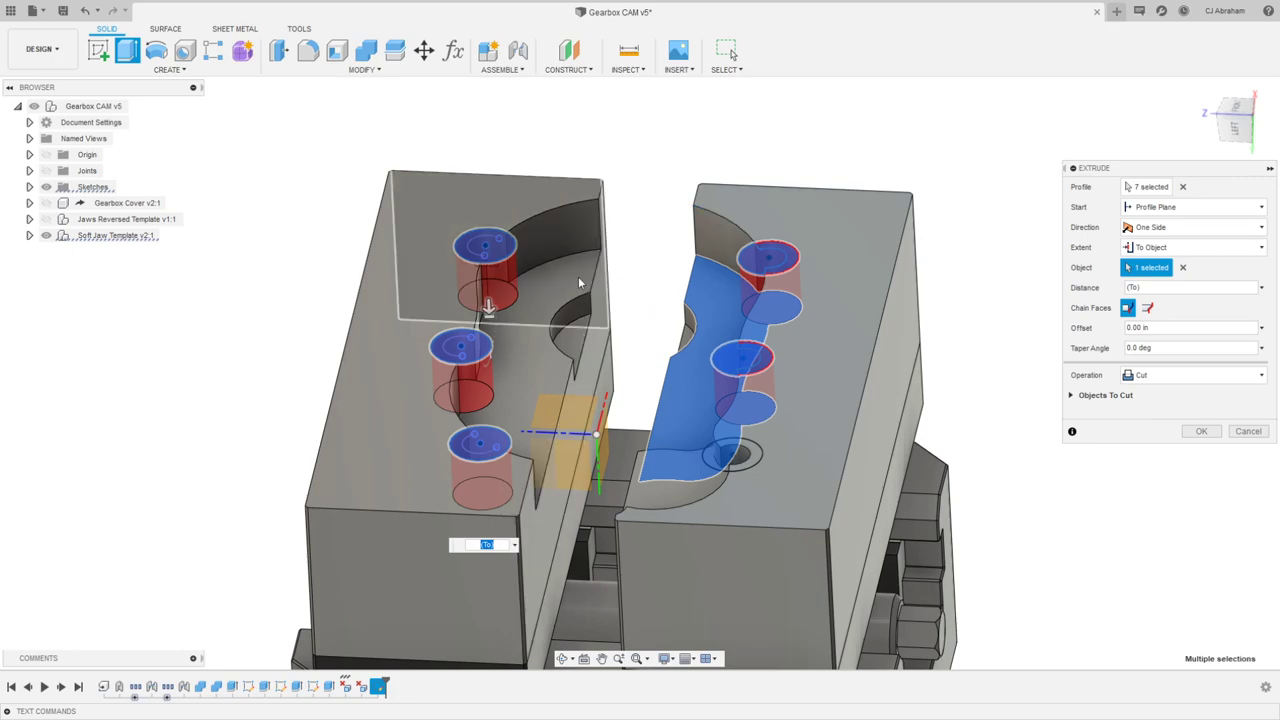
pyautogui.keyDown('shift'); pyautogui.moveTo(828, 163); pyautogui.dragTo(1009, 177, button='middle'); pyautogui.keyUp('shift')
pyautogui.click(1201, 431)
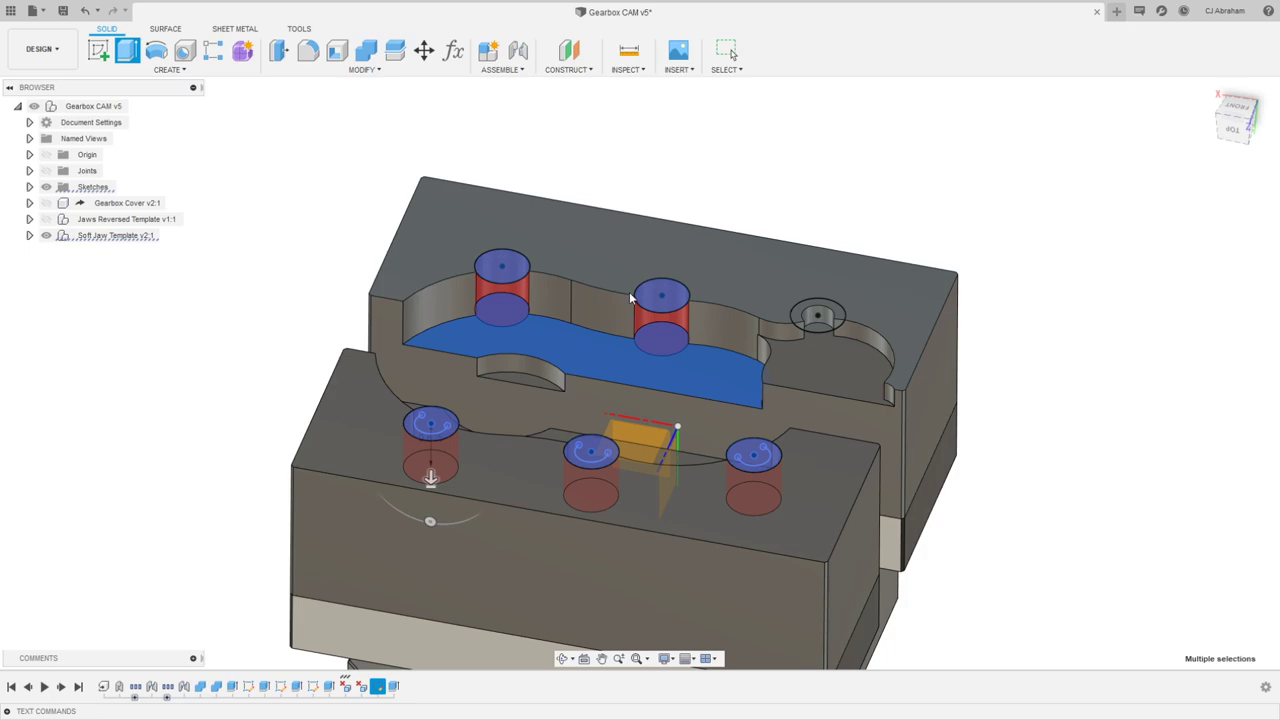
pyautogui.press('Escape')
# Step: Show Sketch5 again and extrude the remaining lobe circle as a cut to the shallow pocket floor
pyautogui.keyDown('shift'); pyautogui.moveTo(687, 239); pyautogui.dragTo(951, 144, button='middle'); pyautogui.keyUp('shift')
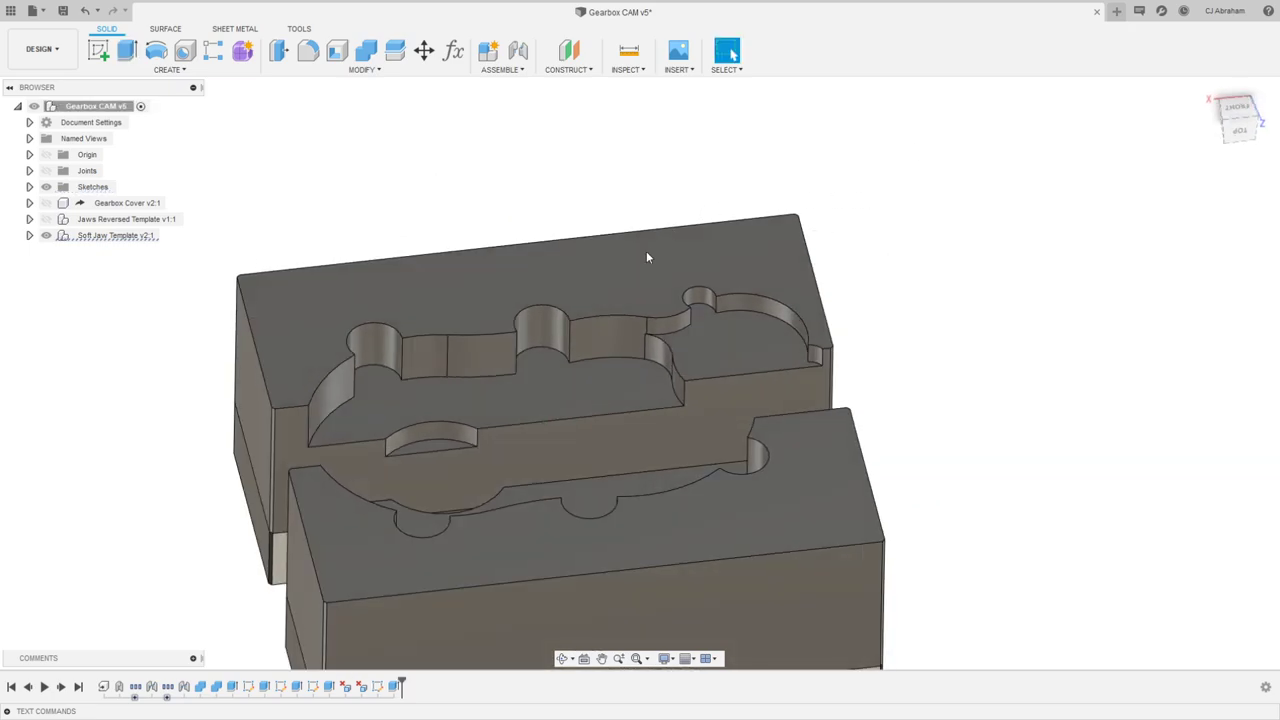
pyautogui.click(29, 187)
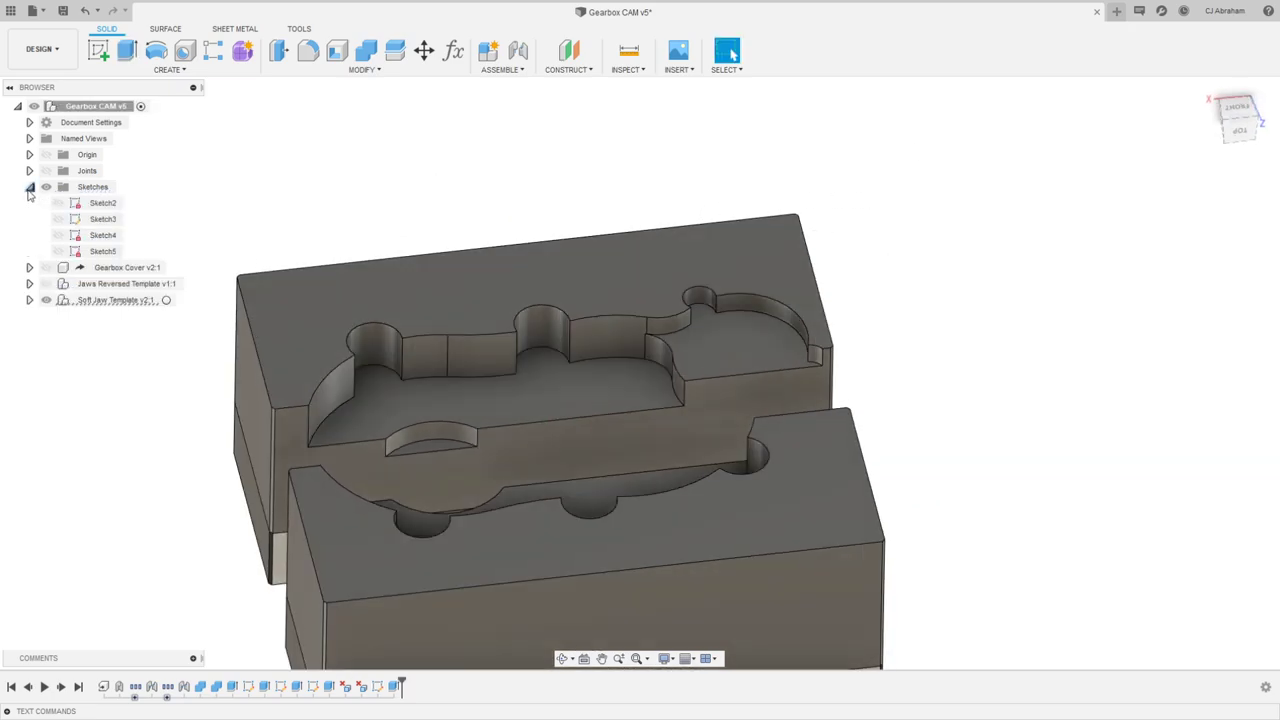
pyautogui.click(58, 251)
pyautogui.press('e')
pyautogui.scroll(5, 800, 306)
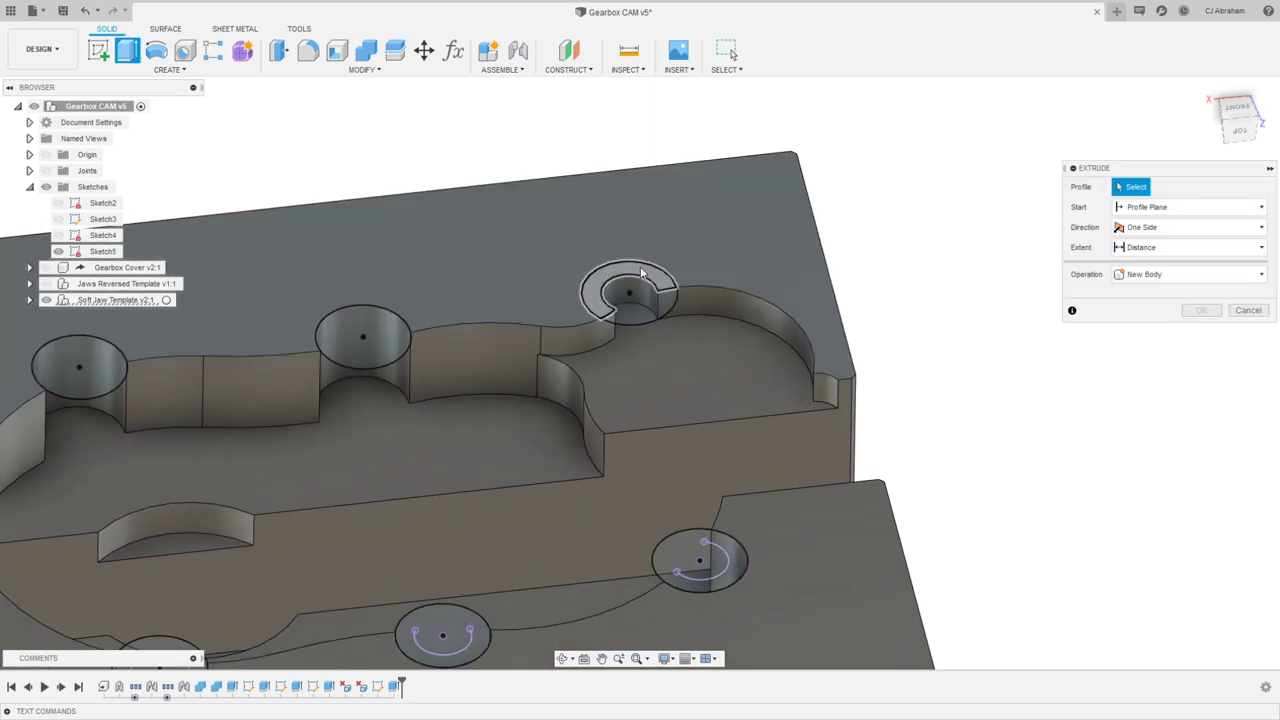
pyautogui.click(630, 295)
pyautogui.click(1190, 247)
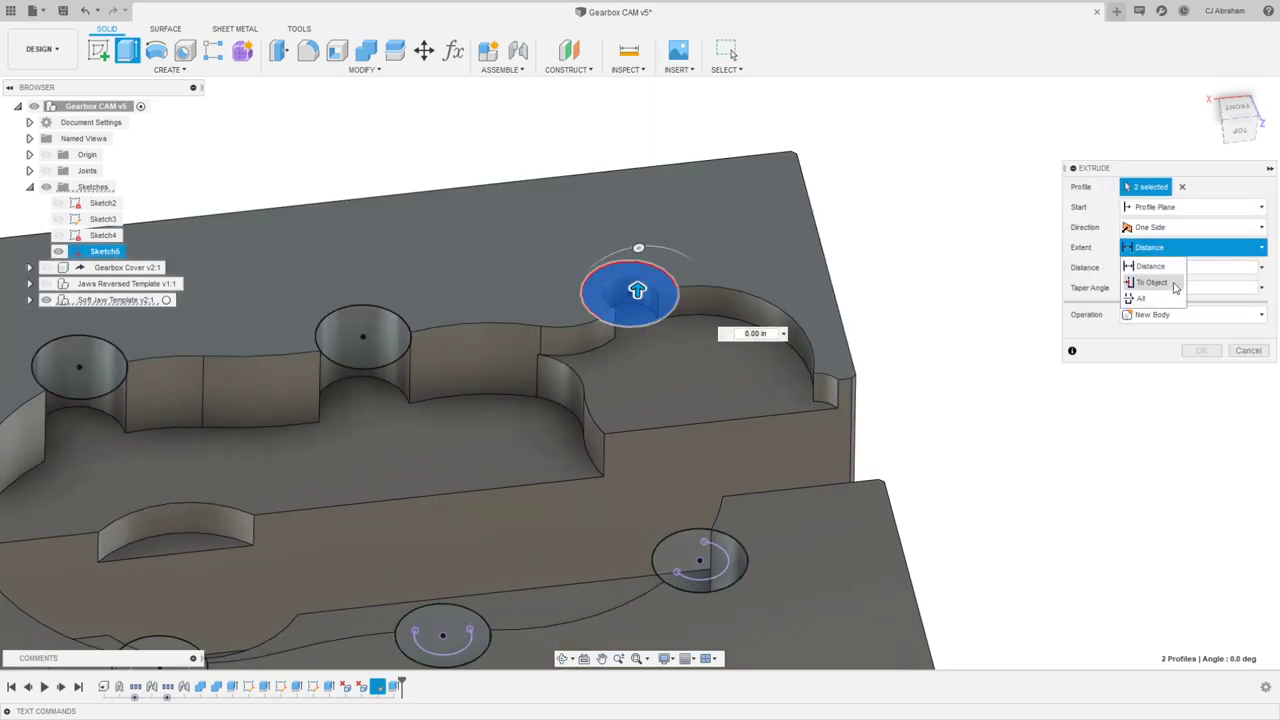
pyautogui.click(1150, 279)
pyautogui.click(708, 347)
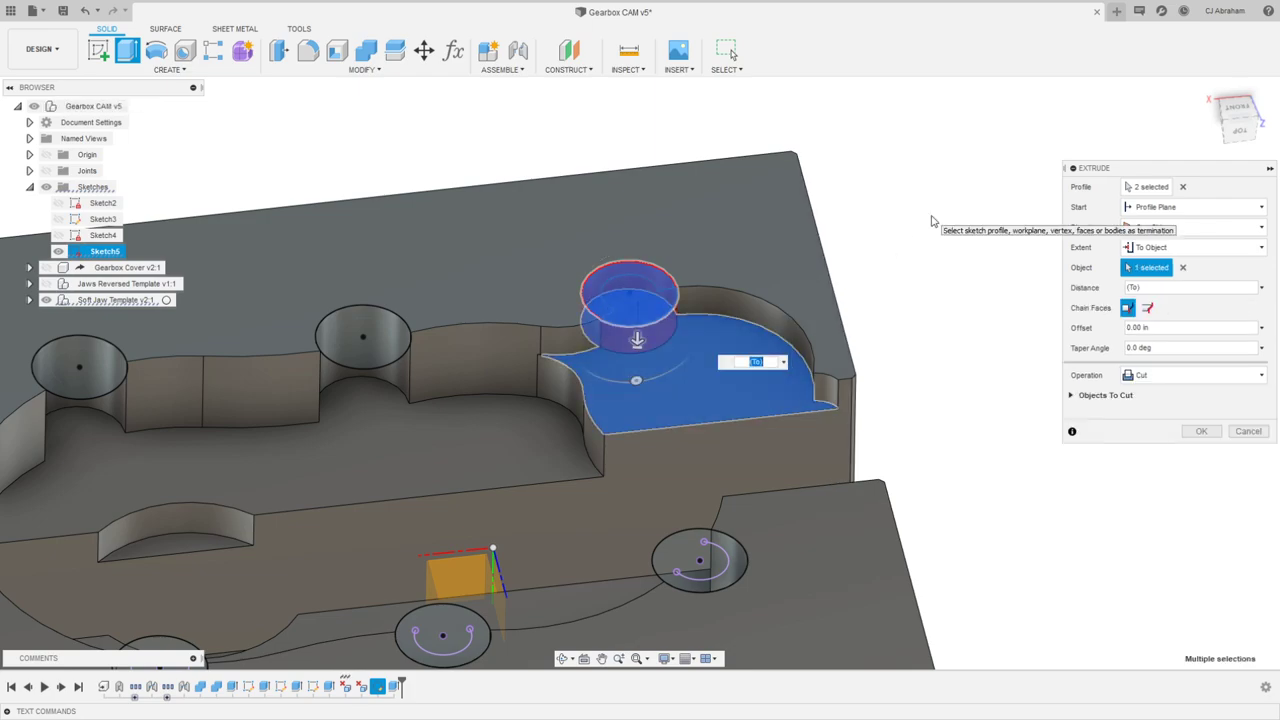
# Step: Cut the two selected circle profiles down to the shallow pocket floor and hide Sketch5
pyautogui.click(1212, 432)
pyautogui.scroll(-3, 1068, 293)
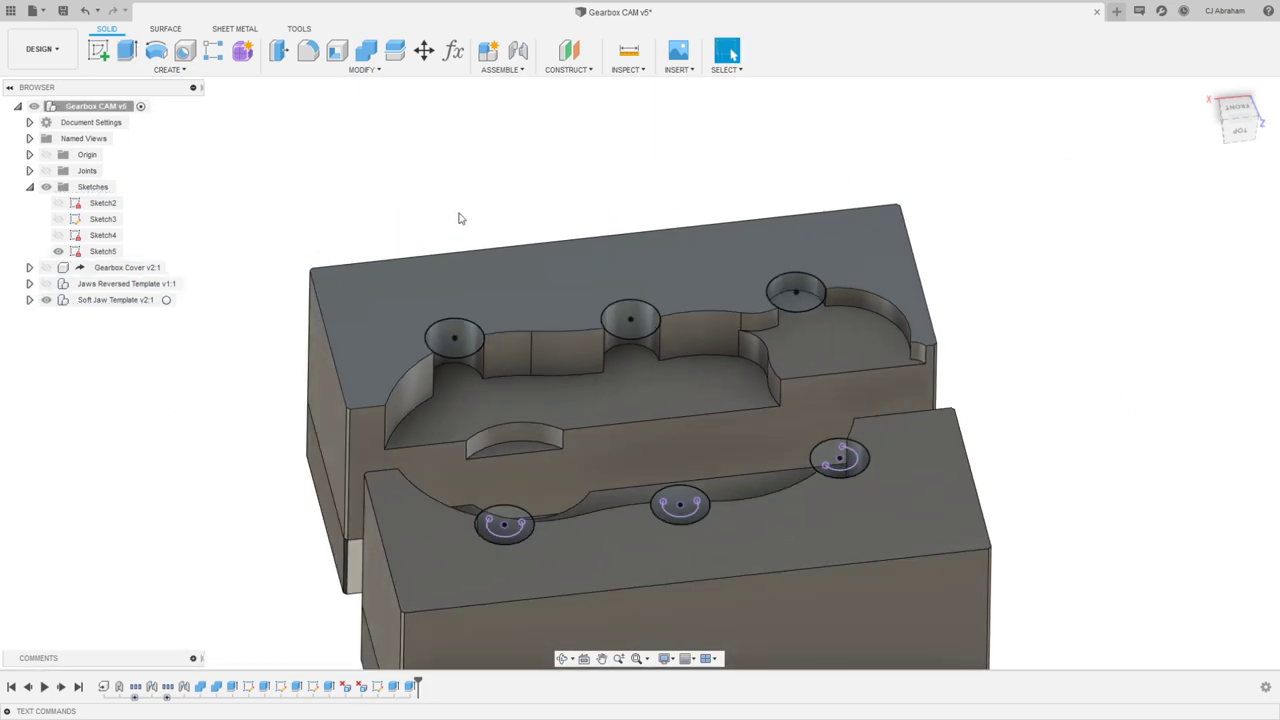
pyautogui.click(58, 251)
# Step: Start a constant-radius fillet on the four vertical edges where two circular reliefs meet the deep pocket's wall in the rear jaw
pyautogui.keyDown('shift'); pyautogui.moveTo(643, 157); pyautogui.dragTo(1031, 128, button='middle'); pyautogui.keyUp('shift')
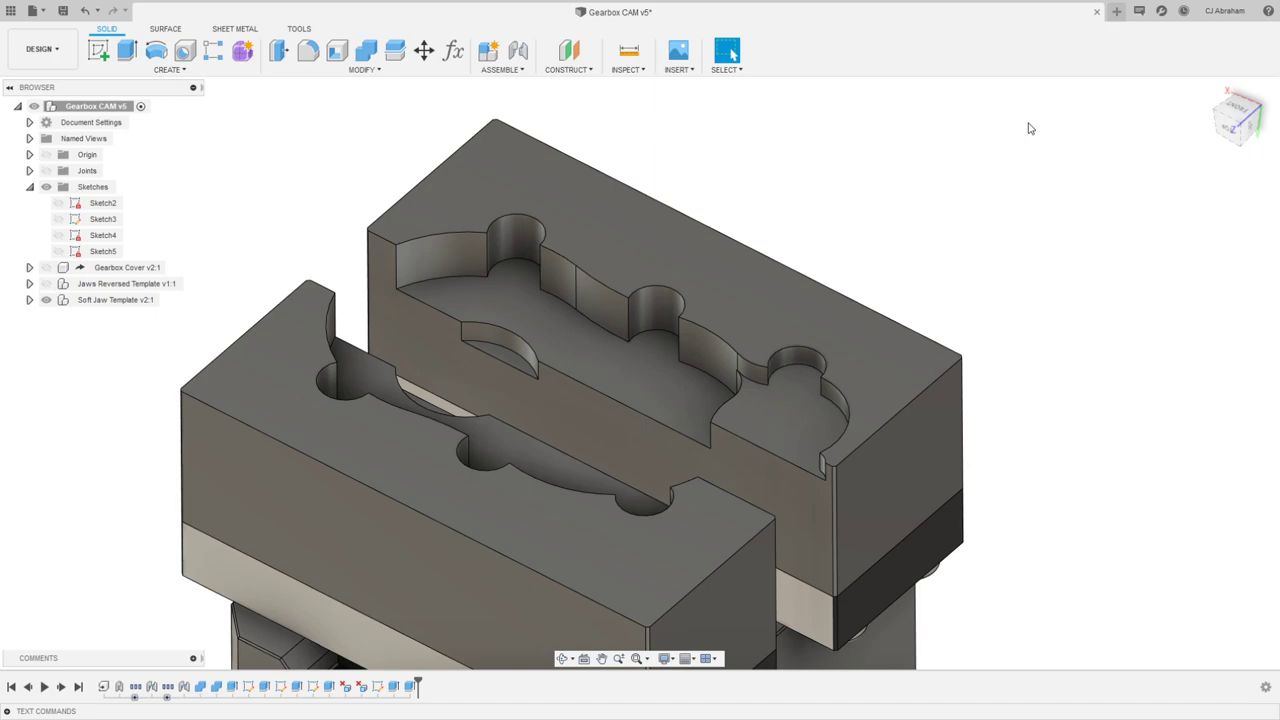
pyautogui.press('f')
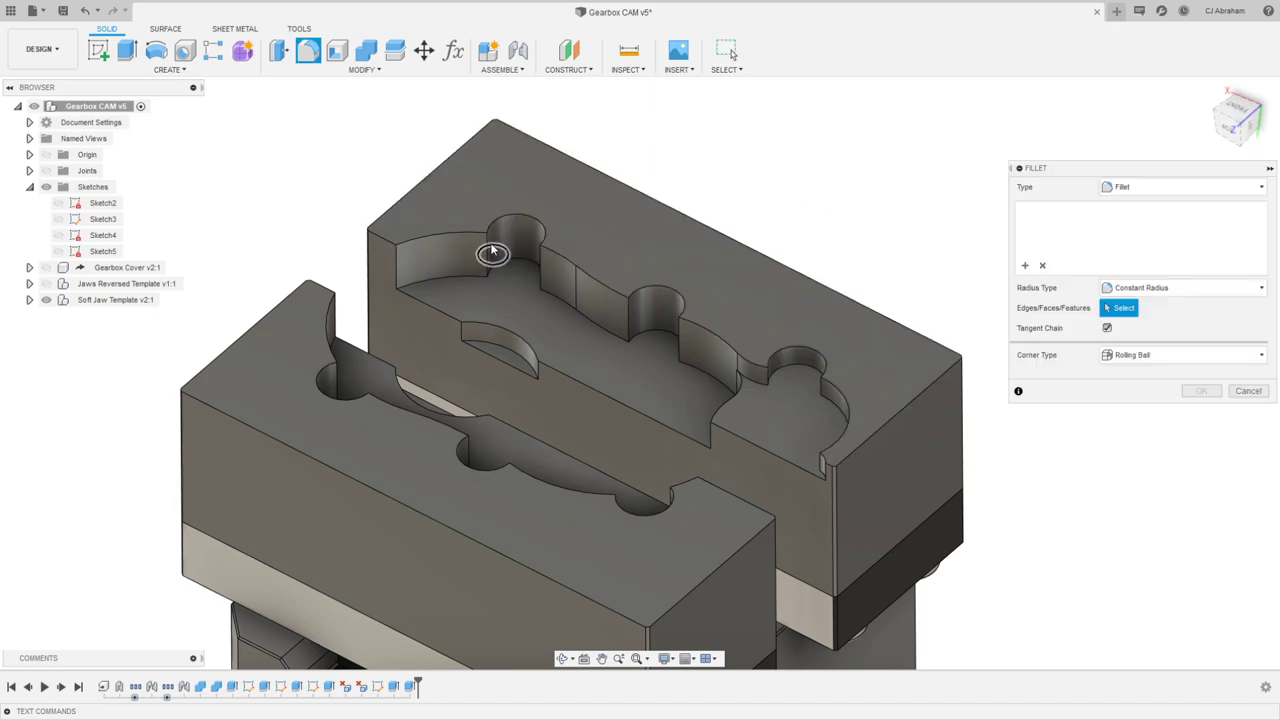
pyautogui.click(489, 250)
pyautogui.click(540, 265)
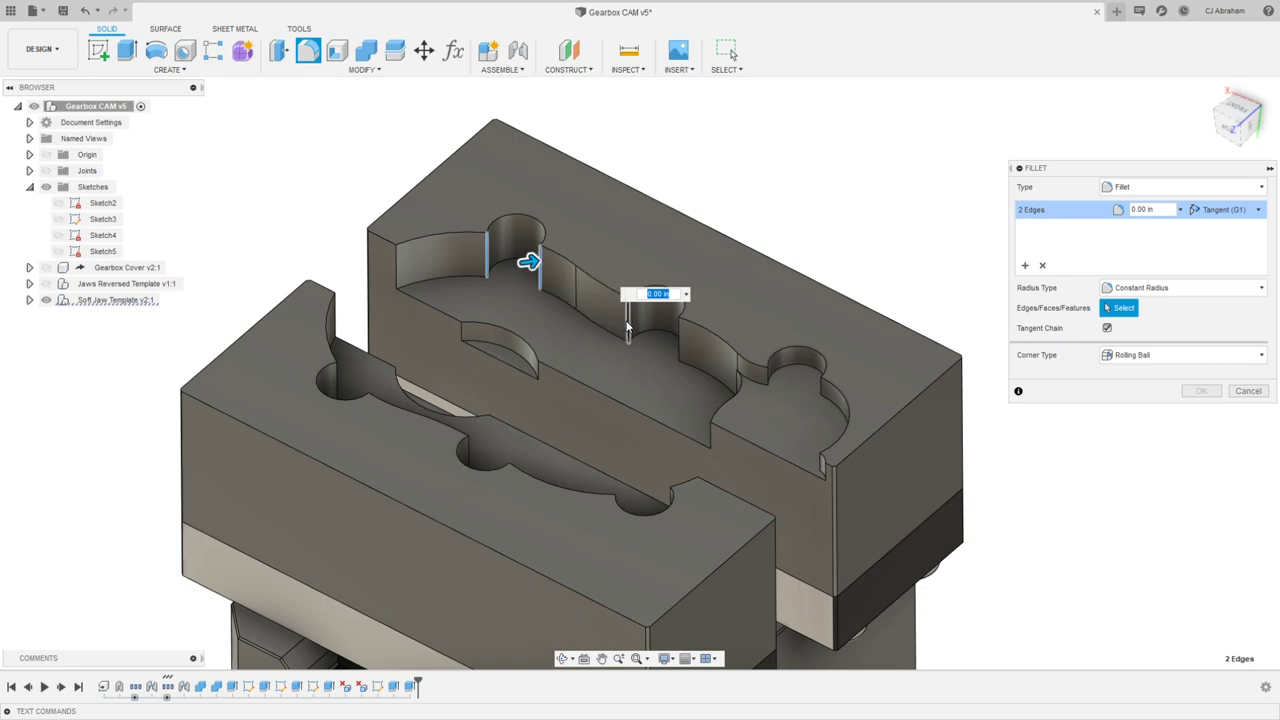
pyautogui.click(628, 320)
pyautogui.click(678, 335)
# Step: Add the shallow pocket's vertical relief and corner edges to the fillet, with a radius of about 0.224 in
pyautogui.keyDown('shift'); pyautogui.moveTo(851, 229); pyautogui.dragTo(747, 306, button='middle'); pyautogui.keyUp('shift')
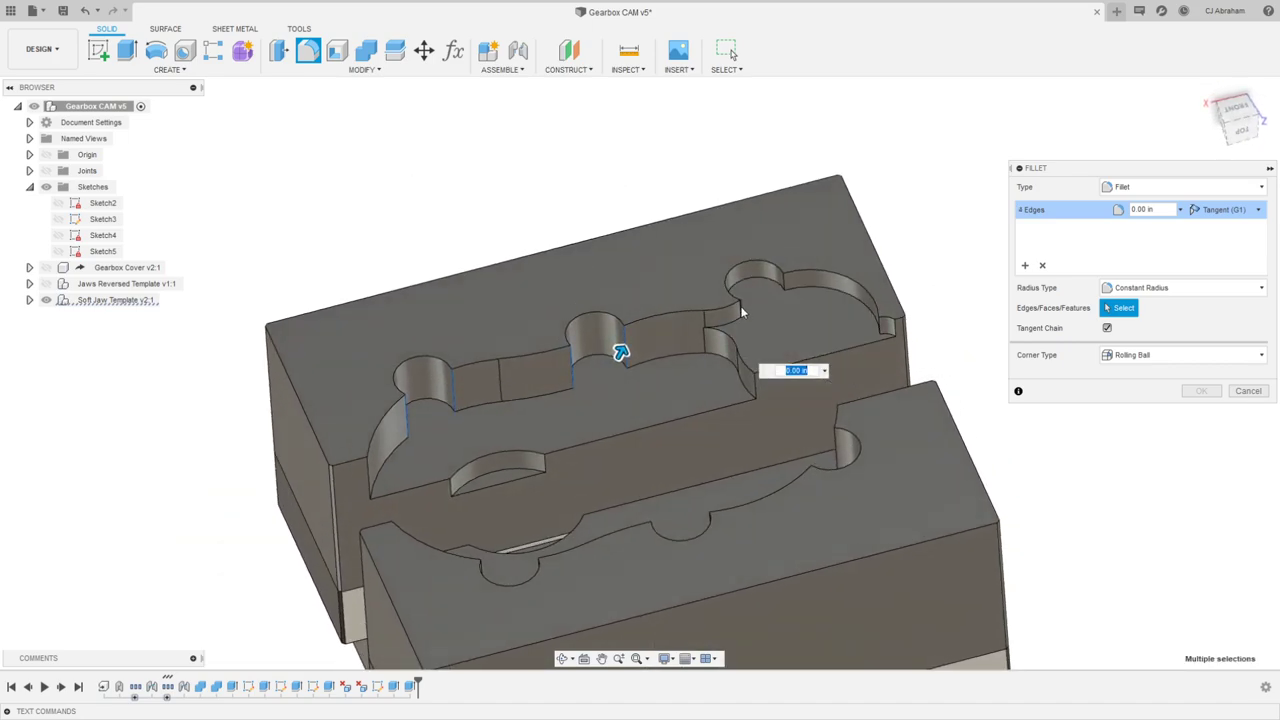
pyautogui.click(748, 308)
pyautogui.scroll(5, 770, 330)
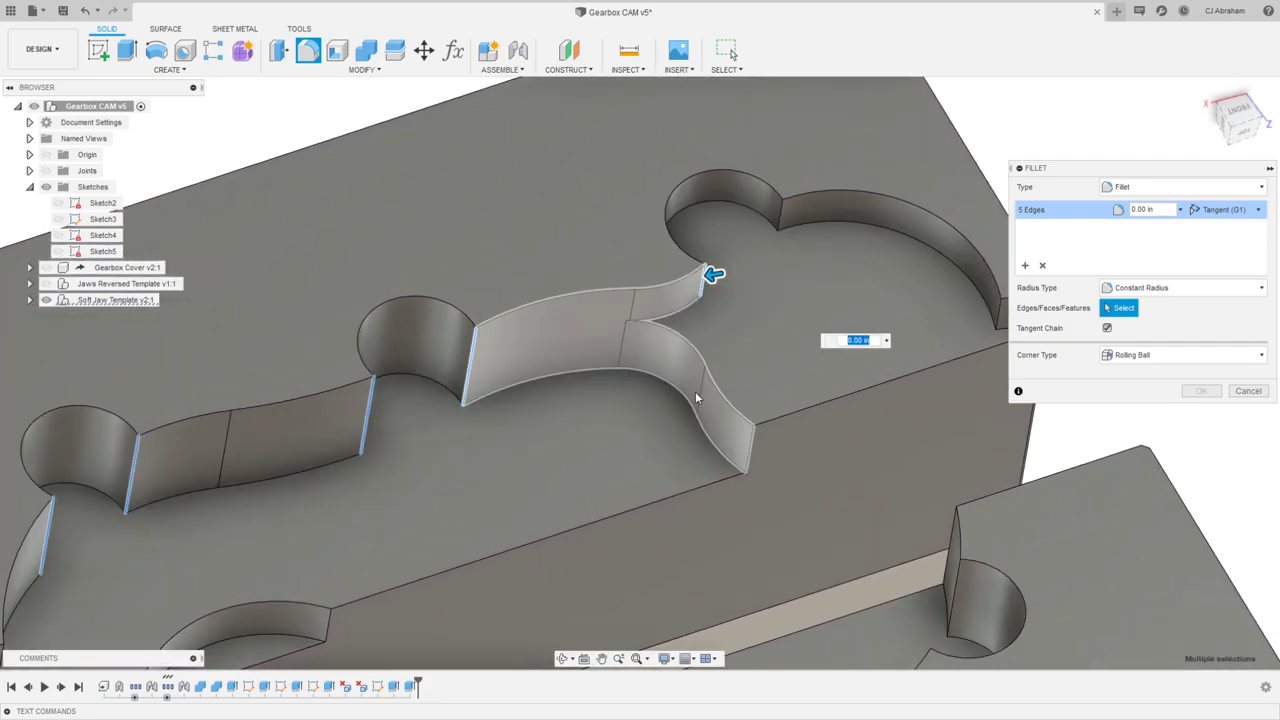
pyautogui.scroll(-3, 740, 320)
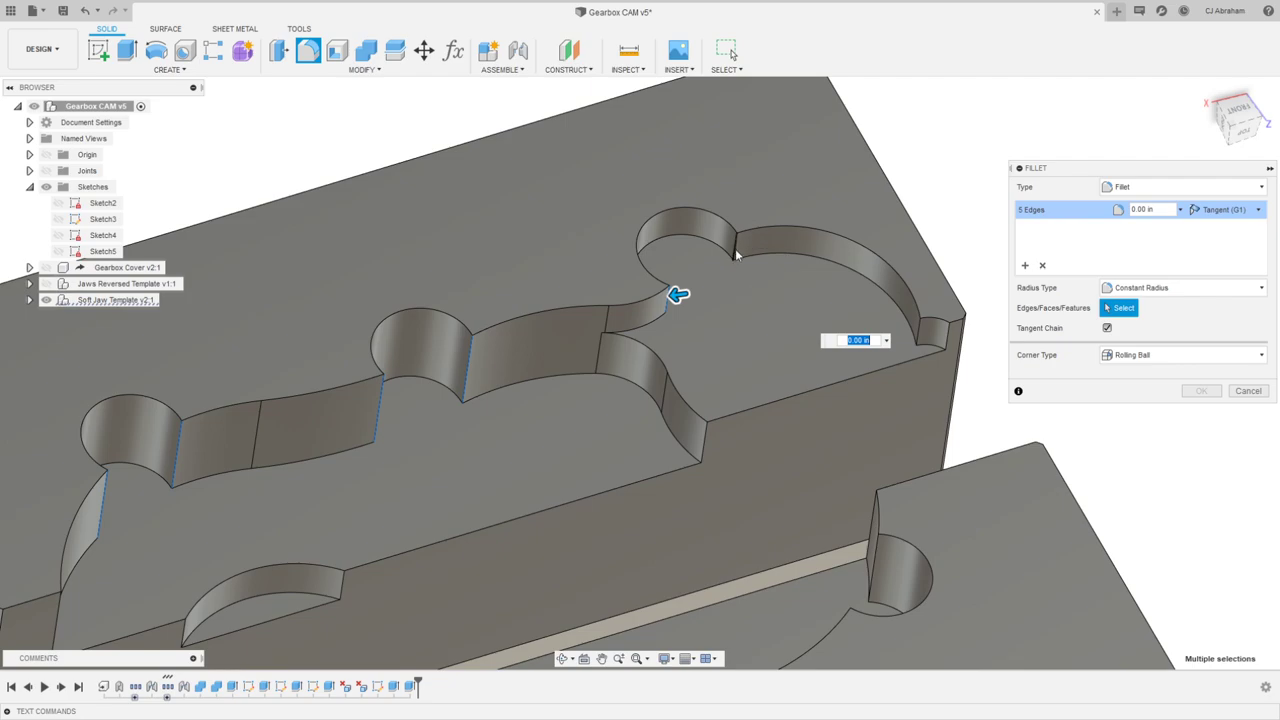
pyautogui.click(915, 334)
pyautogui.scroll(-2, 890, 334)
pyautogui.keyDown('shift'); pyautogui.moveTo(890, 334); pyautogui.dragTo(774, 426, button='middle'); pyautogui.keyUp('shift')
pyautogui.moveTo(775, 455); pyautogui.dragTo(797, 455)
# Step: Add the six vertical edges beside the circular reliefs in the opposite jaw's pocket to the fillet
pyautogui.keyDown('shift'); pyautogui.moveTo(740, 410); pyautogui.dragTo(615, 271, button='middle'); pyautogui.keyUp('shift')
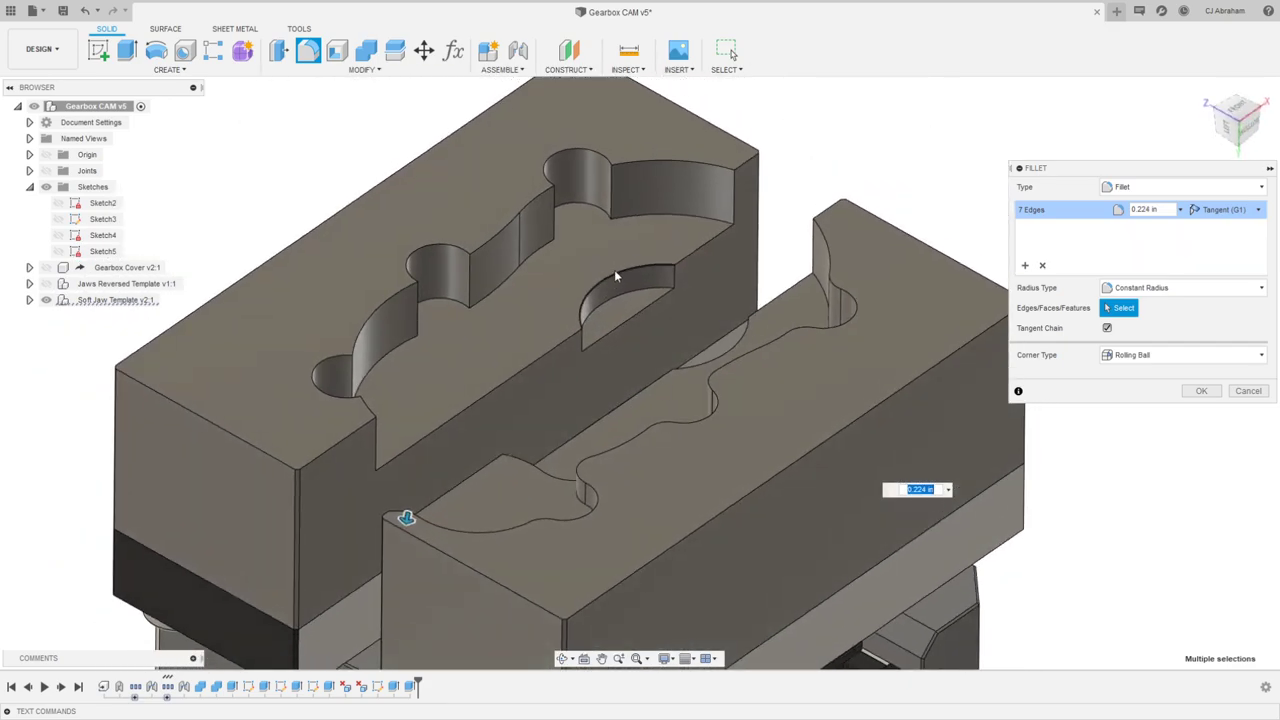
pyautogui.click(613, 184)
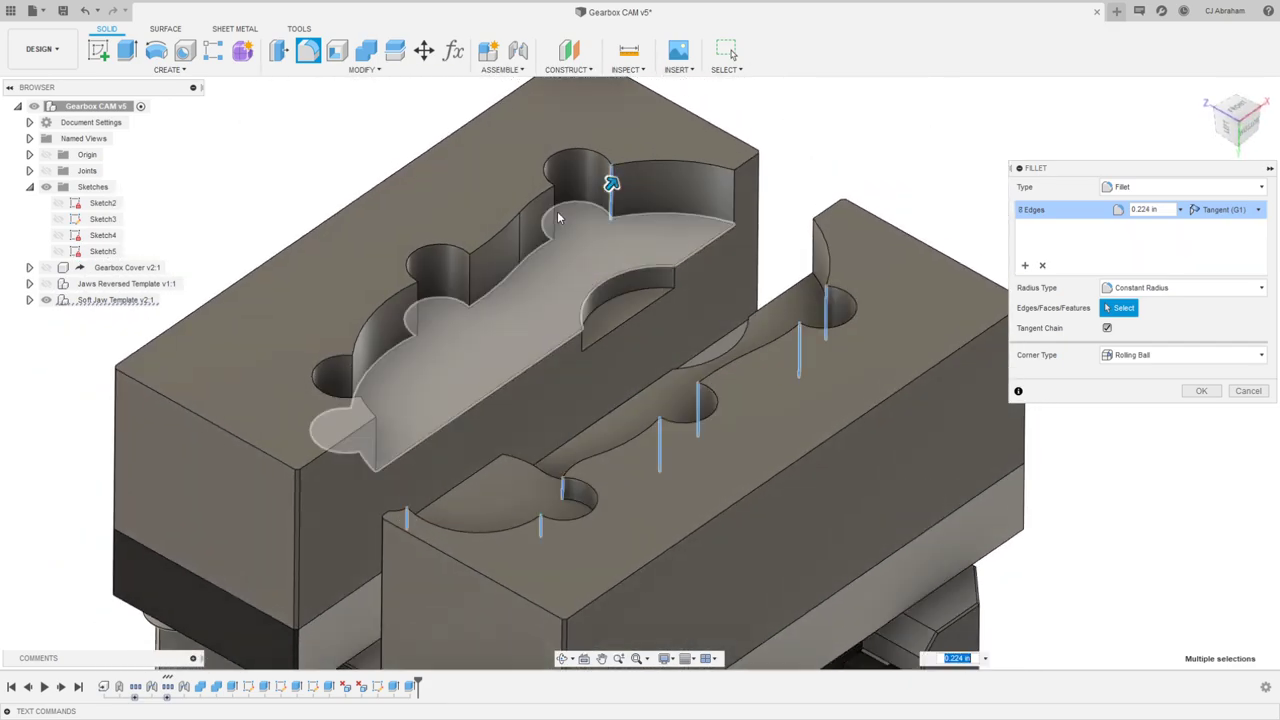
pyautogui.click(470, 277)
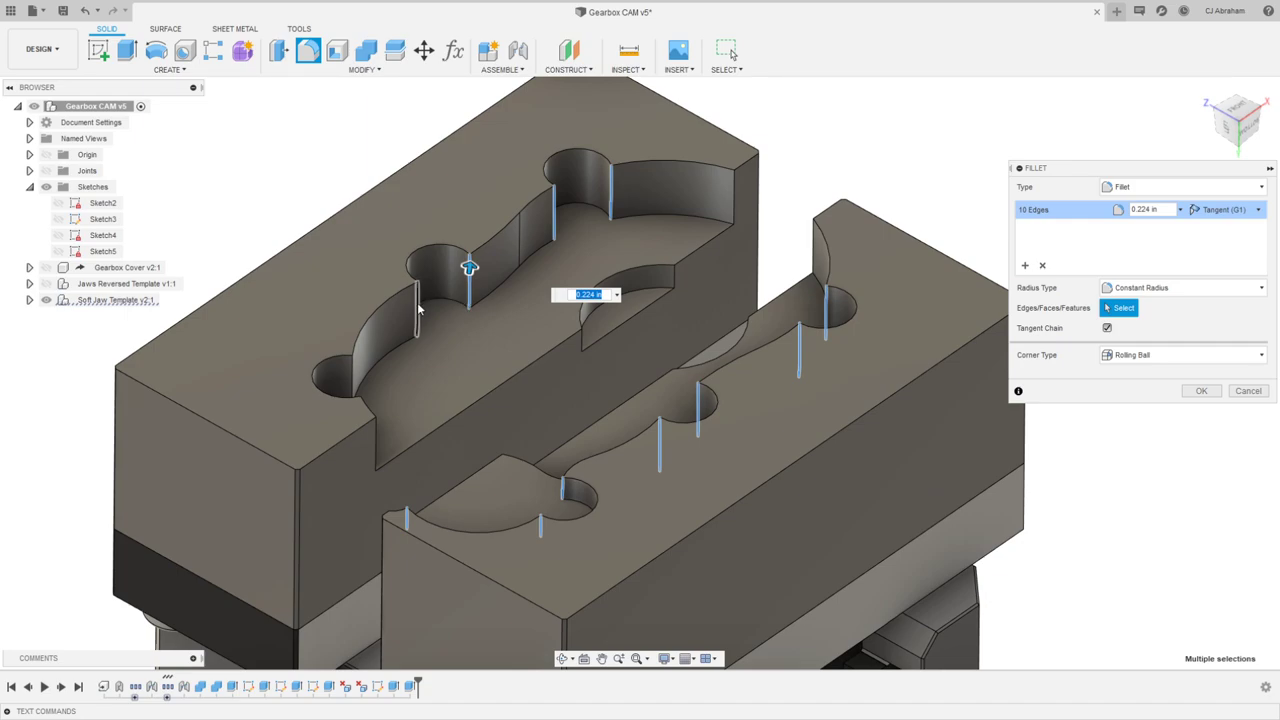
pyautogui.click(418, 310)
pyautogui.keyDown('shift'); pyautogui.moveTo(408, 398); pyautogui.dragTo(570, 242, button='middle'); pyautogui.keyUp('shift')
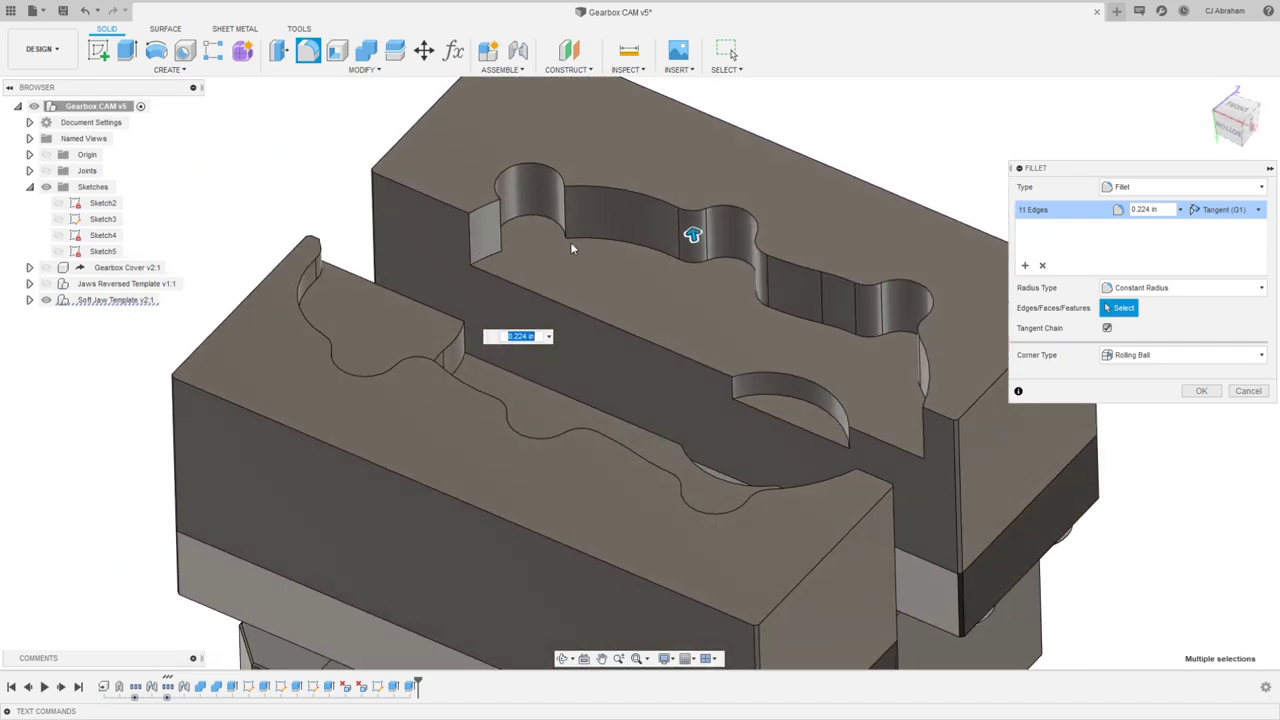
pyautogui.click(565, 213)
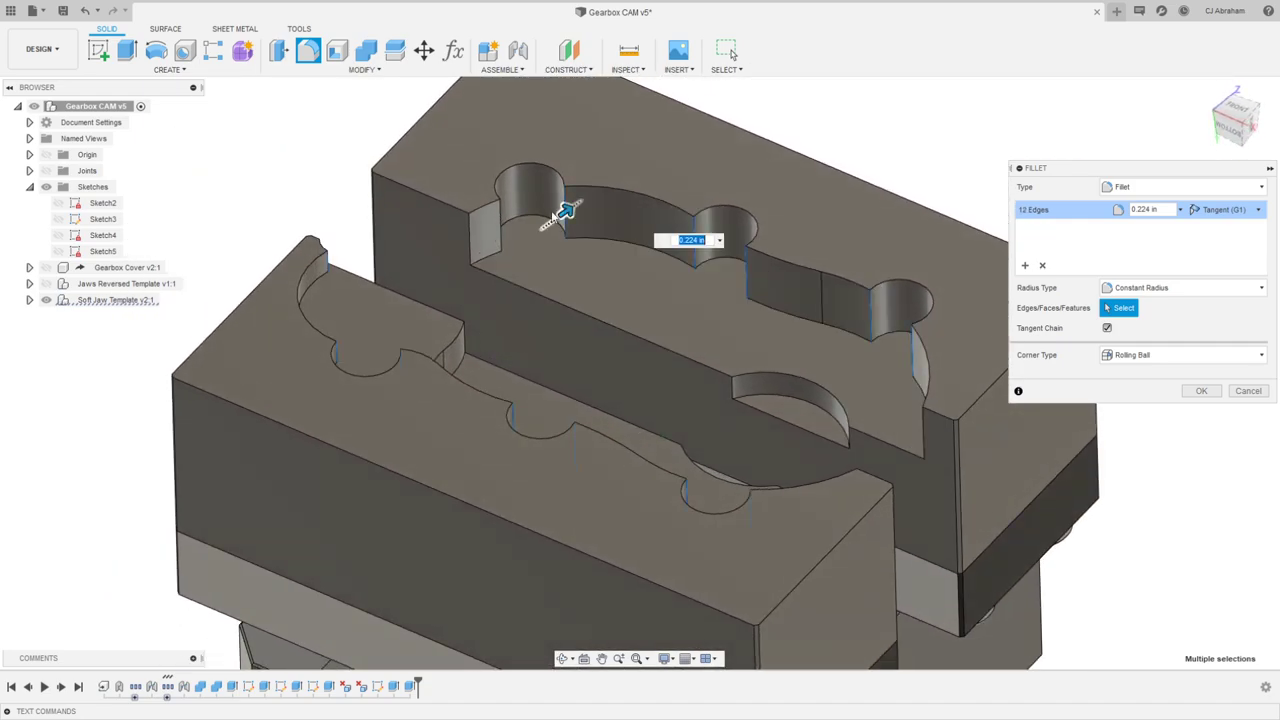
pyautogui.click(502, 216)
pyautogui.scroll(-3, 746, 360)
# Step: Show the Gearbox Cover and adjust the fillet radius by eye to about 0.38 in
pyautogui.keyDown('shift'); pyautogui.moveTo(746, 360); pyautogui.dragTo(820, 300, button='middle'); pyautogui.keyUp('shift')
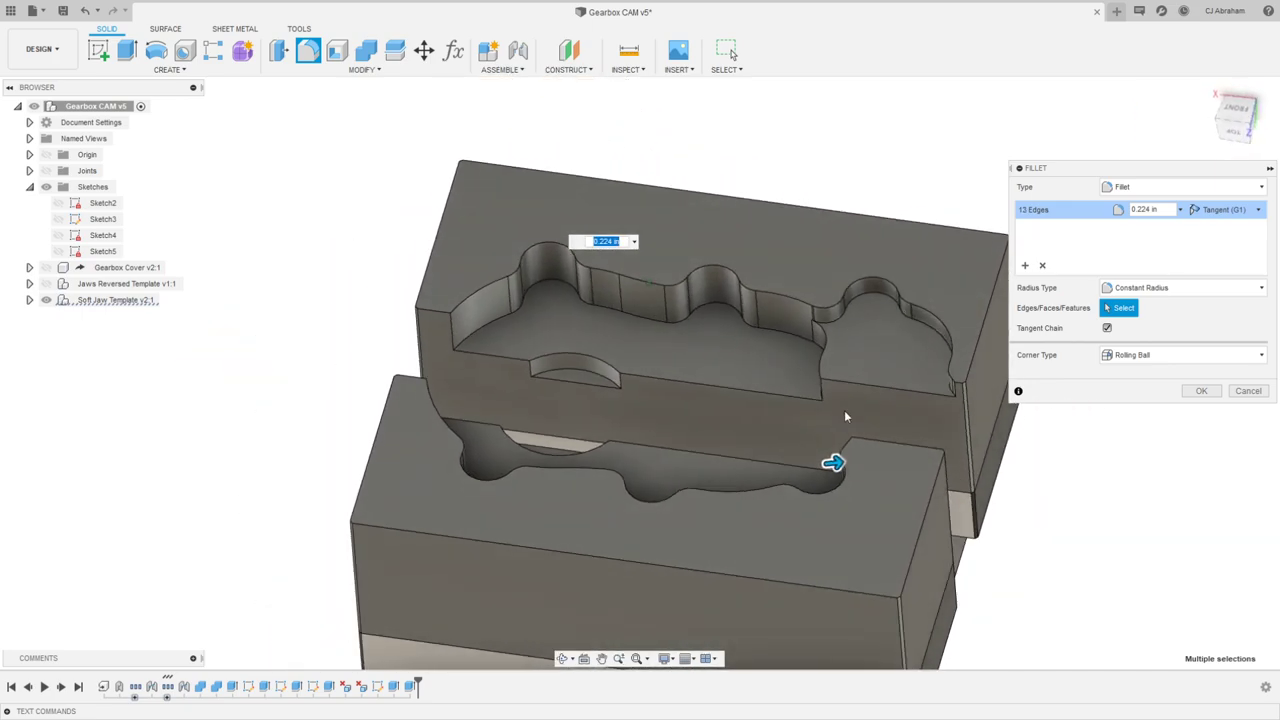
pyautogui.moveTo(835, 464)
pyautogui.mouseDown()
pyautogui.moveTo(857, 457)
pyautogui.moveTo(848, 462)
pyautogui.mouseUp()
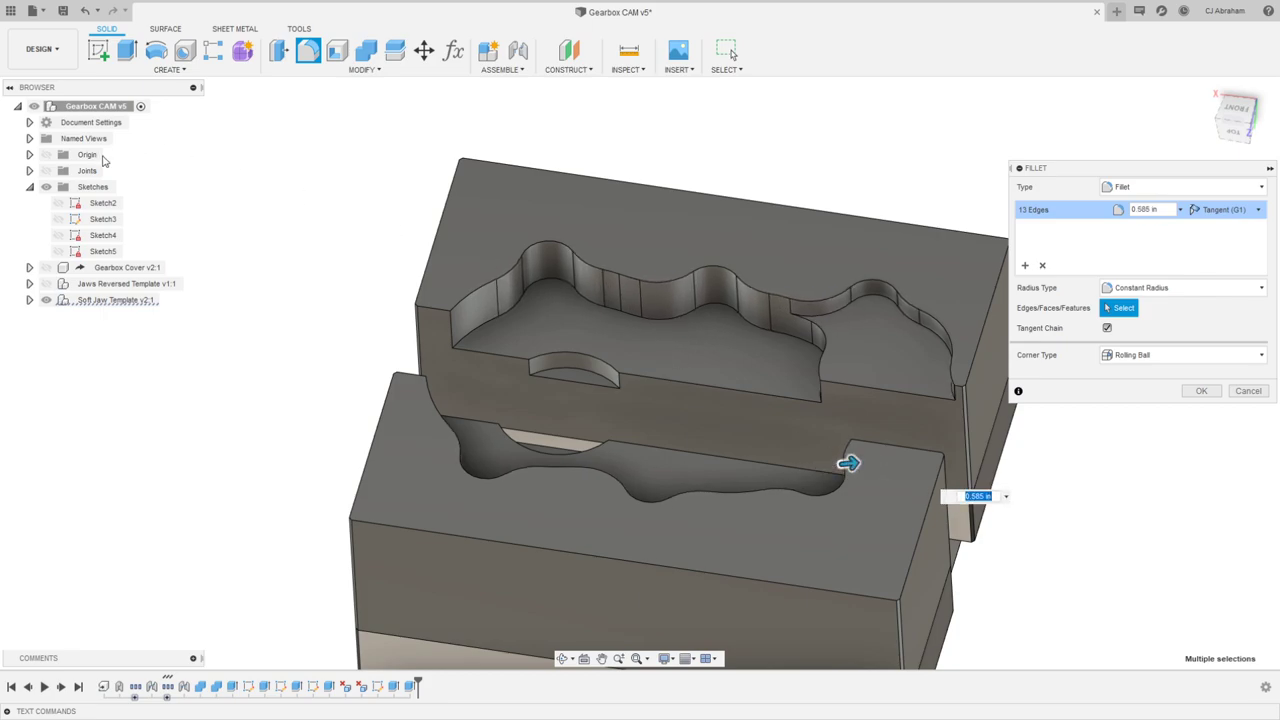
pyautogui.click(46, 267)
pyautogui.keyDown('shift'); pyautogui.moveTo(706, 284); pyautogui.dragTo(925, 498, button='middle'); pyautogui.keyUp('shift')
pyautogui.moveTo(908, 480)
pyautogui.mouseDown()
pyautogui.moveTo(885, 490)
pyautogui.moveTo(910, 470)
pyautogui.moveTo(886, 494)
pyautogui.moveTo(902, 484)
pyautogui.moveTo(889, 492)
pyautogui.moveTo(920, 499)
pyautogui.moveTo(908, 497)
pyautogui.mouseUp()
# Step: Examine the clearance between the Gearbox Cover's bolt bosses and the filleted pocket walls of both jaws
pyautogui.scroll(5, 639, 590)
pyautogui.keyDown('shift'); pyautogui.moveTo(623, 531); pyautogui.dragTo(840, 410, button='middle'); pyautogui.keyUp('shift')
pyautogui.scroll(-3, 632, 505)
pyautogui.scroll(-4, 641, 488)
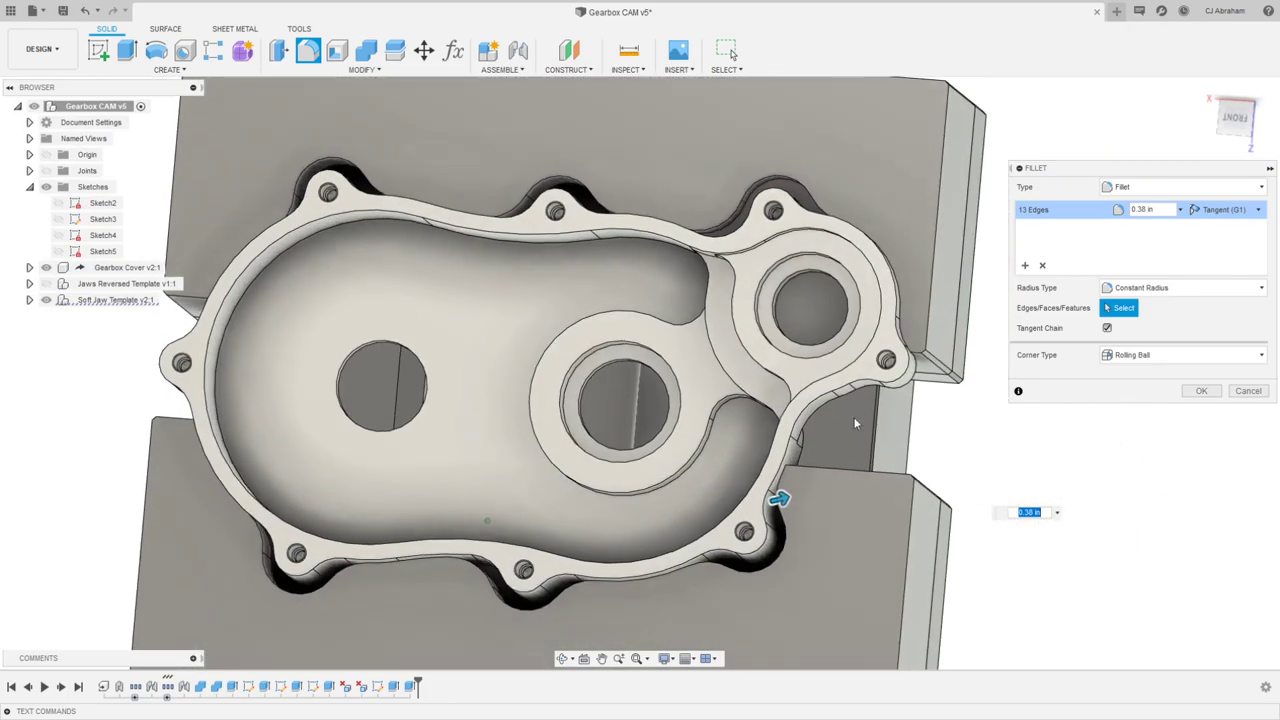
pyautogui.scroll(5, 911, 335)
pyautogui.scroll(3, 911, 336)
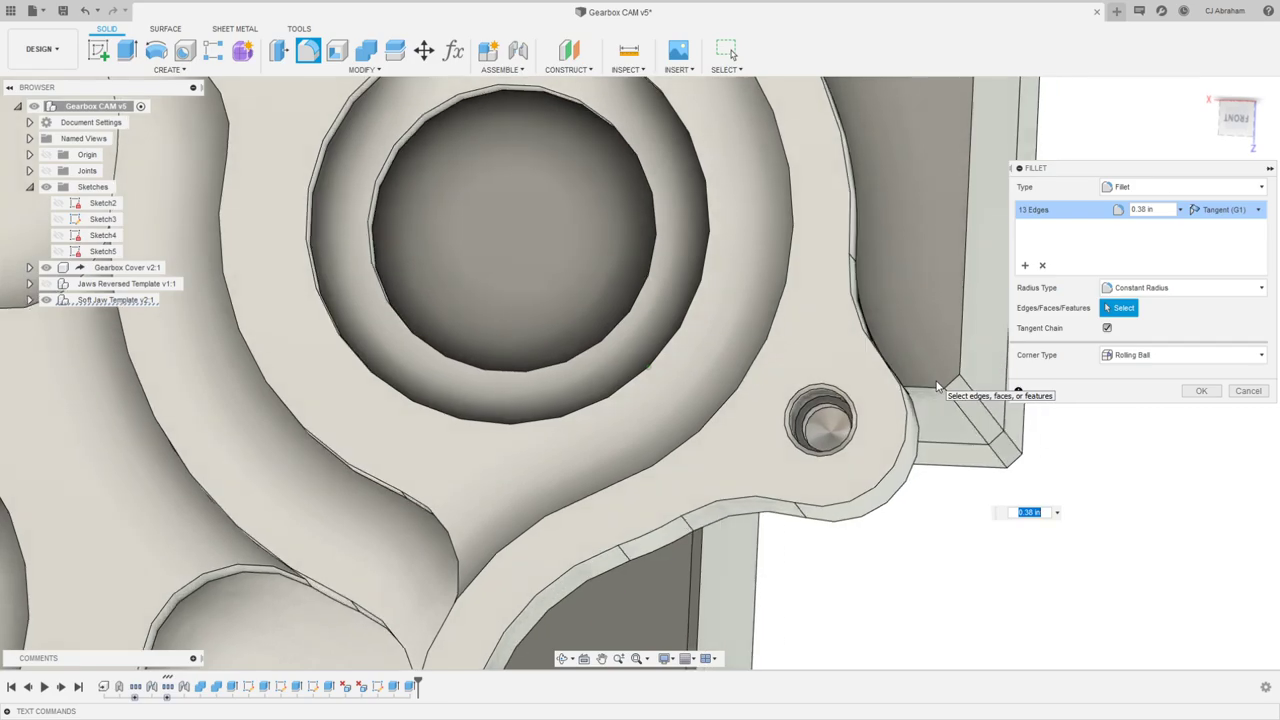
pyautogui.scroll(-4, 884, 372)
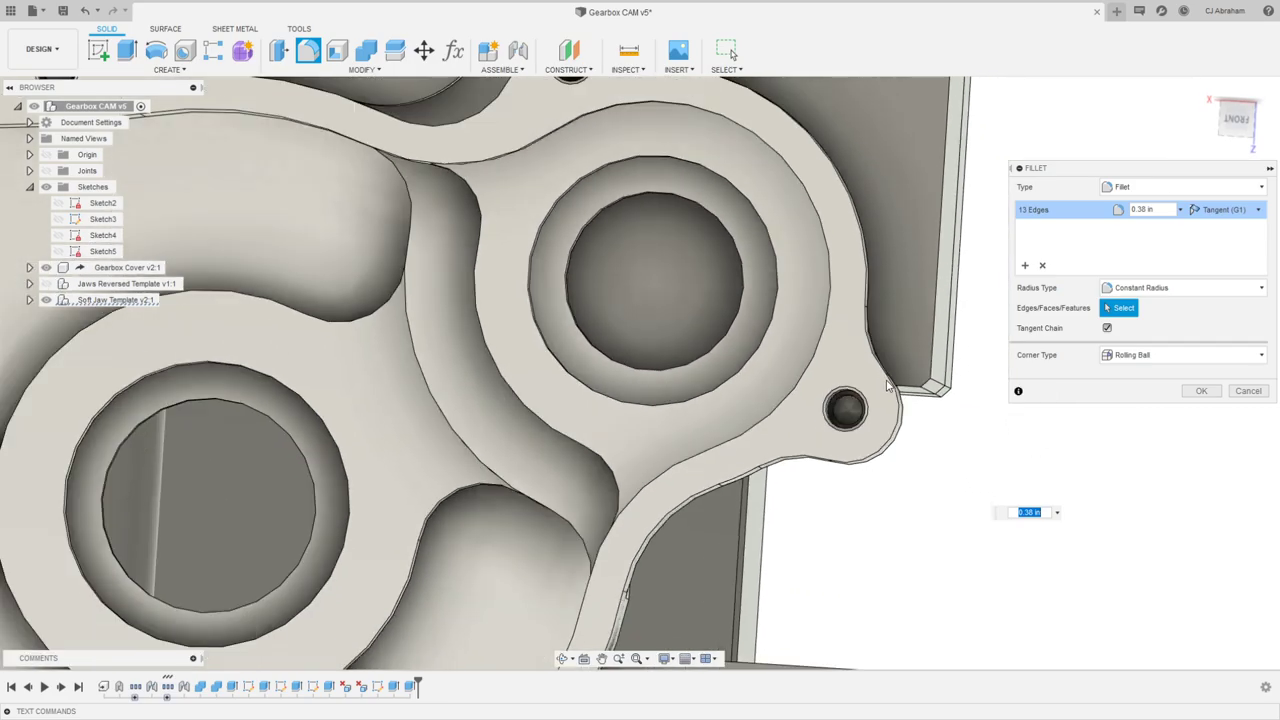
pyautogui.scroll(-3, 897, 383)
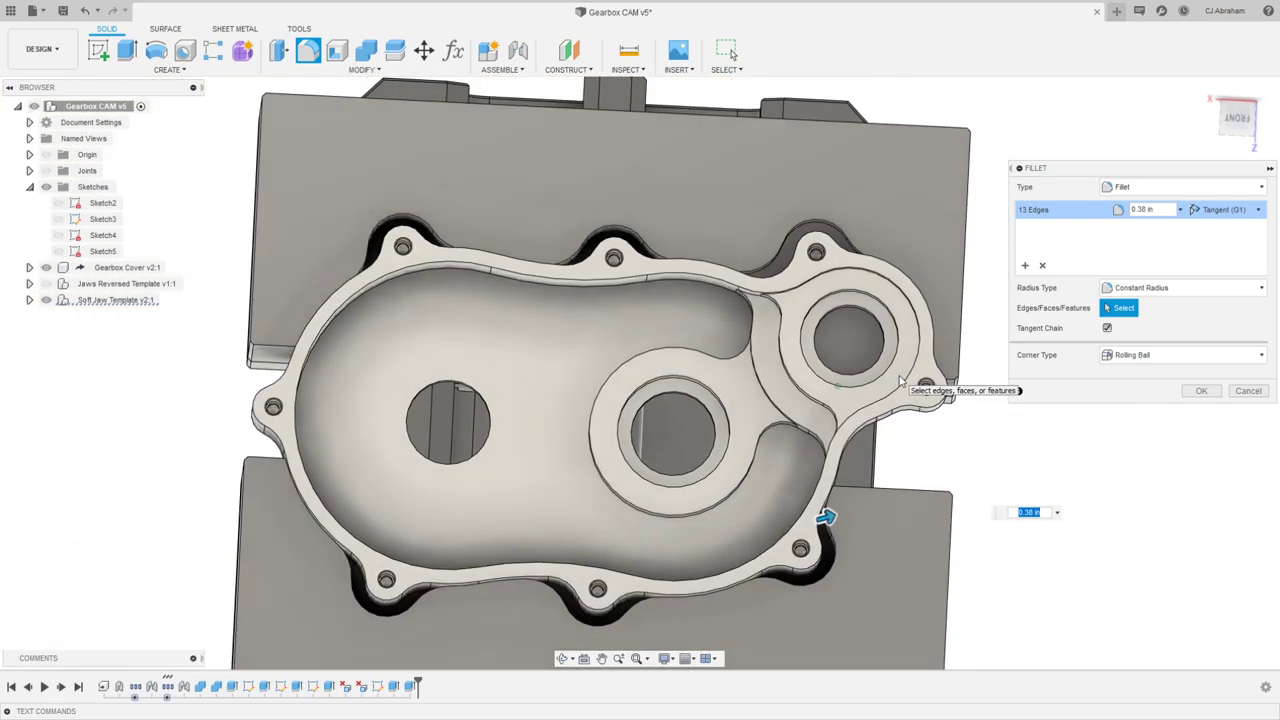
# Step: Set the fillet radius to 0.3 in, apply the fillet, and hide the Gearbox Cover
pyautogui.click(1160, 209)
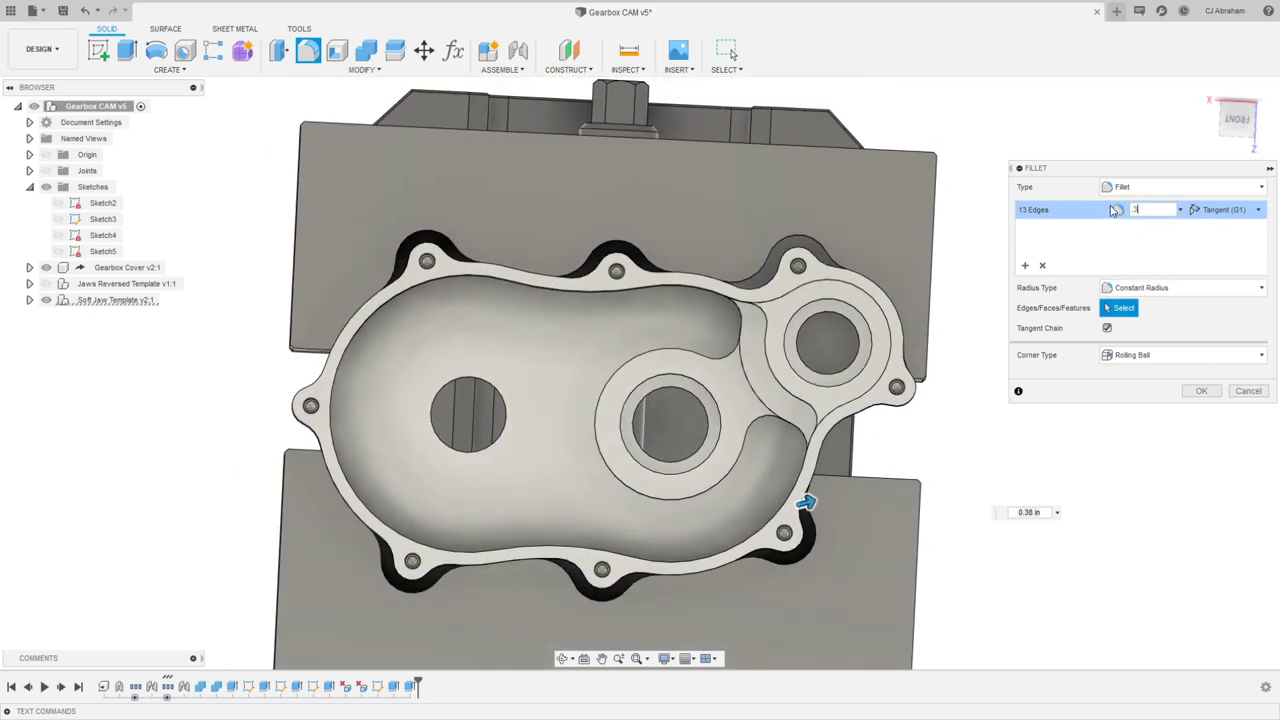
pyautogui.press('Return')
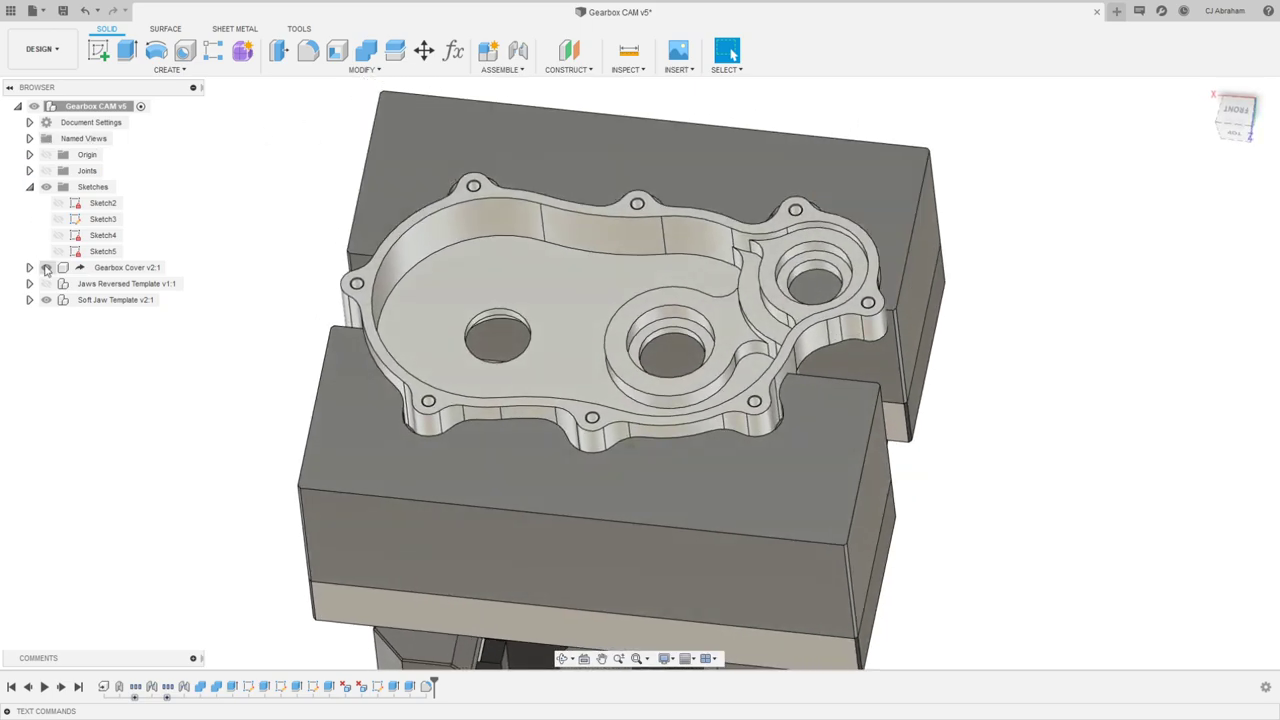
pyautogui.click(46, 267)
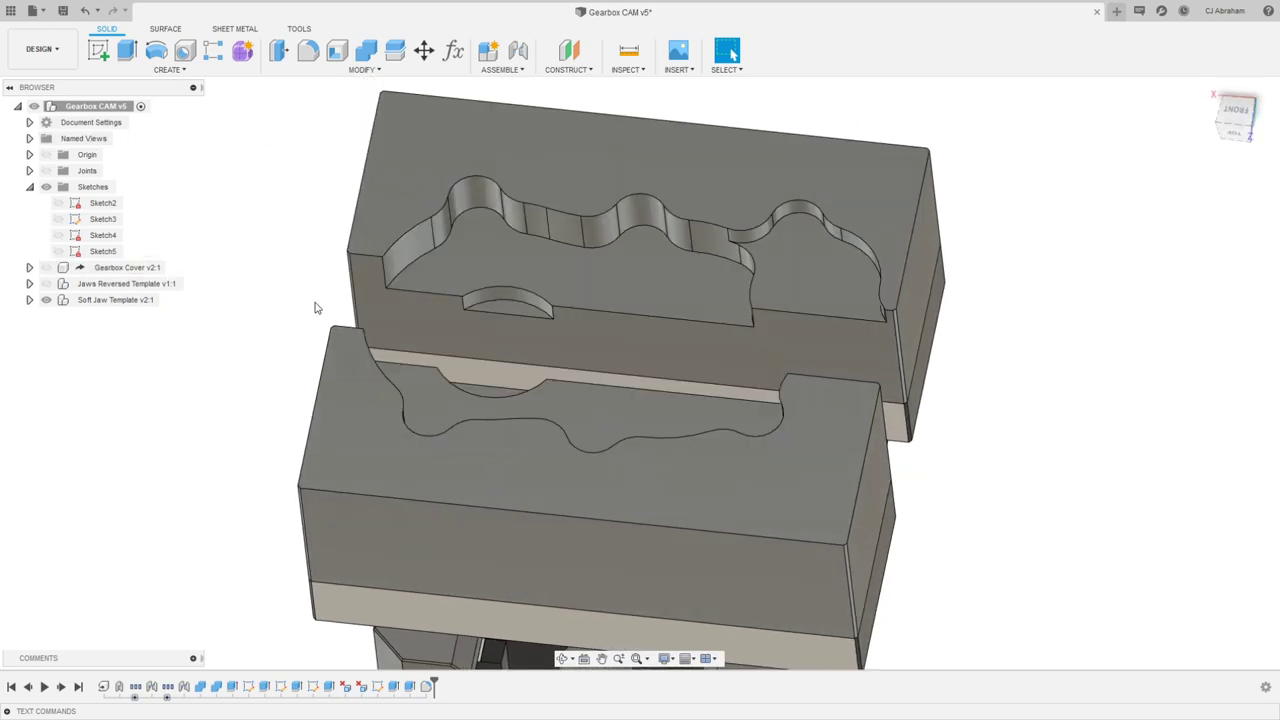
# Step: Delete the two curved wall faces at the end of the deep pocket, below the shallow pocket floor
pyautogui.keyDown('shift'); pyautogui.moveTo(988, 261); pyautogui.dragTo(558, 231, button='middle'); pyautogui.keyUp('shift')
pyautogui.scroll(5, 724, 297)
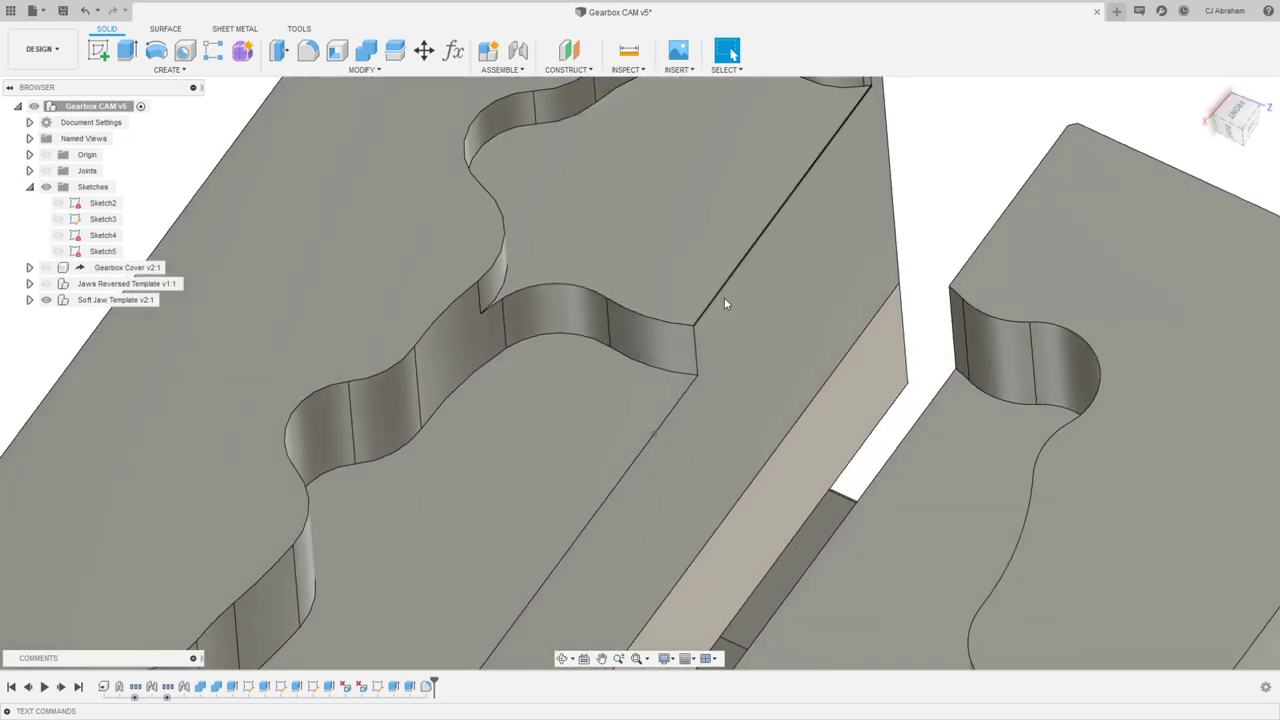
pyautogui.keyDown('shift'); pyautogui.moveTo(748, 307); pyautogui.dragTo(577, 314, button='middle'); pyautogui.keyUp('shift')
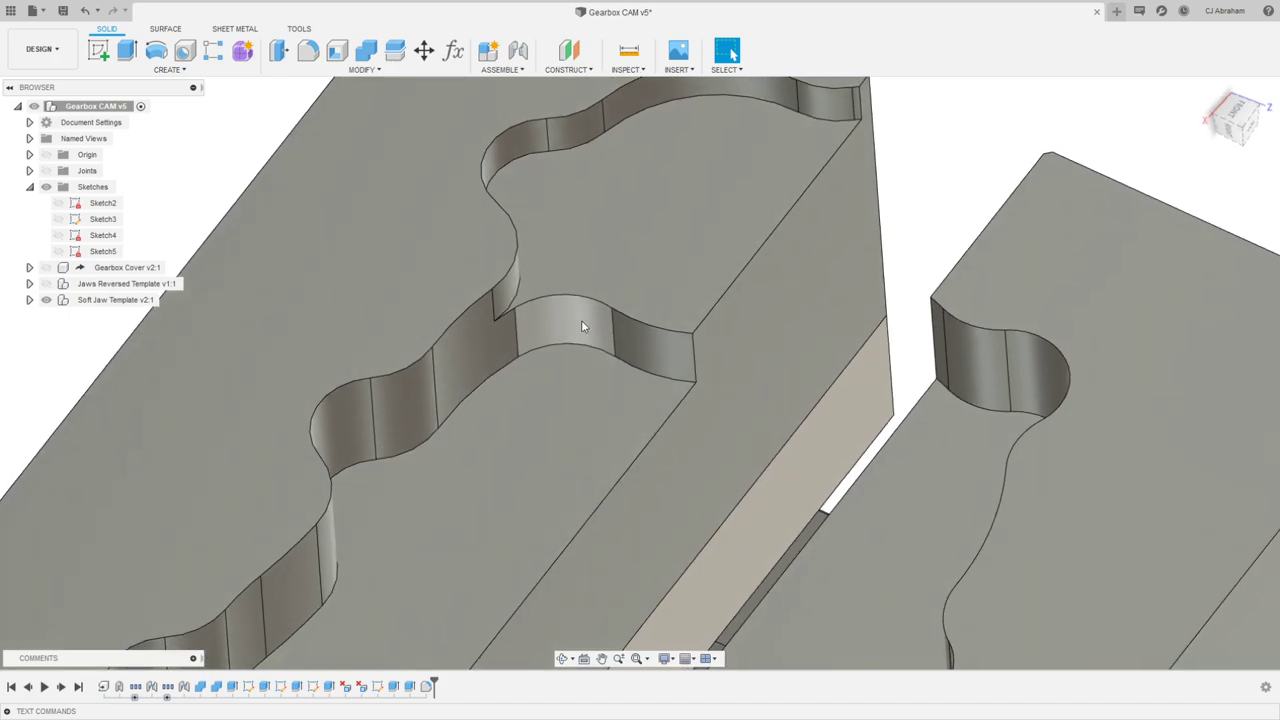
pyautogui.click(590, 323)
pyautogui.click(662, 347)
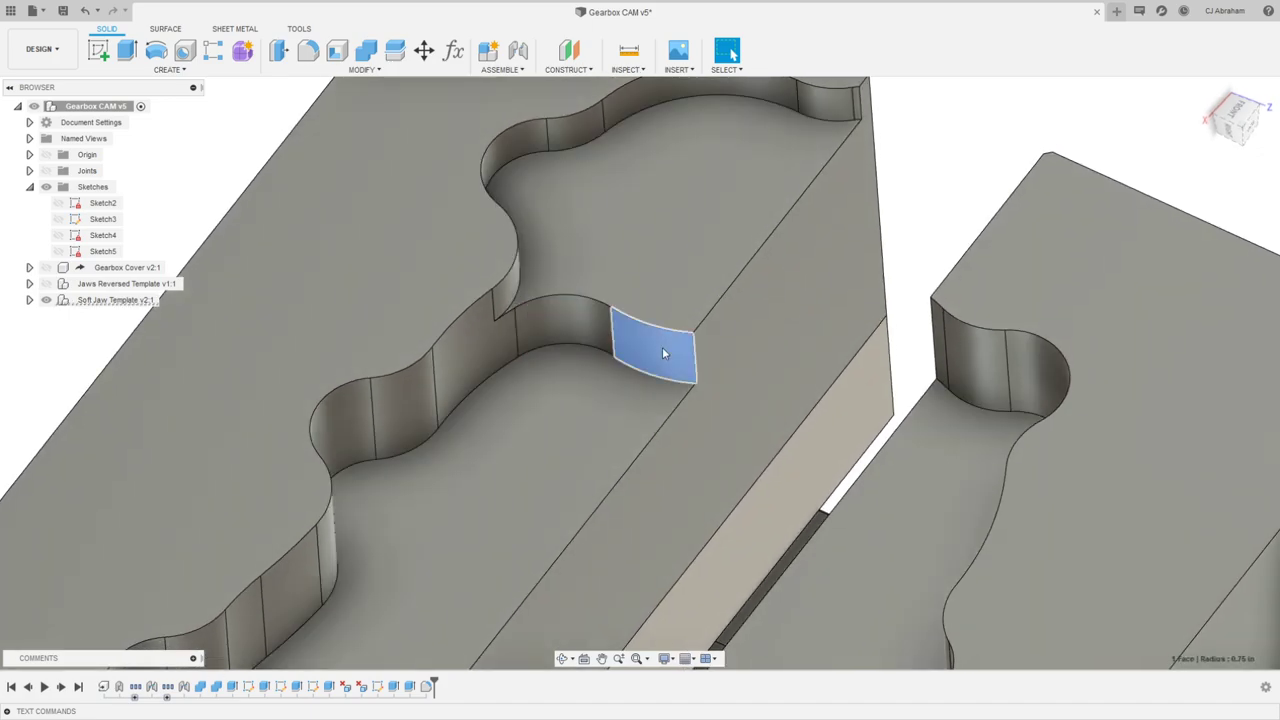
pyautogui.click(589, 326)
pyautogui.keyDown('ctrl'); pyautogui.click(647, 341); pyautogui.keyUp('ctrl')
pyautogui.rightClick(647, 341)
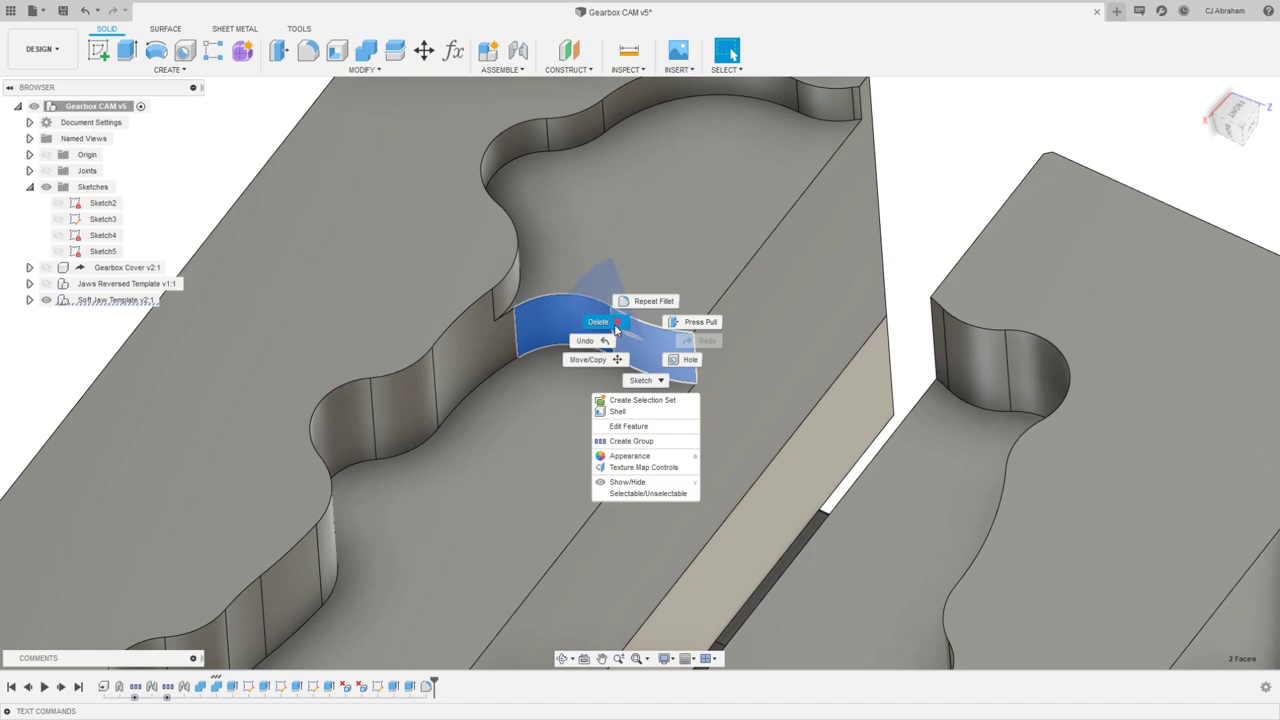
pyautogui.click(597, 323)
pyautogui.scroll(-5, 840, 310)
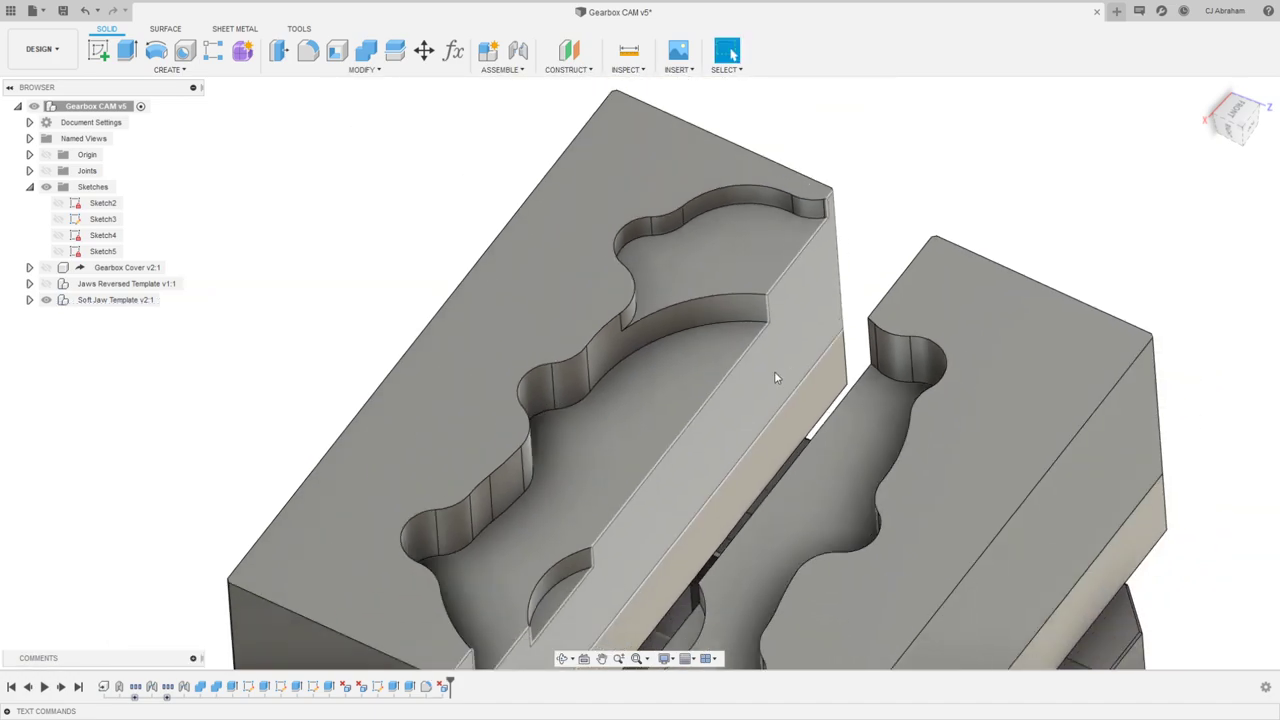
pyautogui.press('Home')
pyautogui.press('Home')
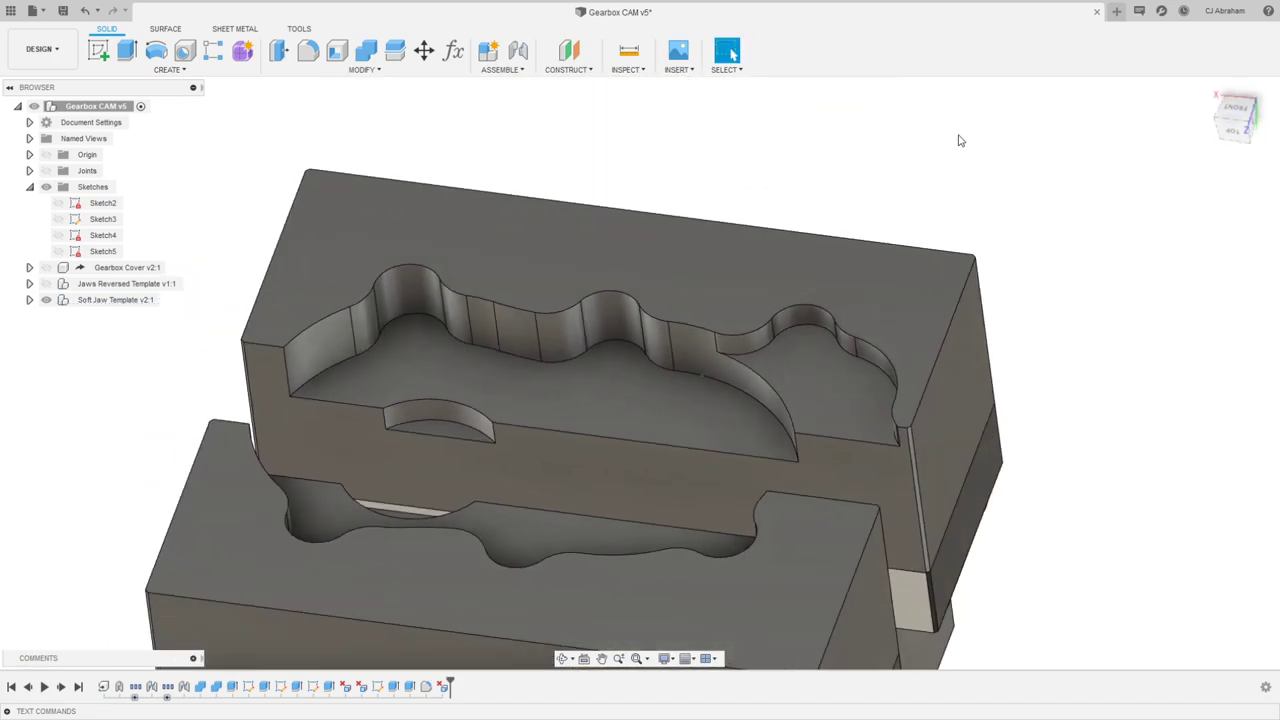
pyautogui.keyDown('shift'); pyautogui.moveTo(955, 180); pyautogui.dragTo(400, 160, button='middle'); pyautogui.keyUp('shift')
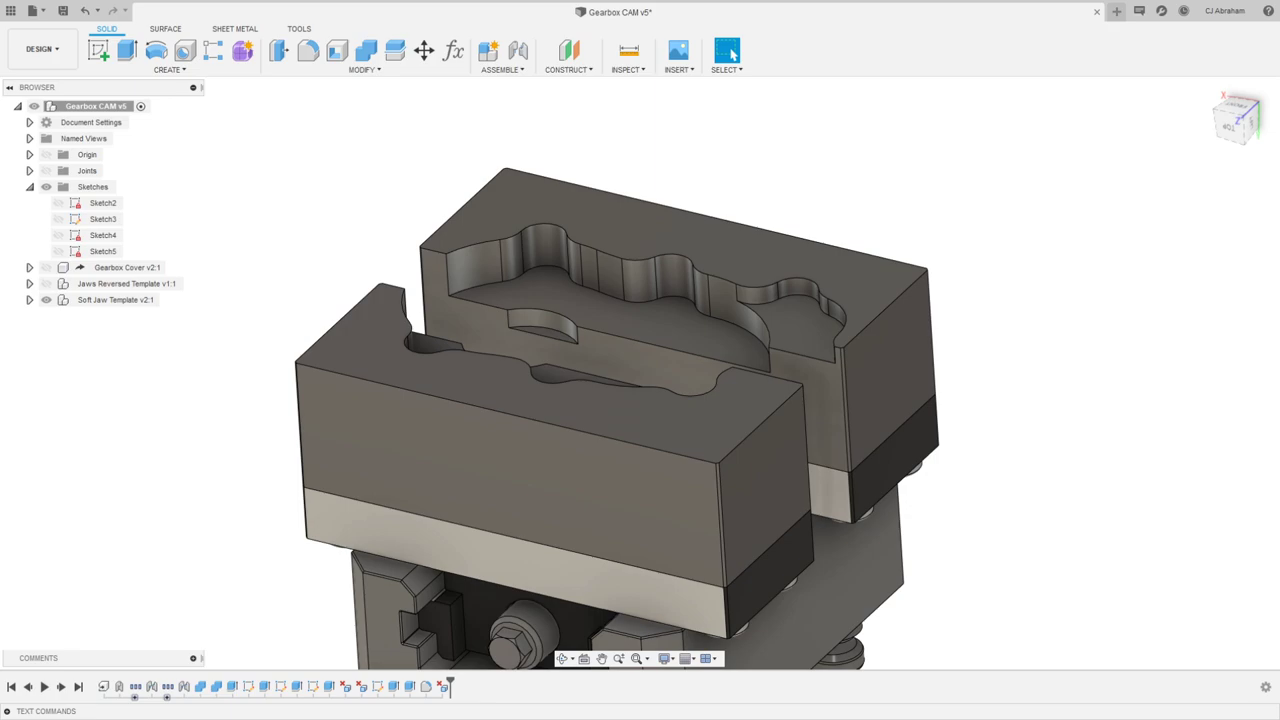
pyautogui.moveTo(672, 150); pyautogui.dragTo(674, 160, button='middle')
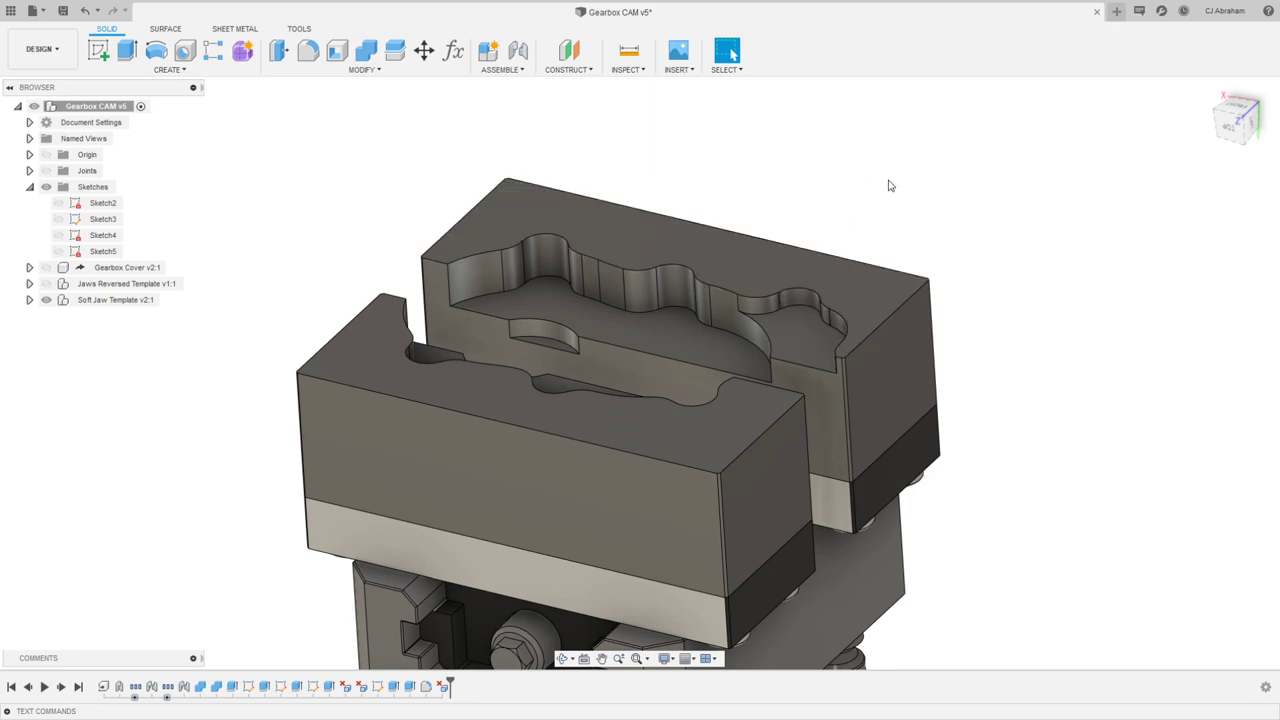
pyautogui.moveTo(861, 160); pyautogui.dragTo(893, 174, button='middle')
pyautogui.keyDown('shift'); pyautogui.moveTo(680, 235); pyautogui.dragTo(709, 192, button='middle'); pyautogui.keyUp('shift')
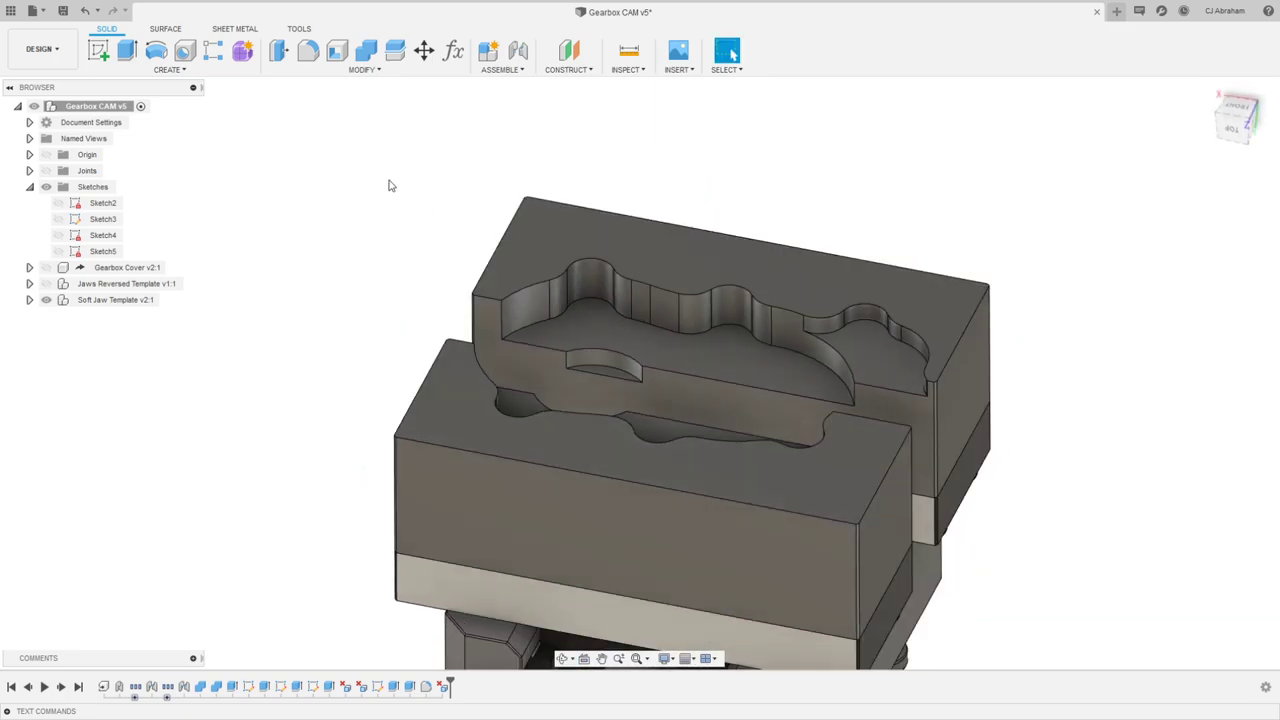
# Step: Collapse the Sketches folder and save the design as a new version
pyautogui.click(29, 187)
pyautogui.scroll(-3, 429, 229)
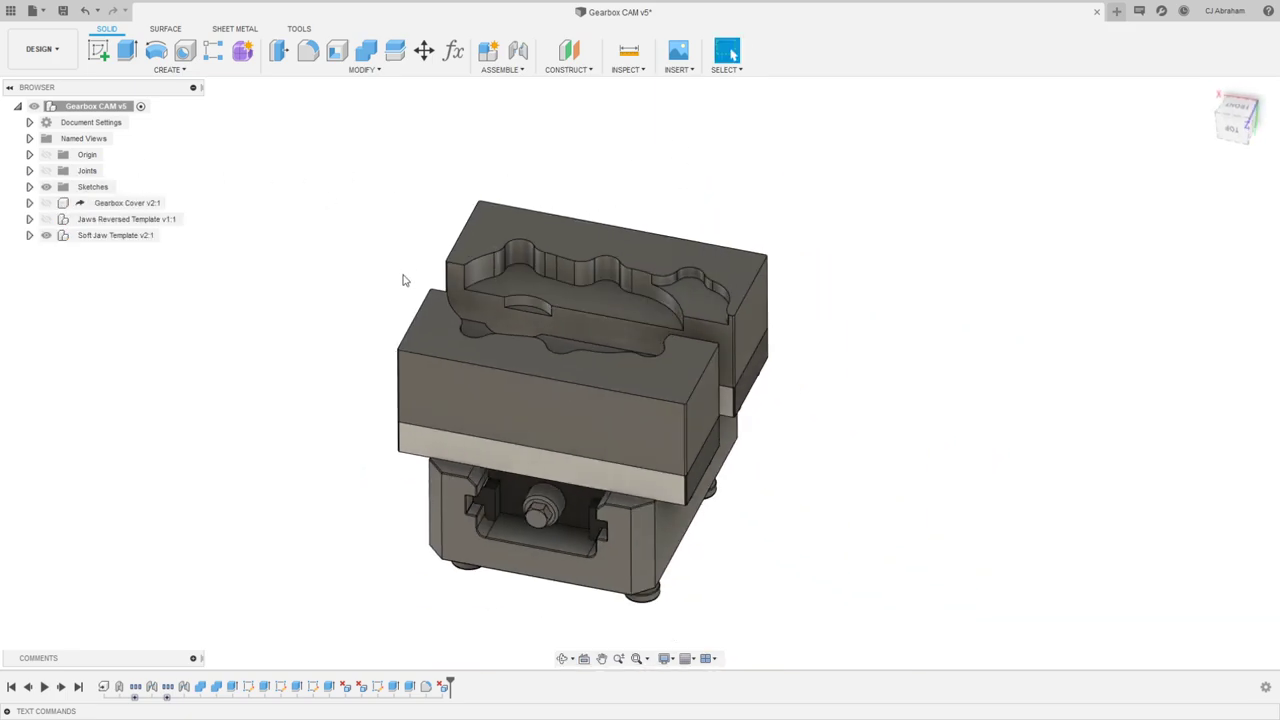
pyautogui.click(62, 10)
pyautogui.click(637, 383)
pyautogui.moveTo(708, 220); pyautogui.dragTo(791, 264, button='middle')
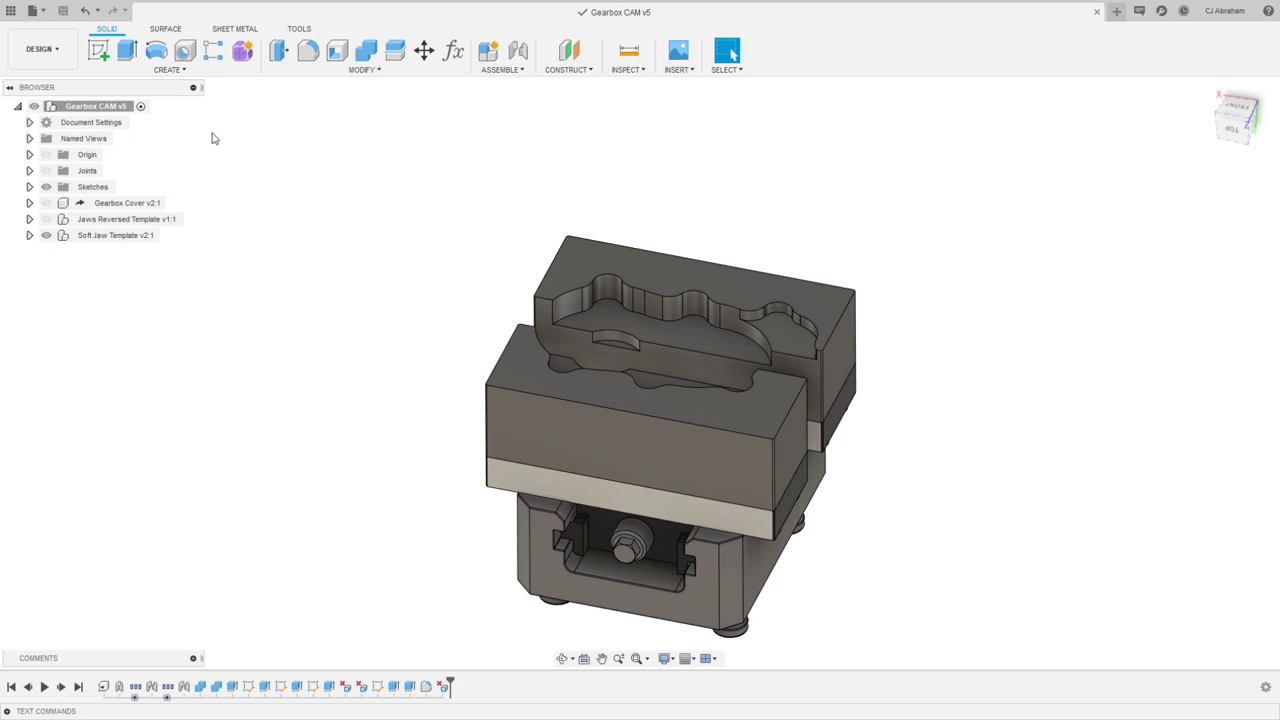
# Step: Switch to the Manufacture workspace and start a new milling setup
pyautogui.click(40, 48)
pyautogui.click(45, 197)
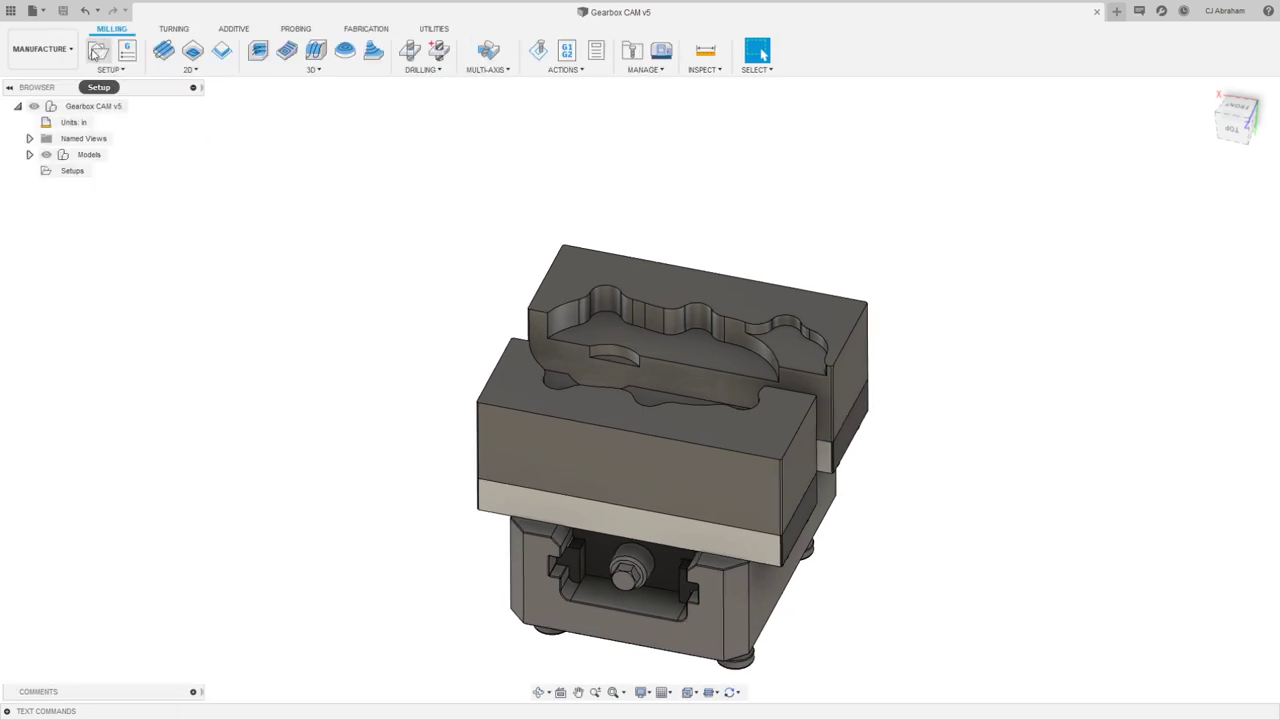
pyautogui.click(98, 50)
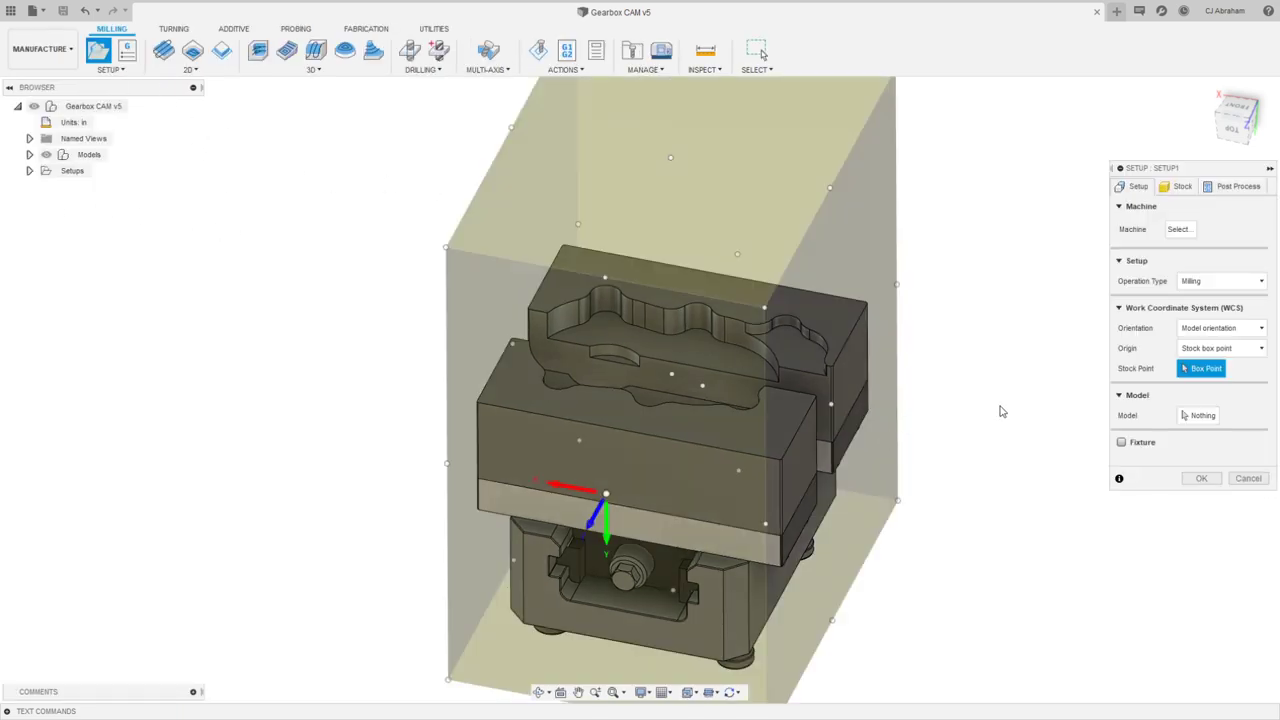
pyautogui.keyDown('shift'); pyautogui.moveTo(957, 465); pyautogui.dragTo(951, 449, button='middle'); pyautogui.keyUp('shift')
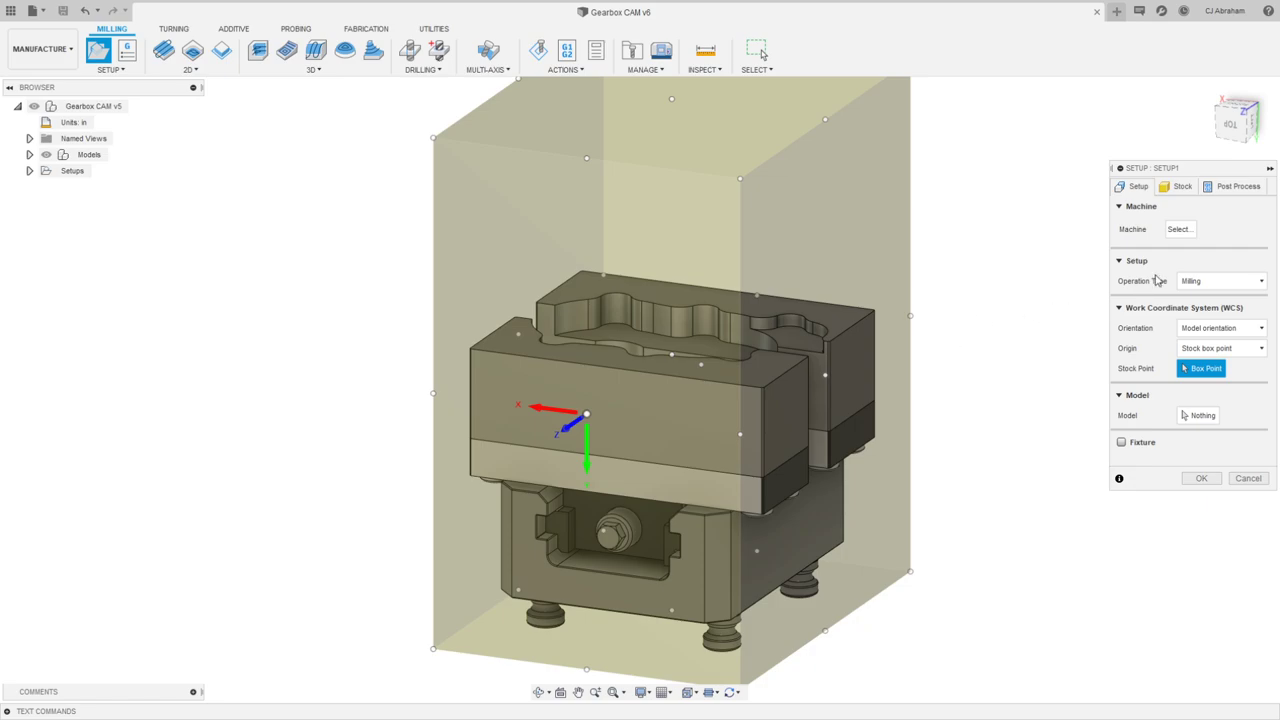
# Step: Orient the work coordinate system by Z axis/plane and X axis, using the vise base's upper face for Z and its side face for X
pyautogui.click(1220, 328)
pyautogui.click(1215, 362)
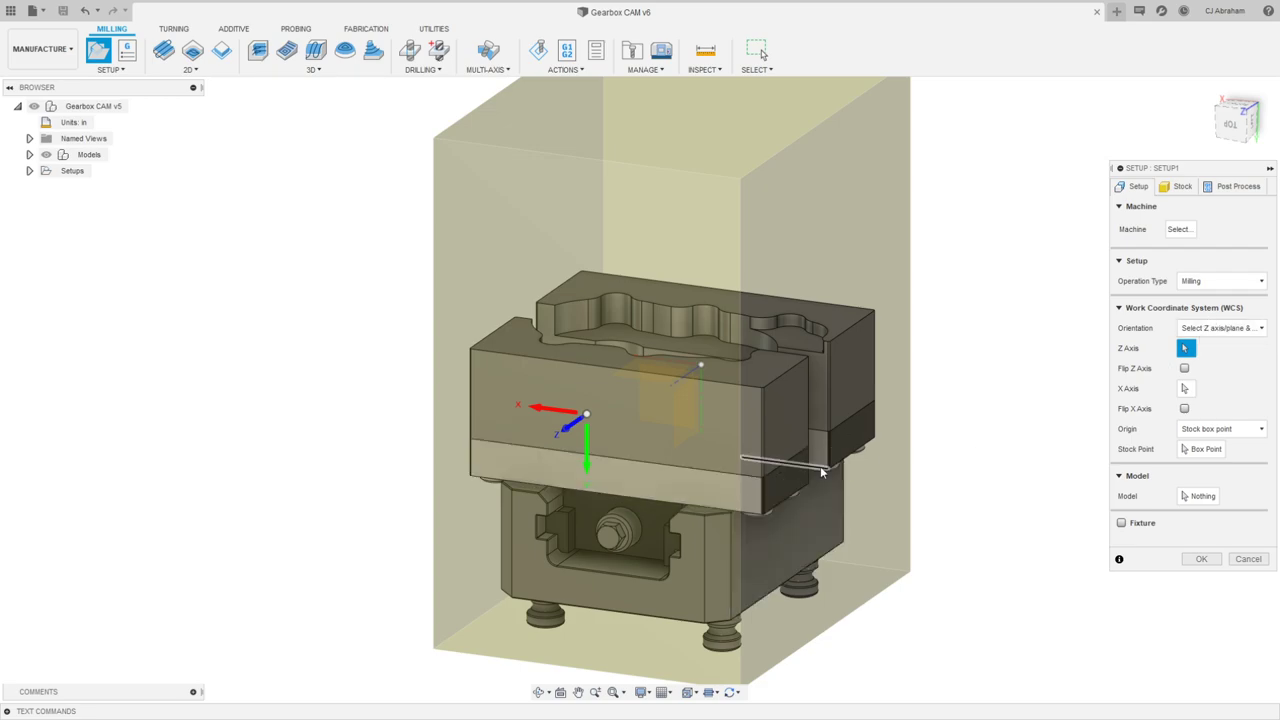
pyautogui.keyDown('shift'); pyautogui.moveTo(809, 533); pyautogui.dragTo(749, 571, button='middle'); pyautogui.keyUp('shift')
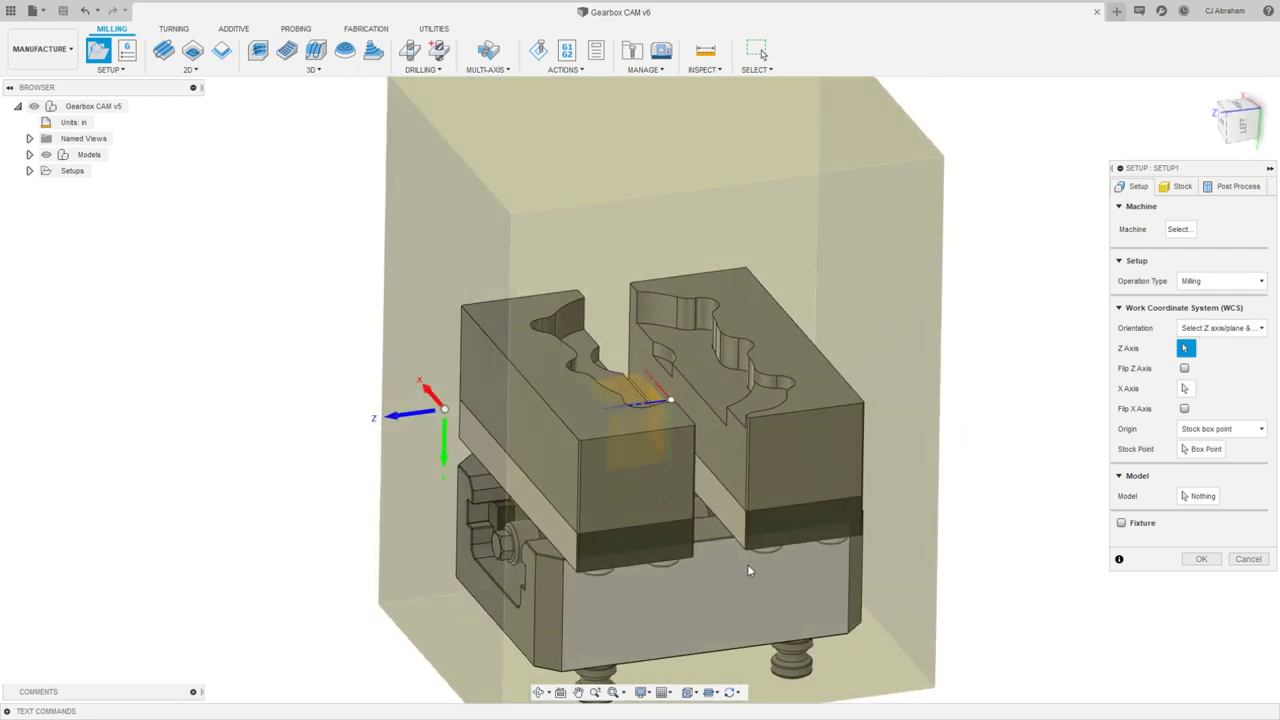
pyautogui.click(706, 529)
pyautogui.keyDown('shift'); pyautogui.moveTo(706, 529); pyautogui.dragTo(1001, 374, button='middle'); pyautogui.keyUp('shift')
pyautogui.click(772, 514)
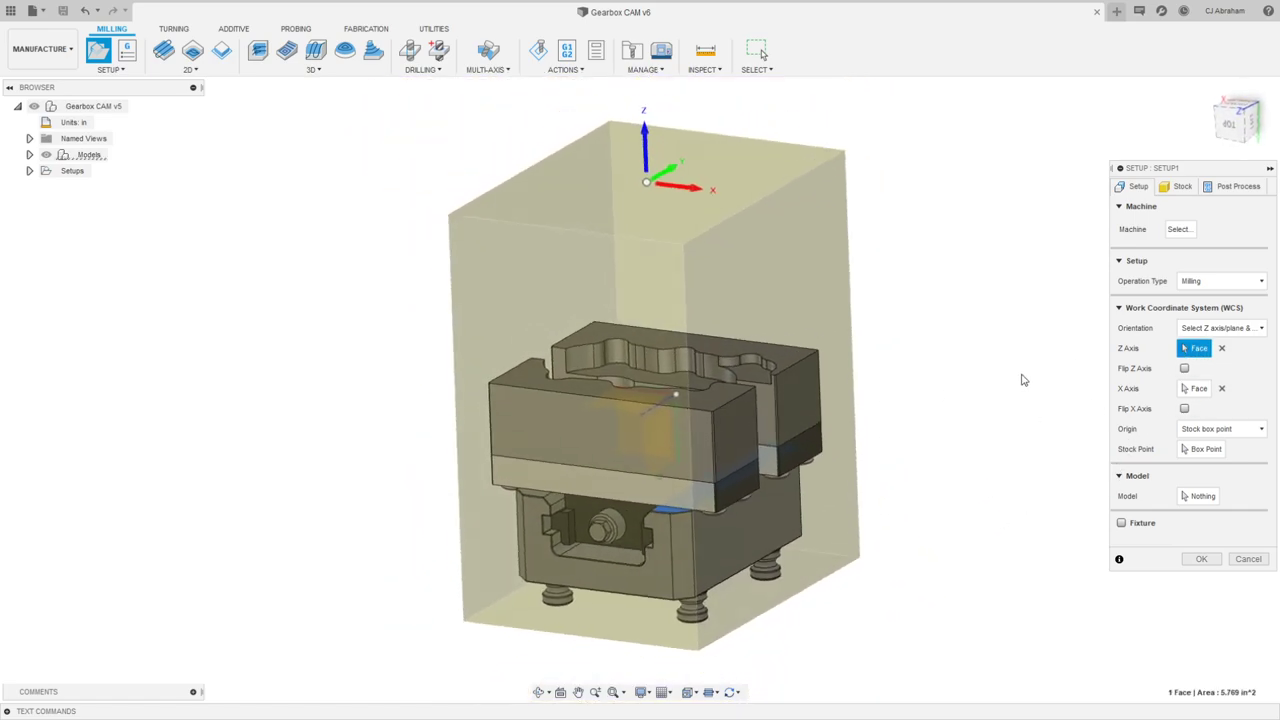
# Step: Set the work coordinate origin to a selected point, using the origin point of the Soft Jaw Template component
pyautogui.click(1222, 429)
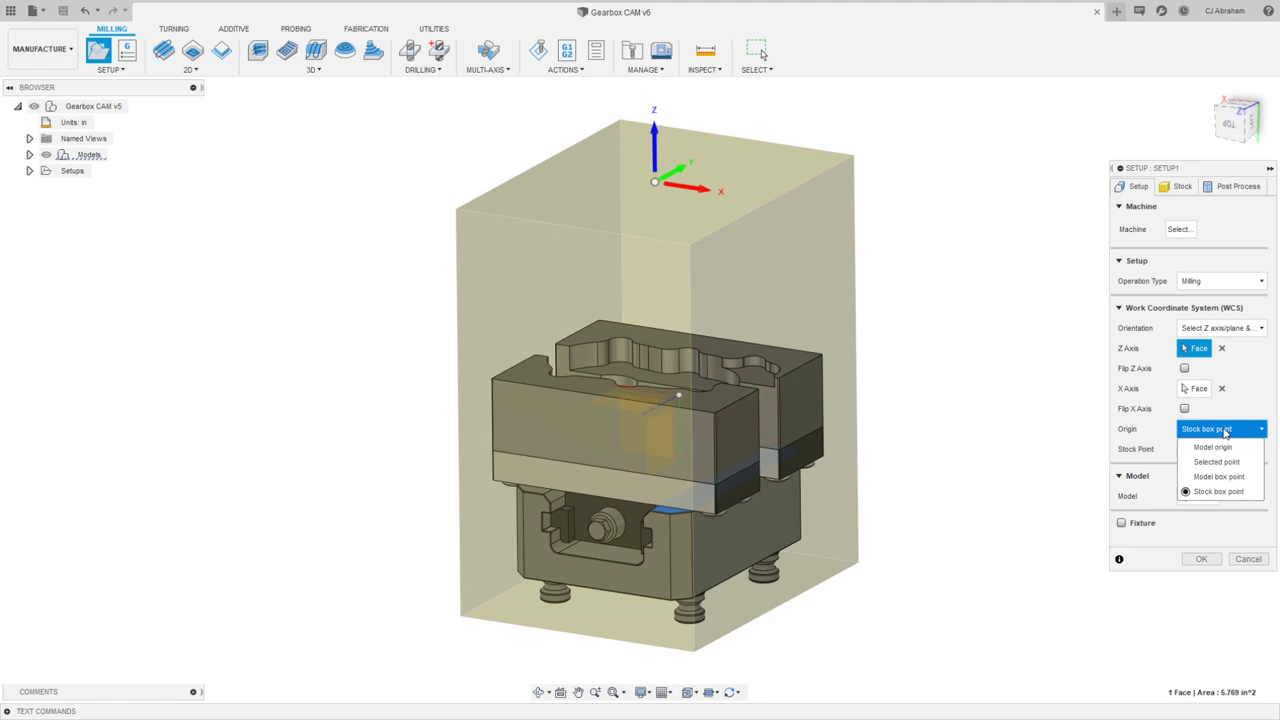
pyautogui.click(1220, 462)
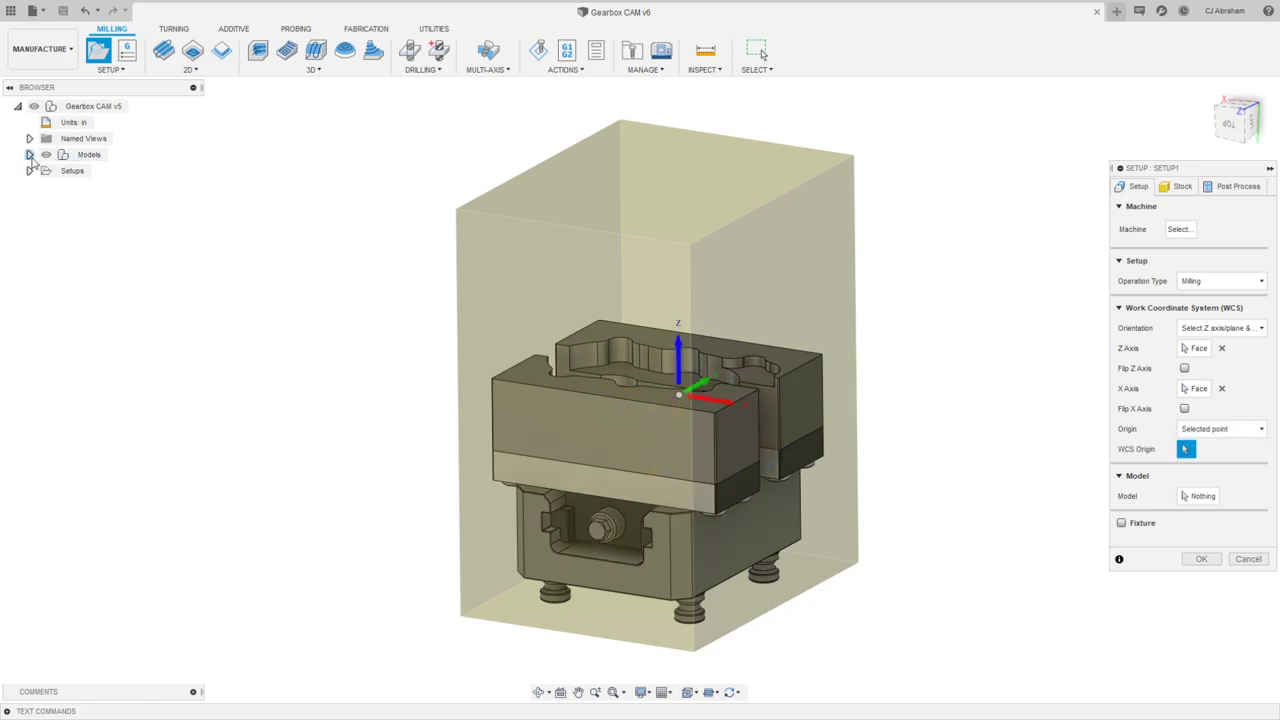
pyautogui.click(29, 154)
pyautogui.click(41, 170)
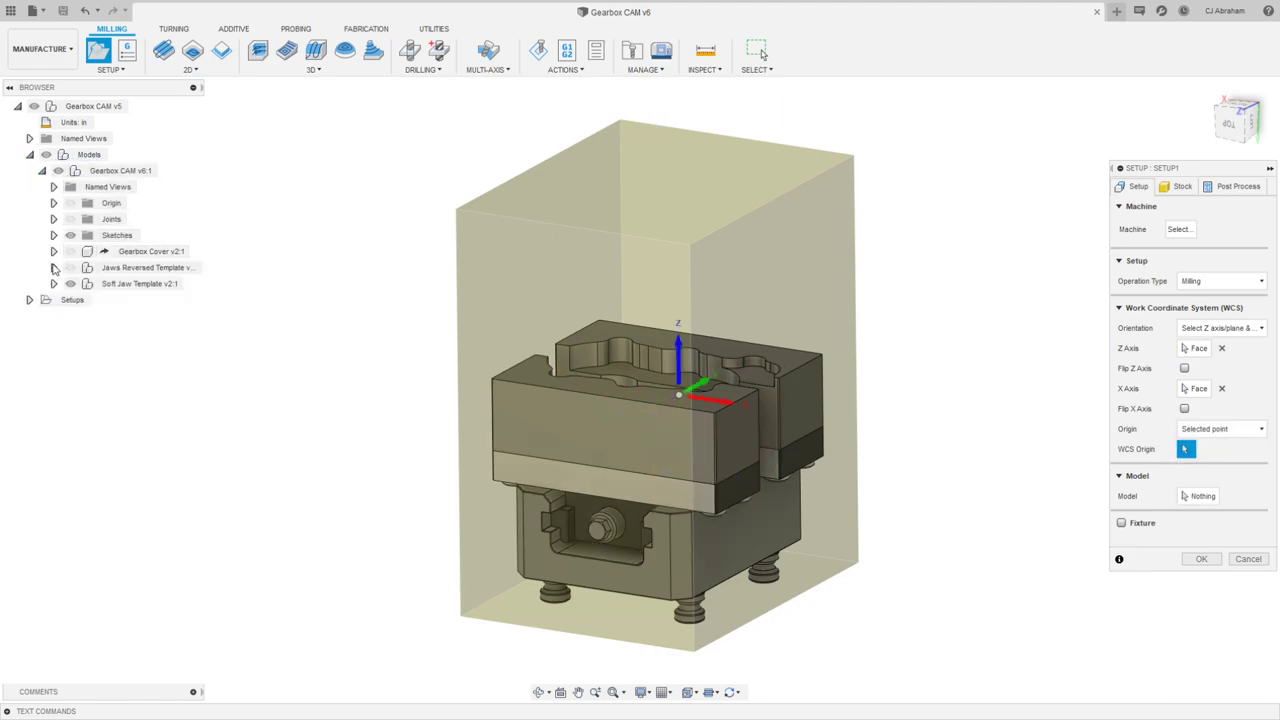
pyautogui.click(53, 284)
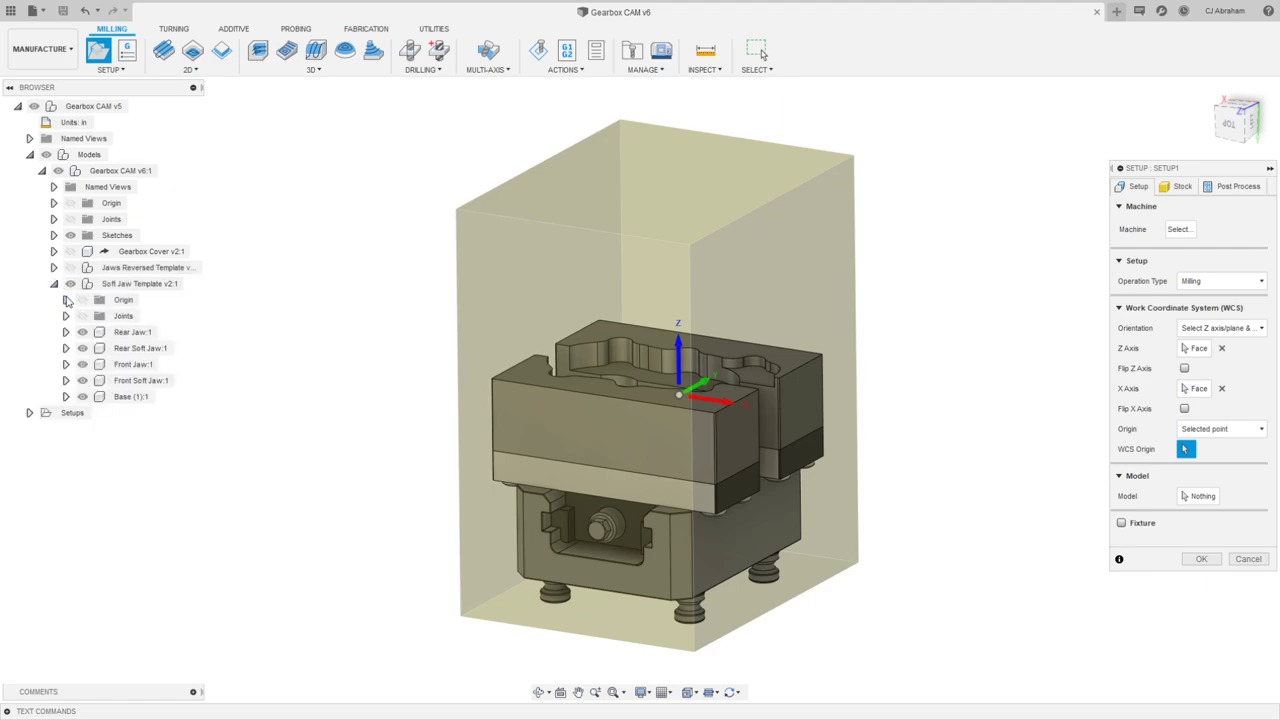
pyautogui.click(66, 300)
pyautogui.click(128, 316)
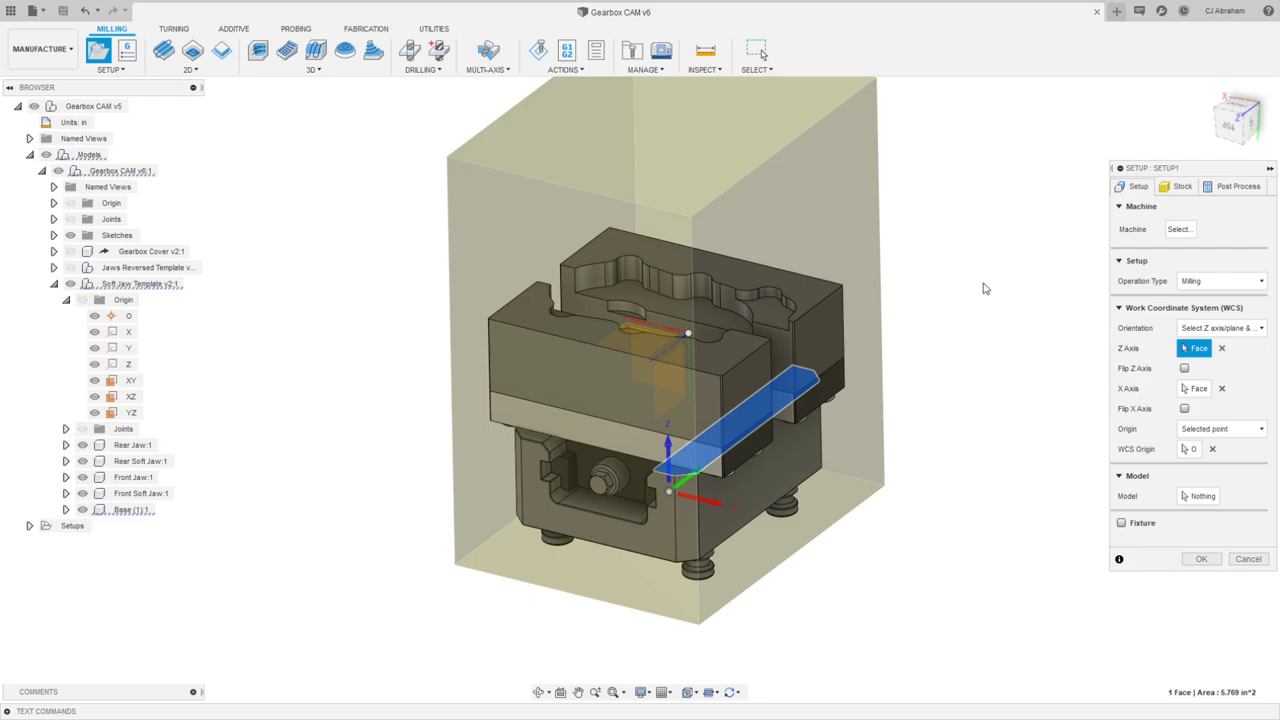
# Step: Select the front and rear soft jaw bodies as the model for the setup
pyautogui.click(1197, 496)
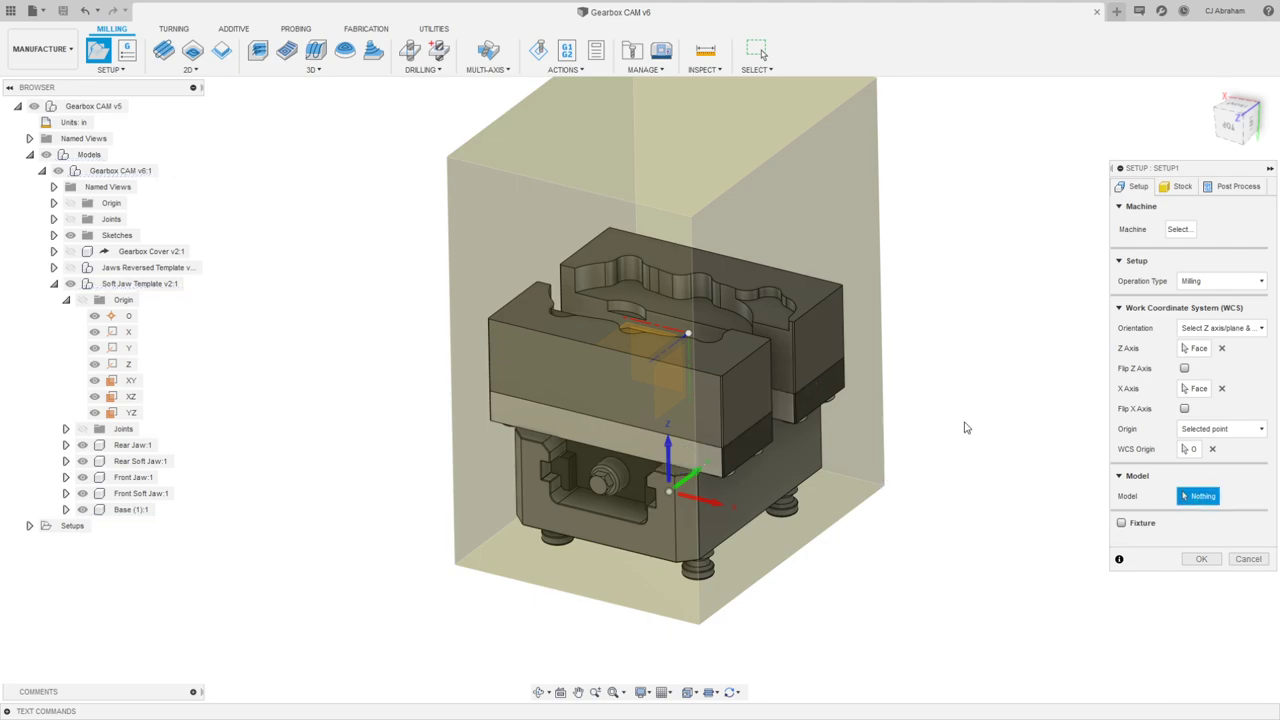
pyautogui.click(756, 394)
pyautogui.click(816, 360)
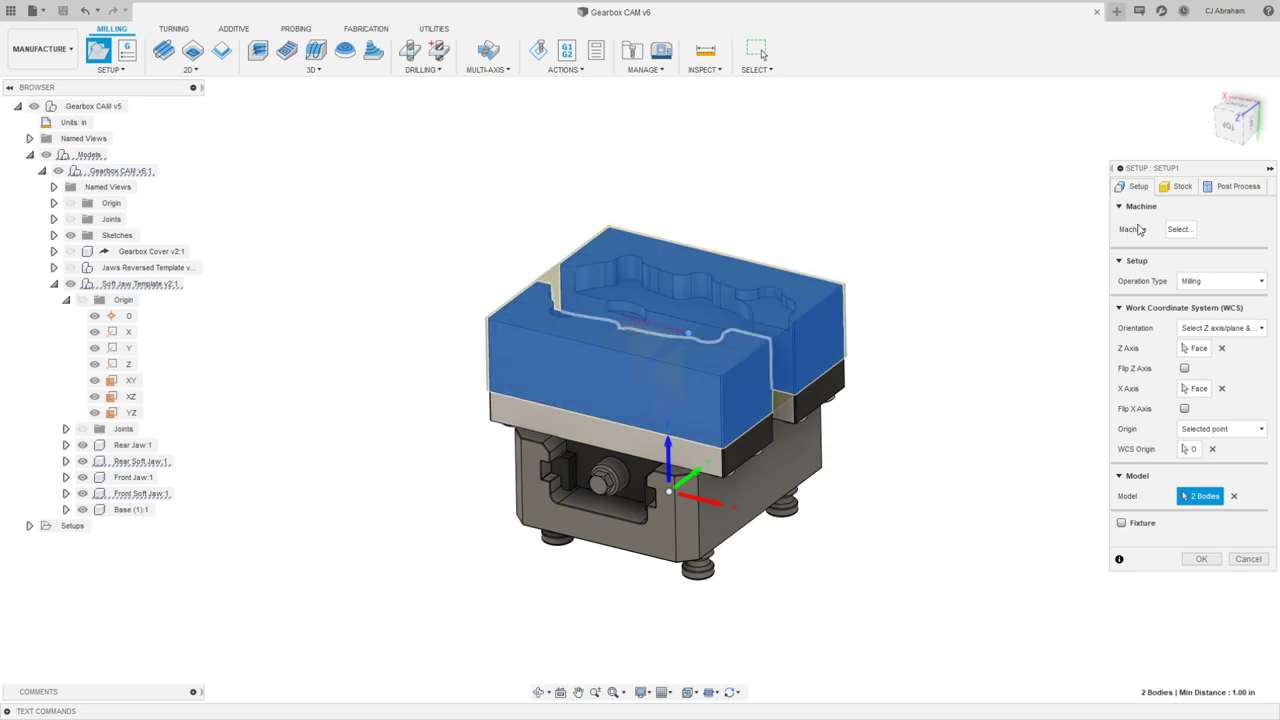
# Step: Set the relative size box stock to no additional stock, check the post process settings, and create the setup
pyautogui.click(1181, 187)
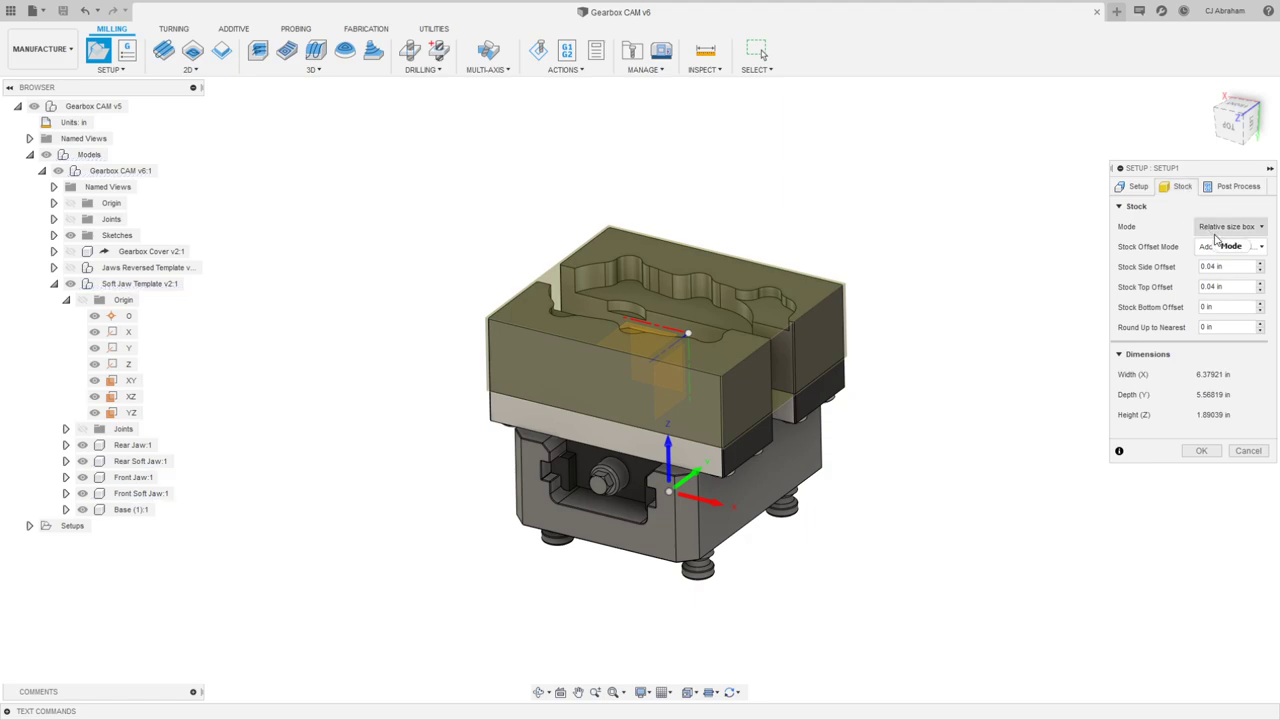
pyautogui.click(1230, 246)
pyautogui.click(1230, 267)
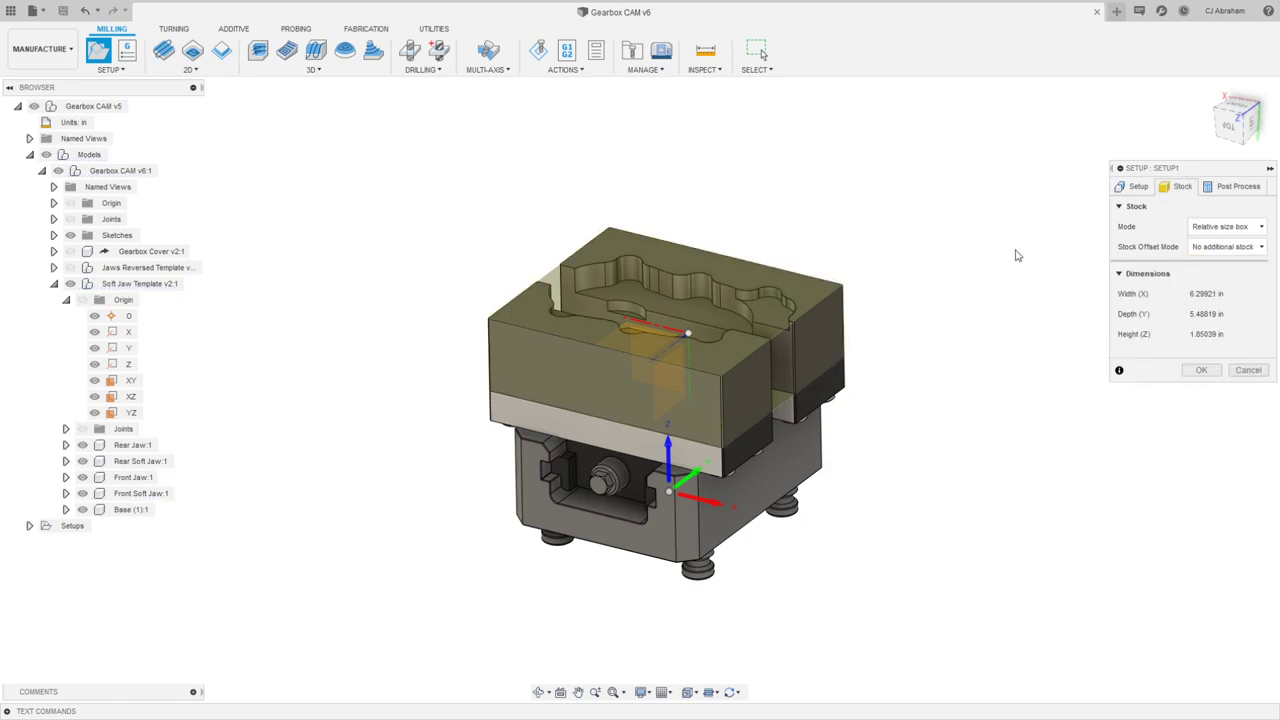
pyautogui.click(1238, 187)
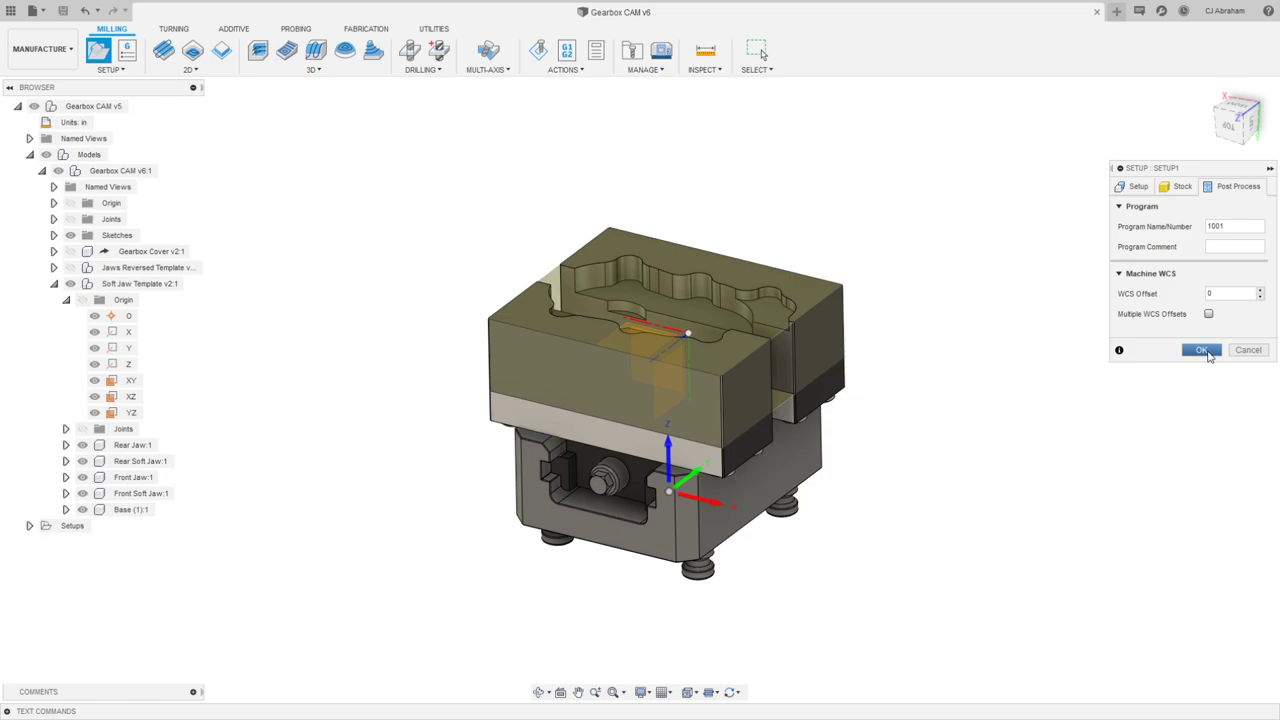
pyautogui.click(1203, 350)
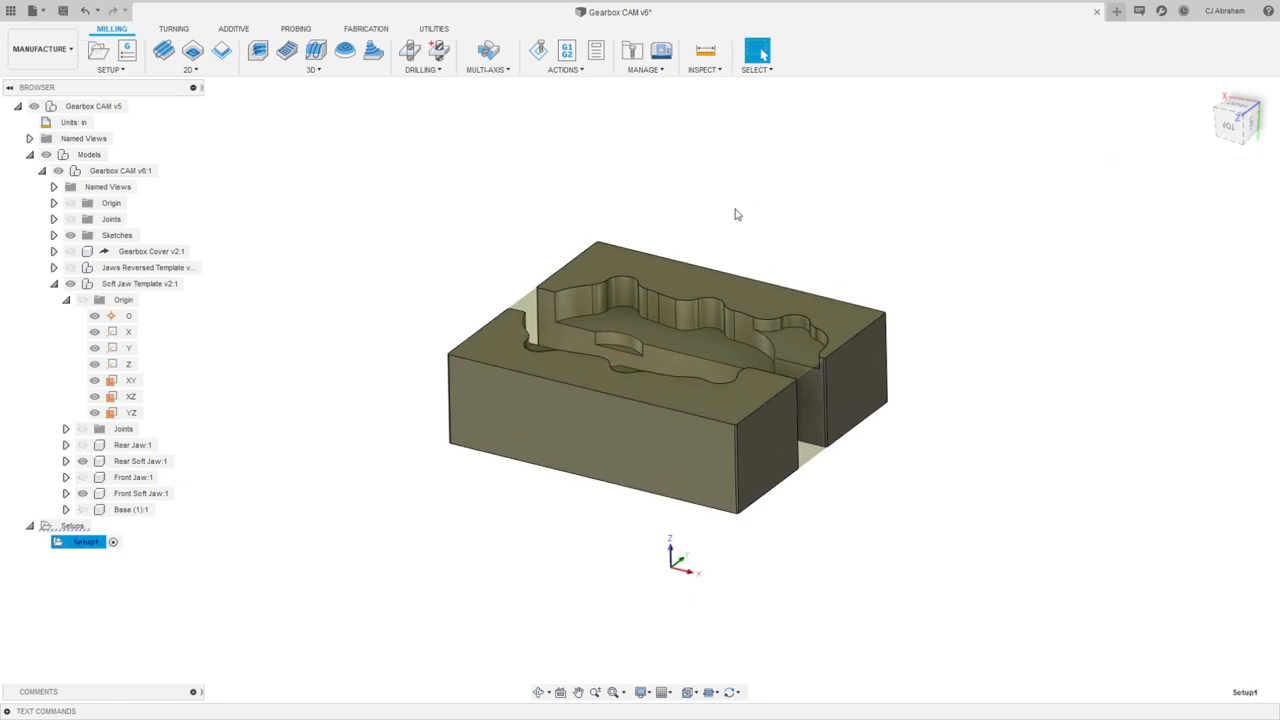
# Step: Collapse the Origin folder and the Soft Jaw Template component in the browser, and deselect the setup
pyautogui.keyDown('shift'); pyautogui.moveTo(803, 240); pyautogui.dragTo(805, 240, button='middle'); pyautogui.keyUp('shift')
pyautogui.scroll(2, 805, 240)
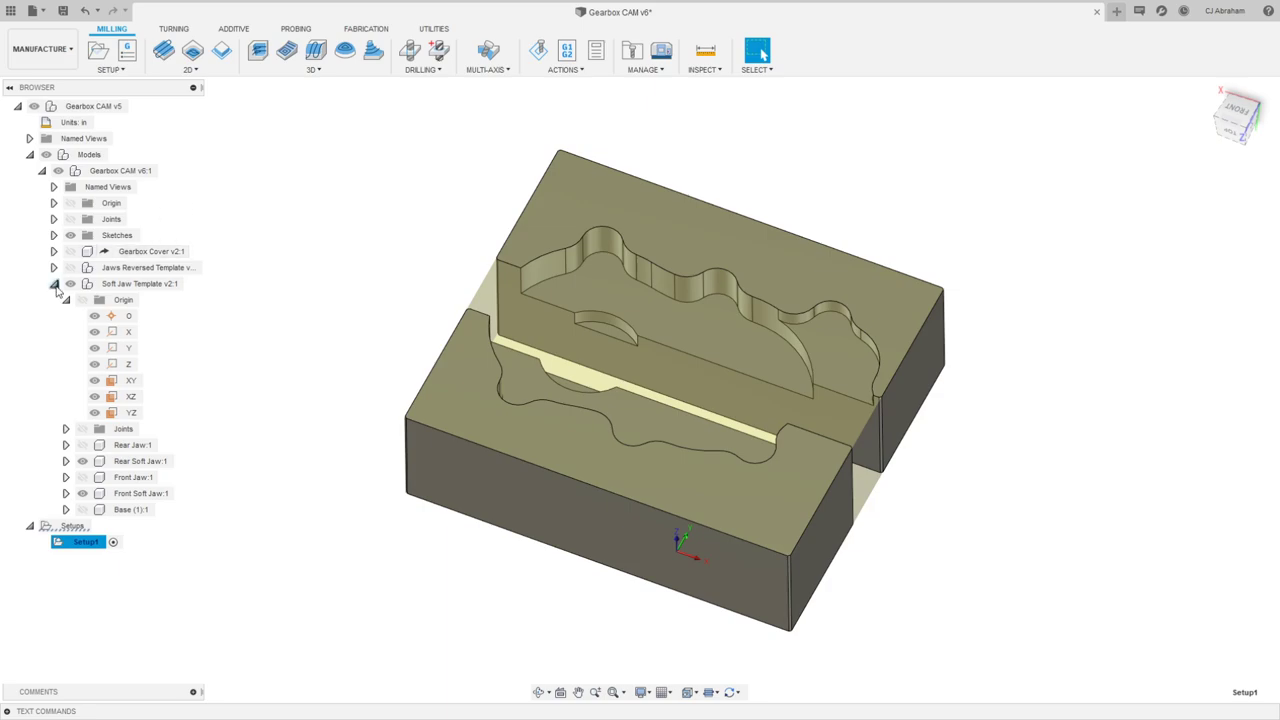
pyautogui.click(65, 300)
pyautogui.click(54, 283)
pyautogui.click(446, 155)
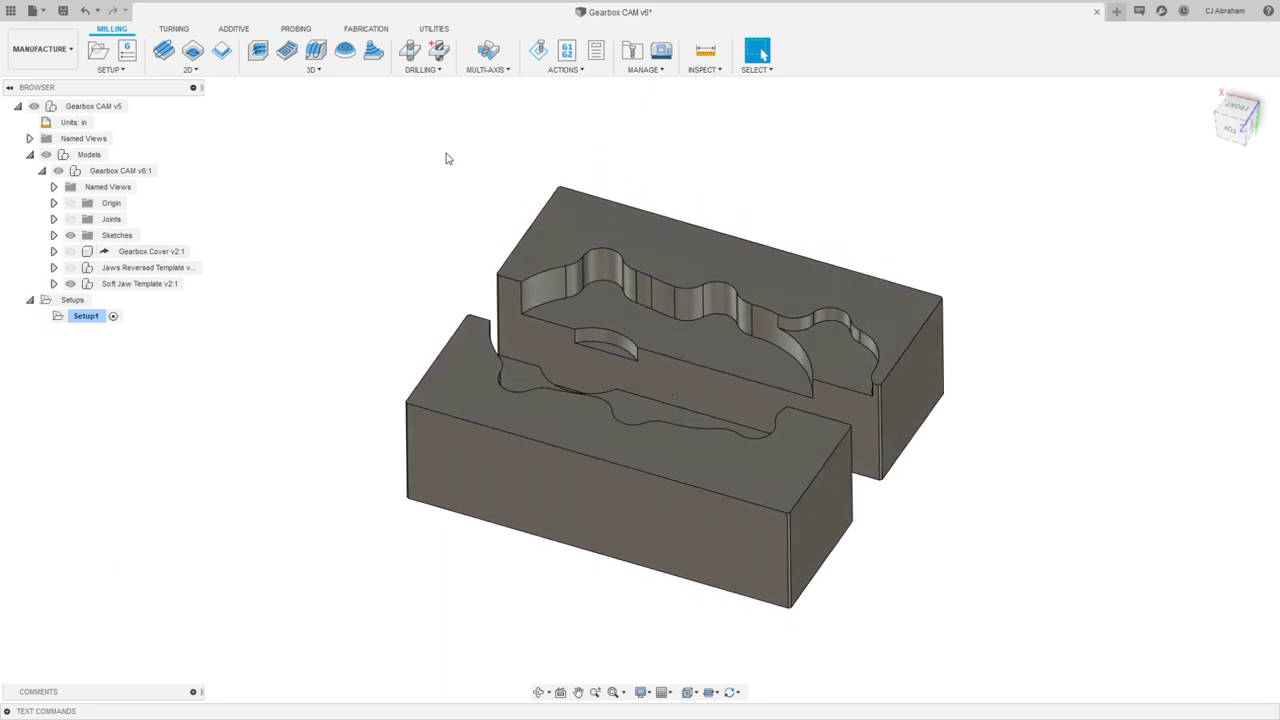
pyautogui.scroll(-1, 490, 215)
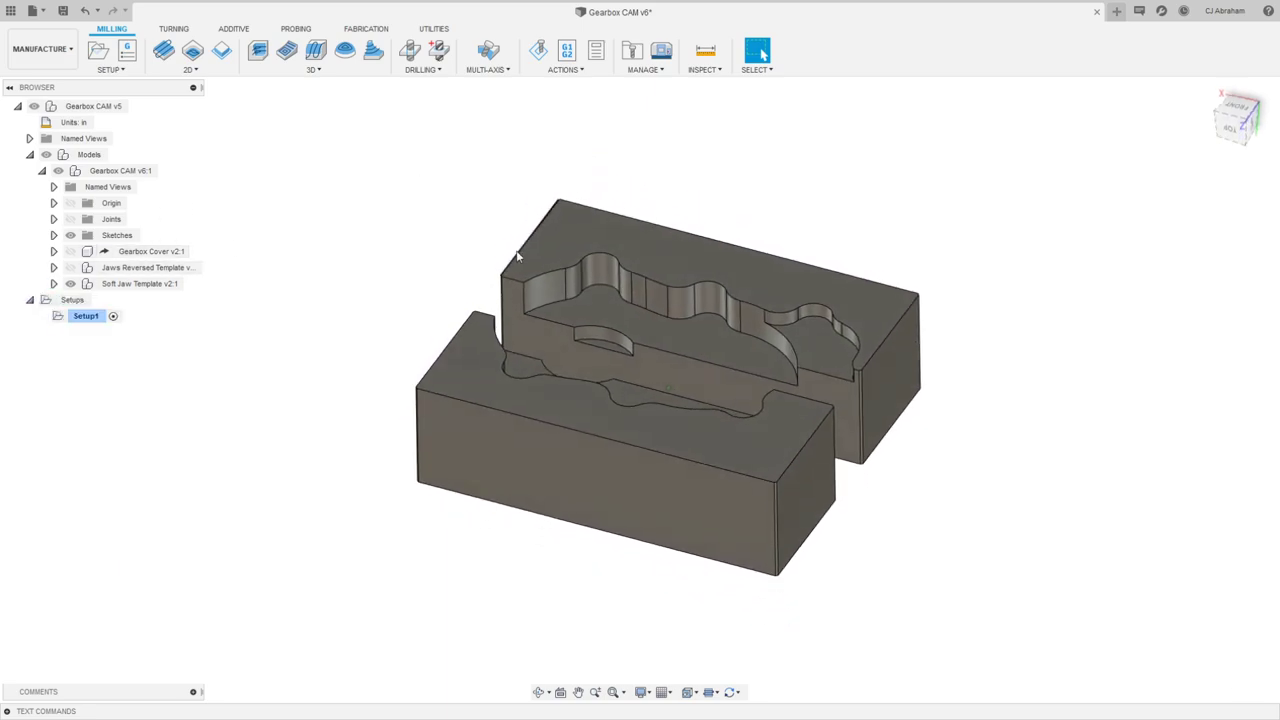
pyautogui.click(733, 692)
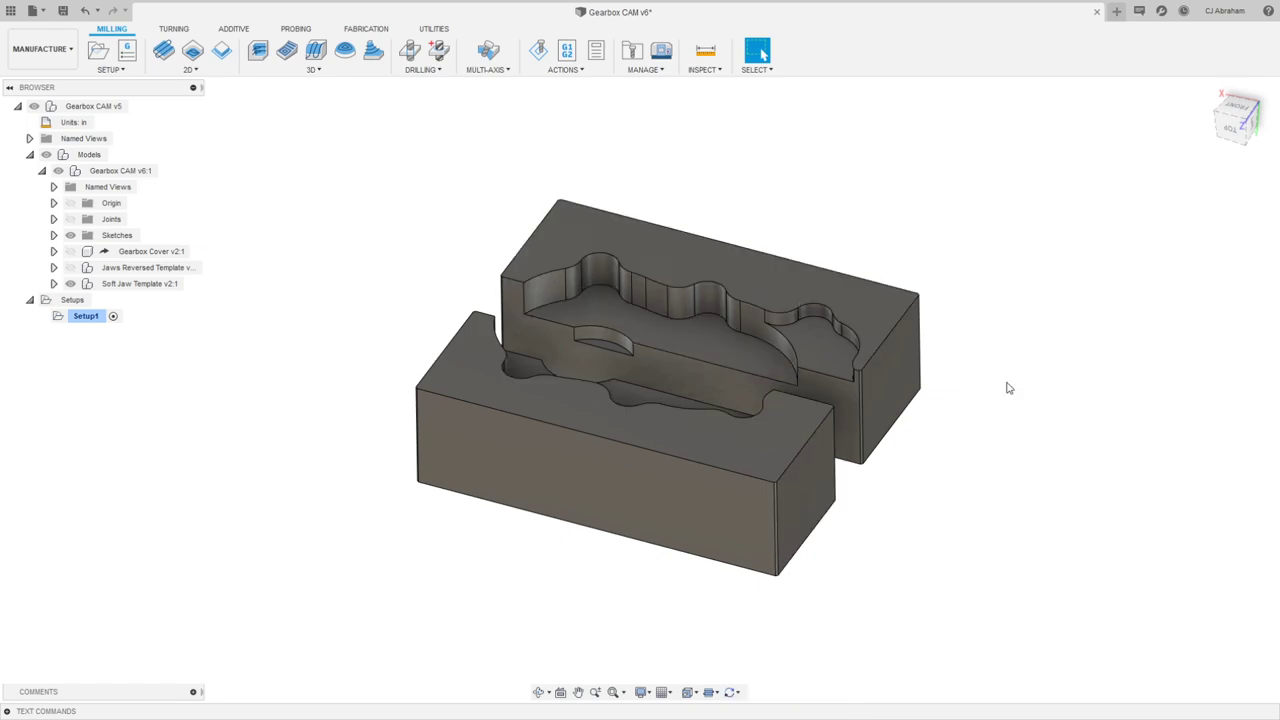
# Step: Measure the gap between the facing inner faces of the two soft jaws, and clear the selection
pyautogui.scroll(1, 857, 432)
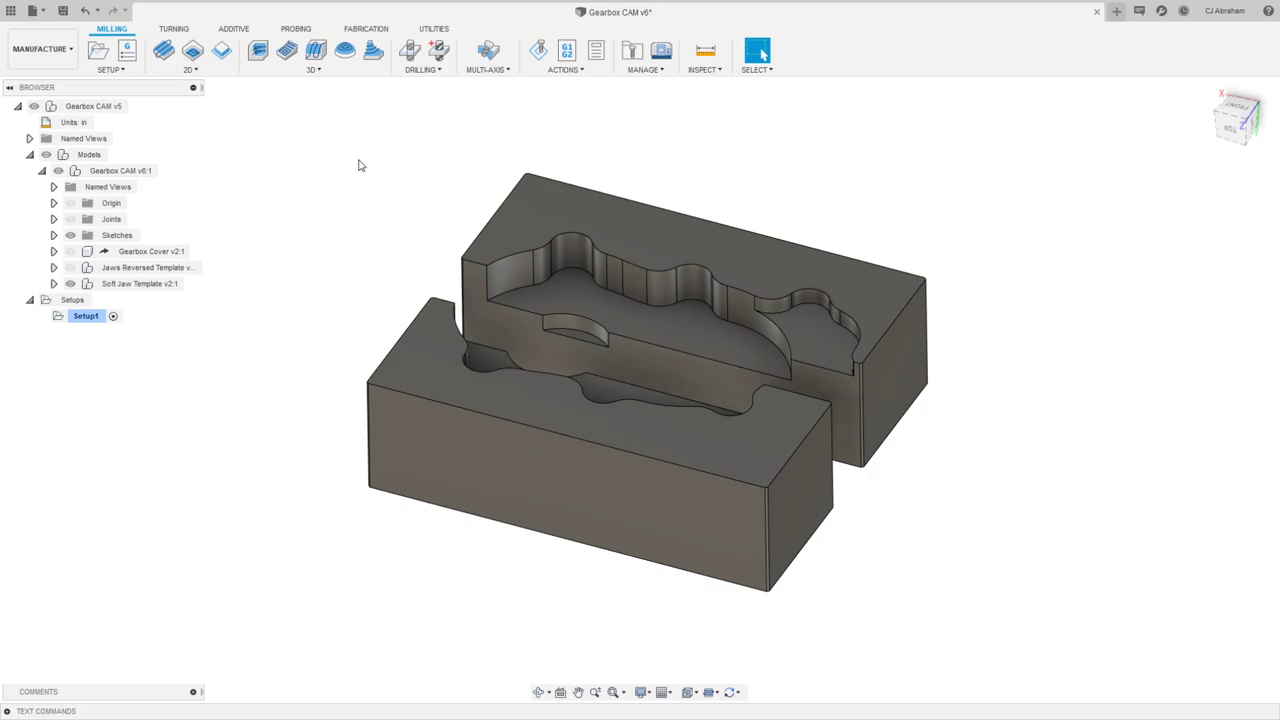
pyautogui.keyDown('shift'); pyautogui.moveTo(491, 190); pyautogui.dragTo(969, 186, button='middle'); pyautogui.keyUp('shift')
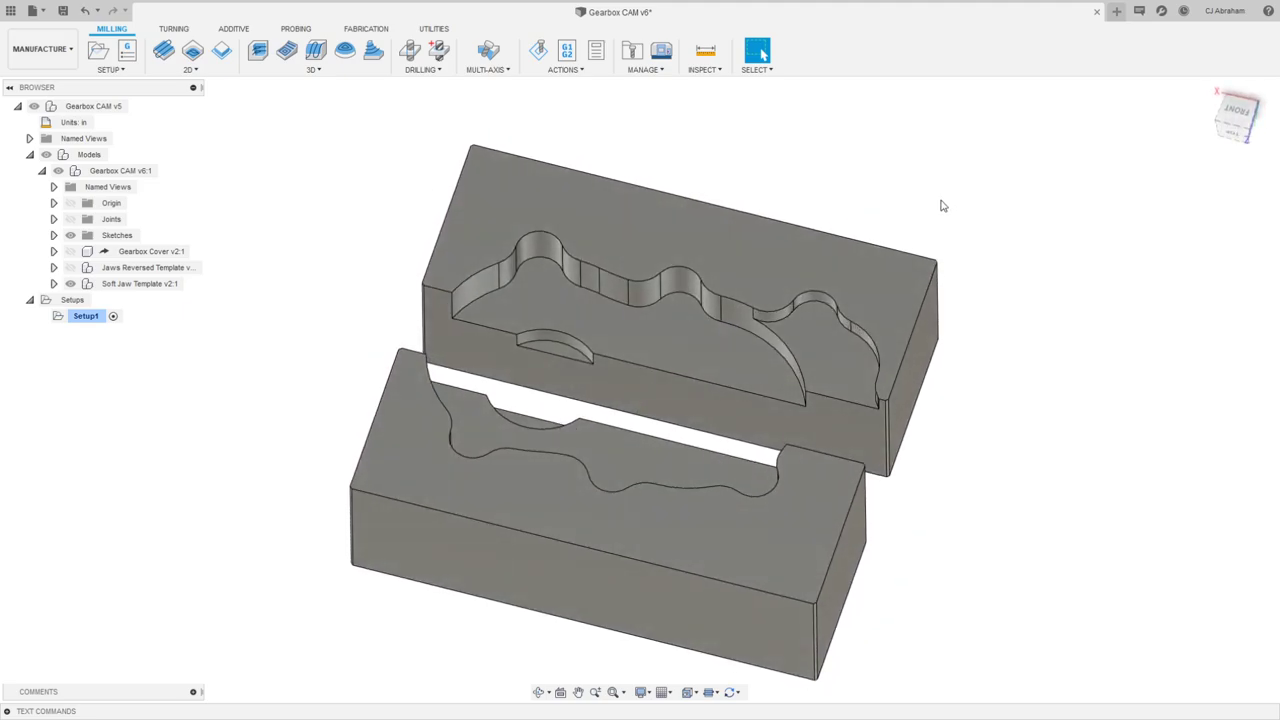
pyautogui.click(715, 401)
pyautogui.keyDown('shift'); pyautogui.moveTo(715, 401); pyautogui.dragTo(642, 396, button='middle'); pyautogui.keyUp('shift')
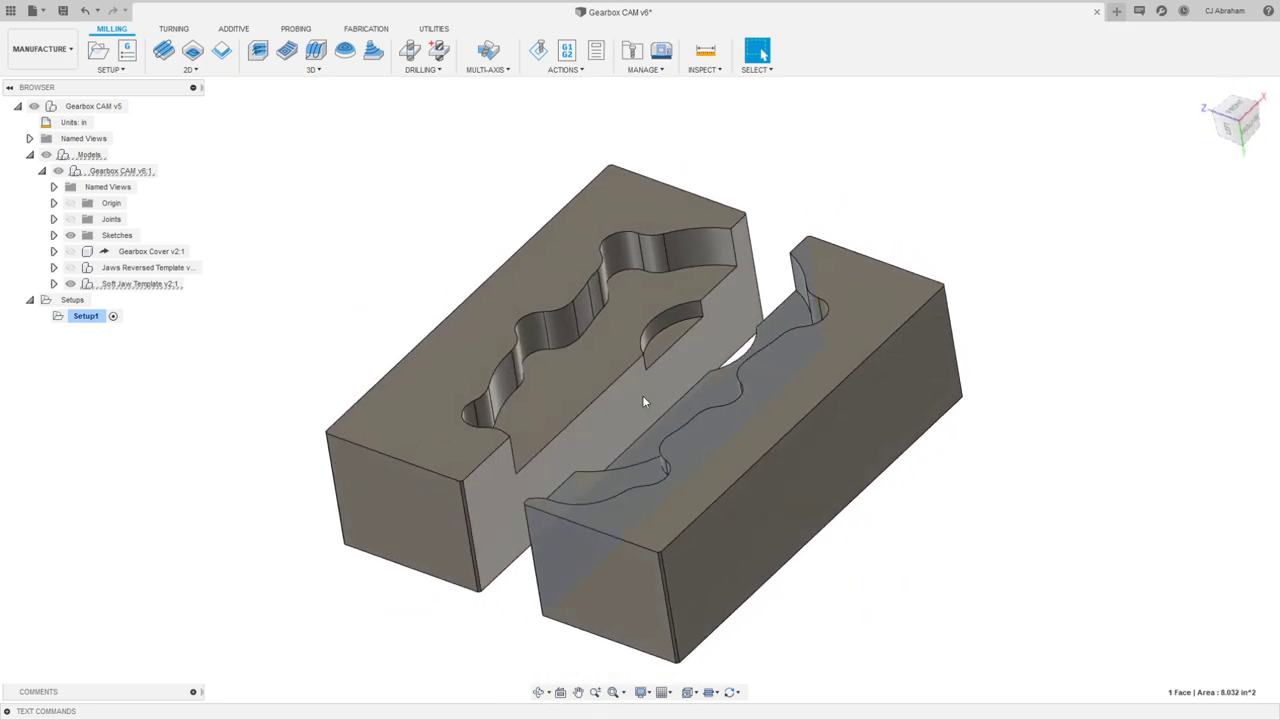
pyautogui.keyDown('ctrl'); pyautogui.click(636, 397); pyautogui.keyUp('ctrl')
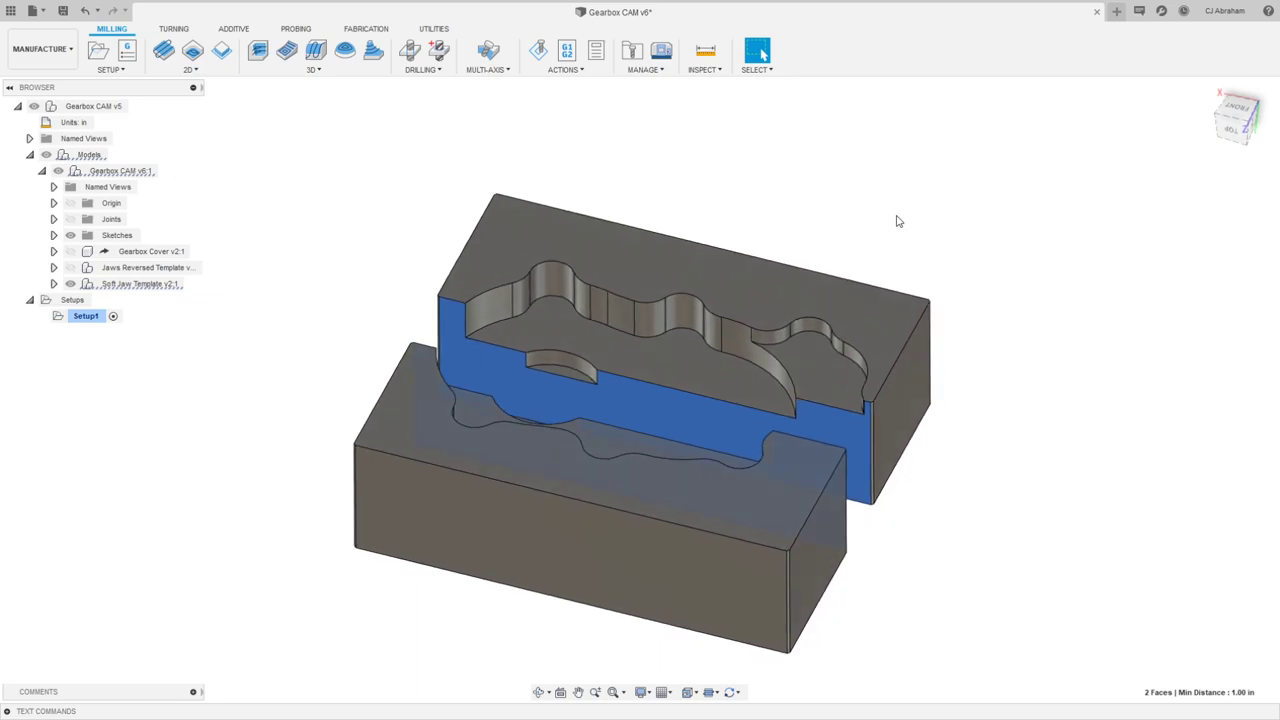
pyautogui.click(899, 185)
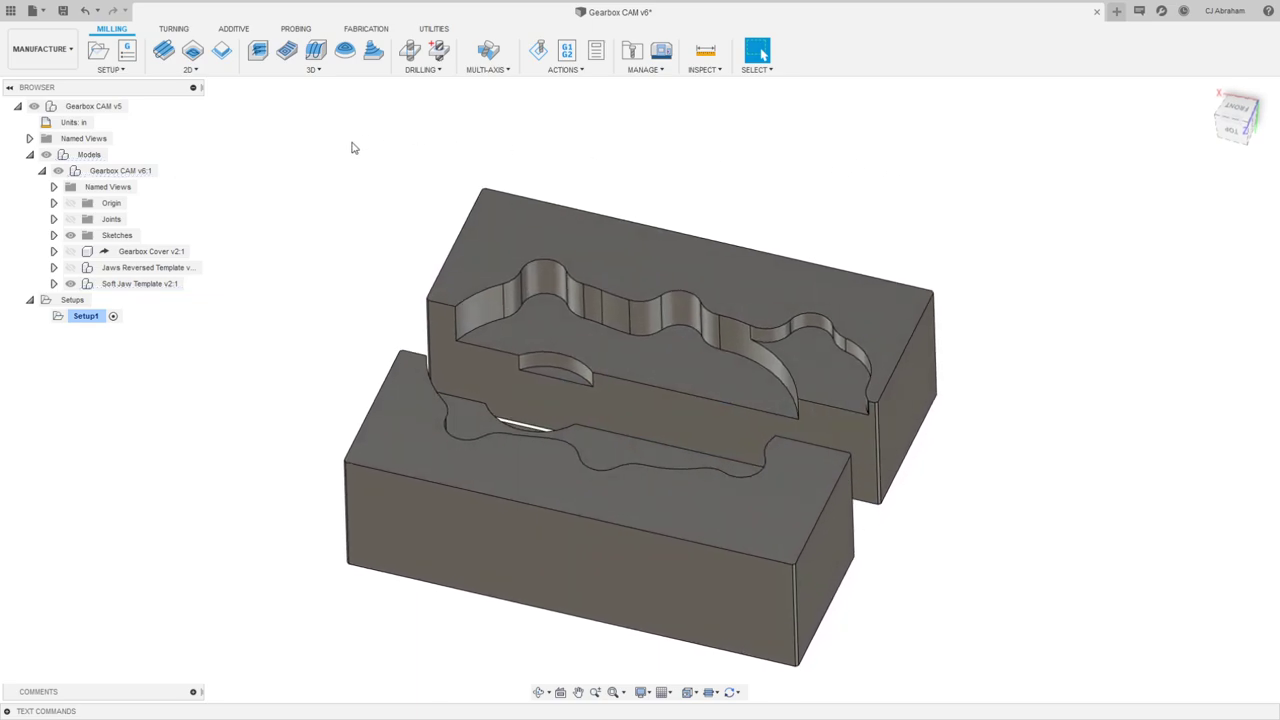
# Step: Start a 2D Adaptive Clearing operation with tool 2, the 1/2" RampMill bull nose, from the local Gearbox Tools library
pyautogui.click(189, 69)
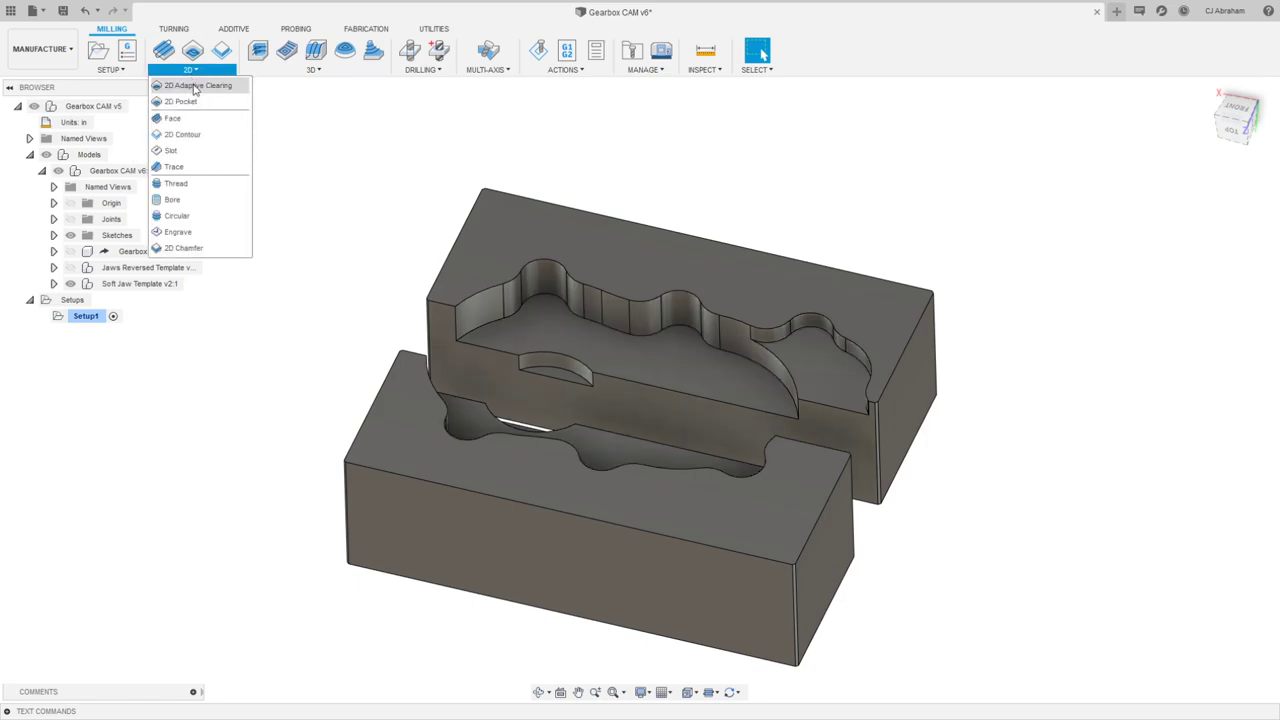
pyautogui.click(195, 86)
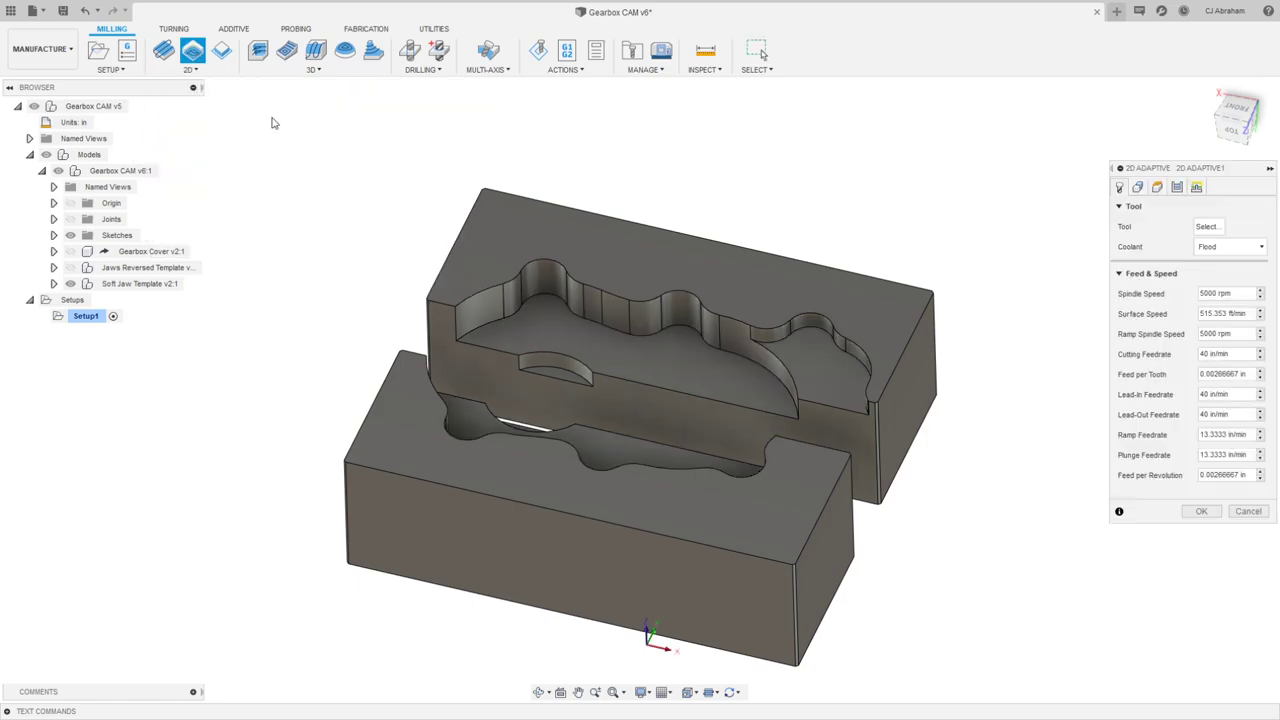
pyautogui.click(1205, 227)
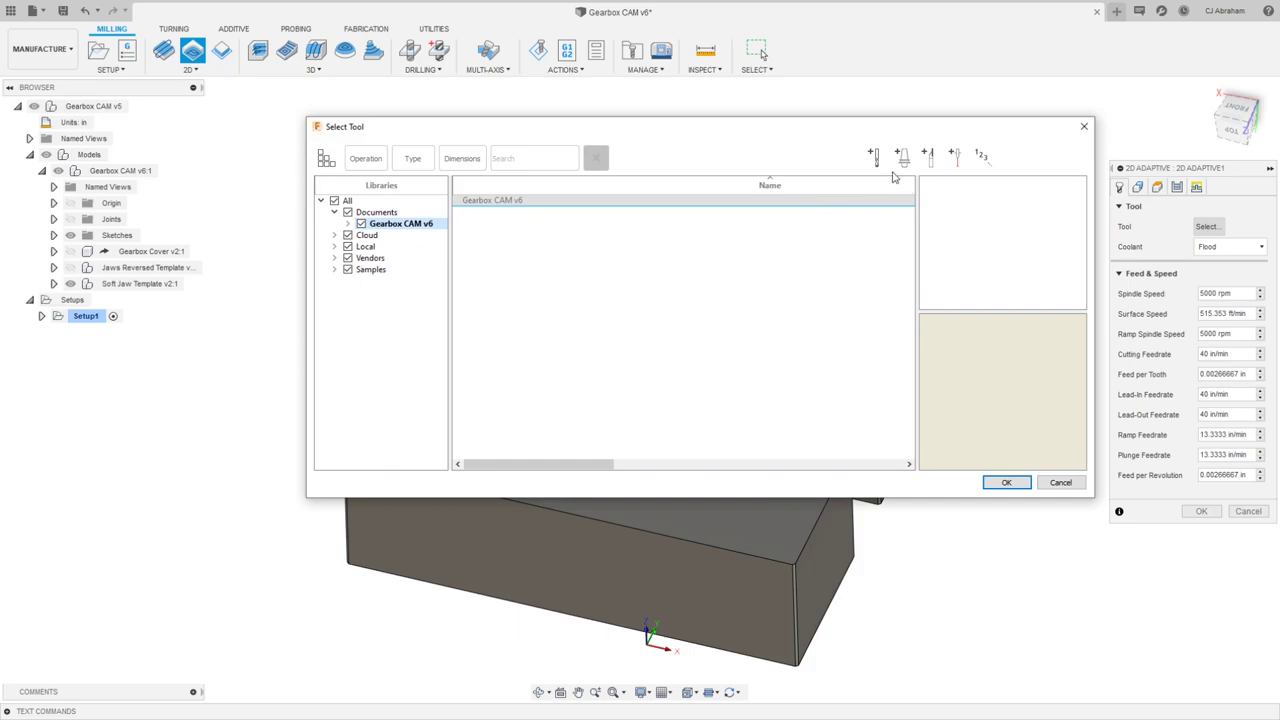
pyautogui.click(334, 246)
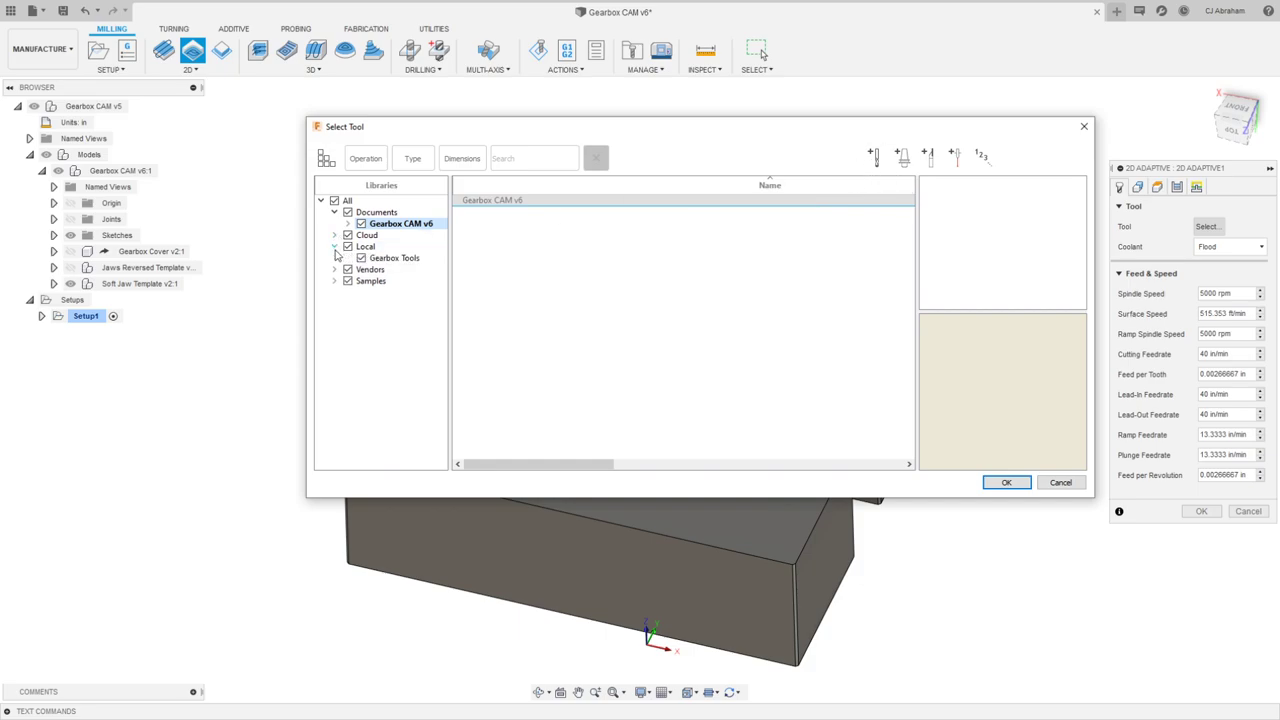
pyautogui.click(381, 260)
pyautogui.click(587, 229)
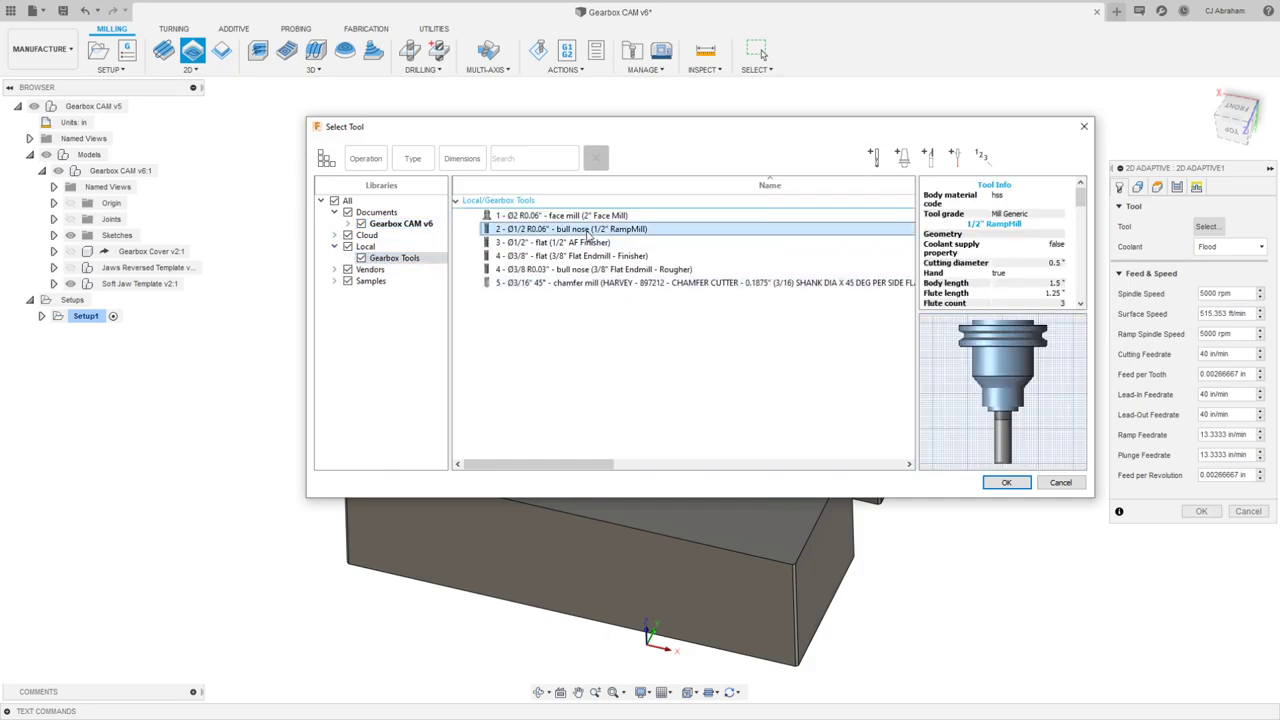
pyautogui.click(1006, 482)
# Step: Select the floors of the small curved recess, the large pocket and the smaller end pocket on the rear soft jaw as pocket geometry
pyautogui.click(1138, 187)
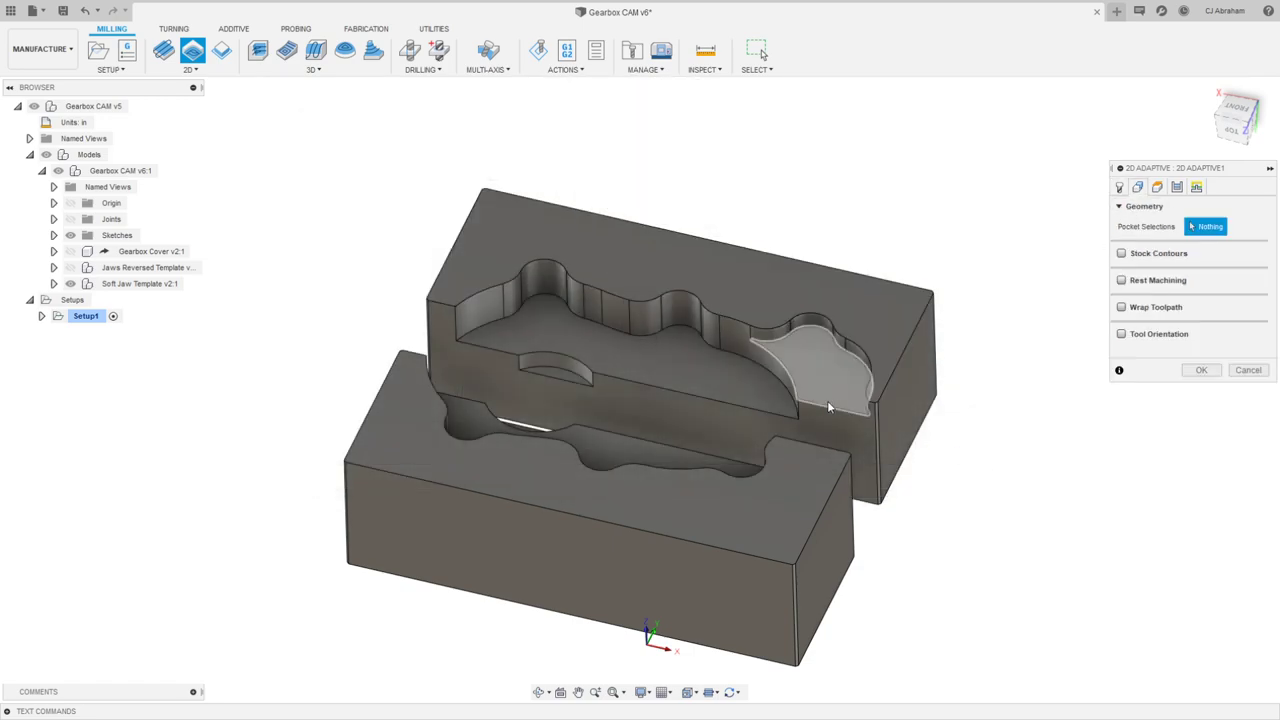
pyautogui.scroll(2, 604, 326)
pyautogui.scroll(1, 604, 328)
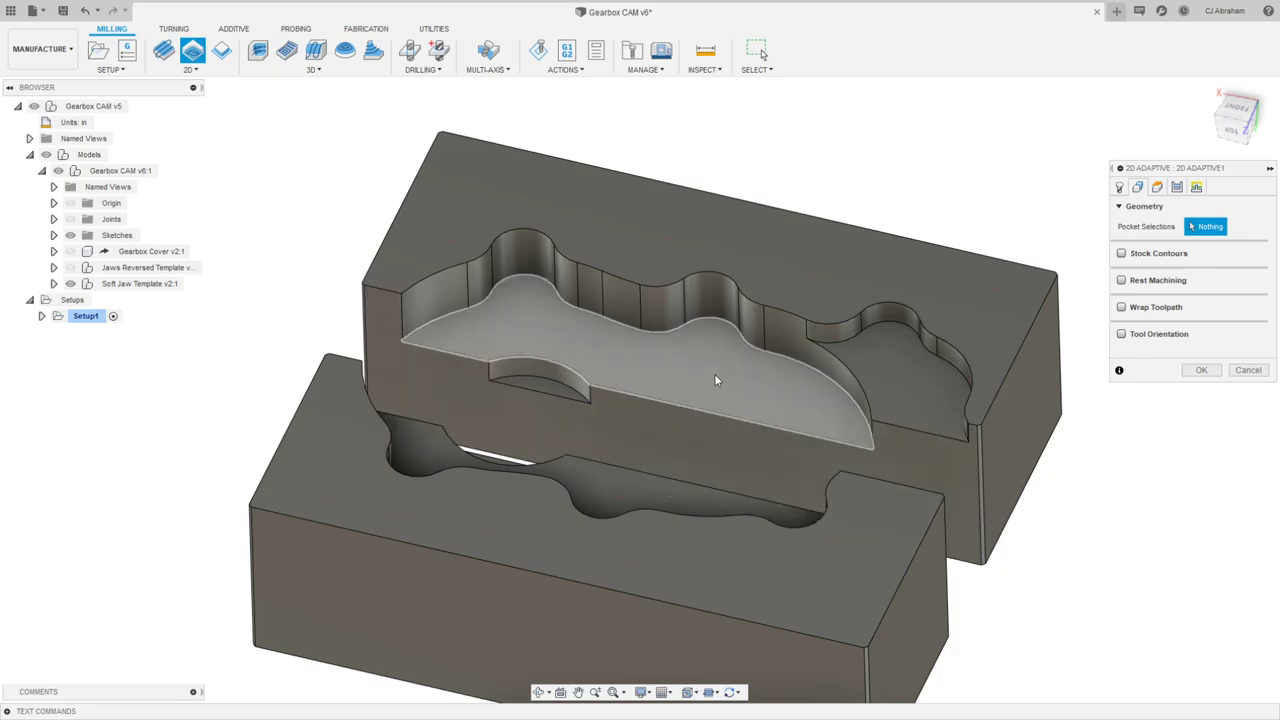
pyautogui.click(555, 390)
pyautogui.click(848, 384)
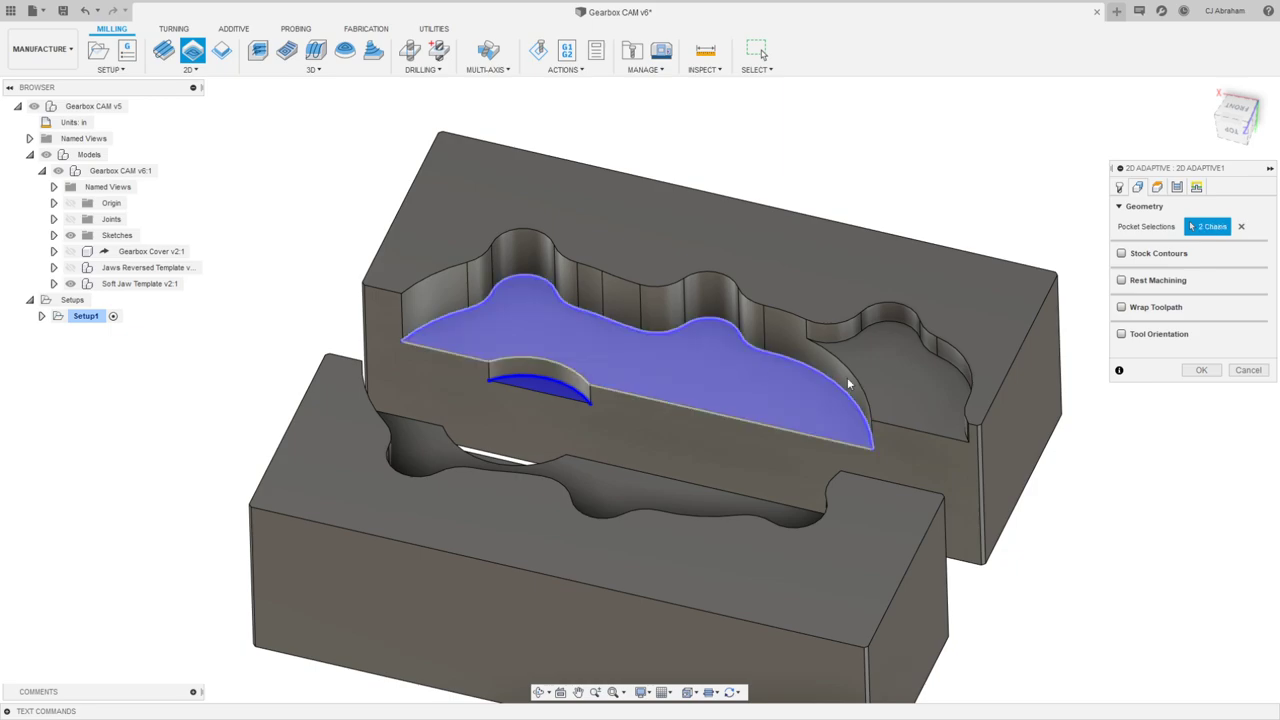
pyautogui.click(923, 374)
# Step: Set the adaptive operation's optimal load to 0.05 in and generate the toolpath
pyautogui.click(1177, 187)
pyautogui.click(1222, 246)
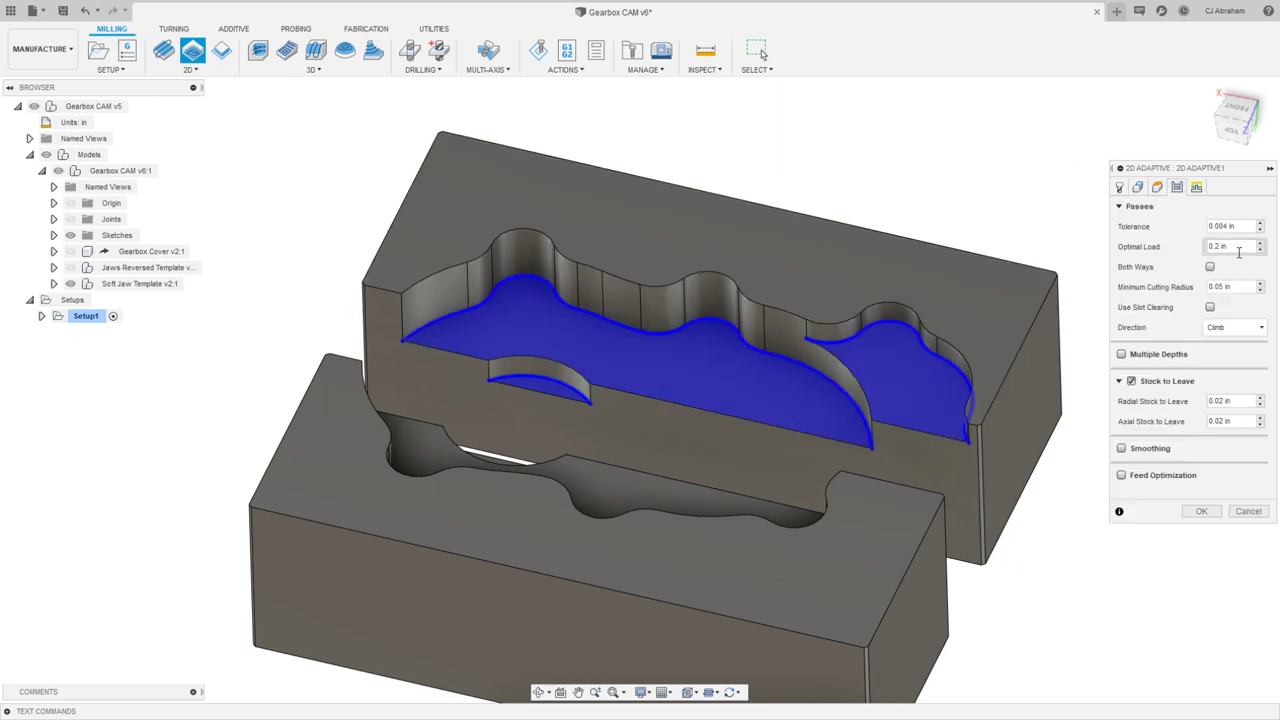
pyautogui.write('05')
pyautogui.click(1201, 511)
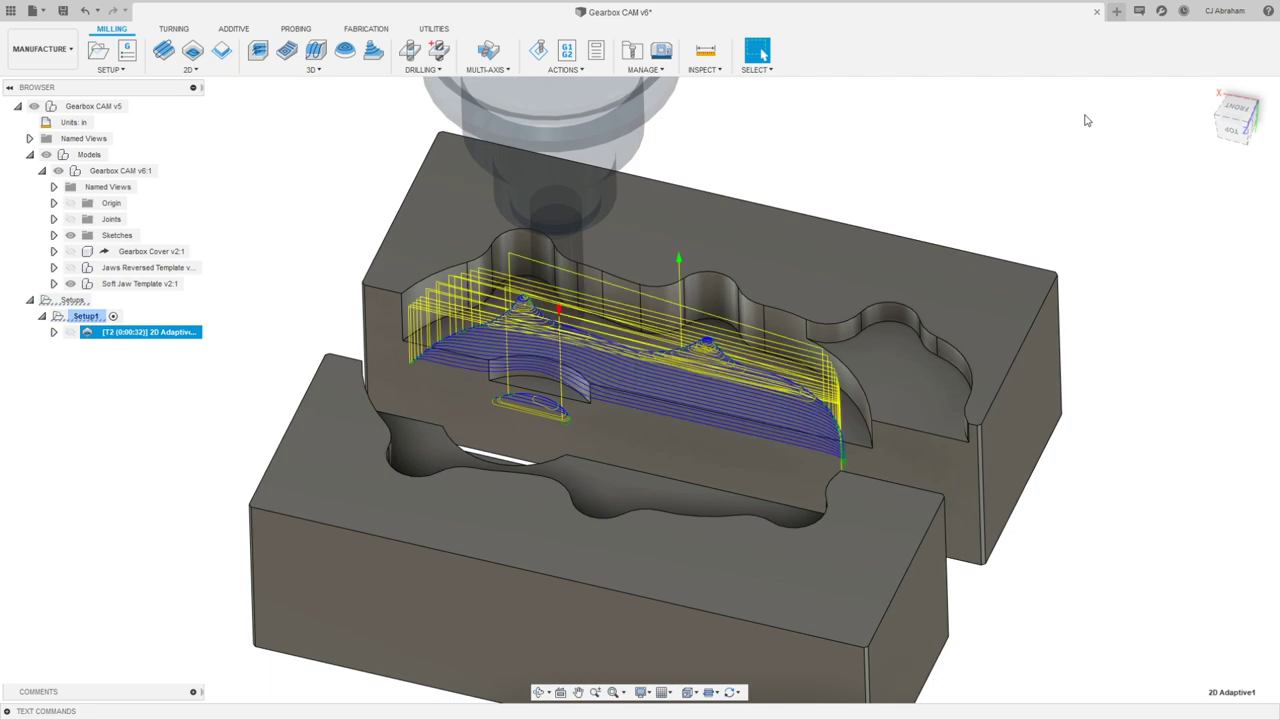
# Step: Simulate the 2D adaptive toolpath with the stock displayed, and close the simulation
pyautogui.click(155, 377)
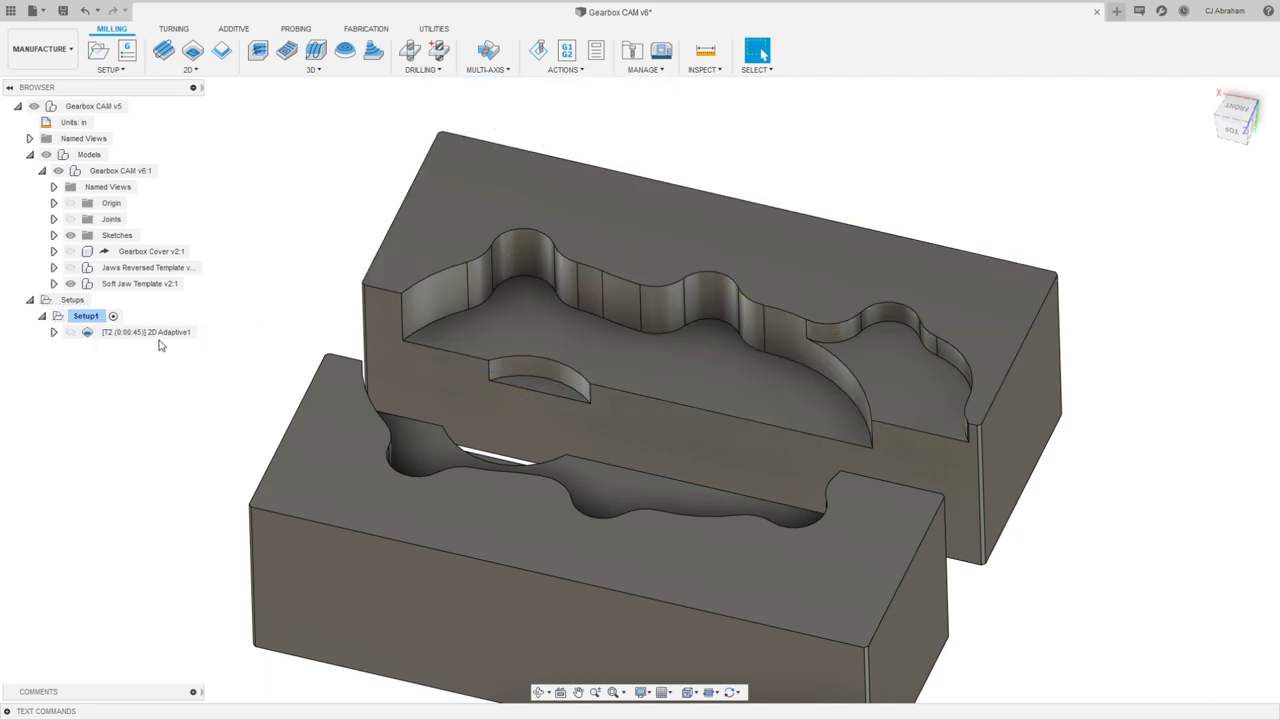
pyautogui.rightClick(160, 337)
pyautogui.click(204, 422)
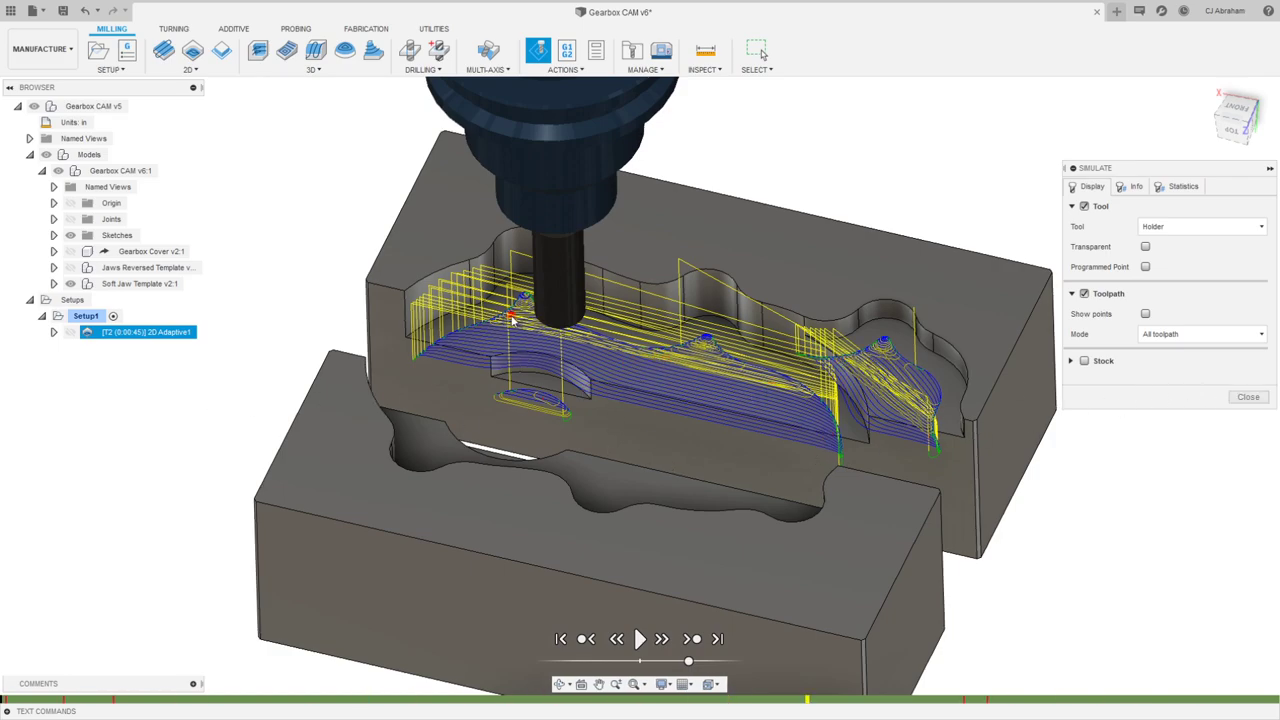
pyautogui.click(1085, 361)
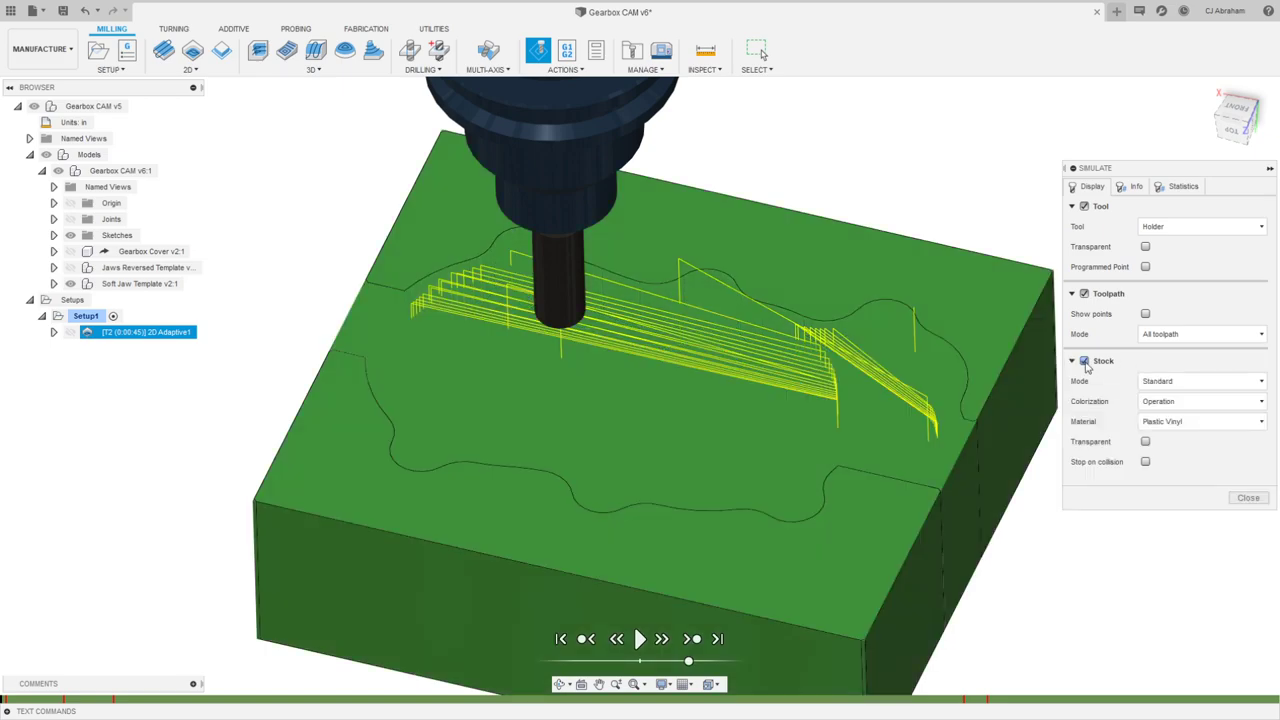
pyautogui.click(1248, 497)
# Step: Edit the setup to use only the three-pocket soft jaw body as its model, and regenerate the 2D adaptive toolpath
pyautogui.click(88, 318)
pyautogui.rightClick(98, 322)
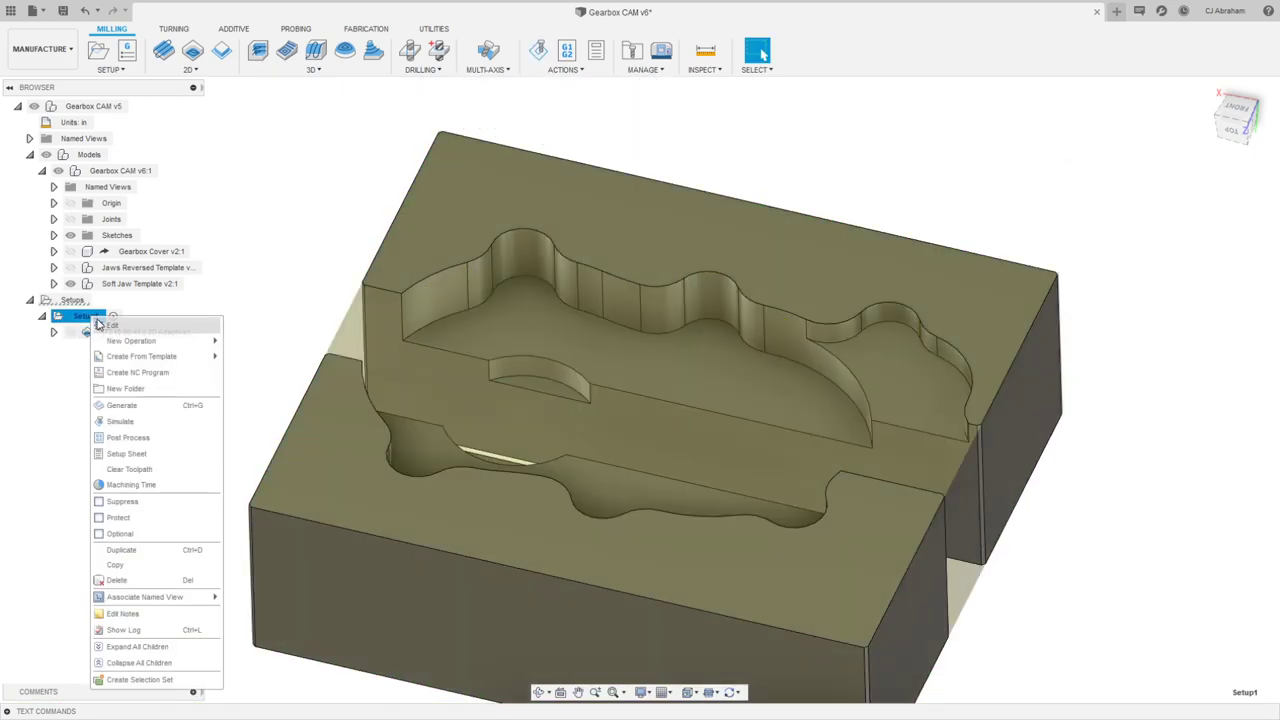
pyautogui.click(108, 325)
pyautogui.click(1218, 496)
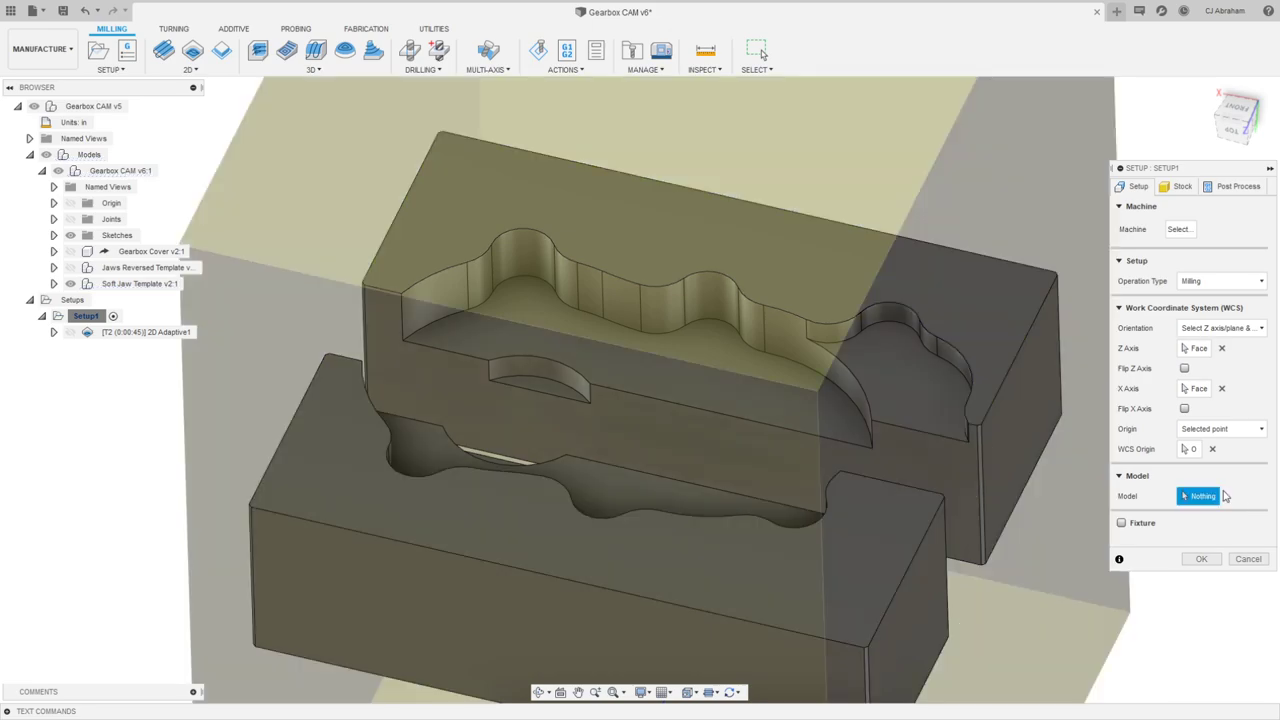
pyautogui.click(888, 300)
pyautogui.click(1201, 558)
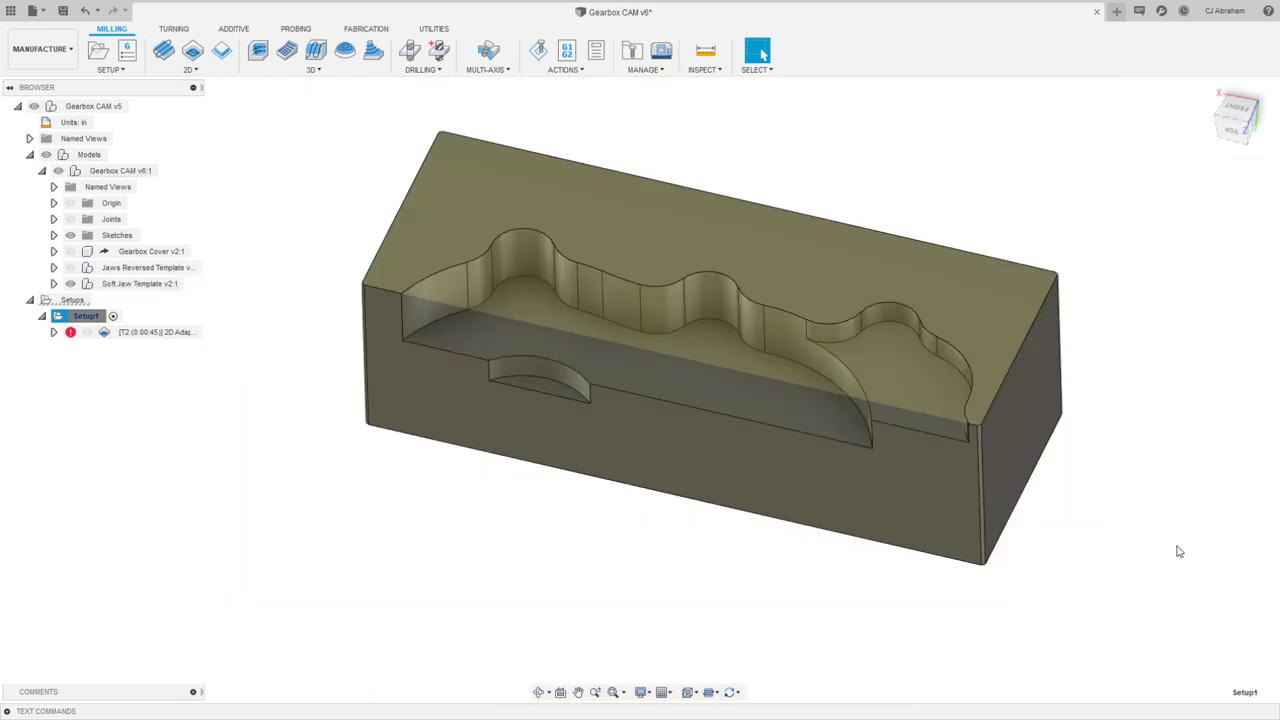
pyautogui.rightClick(150, 332)
pyautogui.click(190, 406)
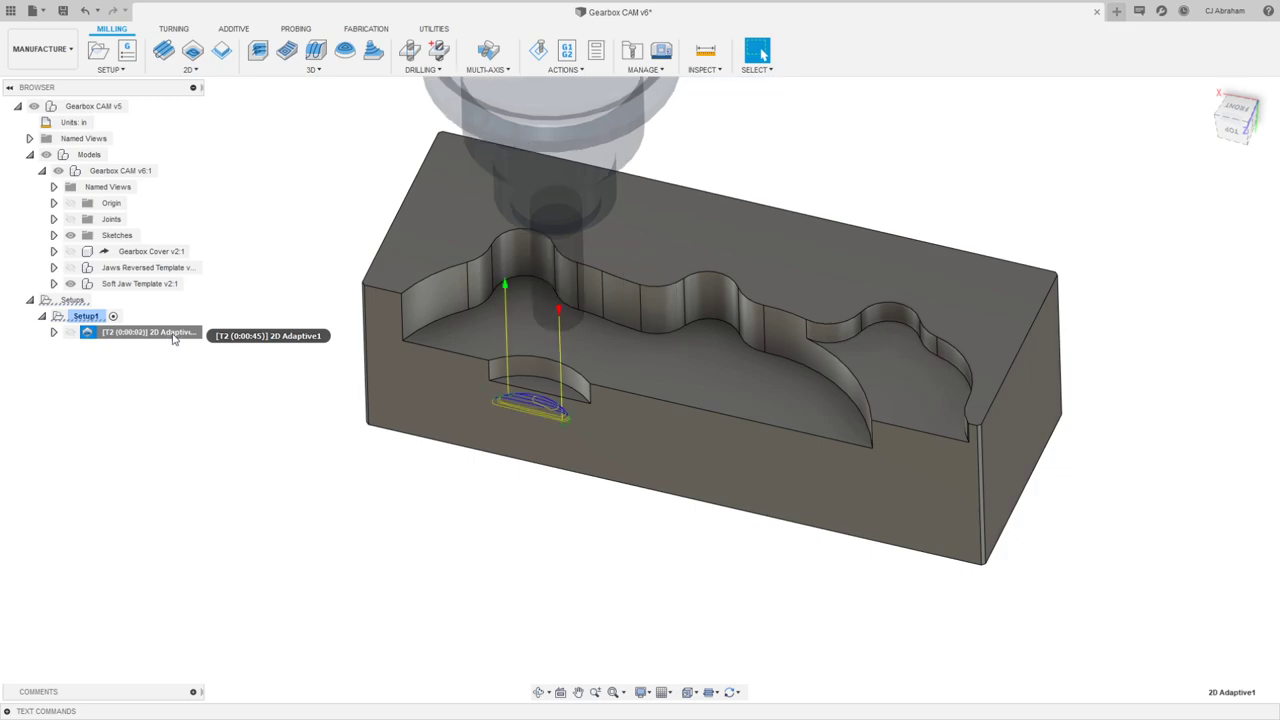
# Step: Play the simulation of the 2D adaptive operation with the toolpath display mode set to Tail, and close it
pyautogui.rightClick(173, 340)
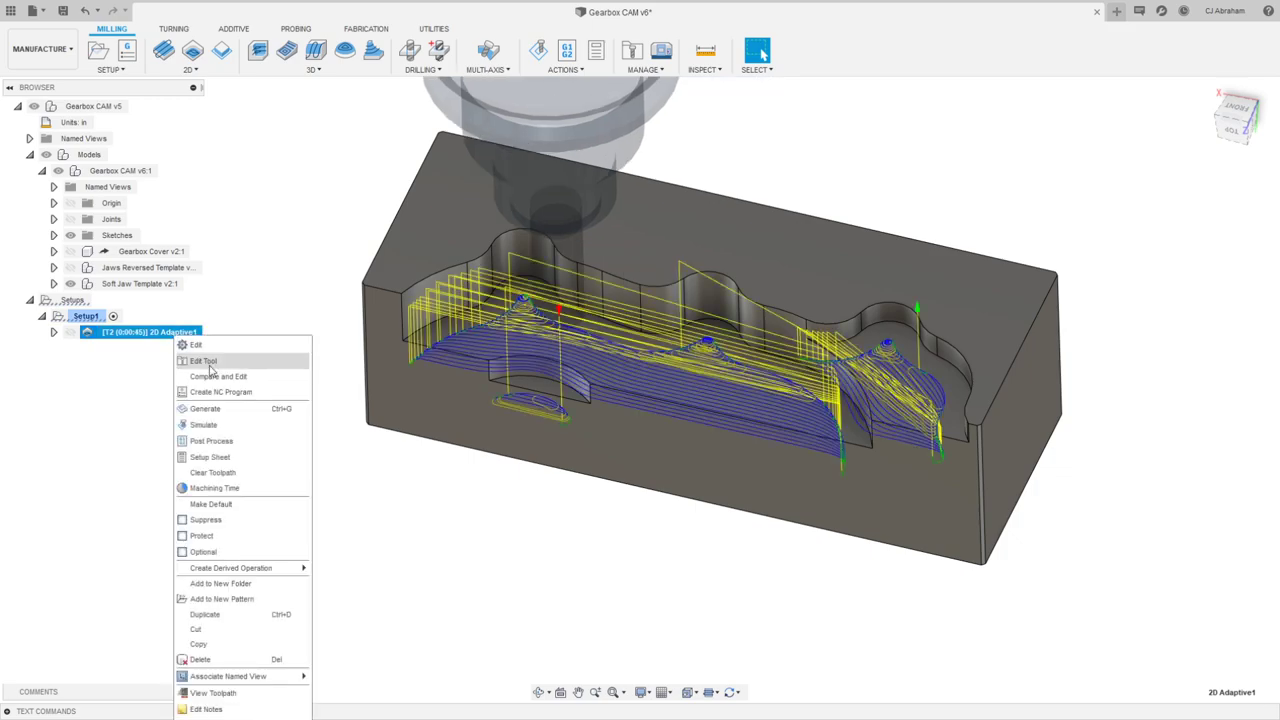
pyautogui.click(200, 420)
pyautogui.click(640, 638)
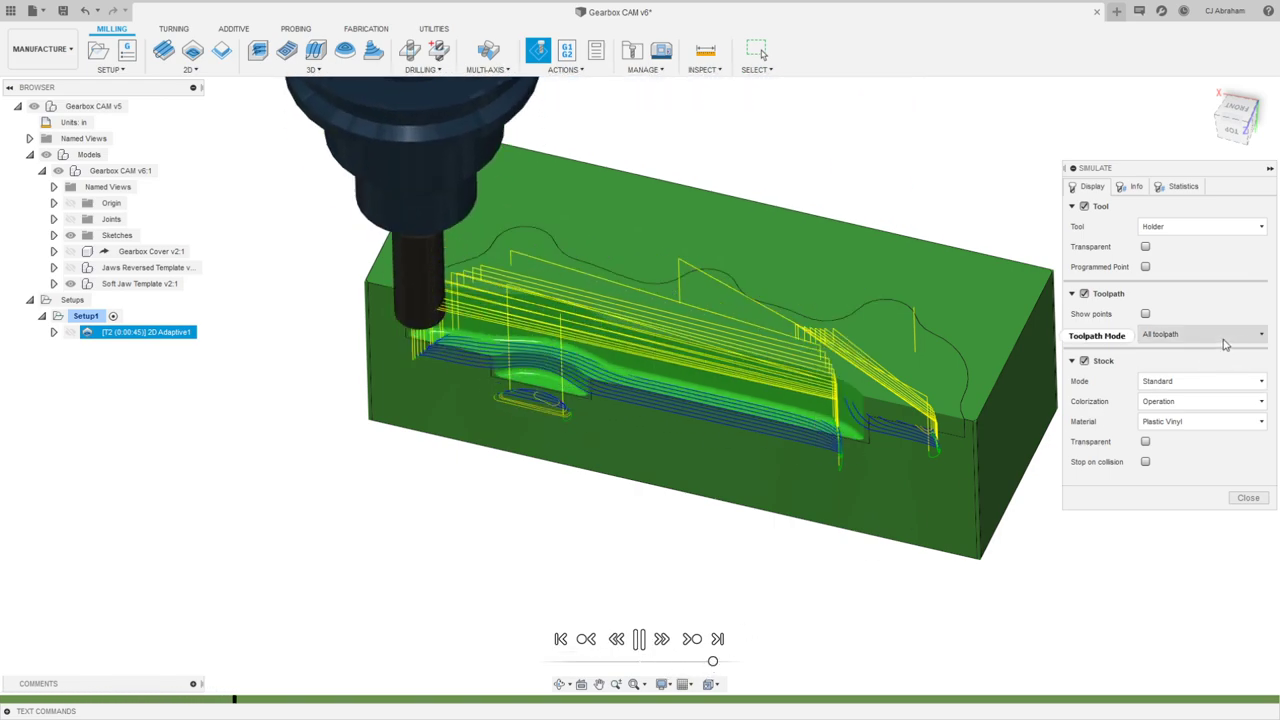
pyautogui.click(1200, 334)
pyautogui.click(1162, 409)
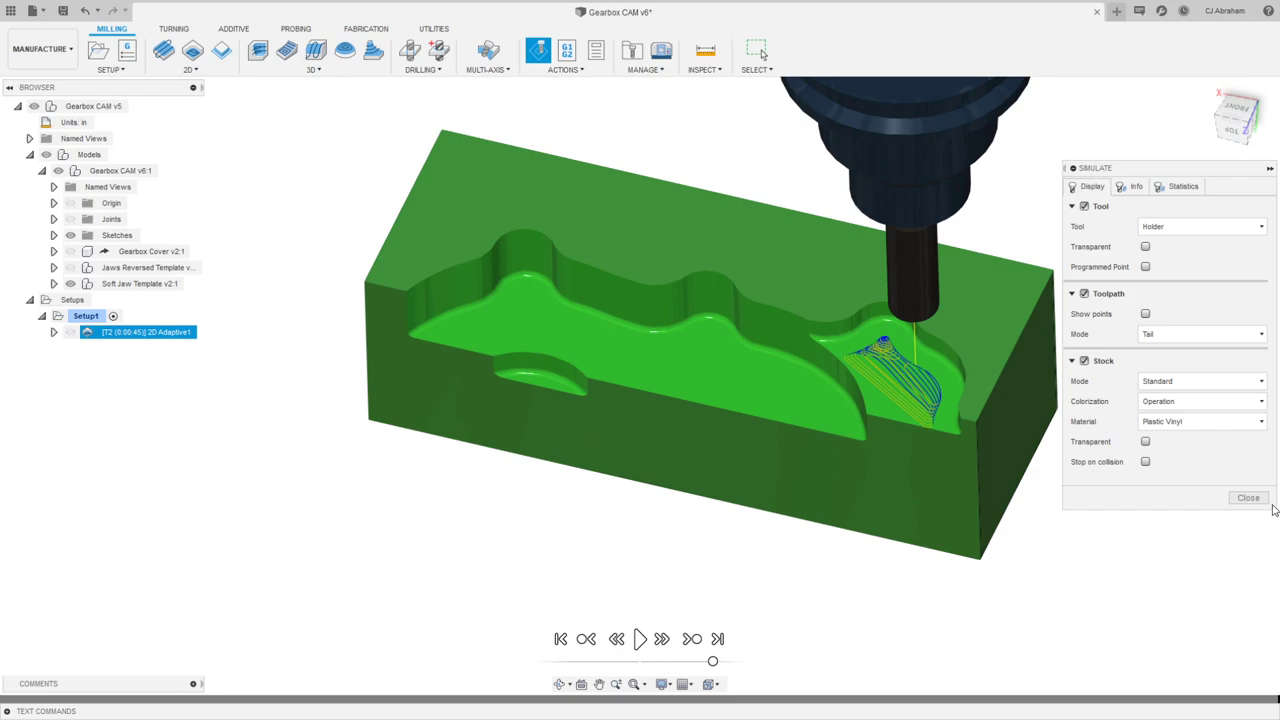
pyautogui.click(1250, 497)
# Step: Edit Setup1 and replace its model selection with the Rear Soft Jaw and Front Soft Jaw components
pyautogui.click(88, 316)
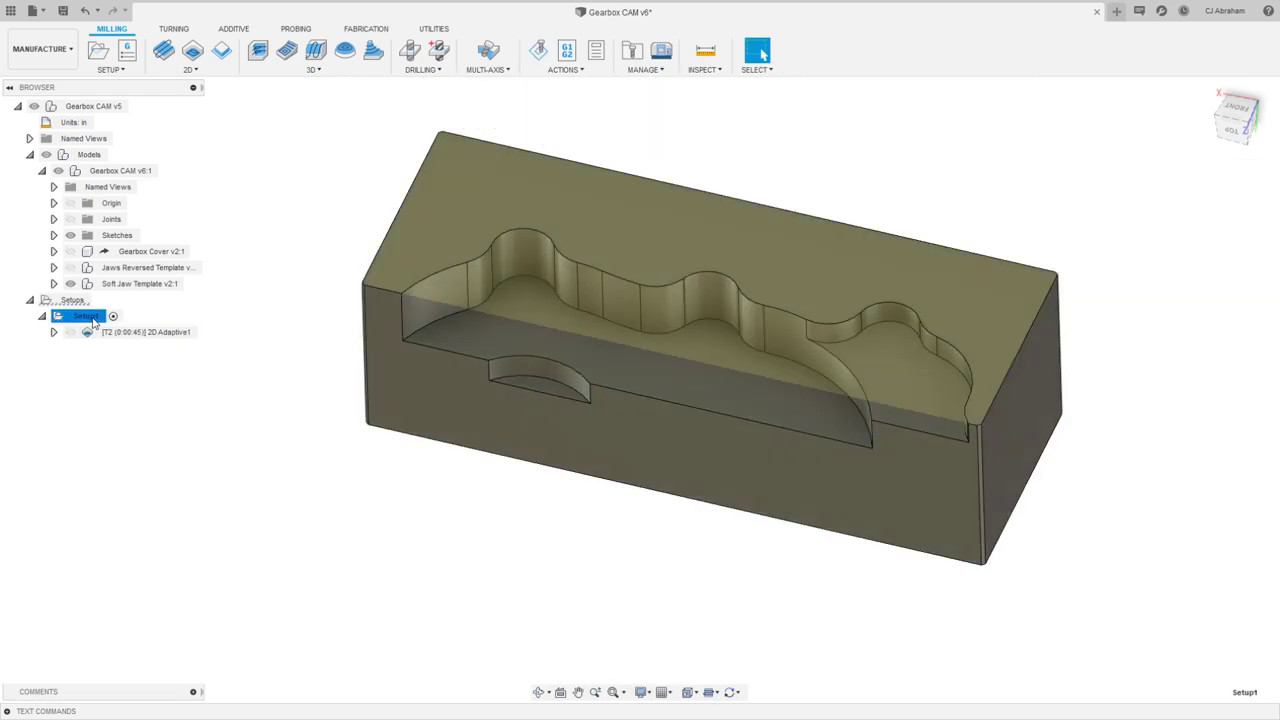
pyautogui.rightClick(92, 320)
pyautogui.click(112, 334)
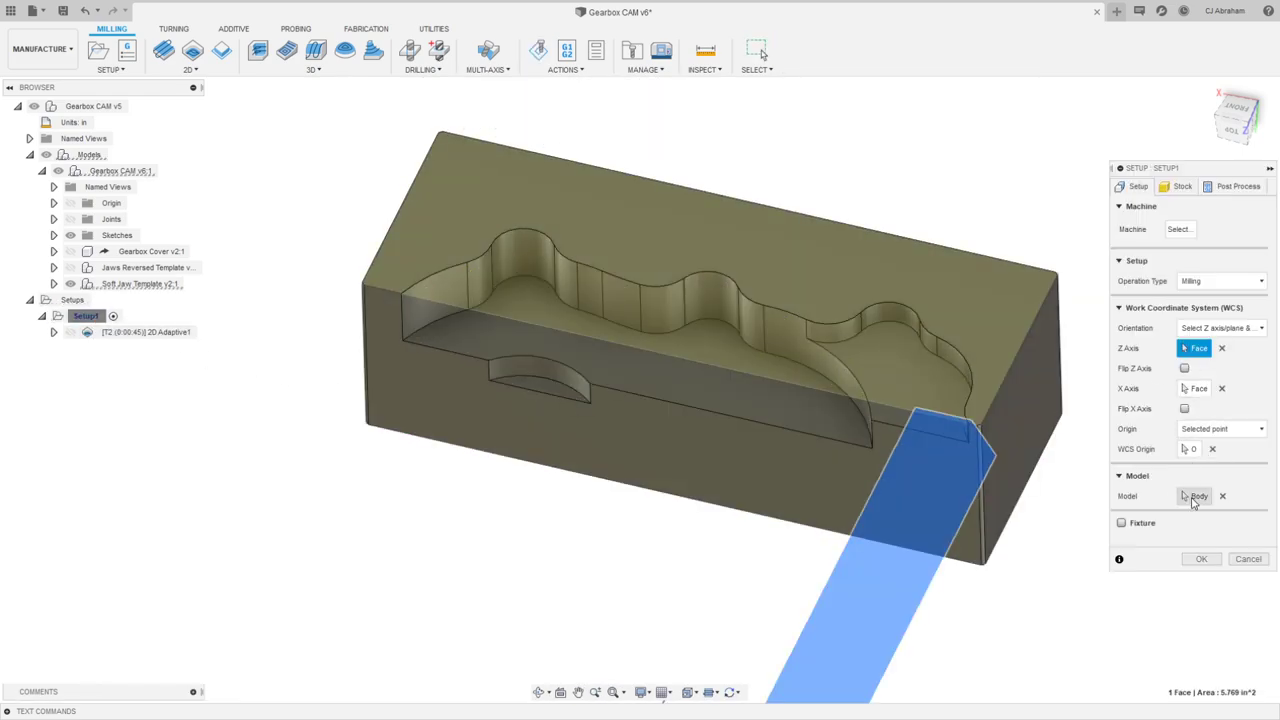
pyautogui.click(1194, 497)
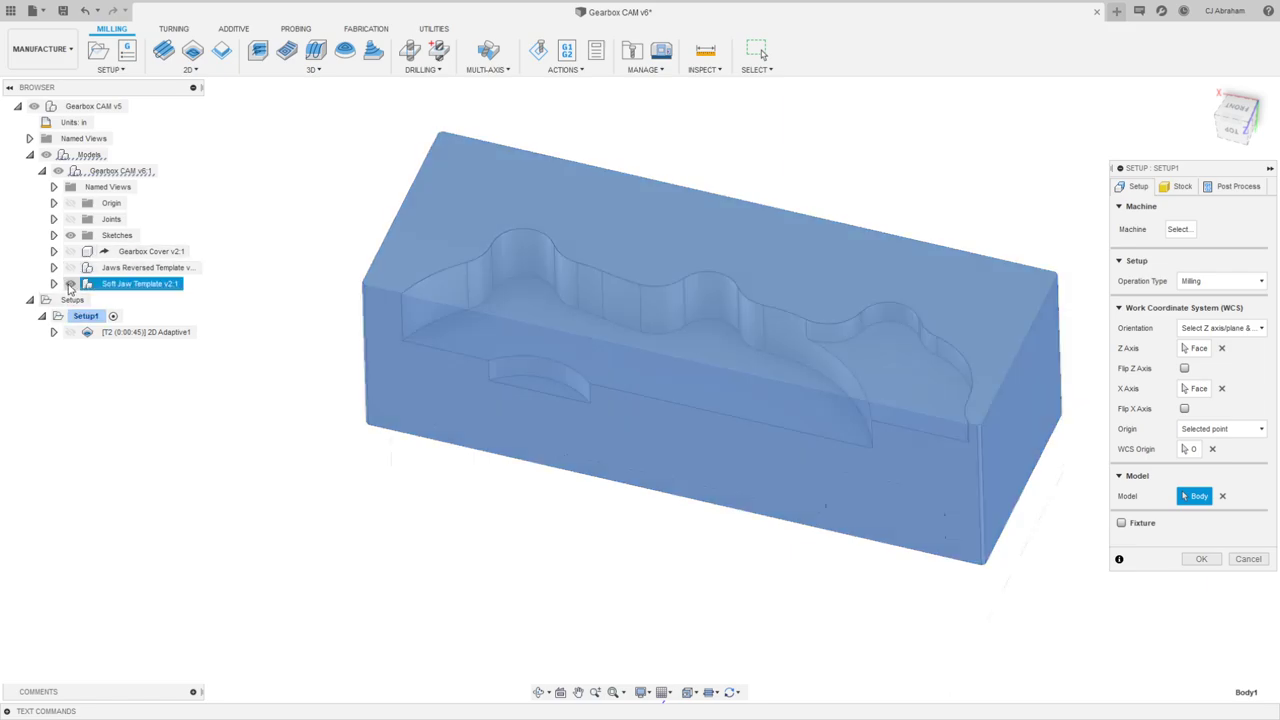
pyautogui.click(54, 284)
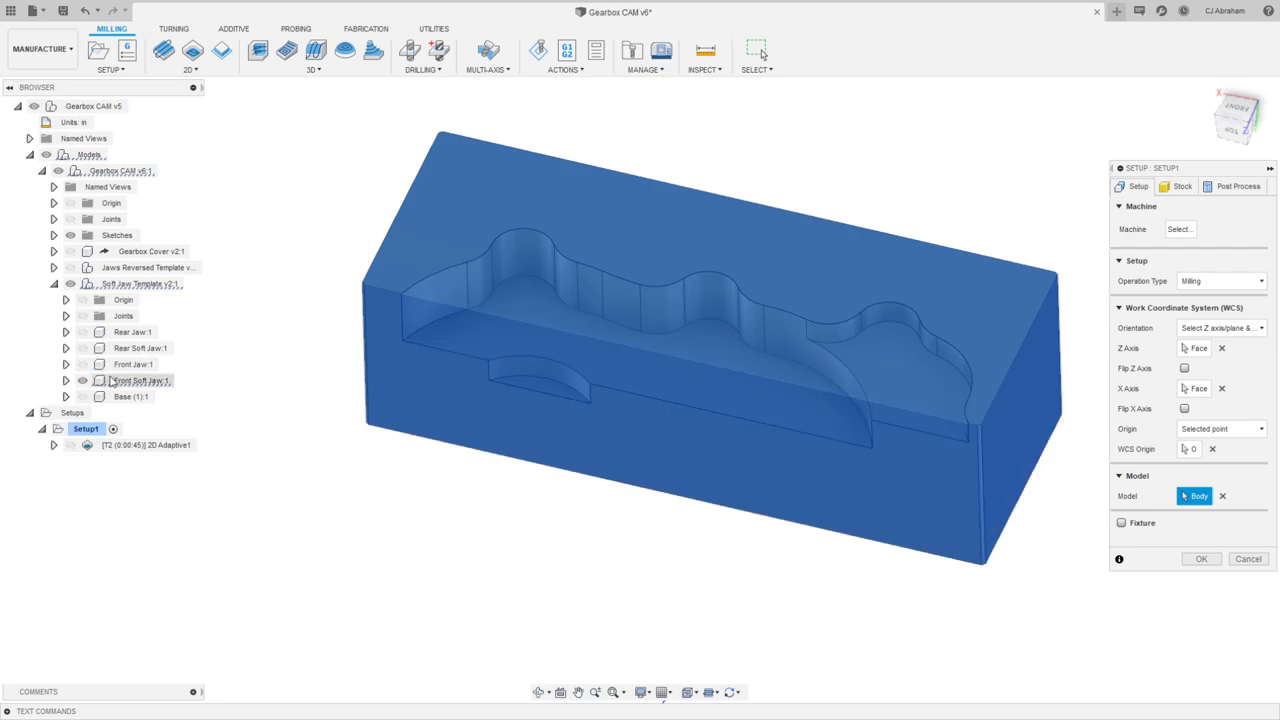
pyautogui.click(140, 348)
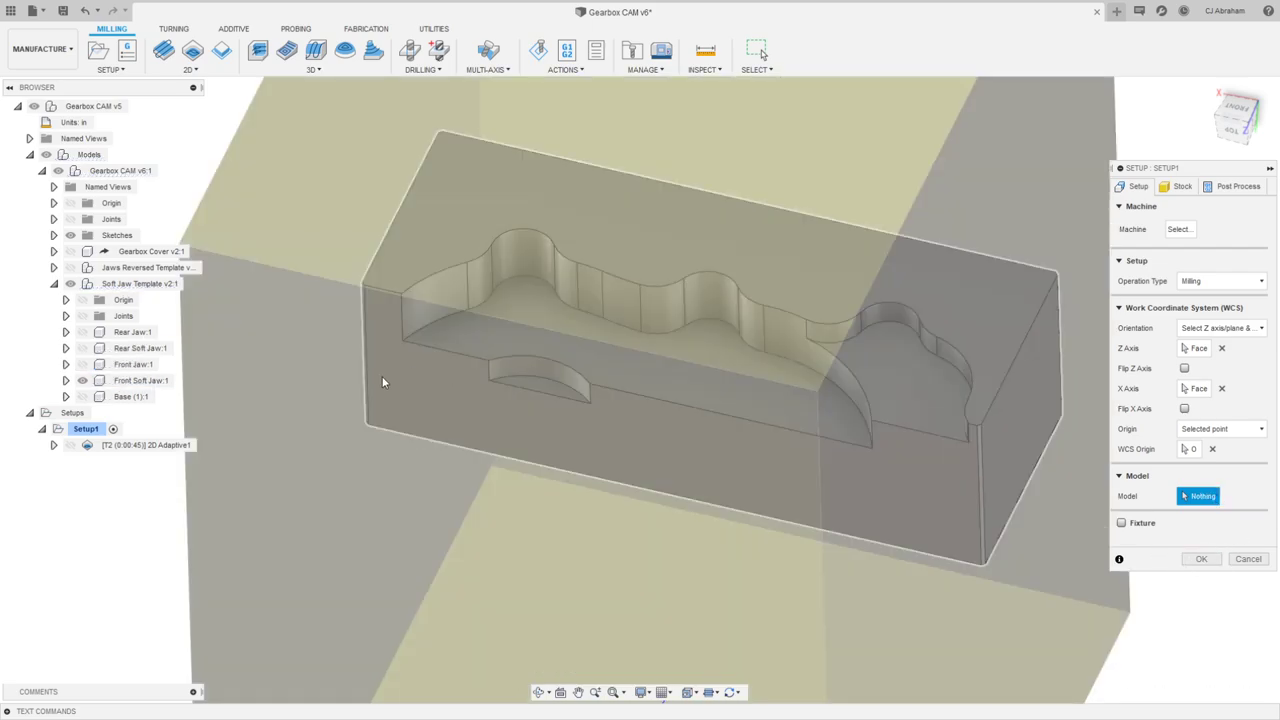
pyautogui.click(143, 380)
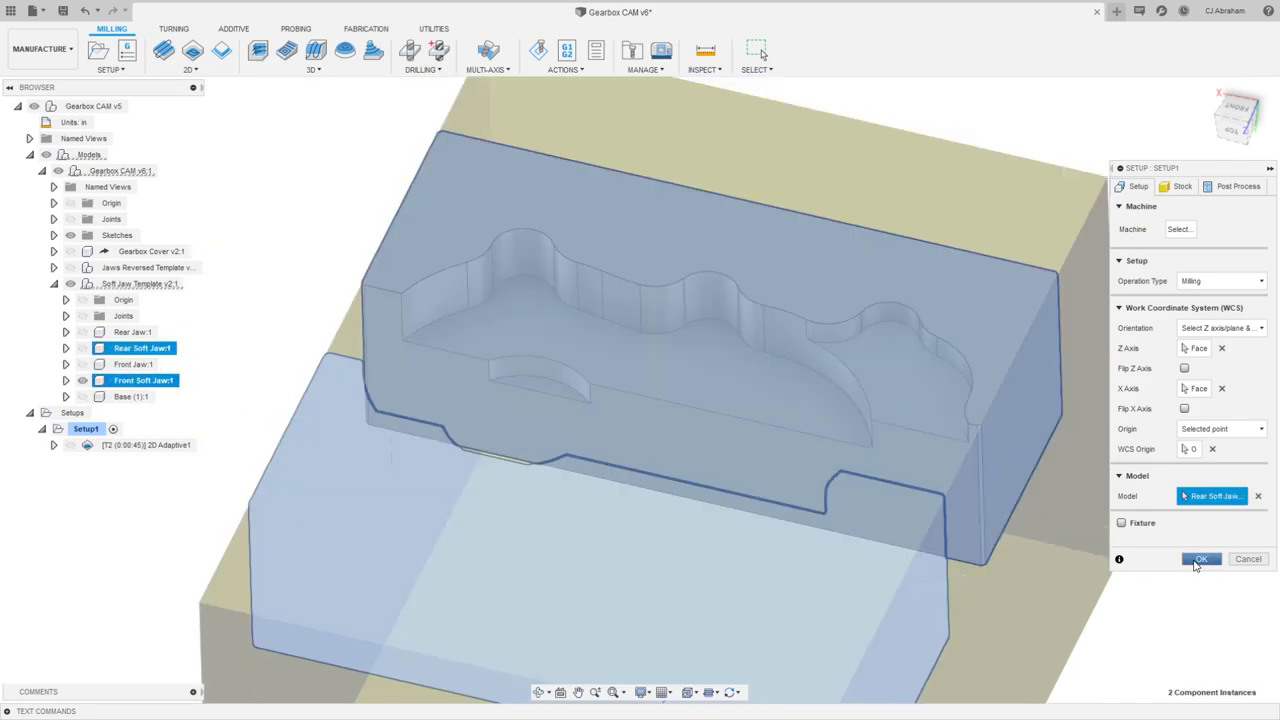
pyautogui.click(1199, 559)
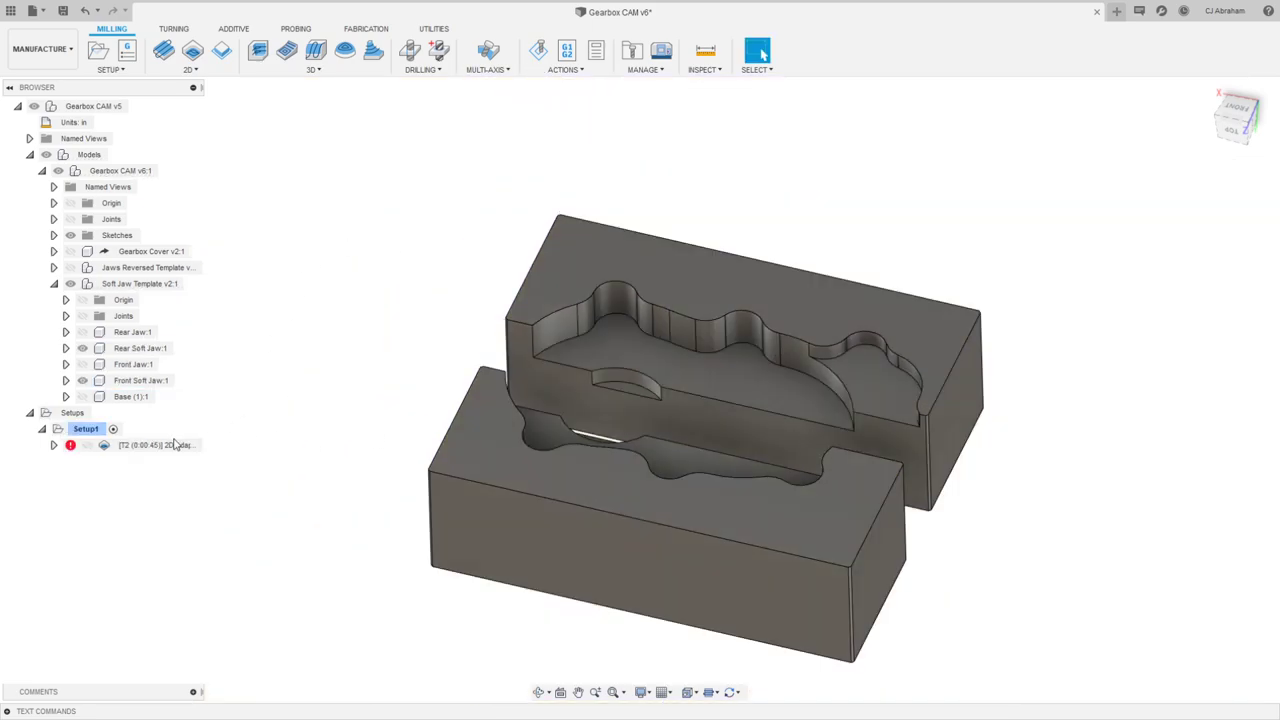
# Step: Duplicate the 2D Adaptive1 operation and widen the browser to show the full operation names
pyautogui.click(175, 444)
pyautogui.click(400, 210)
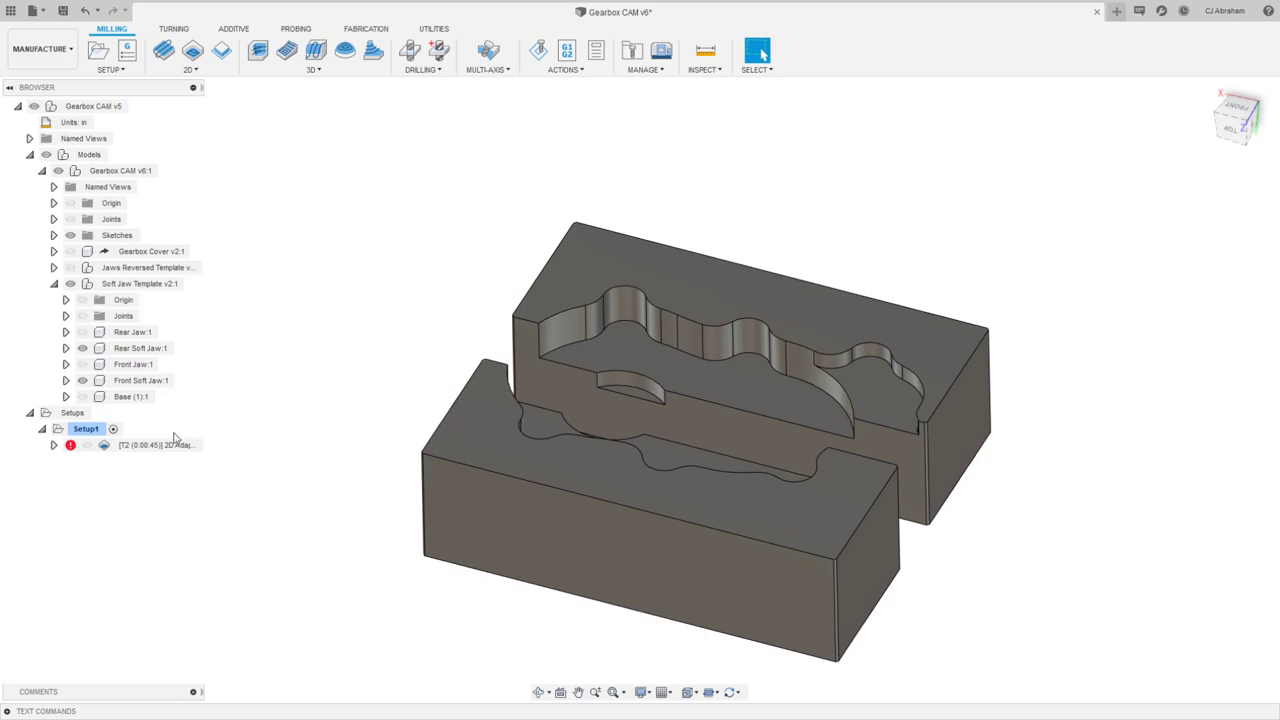
pyautogui.click(172, 444)
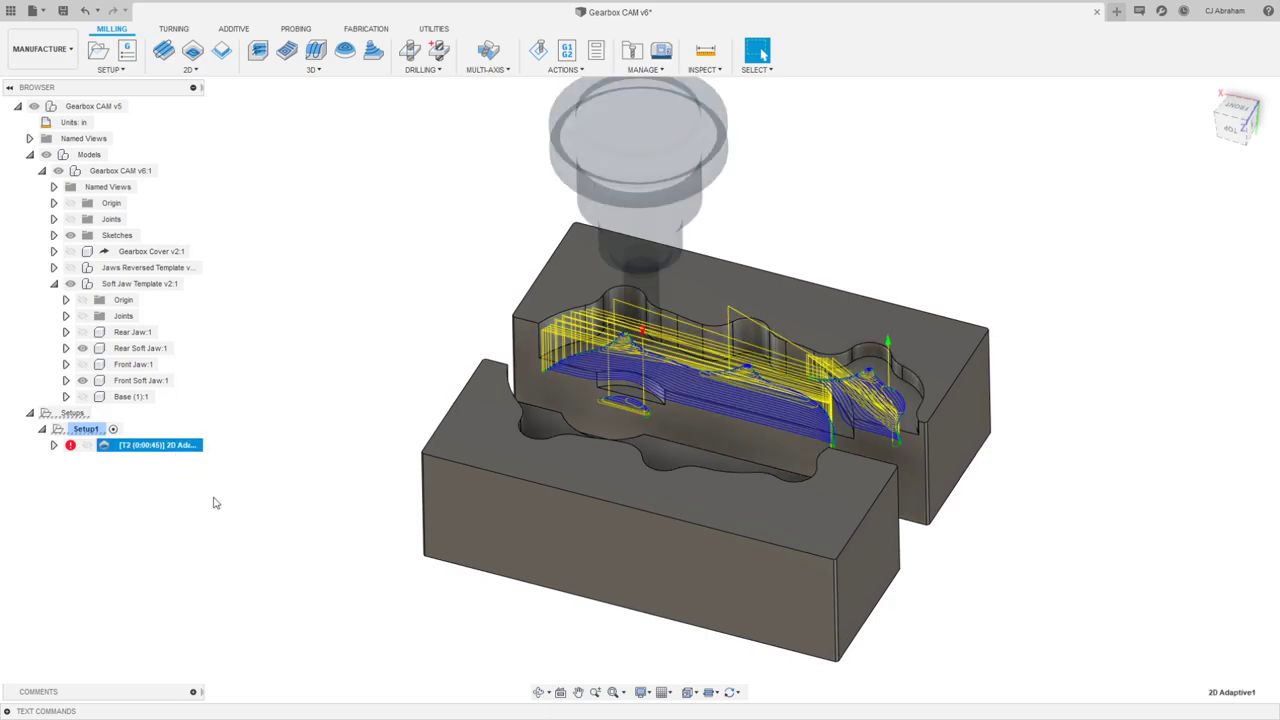
pyautogui.hotkey('ctrl', 'd')
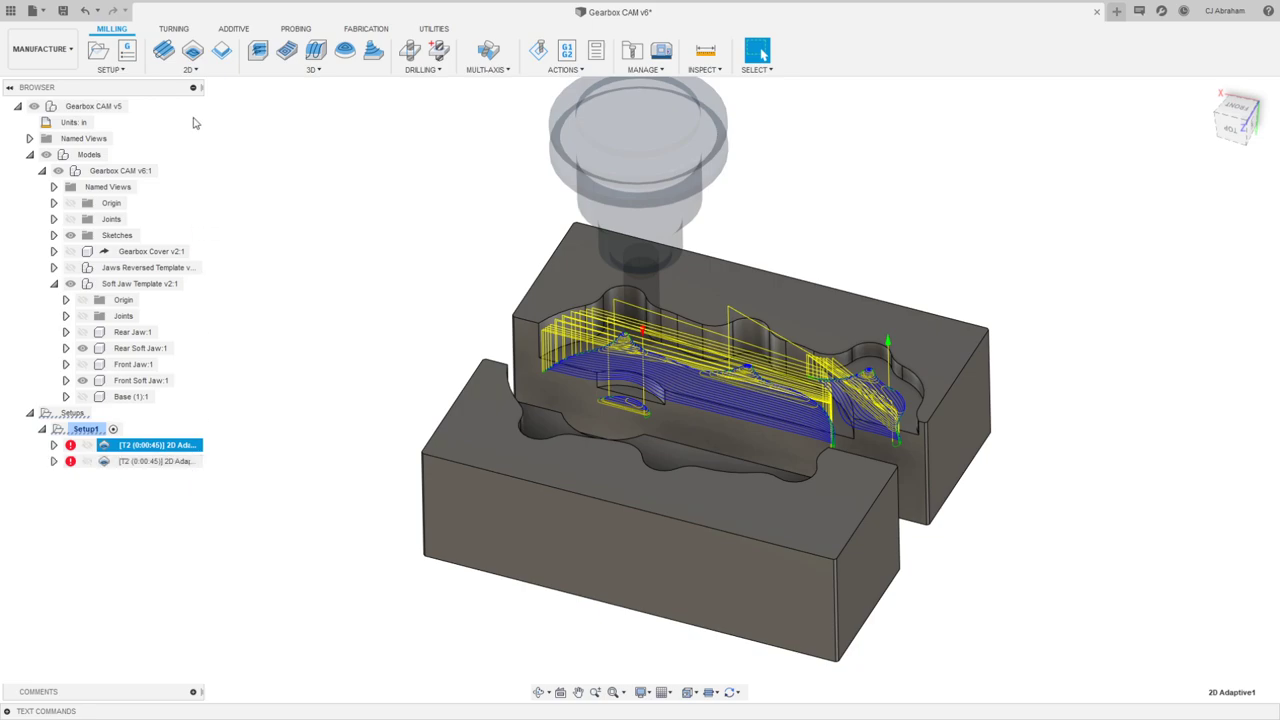
pyautogui.moveTo(199, 87); pyautogui.dragTo(383, 87)
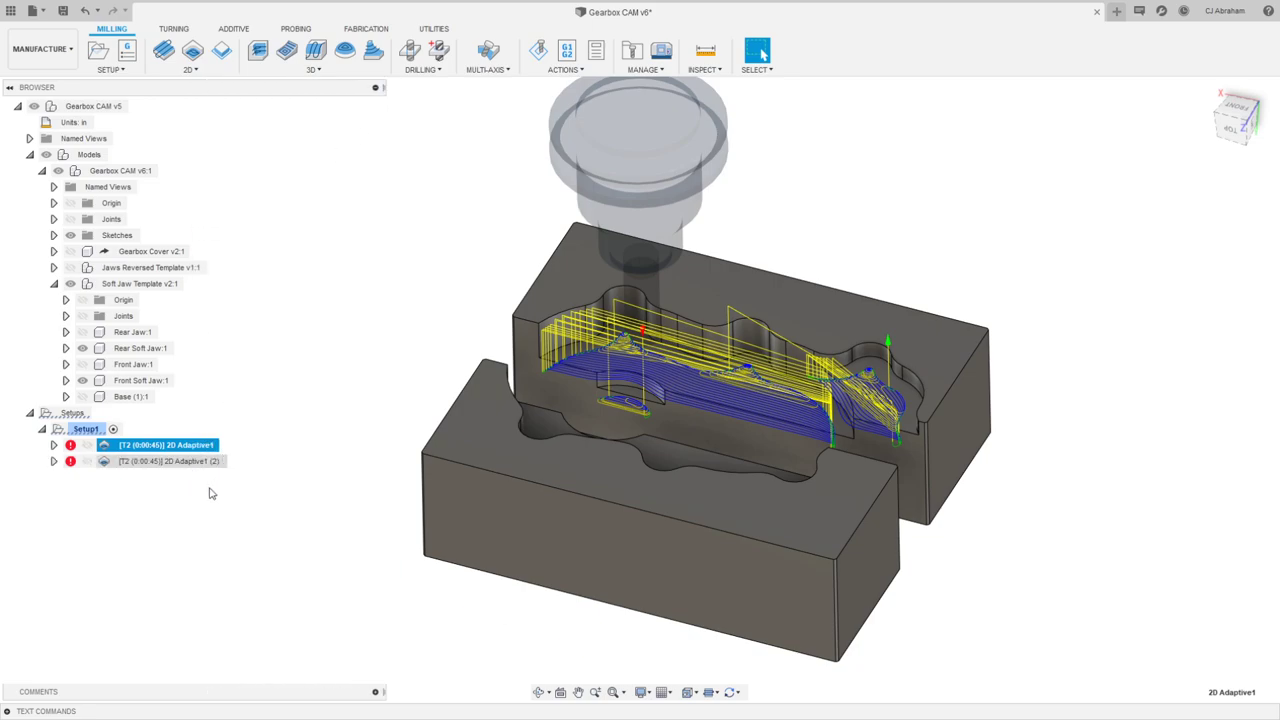
# Step: Edit the duplicated adaptive operation, replacing its pocket selections with the small curved recess and large pocket floors on the opposite soft jaw
pyautogui.click(198, 464)
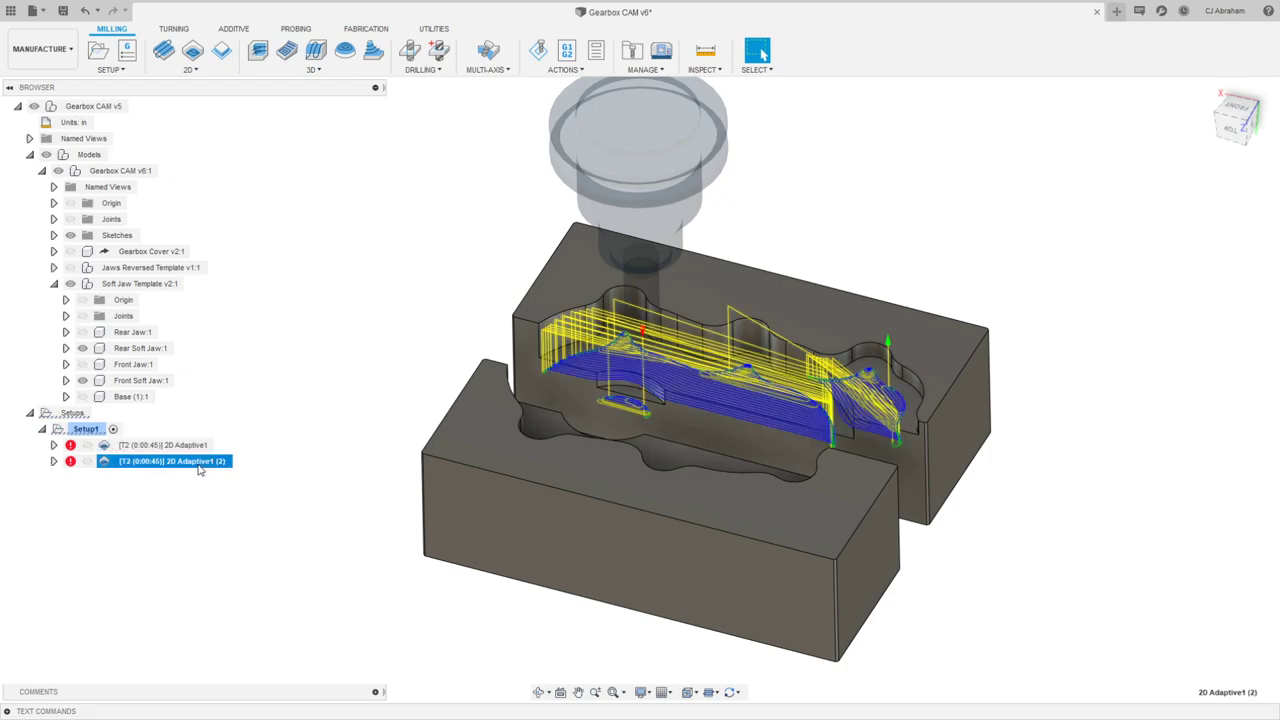
pyautogui.rightClick(197, 463)
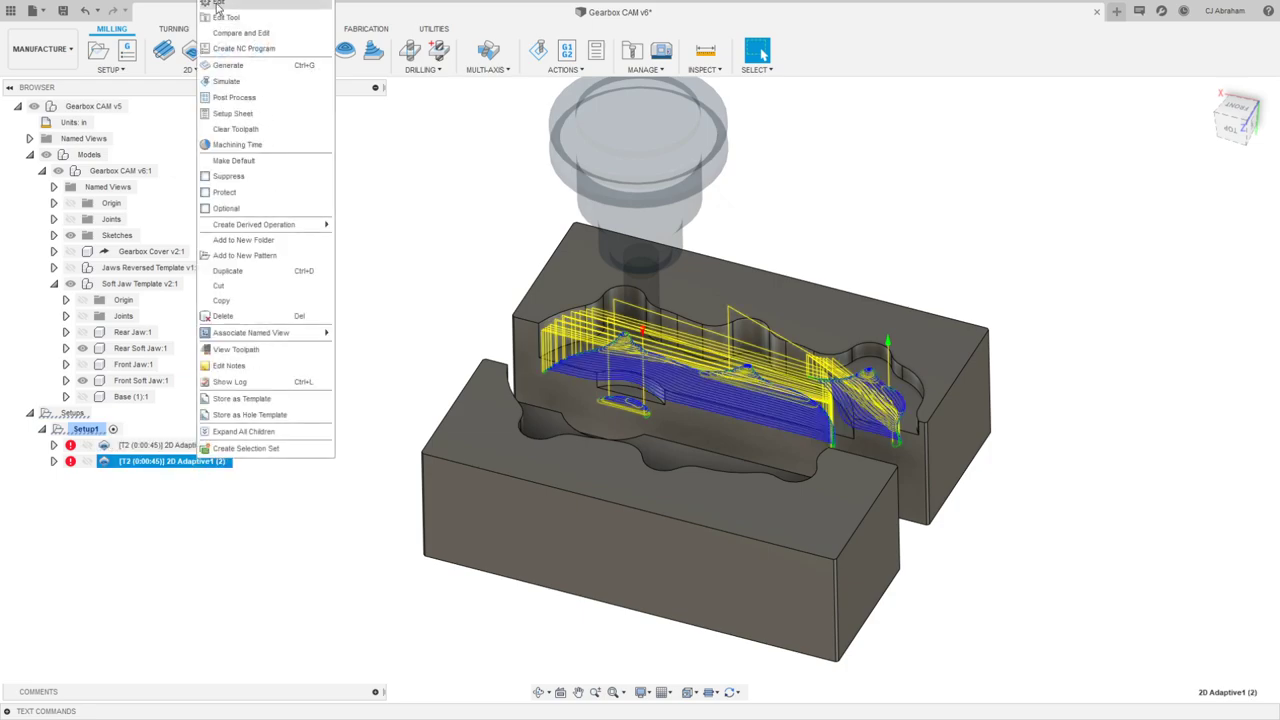
pyautogui.click(235, 17)
pyautogui.click(1138, 187)
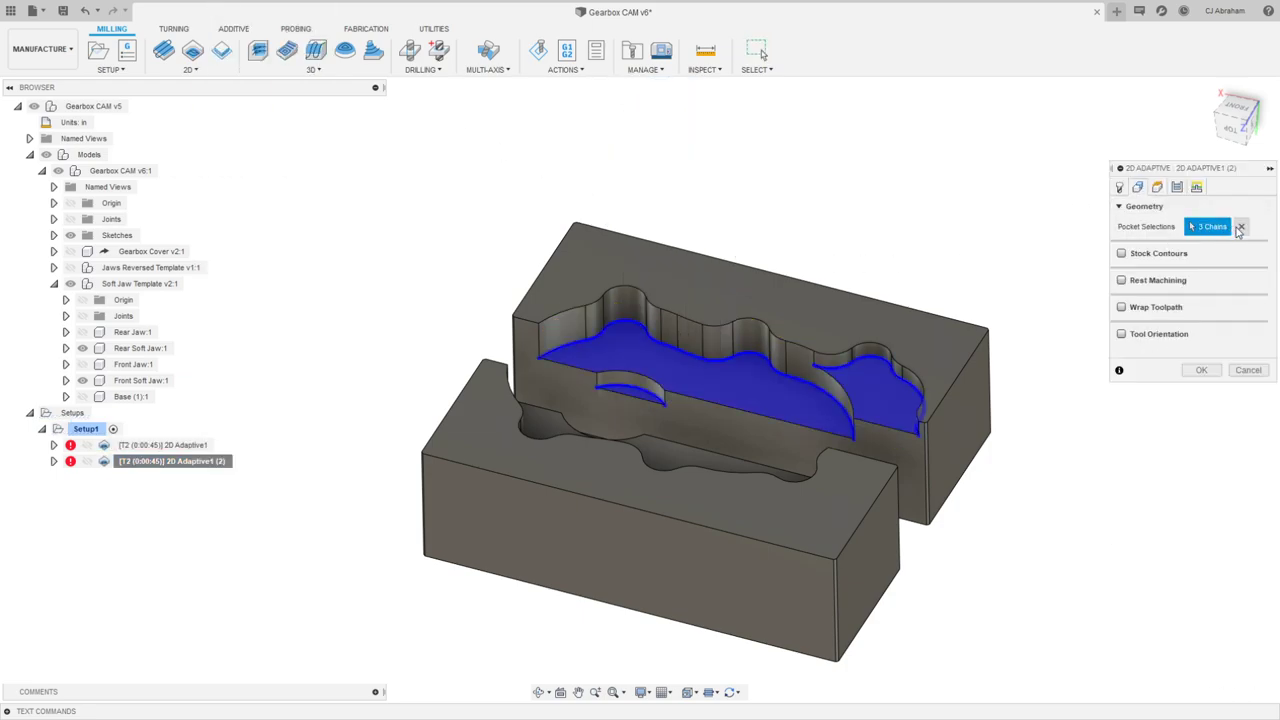
pyautogui.click(1222, 227)
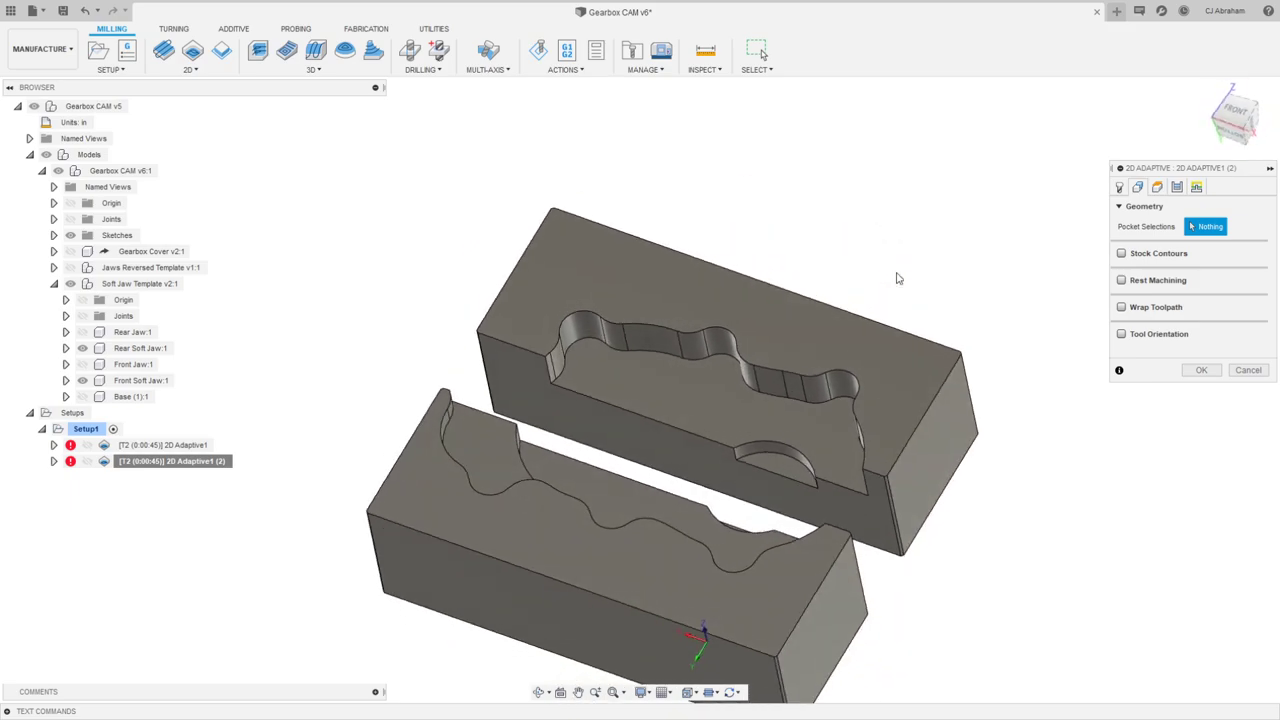
pyautogui.click(789, 473)
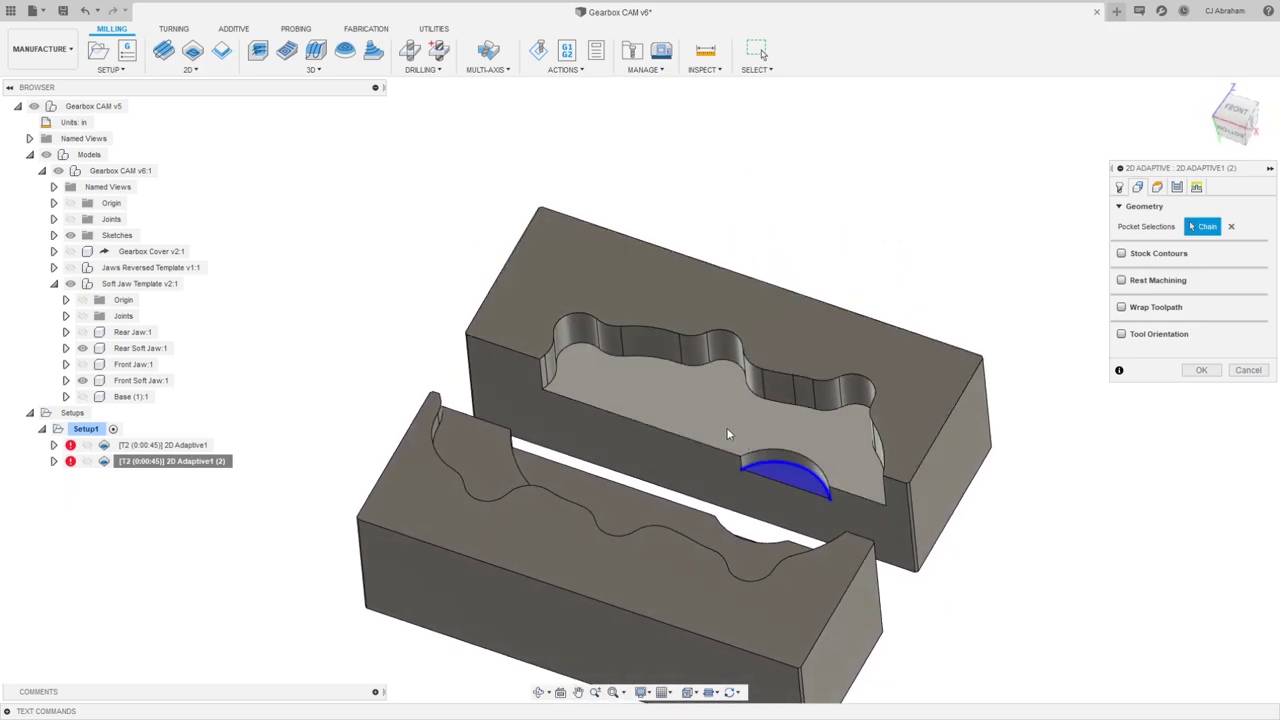
pyautogui.click(710, 419)
pyautogui.click(1205, 369)
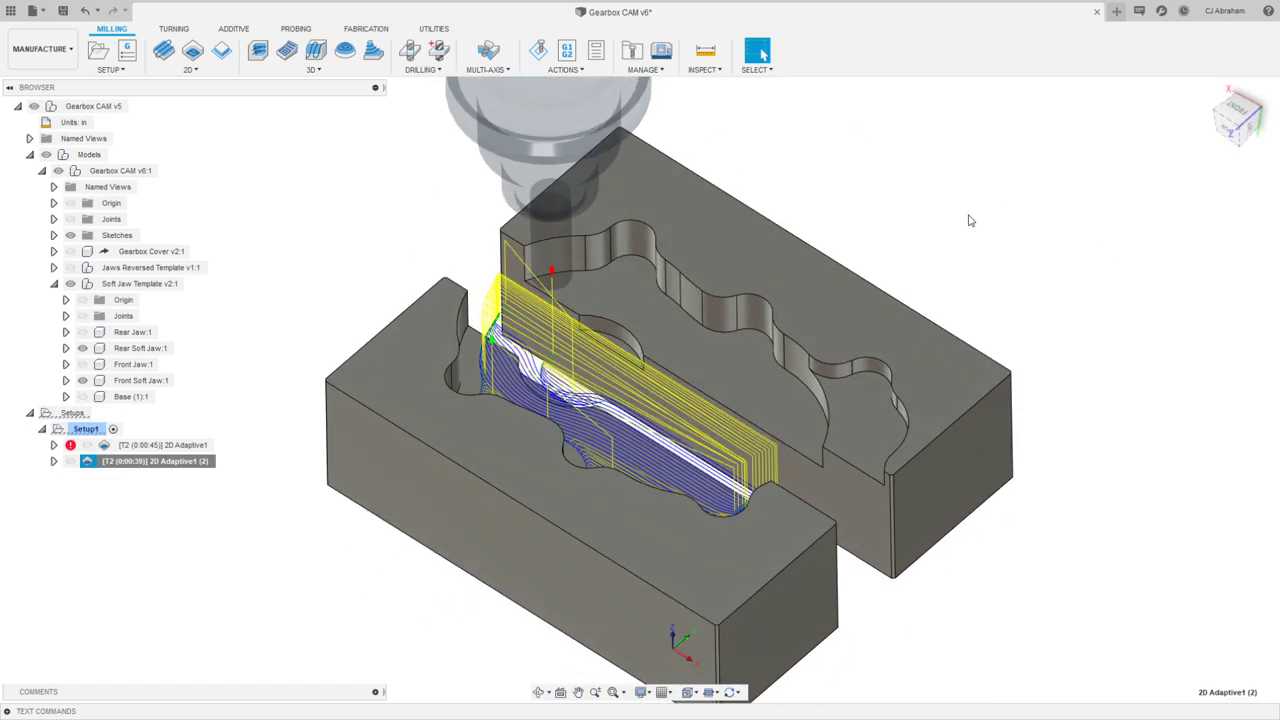
# Step: Regenerate the original 2D Adaptive1 toolpath for the three-pocket soft jaw
pyautogui.click(165, 445)
pyautogui.rightClick(165, 445)
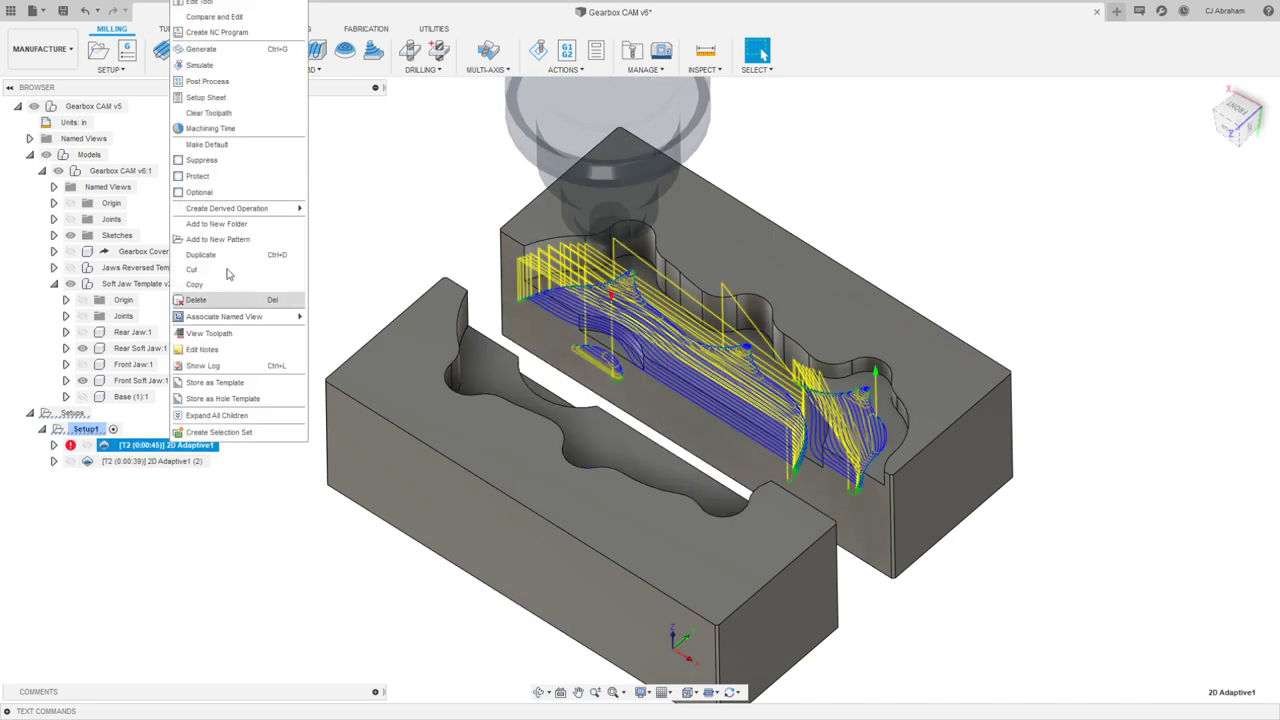
pyautogui.click(200, 49)
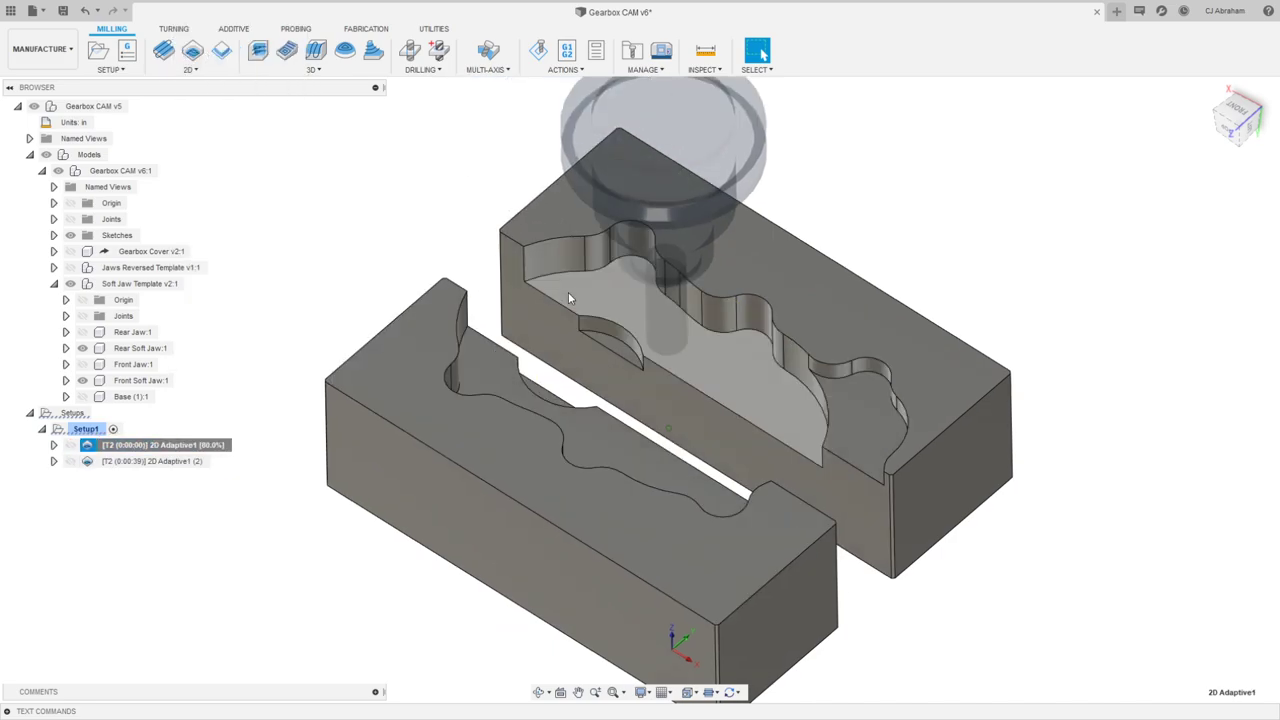
pyautogui.click(1240, 108)
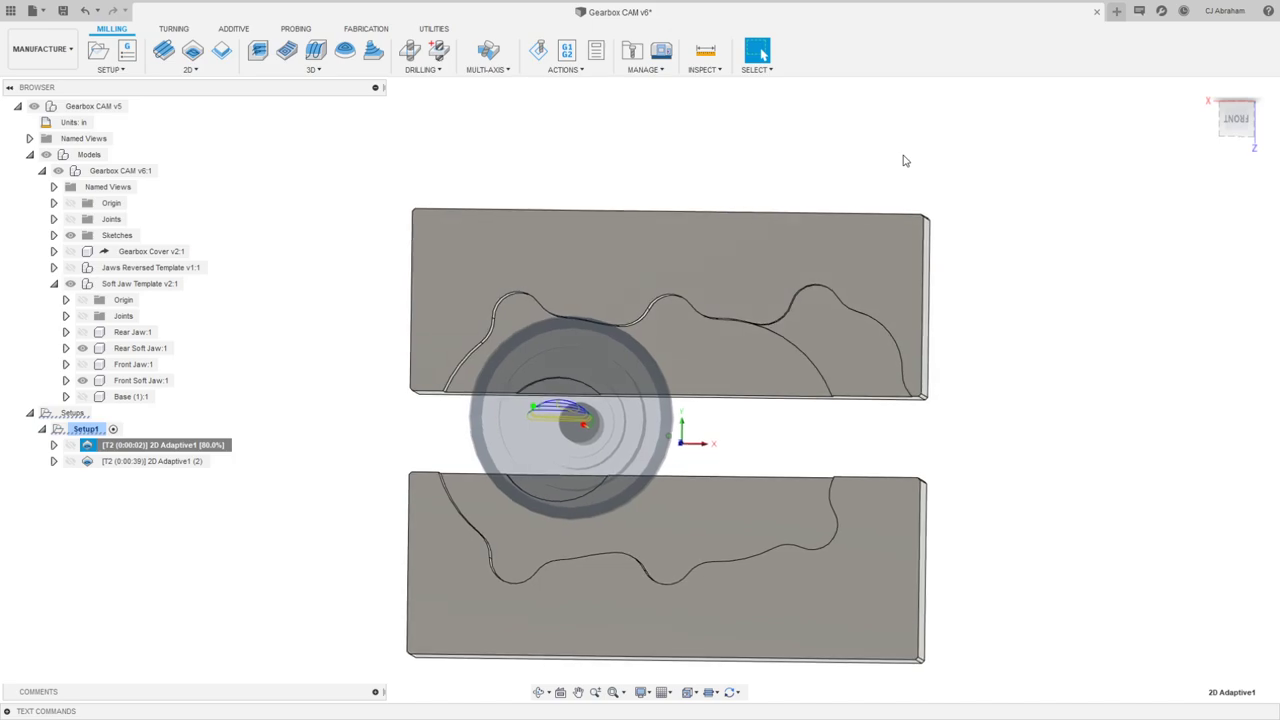
pyautogui.keyDown('shift'); pyautogui.moveTo(934, 191); pyautogui.dragTo(955, 157, button='middle'); pyautogui.keyUp('shift')
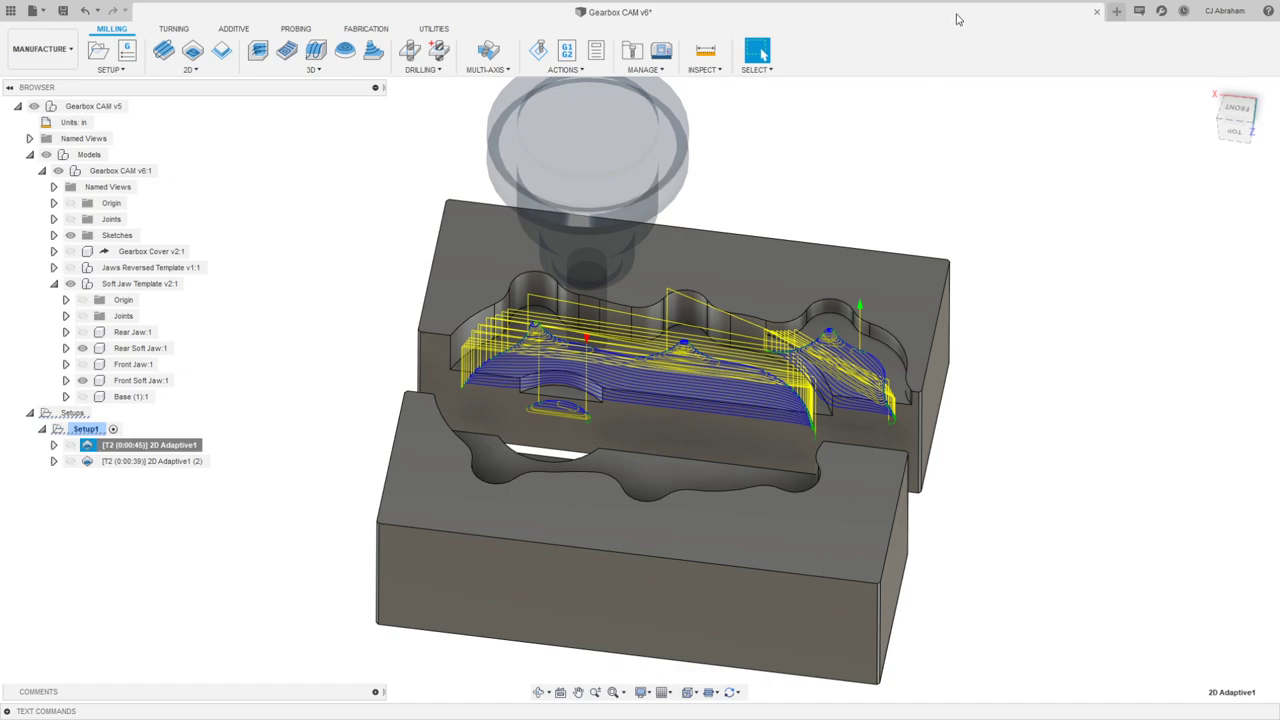
# Step: Clear the toolpath selection and inspect the inner face of the three-pocket soft jaw
pyautogui.click(795, 152)
pyautogui.click(680, 436)
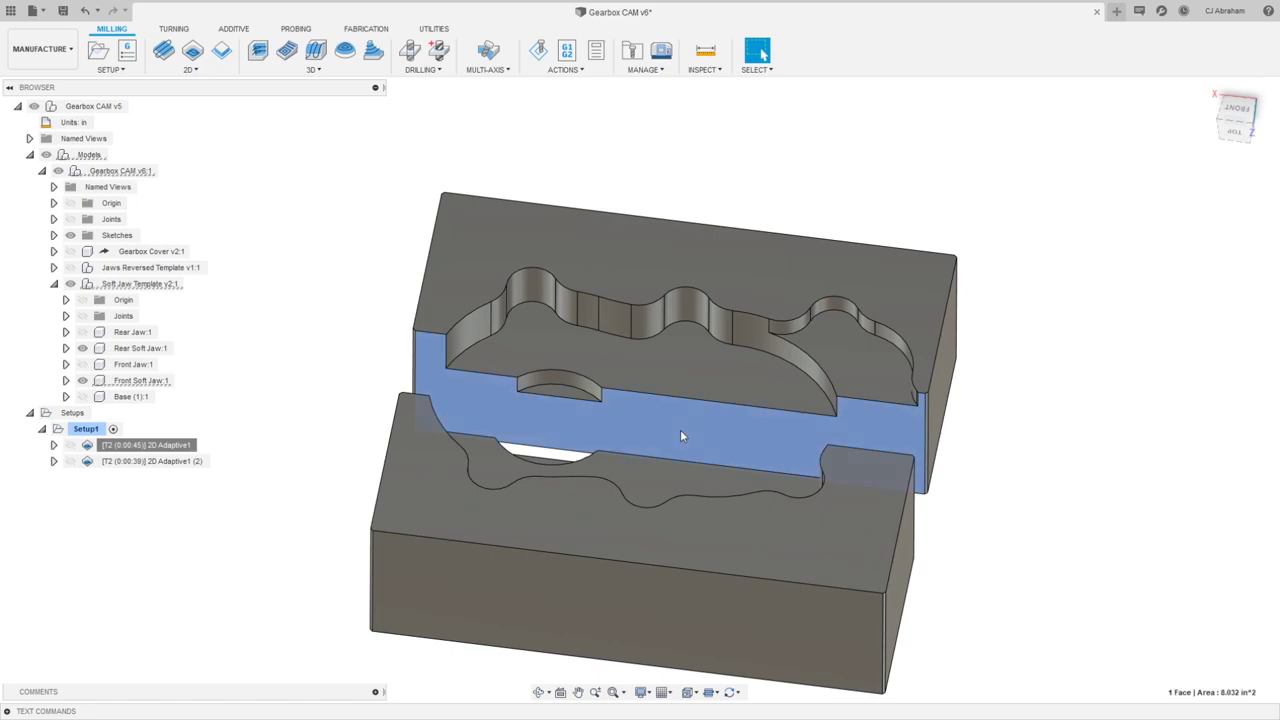
pyautogui.keyDown('shift'); pyautogui.moveTo(680, 436); pyautogui.dragTo(649, 448, button='middle'); pyautogui.keyUp('shift')
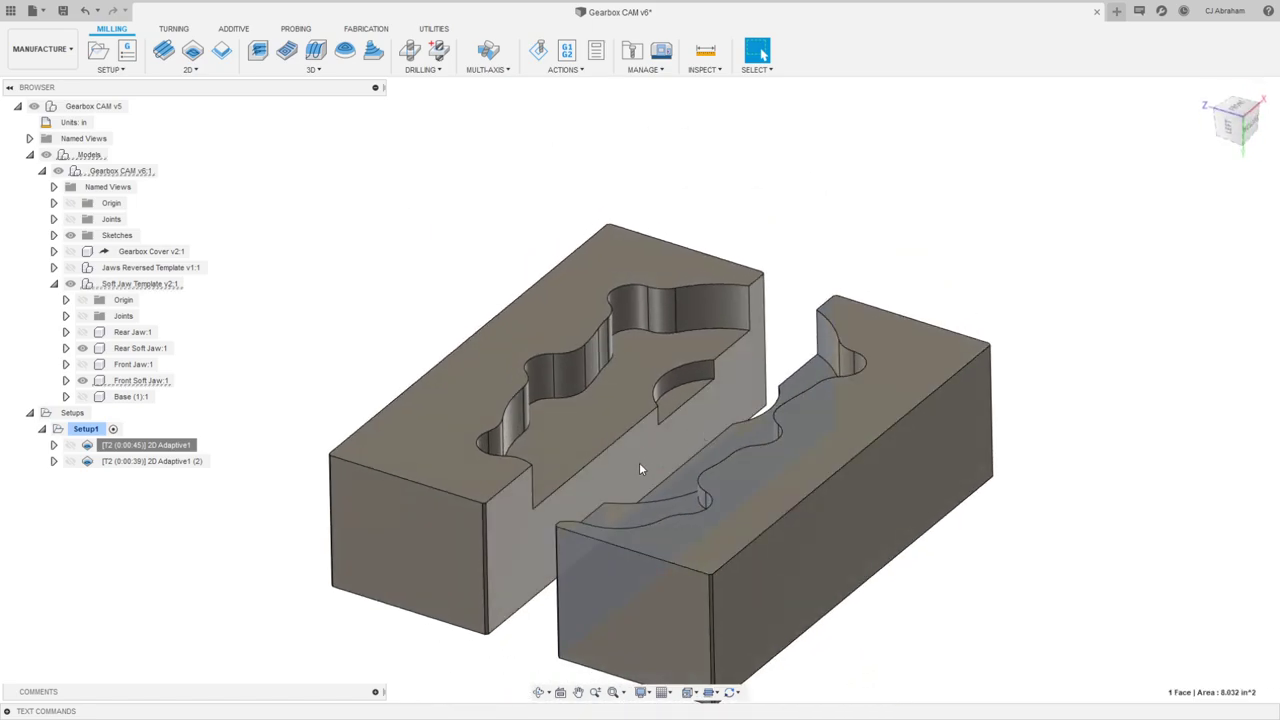
# Step: Measure the distance between the jaws' inner faces and inspect the 2D Adaptive1 toolpath around the small curved recess
pyautogui.keyDown('ctrl'); pyautogui.click(639, 462); pyautogui.keyUp('ctrl')
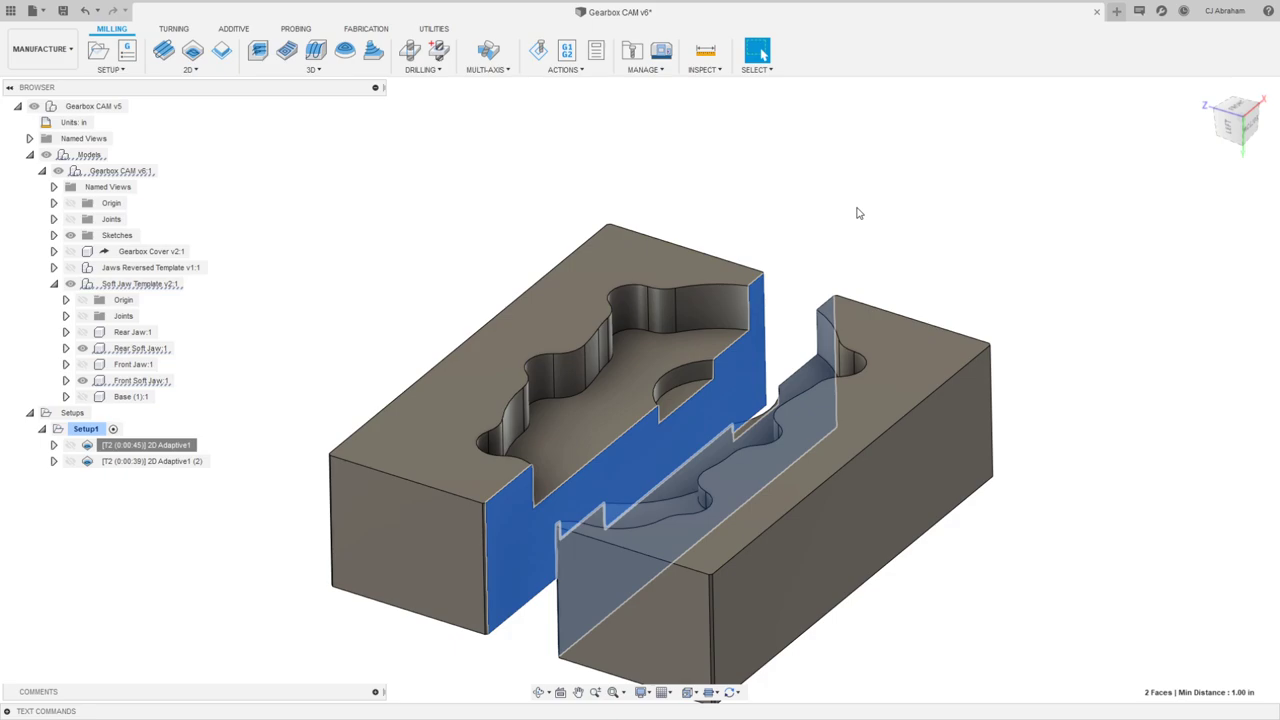
pyautogui.click(150, 445)
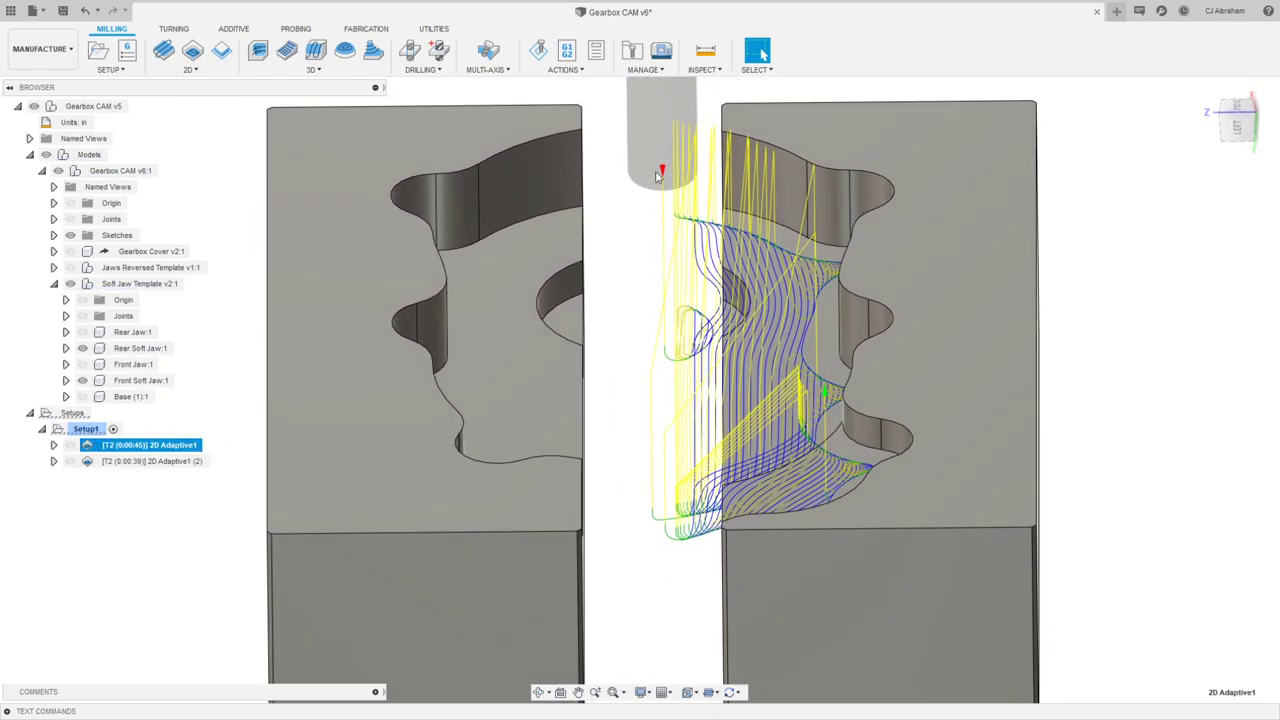
pyautogui.keyDown('shift'); pyautogui.moveTo(652, 350); pyautogui.dragTo(586, 335, button='middle'); pyautogui.keyUp('shift')
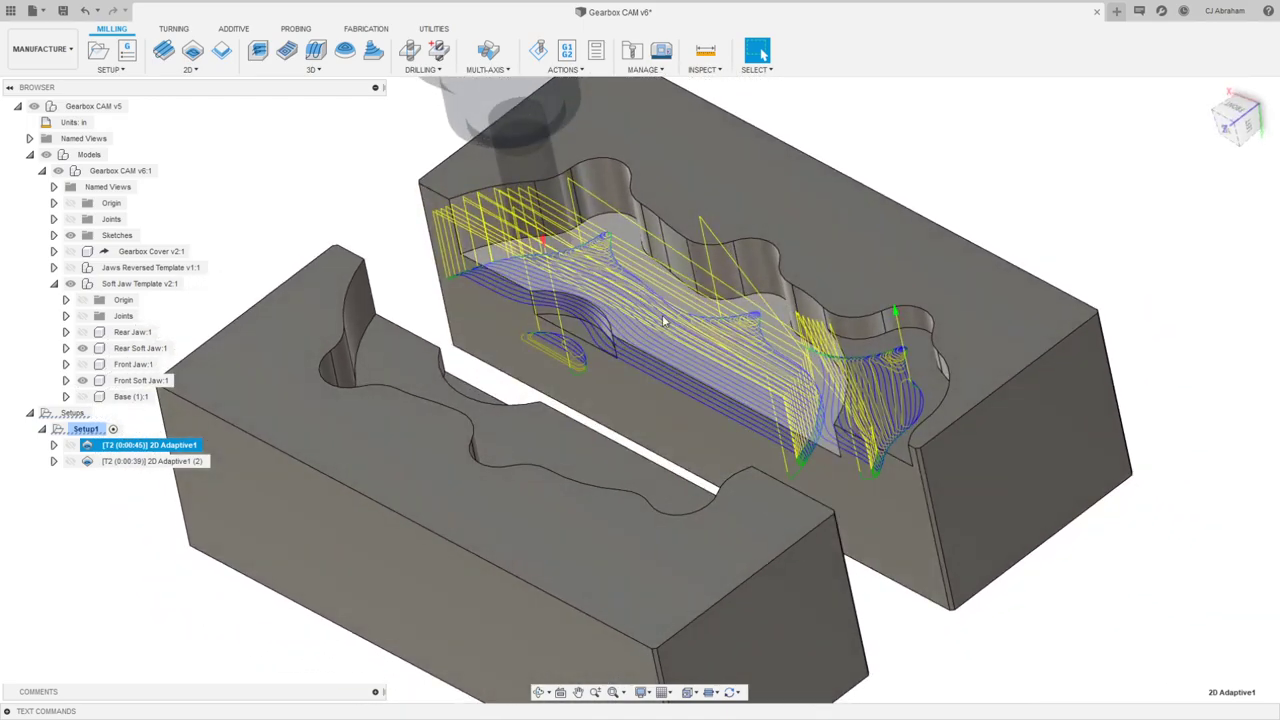
pyautogui.keyDown('shift'); pyautogui.moveTo(662, 320); pyautogui.dragTo(690, 312, button='middle'); pyautogui.keyUp('shift')
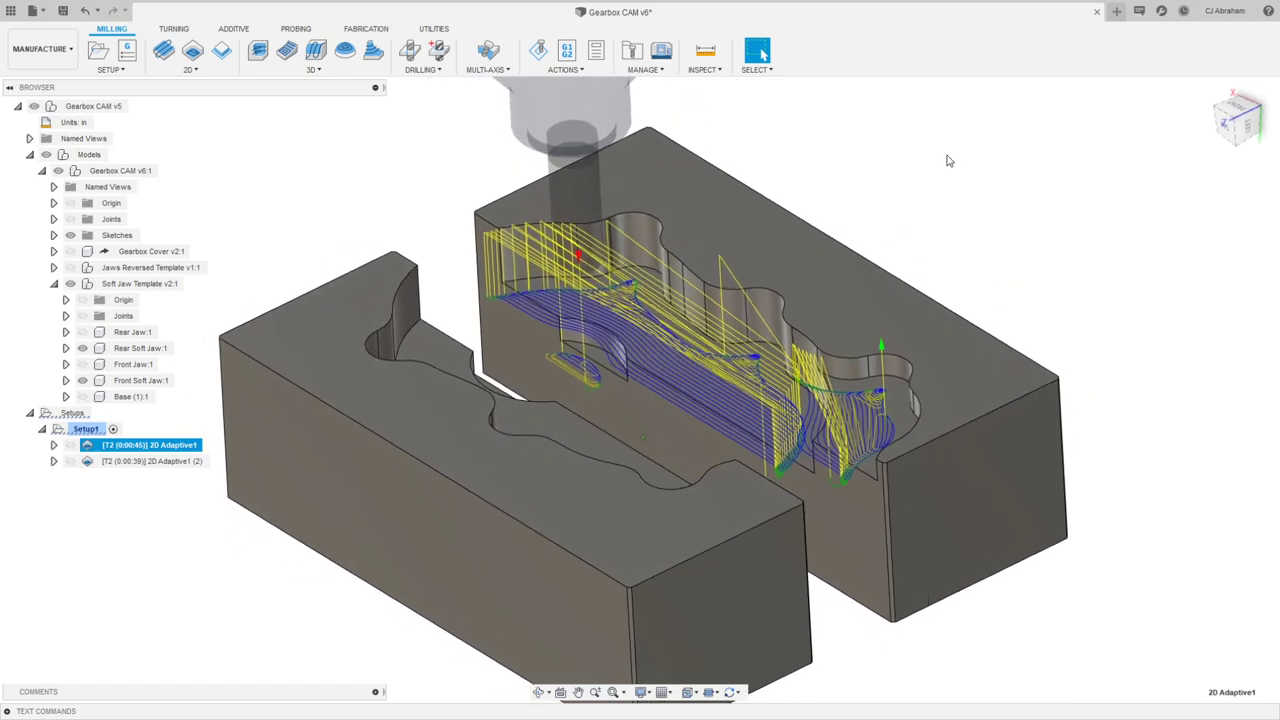
pyautogui.click(937, 166)
pyautogui.keyDown('shift'); pyautogui.moveTo(937, 262); pyautogui.dragTo(948, 267, button='middle'); pyautogui.keyUp('shift')
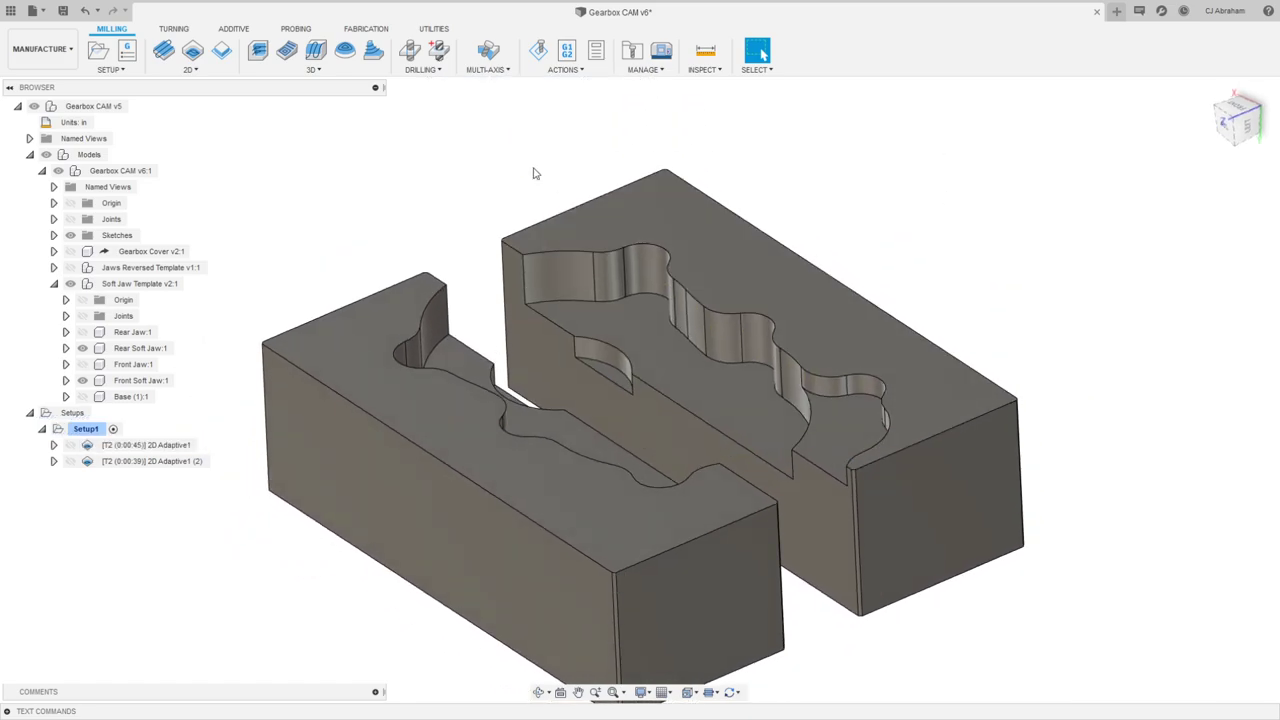
pyautogui.click(607, 373)
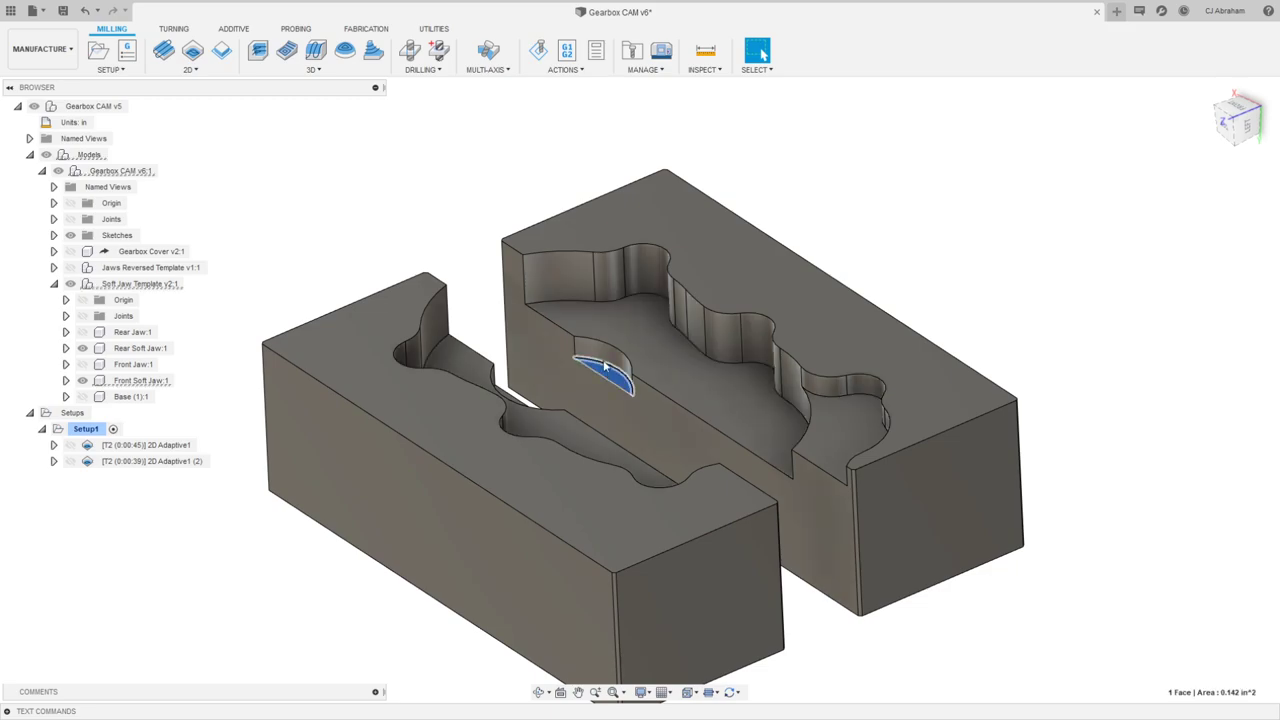
pyautogui.click(967, 150)
# Step: Switch to the Design workspace and start a sketch on the floor of the small curved recess in the three-pocket jaw
pyautogui.click(40, 48)
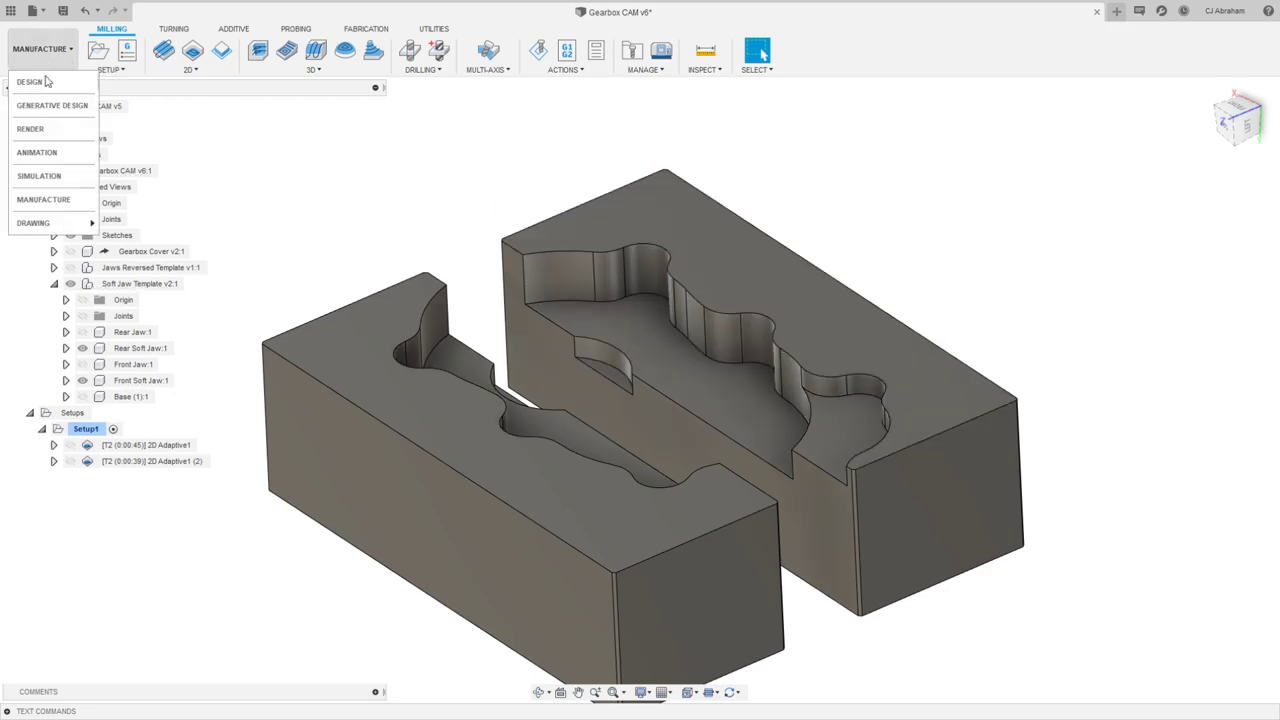
pyautogui.click(80, 80)
pyautogui.keyDown('shift'); pyautogui.moveTo(683, 209); pyautogui.dragTo(611, 368, button='middle'); pyautogui.keyUp('shift')
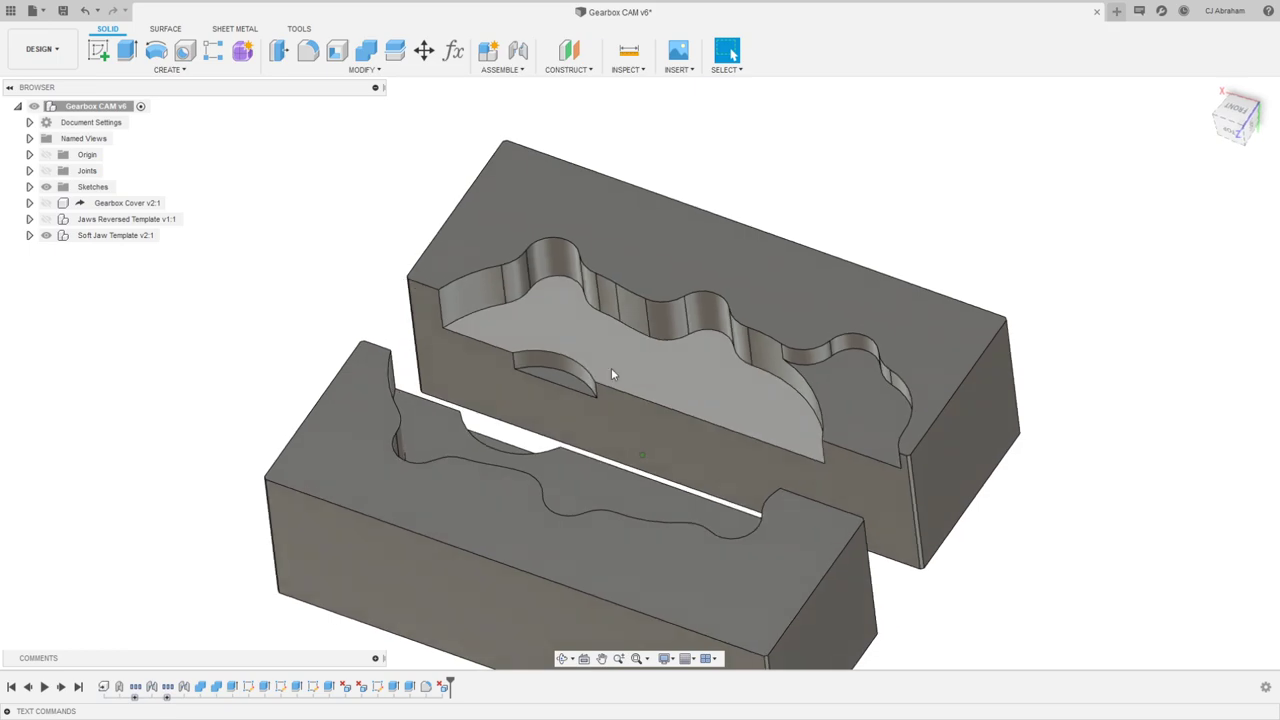
pyautogui.rightClick(550, 375)
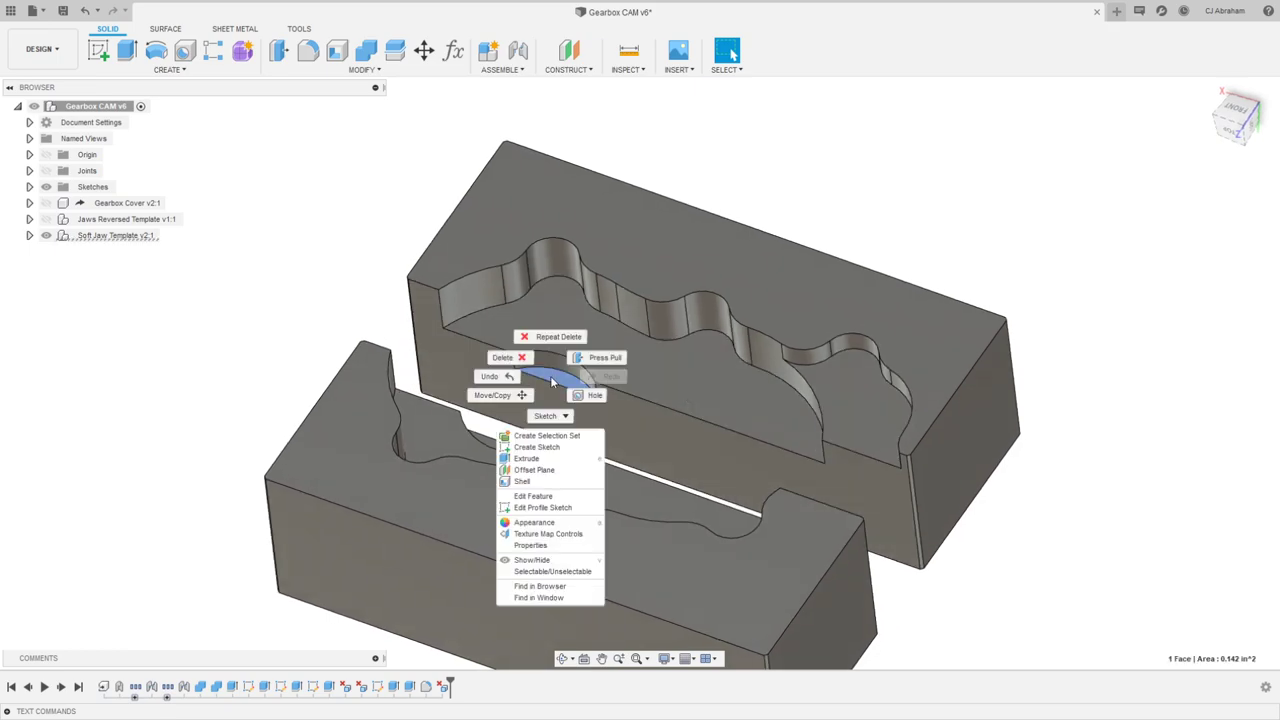
pyautogui.click(530, 453)
pyautogui.keyDown('shift'); pyautogui.moveTo(522, 355); pyautogui.dragTo(576, 432, button='middle'); pyautogui.keyUp('shift')
# Step: Project the curved edge of the small recess into the sketch
pyautogui.click(598, 418)
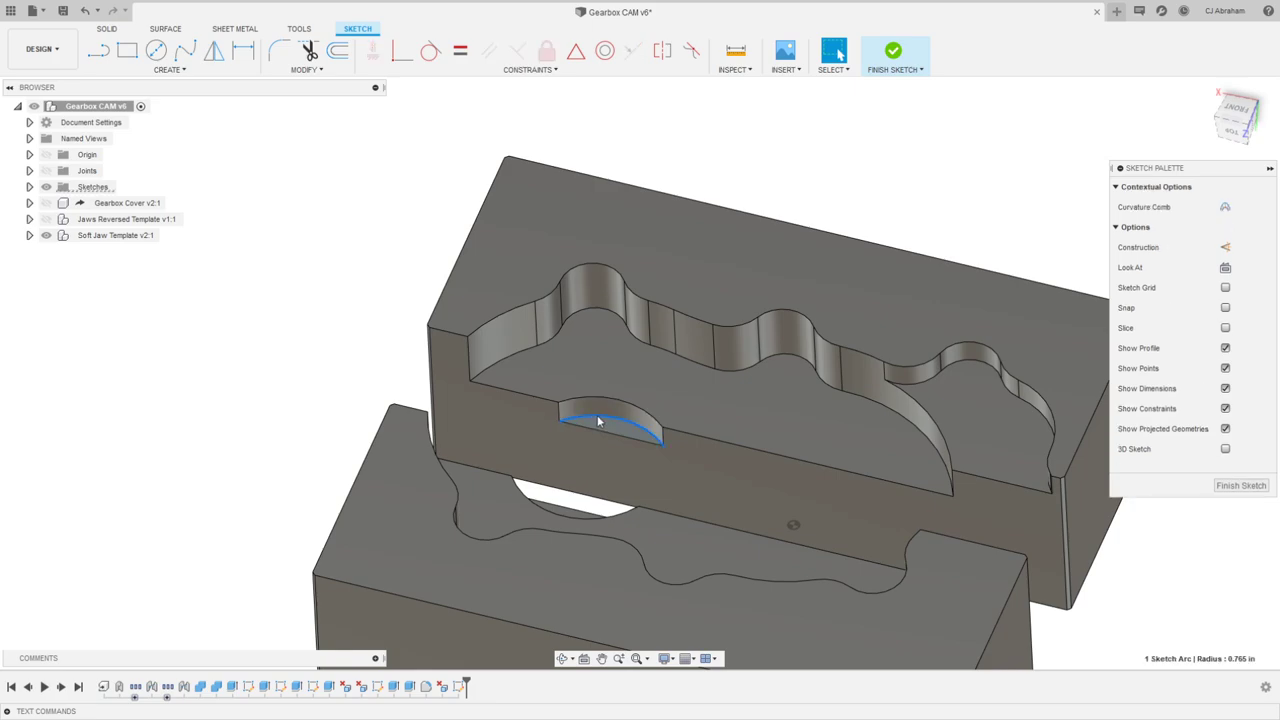
pyautogui.press('p')
pyautogui.click(1202, 265)
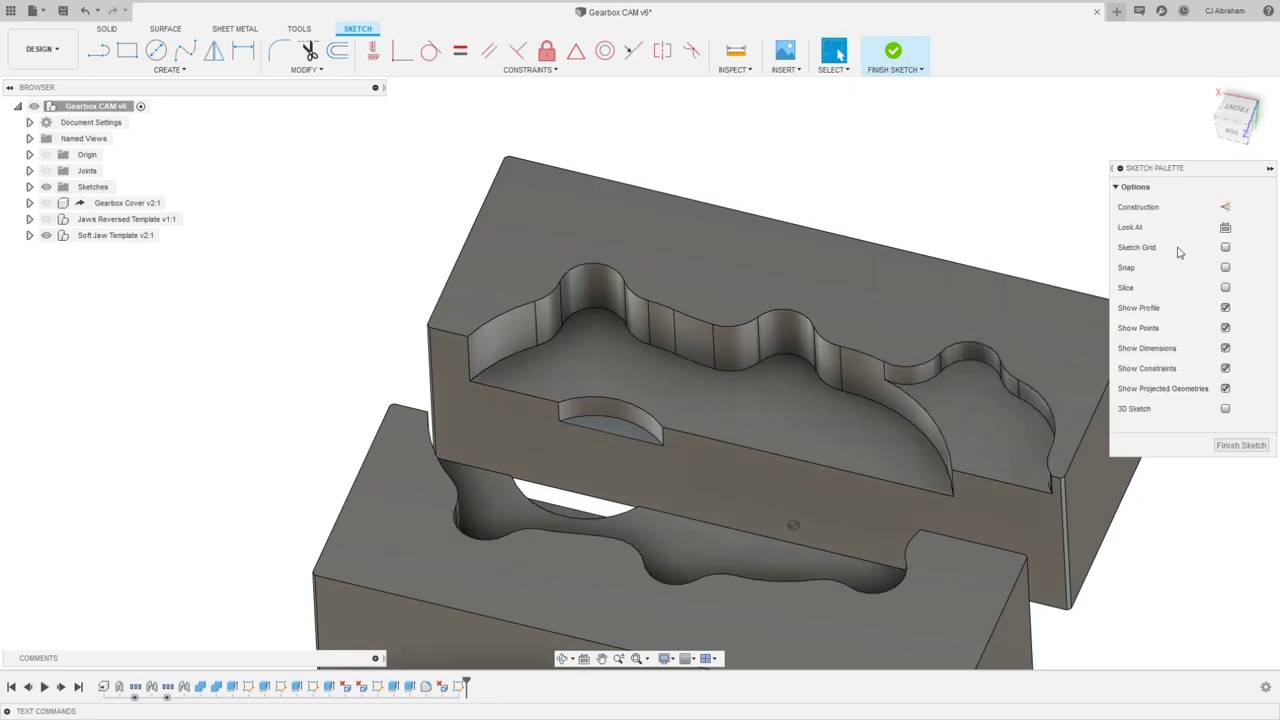
pyautogui.moveTo(700, 430)
pyautogui.keyDown('shift'); pyautogui.mouseDown(button='middle')
pyautogui.moveTo(647, 468)
pyautogui.moveTo(624, 398)
pyautogui.mouseUp(button='middle'); pyautogui.keyUp('shift')
pyautogui.click(625, 402)
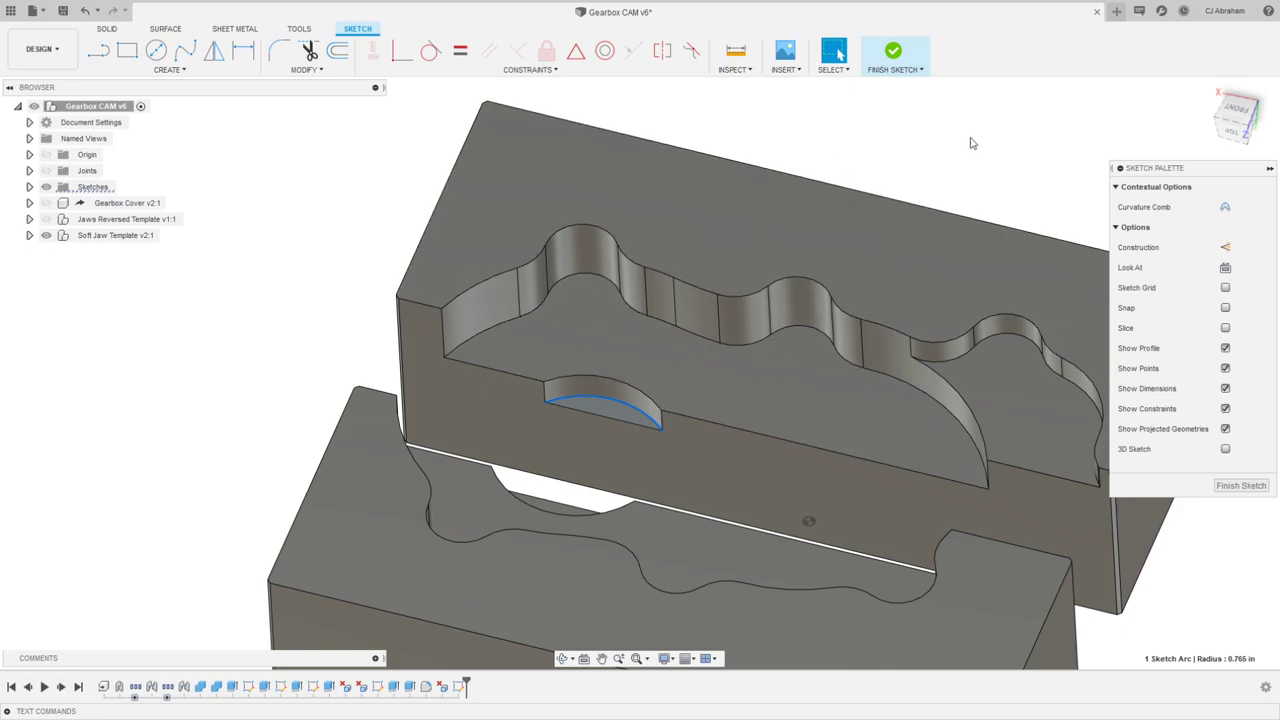
pyautogui.press('p')
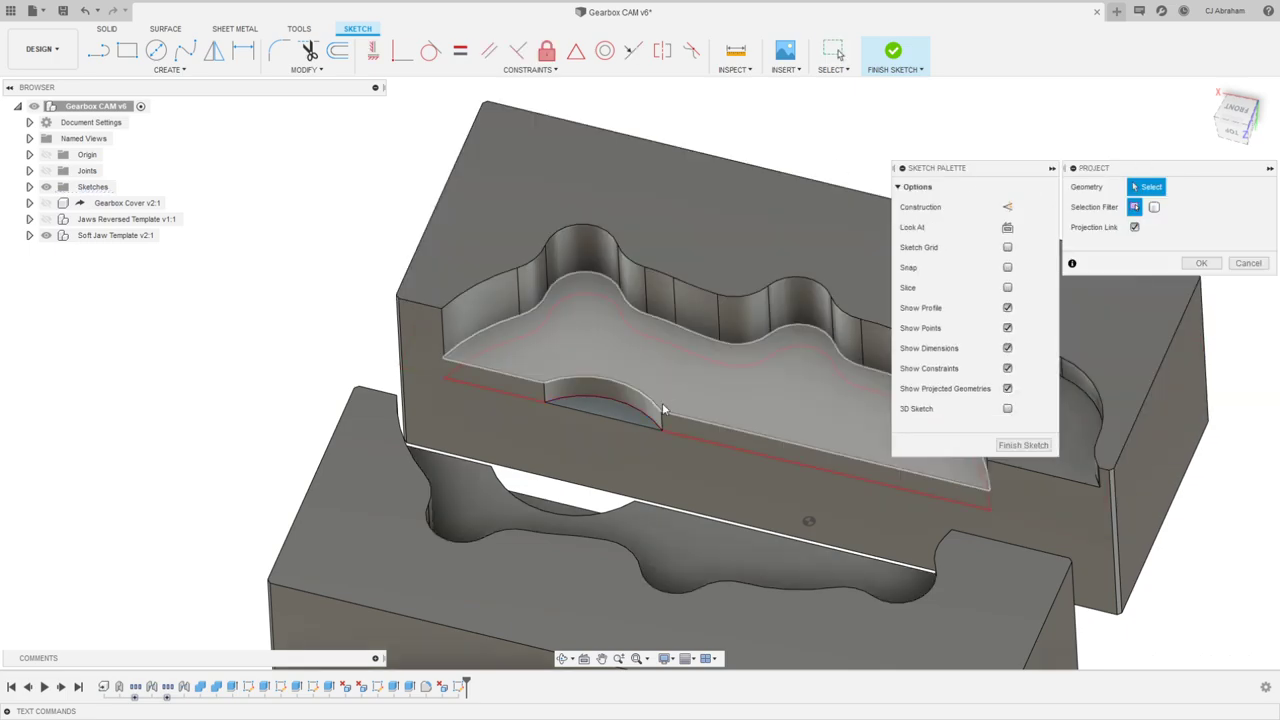
pyautogui.click(641, 416)
pyautogui.click(1201, 263)
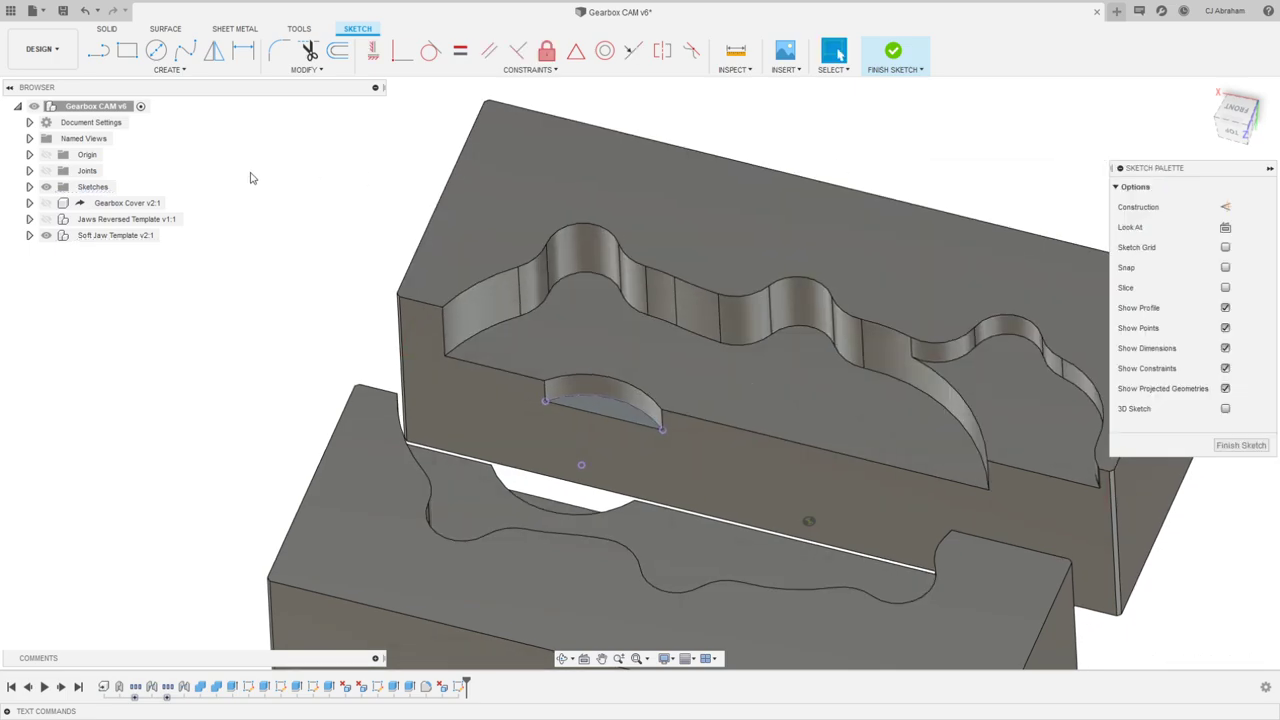
# Step: Draw three connected lines from one arc end, starting about 0.46 in long, outward, across, and back to the arc's other end
pyautogui.press('l')
pyautogui.scroll(2, 560, 408)
pyautogui.click(560, 403)
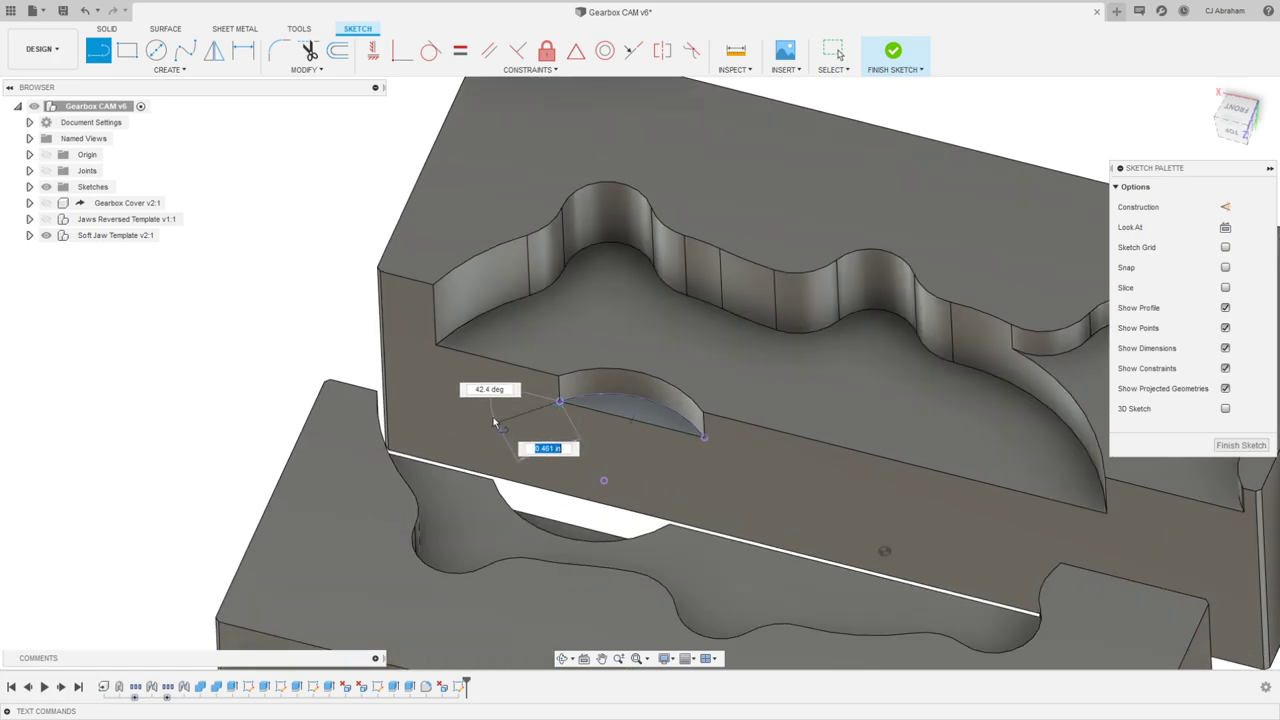
pyautogui.click(494, 421)
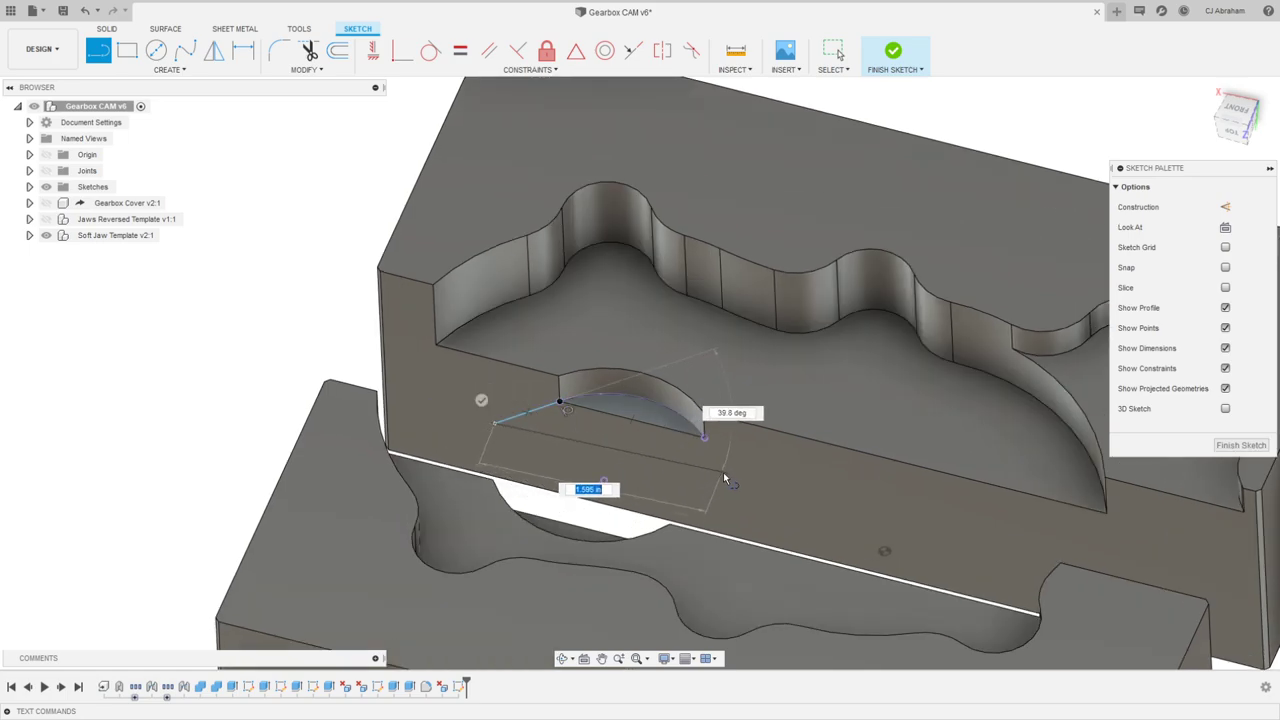
pyautogui.click(766, 489)
pyautogui.click(703, 437)
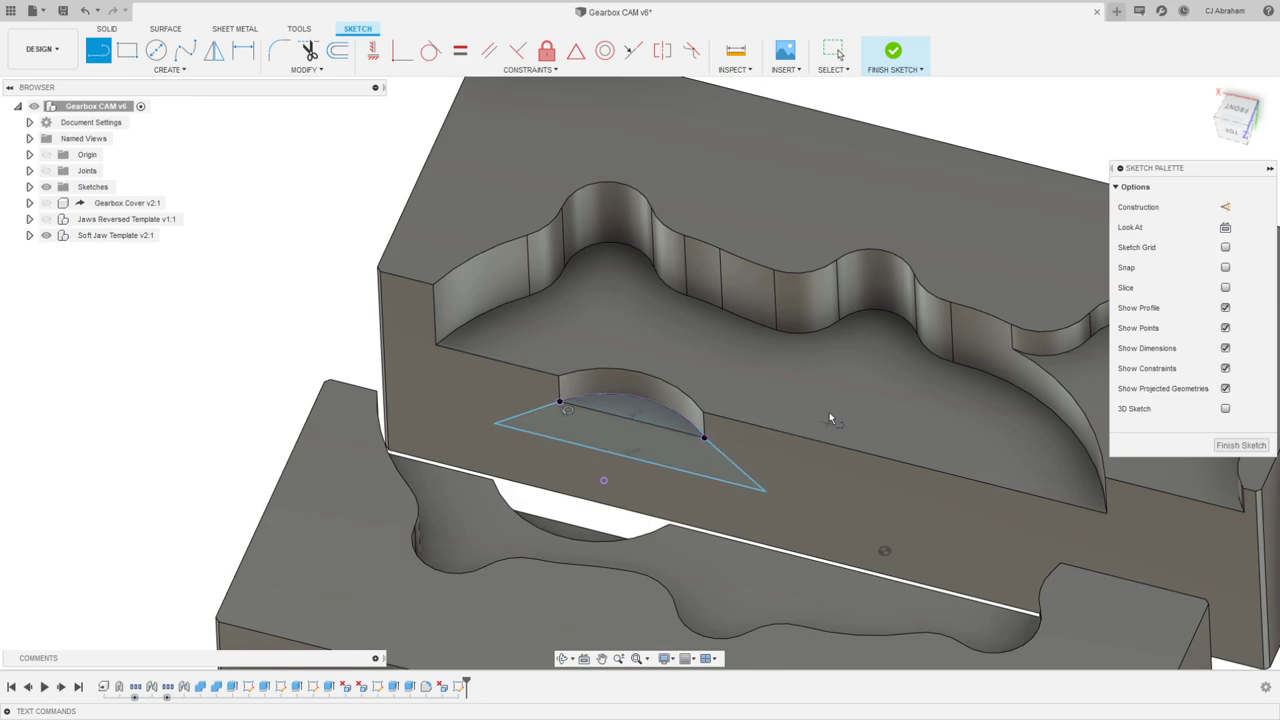
# Step: Make the closing slanted line tangent to the recess arc and pull the profile's long outer line further away from the recess
pyautogui.click(432, 58)
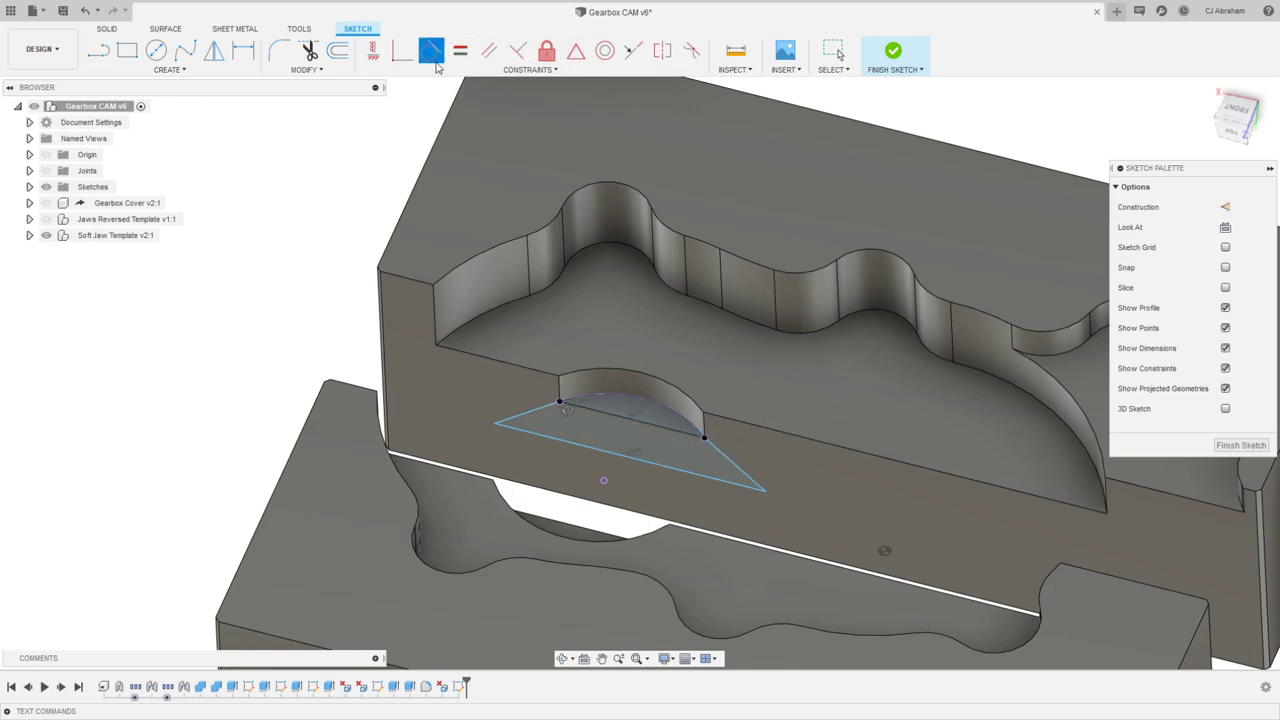
pyautogui.click(670, 414)
pyautogui.click(727, 466)
pyautogui.press('Escape')
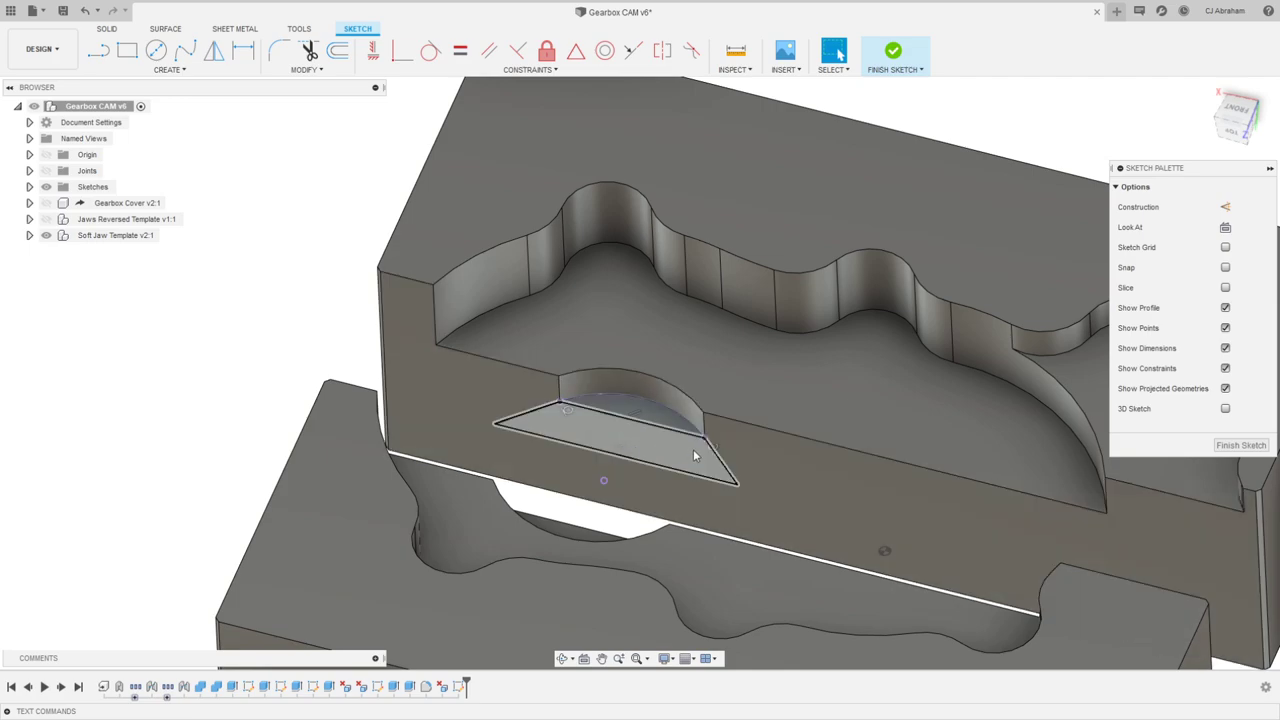
pyautogui.moveTo(655, 475); pyautogui.dragTo(644, 513)
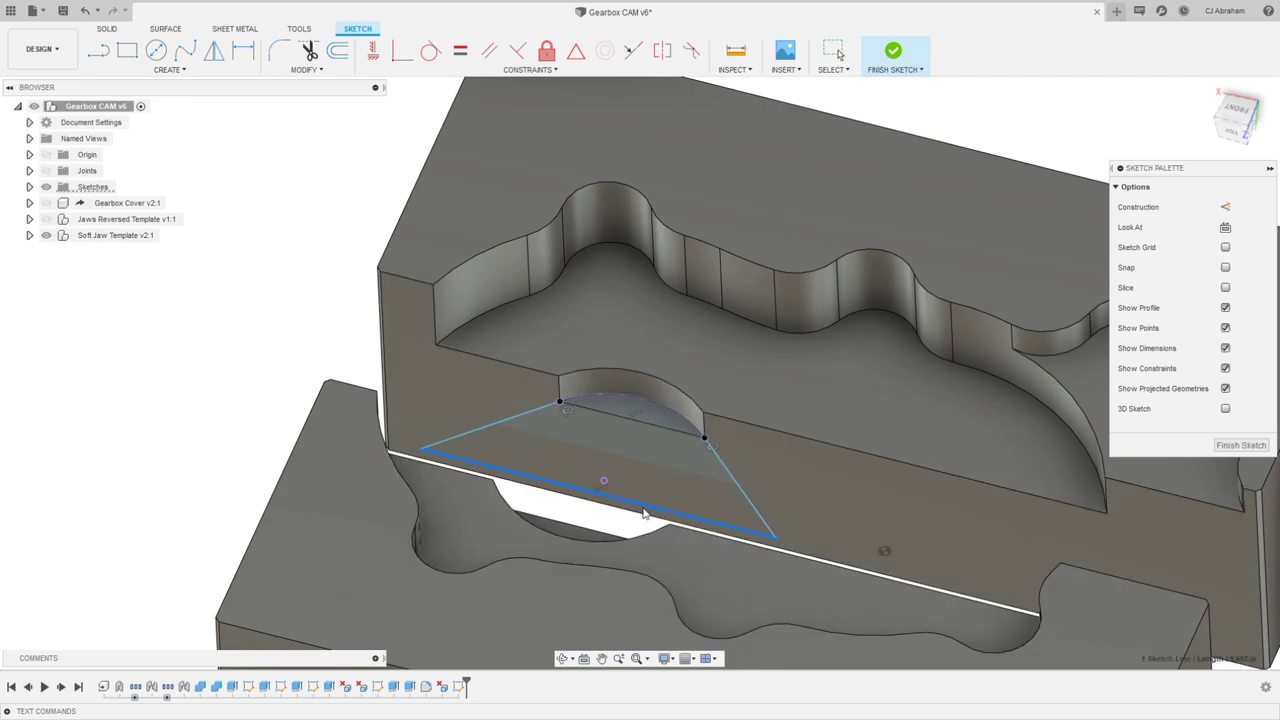
# Step: Project the lower inner edge of the opposite soft jaw into the sketch
pyautogui.keyDown('shift'); pyautogui.moveTo(644, 494); pyautogui.dragTo(685, 242, button='middle'); pyautogui.keyUp('shift')
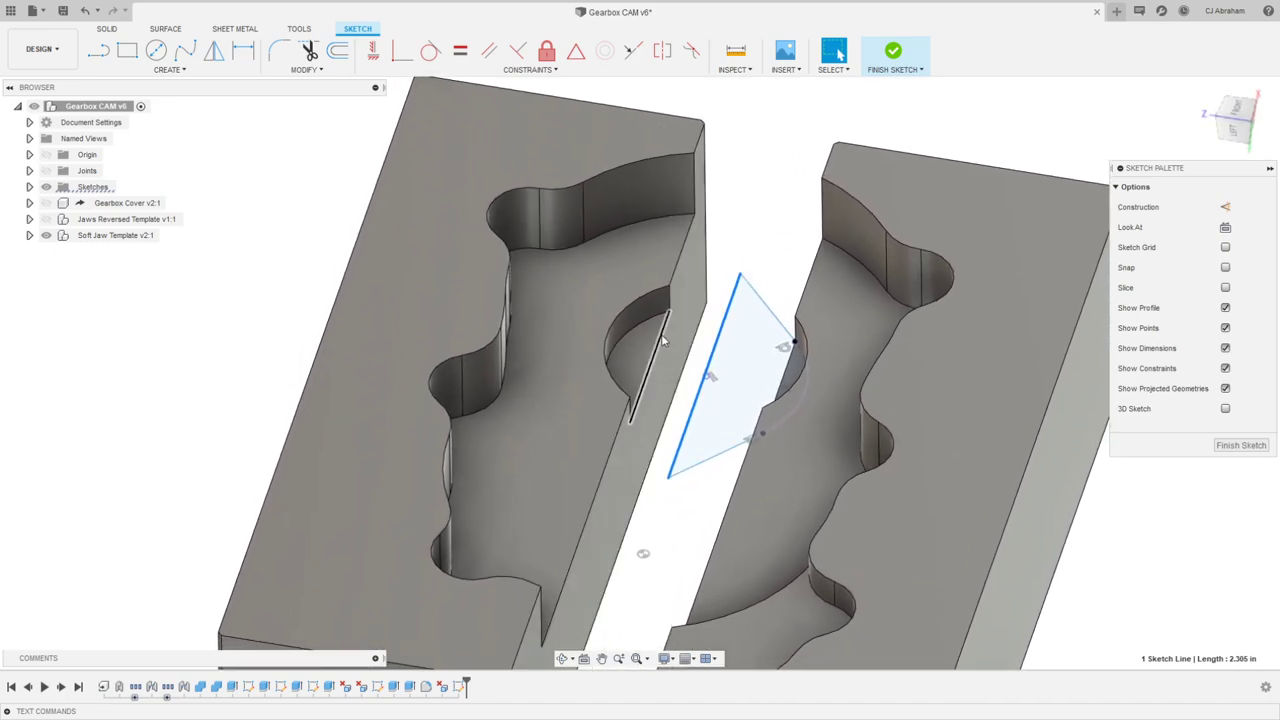
pyautogui.click(700, 328)
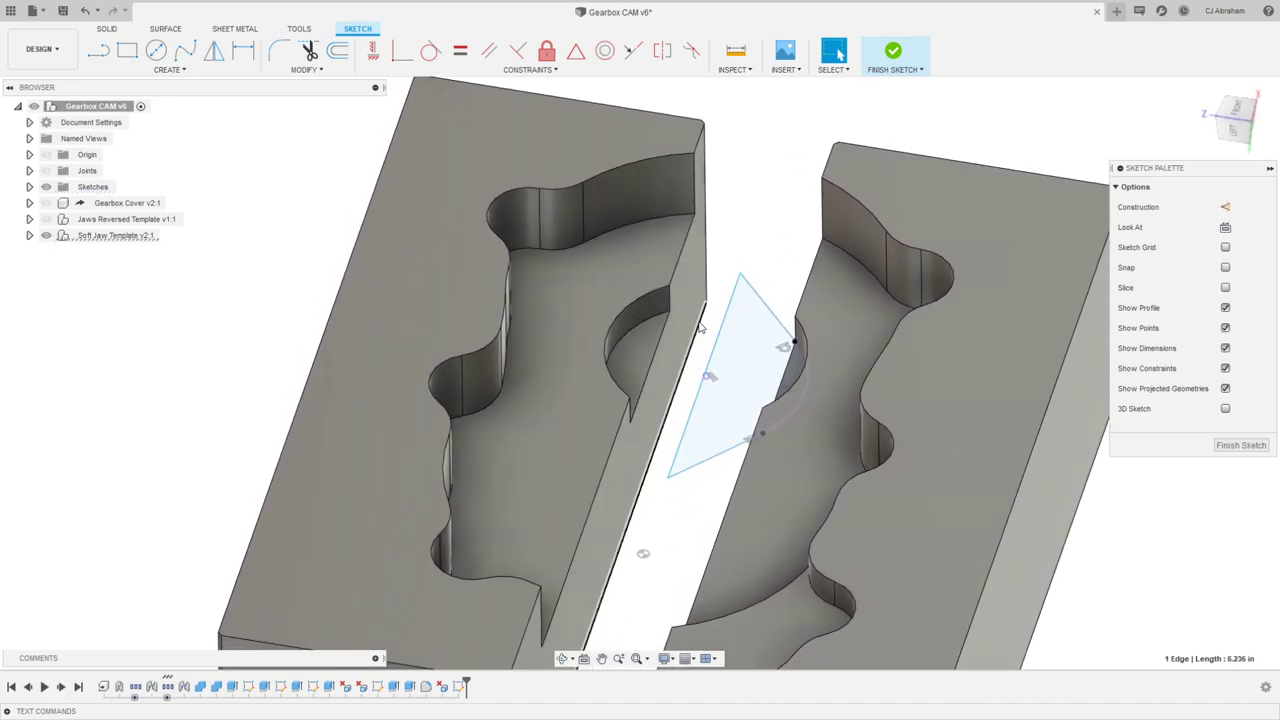
pyautogui.press('p')
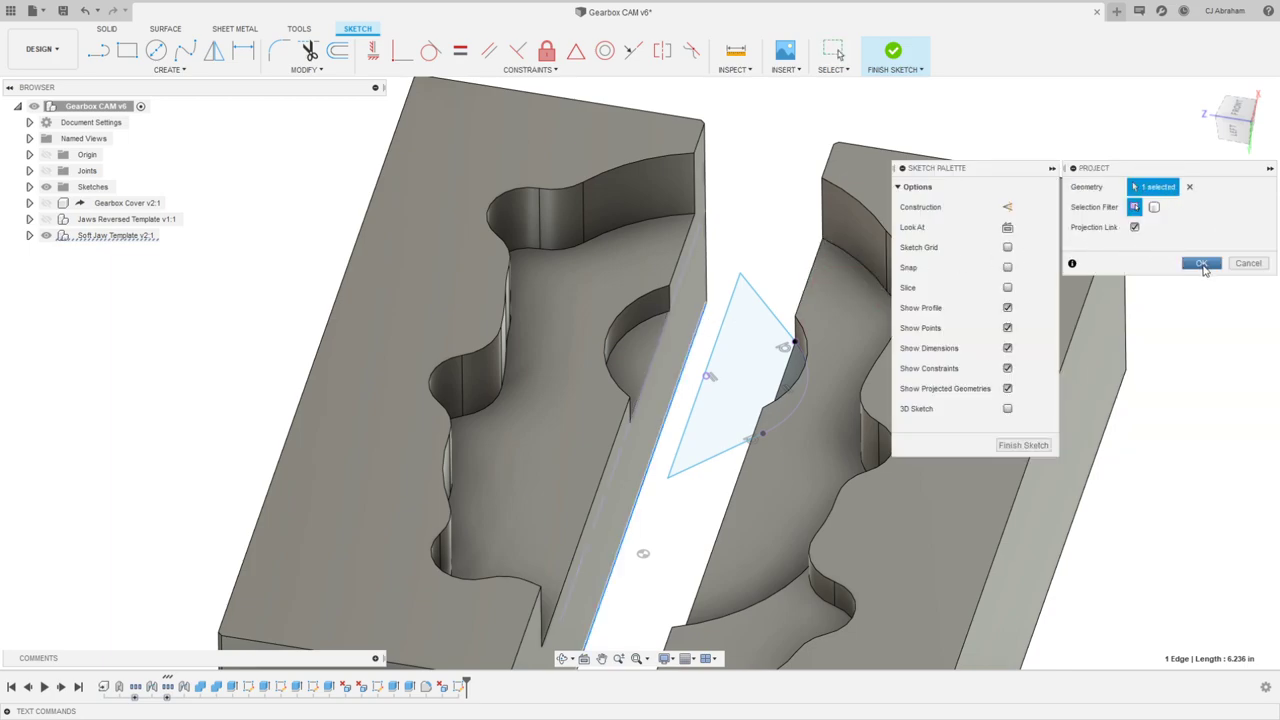
pyautogui.click(1201, 264)
# Step: Dimension the profile's long outer line 0.05 in from the projected edge of the opposite jaw
pyautogui.press('d')
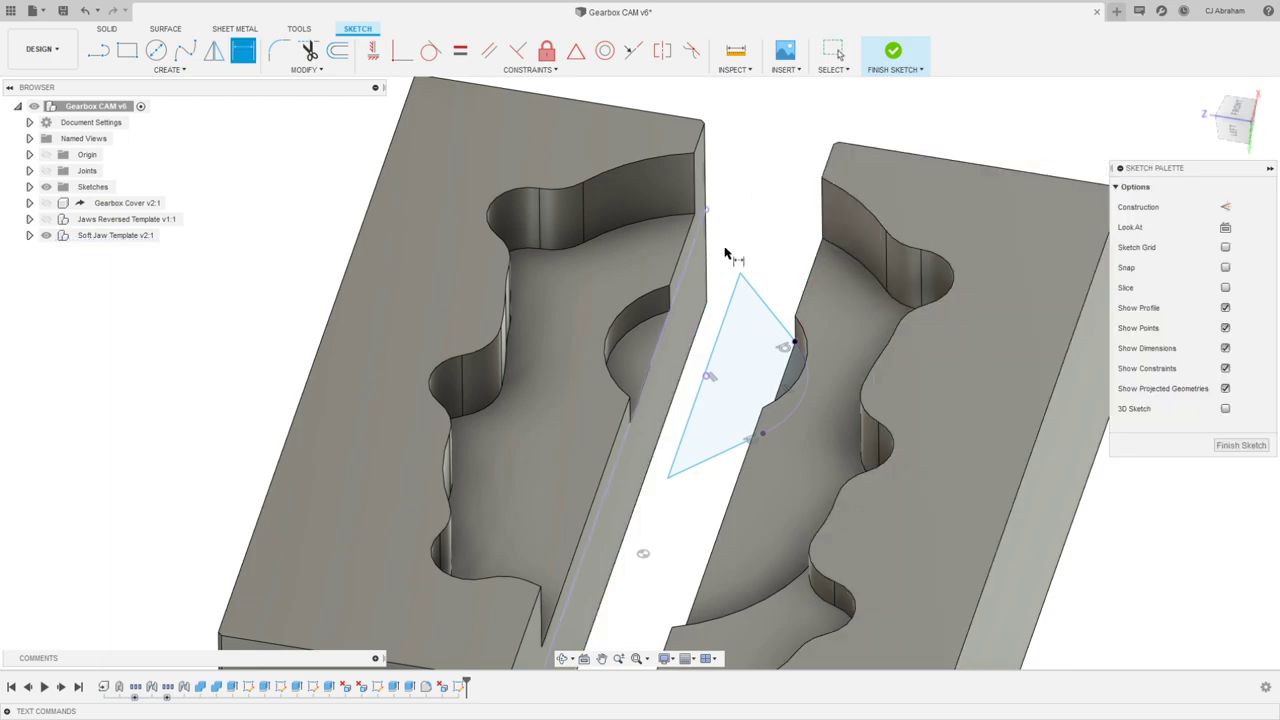
pyautogui.click(695, 256)
pyautogui.click(737, 288)
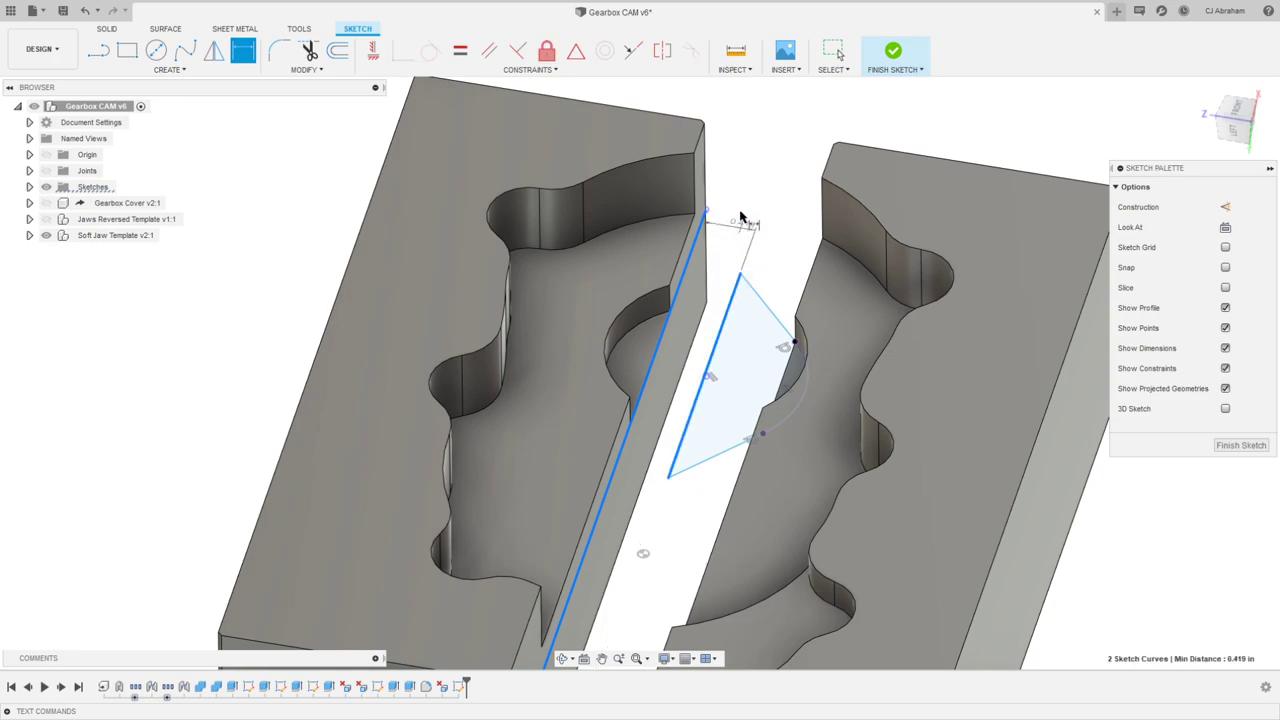
pyautogui.click(750, 178)
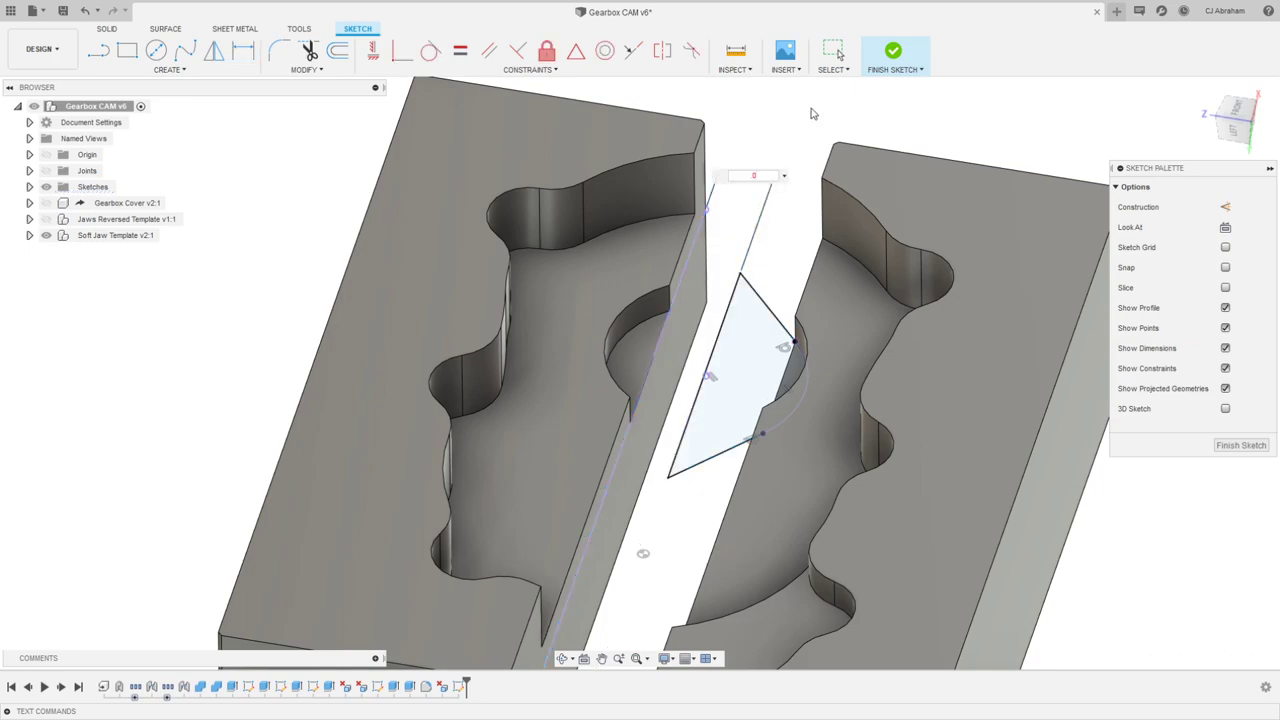
pyautogui.write('.05')
pyautogui.press('Return')
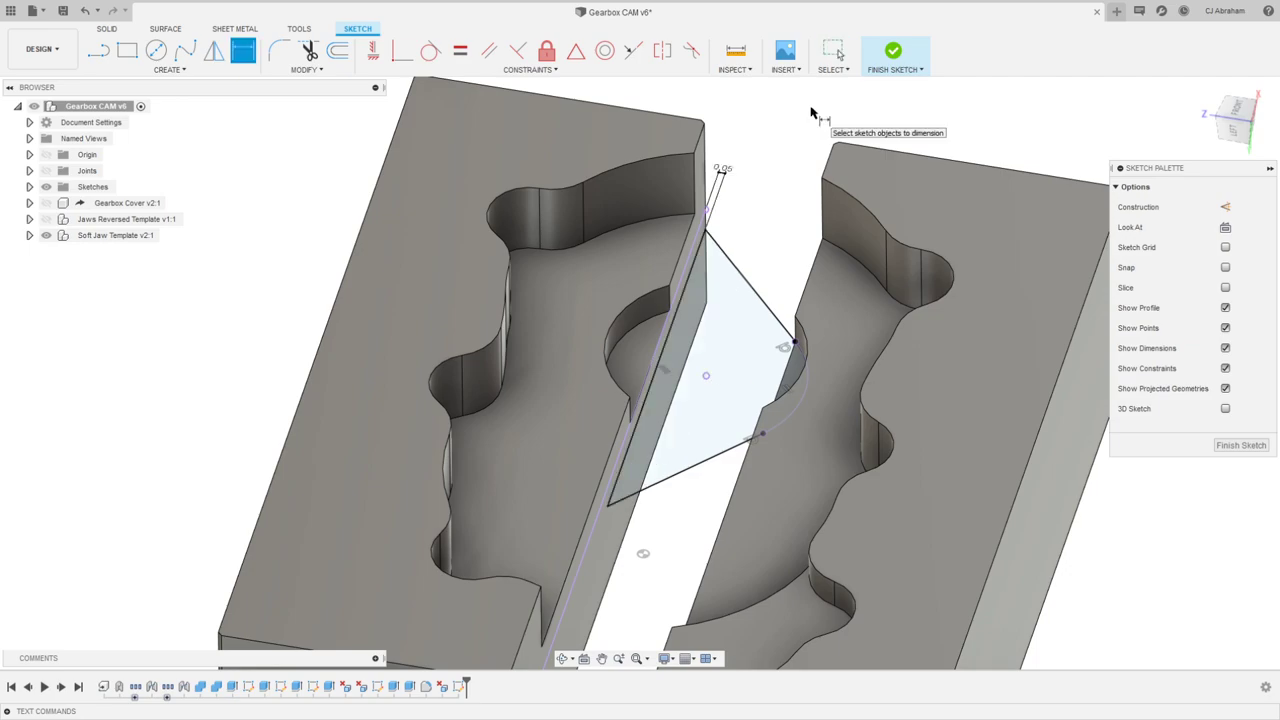
# Step: Finish the sketch and return to the Manufacture workspace
pyautogui.moveTo(812, 115)
pyautogui.keyDown('shift'); pyautogui.mouseDown(button='middle')
pyautogui.moveTo(812, 258)
pyautogui.moveTo(842, 268)
pyautogui.mouseUp(button='middle'); pyautogui.keyUp('shift')
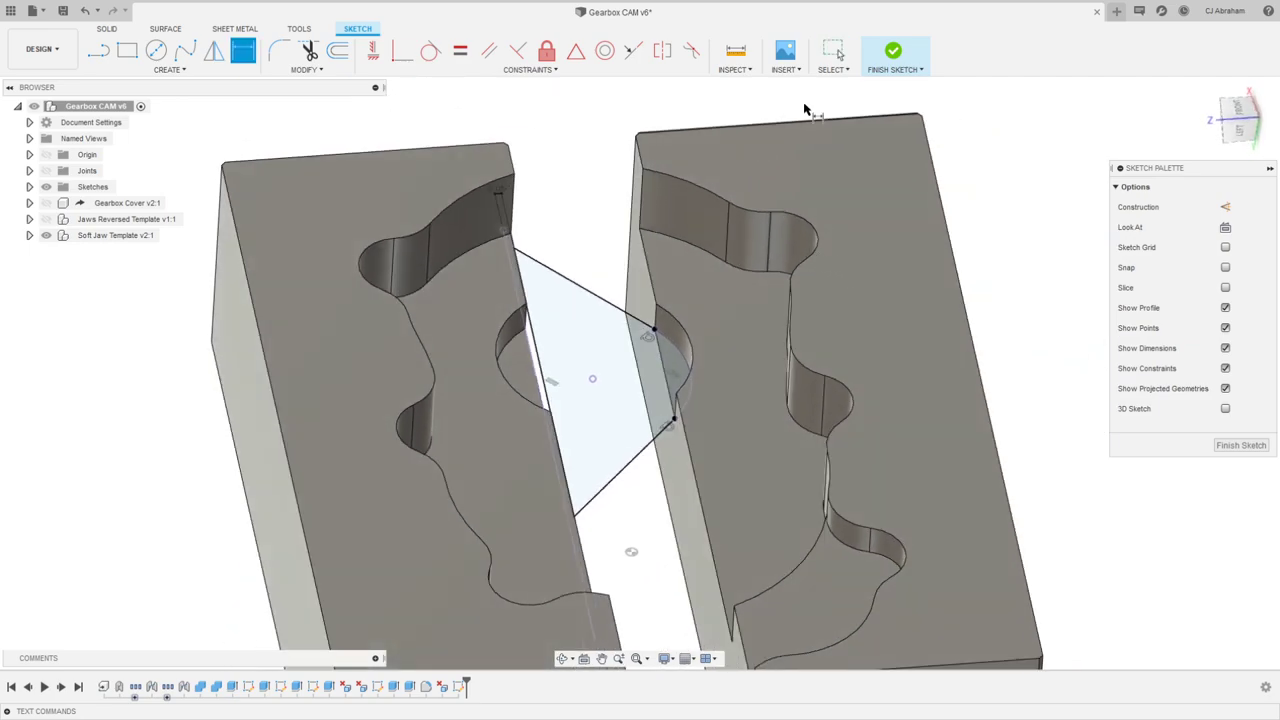
pyautogui.click(893, 52)
pyautogui.keyDown('shift'); pyautogui.moveTo(512, 293); pyautogui.dragTo(474, 263, button='middle'); pyautogui.keyUp('shift')
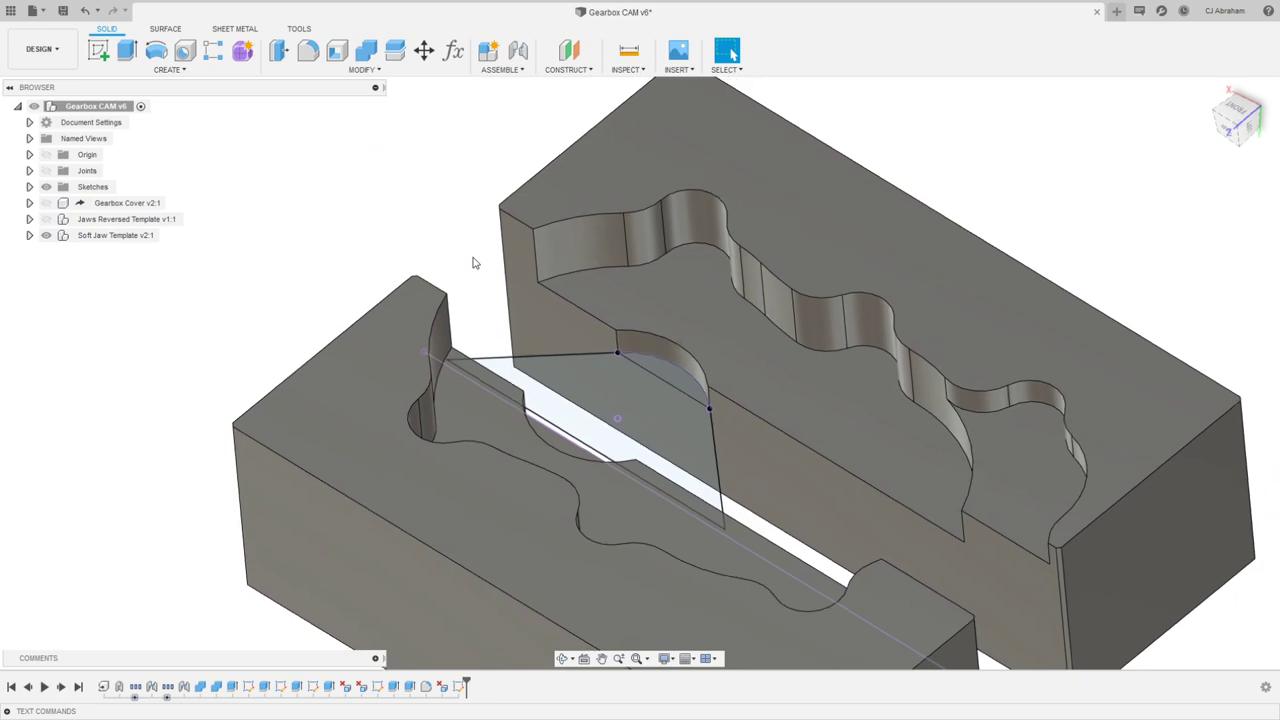
pyautogui.click(40, 48)
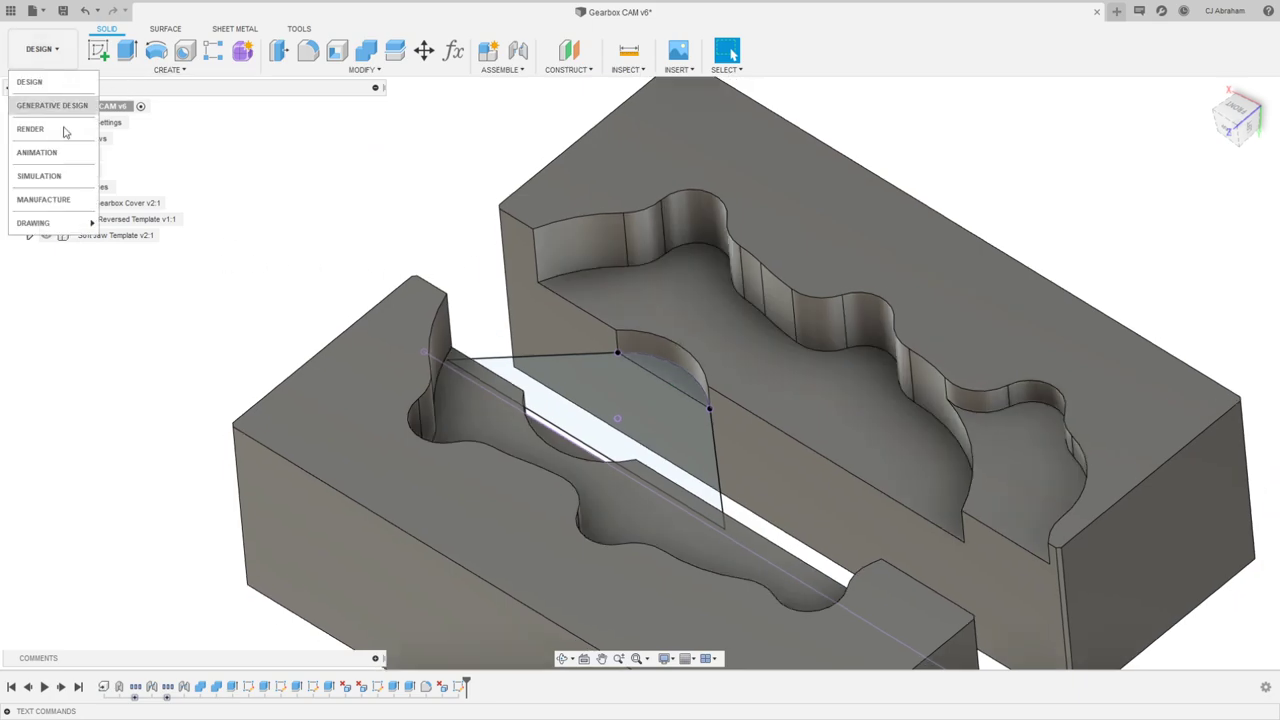
pyautogui.click(52, 197)
pyautogui.click(176, 445)
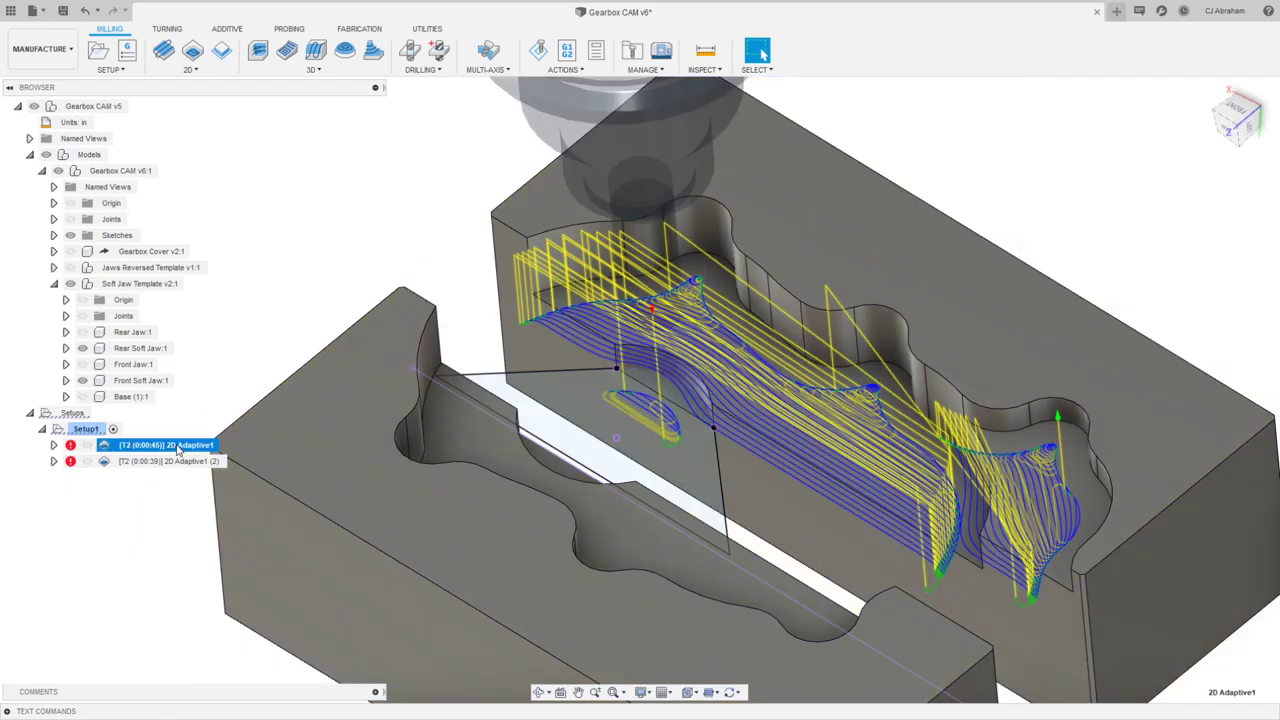
pyautogui.rightClick(178, 445)
pyautogui.click(200, 1)
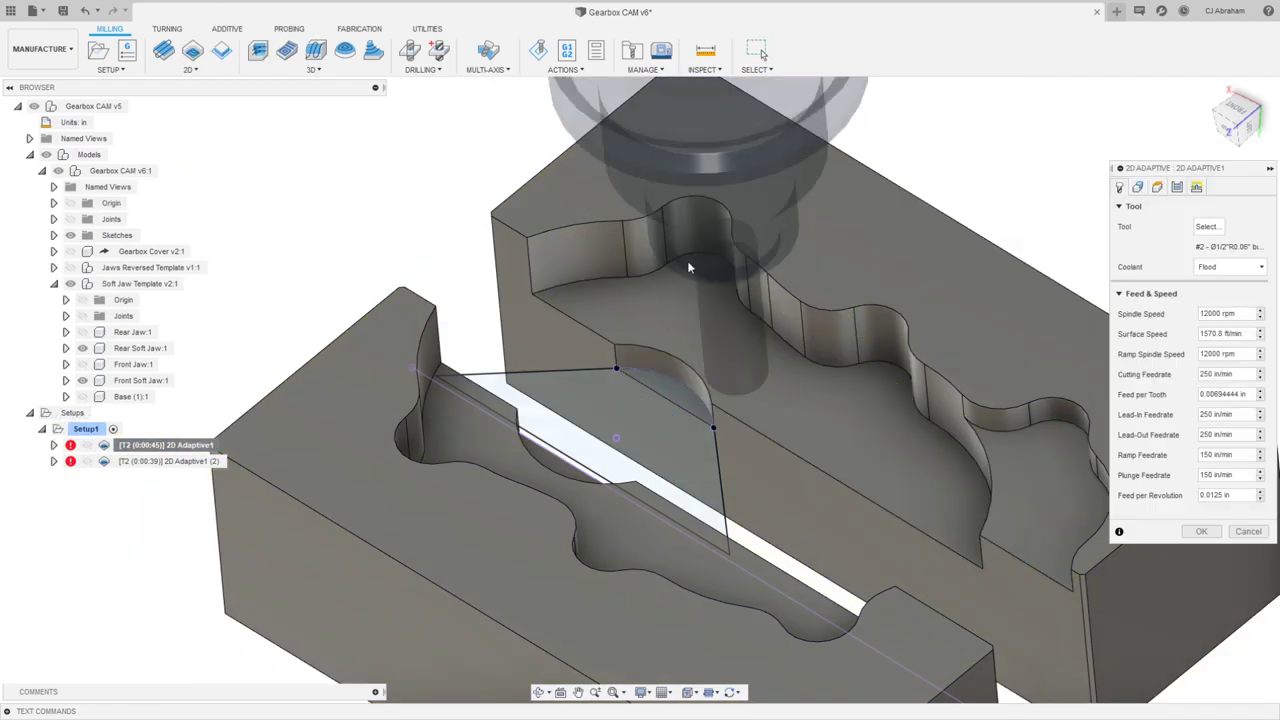
pyautogui.click(1248, 531)
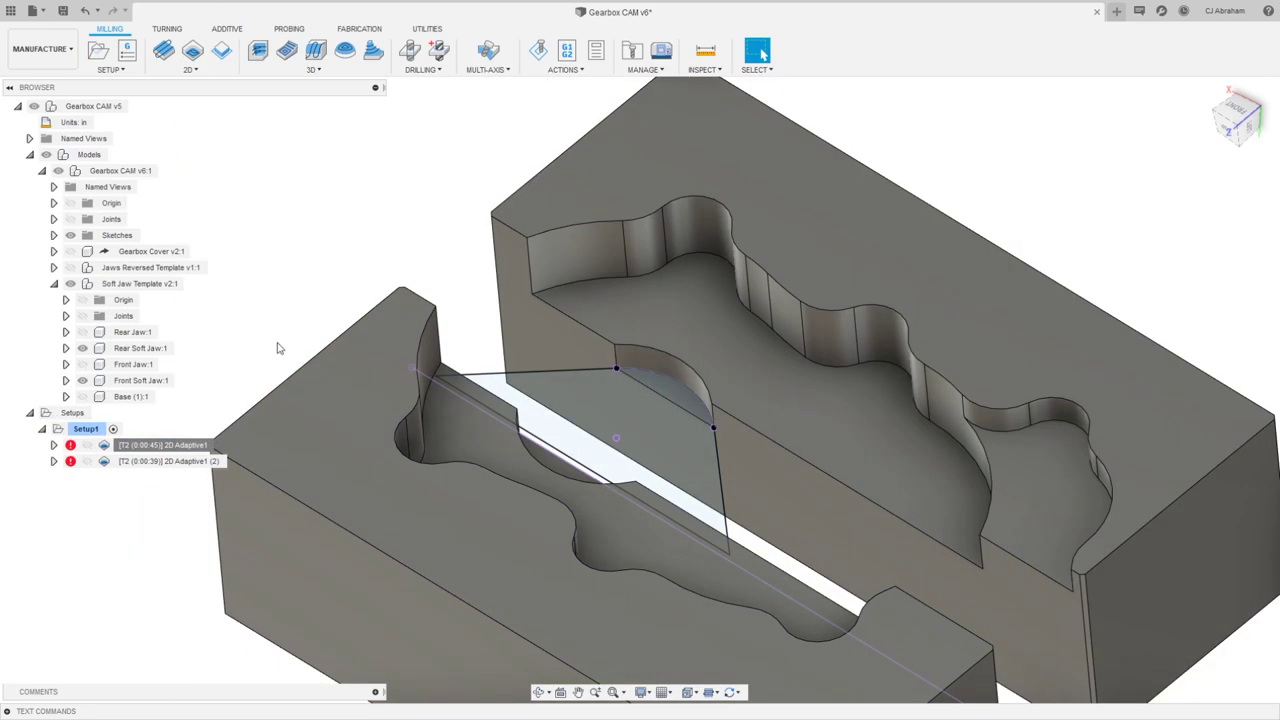
# Step: Duplicate the first 2D Adaptive operation and select the sketched closed profile around the curved recess as the copy's pocket
pyautogui.click(183, 446)
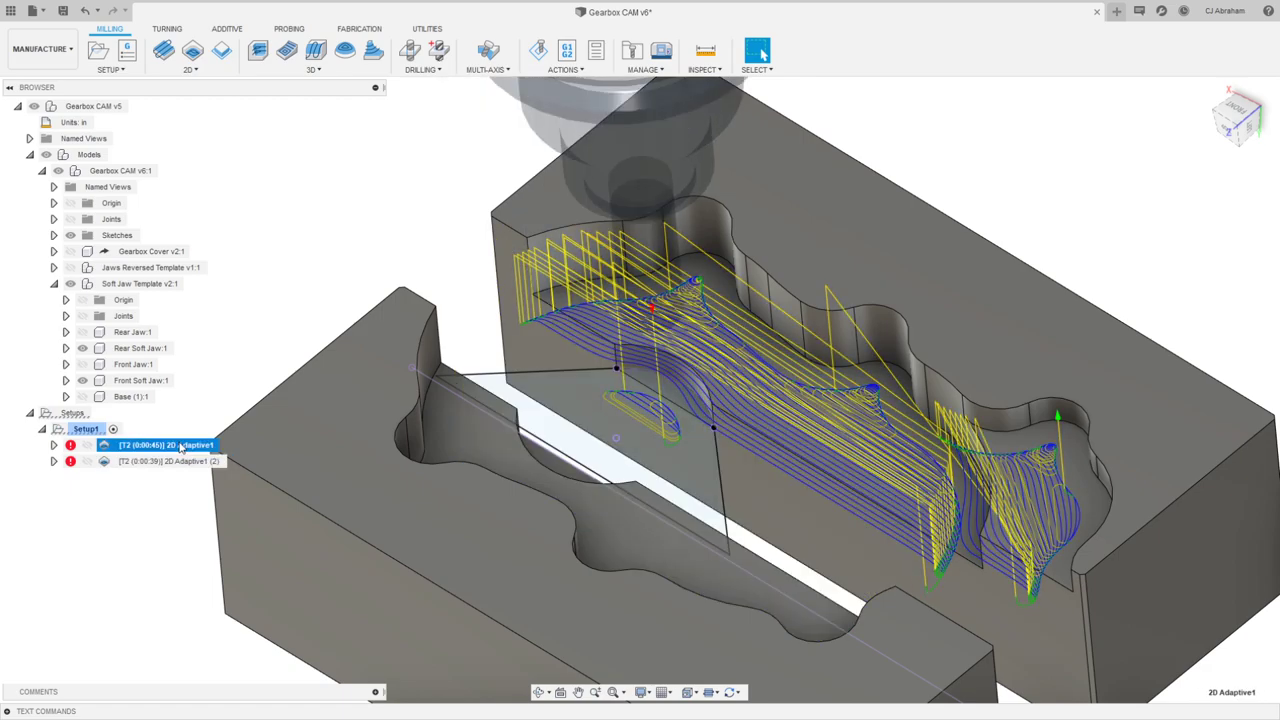
pyautogui.click(192, 462)
pyautogui.rightClick(192, 462)
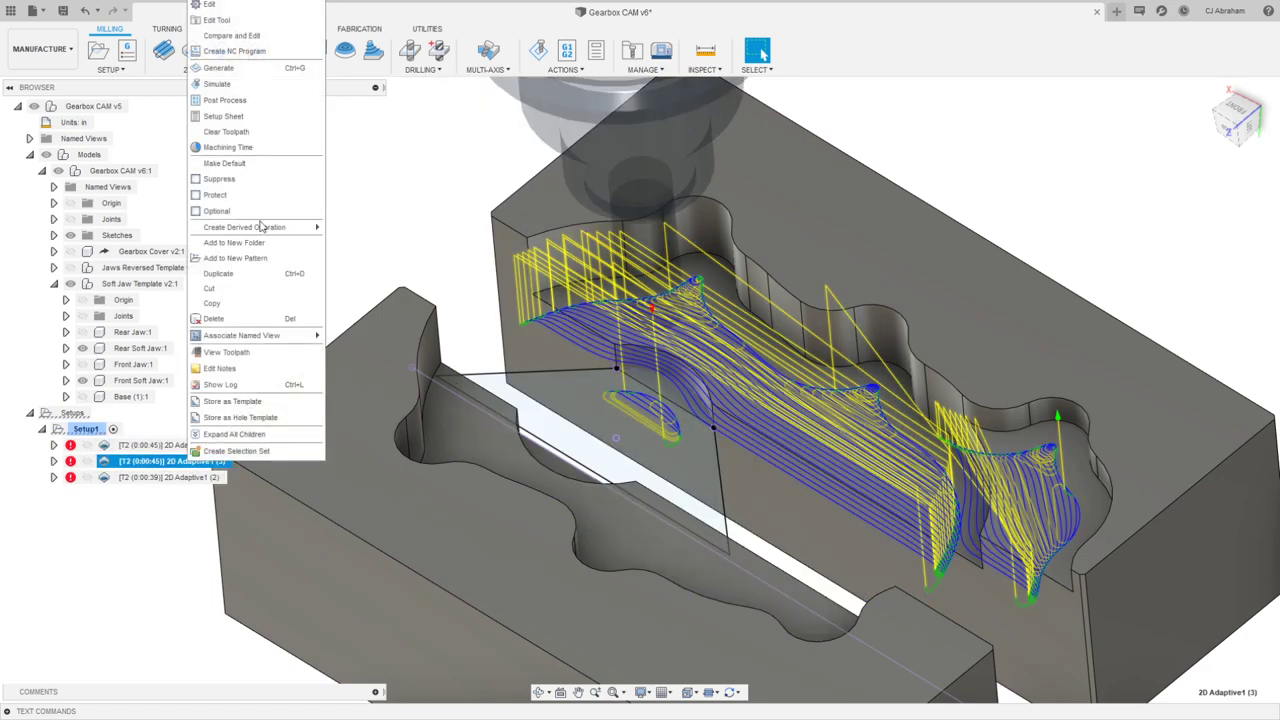
pyautogui.click(215, 8)
pyautogui.click(1135, 188)
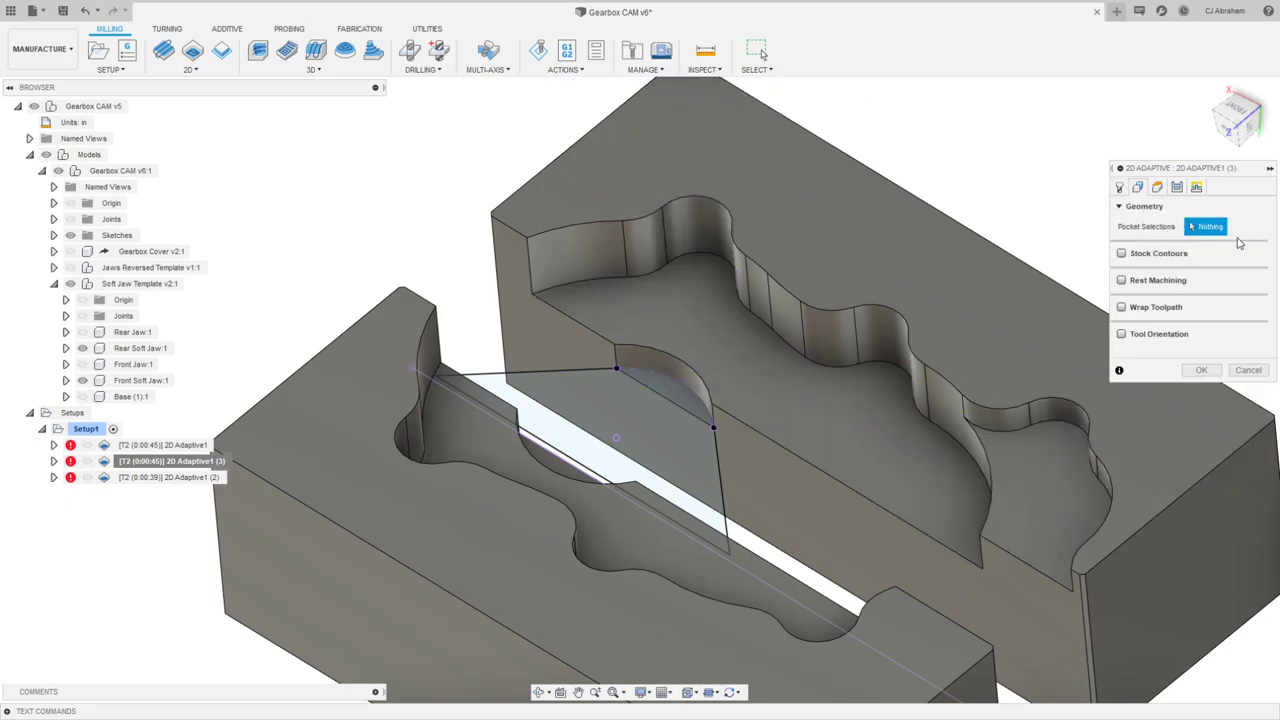
pyautogui.click(557, 370)
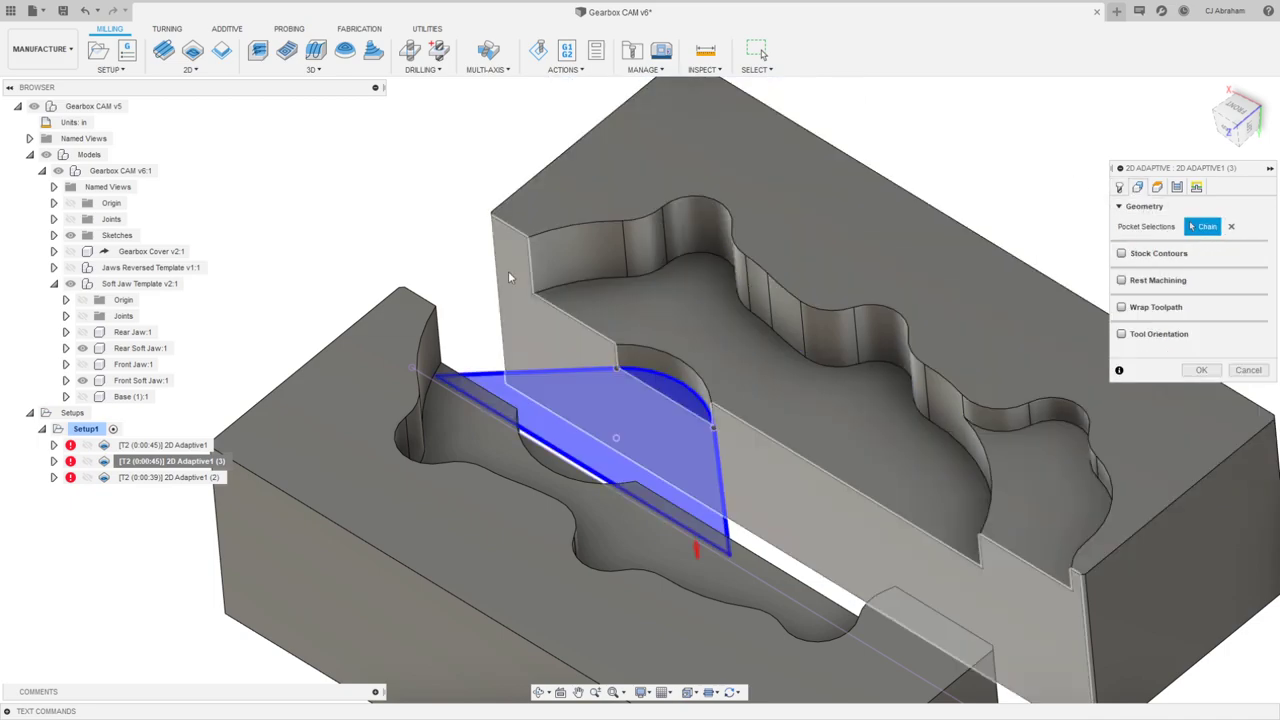
pyautogui.keyDown('shift'); pyautogui.moveTo(439, 175); pyautogui.dragTo(488, 163, button='middle'); pyautogui.keyUp('shift')
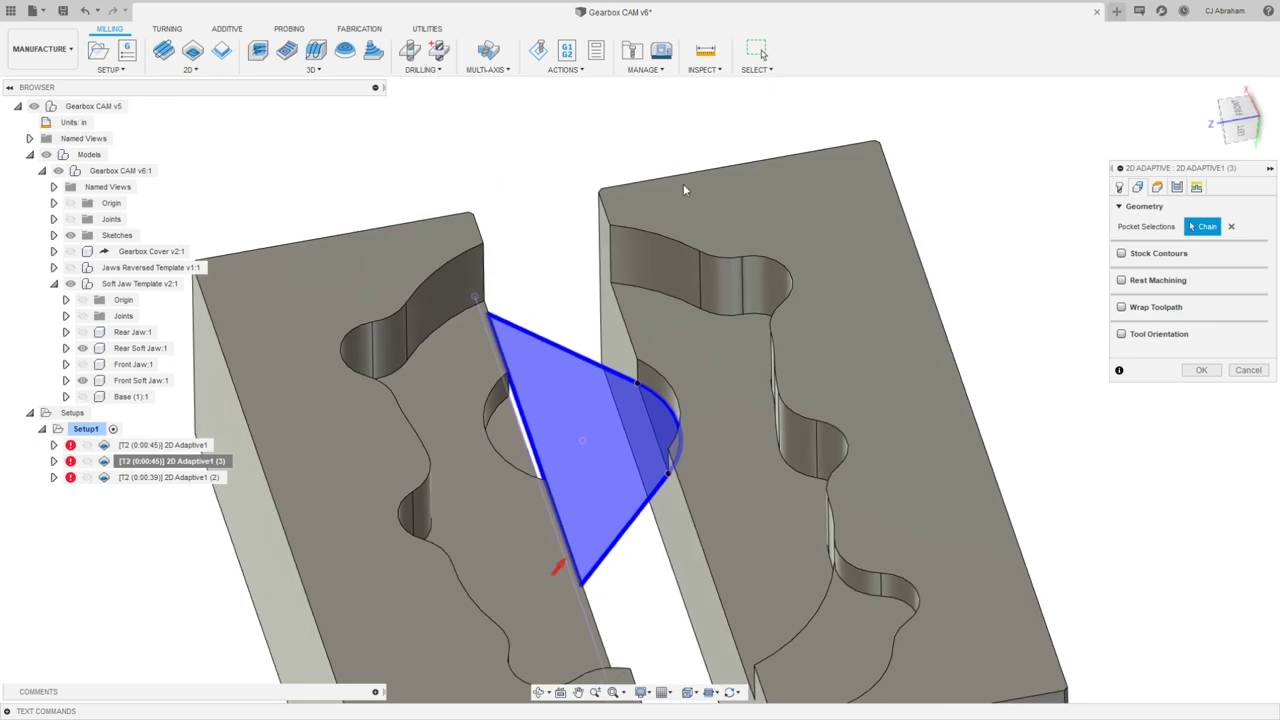
pyautogui.click(1201, 370)
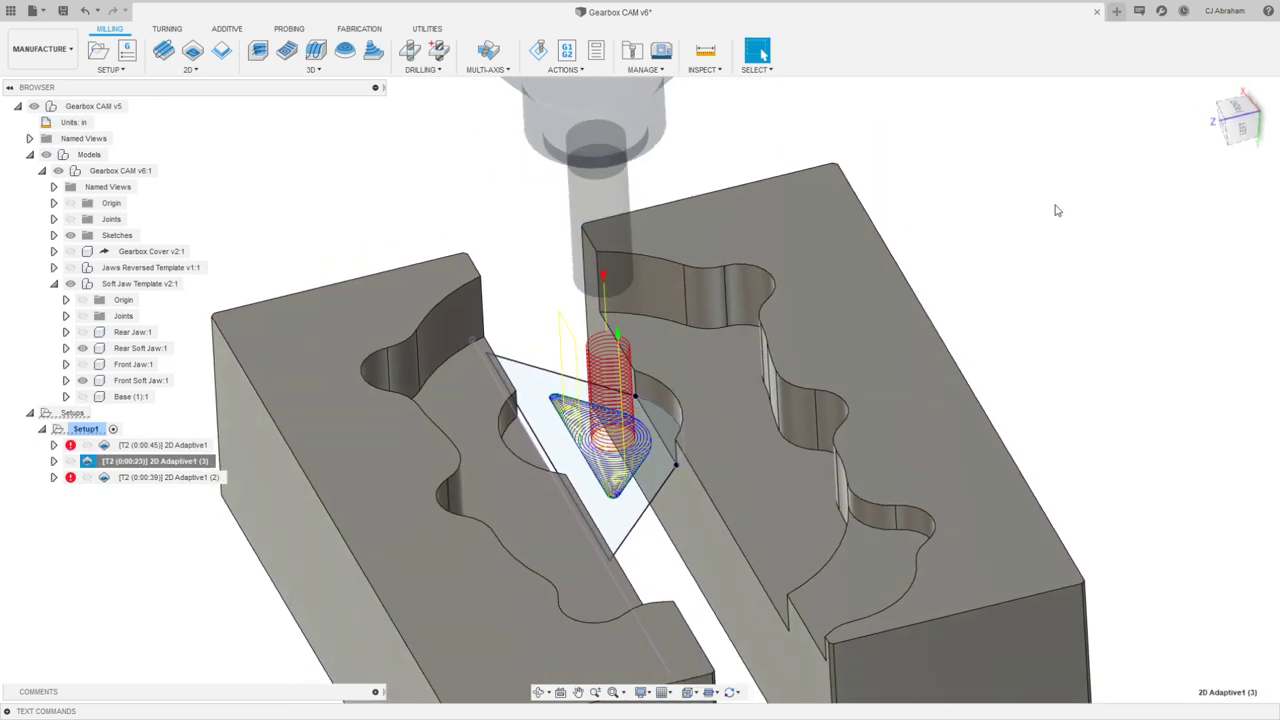
# Step: Enable Stock Contours in the duplicated 2D Adaptive operation and select the small arc-and-chord outline inside the recess as the stock
pyautogui.rightClick(165, 461)
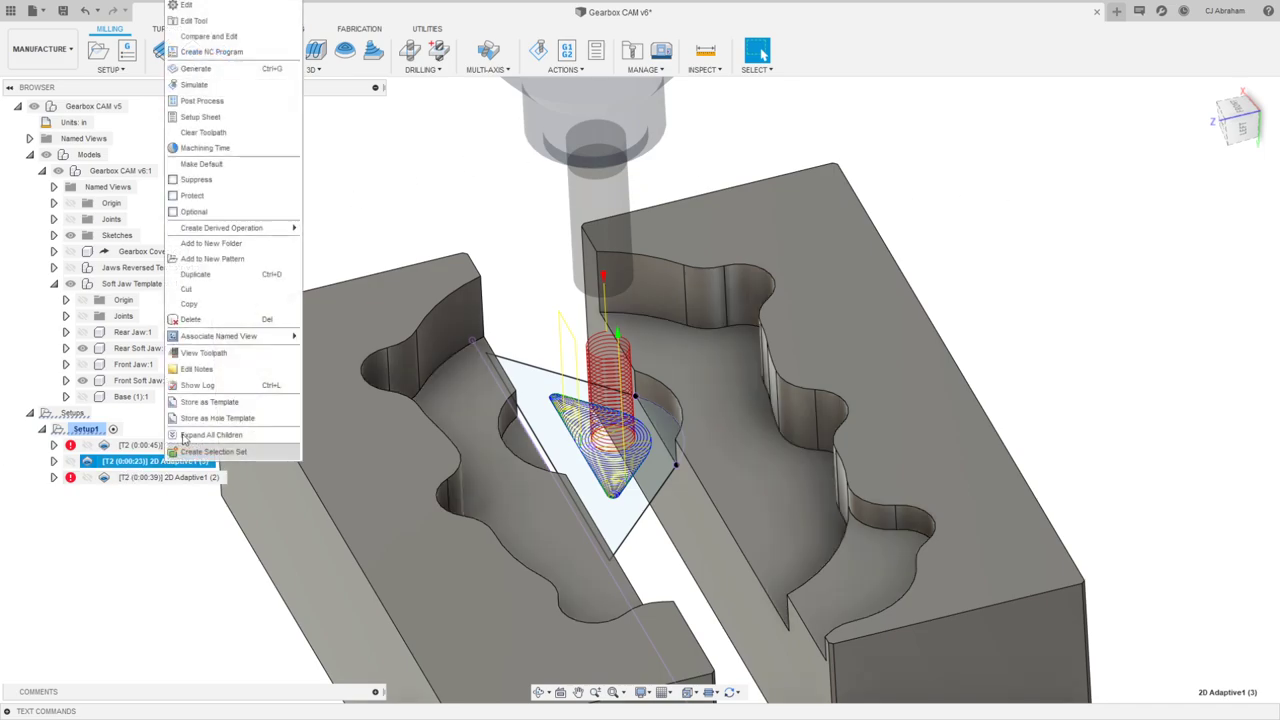
pyautogui.click(201, 9)
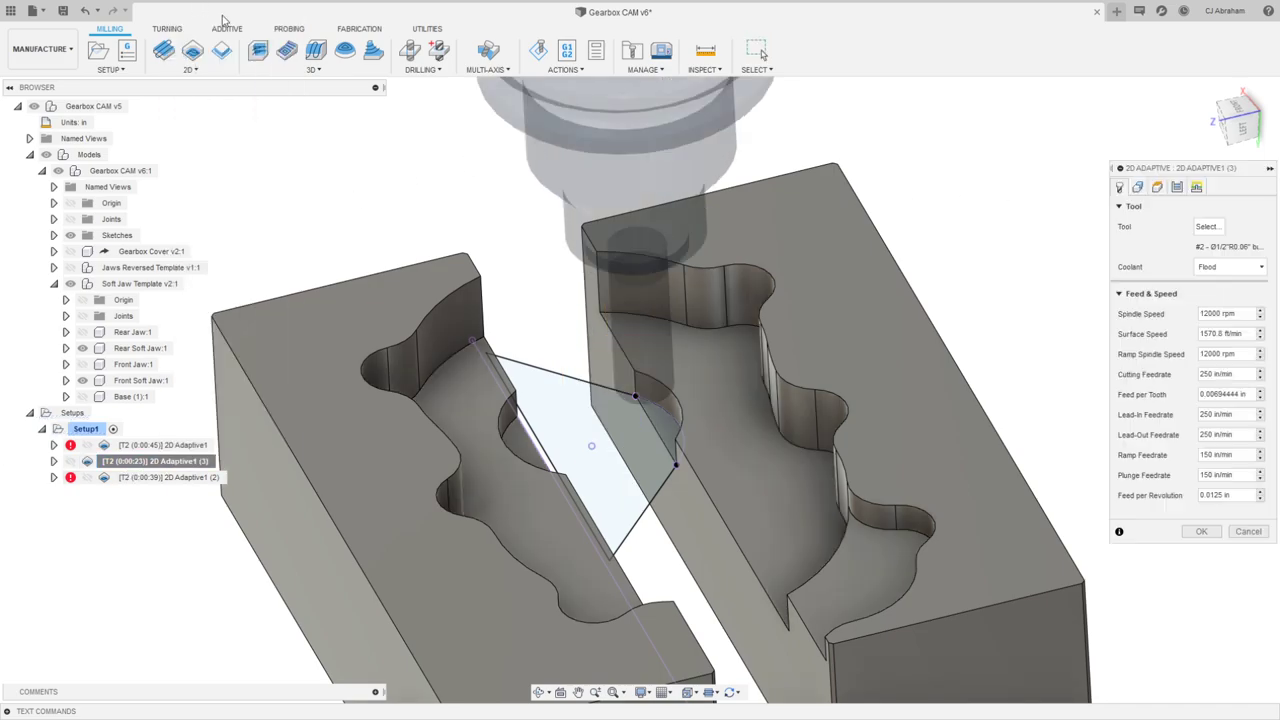
pyautogui.click(1137, 188)
pyautogui.click(1131, 253)
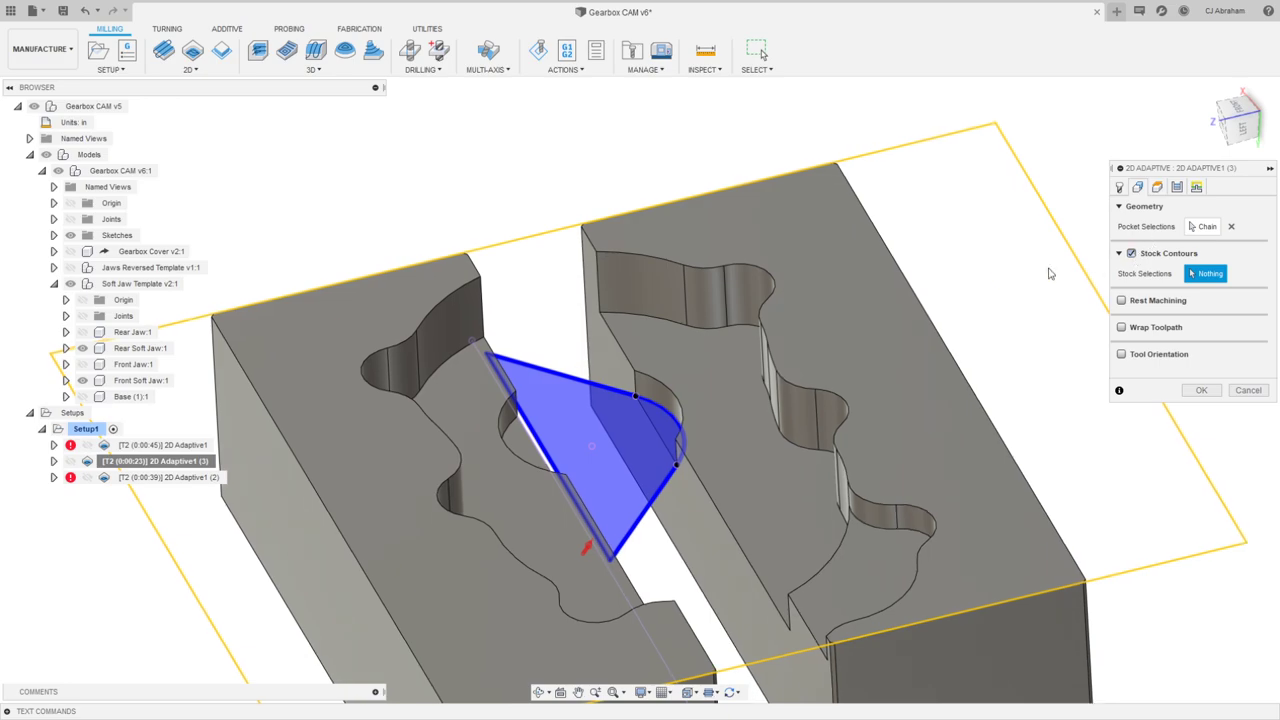
pyautogui.scroll(4, 768, 314)
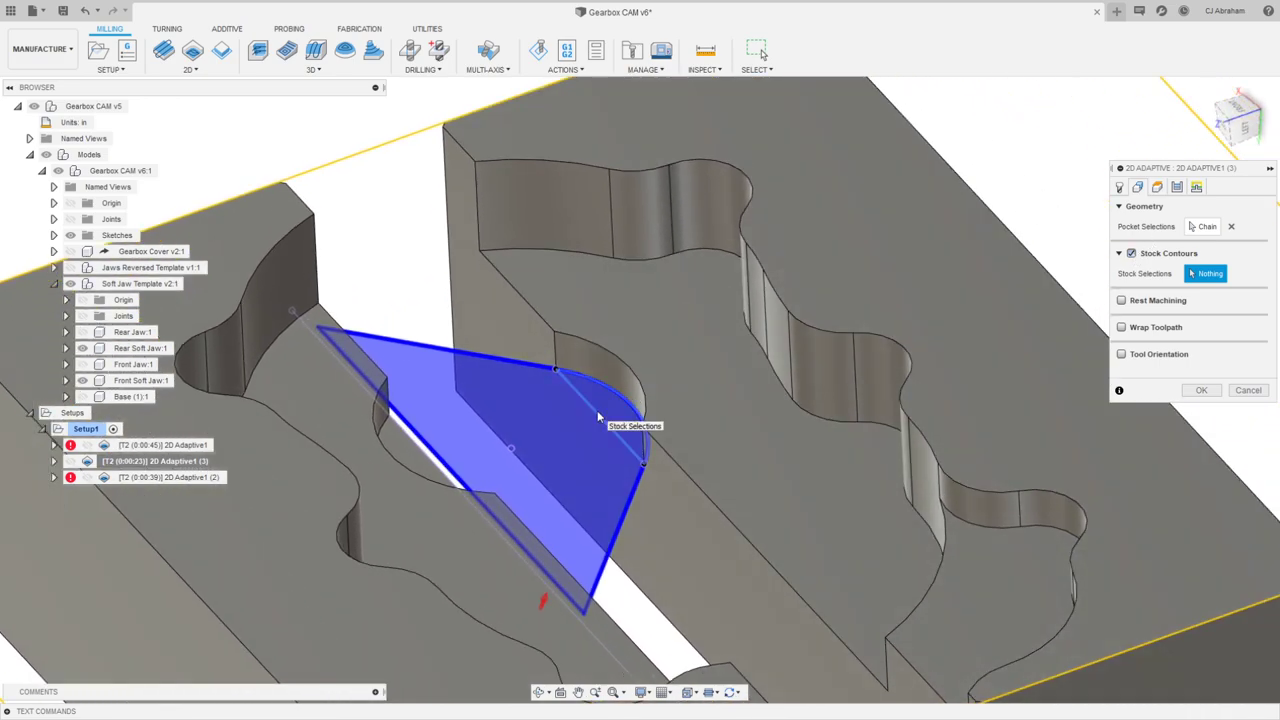
pyautogui.click(598, 418)
pyautogui.scroll(-4, 875, 216)
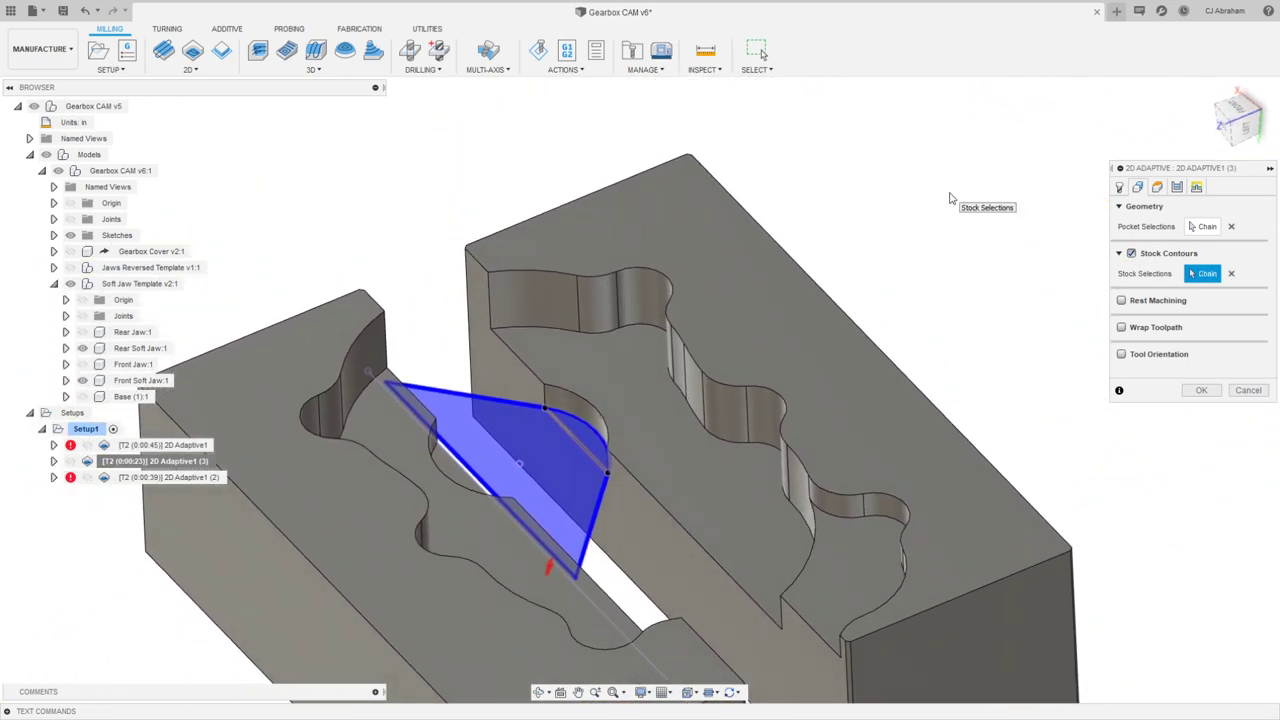
# Step: Clear the duplicated operation's pocket selection, reselect the full sketched profile as the pocket and regenerate the toolpath
pyautogui.click(1231, 228)
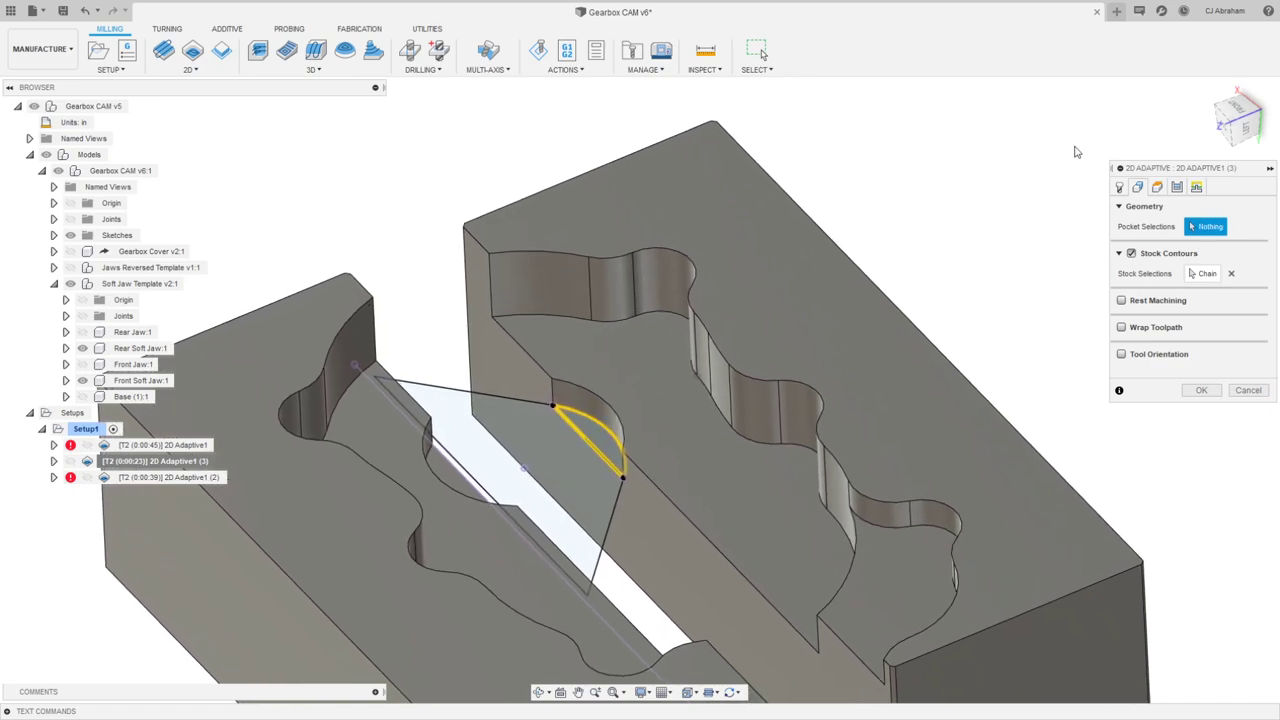
pyautogui.scroll(2, 1076, 152)
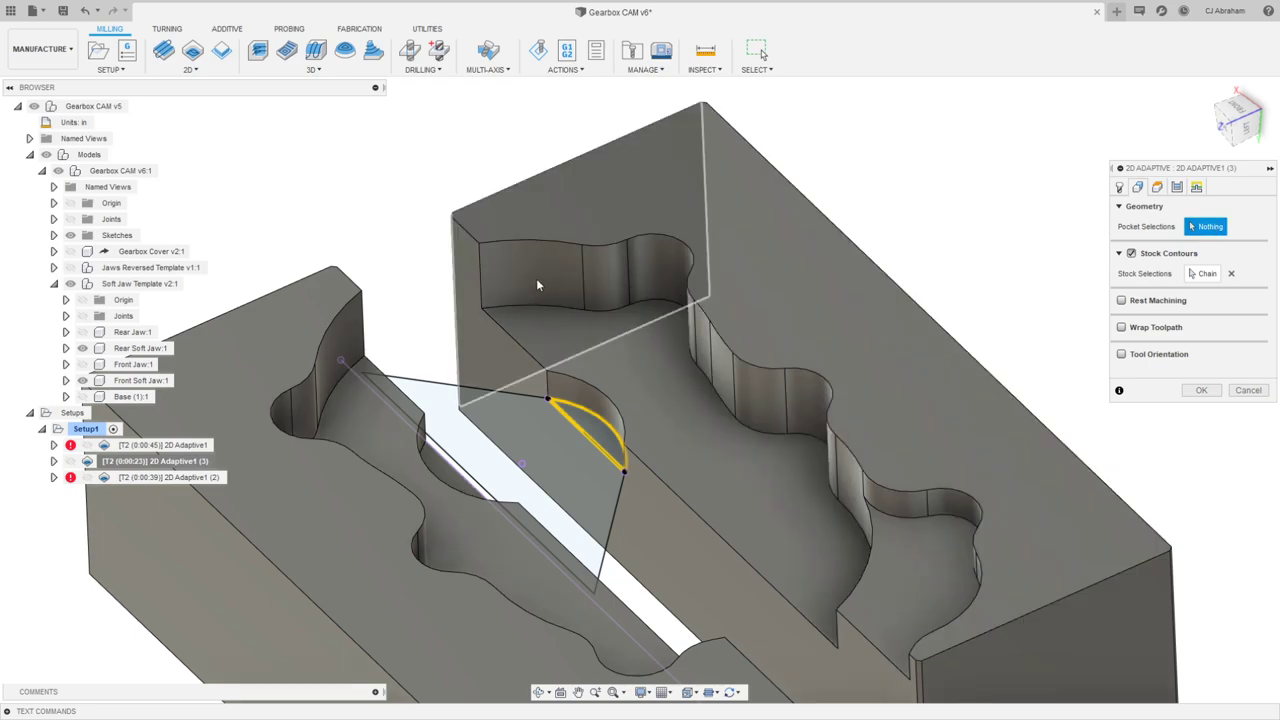
pyautogui.click(450, 387)
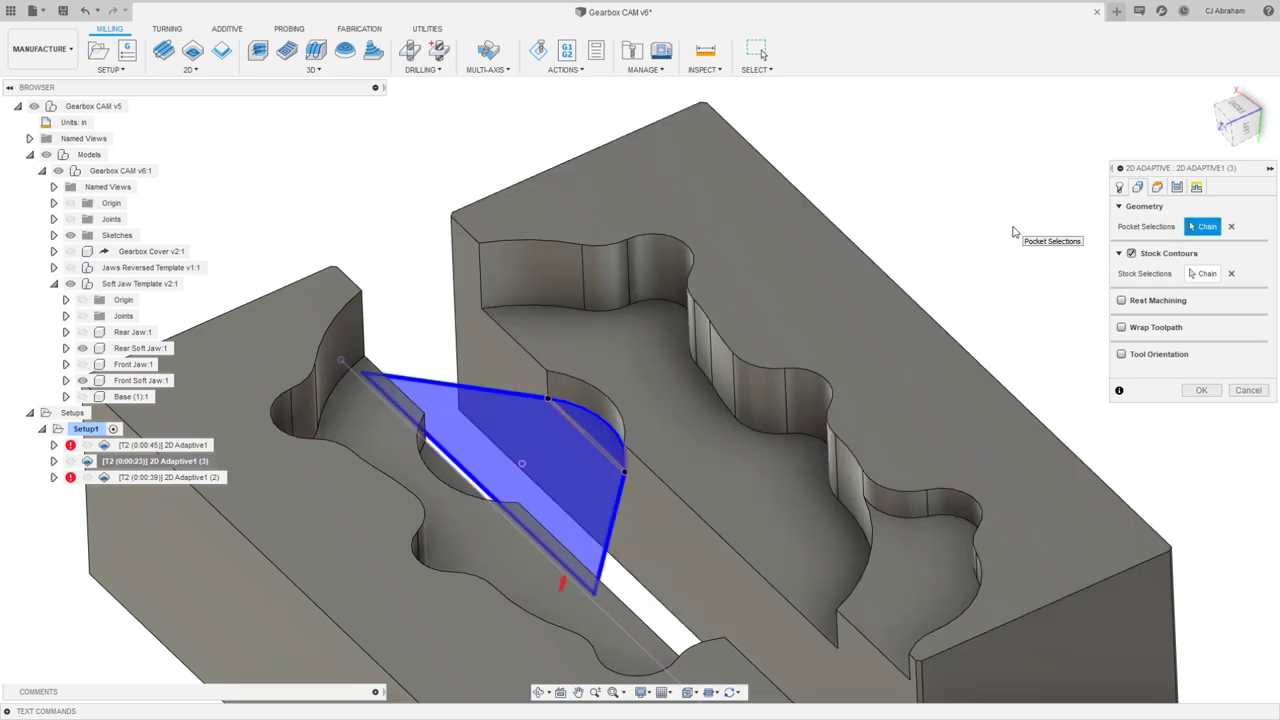
pyautogui.scroll(-1, 1015, 232)
pyautogui.click(1202, 390)
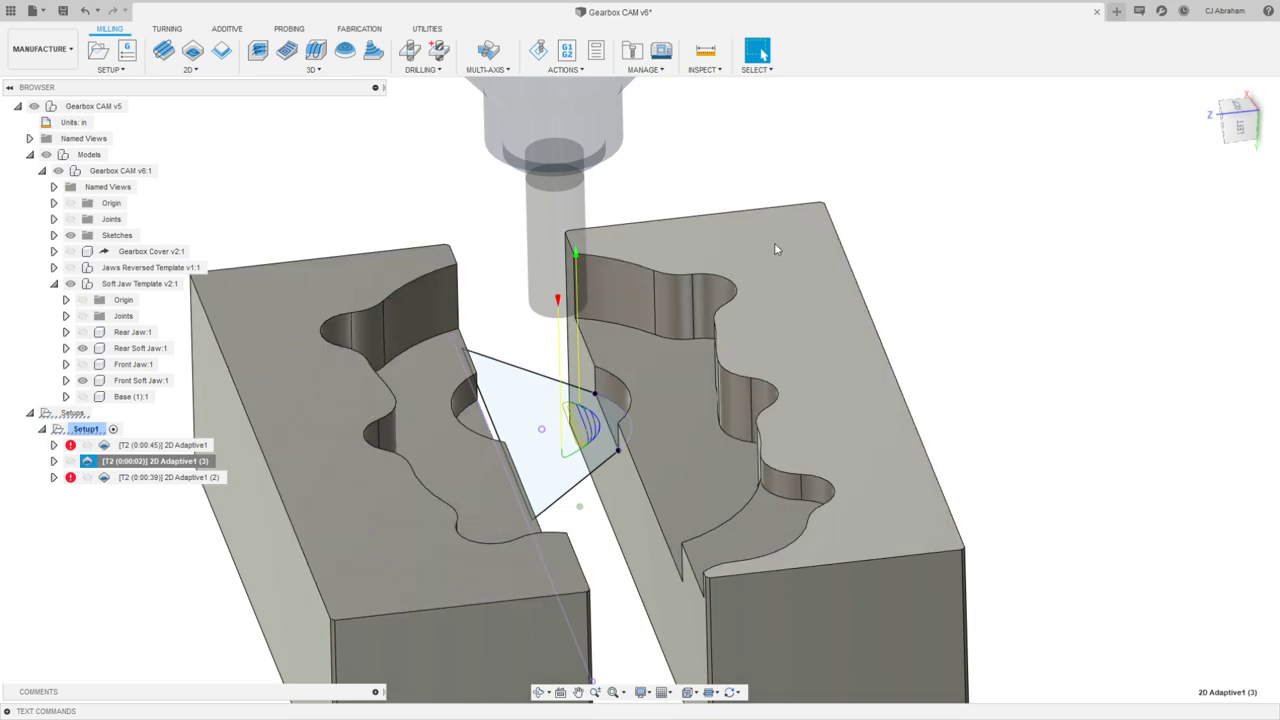
pyautogui.keyDown('shift'); pyautogui.moveTo(777, 246); pyautogui.dragTo(1040, 274, button='middle'); pyautogui.keyUp('shift')
pyautogui.click(934, 193)
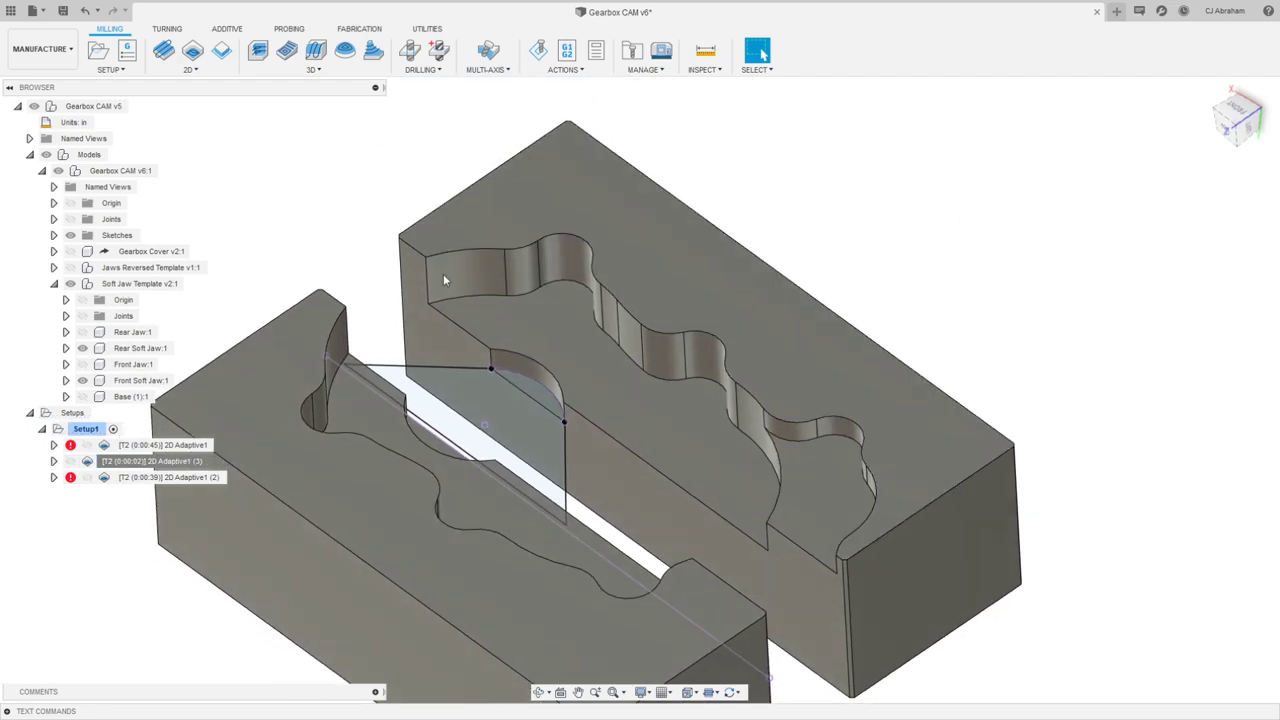
pyautogui.click(576, 345)
pyautogui.keyDown('shift'); pyautogui.moveTo(892, 228); pyautogui.dragTo(928, 214, button='middle'); pyautogui.keyUp('shift')
pyautogui.click(928, 214)
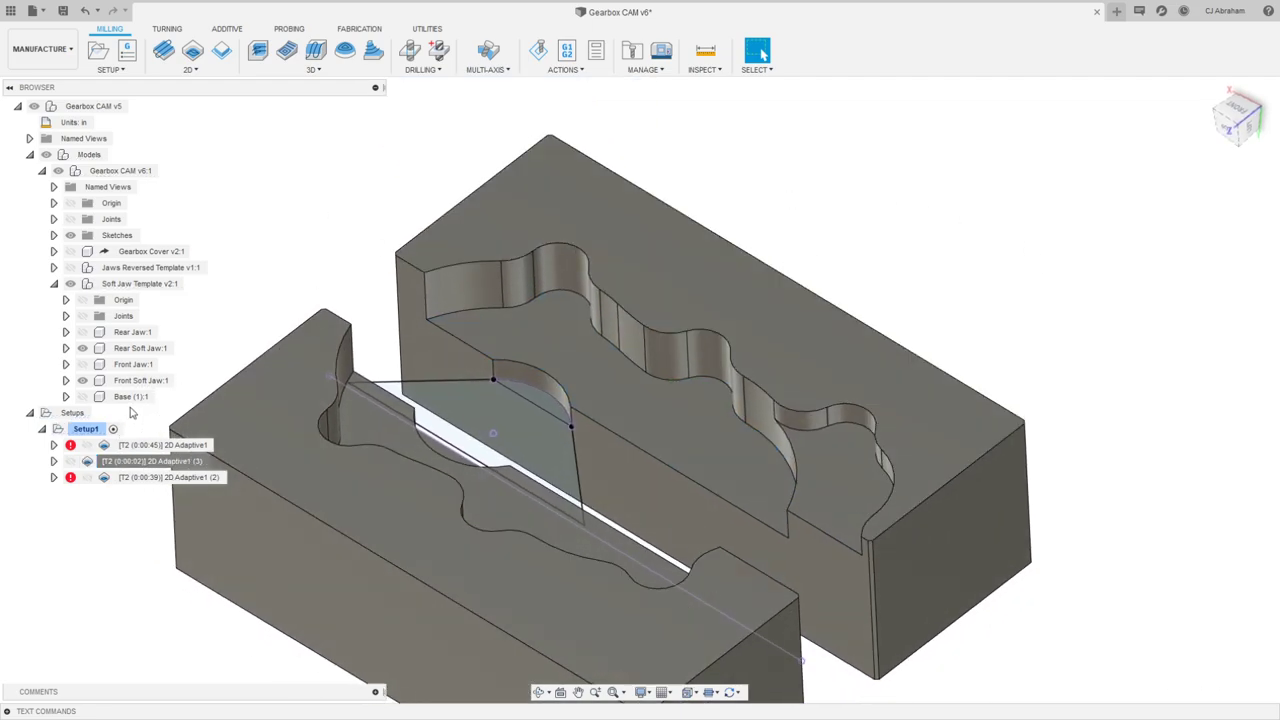
# Step: Hide the existing sketches in the Design workspace and start projecting geometry in a new sketch on the far jaw's main pocket floor
pyautogui.click(48, 50)
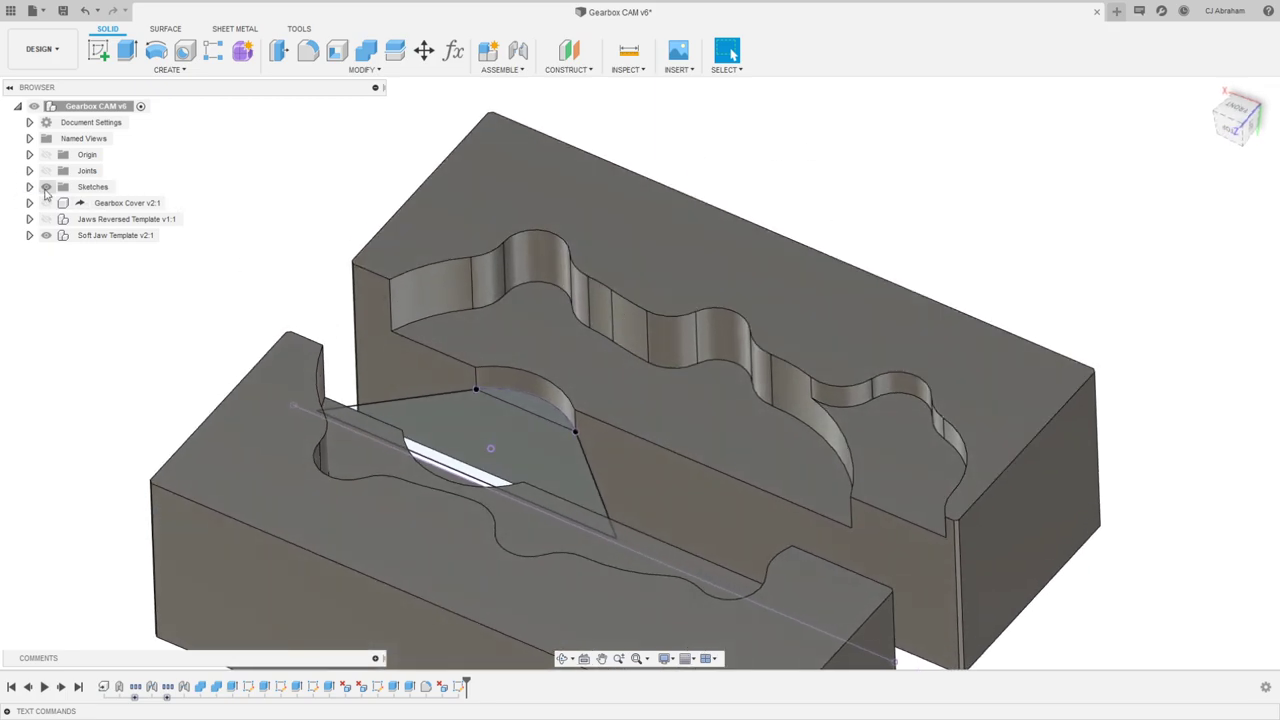
pyautogui.click(45, 187)
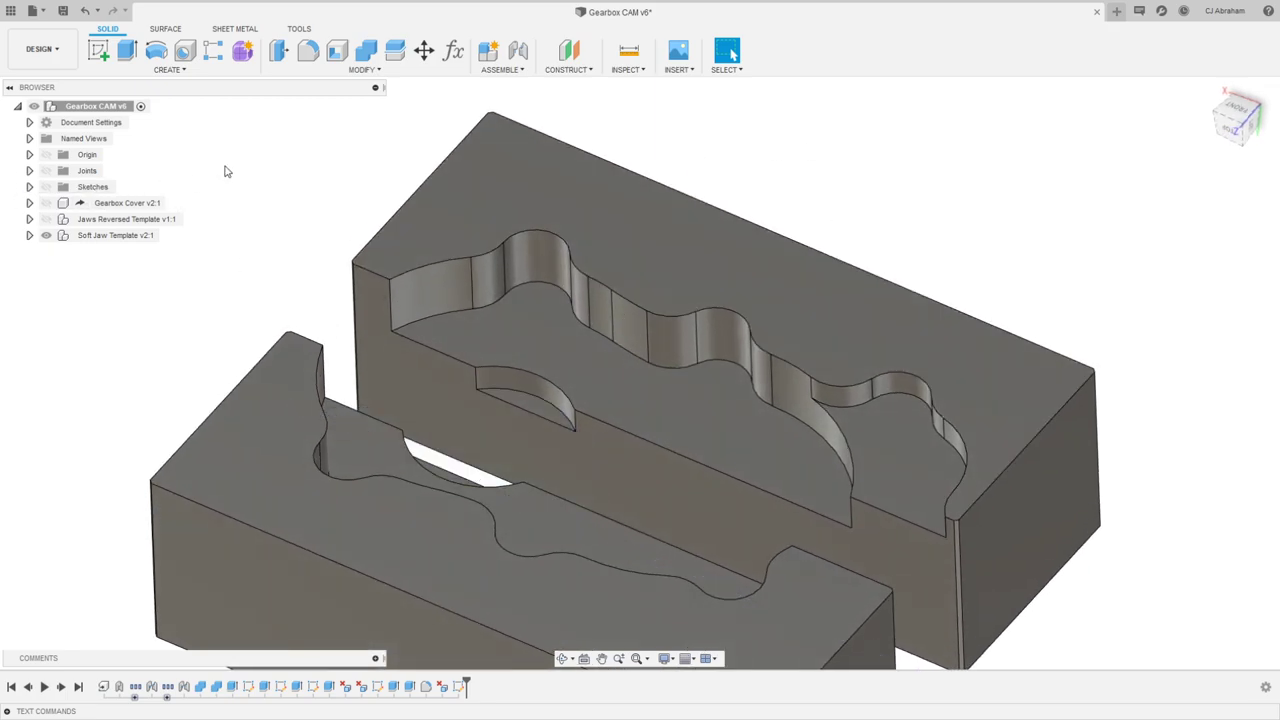
pyautogui.rightClick(699, 414)
pyautogui.click(703, 468)
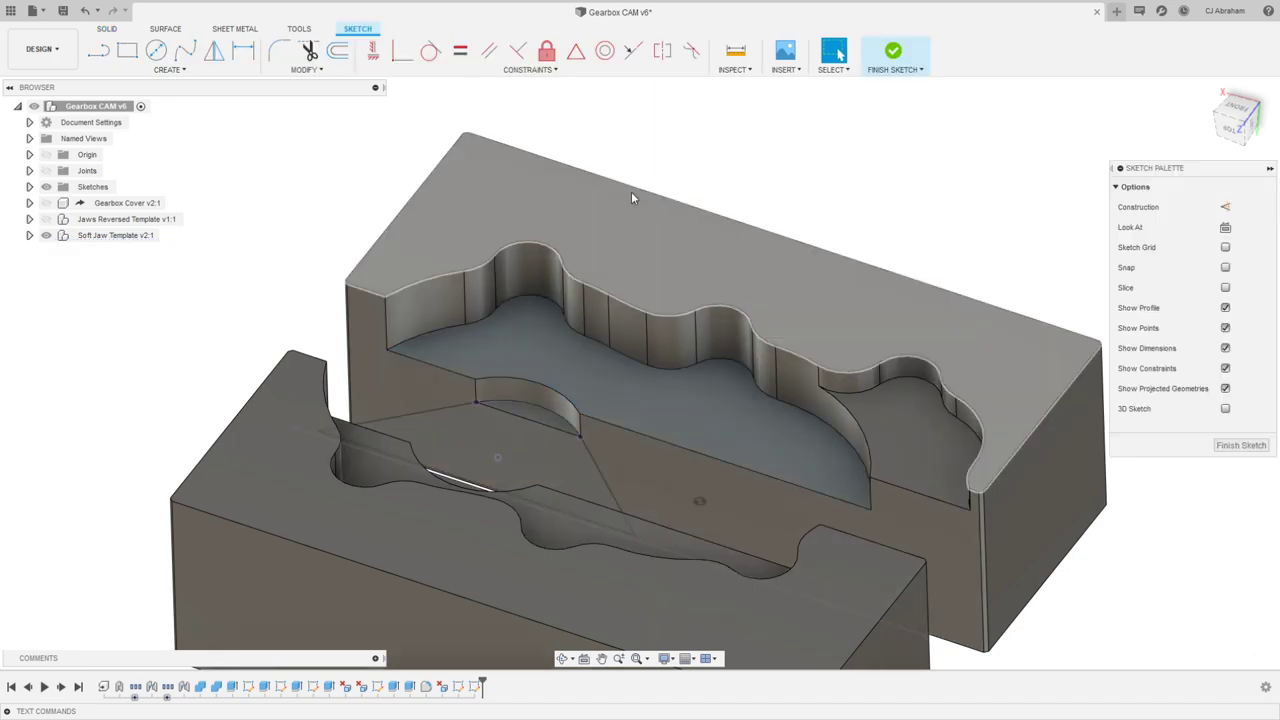
pyautogui.press('p')
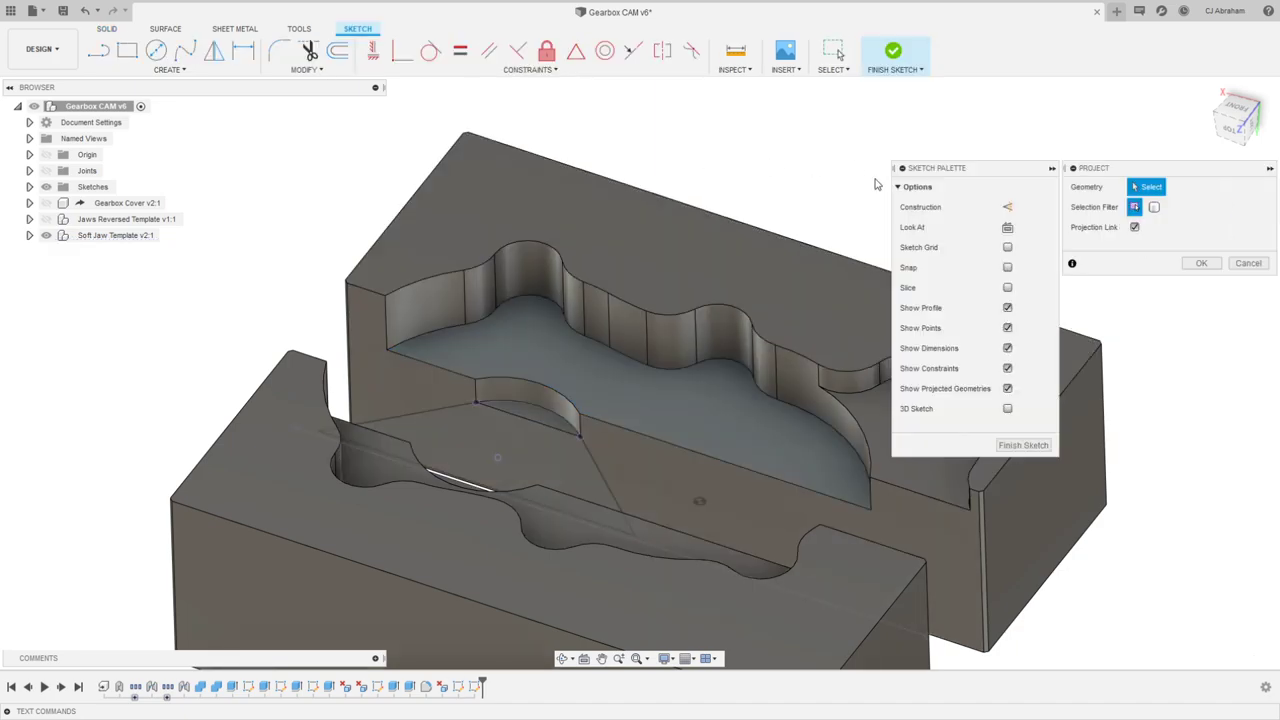
pyautogui.click(843, 438)
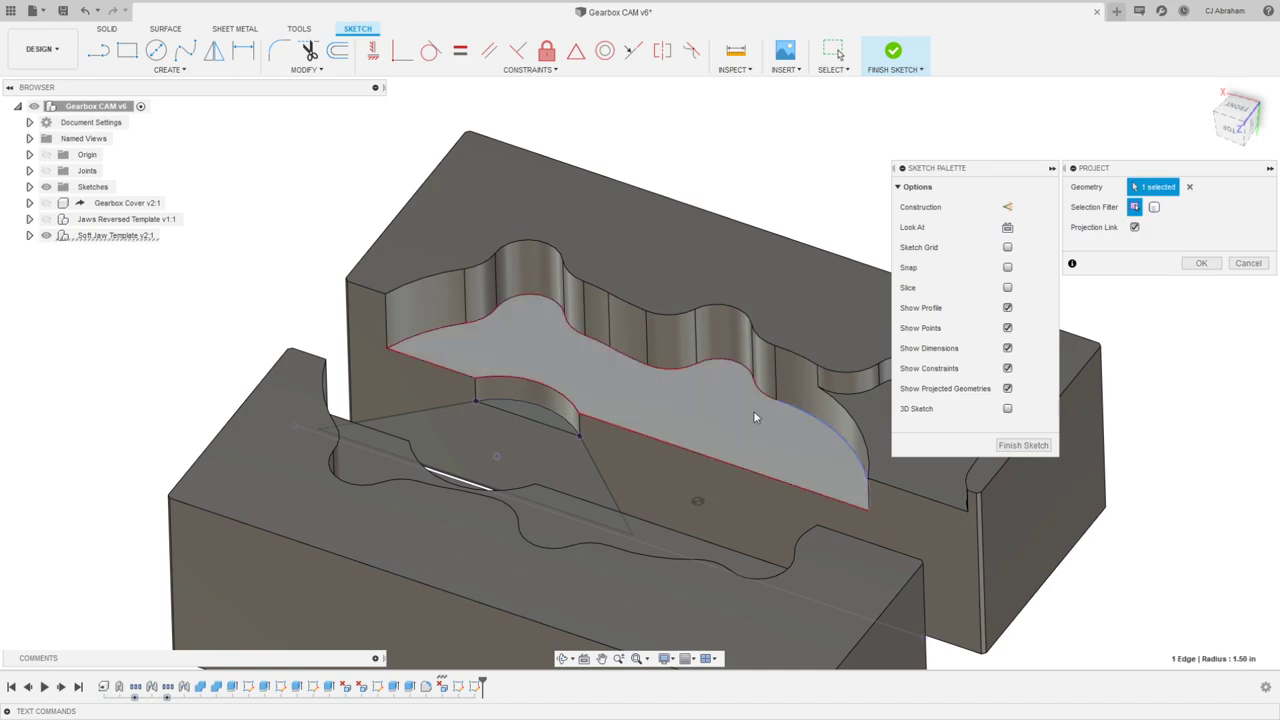
pyautogui.scroll(2, 753, 410)
pyautogui.click(743, 366)
pyautogui.click(676, 360)
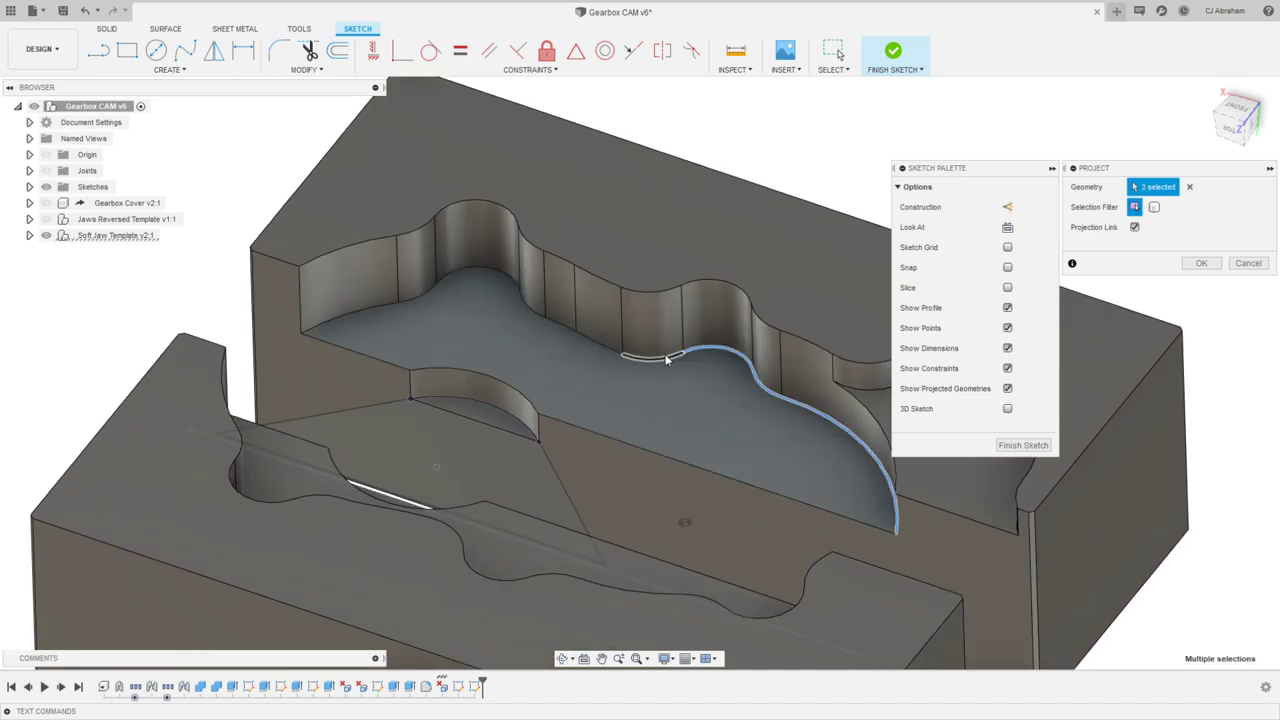
pyautogui.click(636, 355)
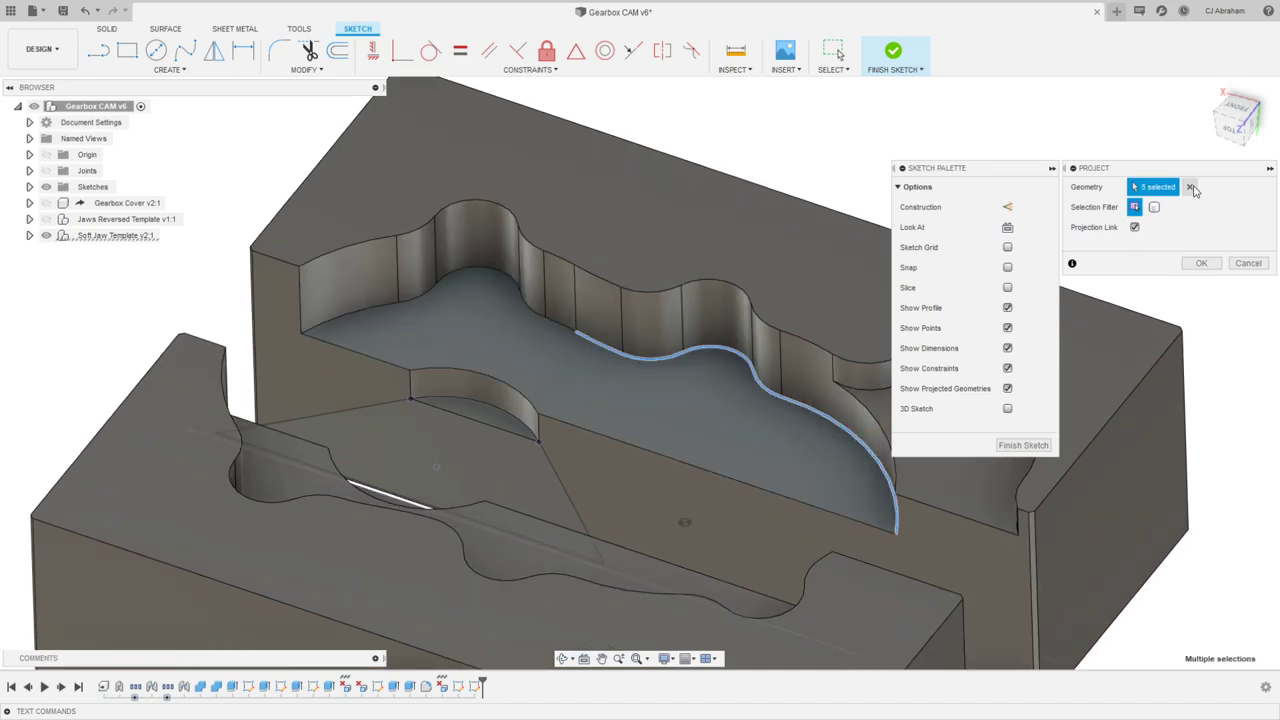
pyautogui.click(1190, 187)
# Step: Project the whole main pocket floor face and delete the projected recess arc and the two straight edges along the jaw's open side
pyautogui.click(633, 367)
pyautogui.click(1201, 263)
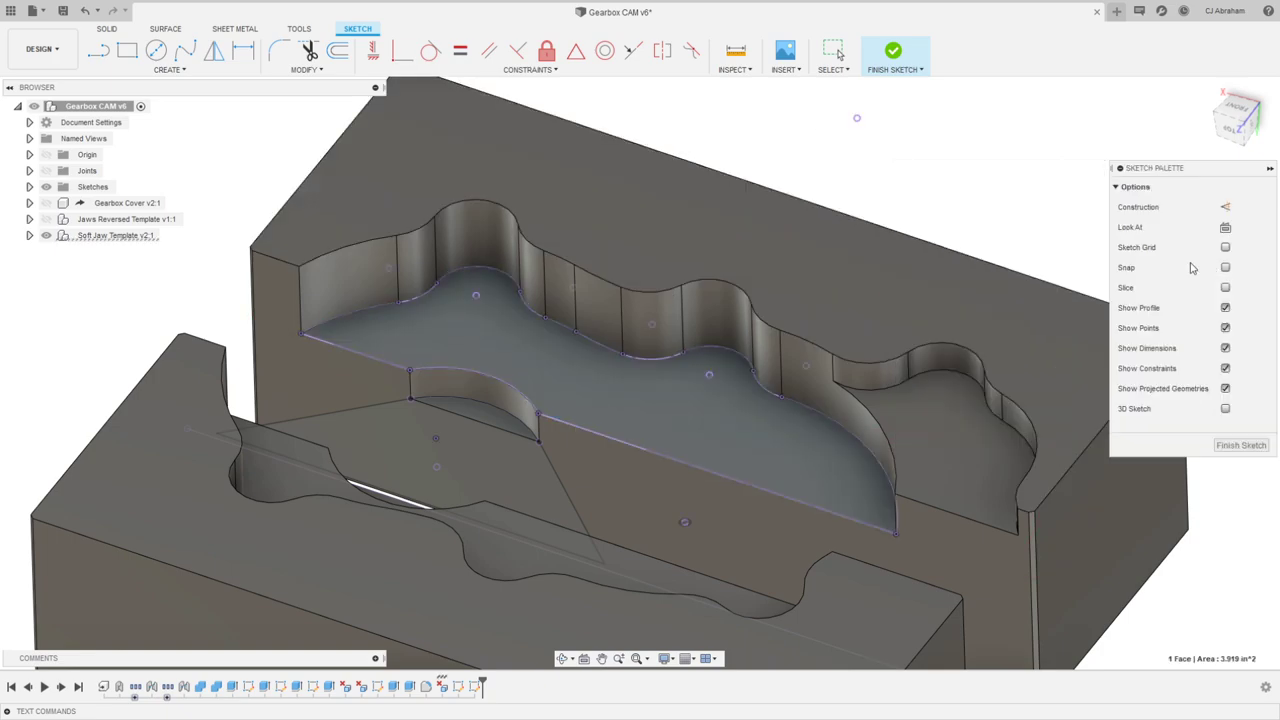
pyautogui.click(388, 364)
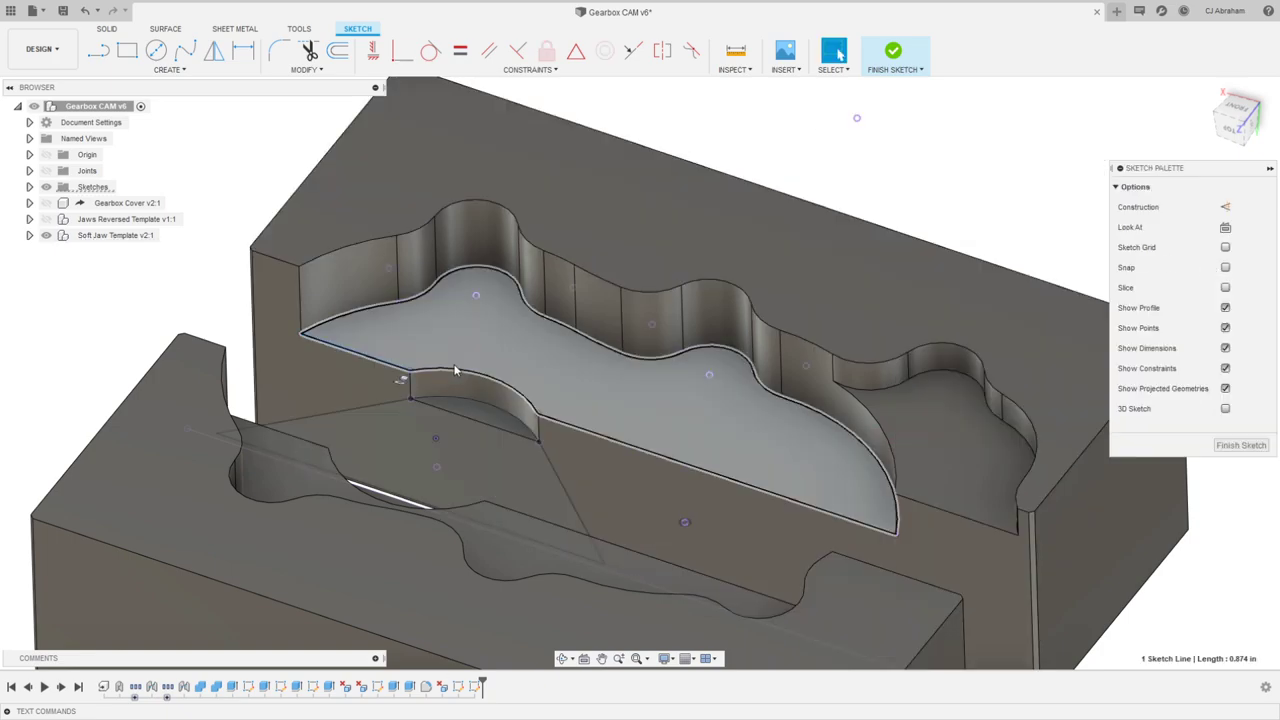
pyautogui.keyDown('shift'); pyautogui.click(455, 371); pyautogui.keyUp('shift')
pyautogui.keyDown('shift'); pyautogui.click(581, 428); pyautogui.keyUp('shift')
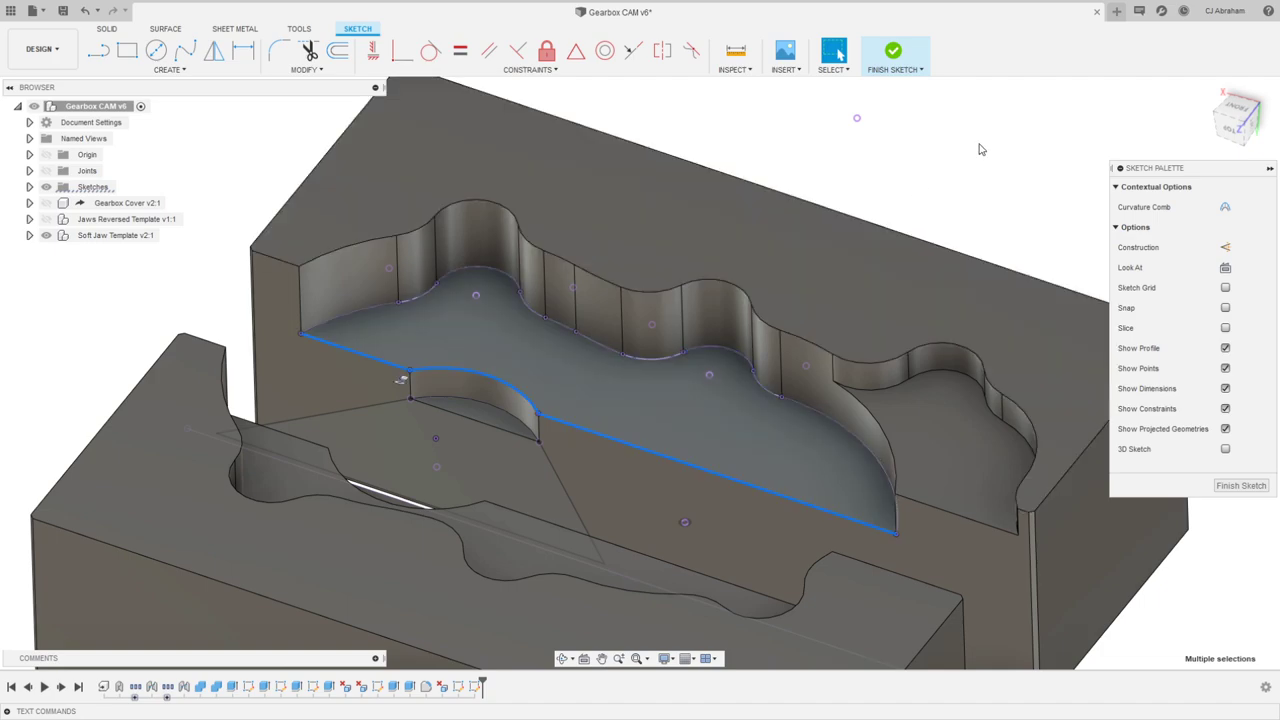
pyautogui.rightClick(972, 146)
pyautogui.click(933, 124)
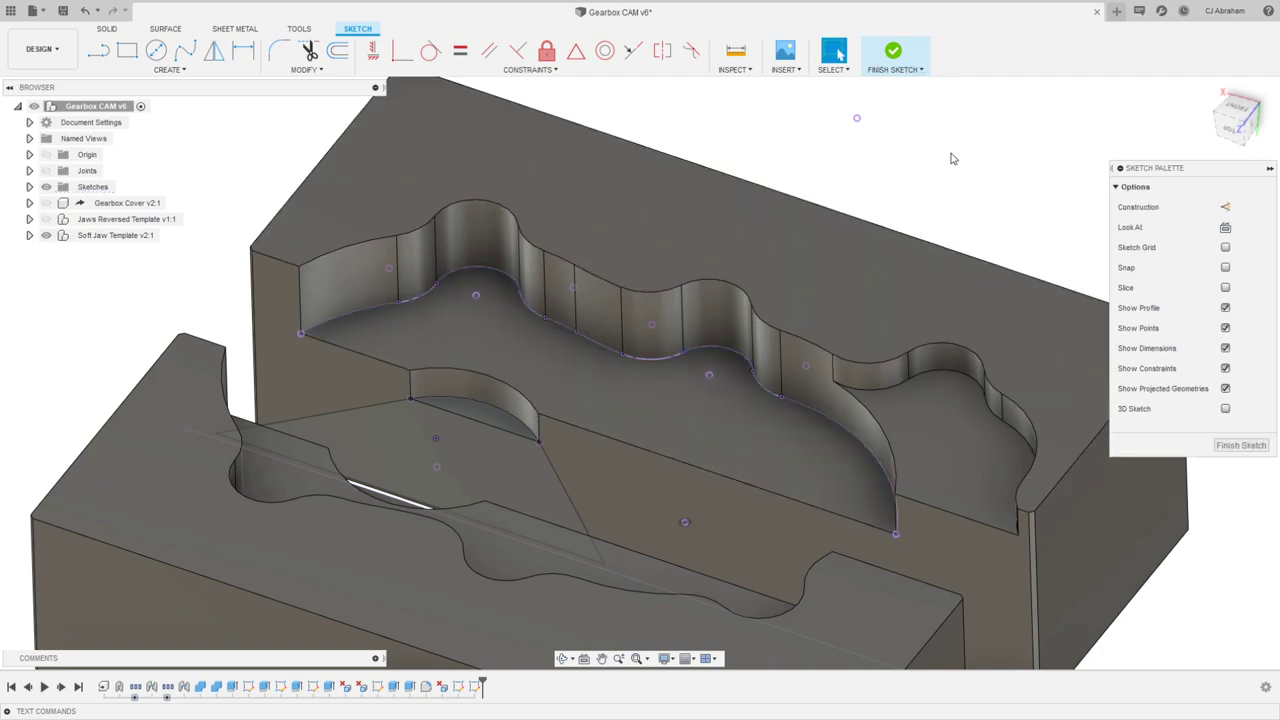
# Step: Close the projected pocket outline across its open side with three connected lines, the last one about 0.46 in long
pyautogui.scroll(-2, 817, 160)
pyautogui.keyDown('shift'); pyautogui.moveTo(817, 160); pyautogui.dragTo(840, 172, button='middle'); pyautogui.keyUp('shift')
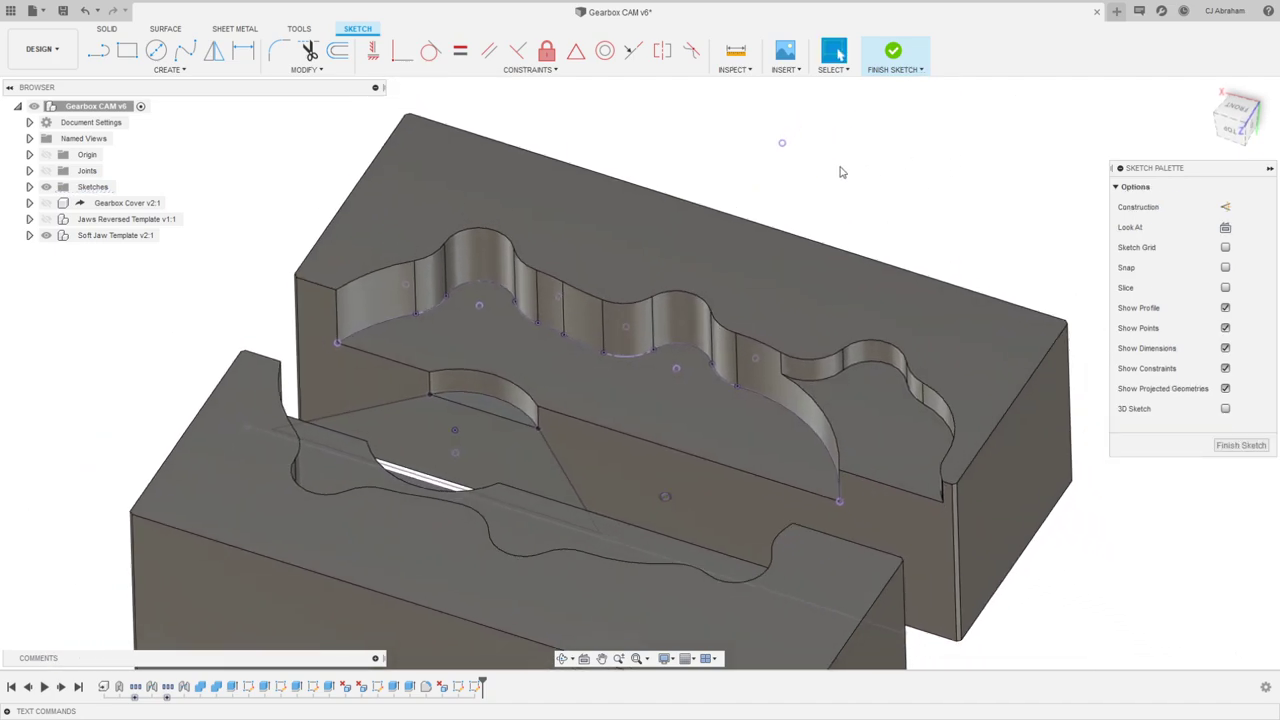
pyautogui.click(337, 345)
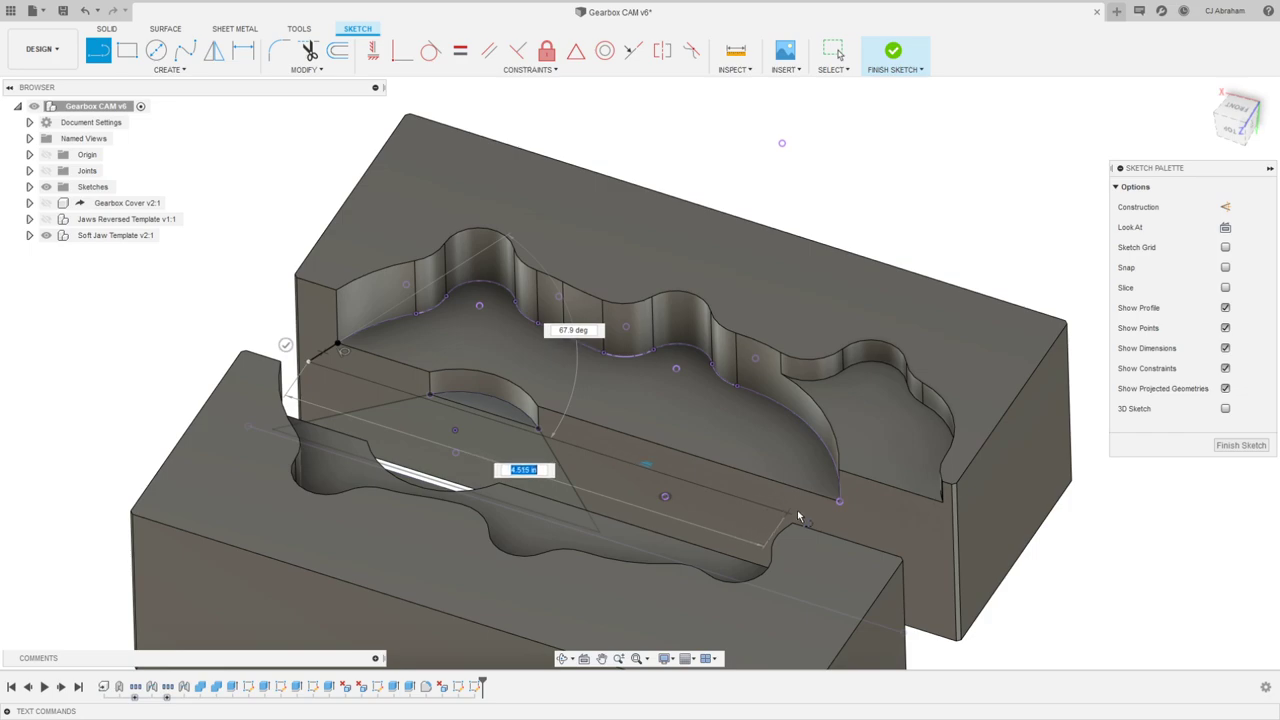
pyautogui.click(839, 501)
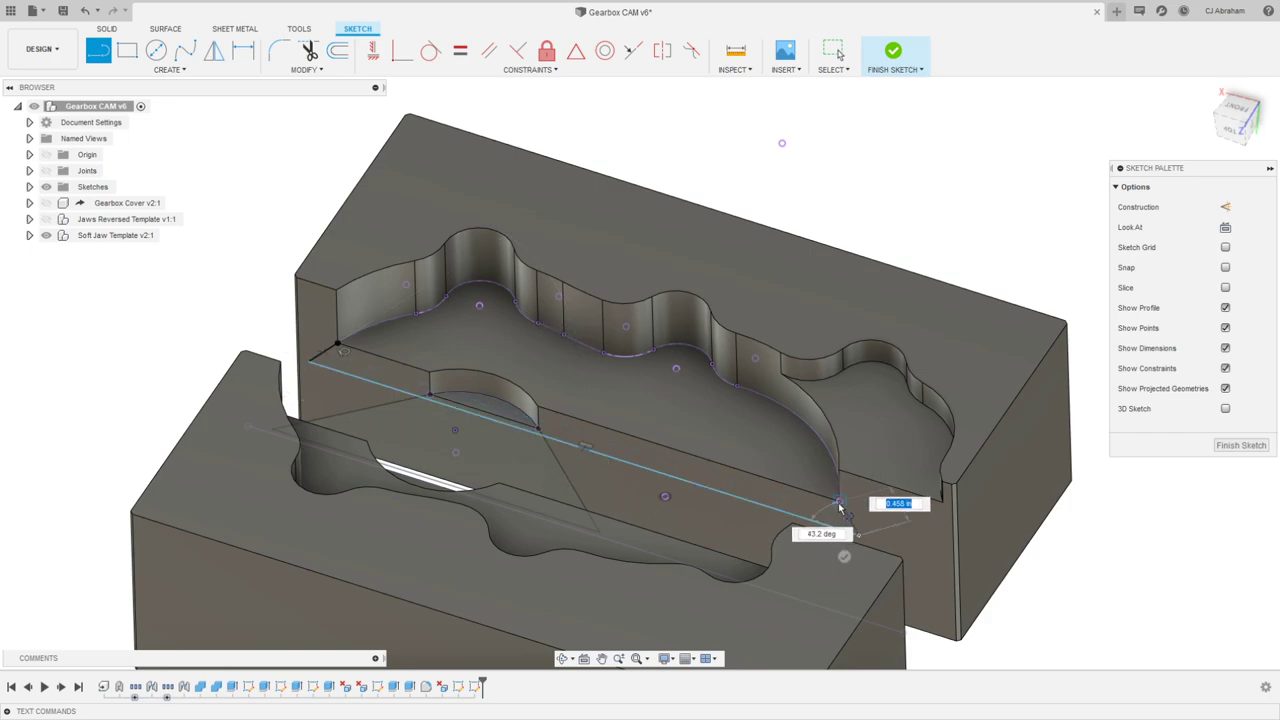
pyautogui.press('Escape')
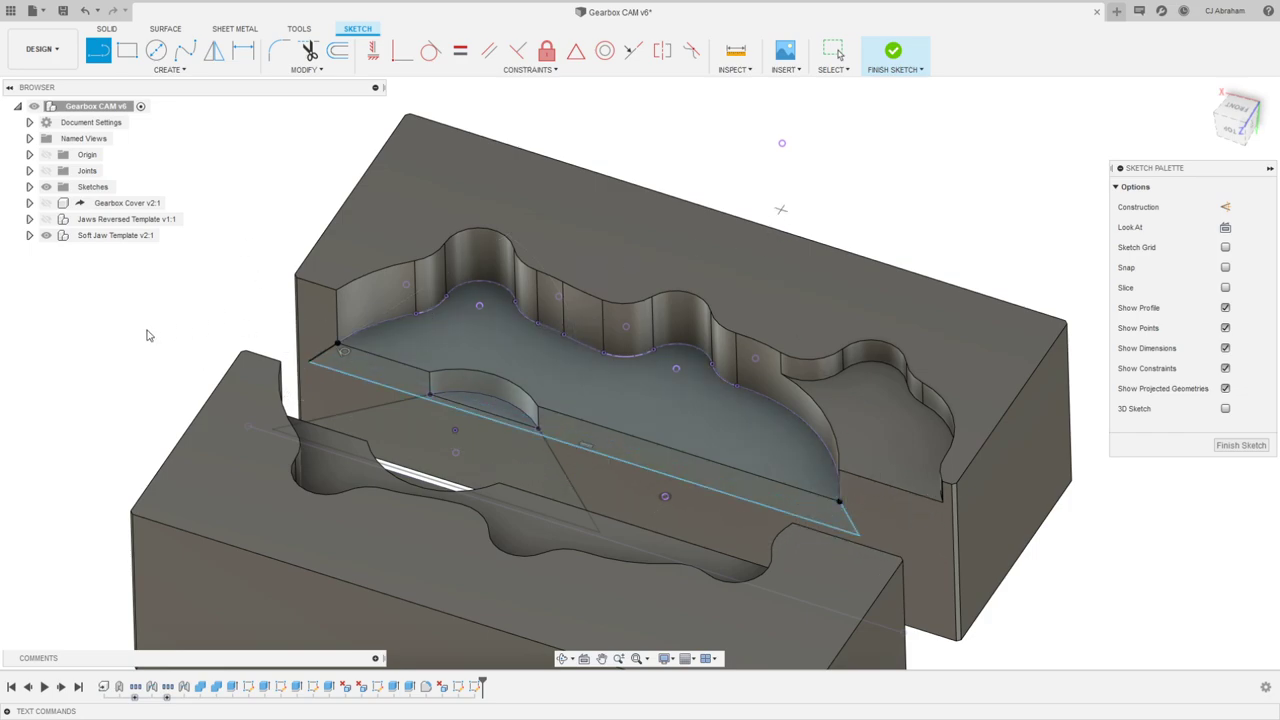
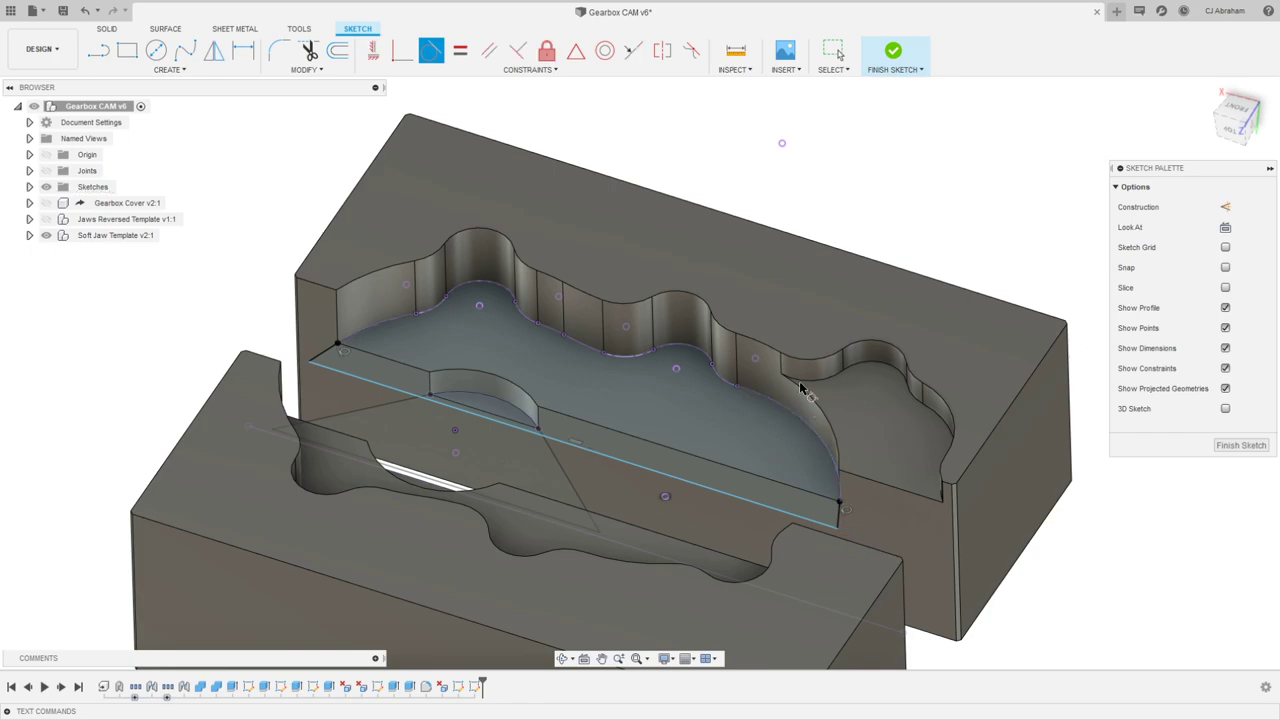
pyautogui.press('Escape')
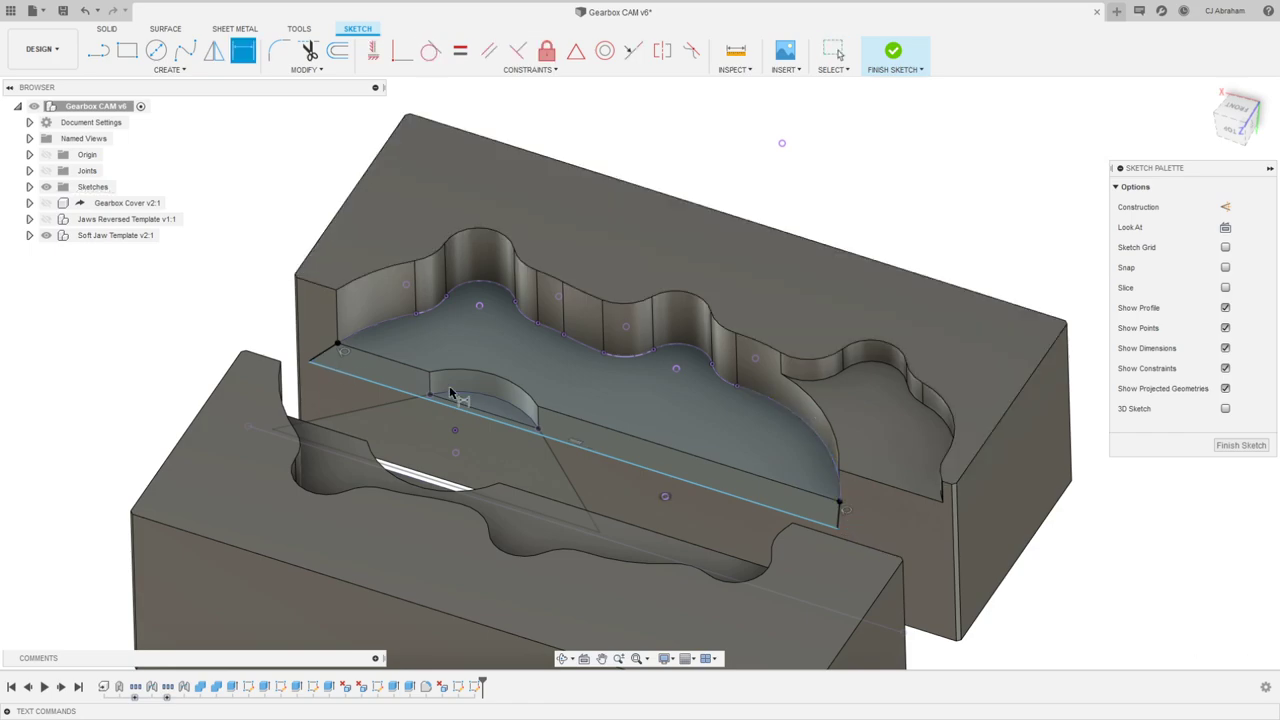
pyautogui.keyDown('shift'); pyautogui.moveTo(431, 386); pyautogui.dragTo(643, 310, button='middle'); pyautogui.keyUp('shift')
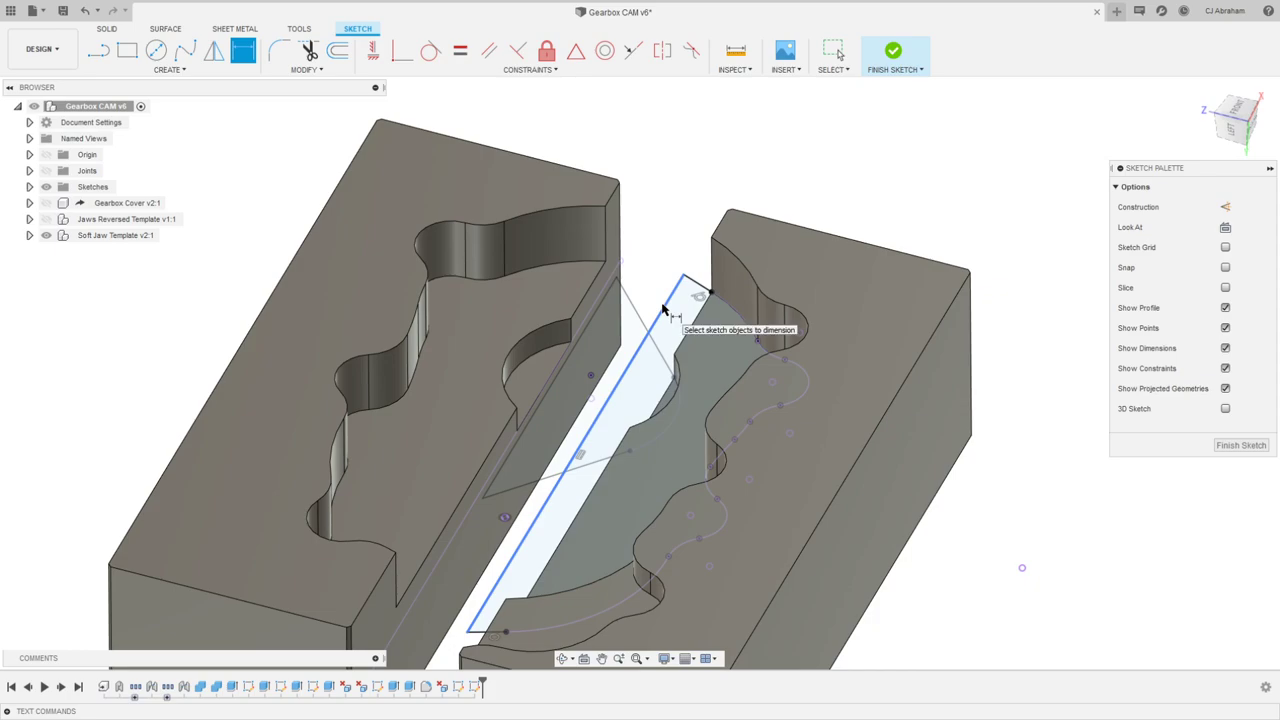
pyautogui.click(662, 310)
pyautogui.scroll(3, 633, 273)
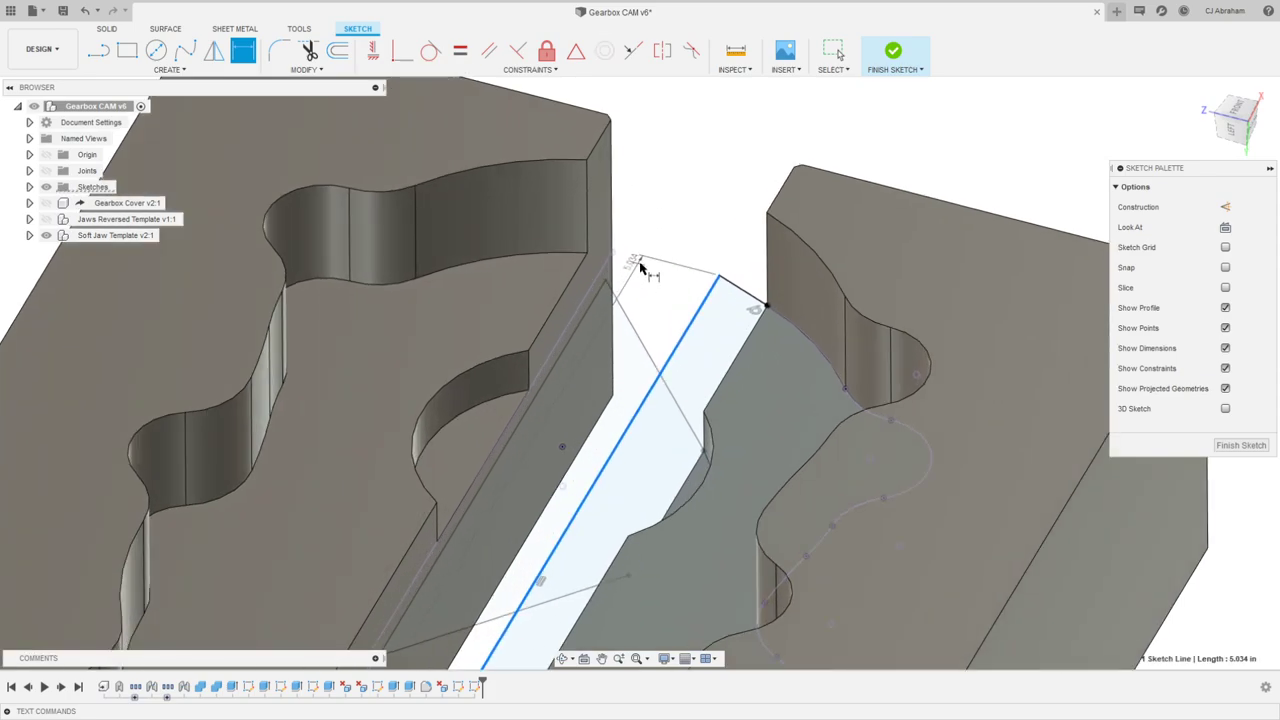
pyautogui.press('Escape')
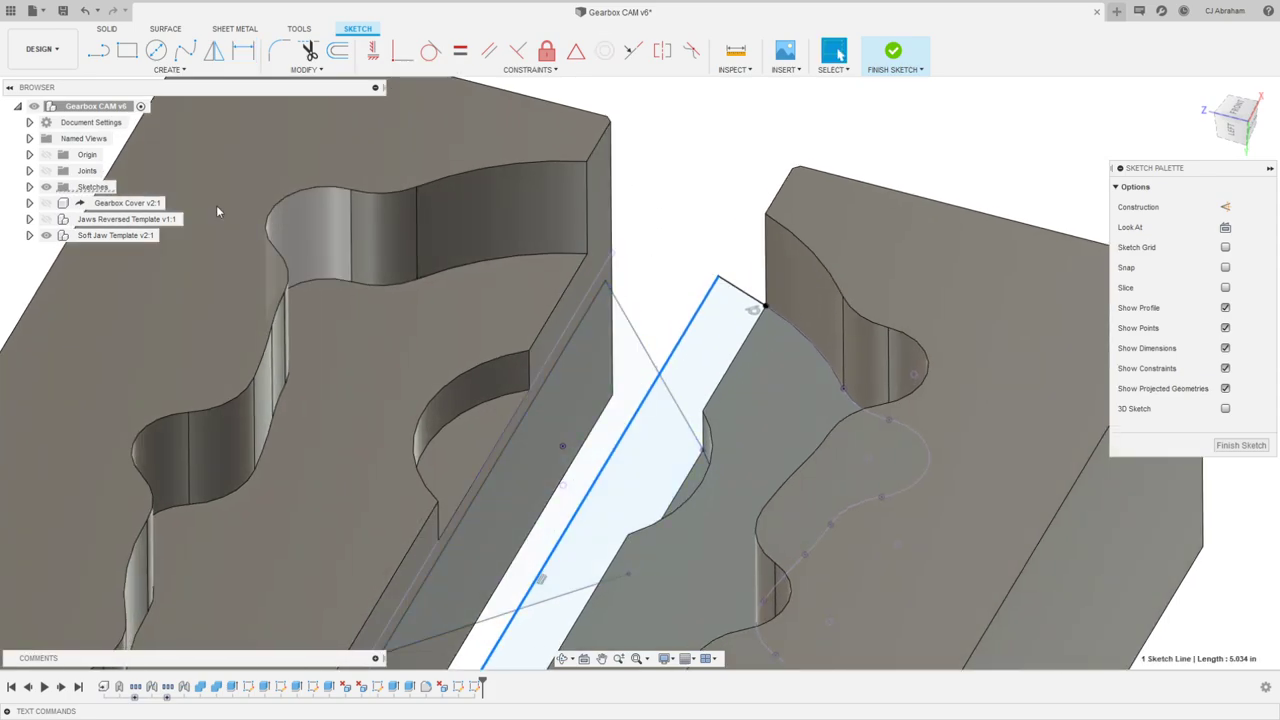
# Step: Hide the previously shown pocket sketch and project the near jaw's long inner edge into the active sketch
pyautogui.click(30, 187)
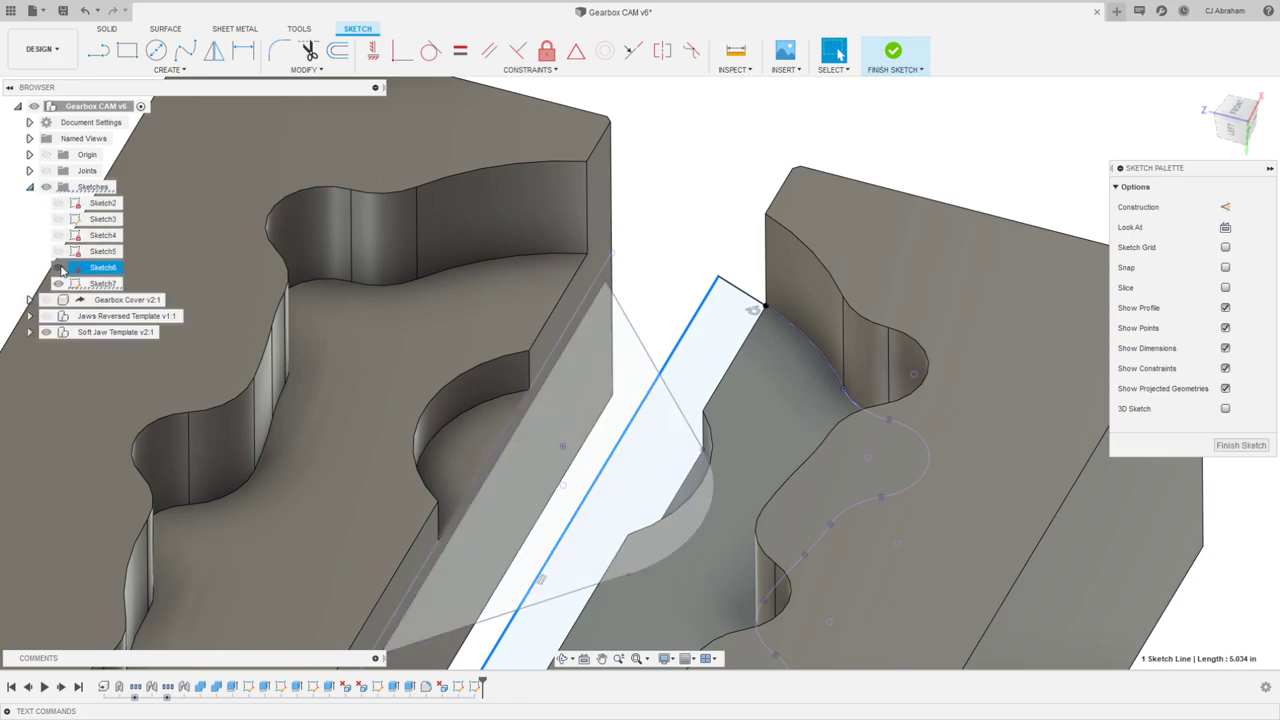
pyautogui.click(675, 232)
pyautogui.press('p')
pyautogui.click(582, 409)
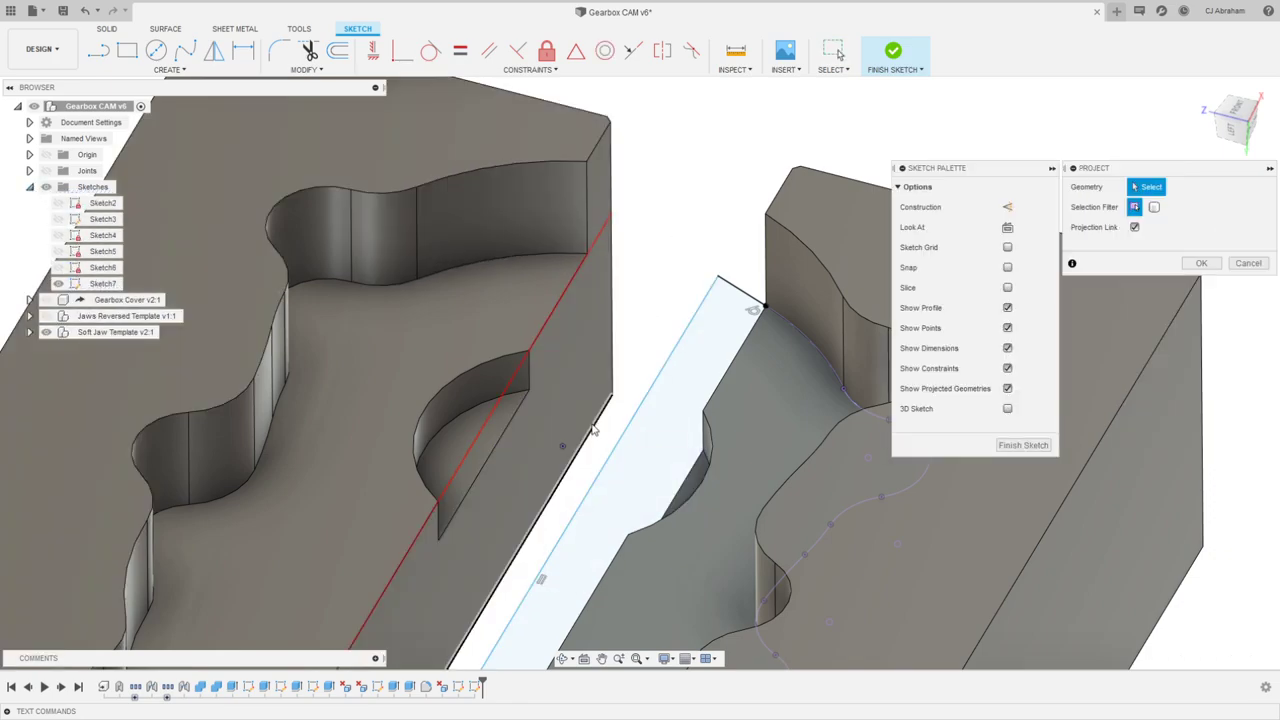
pyautogui.click(1200, 264)
pyautogui.scroll(-2, 704, 175)
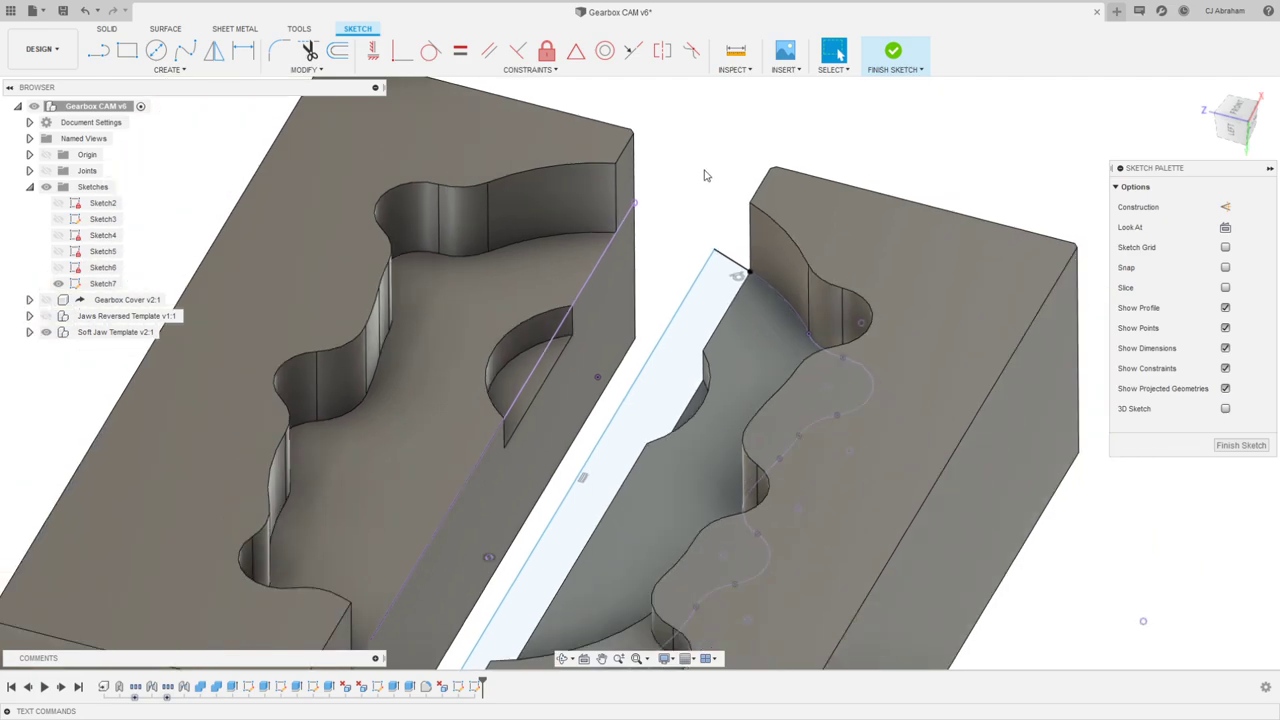
# Step: Dimension the pocket outline's long open-side line 0.05 in from the projected near-jaw edge and finish the sketch
pyautogui.click(706, 266)
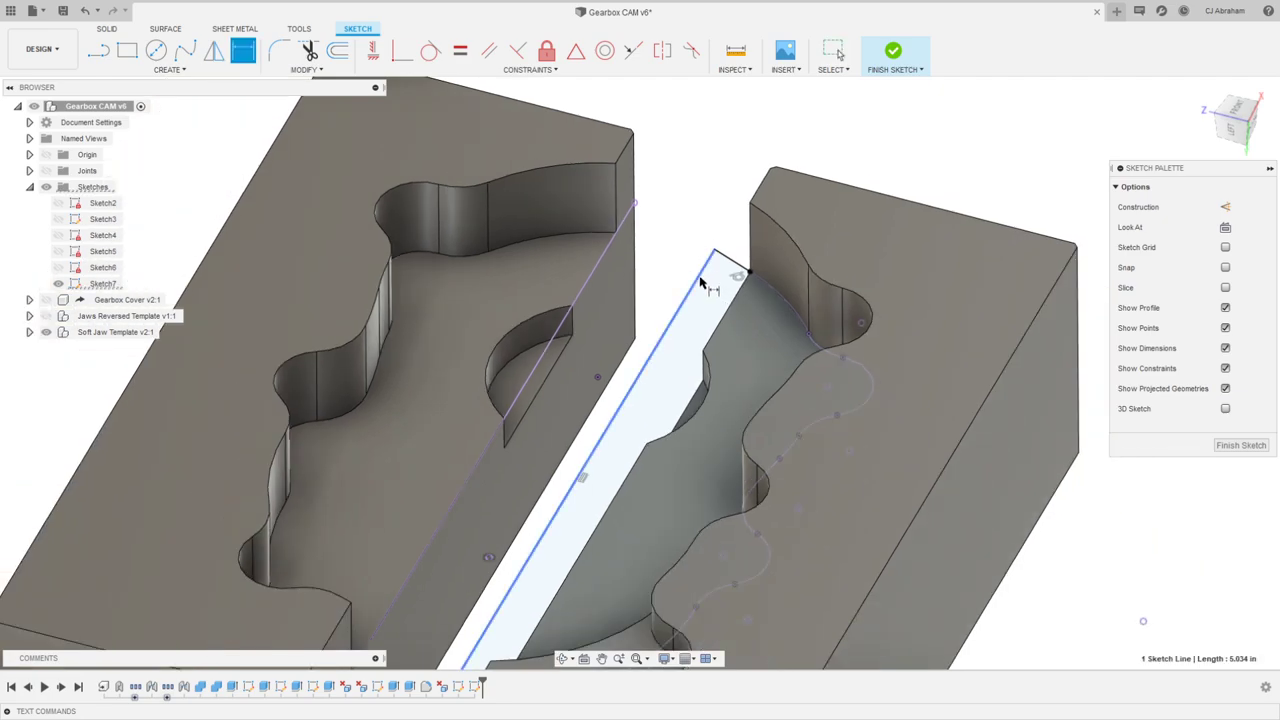
pyautogui.click(636, 212)
pyautogui.click(700, 160)
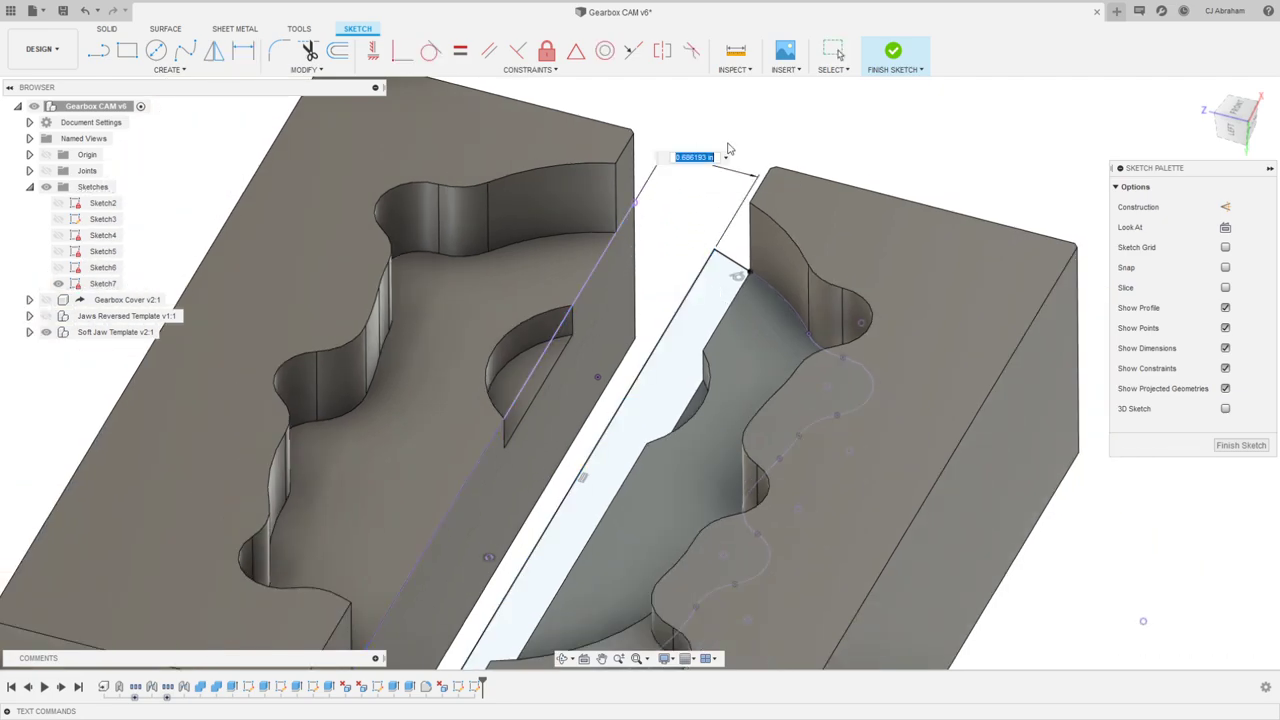
pyautogui.write('.05')
pyautogui.press('Return')
pyautogui.scroll(-3, 772, 238)
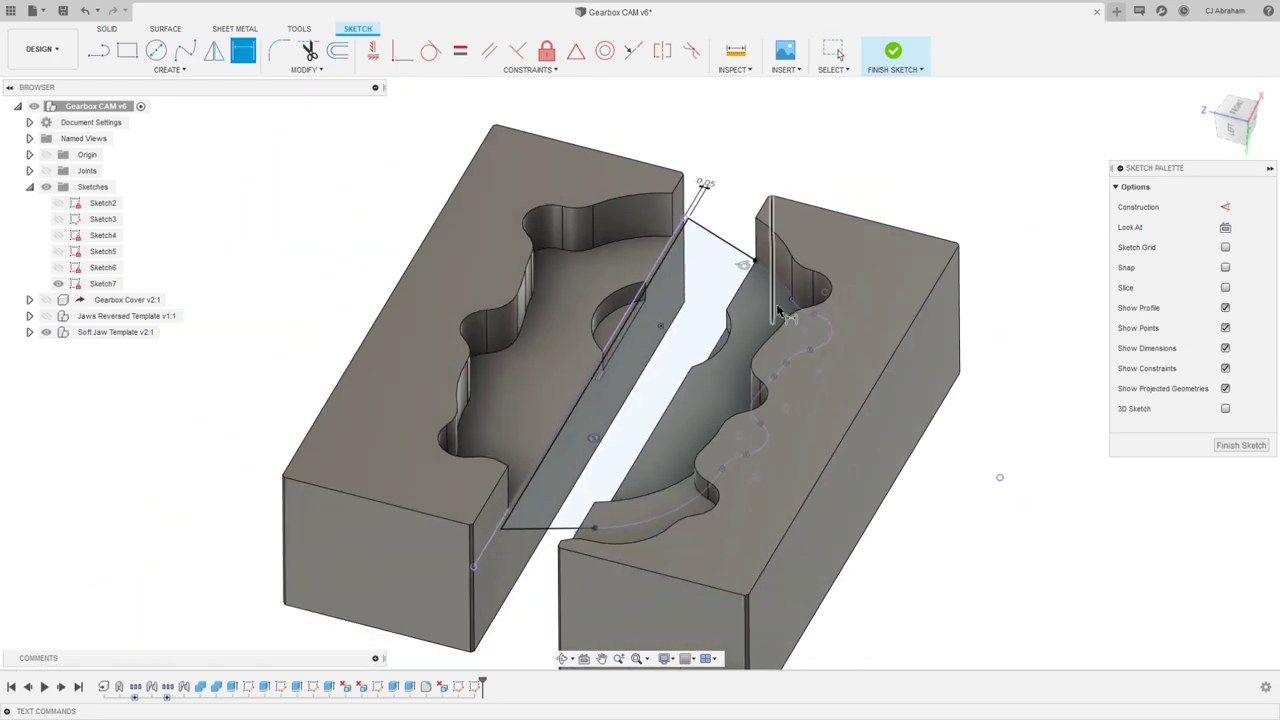
pyautogui.keyDown('shift'); pyautogui.moveTo(850, 275); pyautogui.dragTo(913, 219, button='middle'); pyautogui.keyUp('shift')
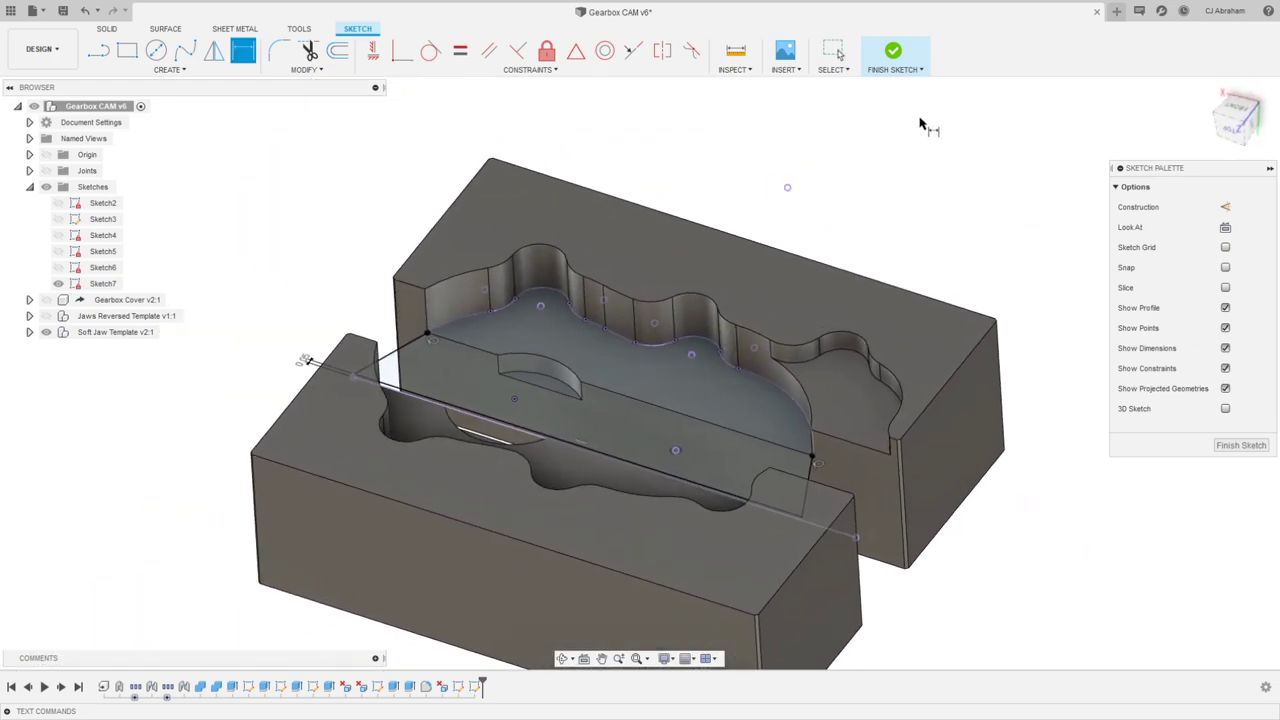
pyautogui.click(893, 50)
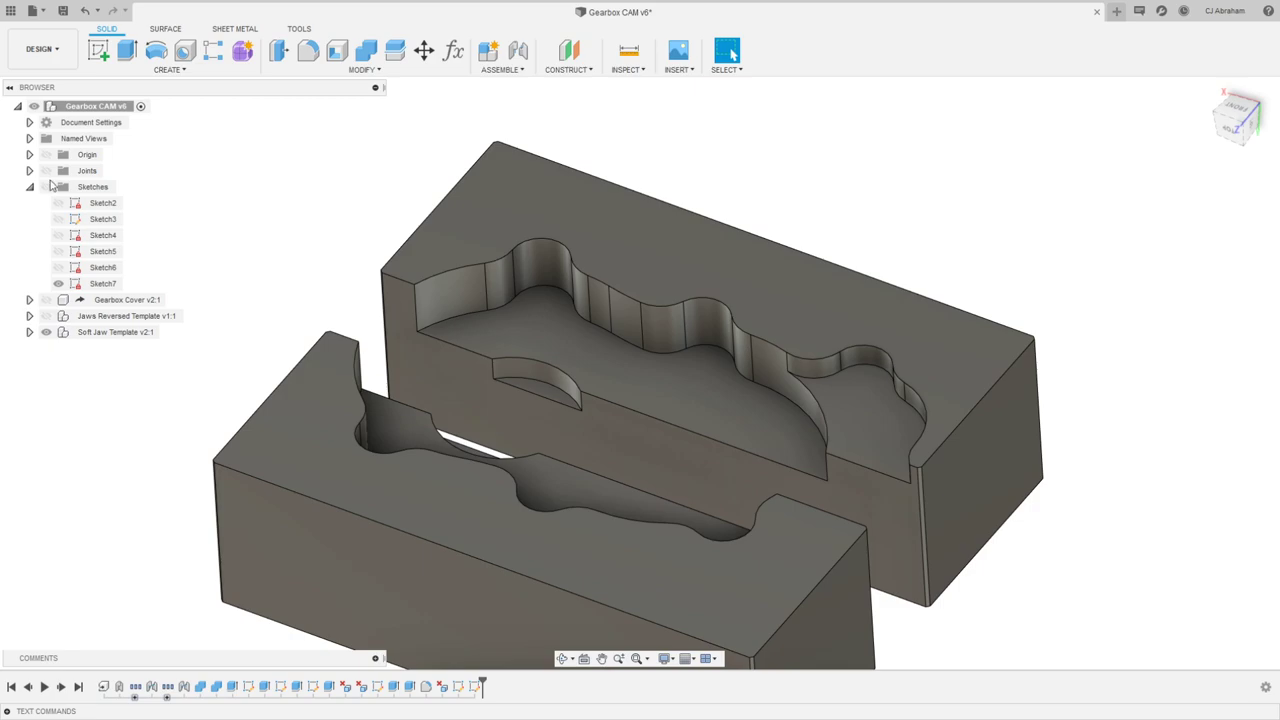
# Step: Show the sketches again and open the 2D Adaptive1 (3) operation for editing in the Manufacture workspace
pyautogui.click(46, 186)
pyautogui.click(40, 48)
pyautogui.moveTo(84, 222)
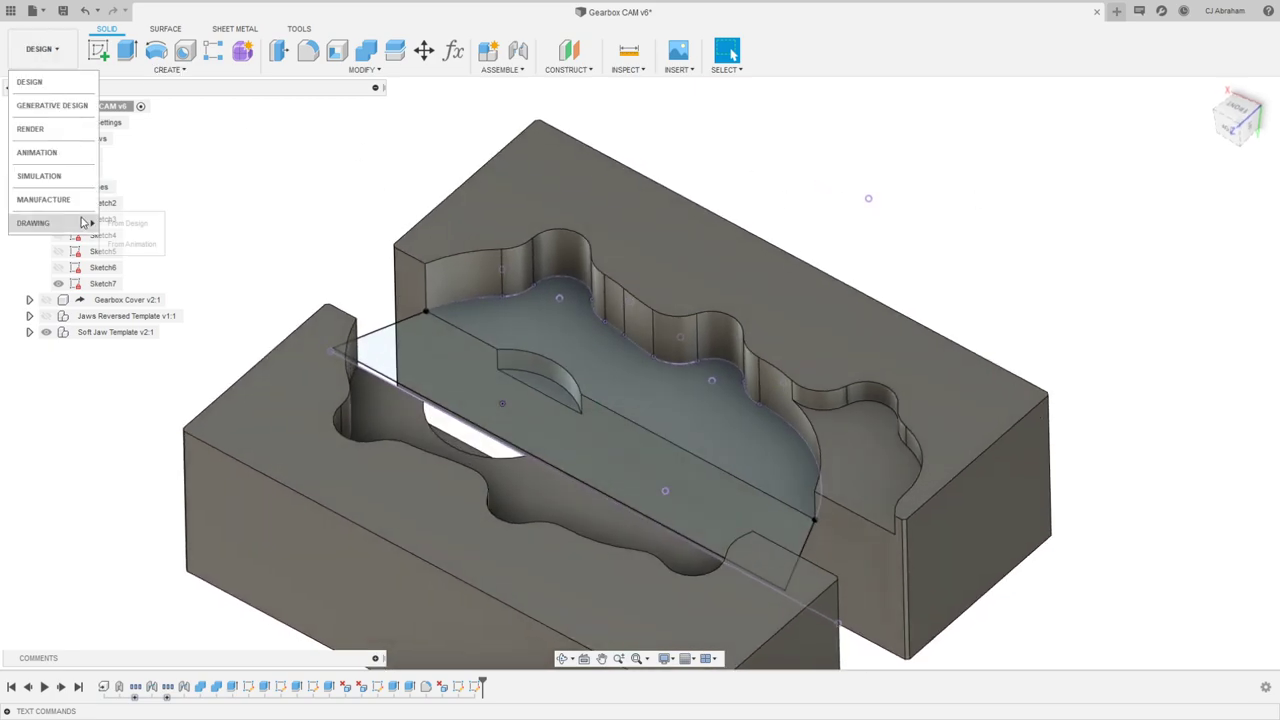
pyautogui.click(50, 199)
pyautogui.click(168, 461)
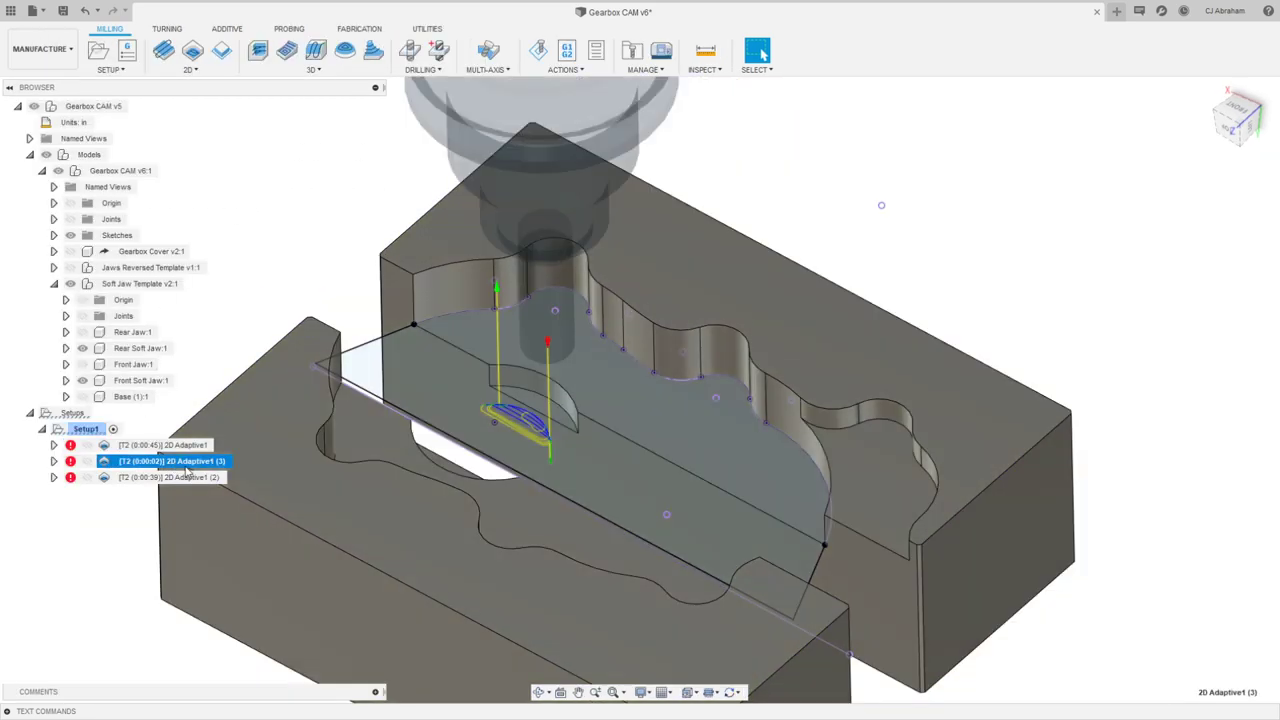
pyautogui.rightClick(190, 462)
pyautogui.click(215, 15)
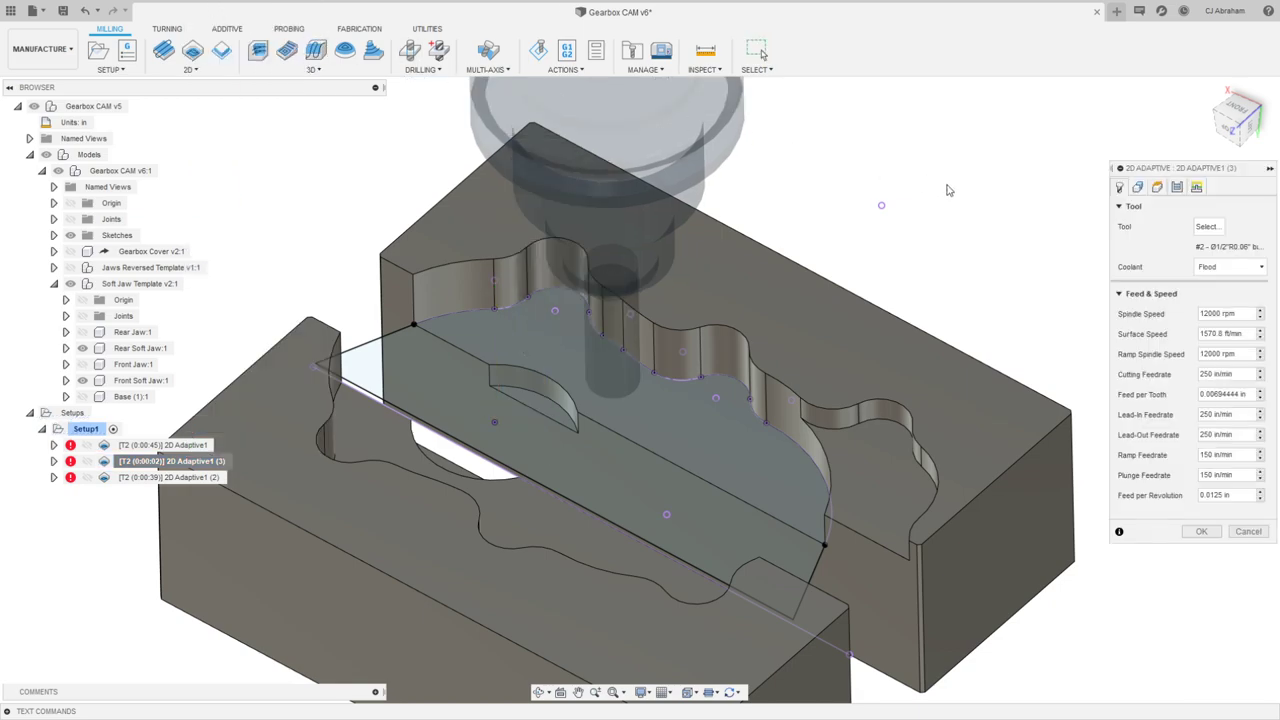
# Step: Replace the operation's stock contour with the main pocket floor outline and its pocket selection with the new sketch profile, generating the toolpath
pyautogui.click(1138, 187)
pyautogui.click(1231, 226)
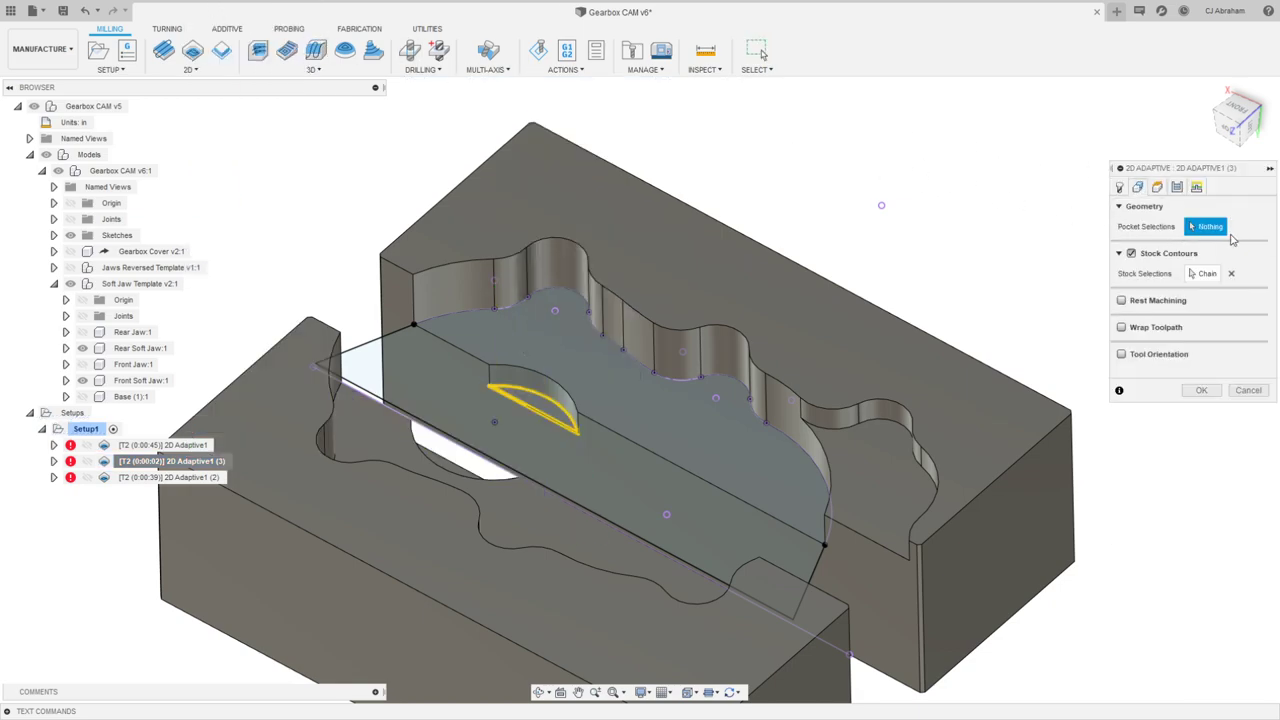
pyautogui.click(1231, 273)
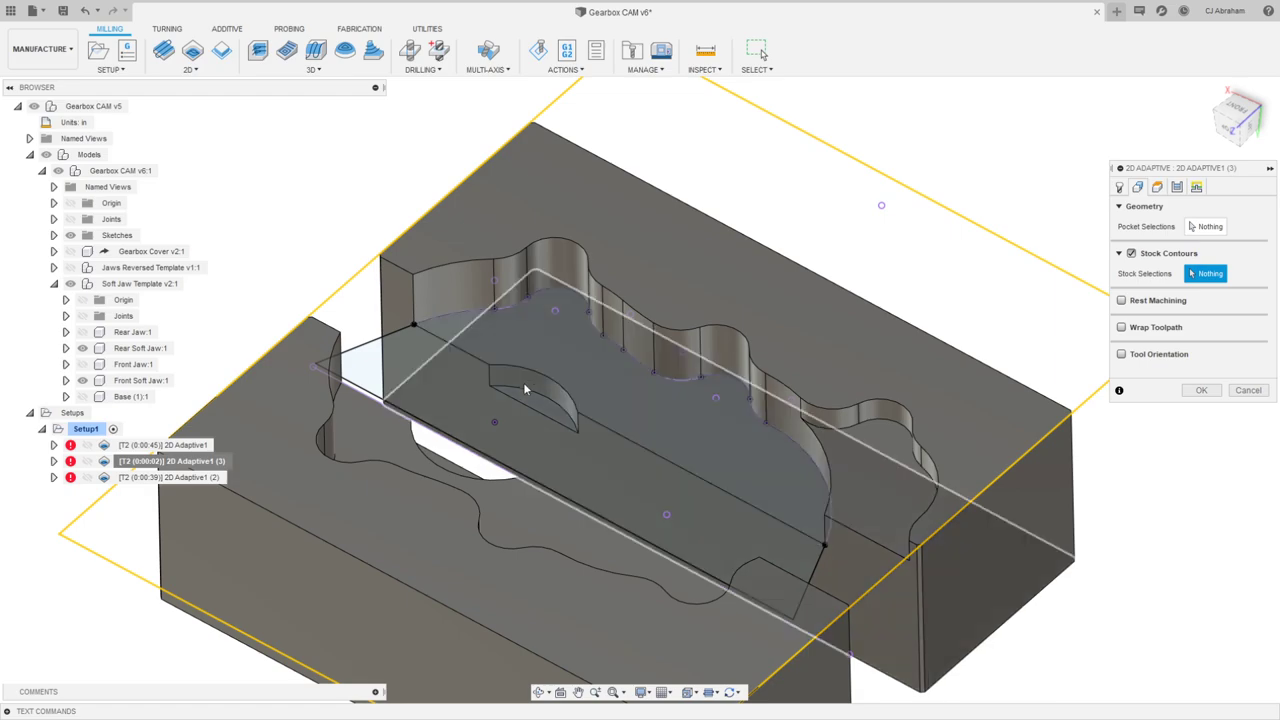
pyautogui.click(582, 358)
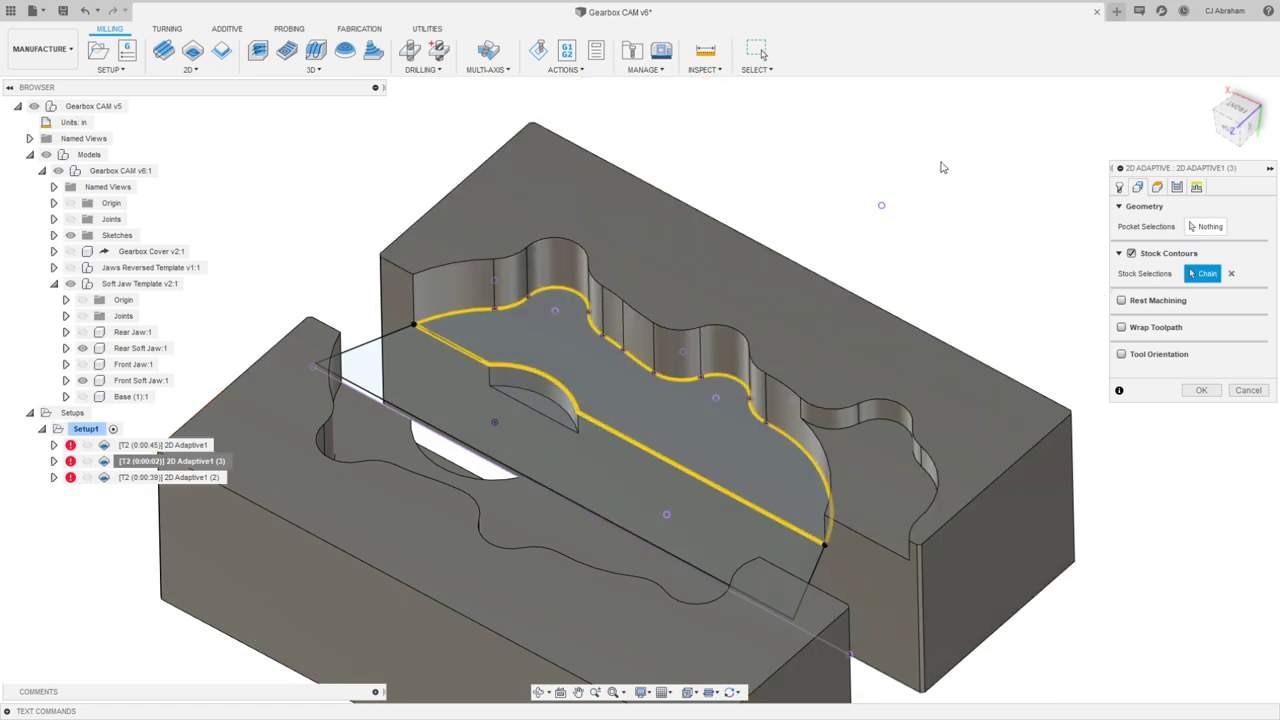
pyautogui.click(1210, 227)
pyautogui.click(600, 450)
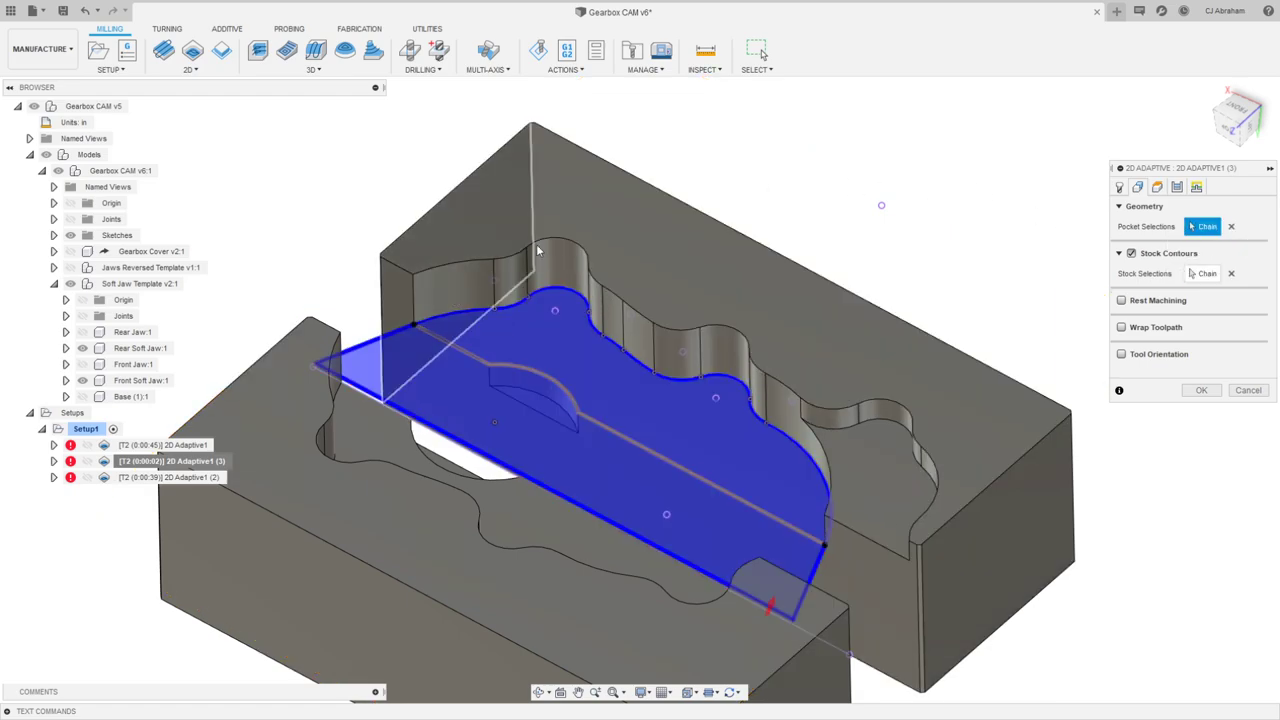
pyautogui.click(1201, 390)
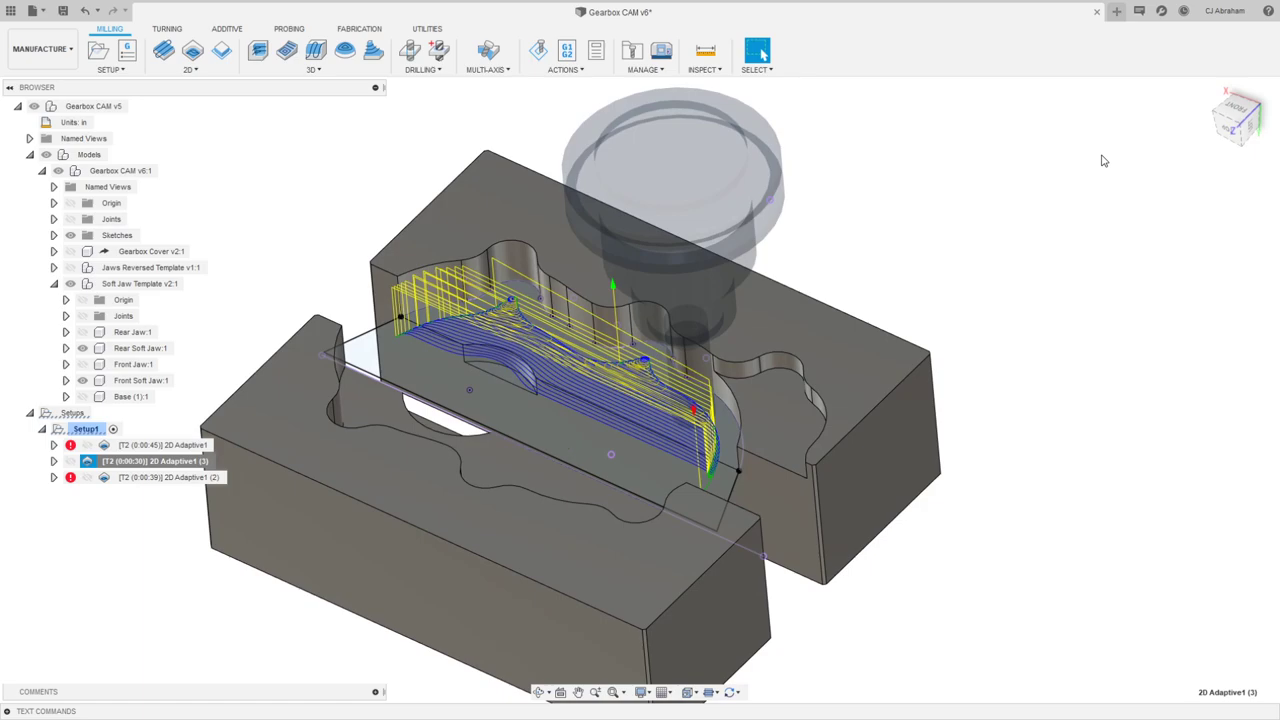
# Step: Set the jawSpacing user parameter to 0.45 in through the Design workspace's parameters
pyautogui.click(400, 160)
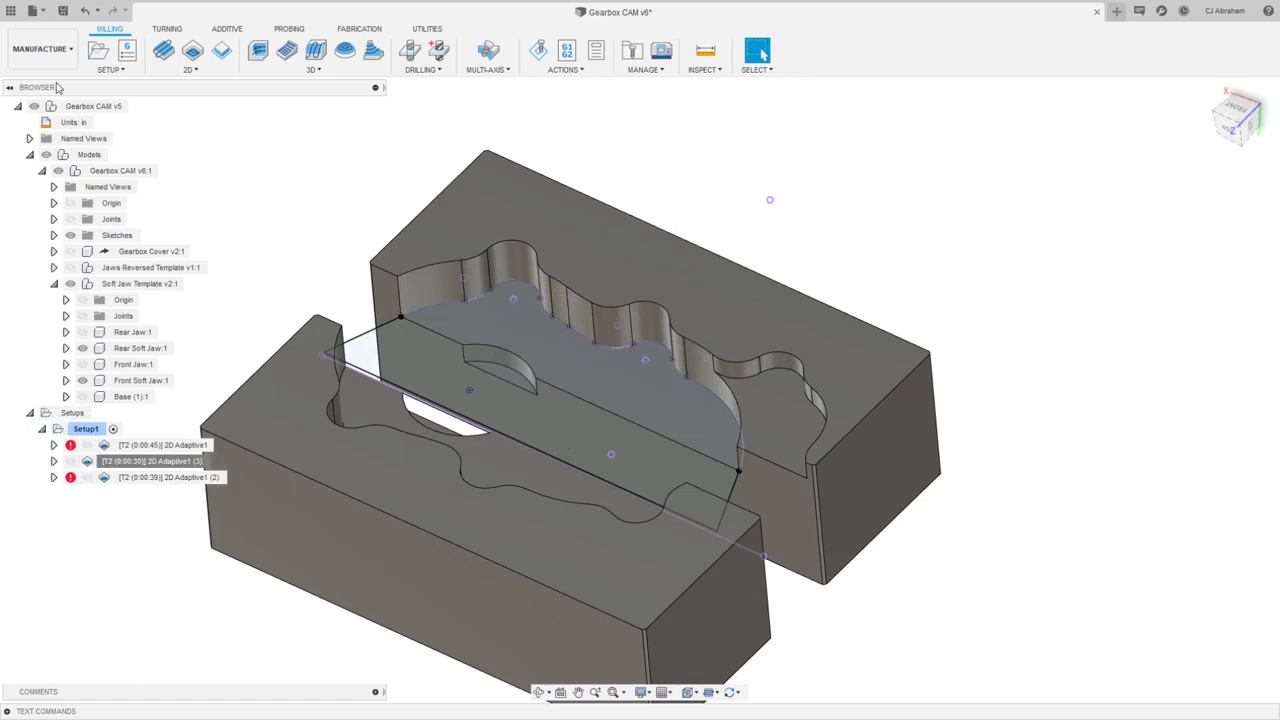
pyautogui.click(40, 48)
pyautogui.click(35, 80)
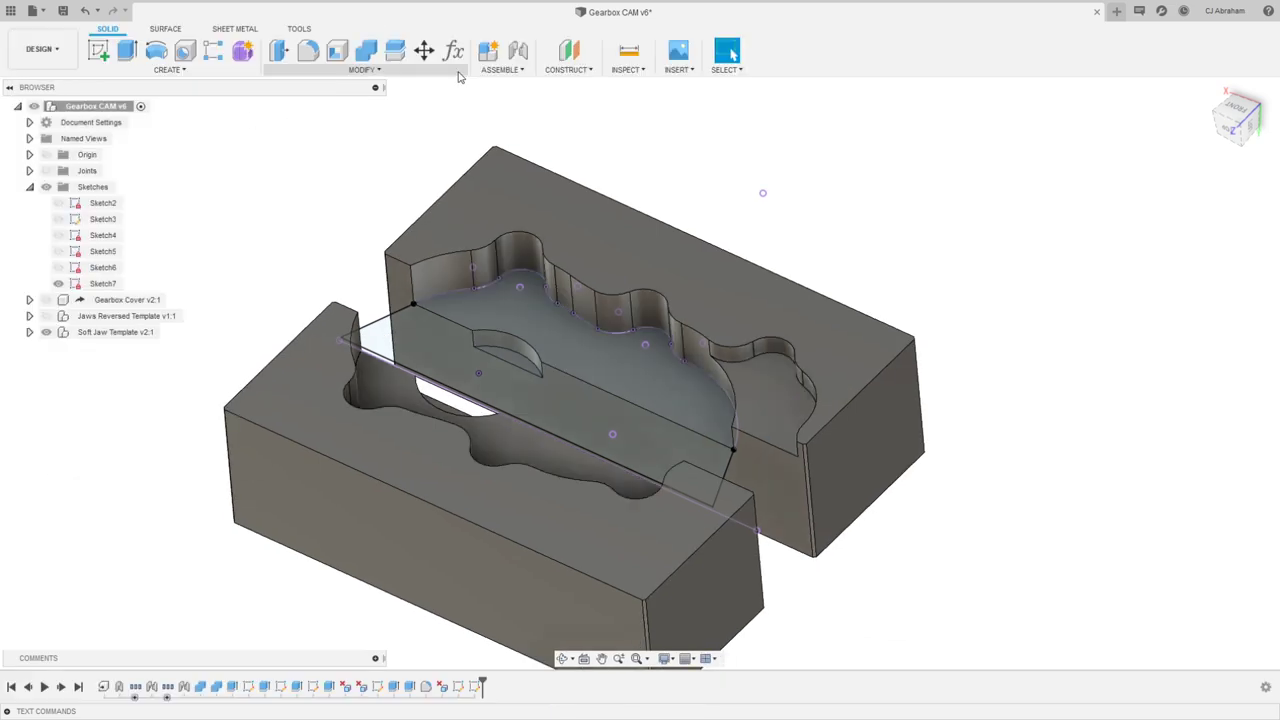
pyautogui.click(365, 70)
pyautogui.click(300, 380)
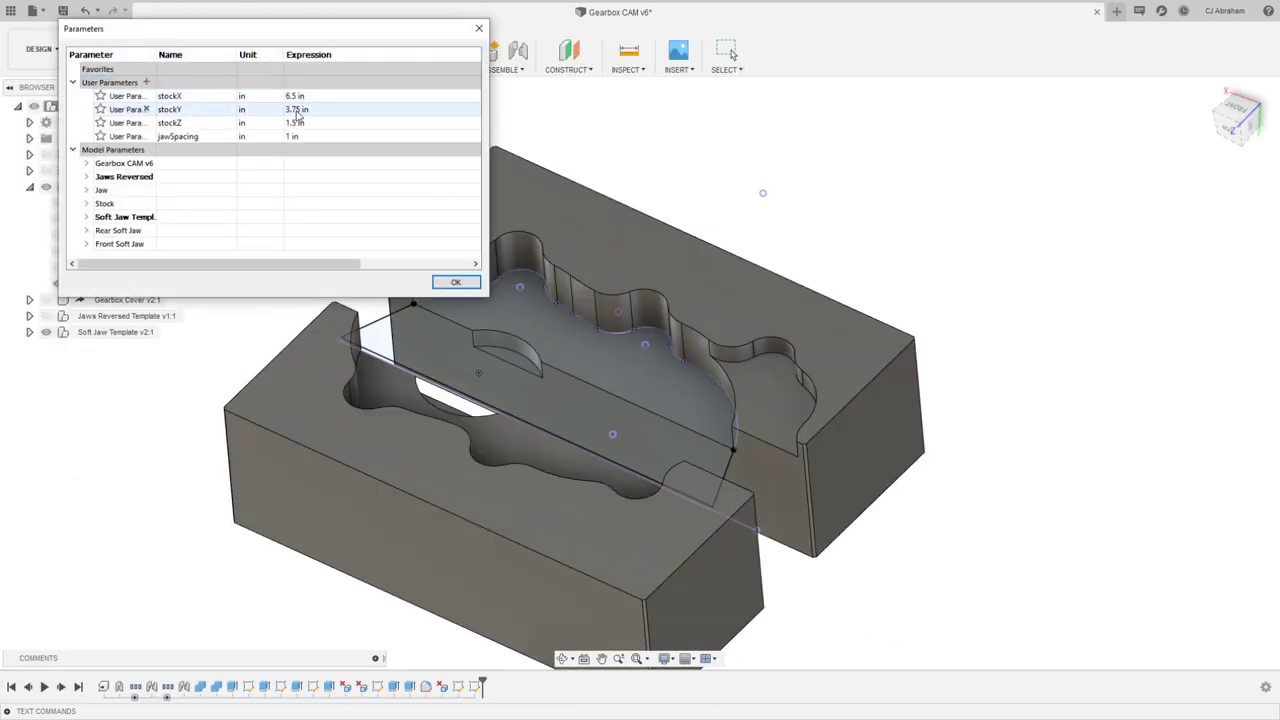
pyautogui.click(330, 136)
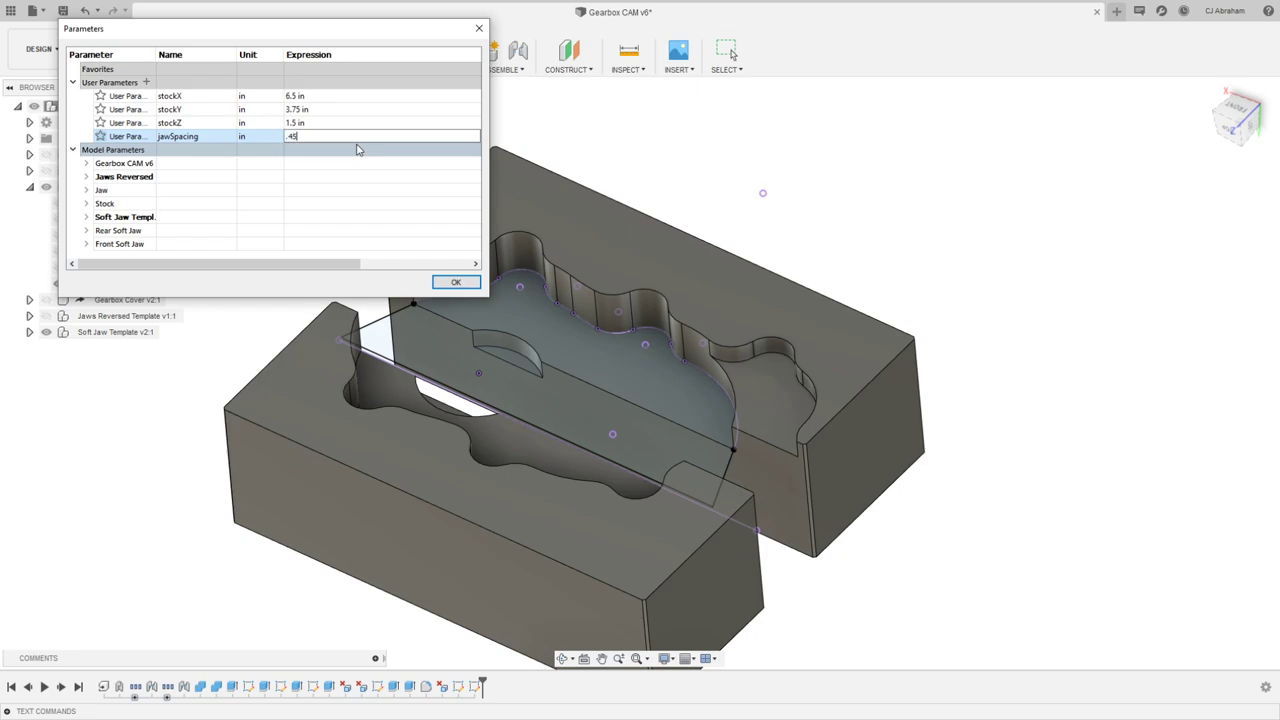
pyautogui.press('Return')
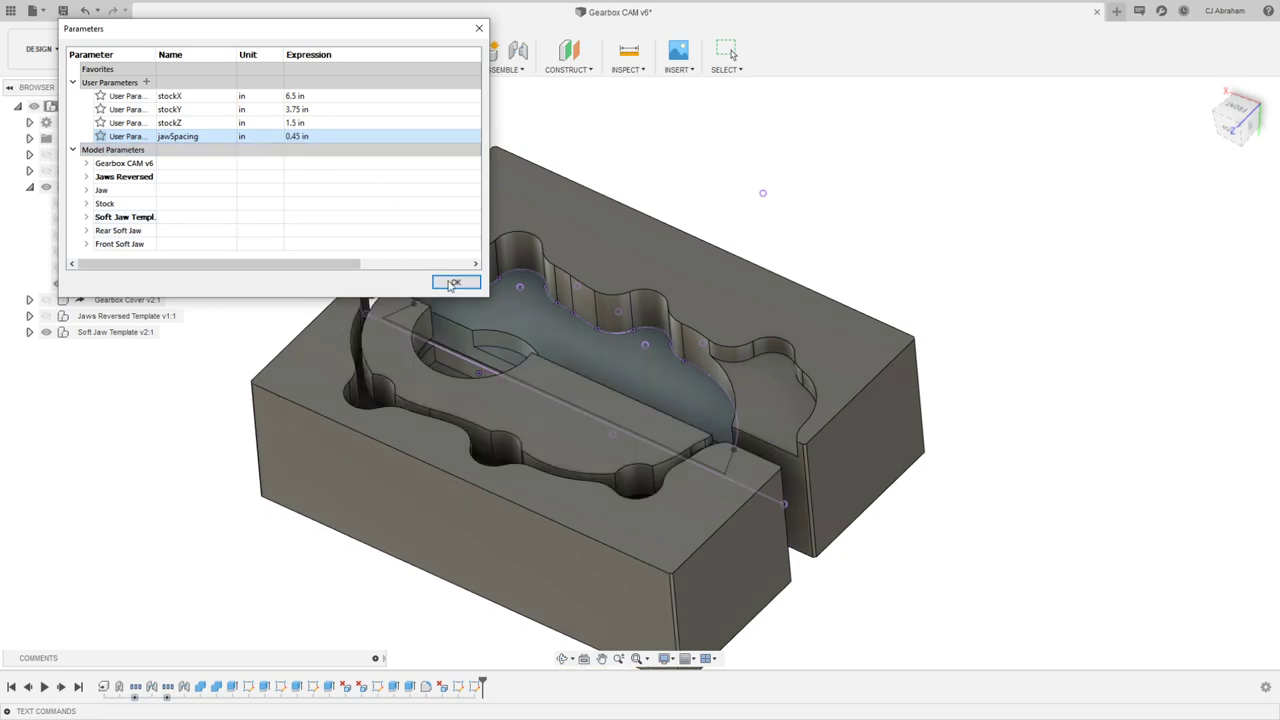
pyautogui.click(449, 285)
pyautogui.keyDown('shift'); pyautogui.moveTo(830, 195); pyautogui.dragTo(785, 154, button='middle'); pyautogui.keyUp('shift')
# Step: Regenerate the 2D Adaptive1 (3) toolpath in the Manufacture workspace for the changed jaw spacing and inspect its passes
pyautogui.click(38, 48)
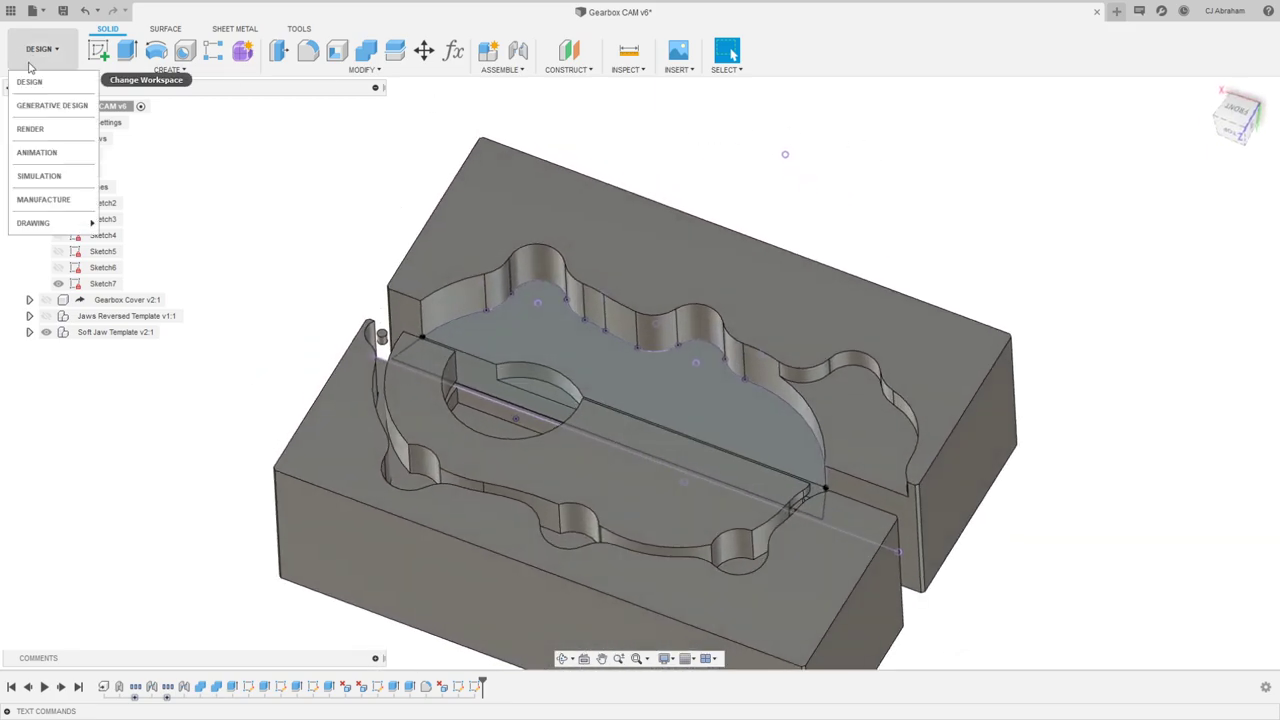
pyautogui.click(45, 197)
pyautogui.click(180, 461)
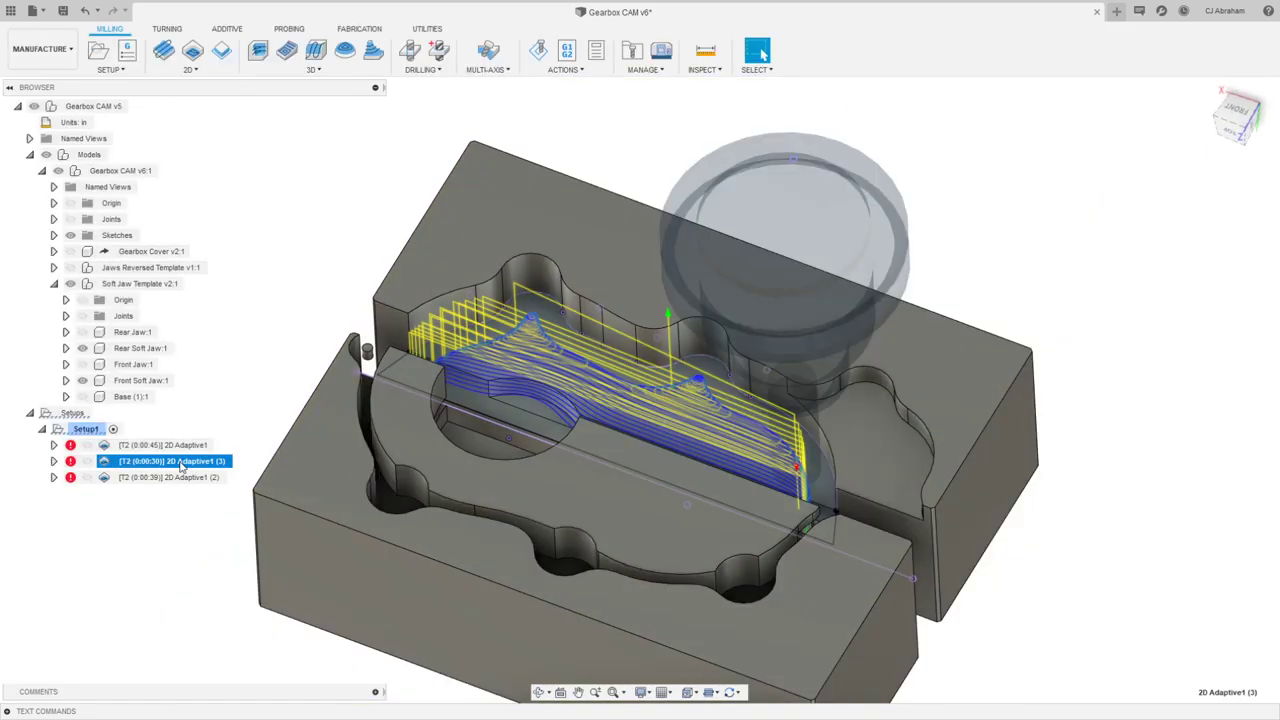
pyautogui.rightClick(182, 461)
pyautogui.click(230, 72)
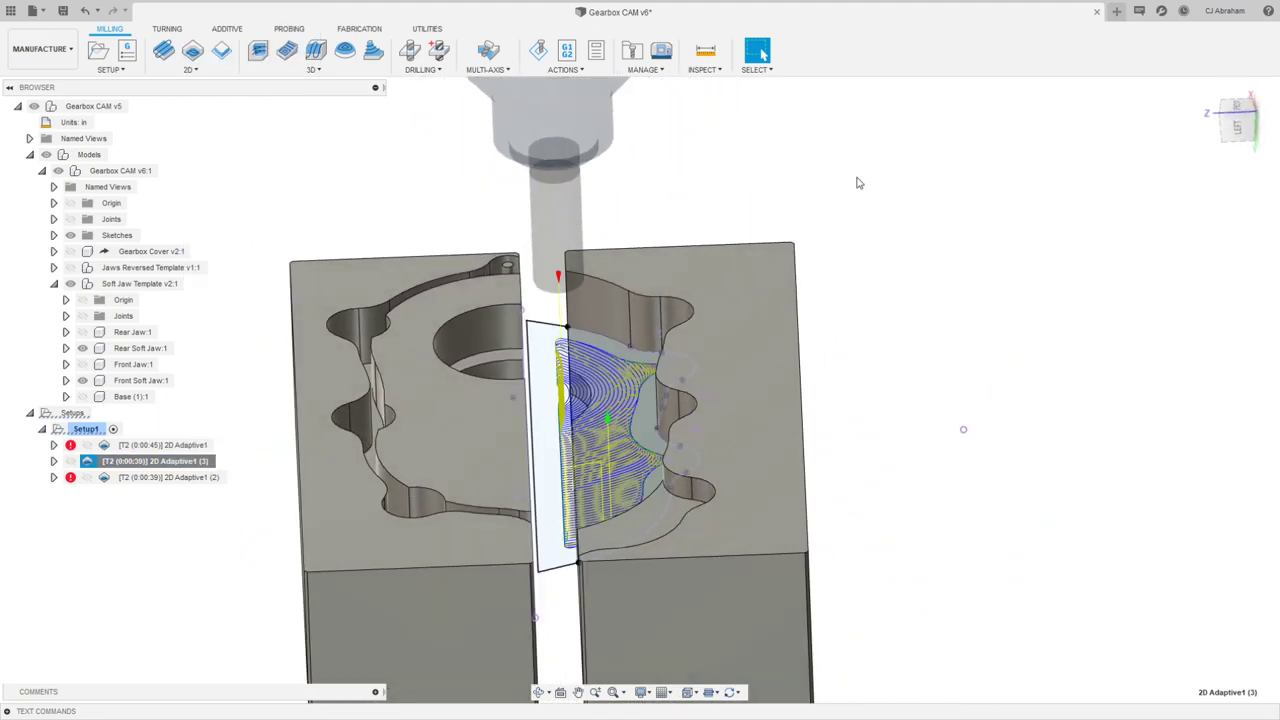
pyautogui.keyDown('shift'); pyautogui.moveTo(857, 183); pyautogui.dragTo(684, 294, button='middle'); pyautogui.keyUp('shift')
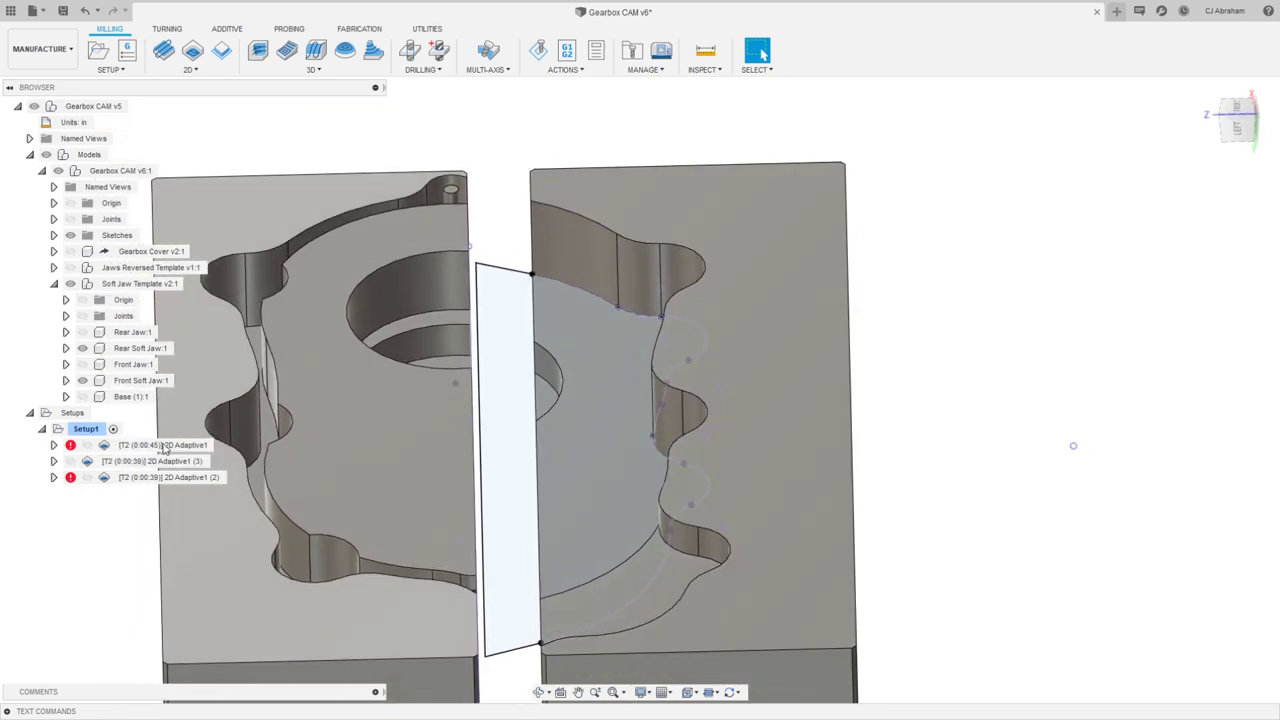
# Step: Replace the stock contour of 2D Adaptive1 (3) with a newly picked chain around the main pocket and regenerate the toolpath
pyautogui.click(180, 458)
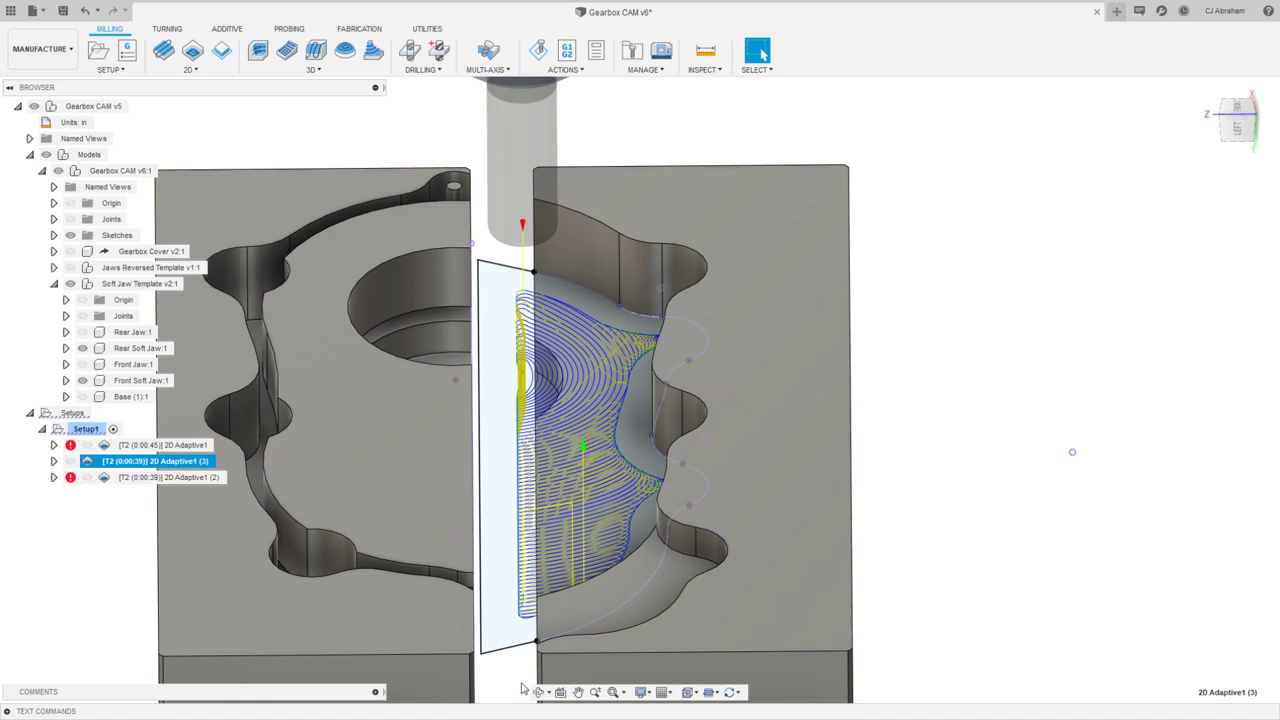
pyautogui.rightClick(179, 461)
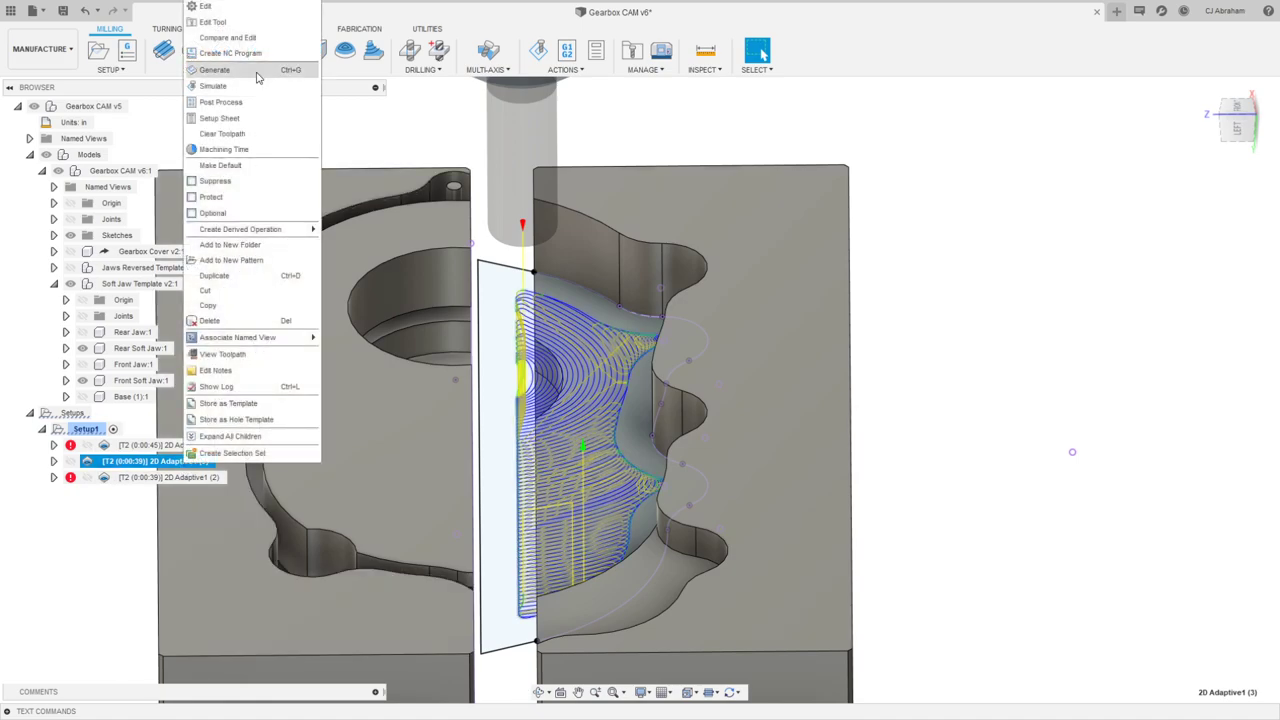
pyautogui.click(215, 7)
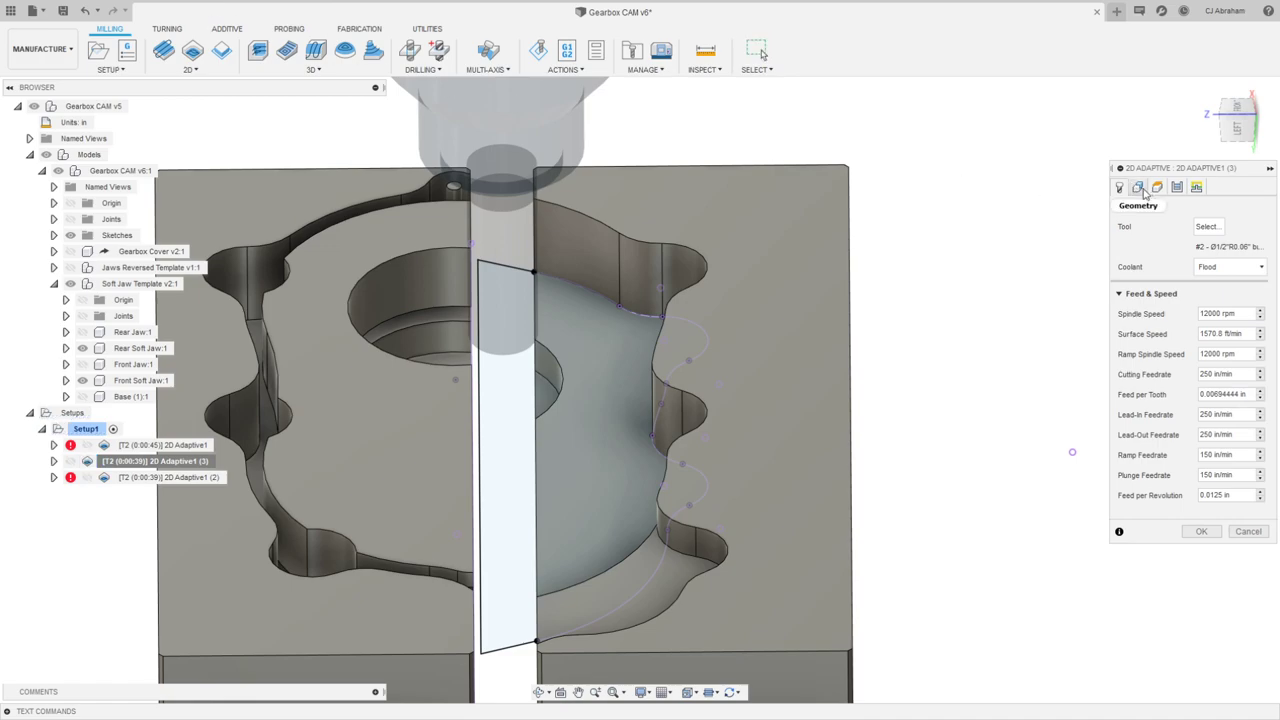
pyautogui.click(1139, 189)
pyautogui.click(1232, 274)
pyautogui.keyDown('shift'); pyautogui.moveTo(870, 250); pyautogui.dragTo(591, 423, button='middle'); pyautogui.keyUp('shift')
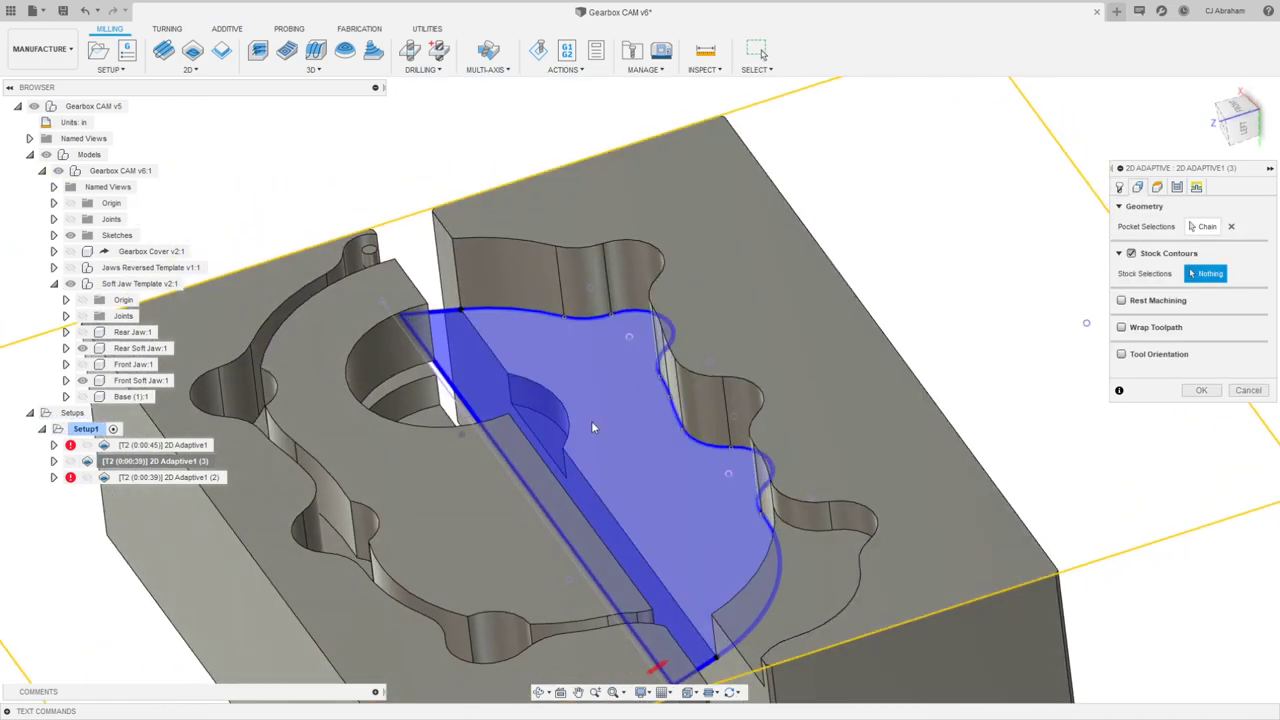
pyautogui.click(555, 426)
pyautogui.click(545, 404)
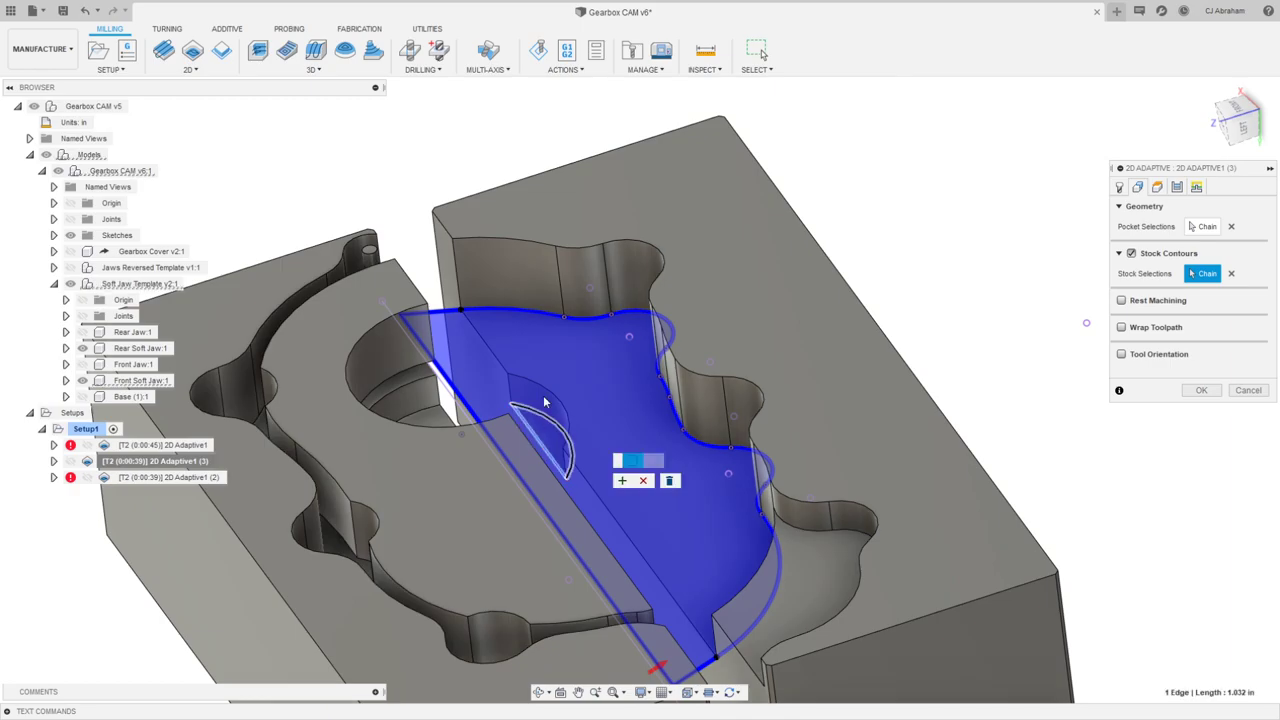
pyautogui.click(590, 329)
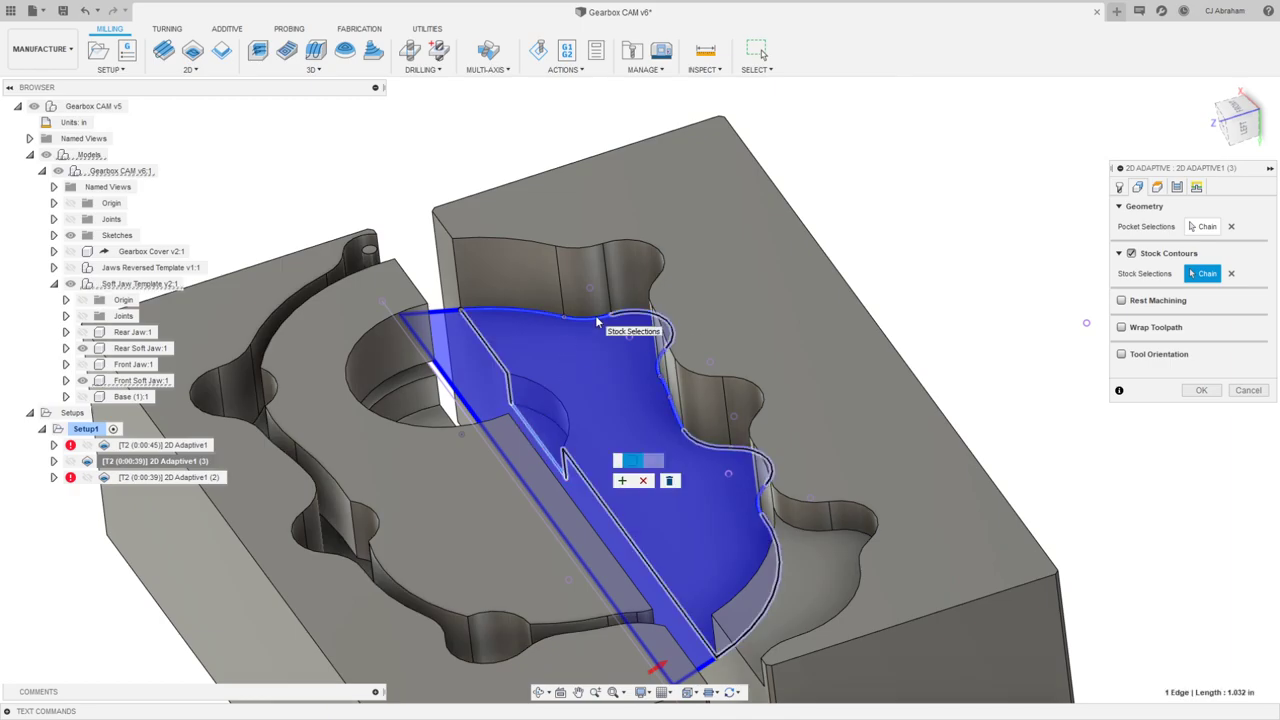
pyautogui.click(623, 483)
pyautogui.moveTo(1014, 209)
pyautogui.keyDown('shift'); pyautogui.mouseDown(button='middle')
pyautogui.moveTo(966, 249)
pyautogui.moveTo(1020, 213)
pyautogui.mouseUp(button='middle'); pyautogui.keyUp('shift')
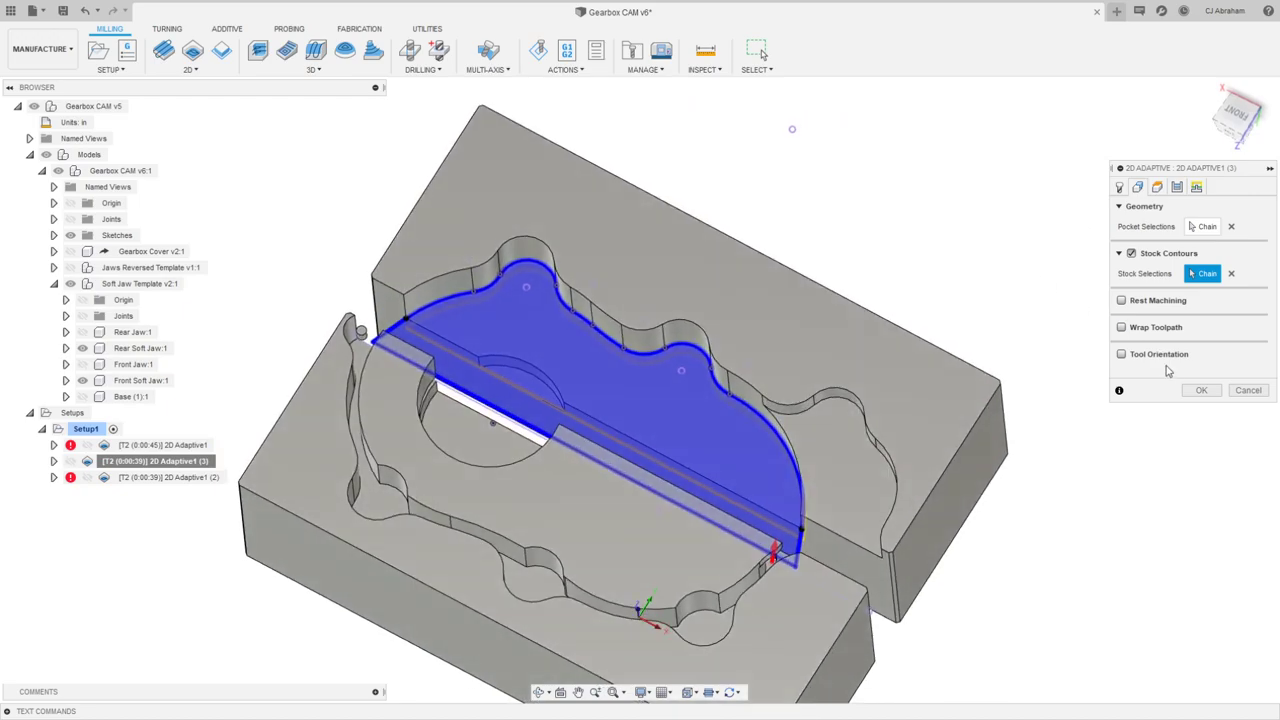
pyautogui.click(1201, 390)
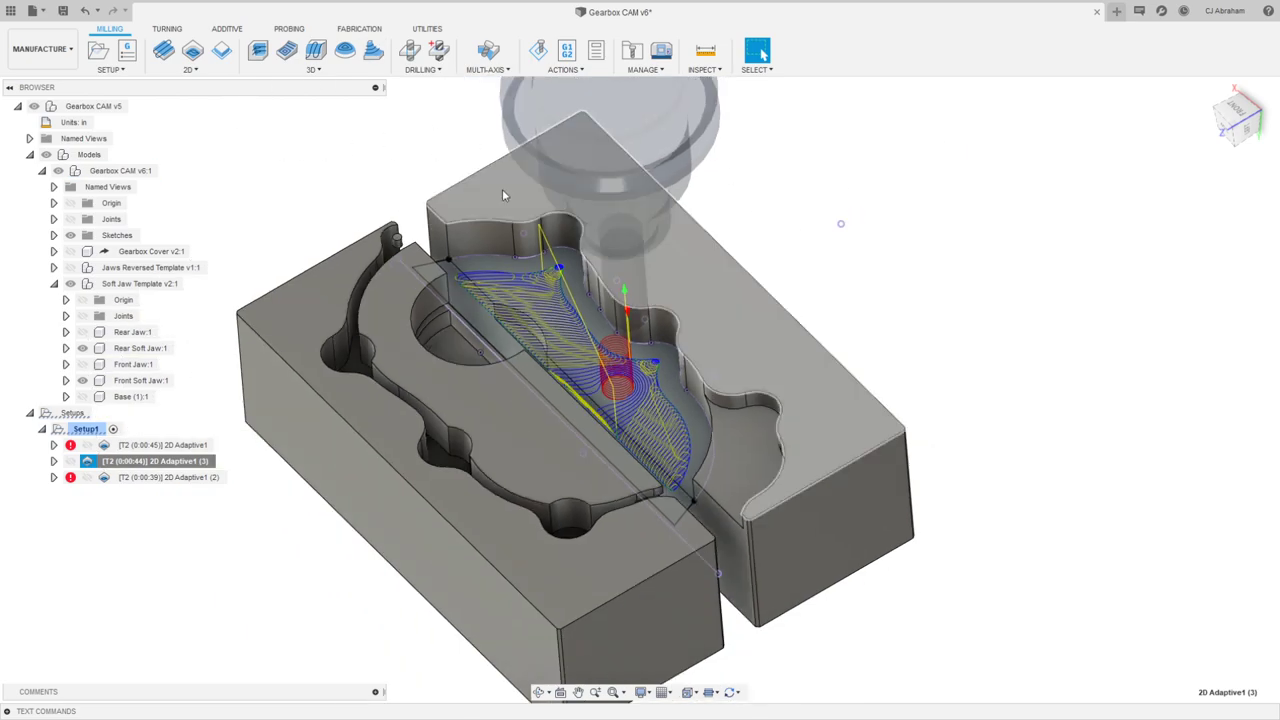
# Step: Set the jawSpacing user parameter to 1 in in the Design workspace
pyautogui.click(50, 52)
pyautogui.click(70, 86)
pyautogui.click(454, 54)
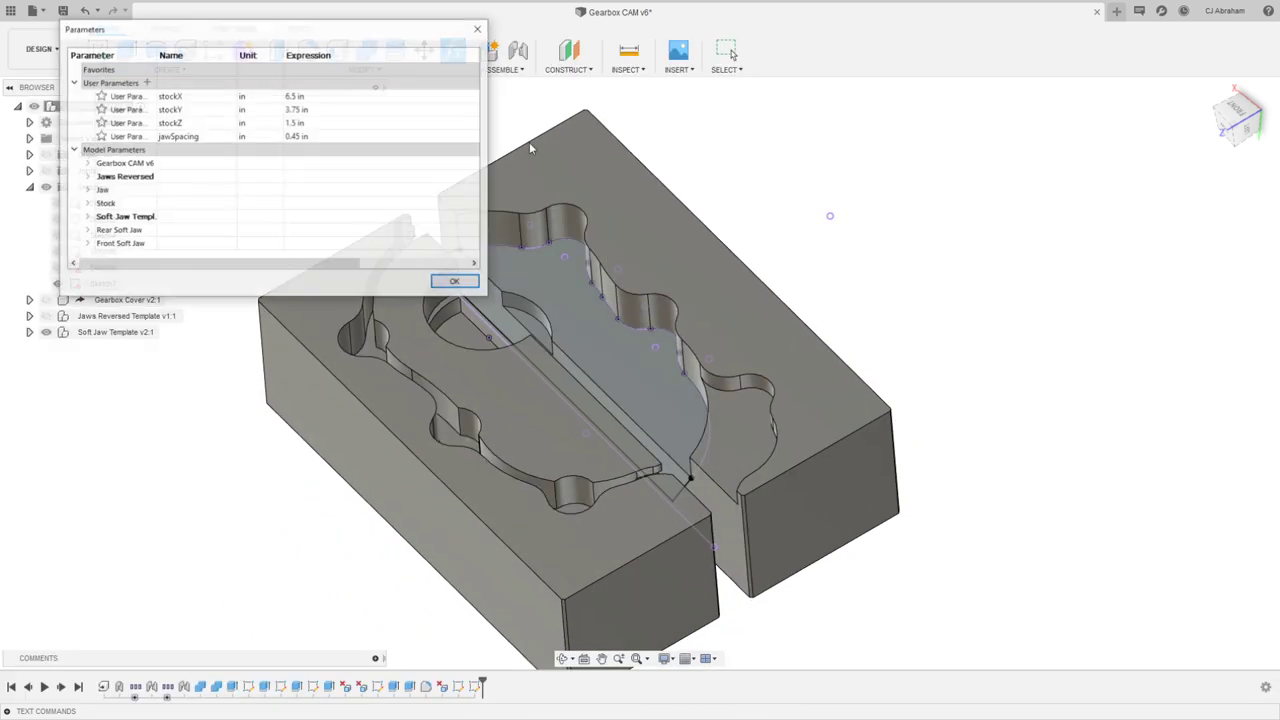
pyautogui.doubleClick(297, 136)
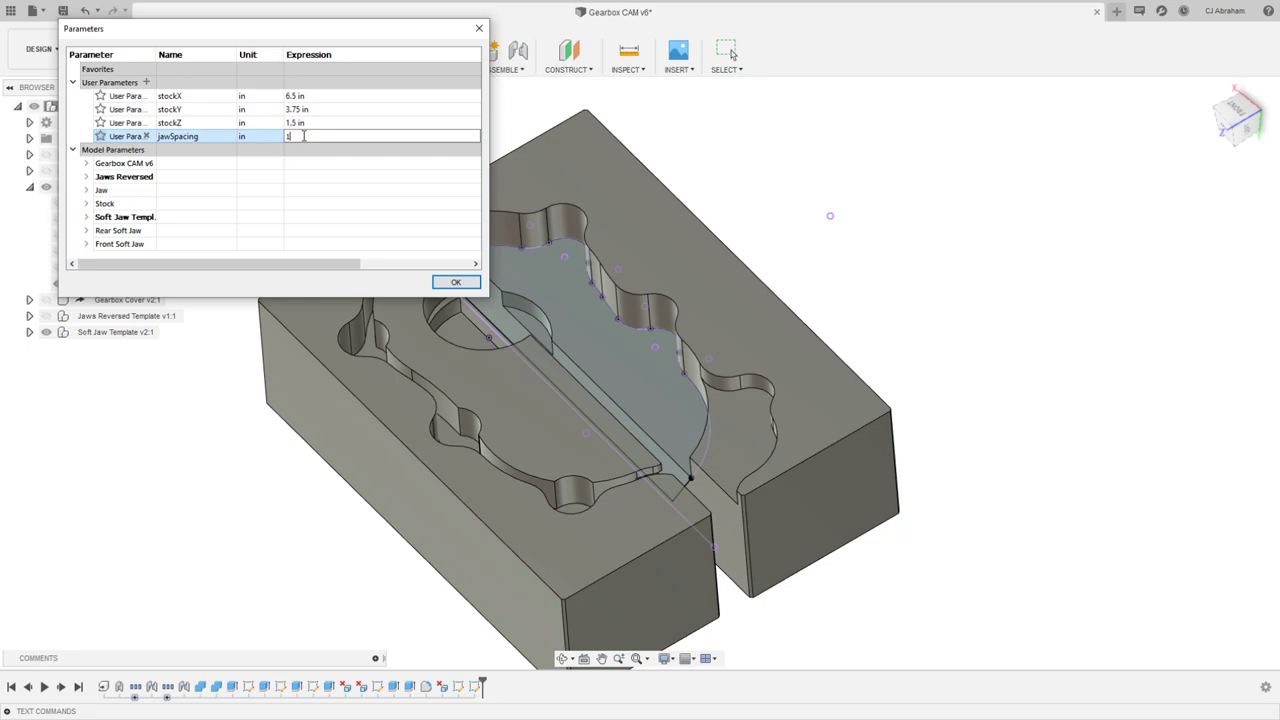
pyautogui.write('1')
pyautogui.press('Return')
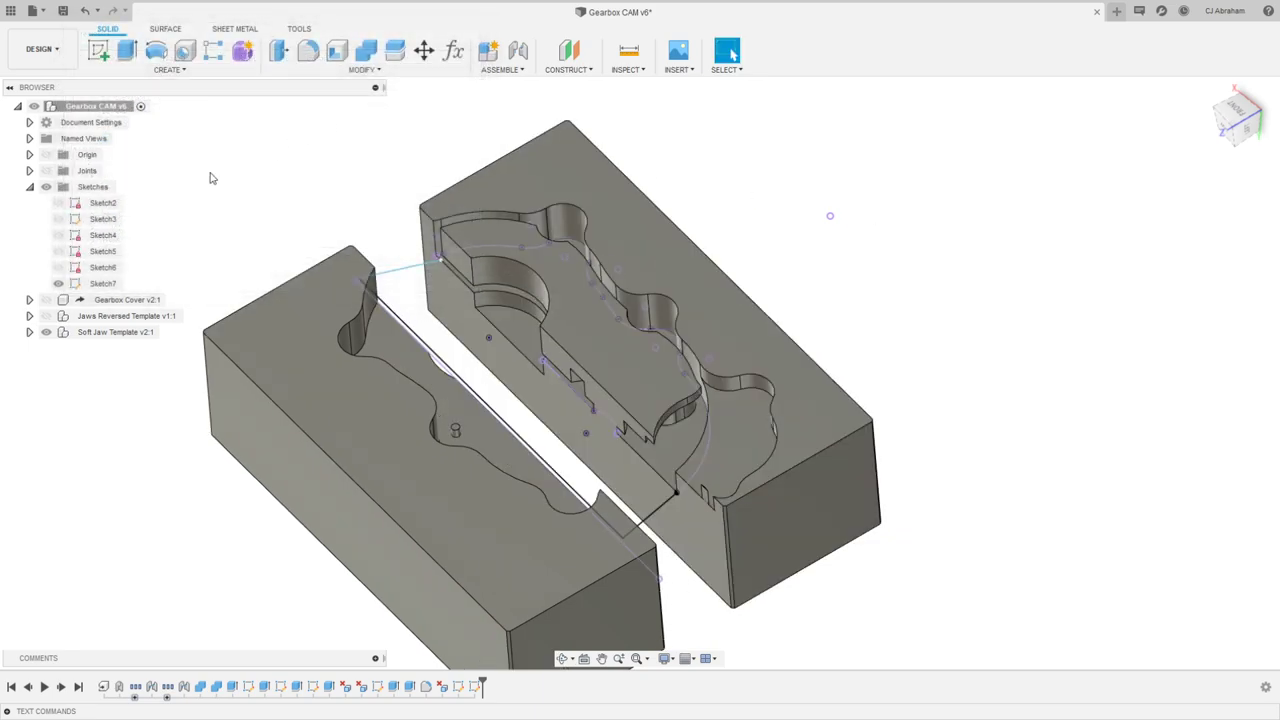
# Step: Recompute the whole design with Compute All and hide the sketches
pyautogui.click(370, 70)
pyautogui.click(330, 394)
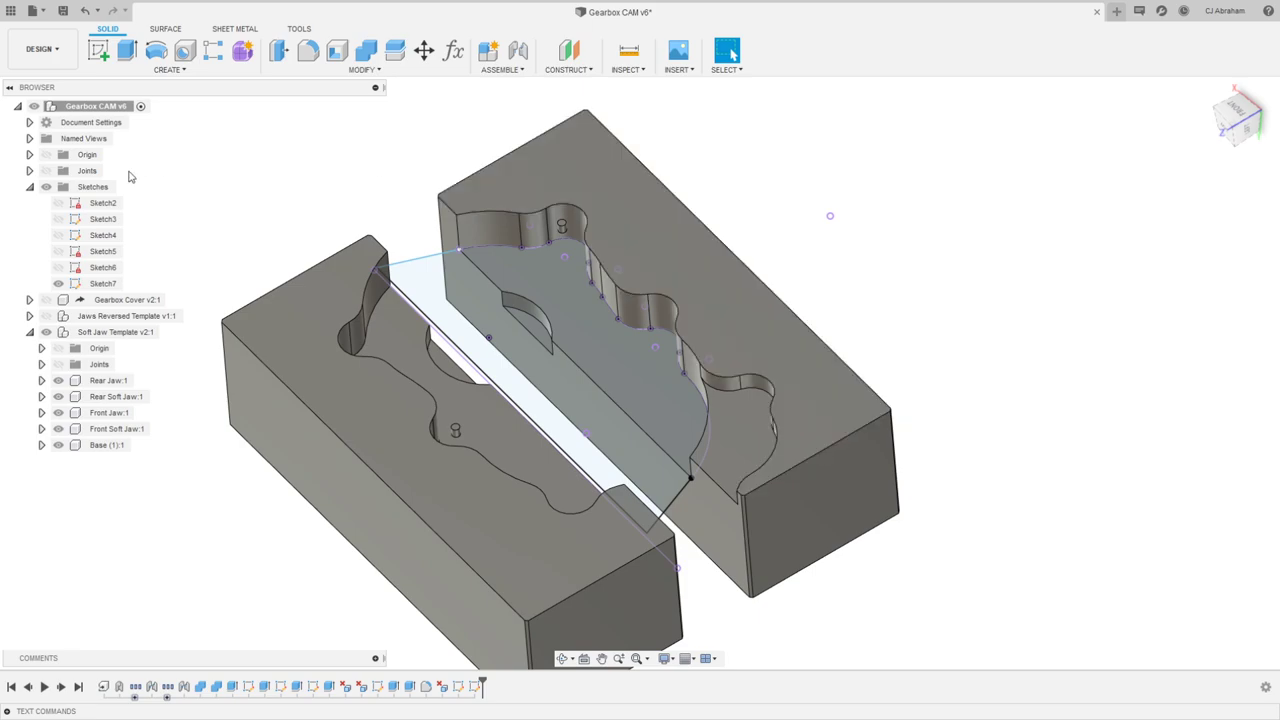
pyautogui.click(30, 187)
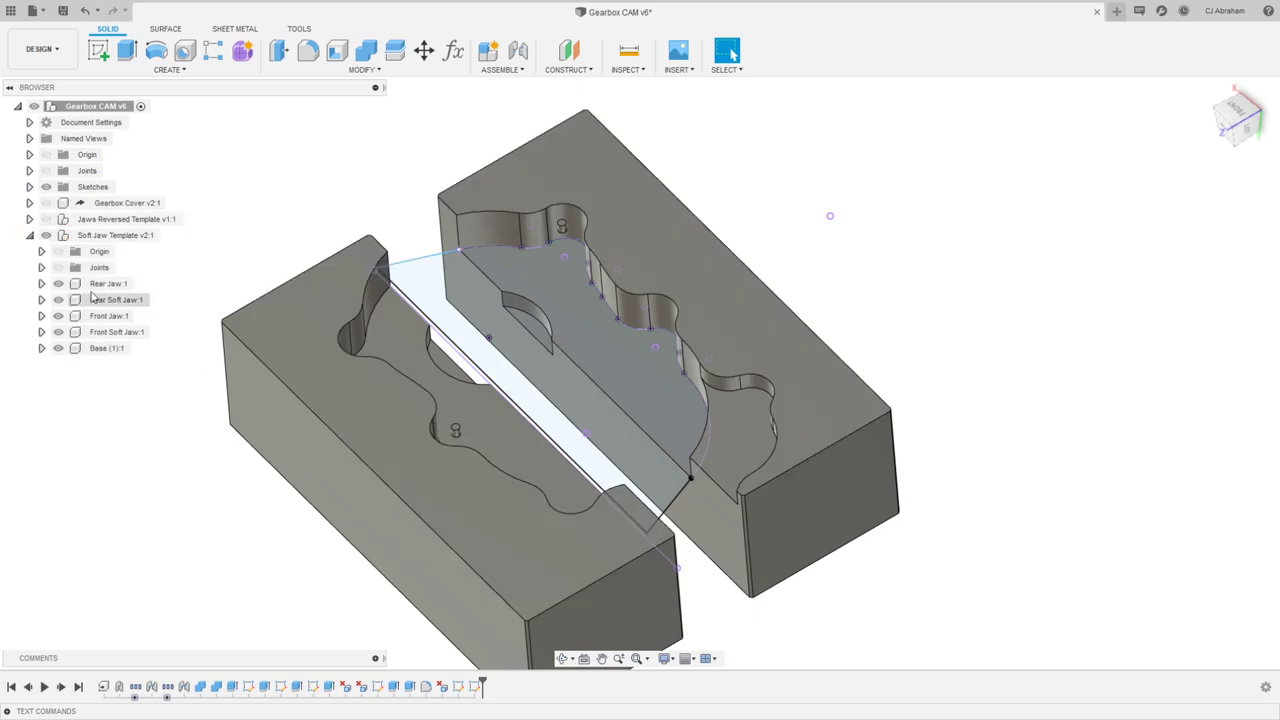
pyautogui.click(46, 187)
pyautogui.moveTo(809, 277)
pyautogui.keyDown('shift'); pyautogui.mouseDown(button='middle')
pyautogui.moveTo(651, 526)
pyautogui.moveTo(425, 641)
pyautogui.mouseUp(button='middle'); pyautogui.keyUp('shift')
# Step: Edit the Extrude3 cut so that Body8 of the Rear Soft Jaw is included in the objects to cut
pyautogui.click(265, 687)
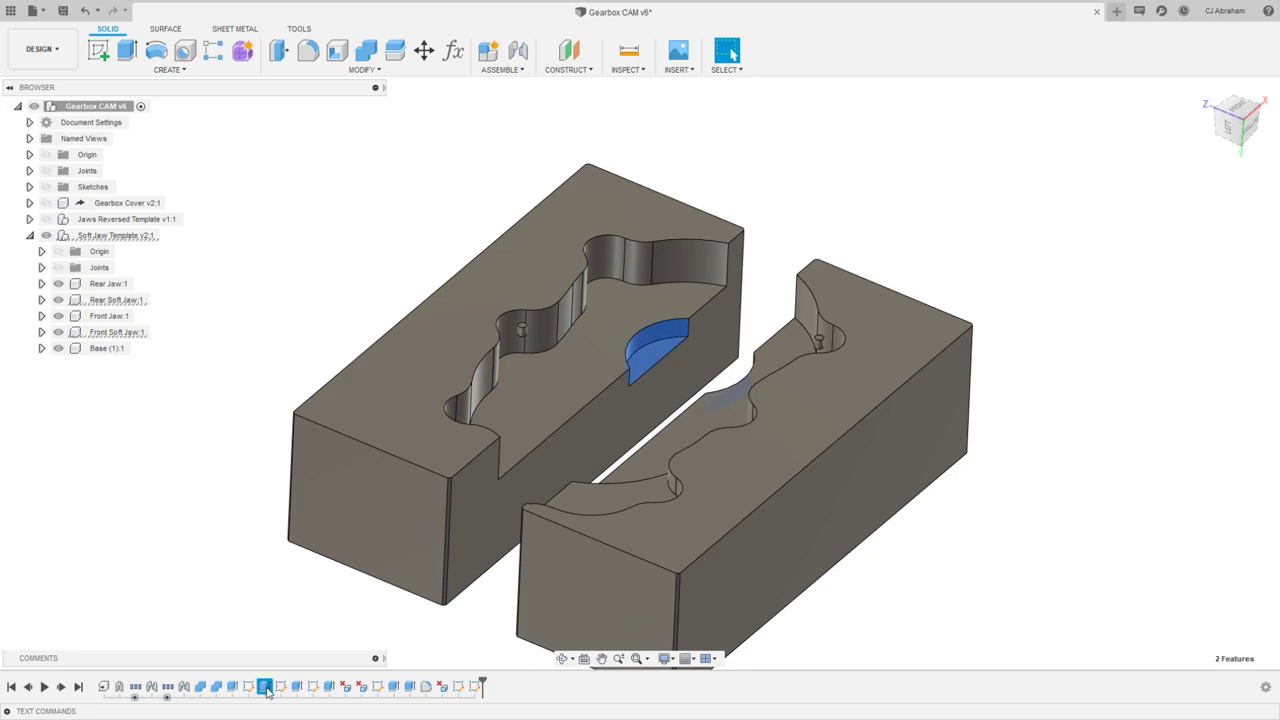
pyautogui.click(297, 687)
pyautogui.rightClick(297, 687)
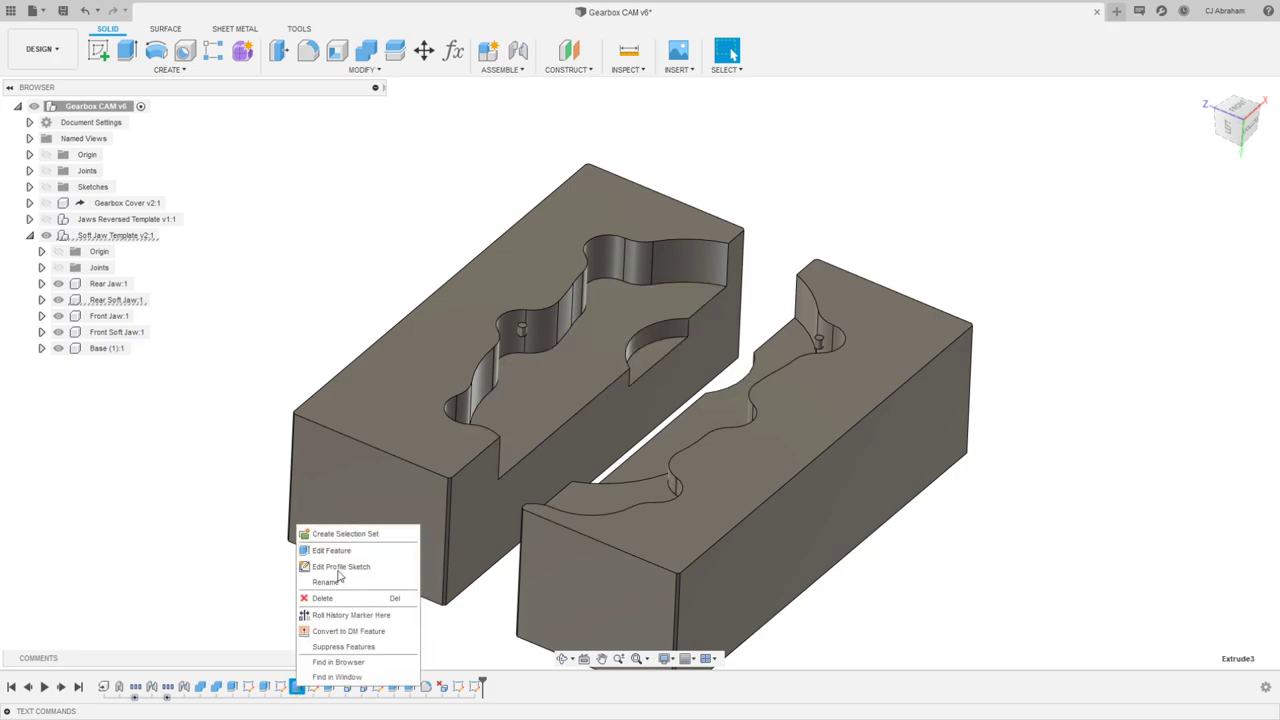
pyautogui.click(337, 557)
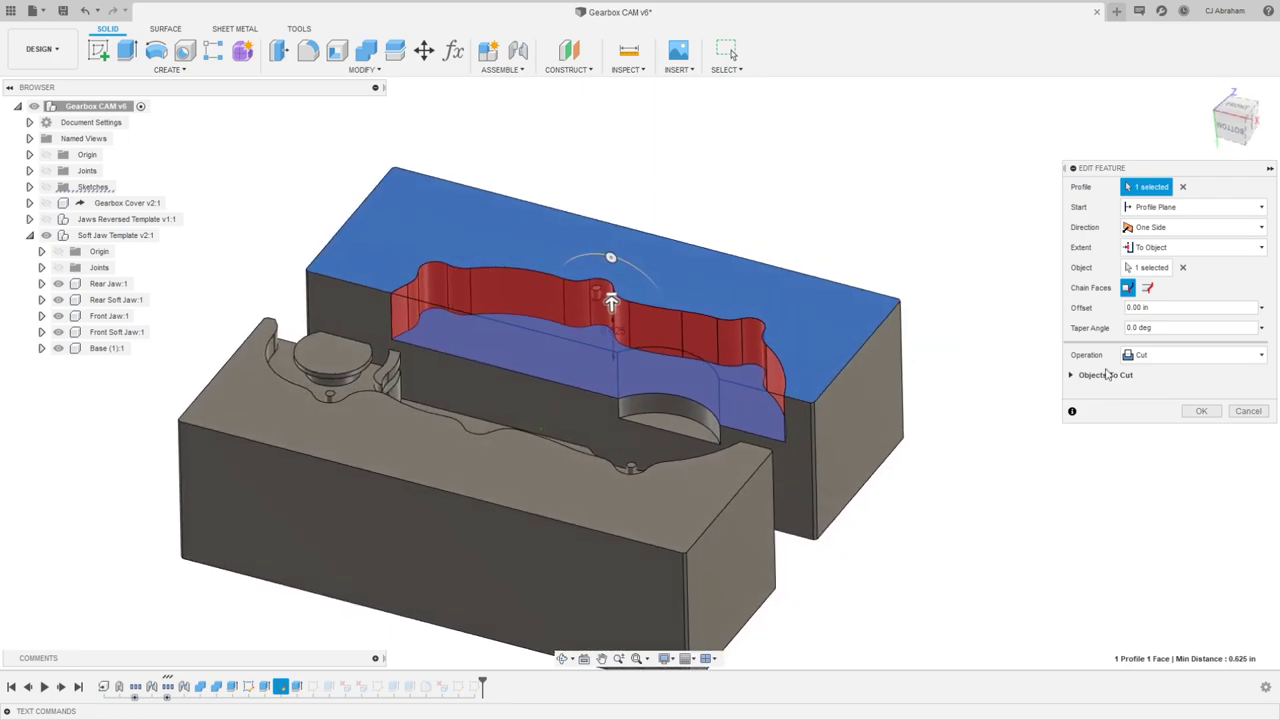
pyautogui.click(1073, 376)
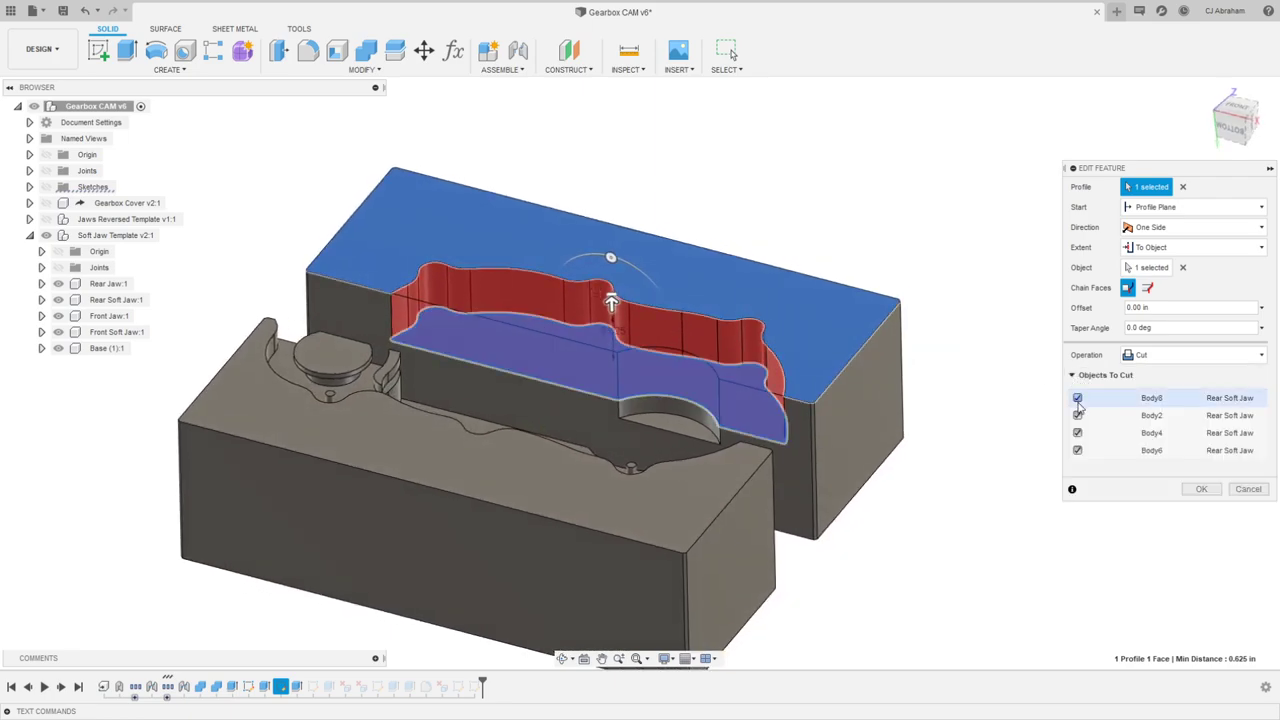
pyautogui.click(1198, 488)
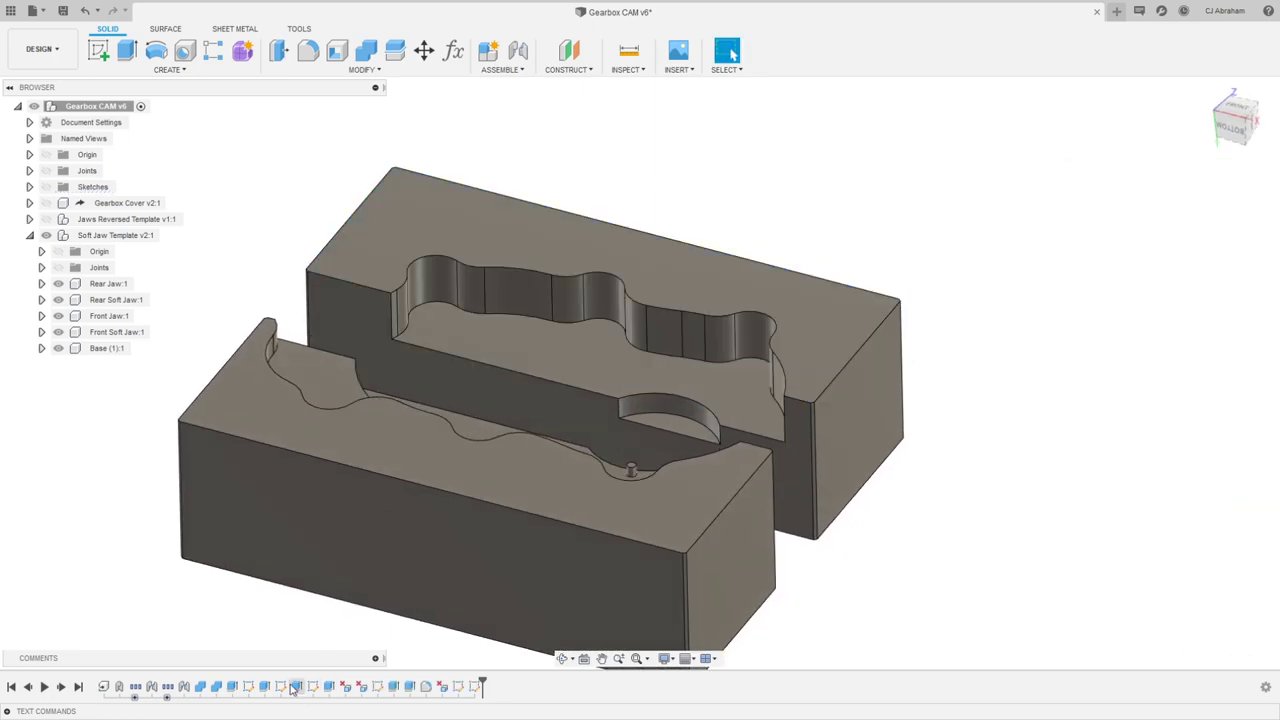
pyautogui.doubleClick(297, 687)
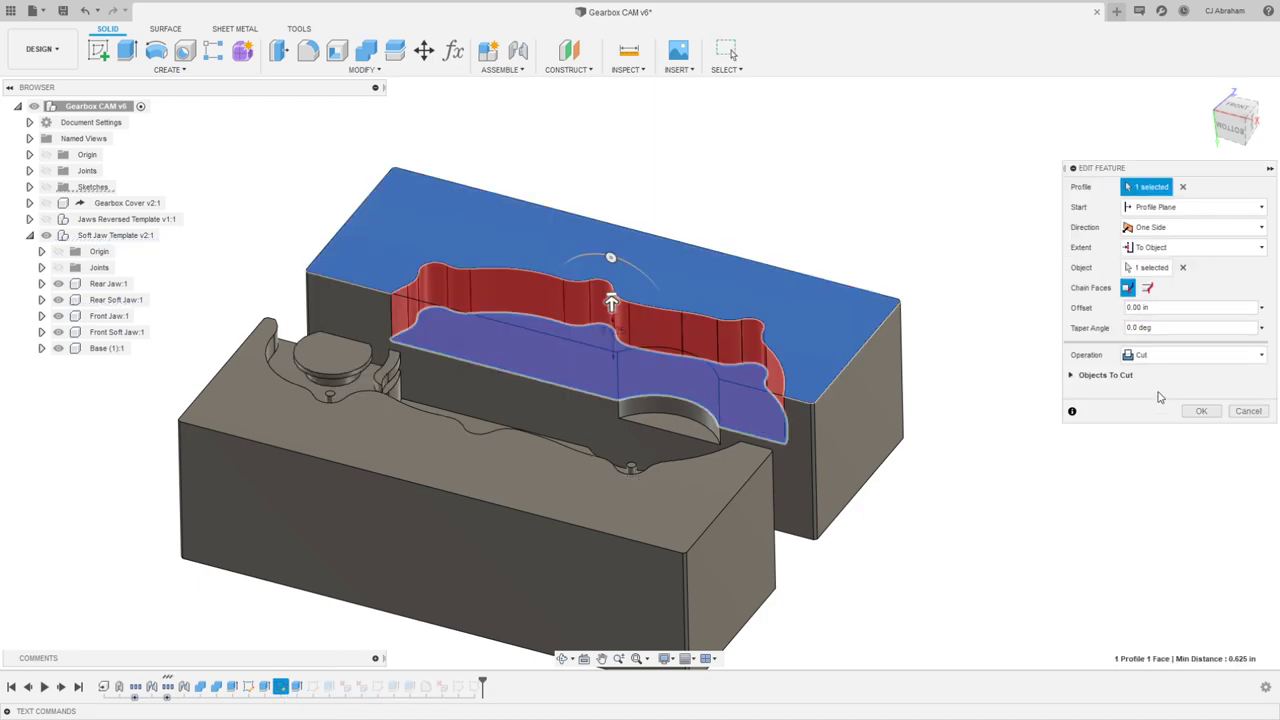
pyautogui.click(1246, 412)
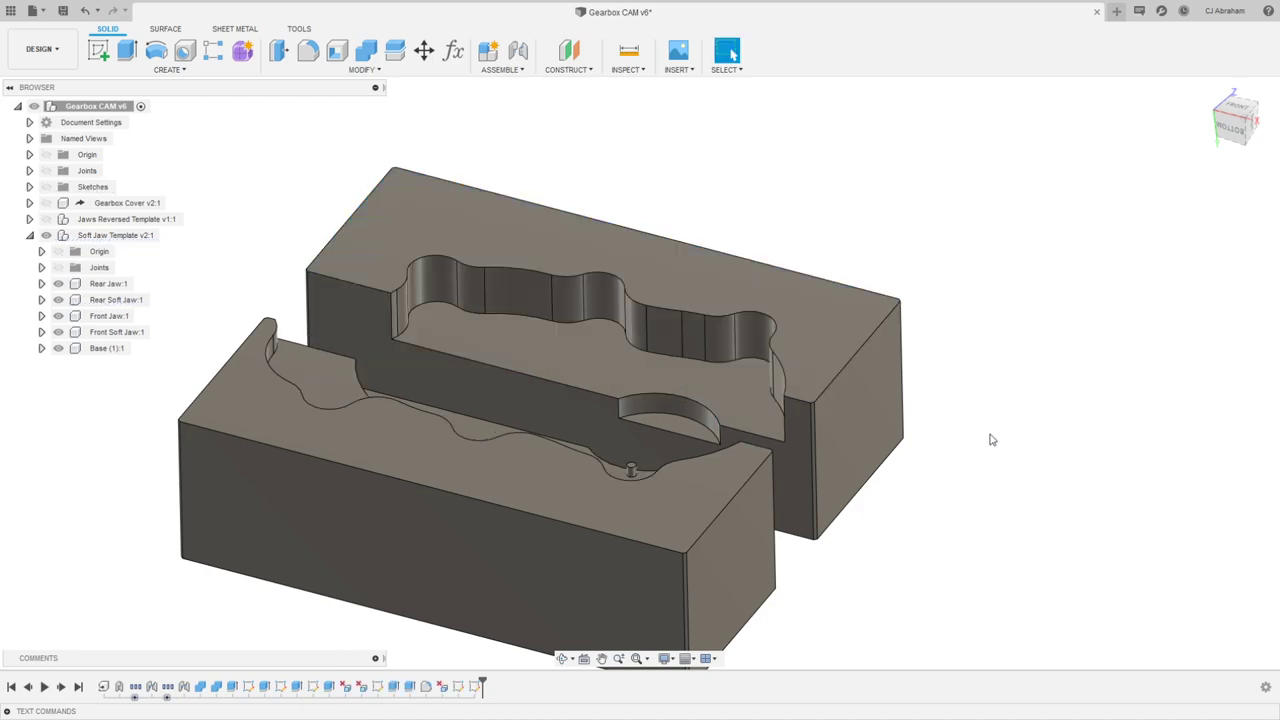
# Step: Edit the Extrude2 cut so that Body9 of the Front Soft Jaw is included in the objects to cut
pyautogui.click(395, 688)
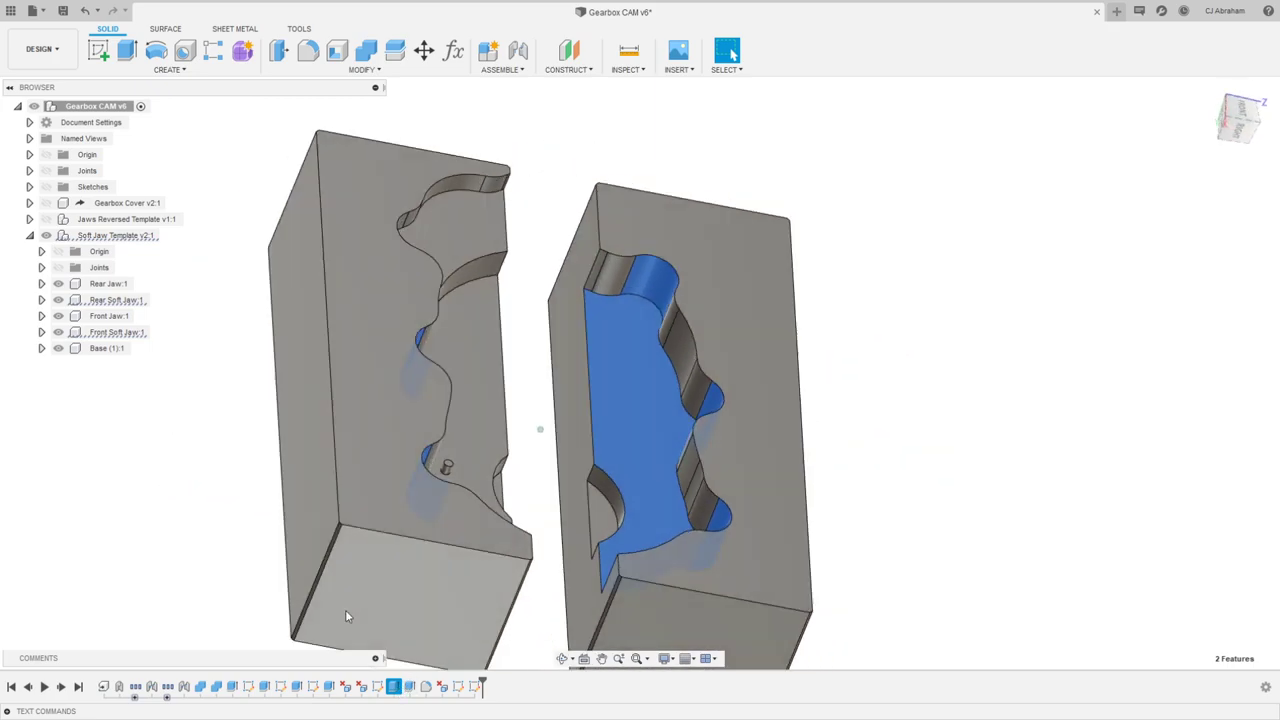
pyautogui.click(232, 687)
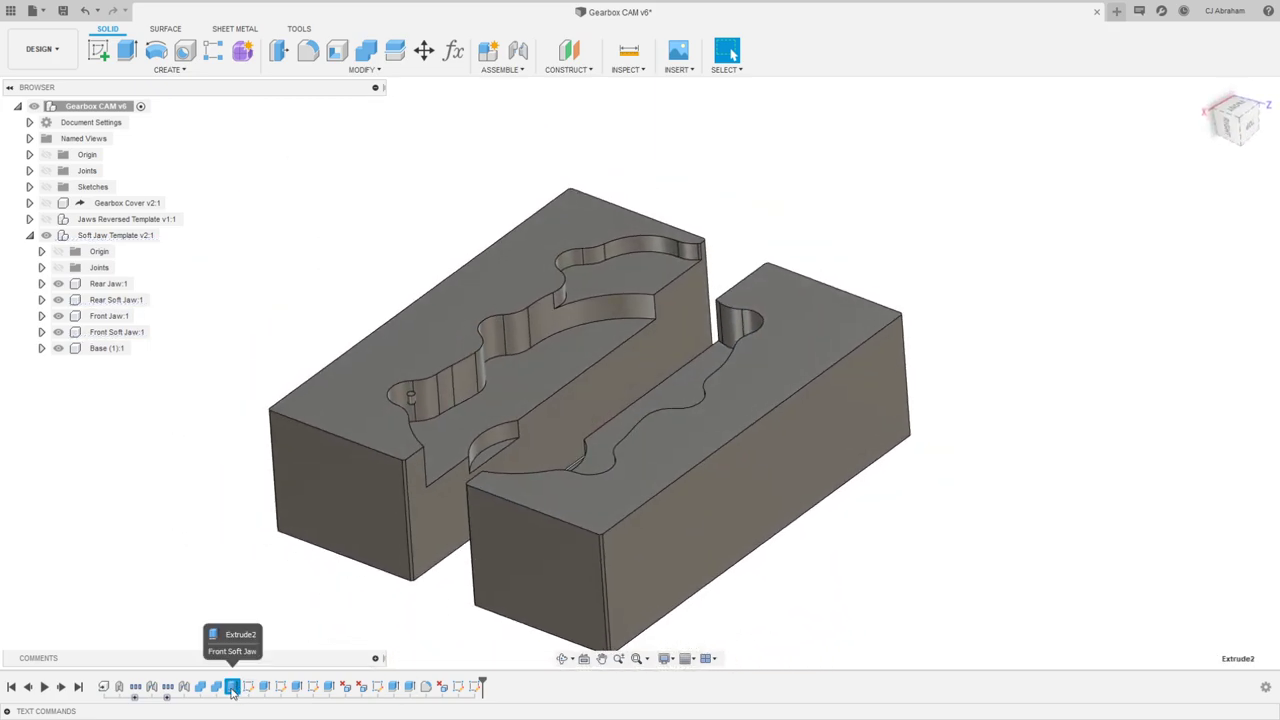
pyautogui.rightClick(233, 688)
pyautogui.click(267, 715)
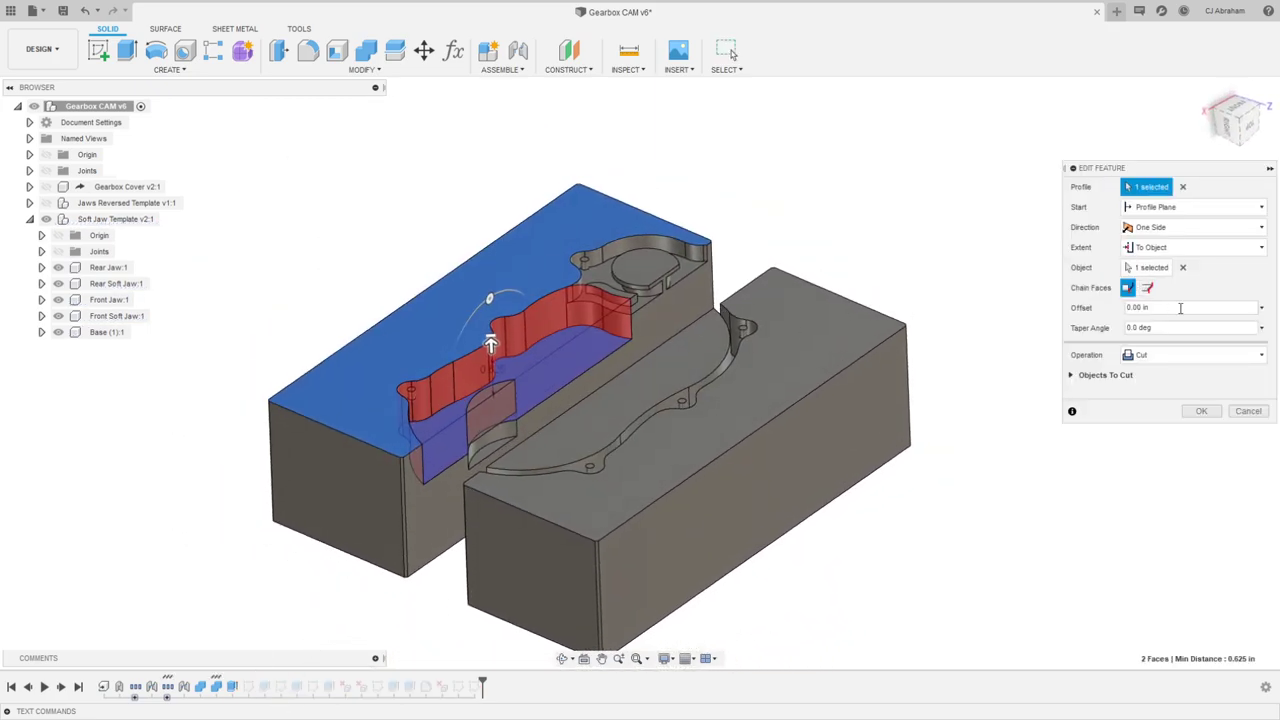
pyautogui.click(1071, 376)
pyautogui.click(1079, 399)
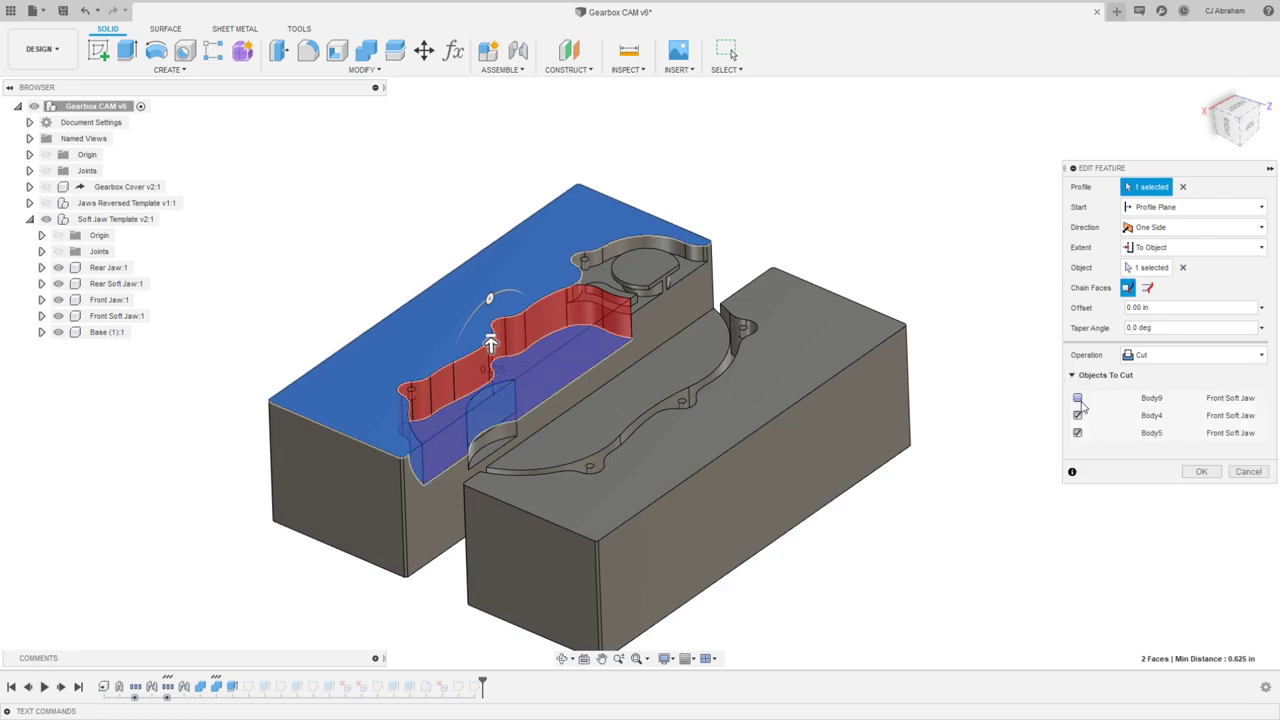
pyautogui.click(1200, 472)
# Step: Examine the Front Soft Jaw's pocket floors: the small arc recess, the main pocket and the shallow end pocket
pyautogui.keyDown('shift'); pyautogui.moveTo(994, 200); pyautogui.dragTo(954, 283, button='middle'); pyautogui.keyUp('shift')
pyautogui.keyDown('shift'); pyautogui.moveTo(382, 298); pyautogui.dragTo(335, 261, button='middle'); pyautogui.keyUp('shift')
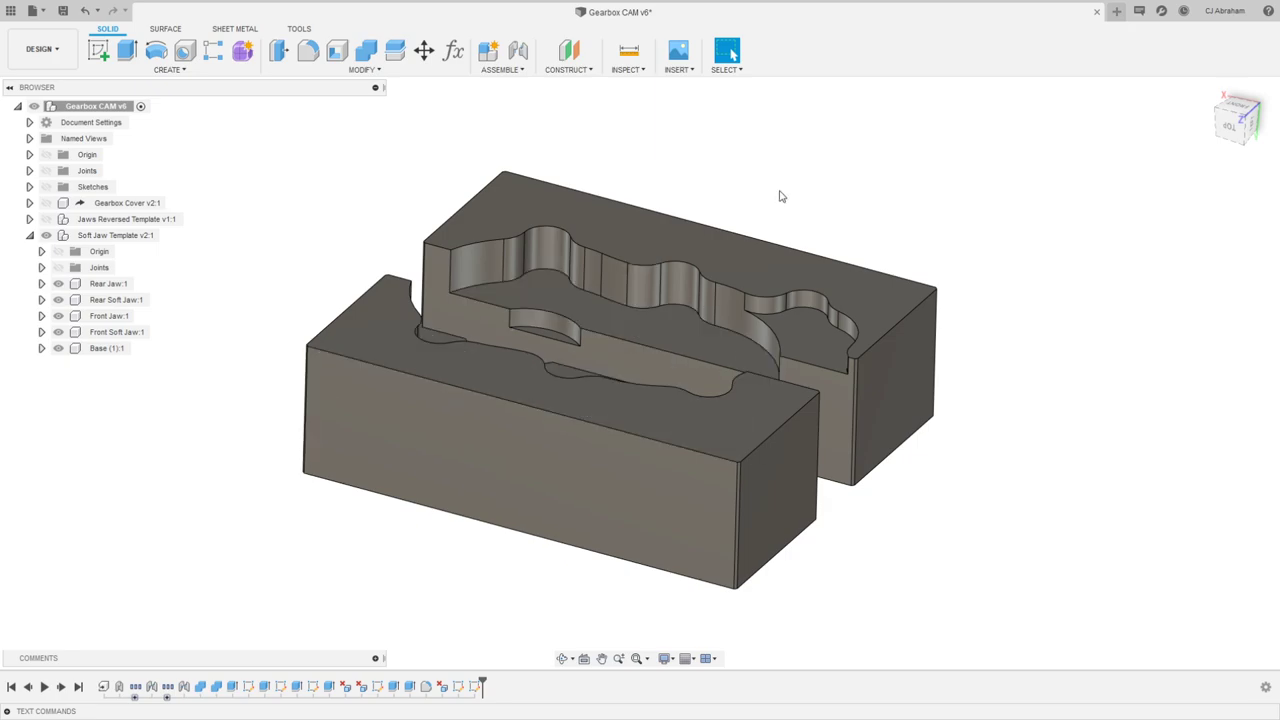
pyautogui.scroll(3, 691, 294)
pyautogui.keyDown('shift'); pyautogui.moveTo(691, 294); pyautogui.dragTo(516, 390, button='middle'); pyautogui.keyUp('shift')
pyautogui.click(517, 405)
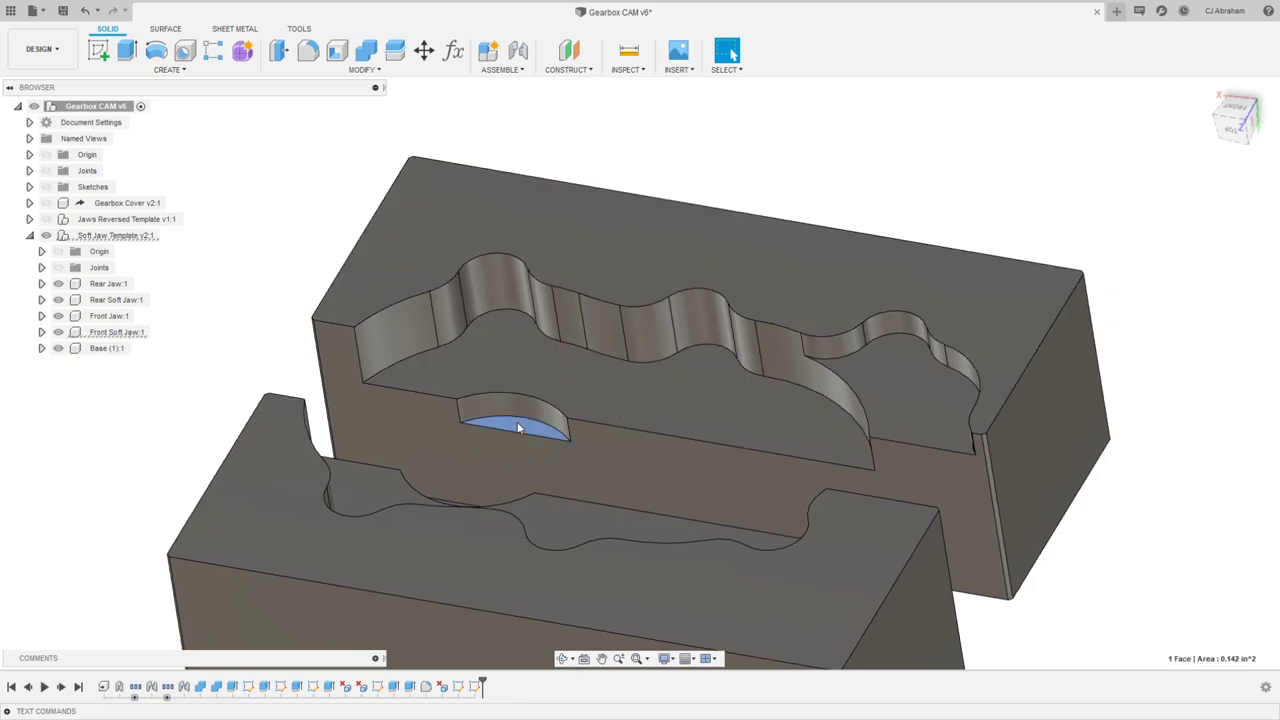
pyautogui.click(563, 380)
pyautogui.click(929, 375)
pyautogui.click(897, 140)
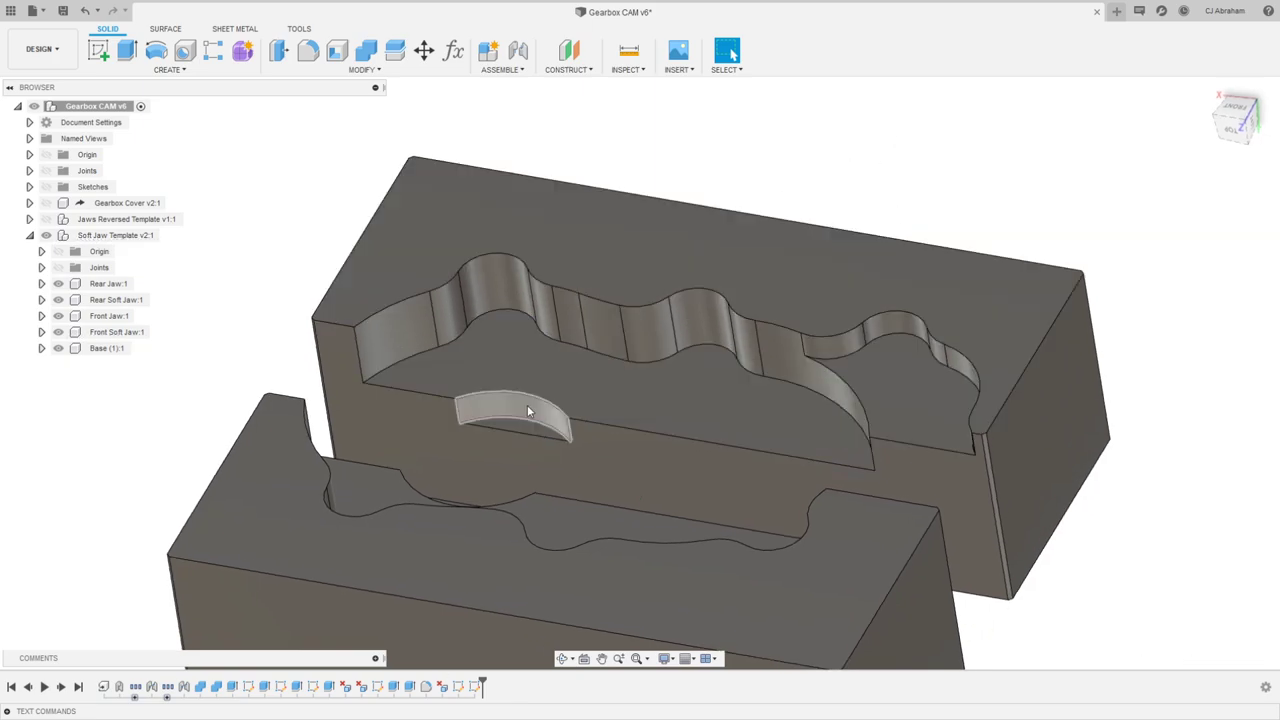
pyautogui.click(507, 428)
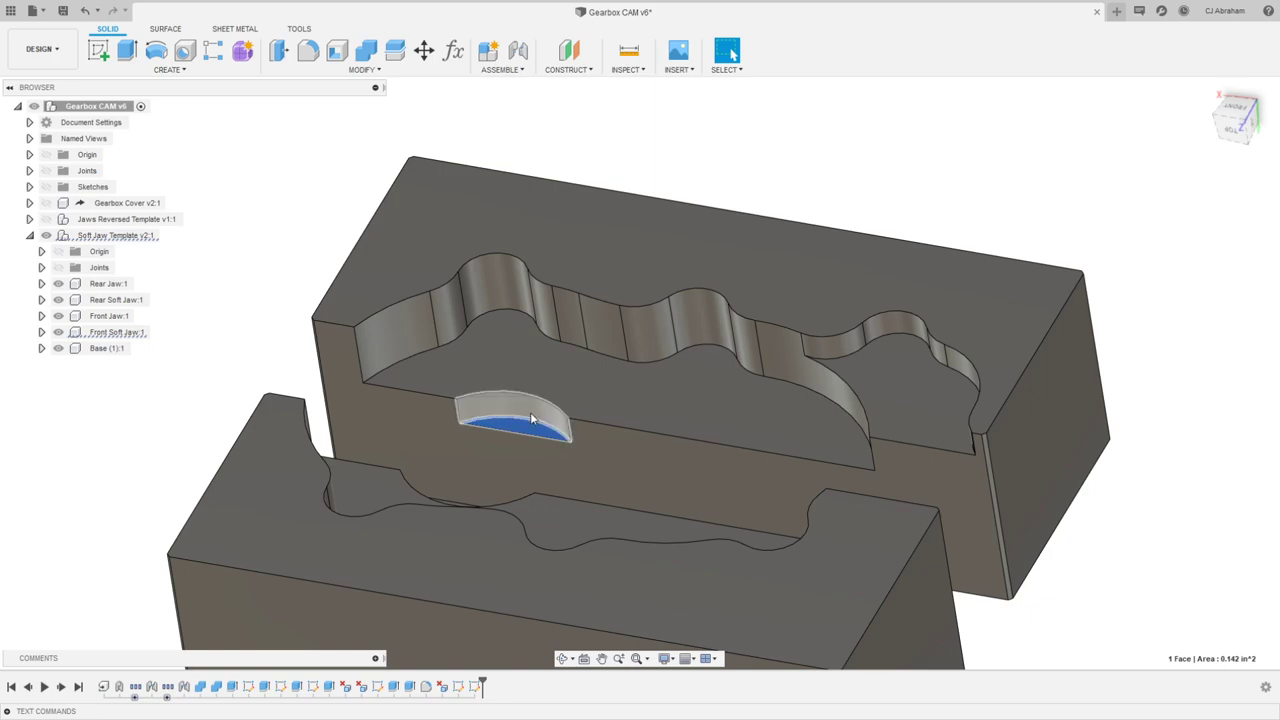
pyautogui.click(543, 356)
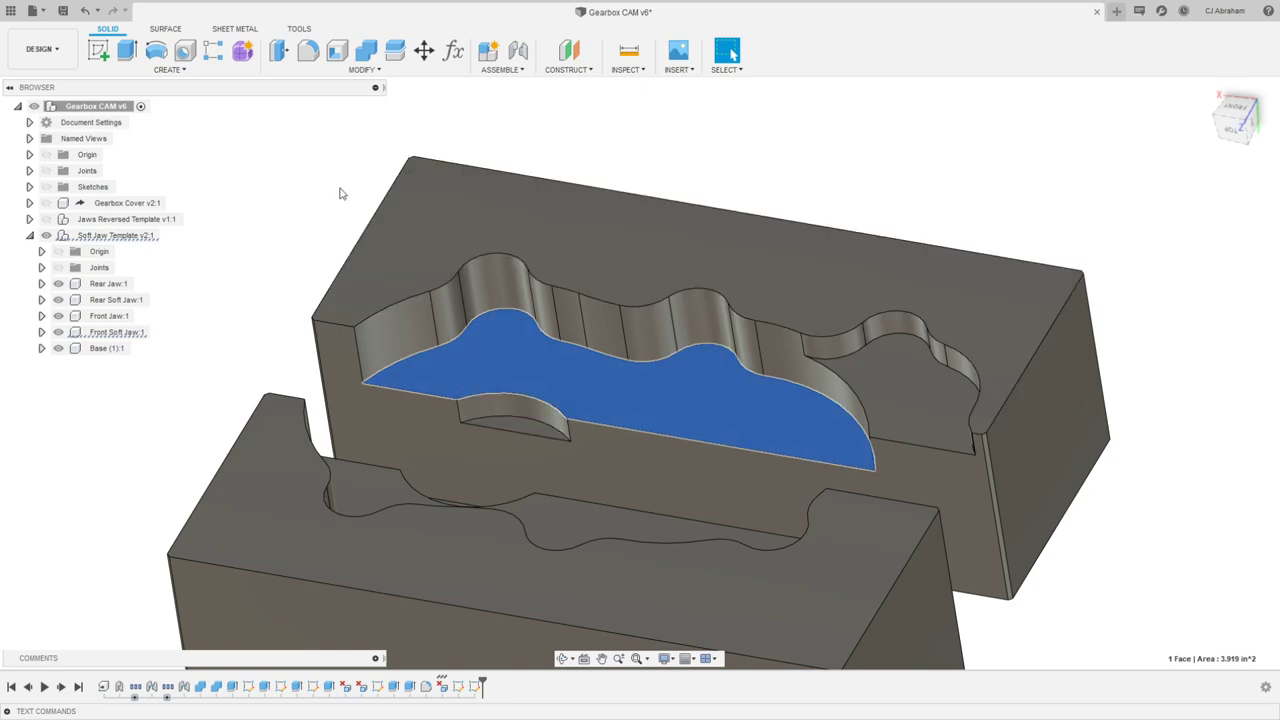
pyautogui.click(1059, 176)
pyautogui.click(908, 372)
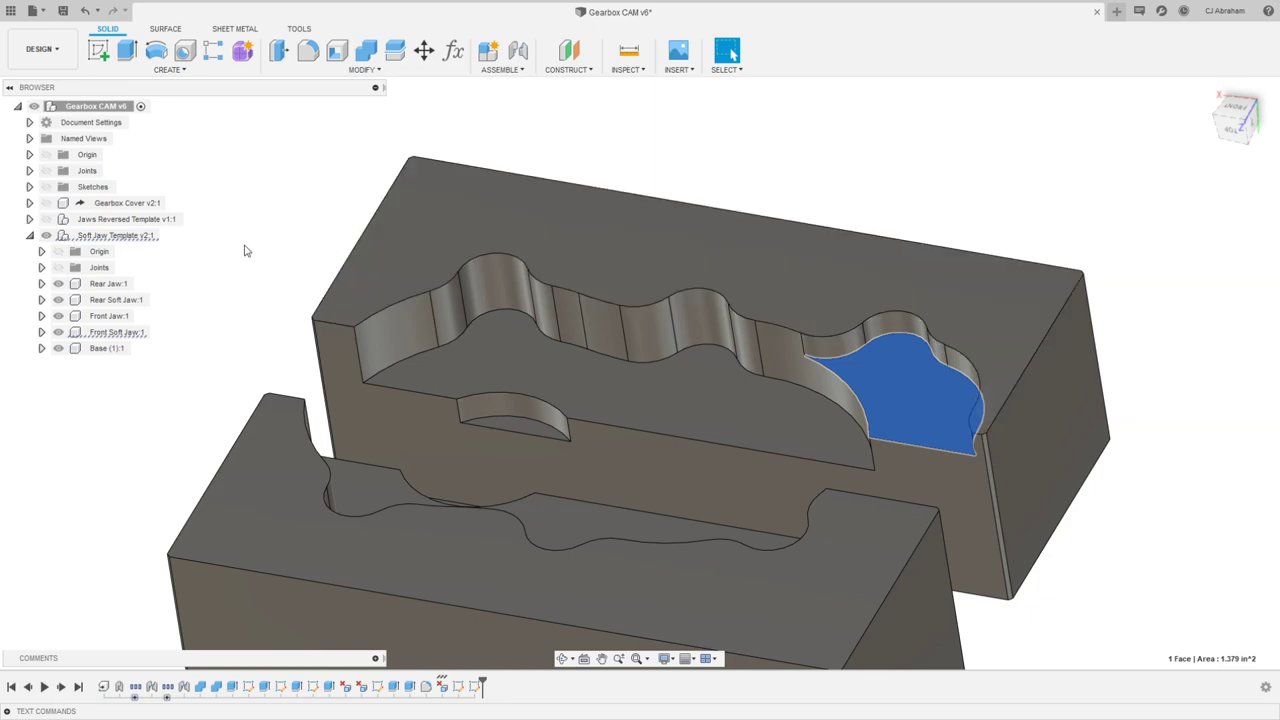
pyautogui.click(246, 251)
# Step: Return to the Manufacture workspace and delete the 2D Adaptive1 (3) operation
pyautogui.click(48, 54)
pyautogui.click(45, 200)
pyautogui.click(188, 462)
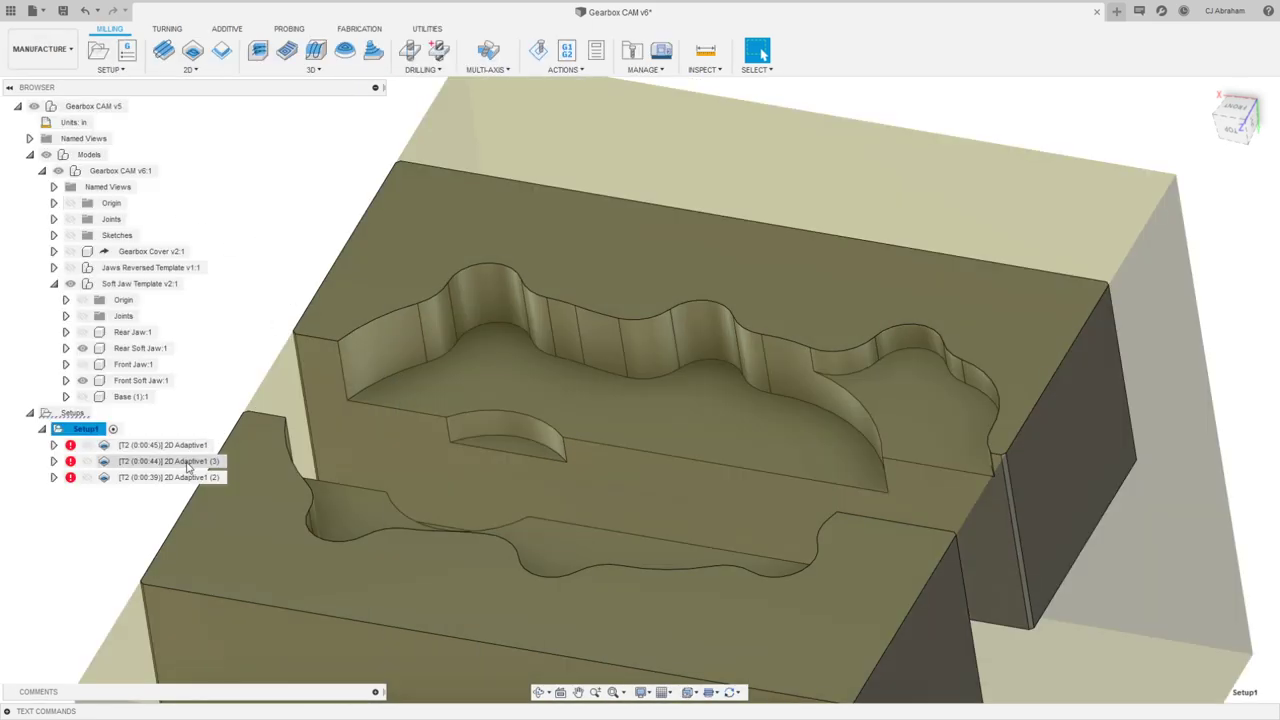
pyautogui.rightClick(190, 461)
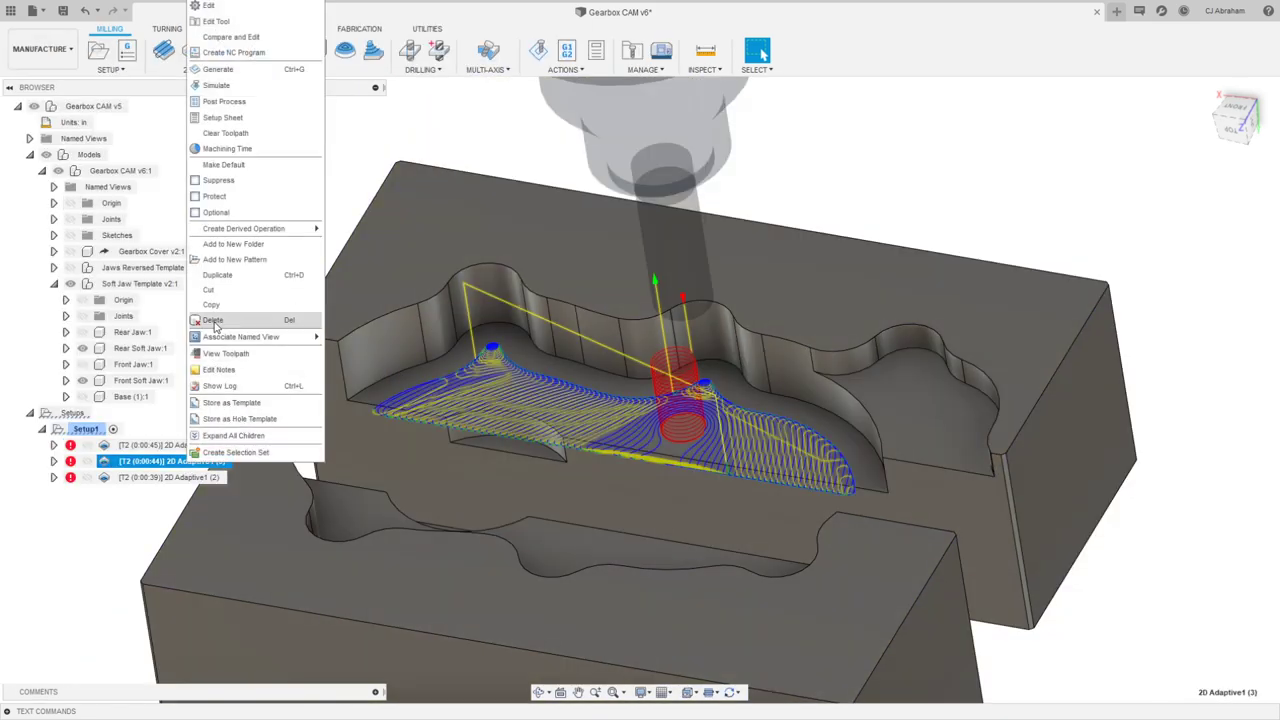
pyautogui.click(213, 320)
# Step: Regenerate the outdated 2D Adaptive1 toolpath for the current jaw spacing
pyautogui.rightClick(176, 448)
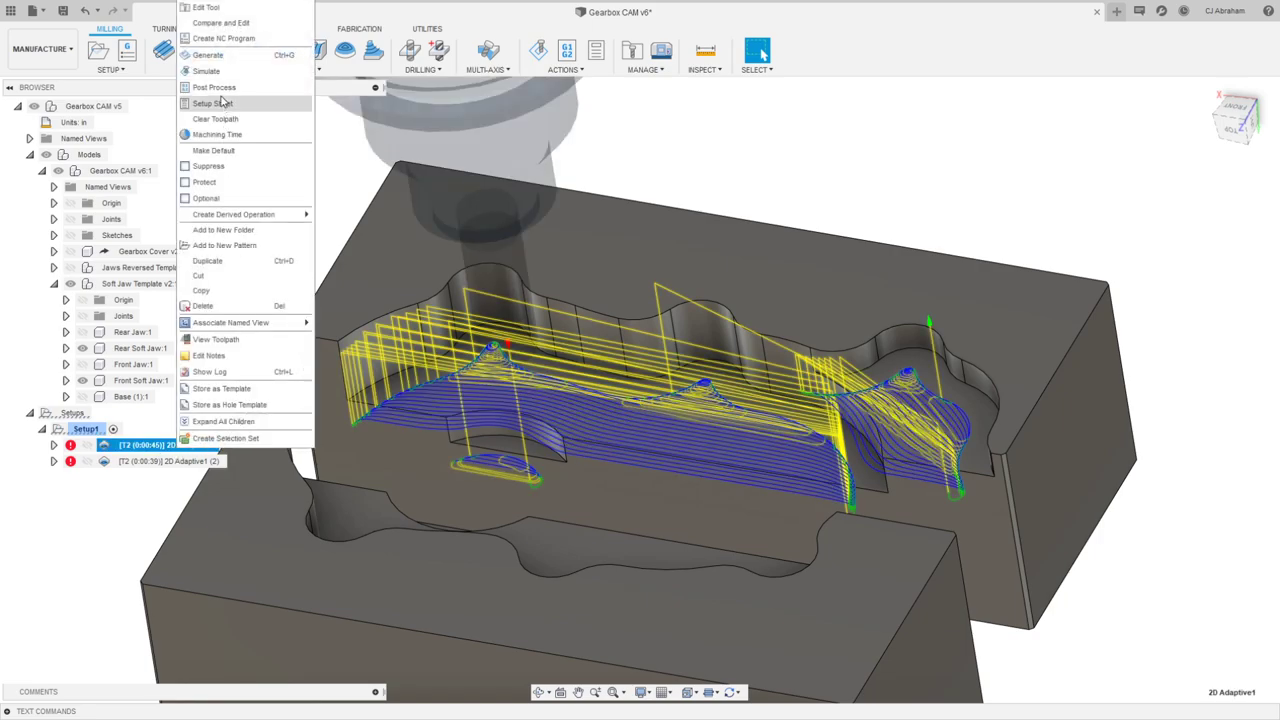
pyautogui.click(211, 56)
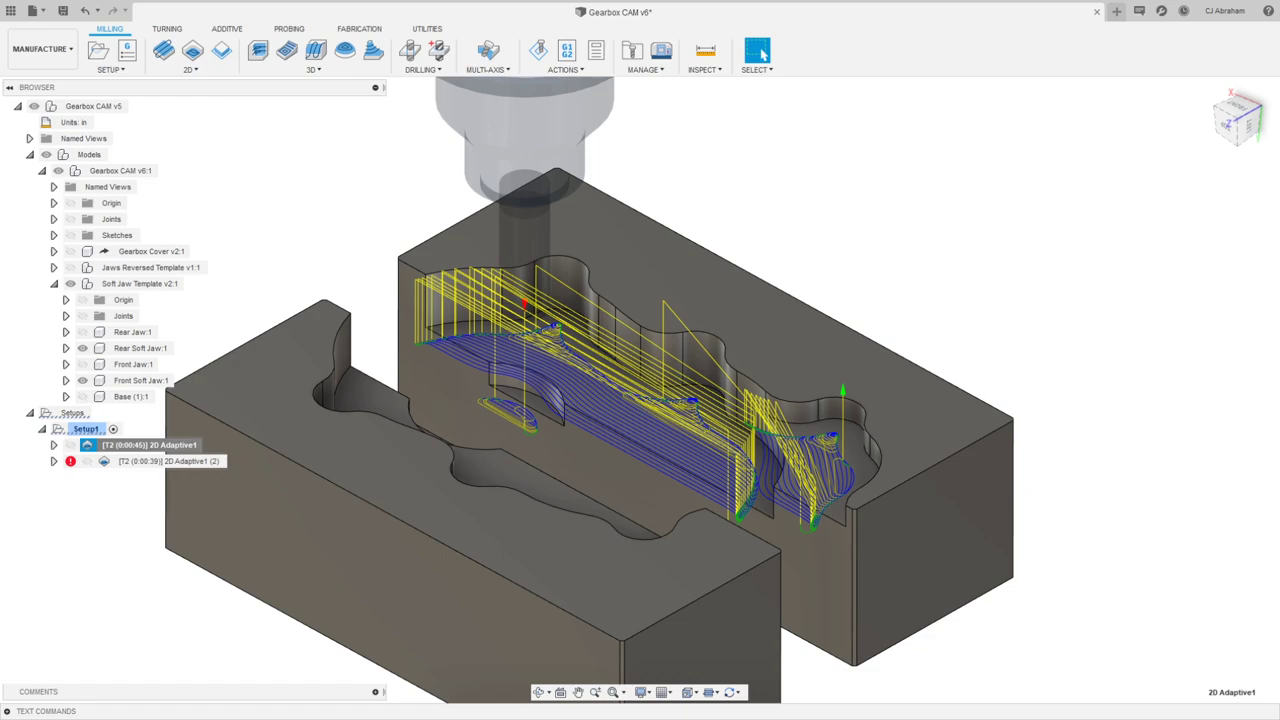
pyautogui.click(180, 569)
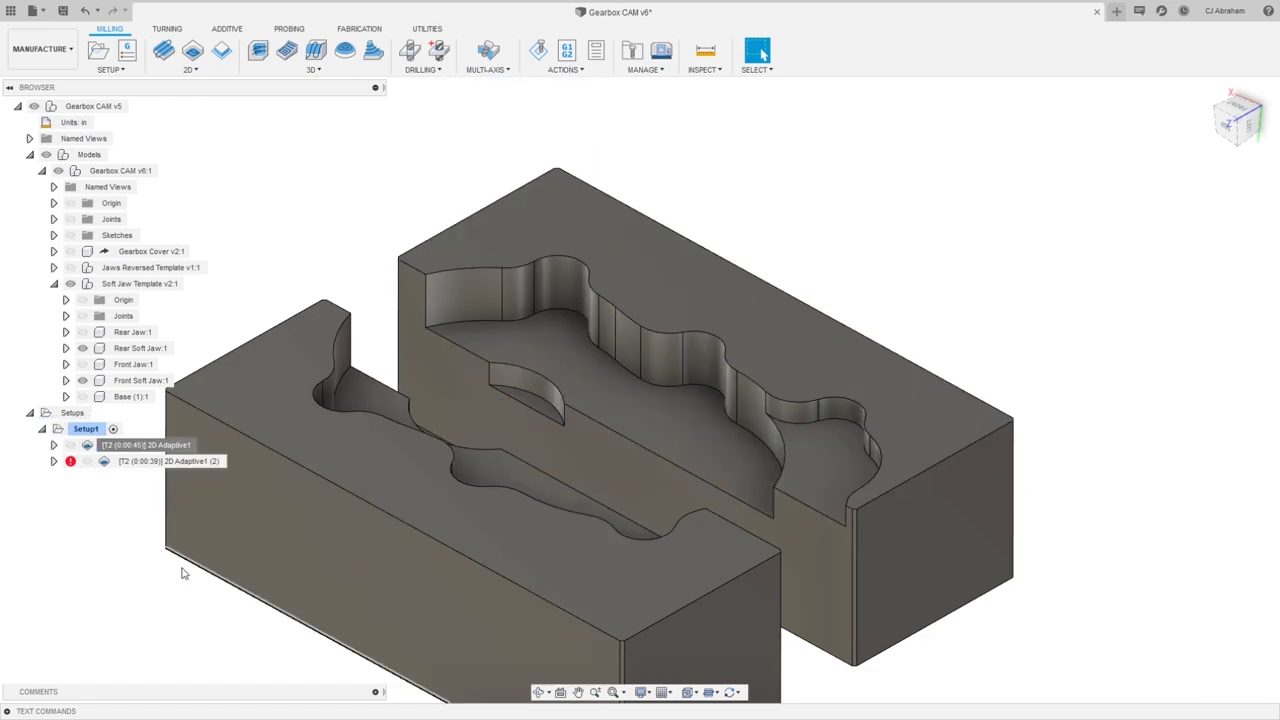
# Step: Edit Setup1 so that its model contains only the Front Soft Jaw body
pyautogui.keyDown('shift'); pyautogui.moveTo(466, 434); pyautogui.dragTo(630, 364, button='middle'); pyautogui.keyUp('shift')
pyautogui.click(85, 428)
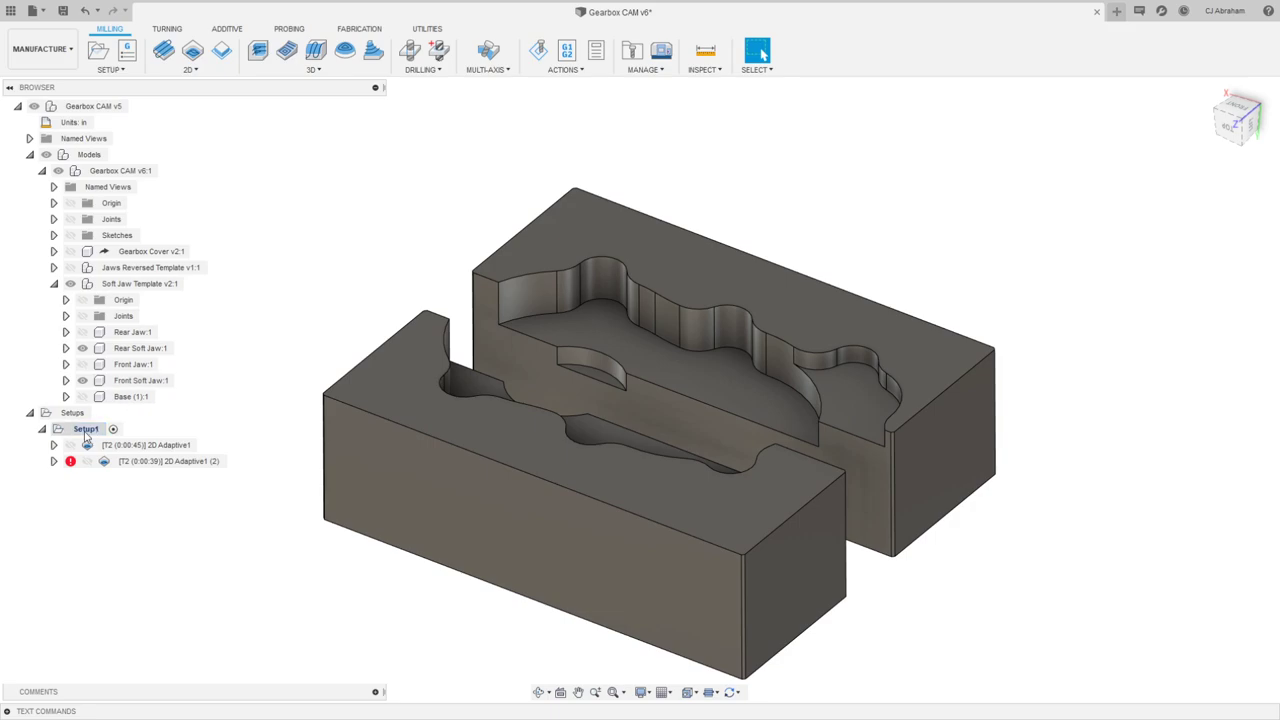
pyautogui.rightClick(86, 430)
pyautogui.click(114, 446)
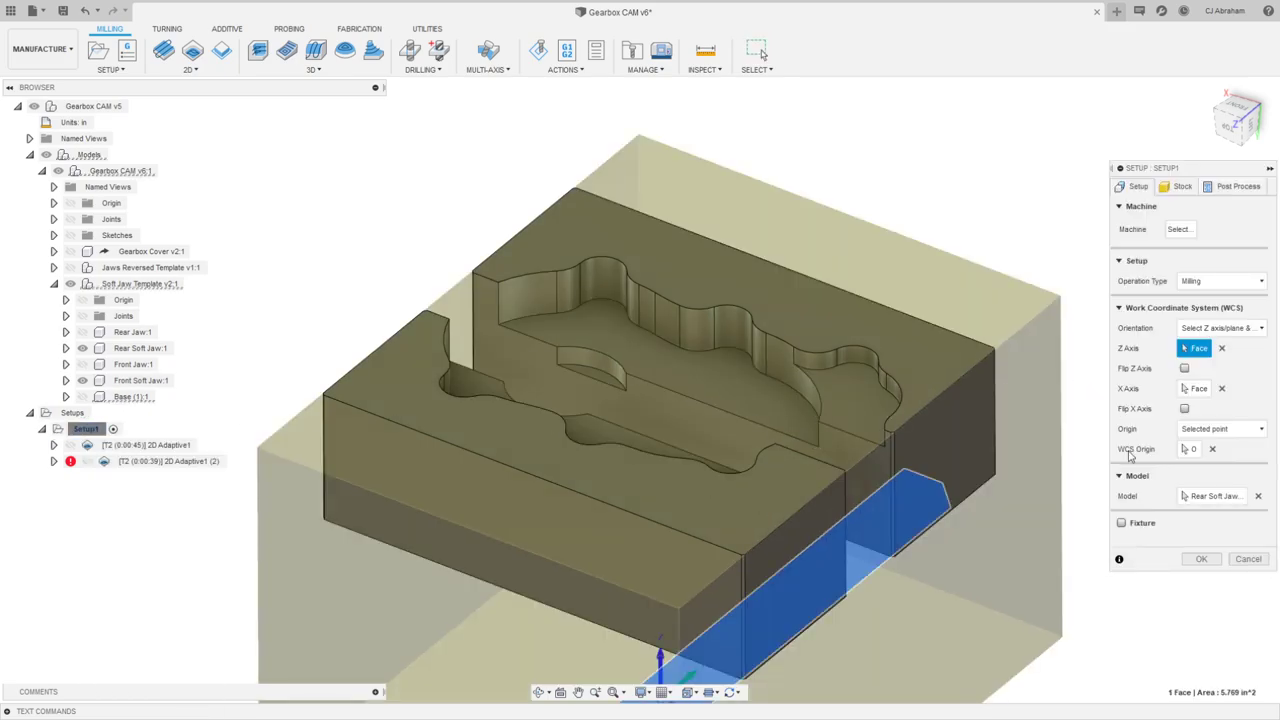
pyautogui.click(1259, 497)
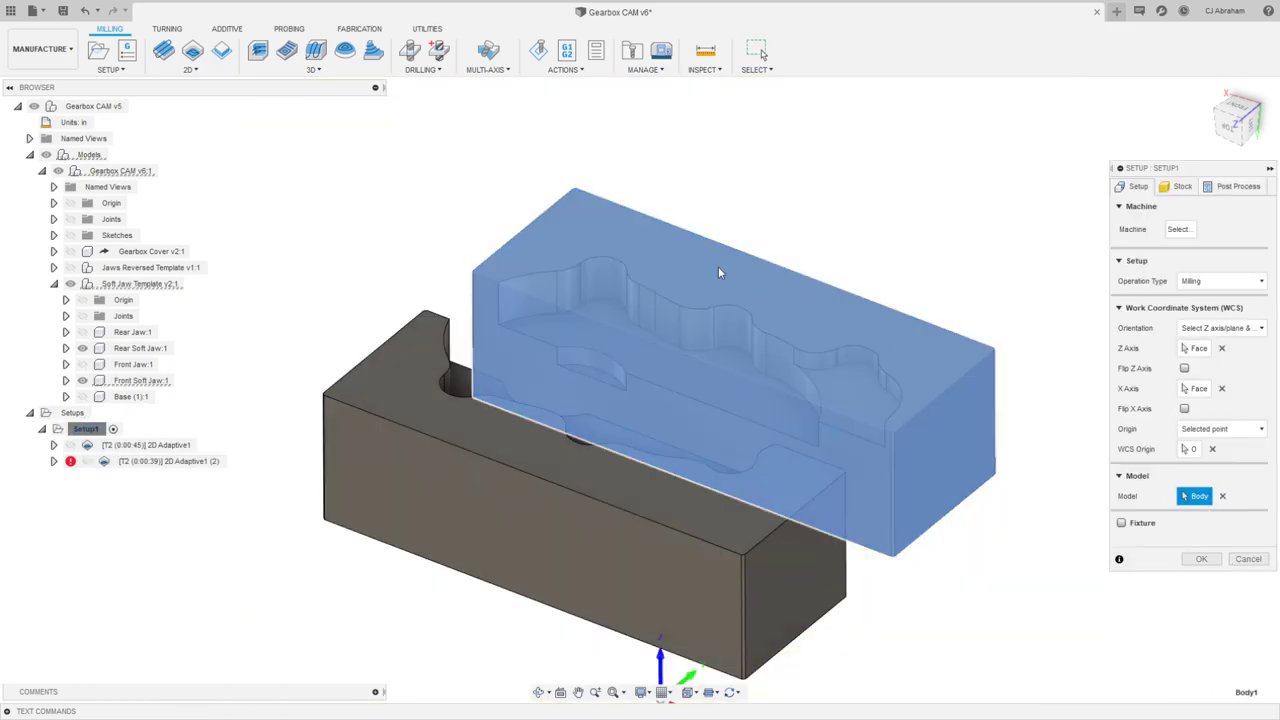
pyautogui.click(718, 266)
pyautogui.click(1201, 559)
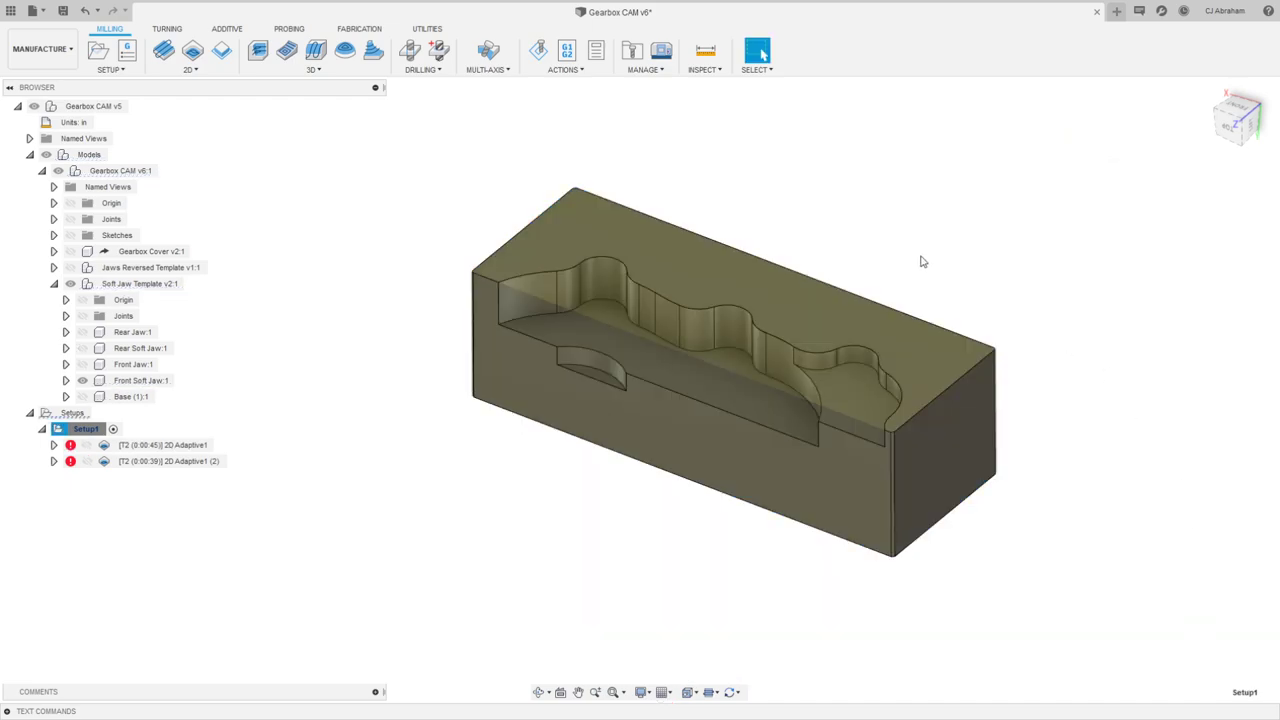
# Step: Regenerate the 2D Adaptive1 toolpath for the front-jaw-only setup
pyautogui.click(165, 445)
pyautogui.click(170, 461)
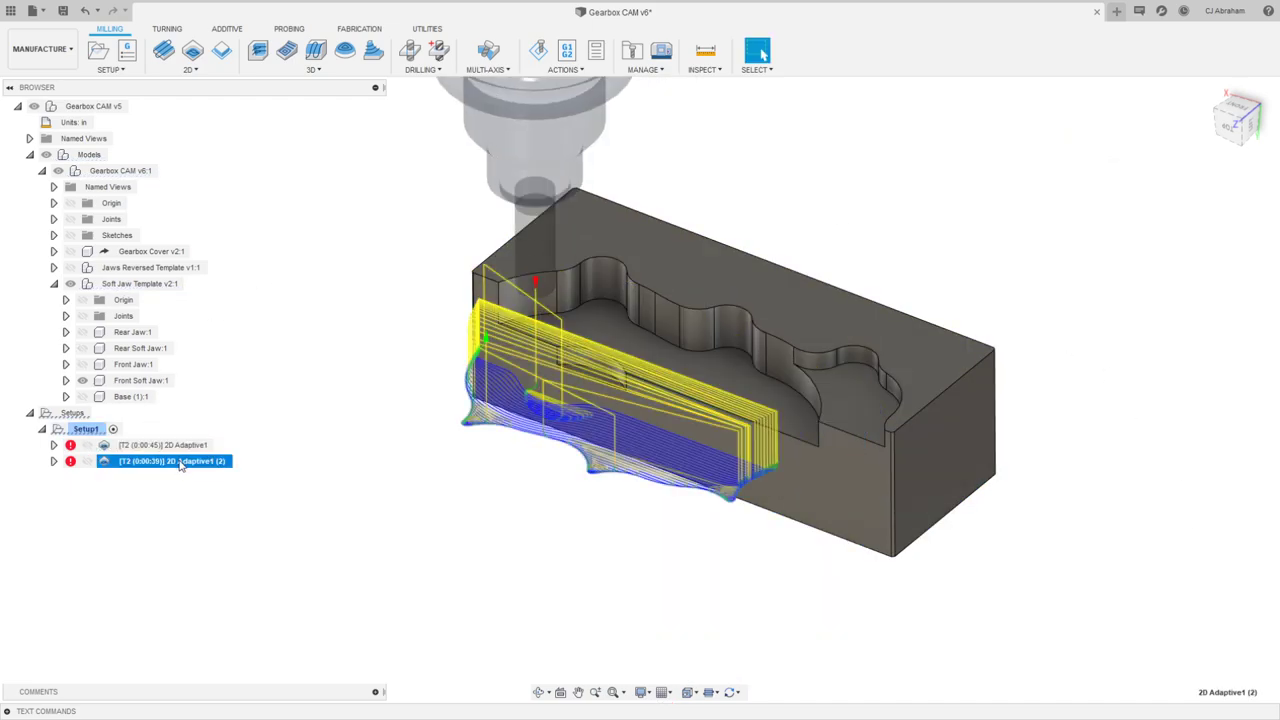
pyautogui.click(170, 445)
pyautogui.rightClick(177, 446)
pyautogui.click(215, 53)
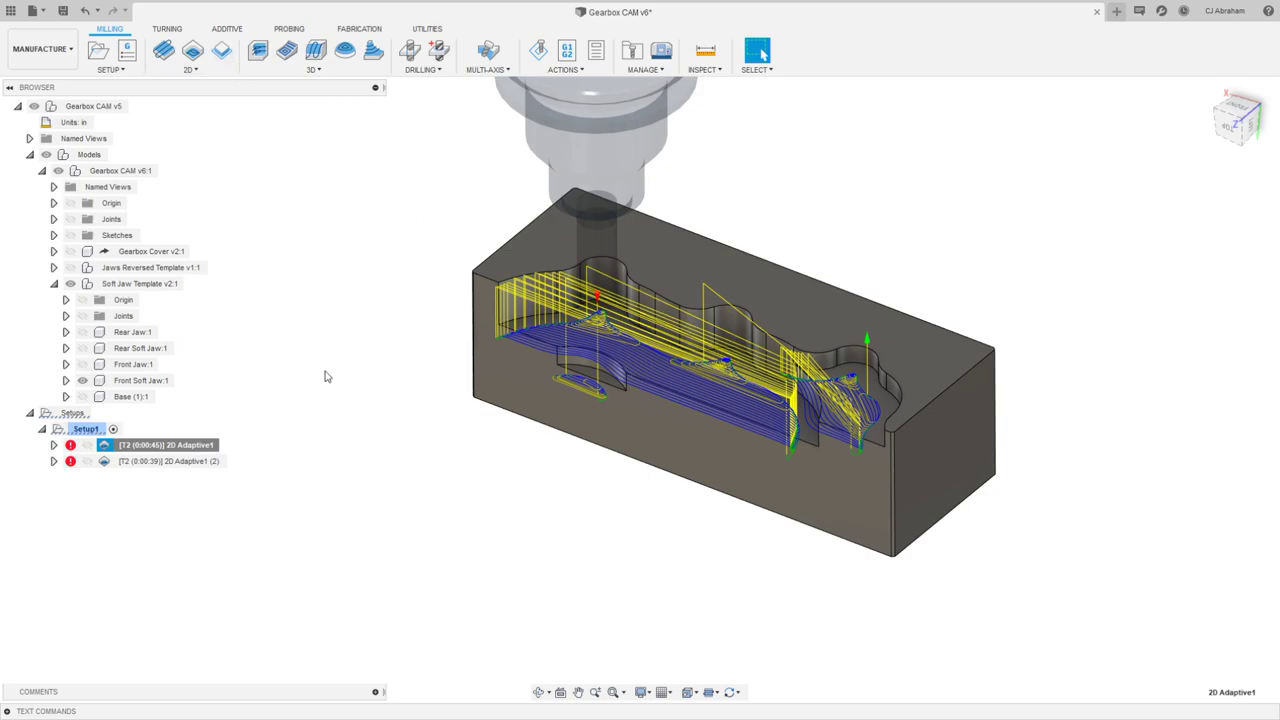
# Step: Simulate 2D Adaptive1 to check the material removal in the Front Soft Jaw's pockets, then close the simulation
pyautogui.rightClick(181, 452)
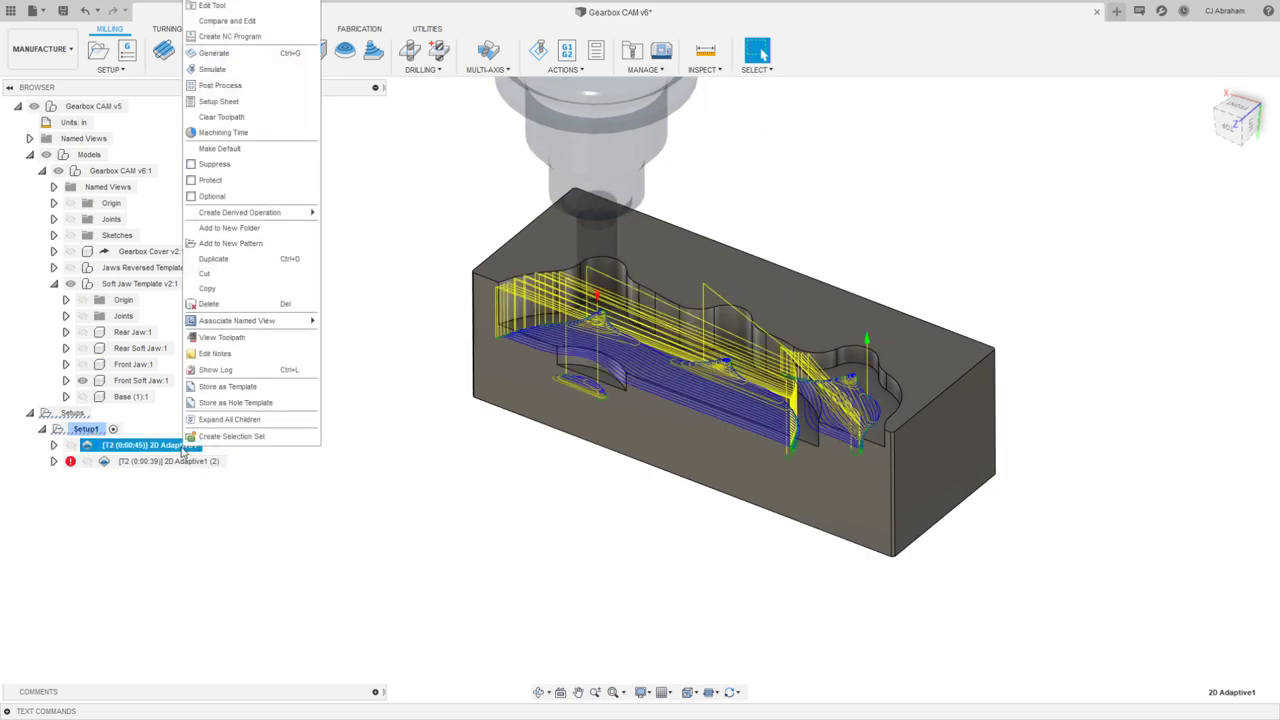
pyautogui.click(213, 69)
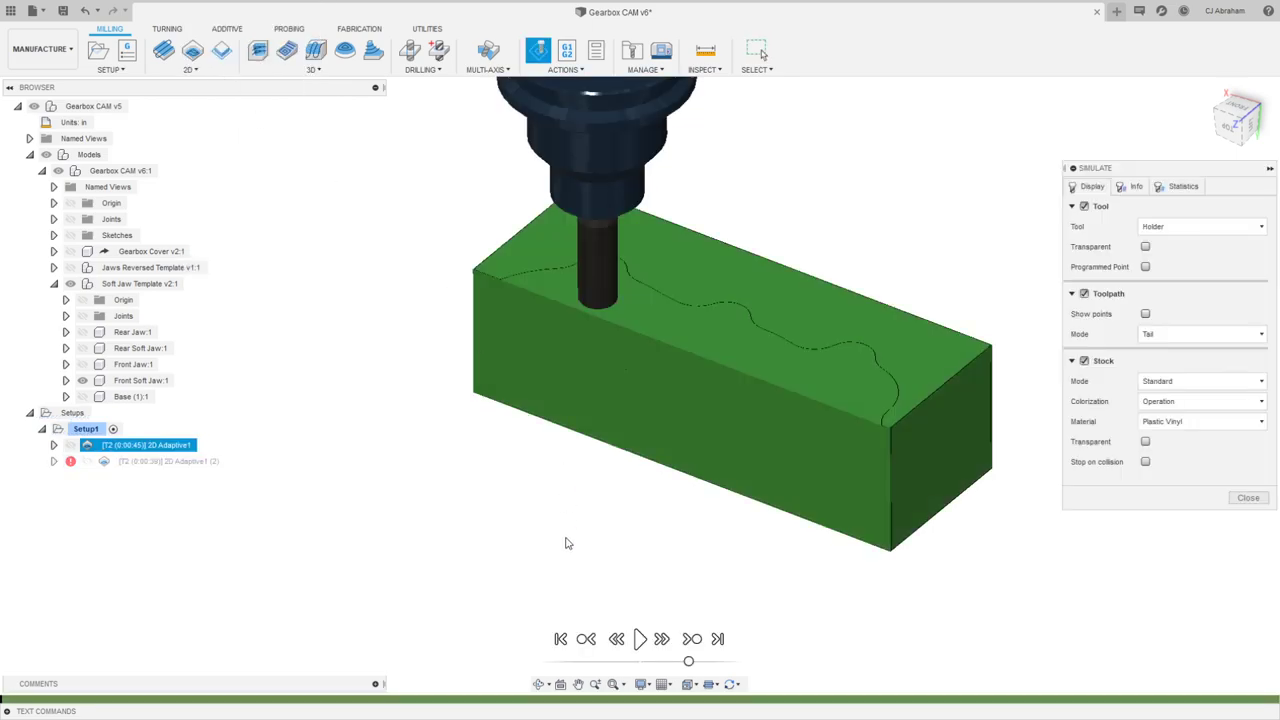
pyautogui.click(639, 640)
pyautogui.moveTo(711, 665); pyautogui.dragTo(721, 665)
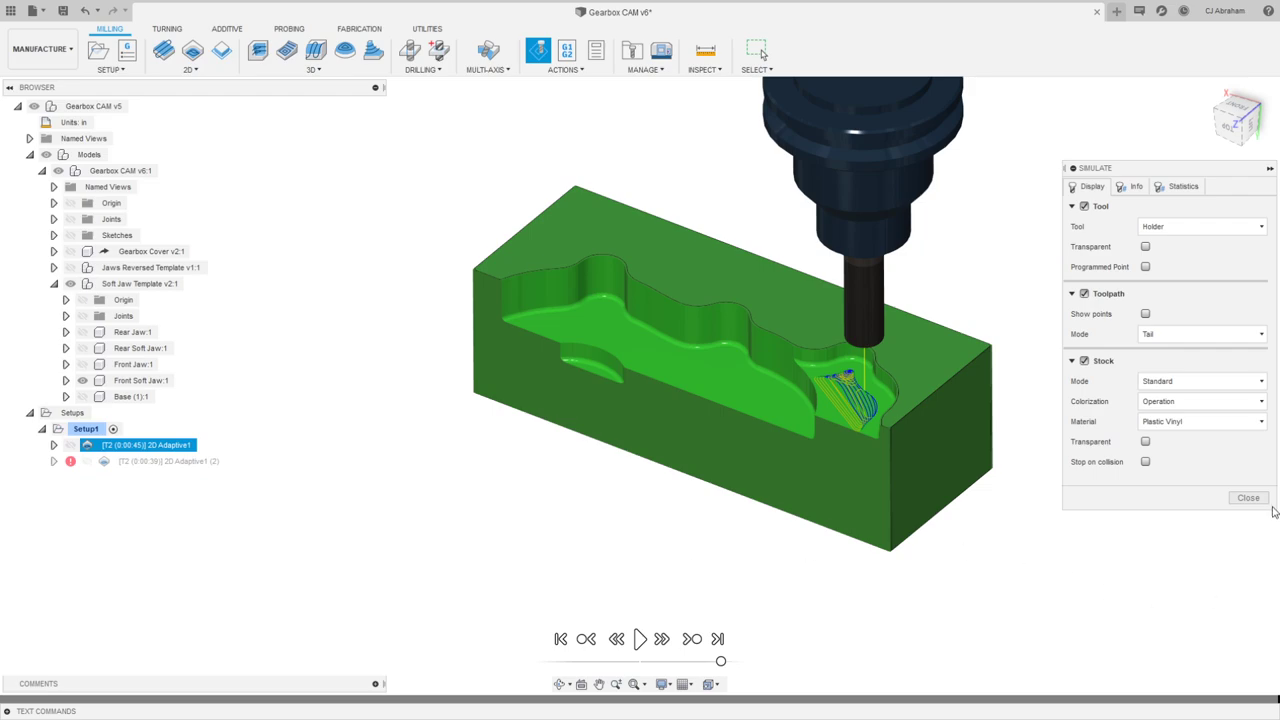
pyautogui.click(1249, 497)
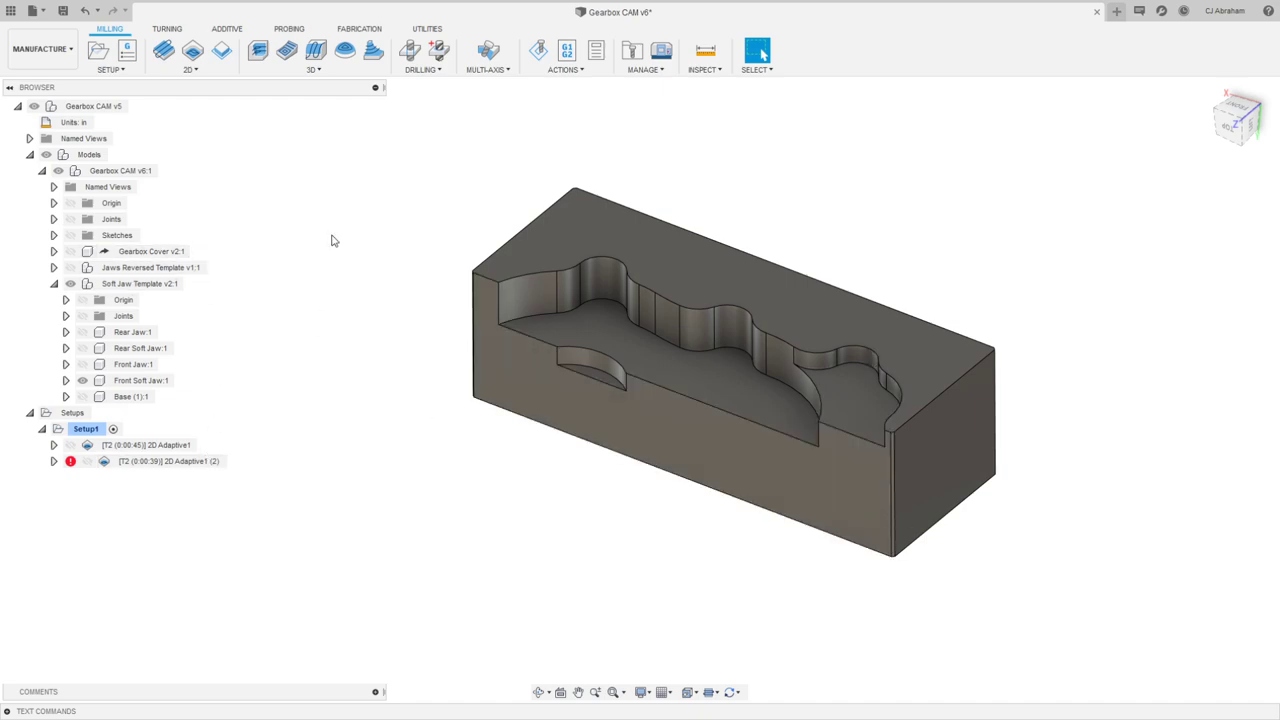
pyautogui.click(197, 74)
pyautogui.click(180, 250)
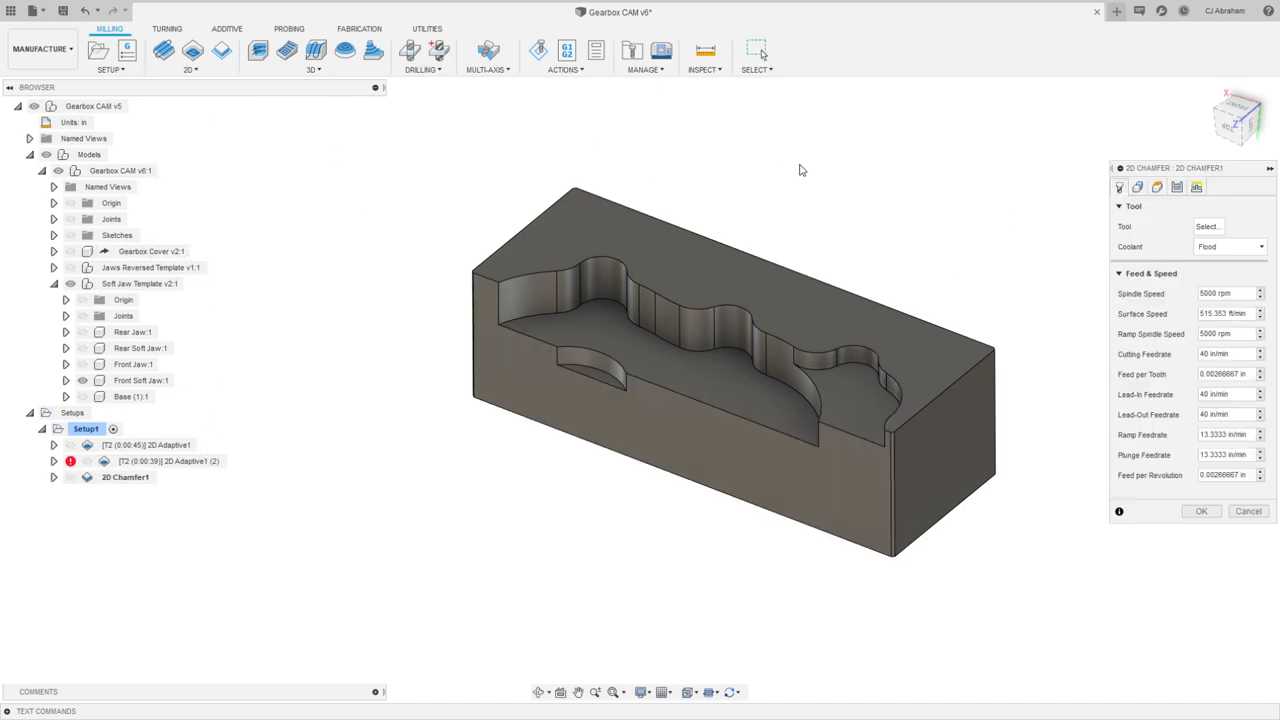
pyautogui.click(1247, 511)
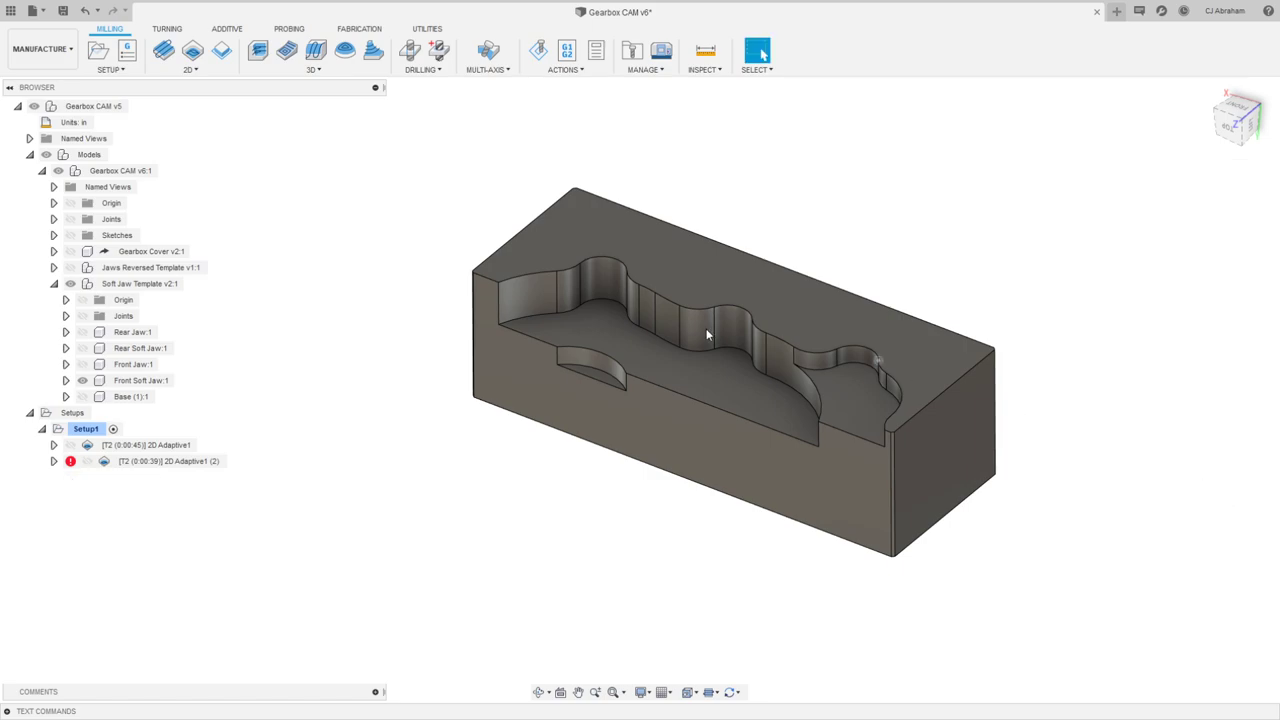
# Step: Create a 2D Pocket operation using tool 3, the Ø1/2" flat (1/2" AF Finisher), from the Gearbox Tools library
pyautogui.click(192, 70)
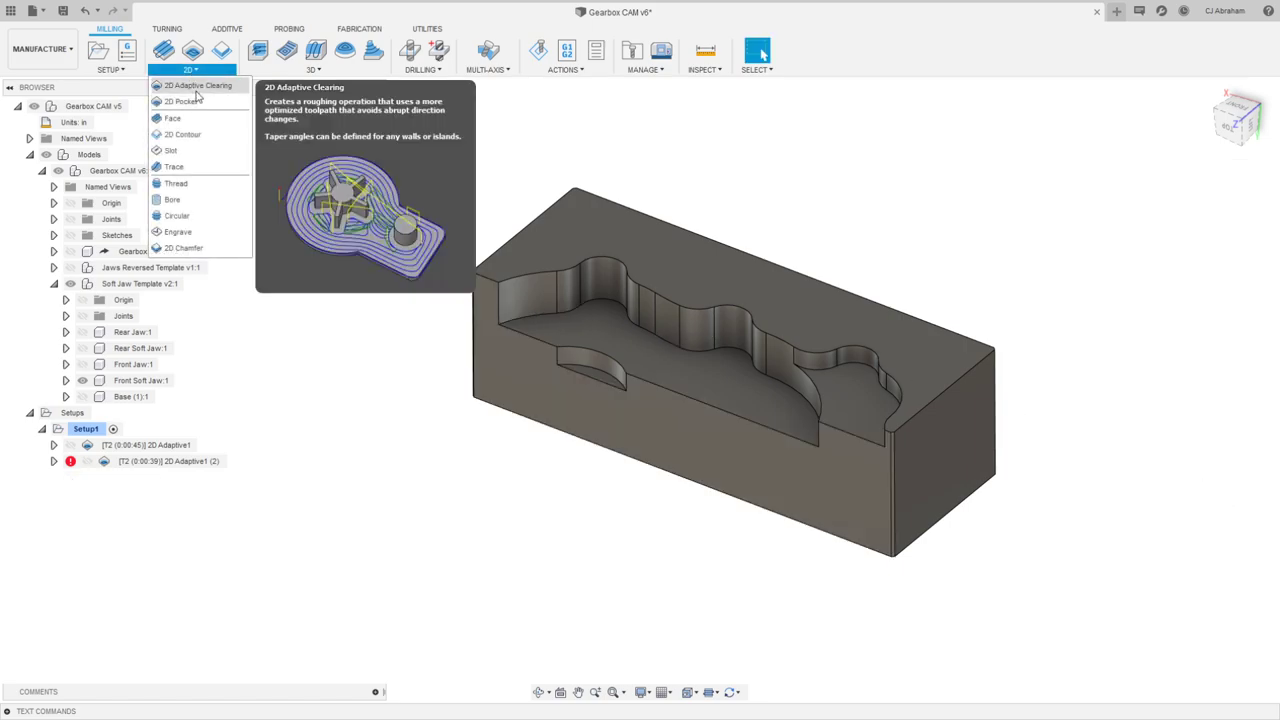
pyautogui.click(185, 101)
pyautogui.click(1208, 227)
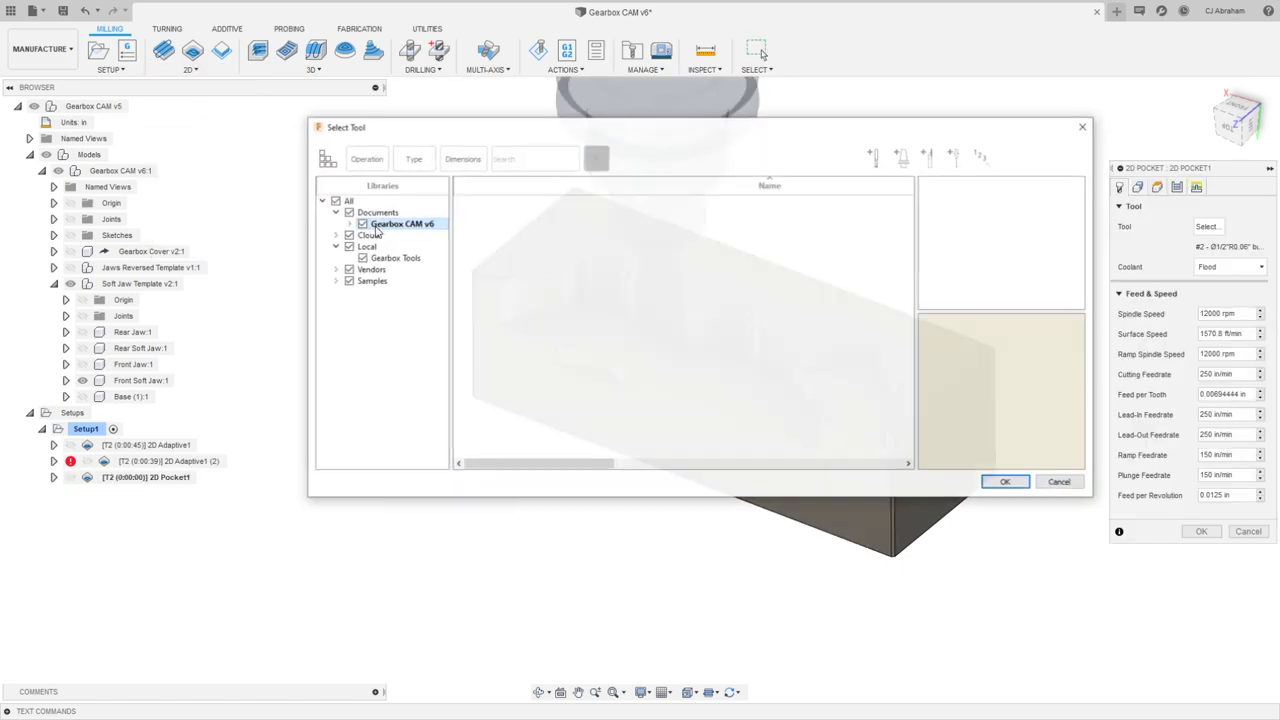
pyautogui.click(388, 259)
pyautogui.click(590, 245)
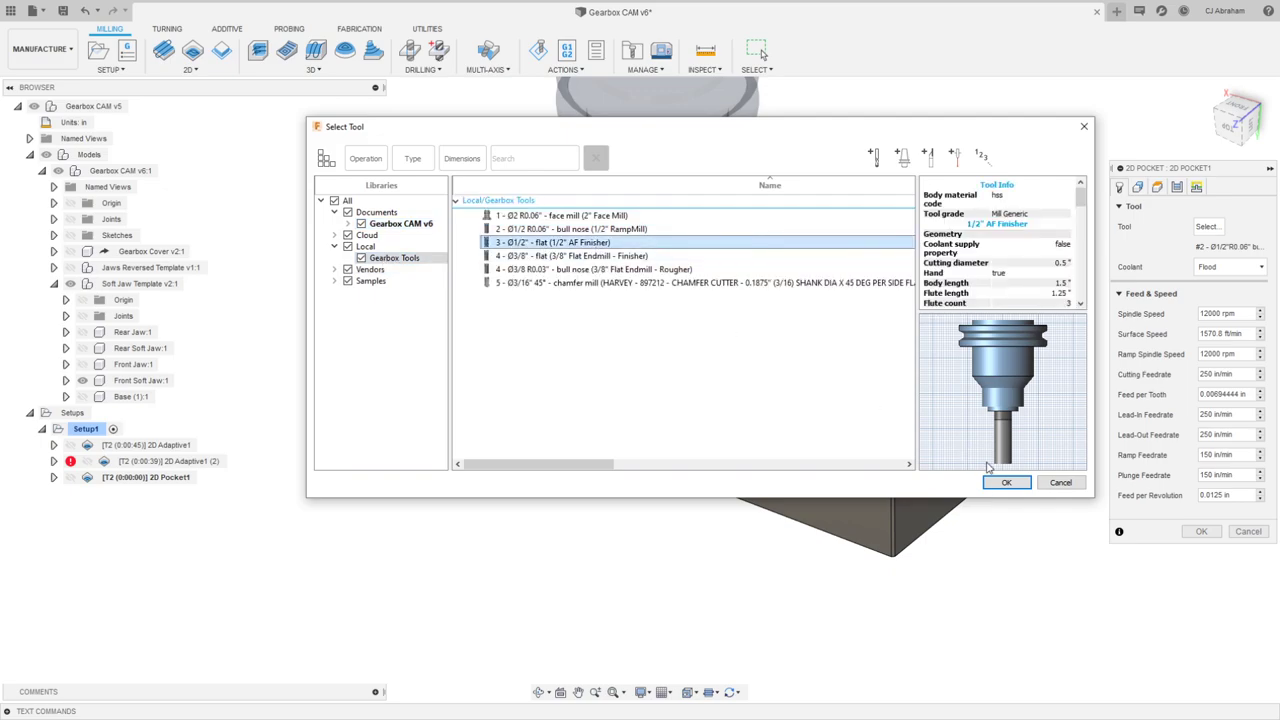
pyautogui.click(1006, 482)
# Step: Select the Front Soft Jaw's three pocket floors as the pocket geometry: the small arc recess, the main pocket and the shallow end pocket
pyautogui.click(1138, 188)
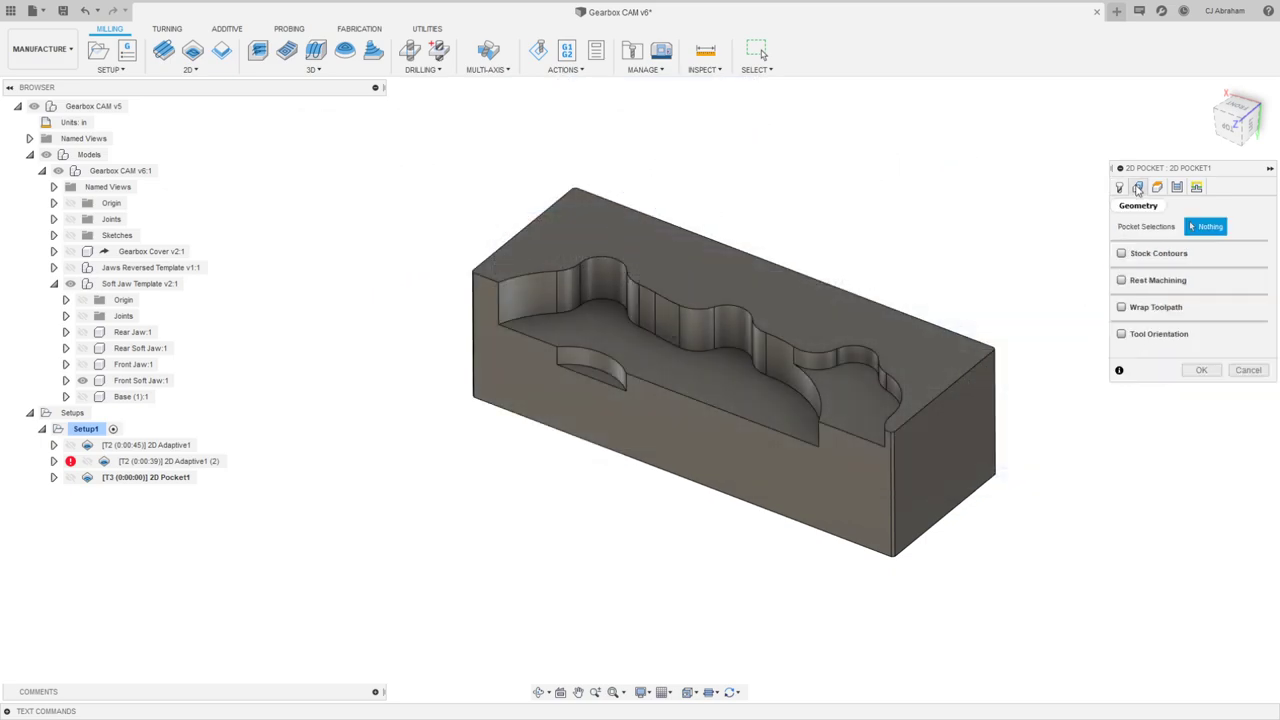
pyautogui.scroll(3, 590, 378)
pyautogui.click(590, 378)
pyautogui.click(1016, 407)
pyautogui.scroll(-3, 760, 360)
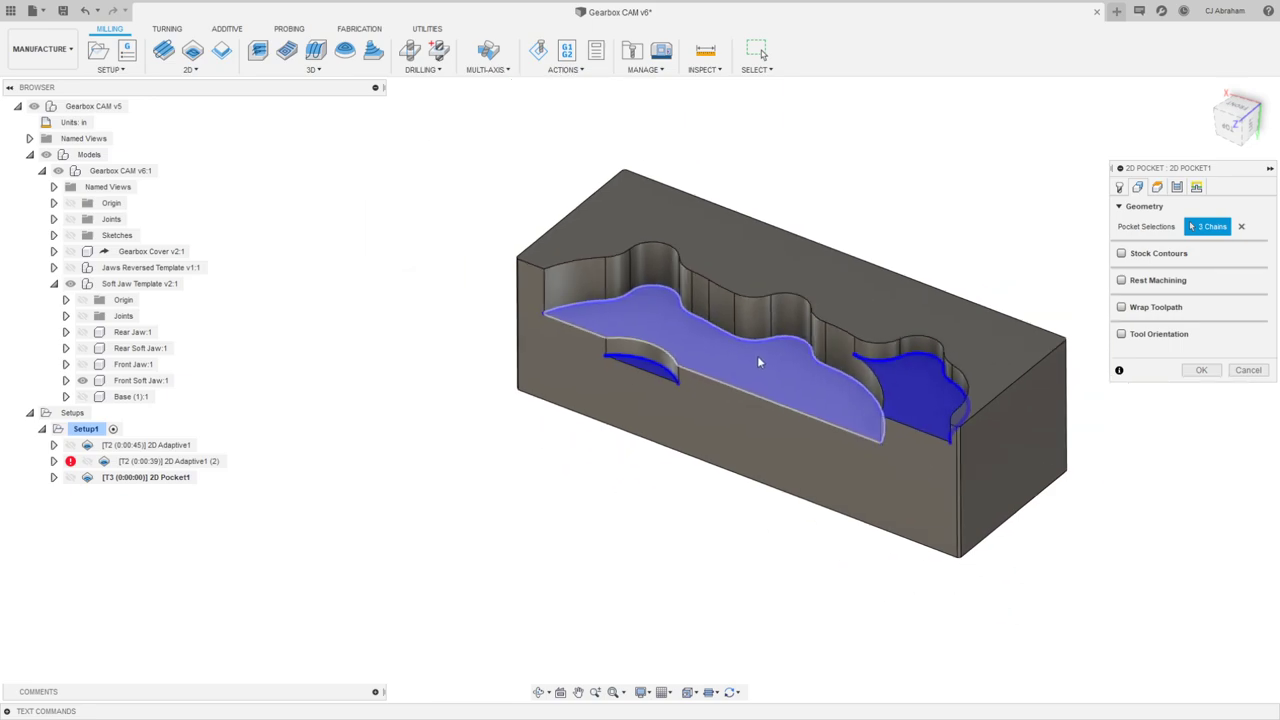
# Step: Turn off Stock to Leave, enable one finishing pass with a 0.005 in stepover, and generate the pocket toolpath
pyautogui.click(1177, 188)
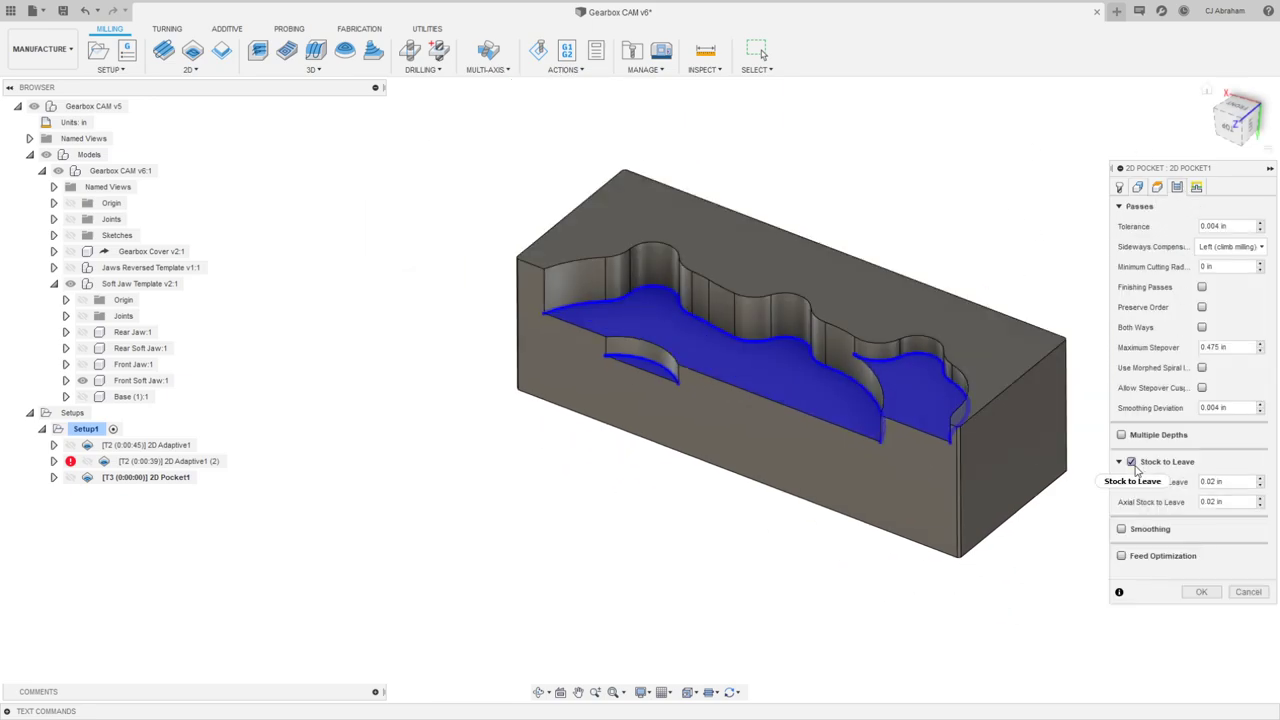
pyautogui.click(1132, 463)
pyautogui.click(1202, 288)
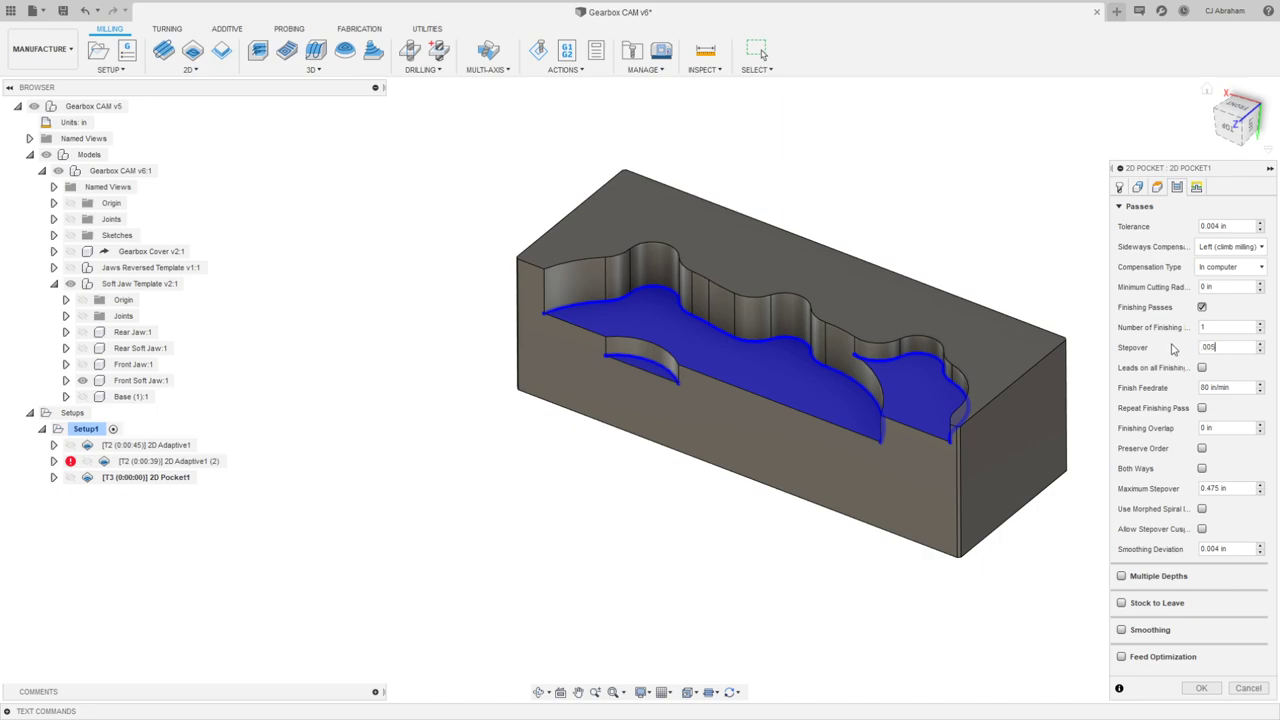
pyautogui.click(1204, 690)
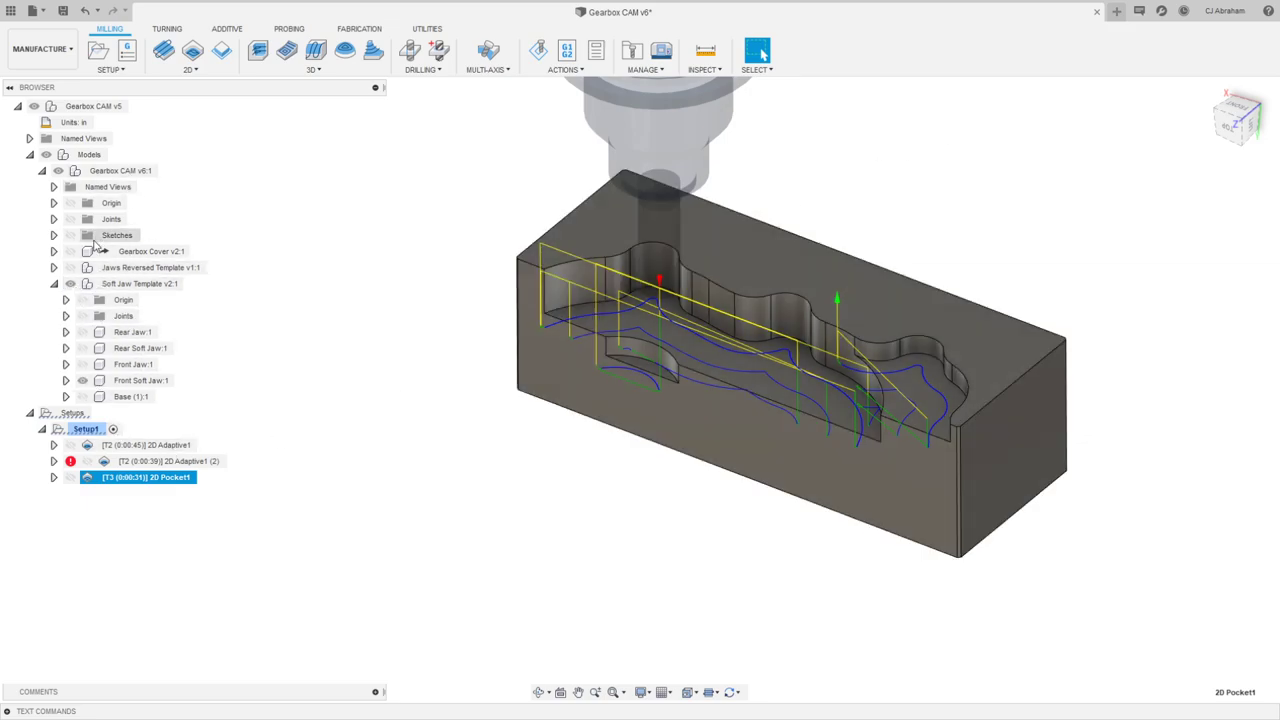
# Step: Edit Setup1 to add the Rear Soft Jaw to its model selection alongside the Front Soft Jaw
pyautogui.rightClick(95, 429)
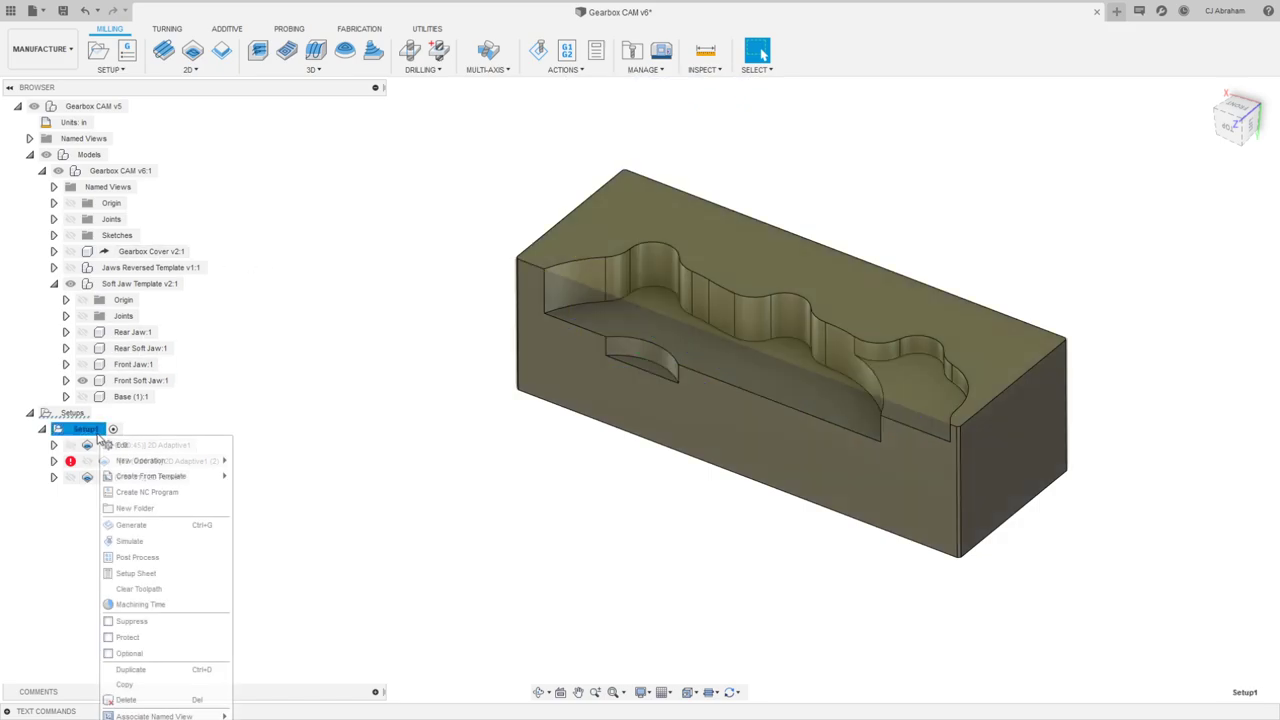
pyautogui.click(128, 446)
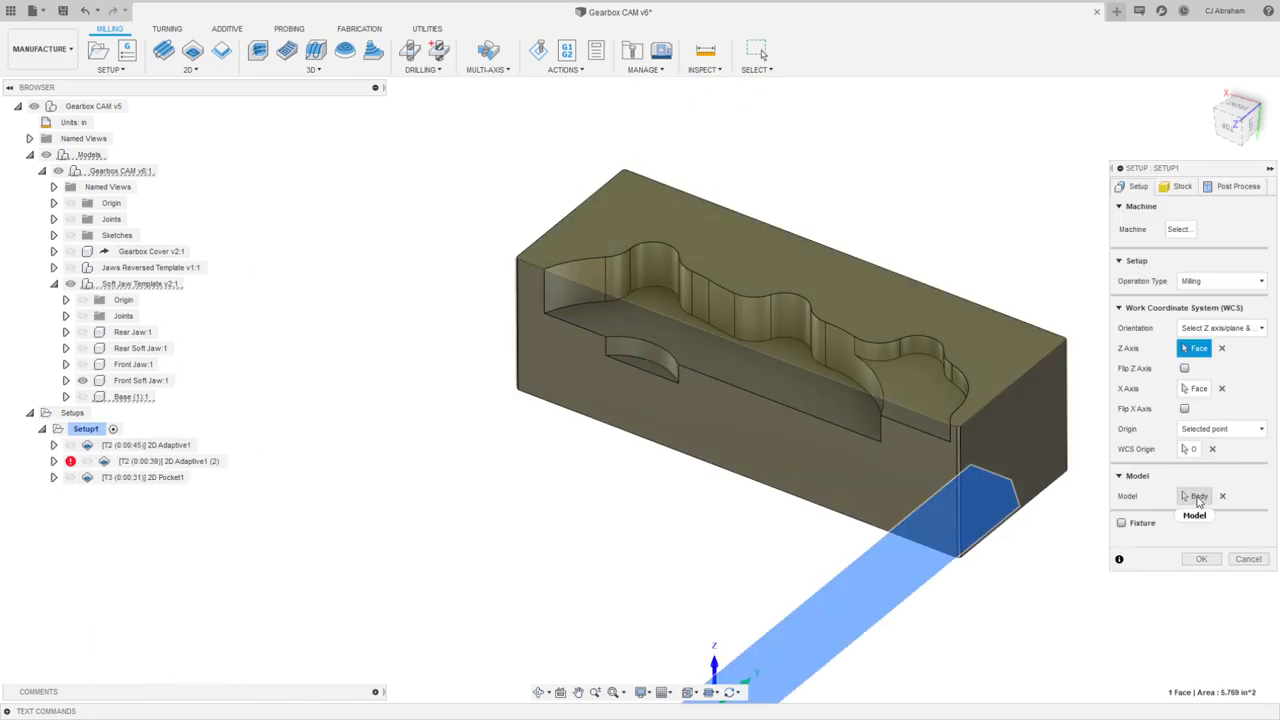
pyautogui.click(1197, 497)
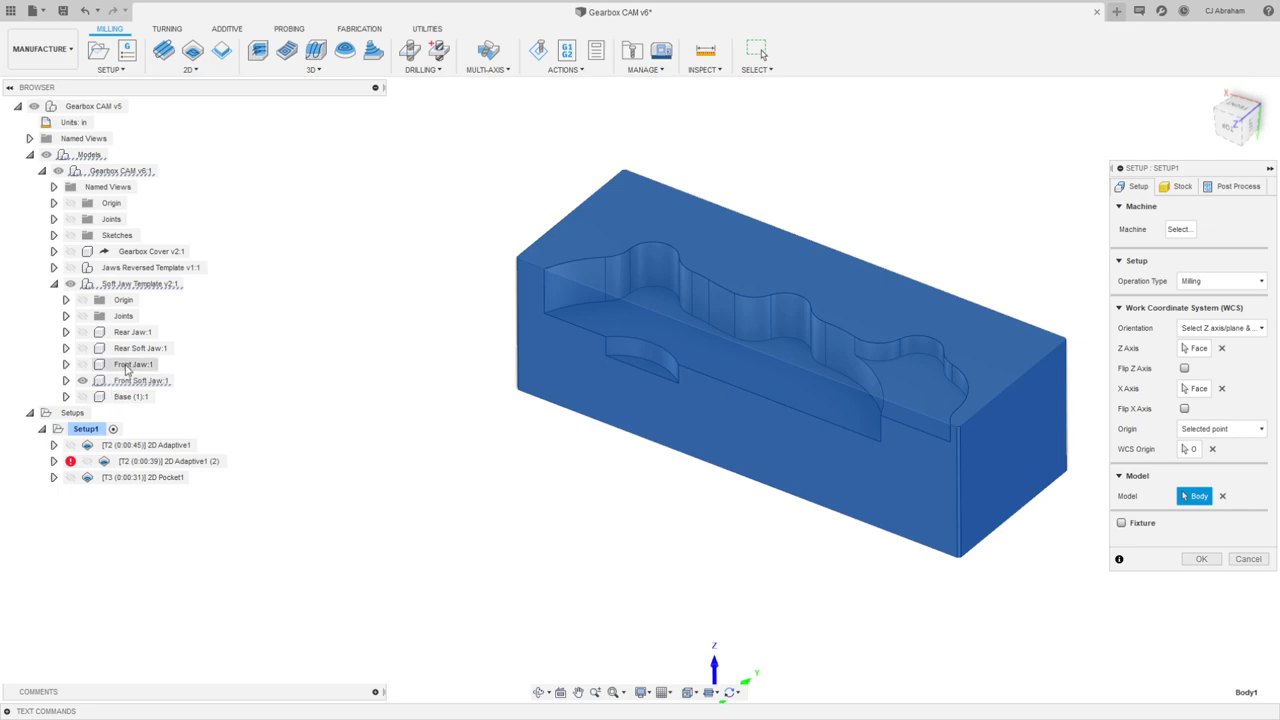
pyautogui.click(130, 350)
pyautogui.click(1201, 559)
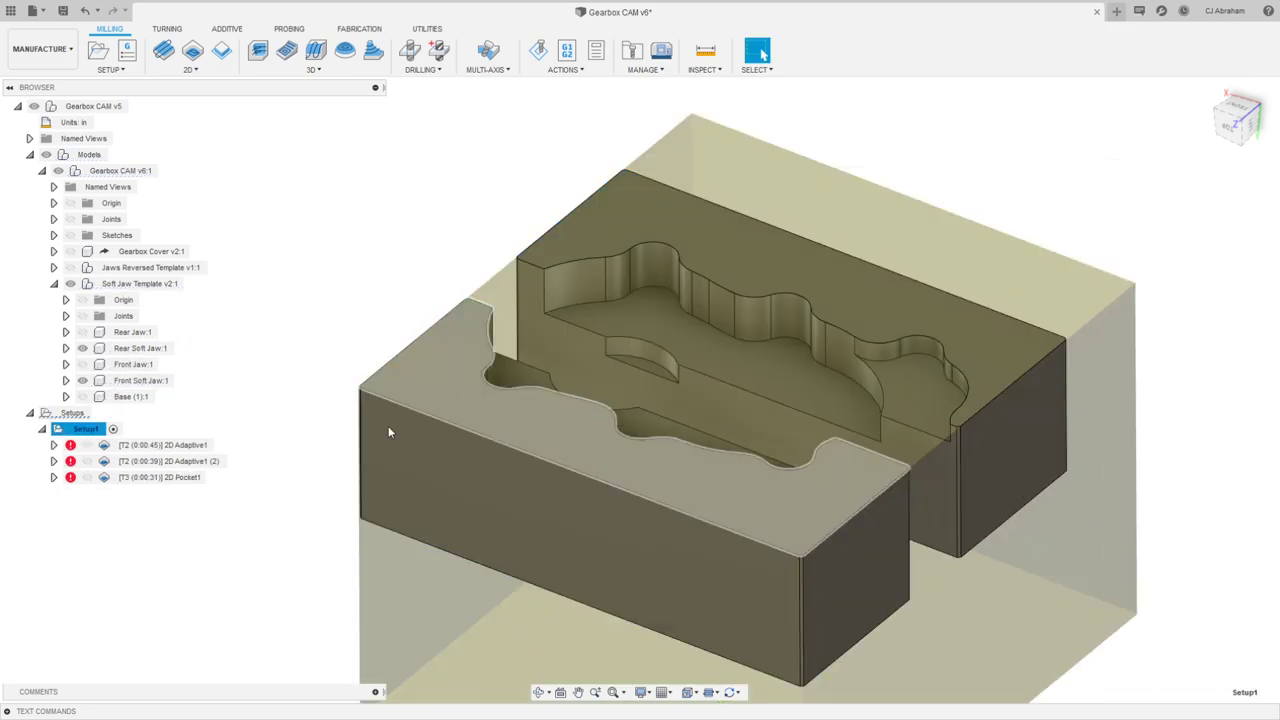
# Step: Duplicate 2D Pocket1 and replace the copy's pocket selections with the Rear Soft Jaw's main pocket floor and small arc recess floor
pyautogui.click(176, 477)
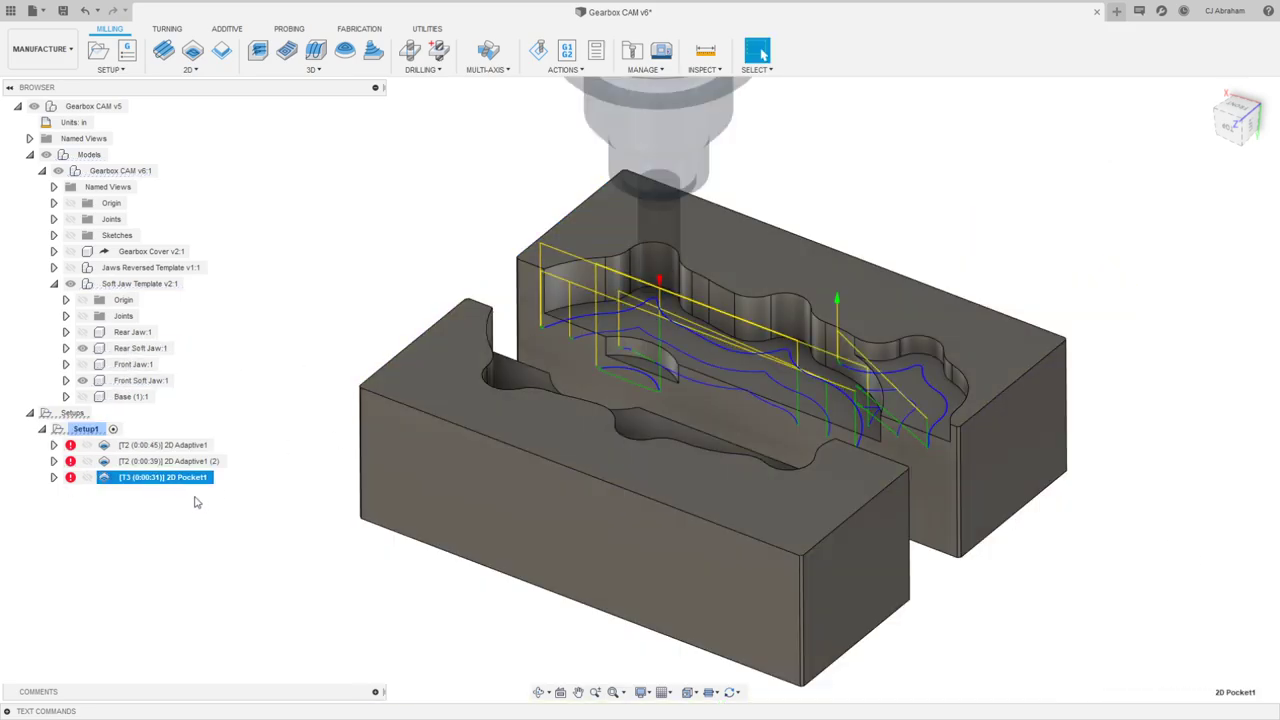
pyautogui.hotkey('ctrl', 'd')
pyautogui.rightClick(195, 497)
pyautogui.click(212, 38)
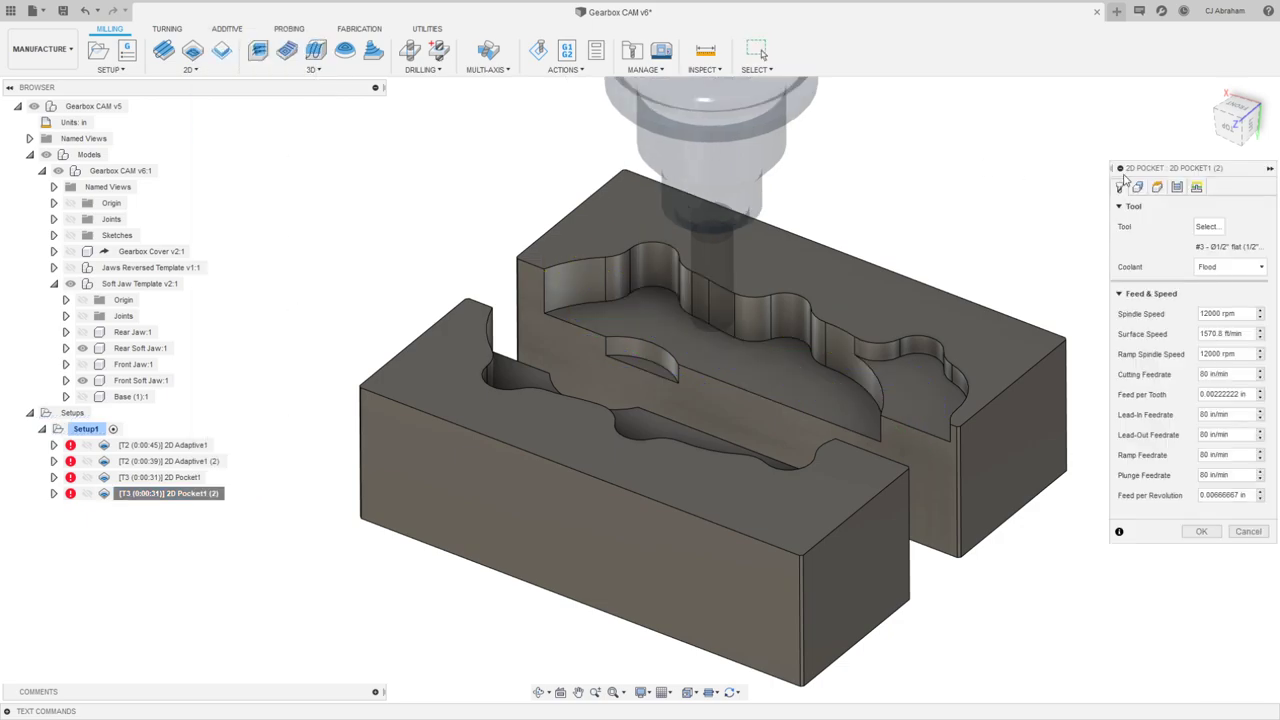
pyautogui.click(1137, 187)
pyautogui.click(1241, 229)
pyautogui.keyDown('shift'); pyautogui.moveTo(950, 240); pyautogui.dragTo(743, 240, button='middle'); pyautogui.keyUp('shift')
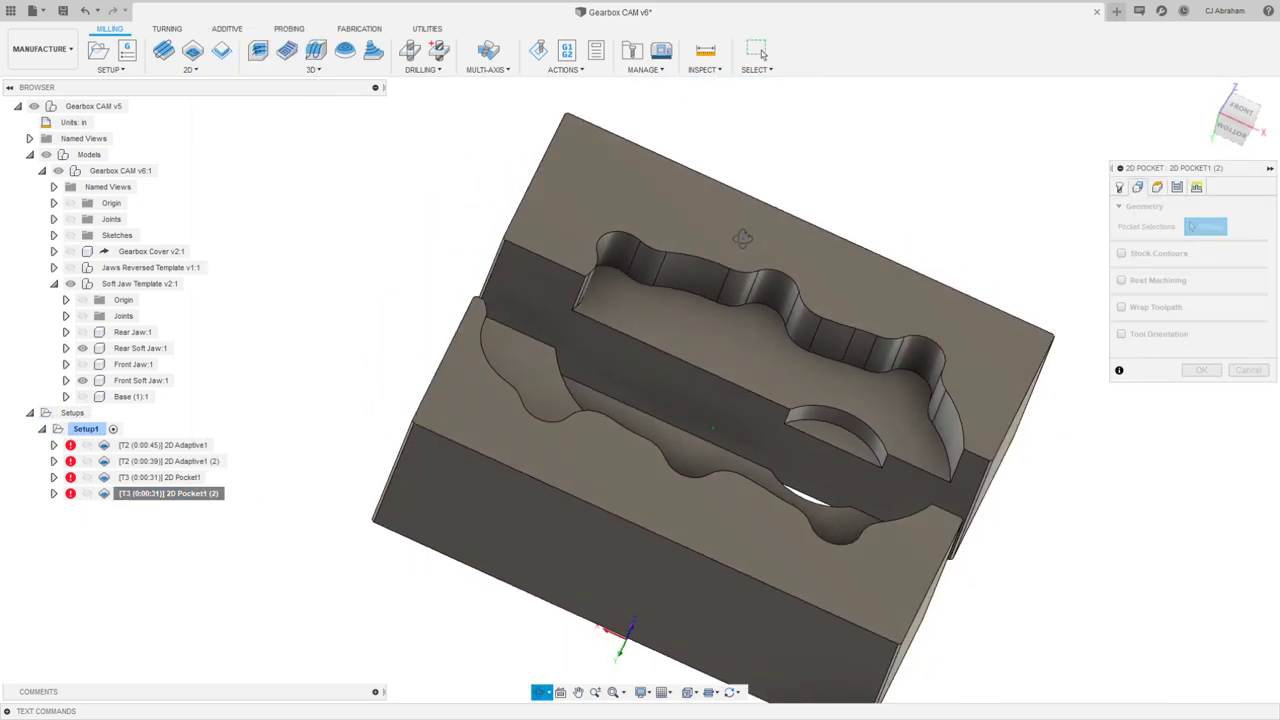
pyautogui.click(839, 431)
pyautogui.click(863, 407)
pyautogui.click(1200, 370)
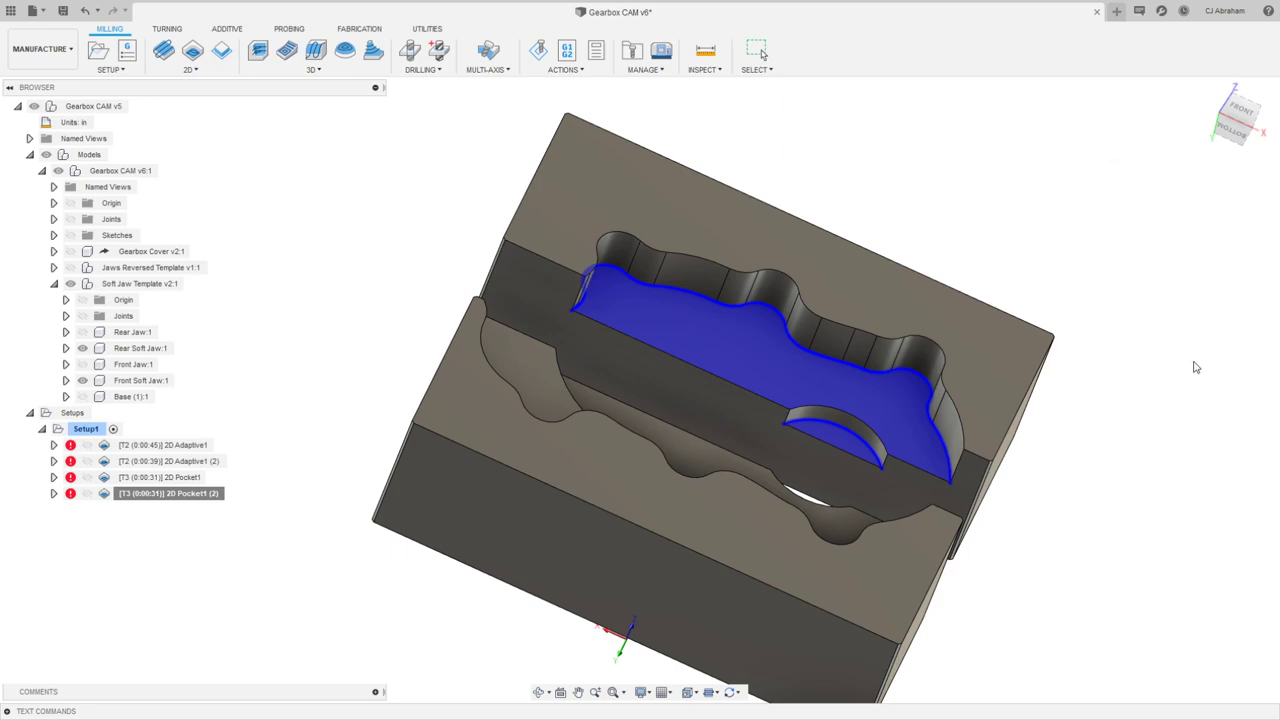
# Step: Regenerate all four adaptive and pocket toolpaths in Setup1 together
pyautogui.keyDown('shift'); pyautogui.moveTo(940, 141); pyautogui.dragTo(1032, 133, button='middle'); pyautogui.keyUp('shift')
pyautogui.click(309, 340)
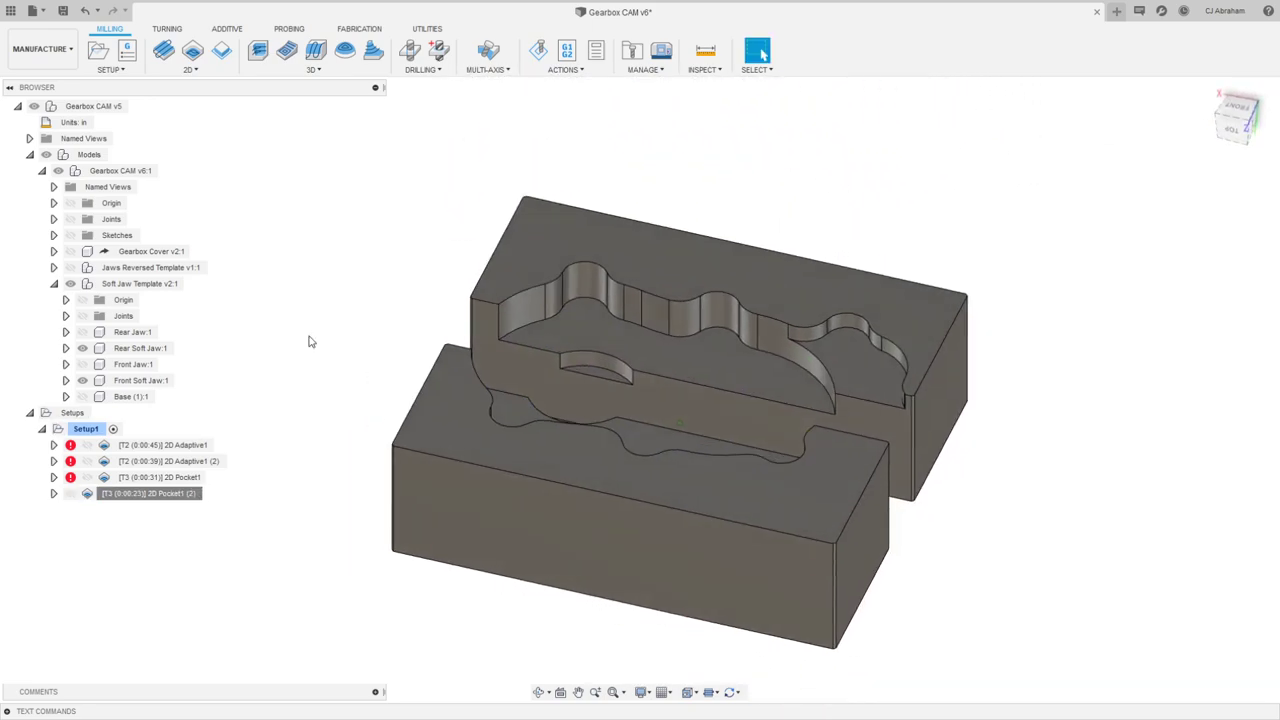
pyautogui.click(180, 448)
pyautogui.keyDown('shift'); pyautogui.click(150, 493); pyautogui.keyUp('shift')
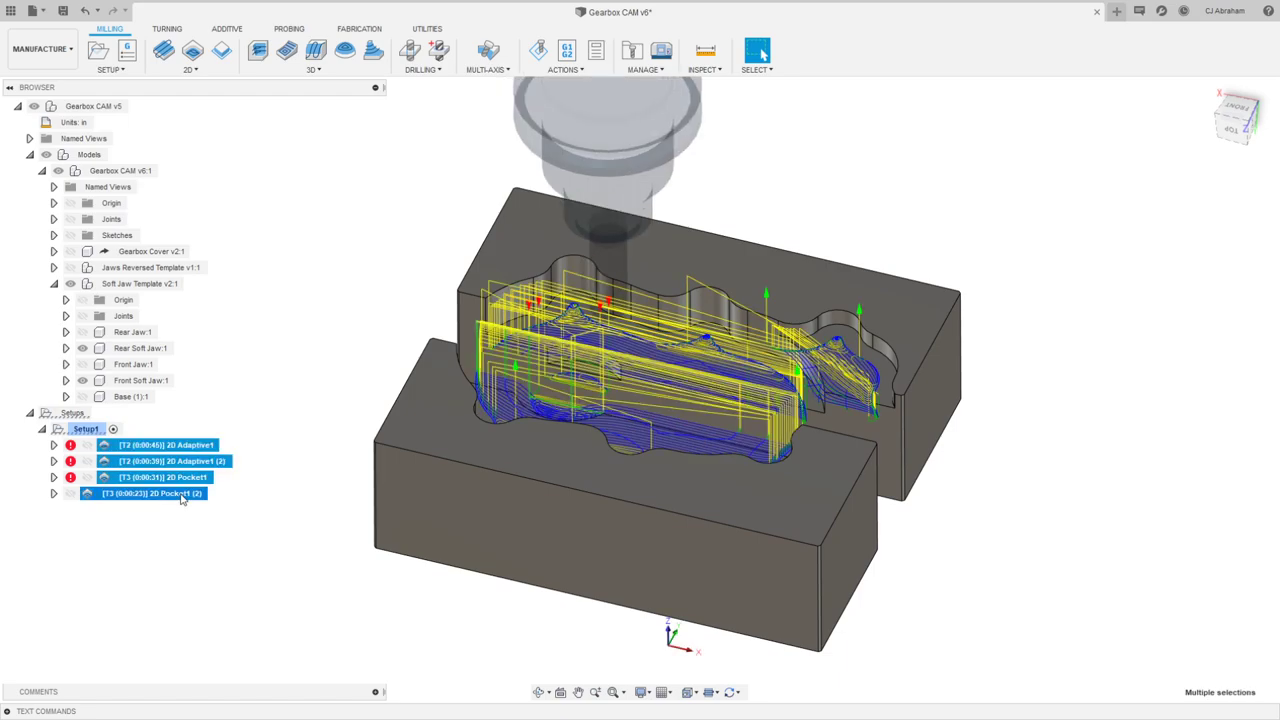
pyautogui.rightClick(152, 490)
pyautogui.click(200, 532)
pyautogui.click(643, 380)
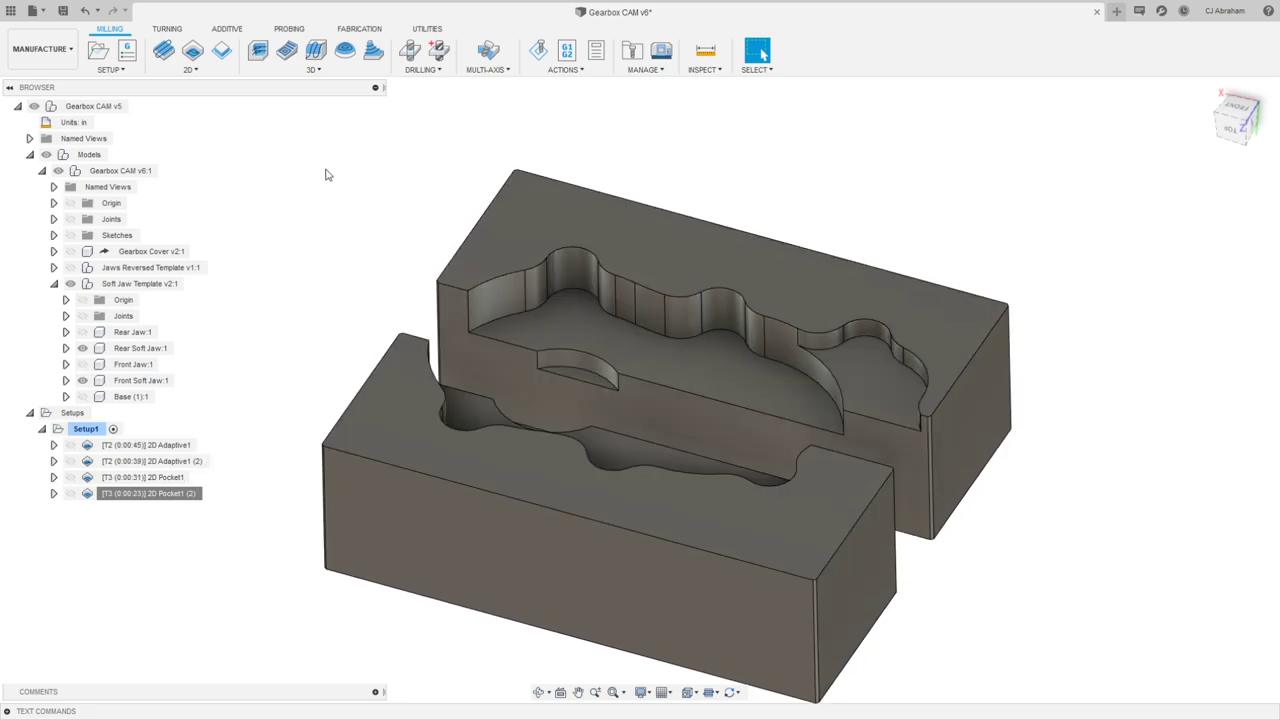
# Step: Create a 2D Chamfer operation using tool 5, the Ø3/16" 45° Harvey chamfer mill, from the Gearbox Tools library
pyautogui.click(189, 70)
pyautogui.click(185, 250)
pyautogui.click(394, 257)
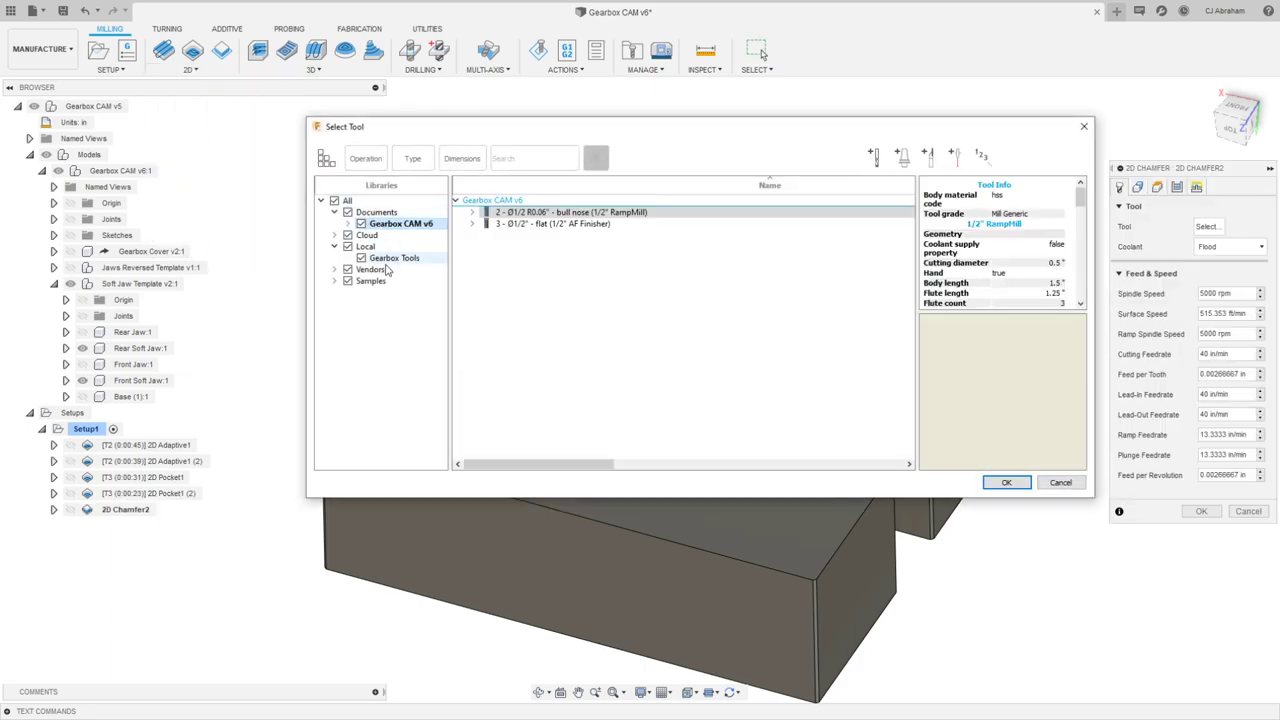
pyautogui.click(587, 256)
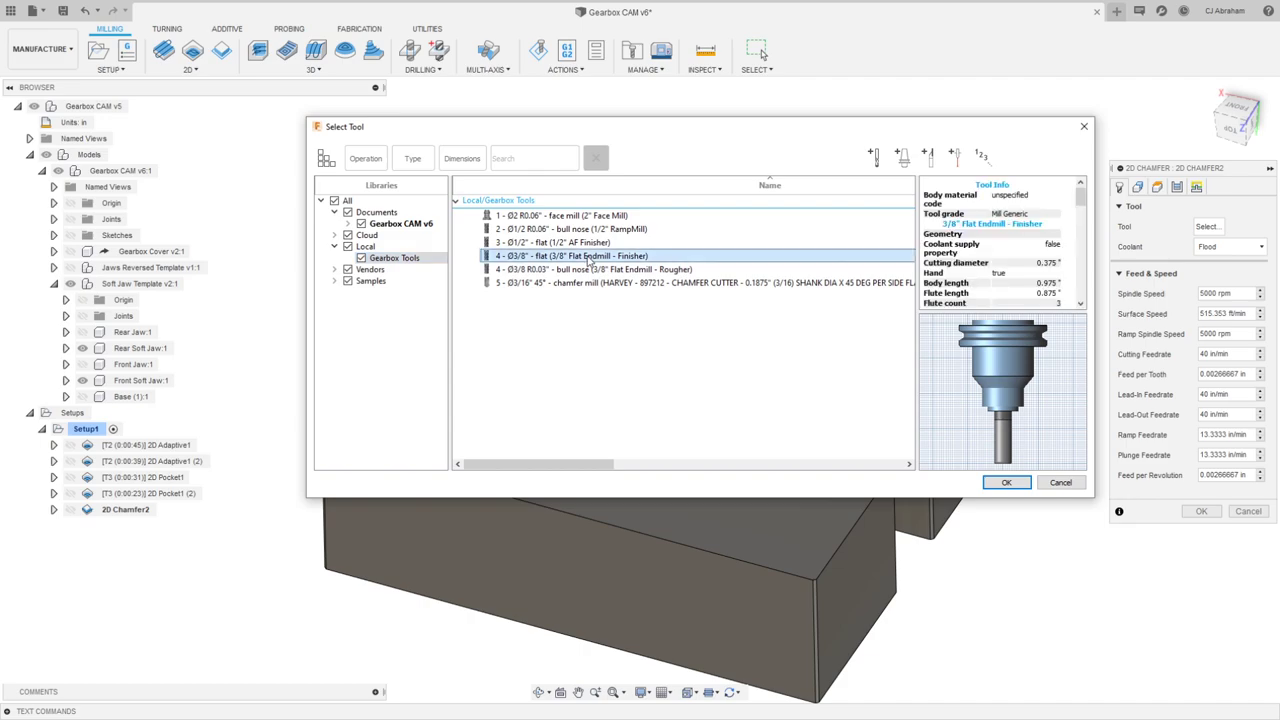
pyautogui.click(587, 283)
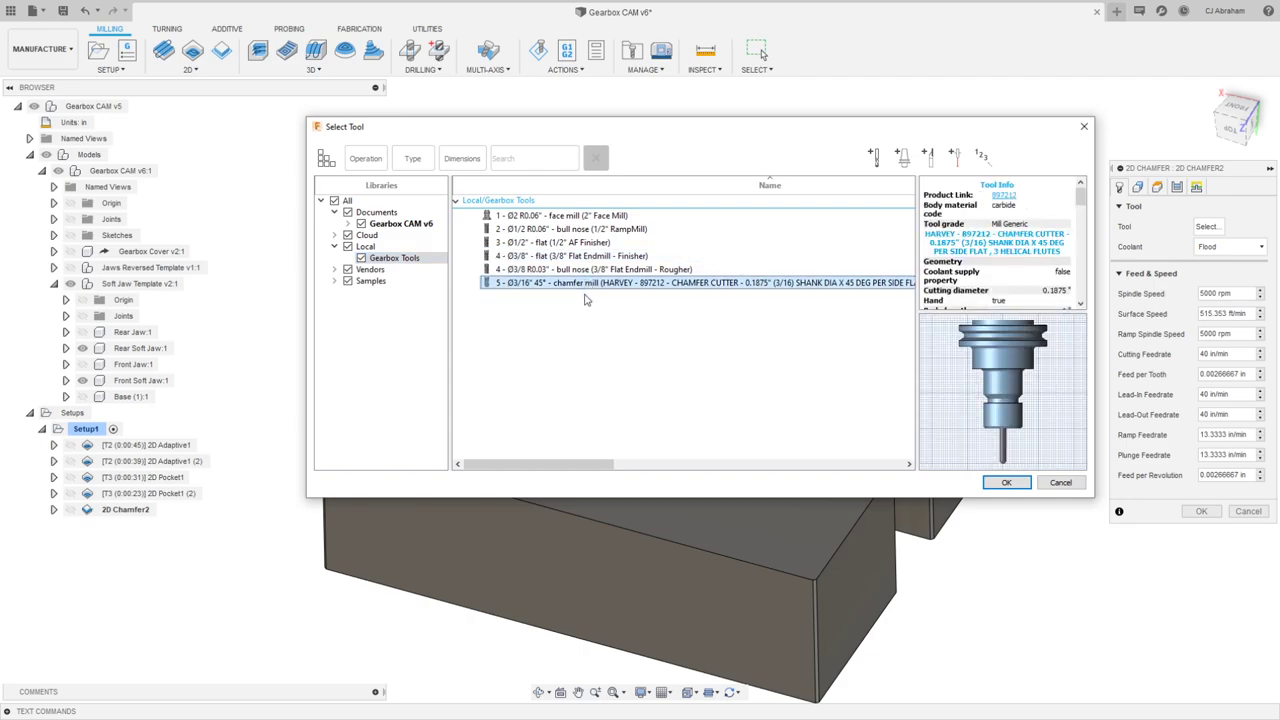
pyautogui.click(1007, 483)
pyautogui.scroll(6, 660, 349)
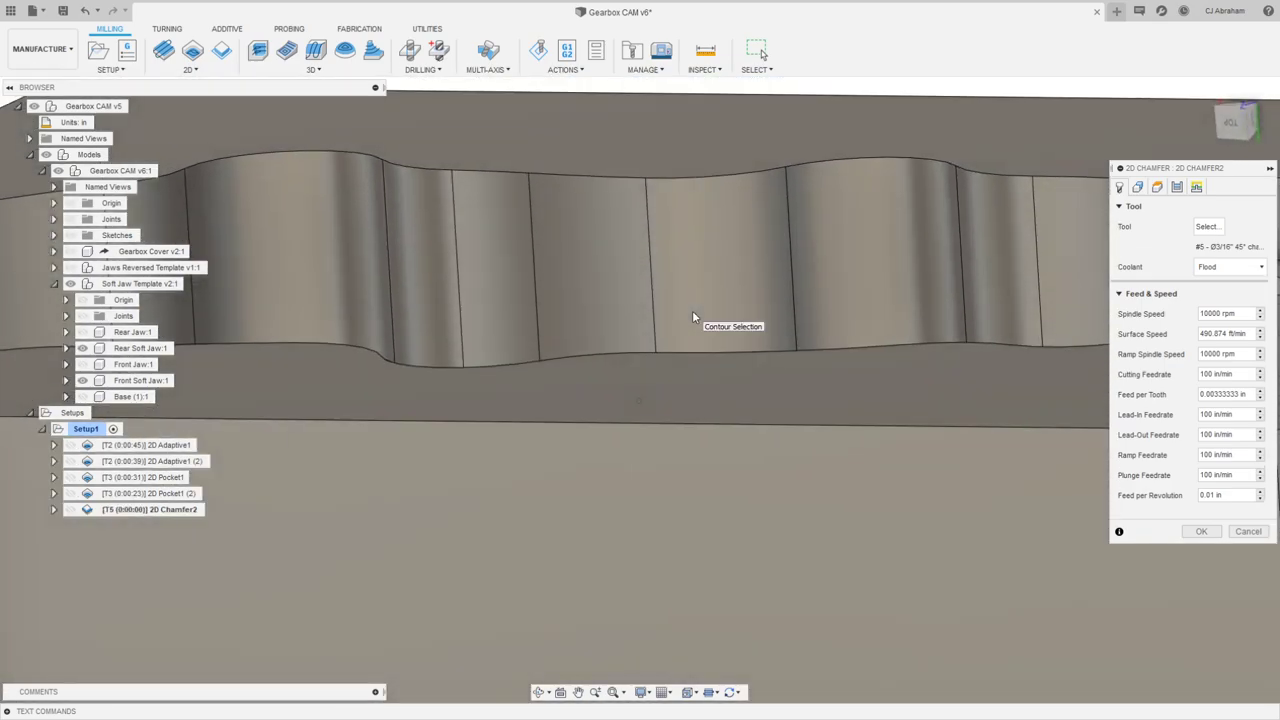
# Step: Select the open front edges of the Front Soft Jaw's arc recess, main pocket floor and small pocket floor as chamfer contours
pyautogui.scroll(-6, 675, 238)
pyautogui.keyDown('shift'); pyautogui.moveTo(669, 243); pyautogui.dragTo(680, 271, button='middle'); pyautogui.keyUp('shift')
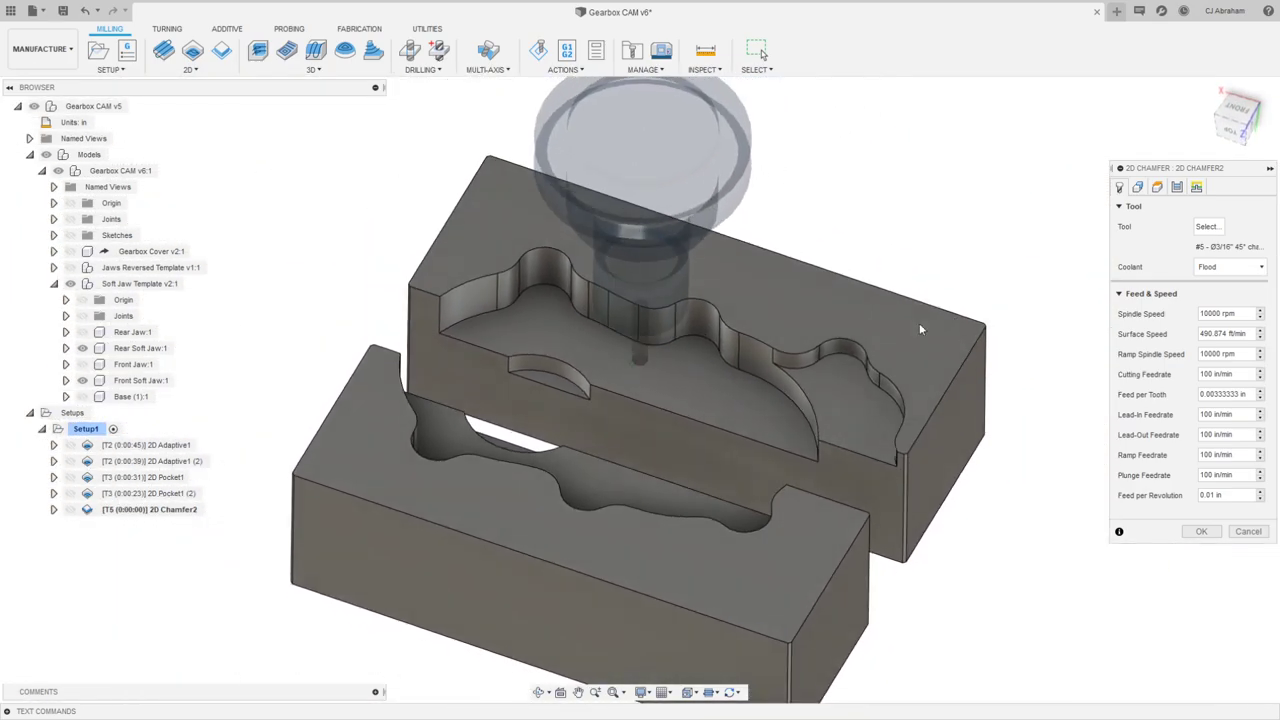
pyautogui.click(1137, 187)
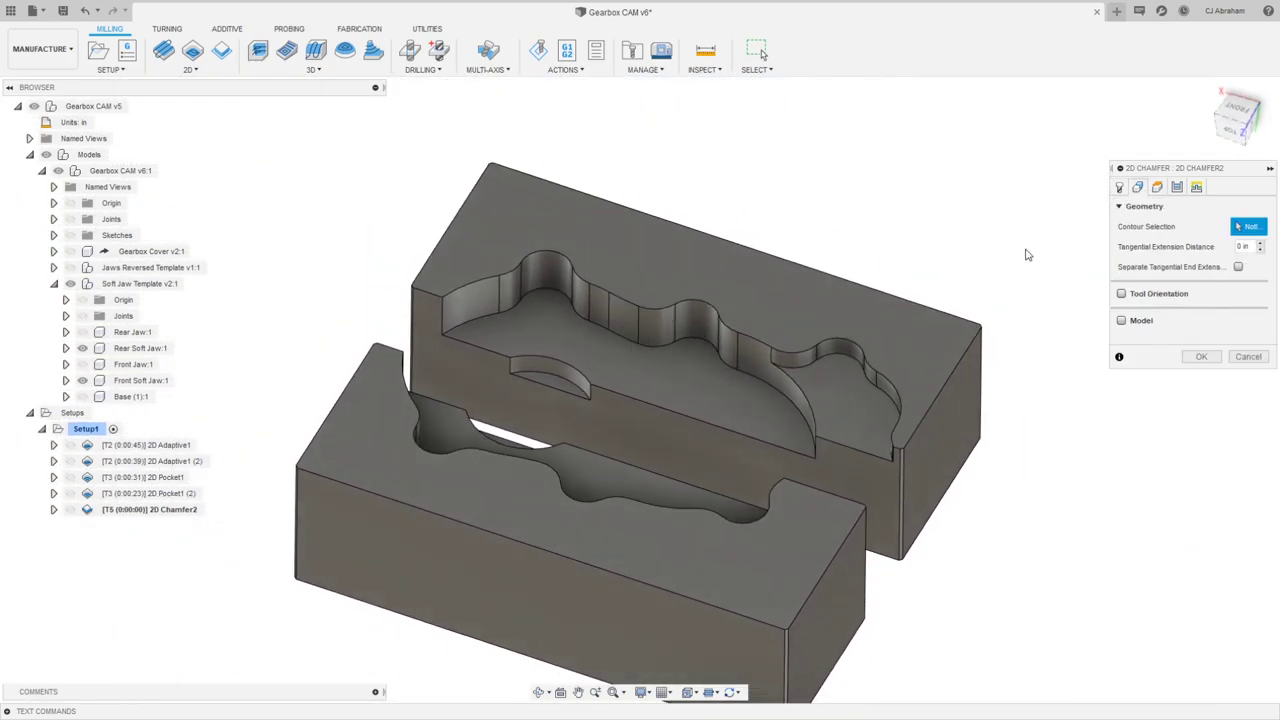
pyautogui.click(565, 395)
pyautogui.click(803, 450)
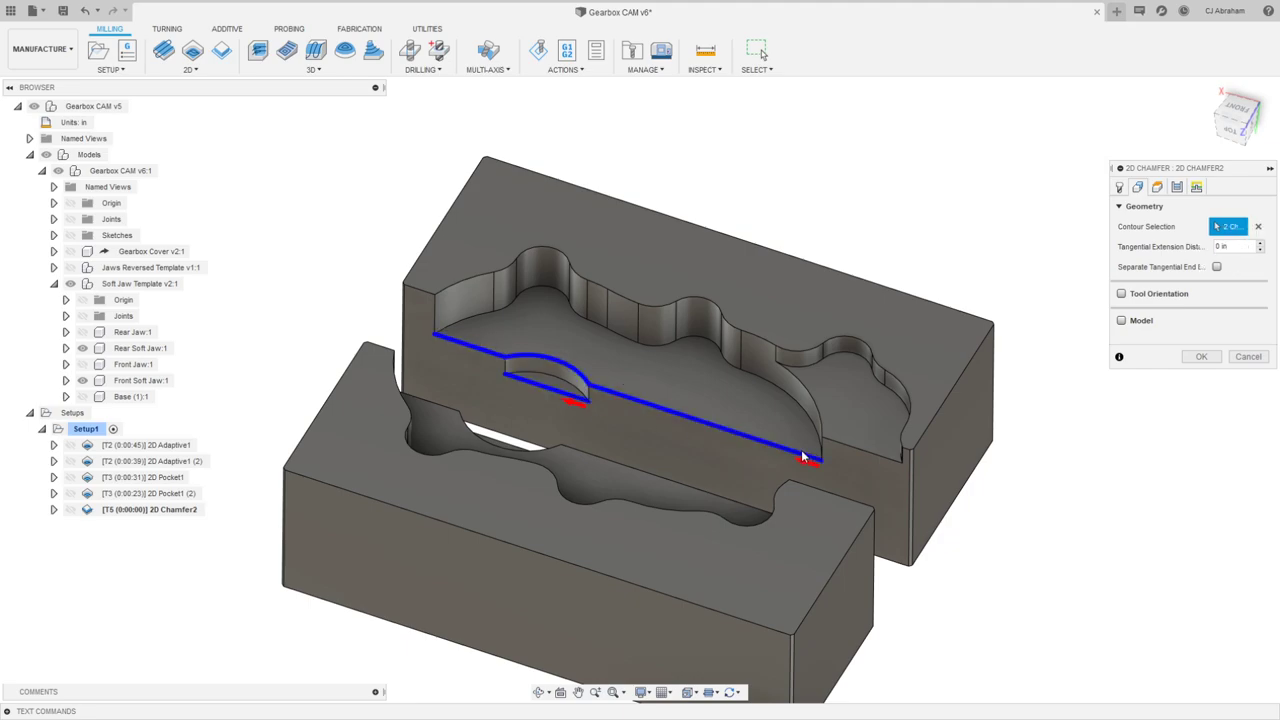
pyautogui.click(885, 456)
# Step: Add the Front Soft Jaw's upper pocket profile as an open chamfer contour running from one end edge to the other
pyautogui.scroll(3, 851, 331)
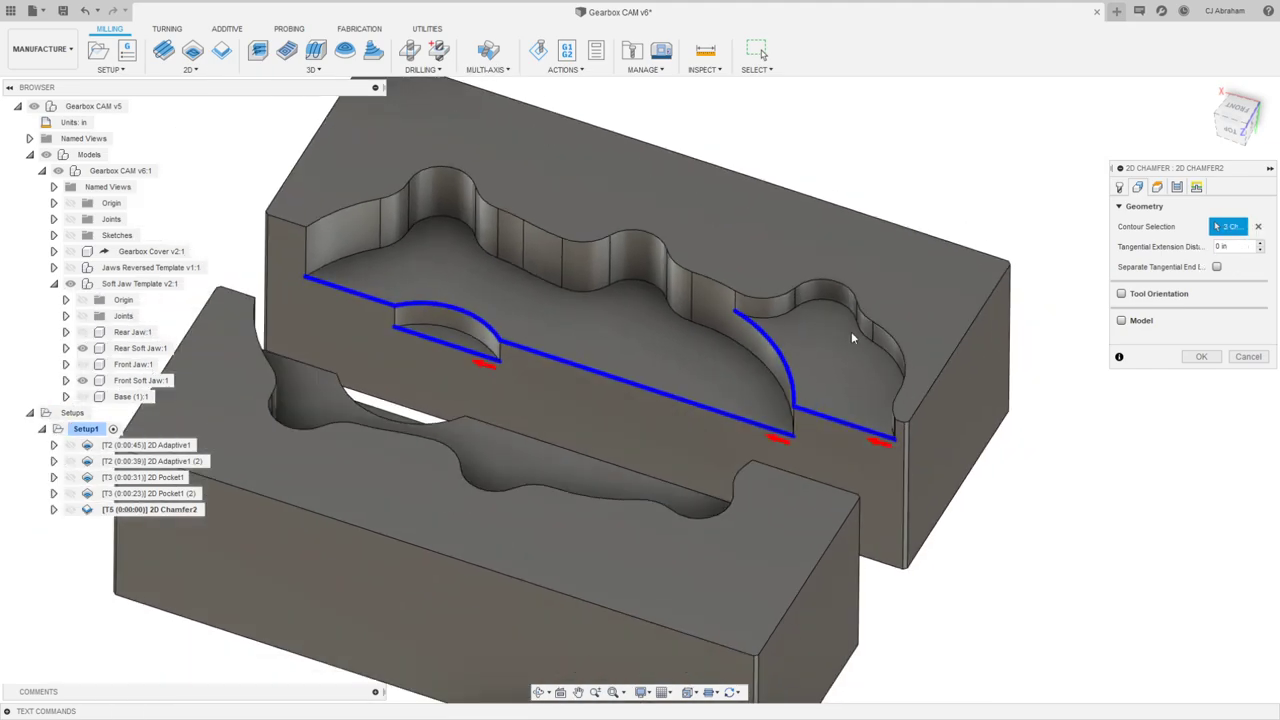
pyautogui.keyDown('shift'); pyautogui.moveTo(774, 354); pyautogui.dragTo(790, 350, button='middle'); pyautogui.keyUp('shift')
pyautogui.keyDown('shift'); pyautogui.moveTo(1034, 329); pyautogui.dragTo(917, 309, button='middle'); pyautogui.keyUp('shift')
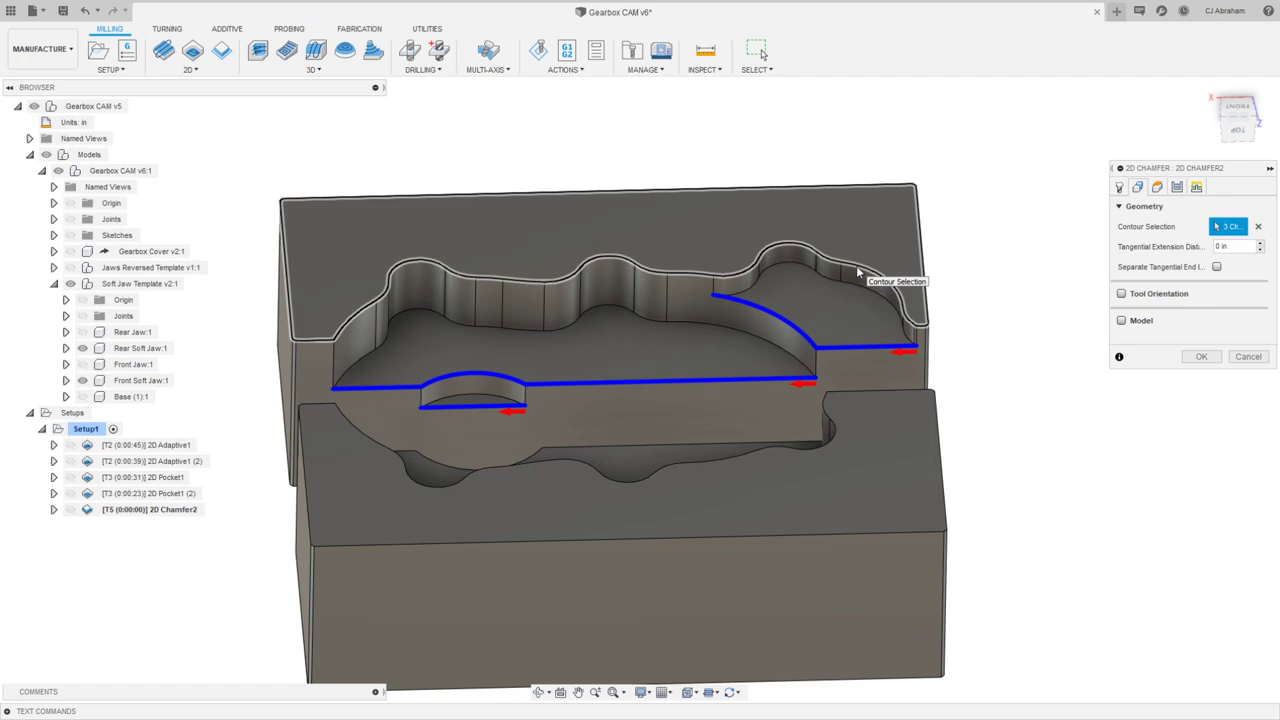
pyautogui.scroll(3, 940, 331)
pyautogui.scroll(5, 940, 331)
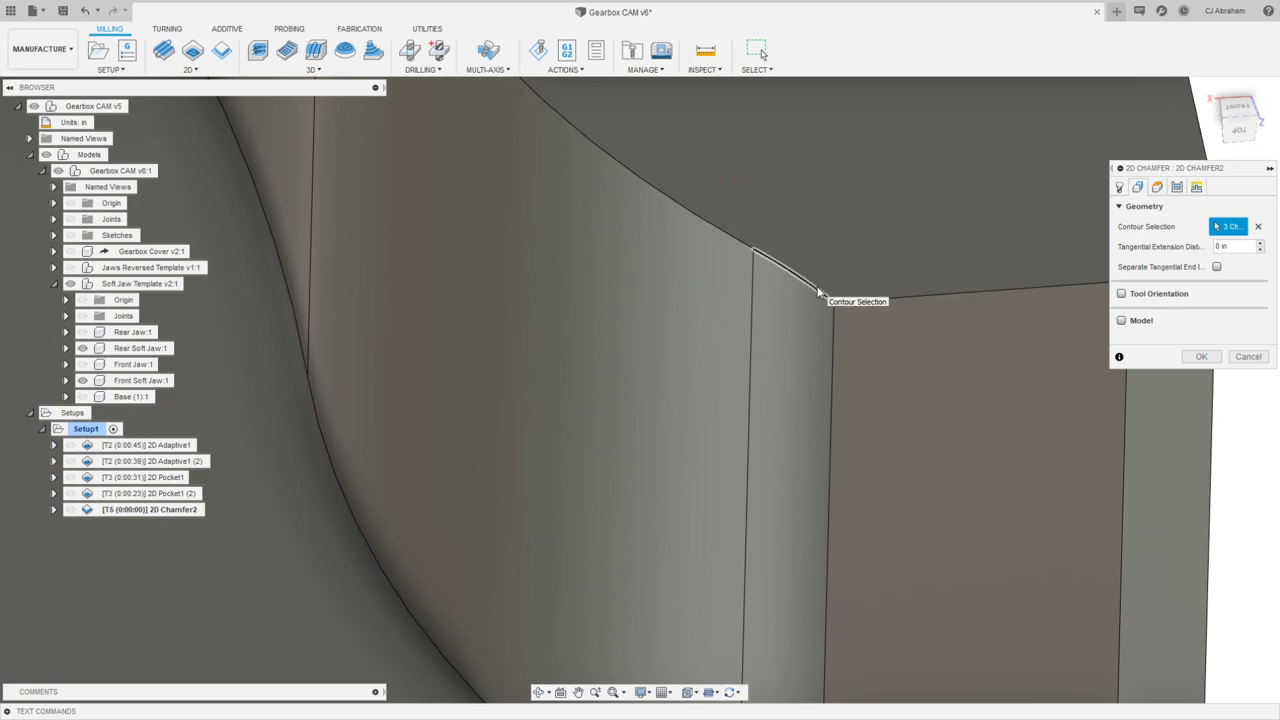
pyautogui.scroll(-6, 829, 339)
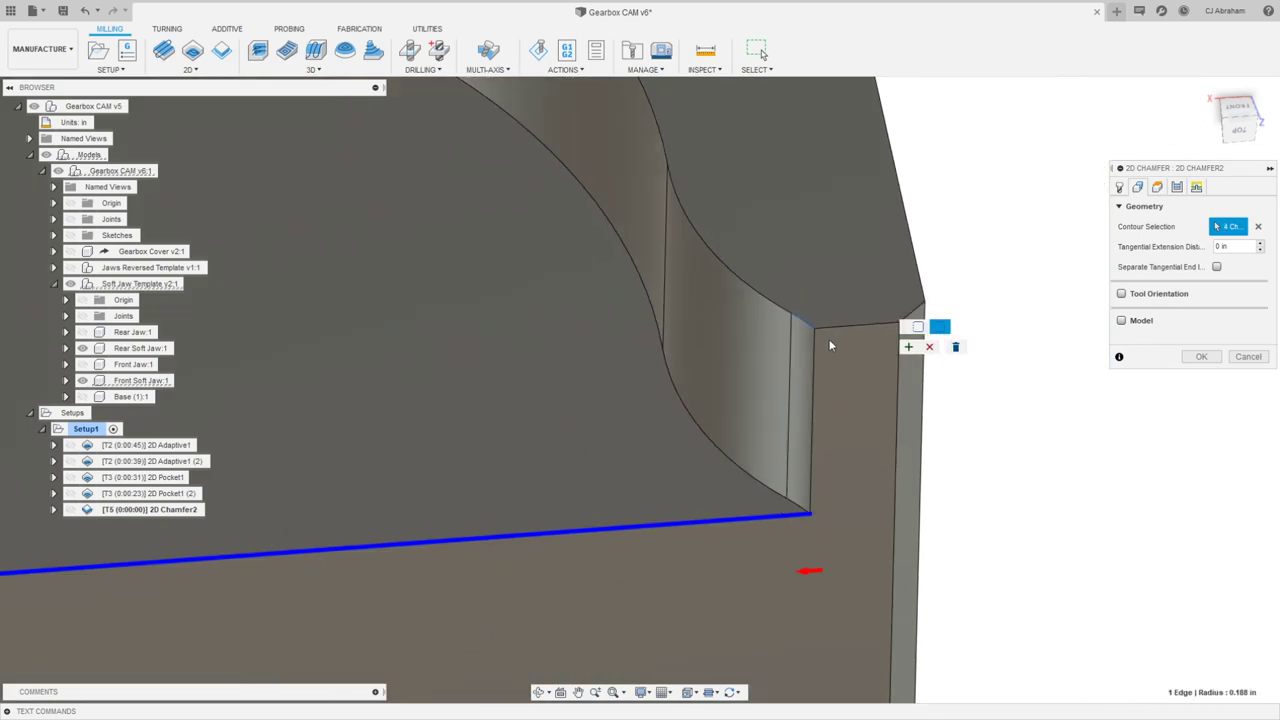
pyautogui.scroll(8, 642, 478)
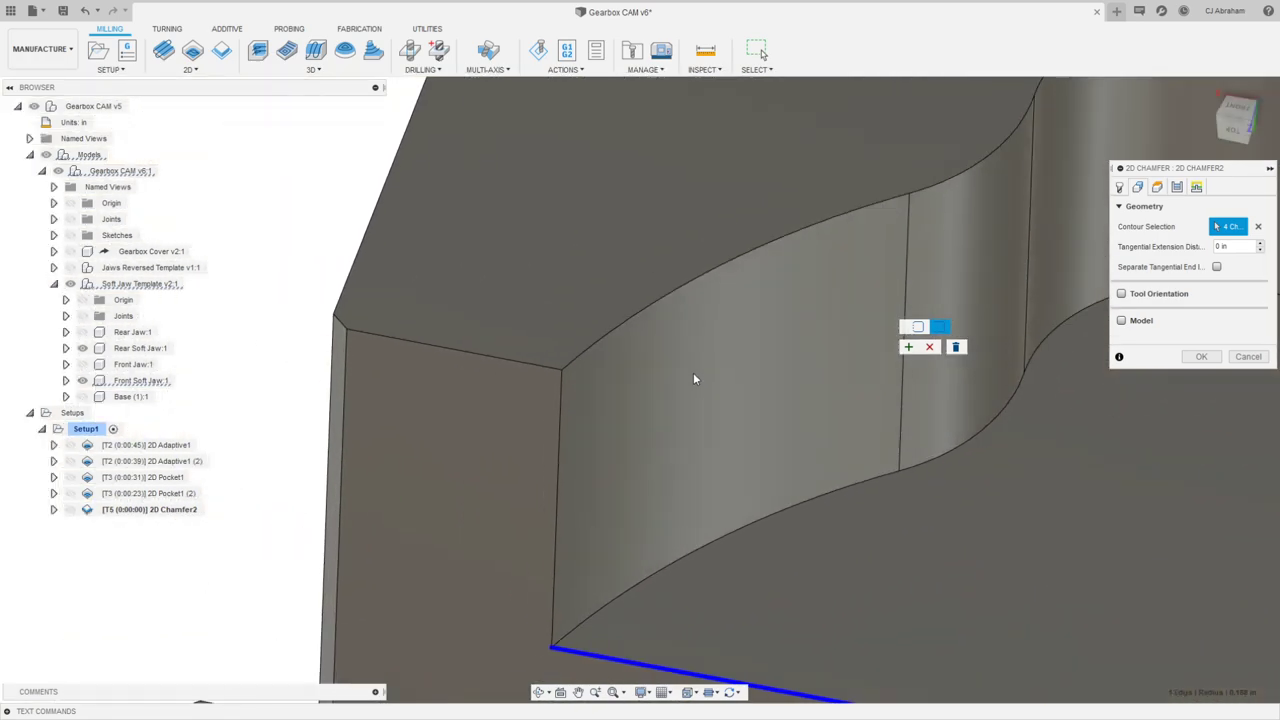
pyautogui.scroll(-8, 568, 370)
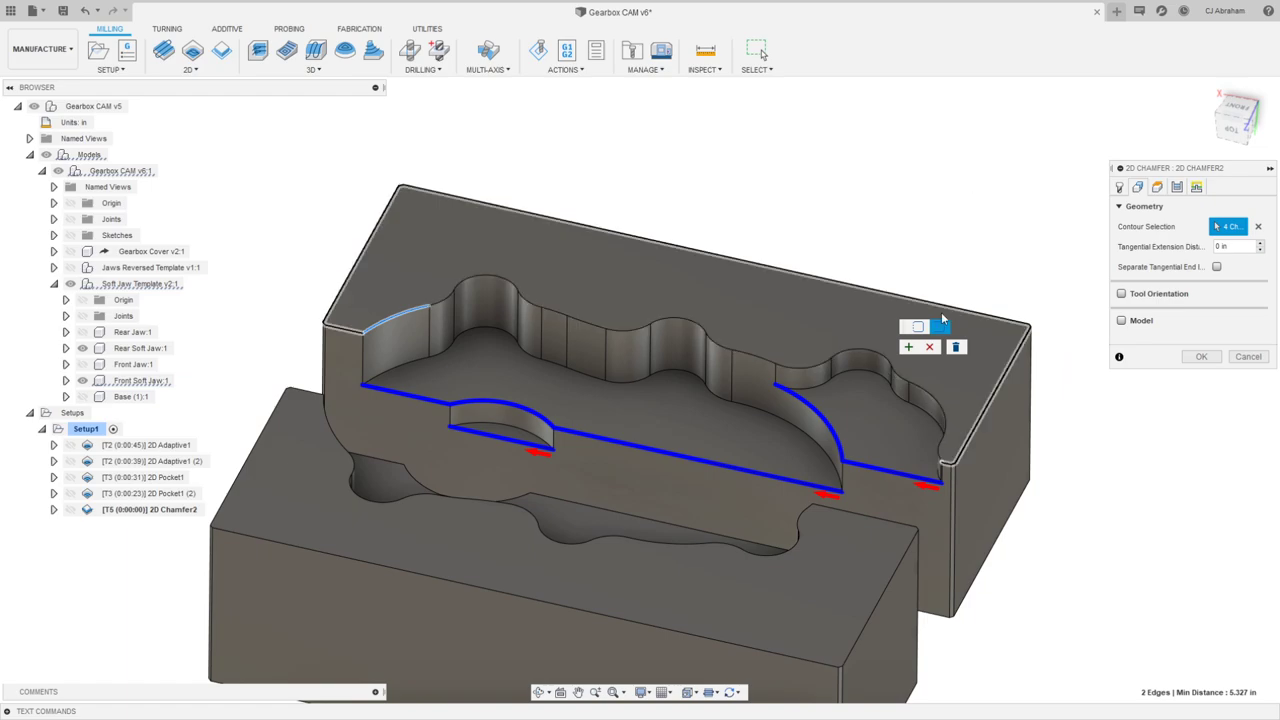
pyautogui.click(908, 346)
# Step: Add the Rear Soft Jaw's arc recess edge, main floor edge and open upper pocket profile to the chamfer contours
pyautogui.keyDown('shift'); pyautogui.moveTo(897, 158); pyautogui.dragTo(792, 306, button='middle'); pyautogui.keyUp('shift')
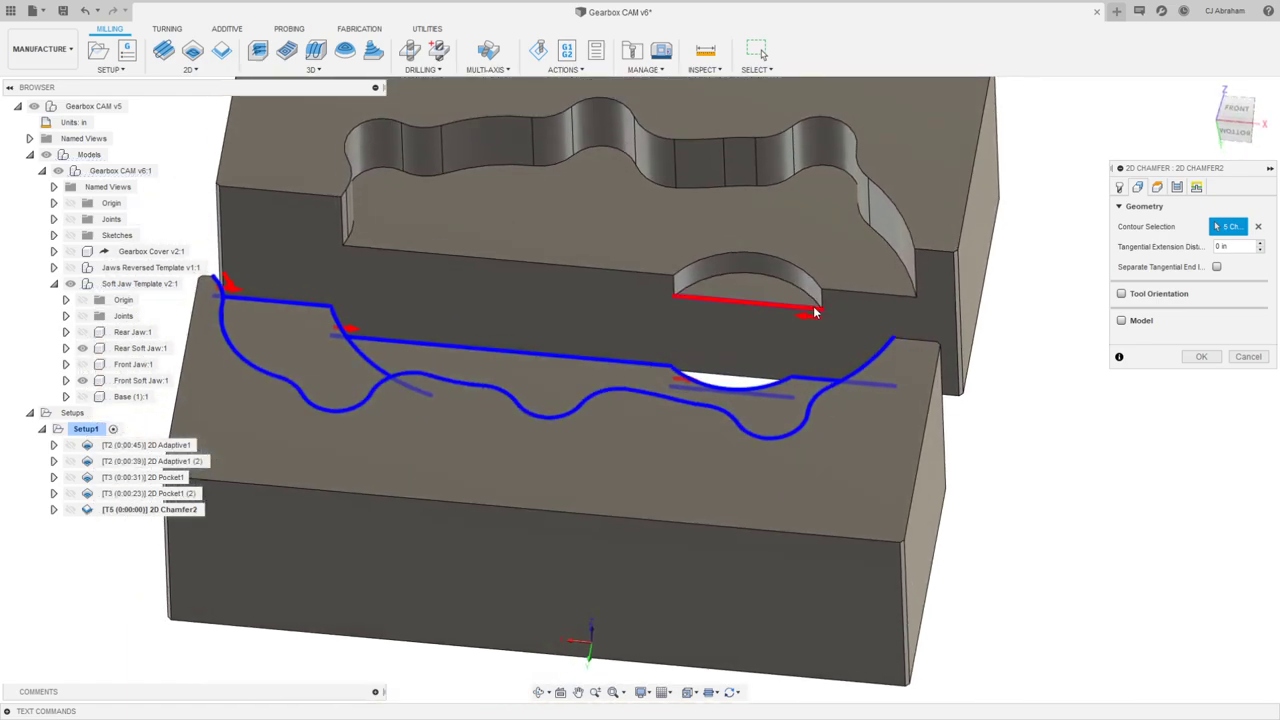
pyautogui.click(882, 298)
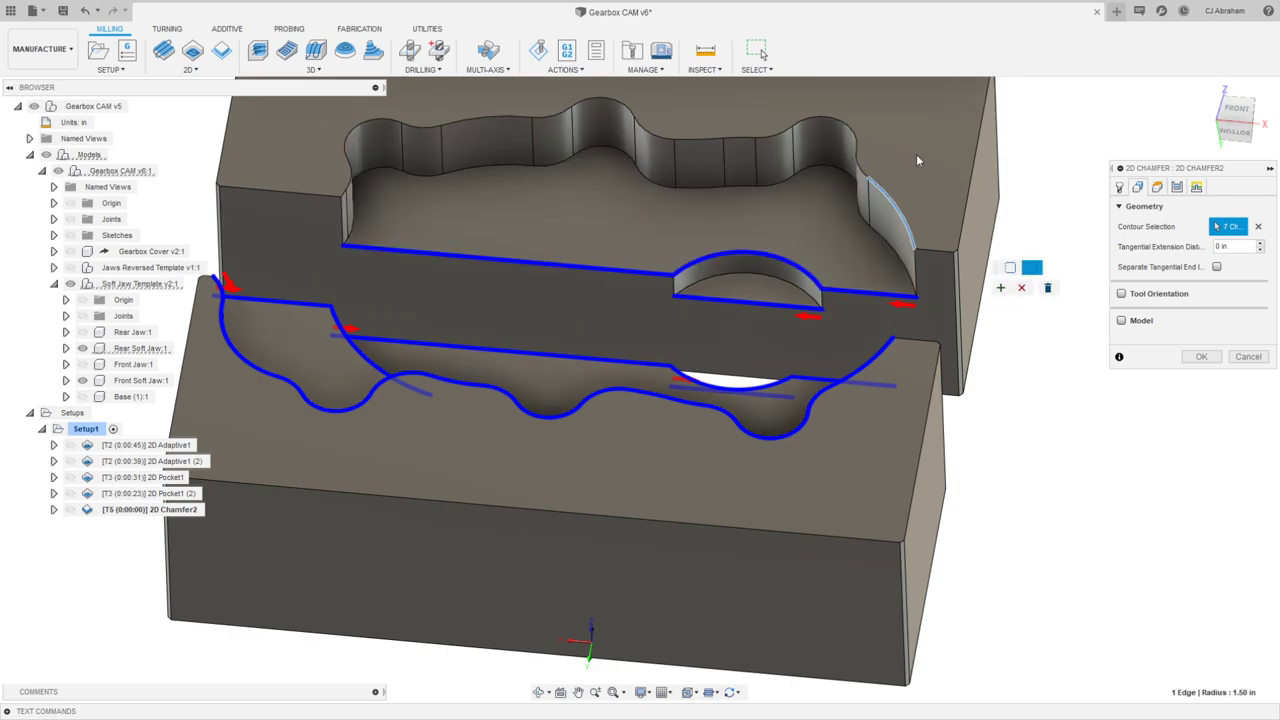
pyautogui.scroll(5, 355, 197)
pyautogui.click(329, 197)
pyautogui.scroll(-5, 390, 222)
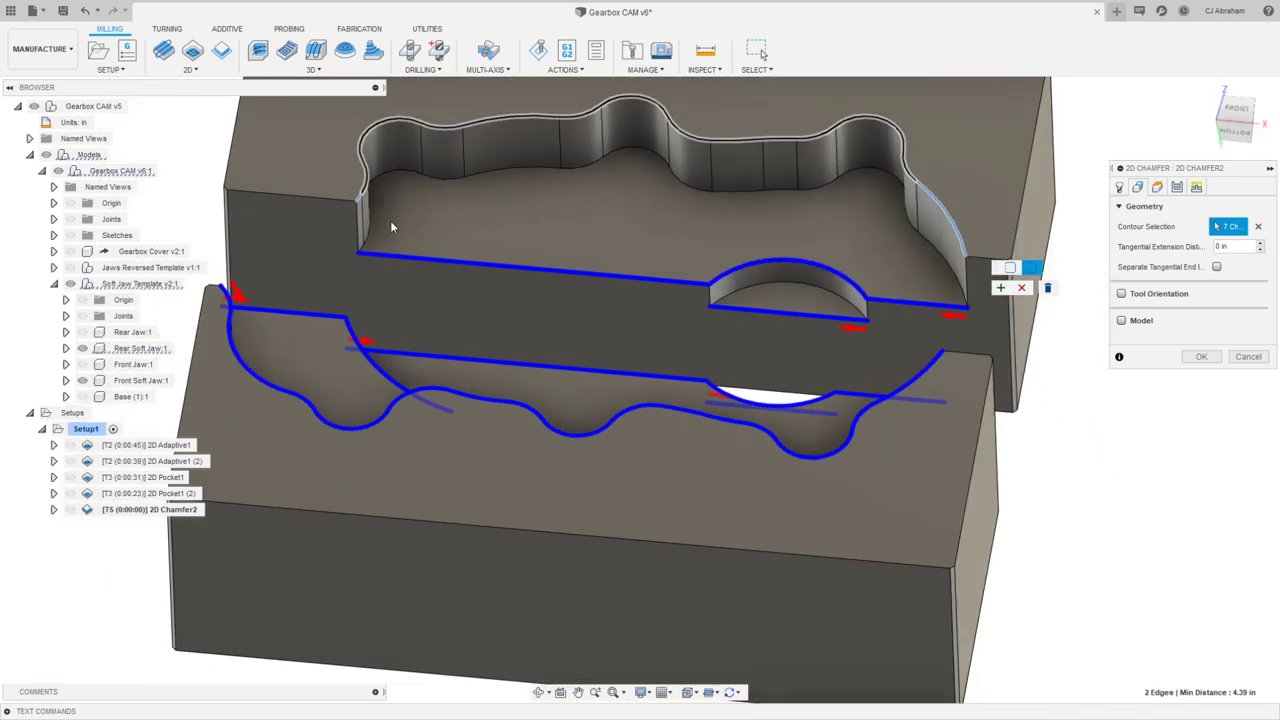
pyautogui.click(1000, 288)
pyautogui.scroll(-1, 923, 323)
pyautogui.scroll(2, 926, 329)
pyautogui.keyDown('shift'); pyautogui.moveTo(926, 329); pyautogui.dragTo(1089, 214, button='middle'); pyautogui.keyUp('shift')
# Step: Set the chamfer width to 0.015 in and the chamfer clearance to 0.01 in, and generate the toolpath
pyautogui.click(1178, 188)
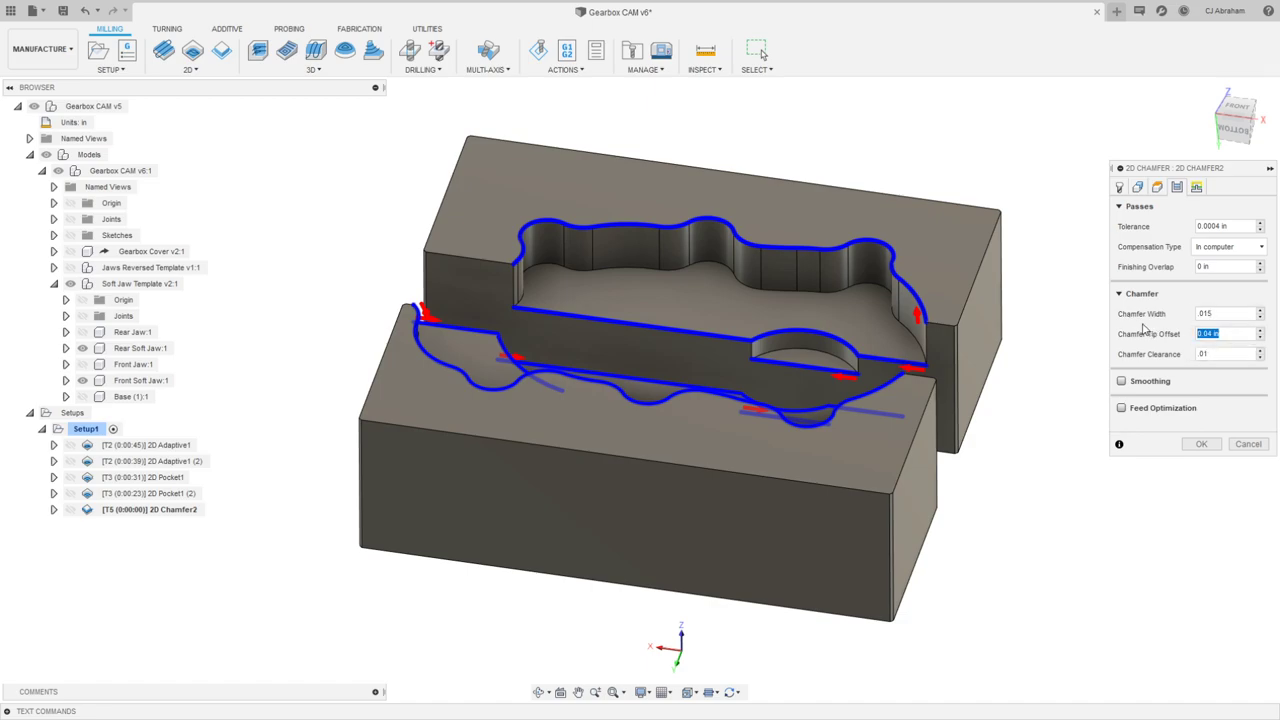
pyautogui.press('Return')
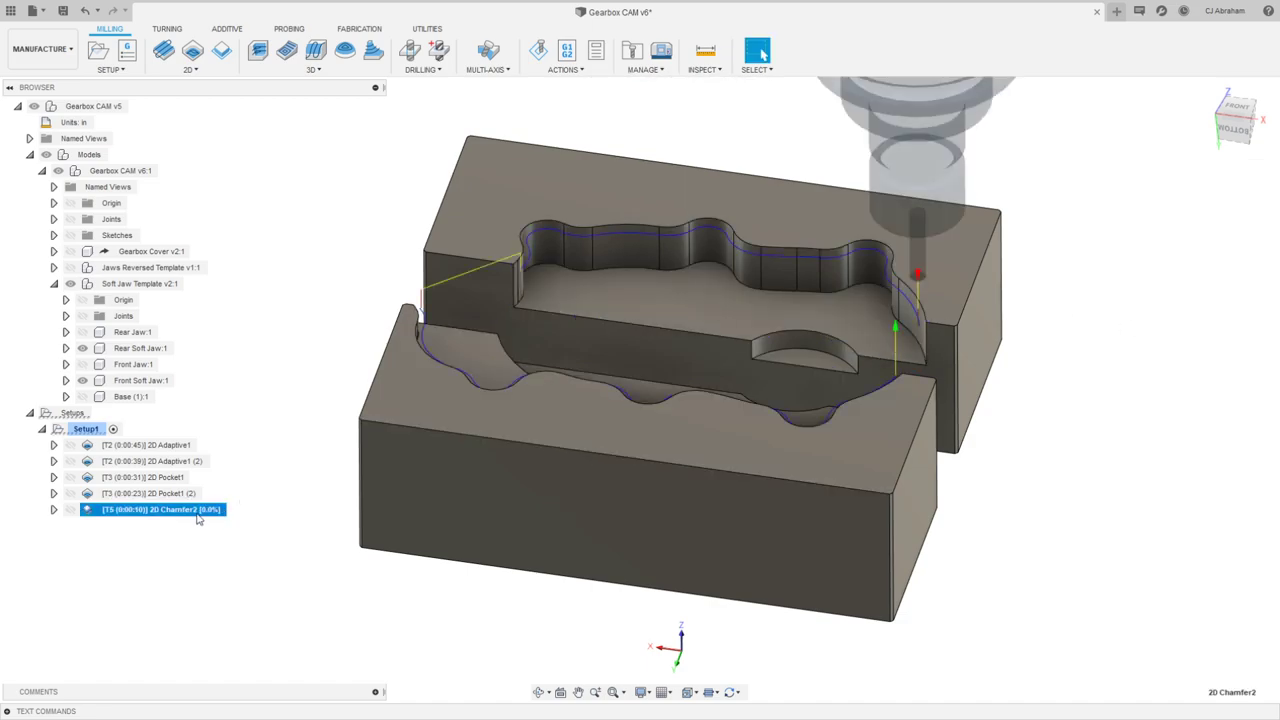
# Step: Simulate 2D Chamfer2 with the stock hidden and the entire toolpath displayed
pyautogui.rightClick(178, 518)
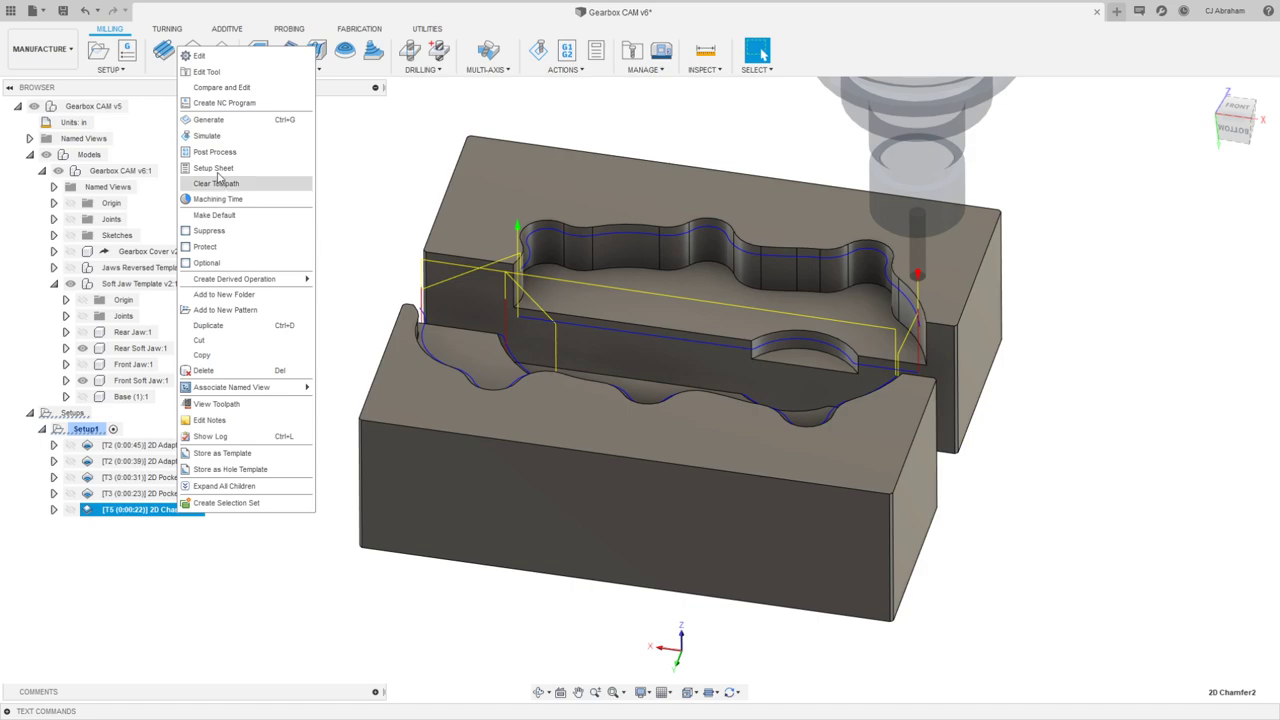
pyautogui.click(200, 130)
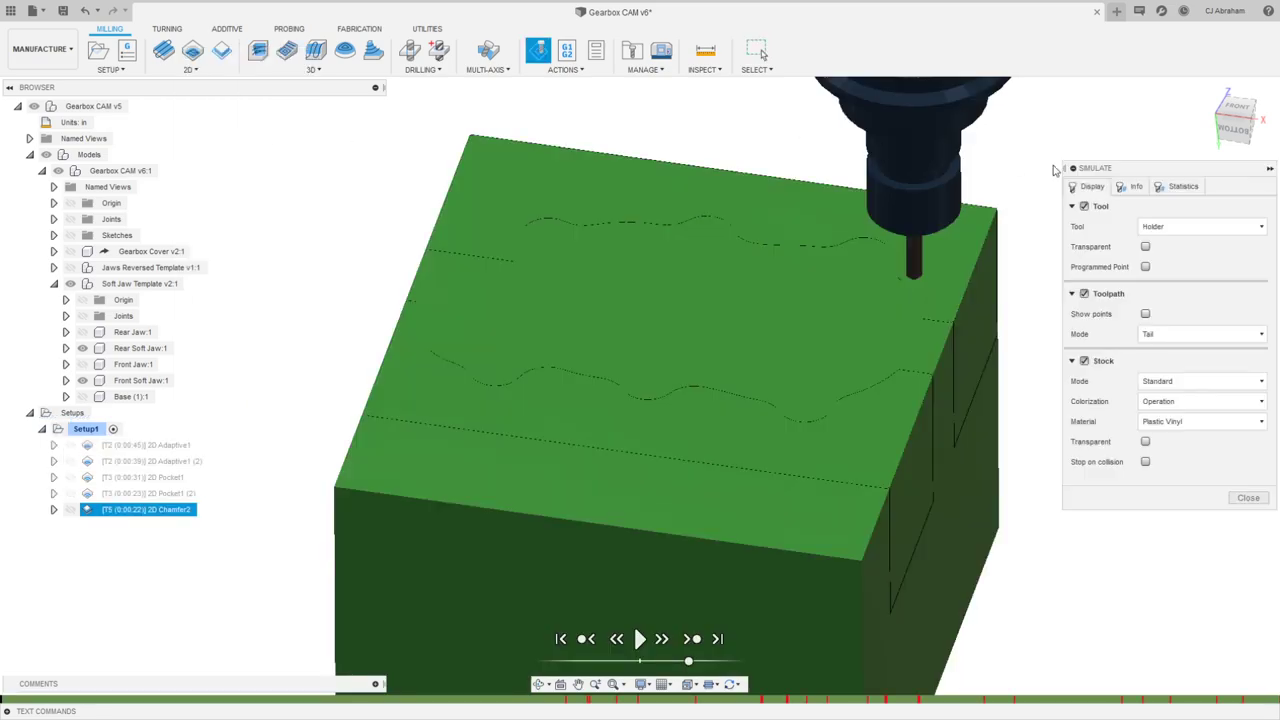
pyautogui.click(1095, 360)
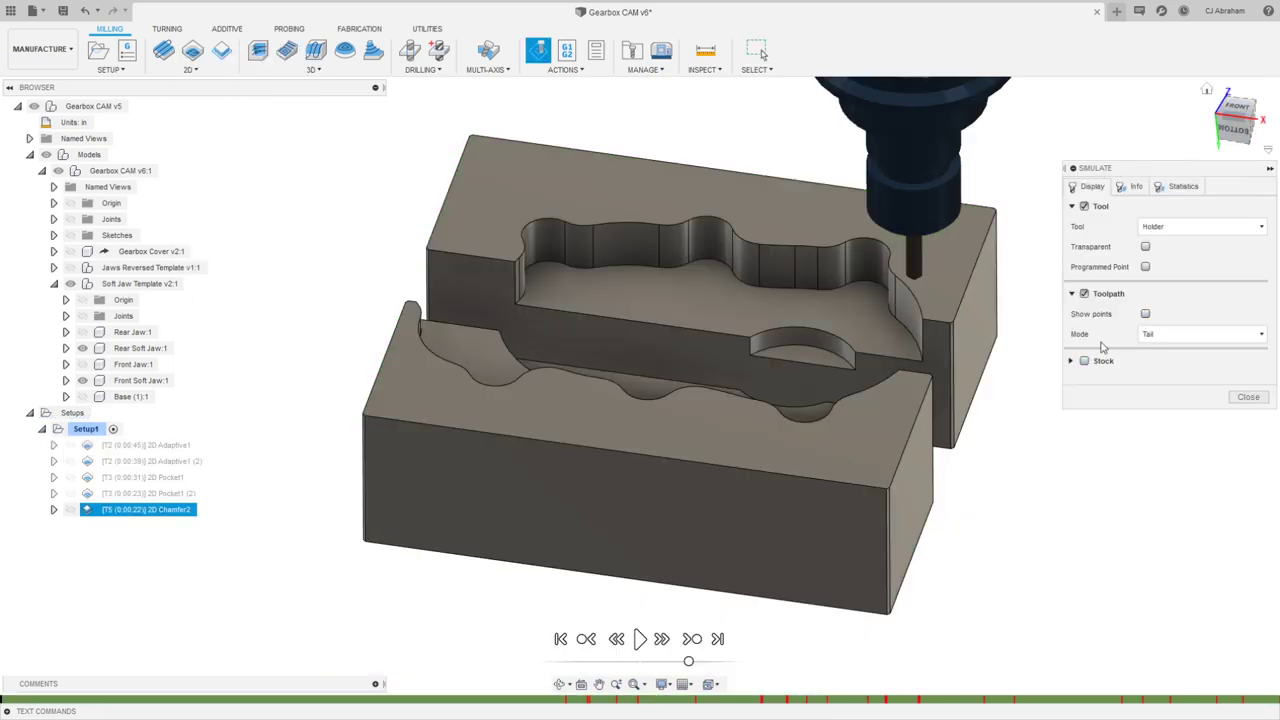
pyautogui.click(1200, 334)
pyautogui.click(1175, 345)
# Step: Check the chamfer mill and holder at the lowest edge pass between the jaws, and close the simulation
pyautogui.click(1232, 130)
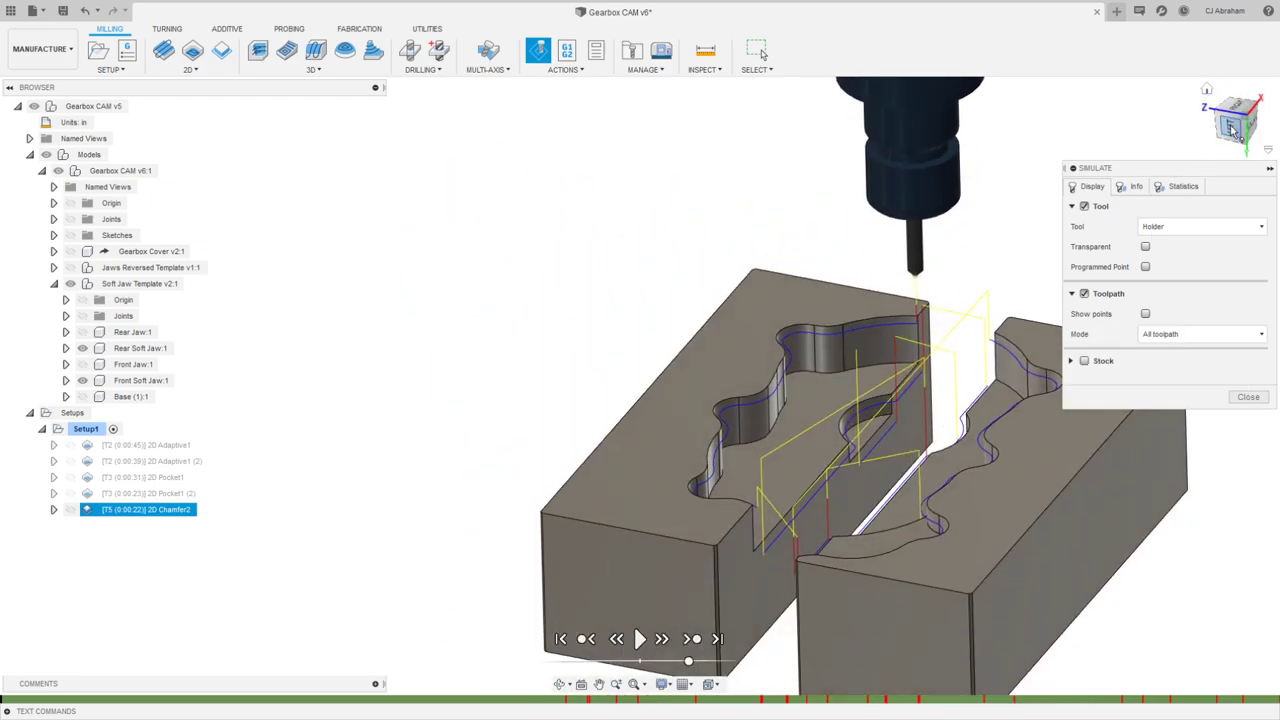
pyautogui.click(1232, 130)
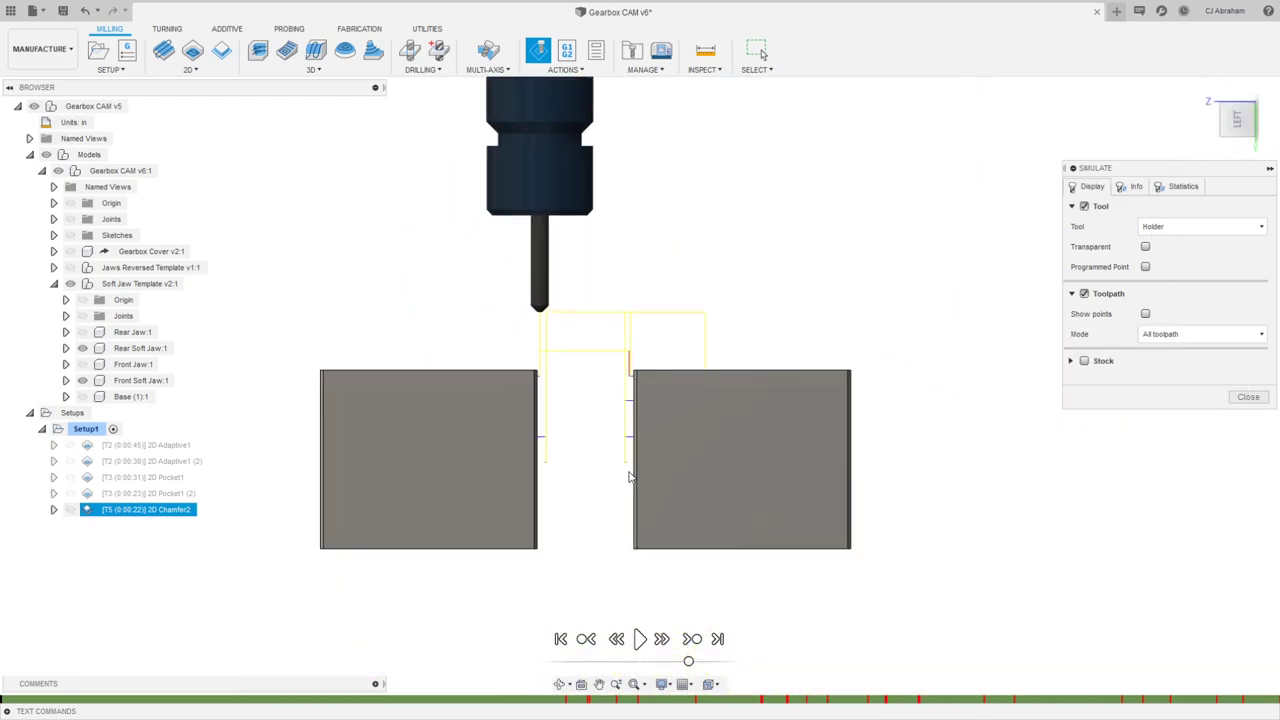
pyautogui.scroll(8, 635, 480)
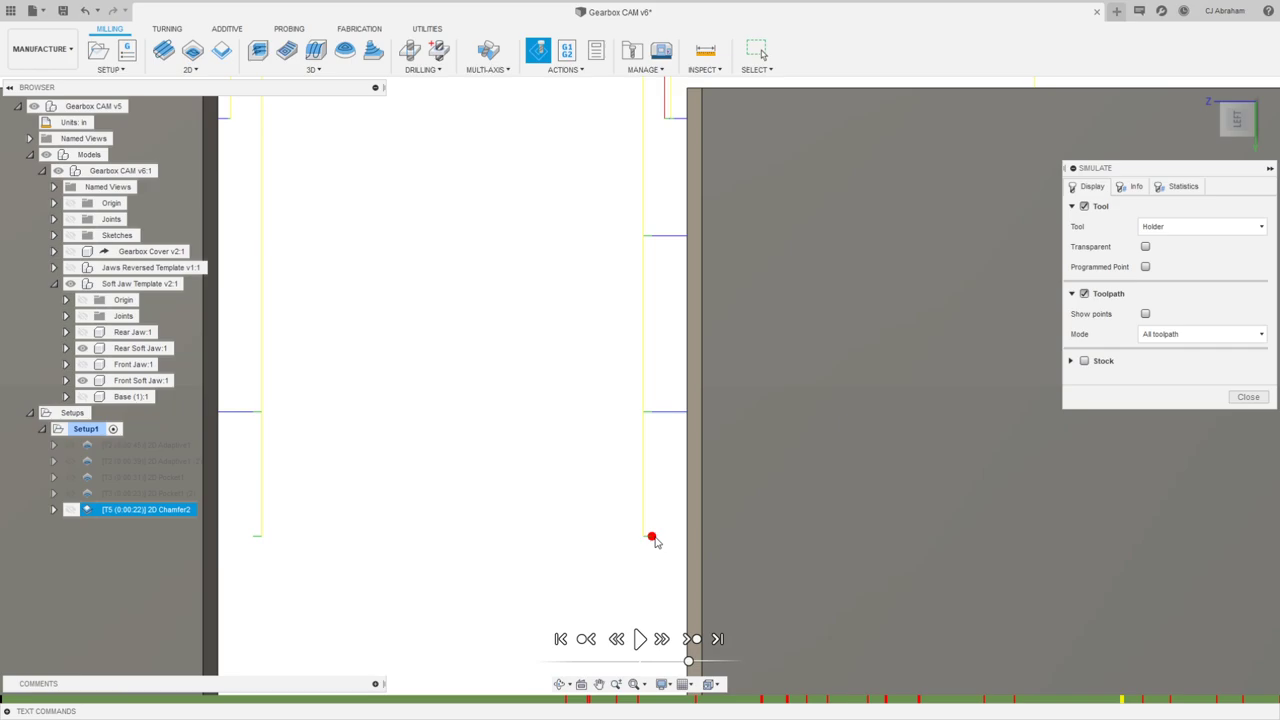
pyautogui.keyDown('shift'); pyautogui.moveTo(655, 541); pyautogui.dragTo(645, 416, button='middle'); pyautogui.keyUp('shift')
pyautogui.scroll(4, 705, 392)
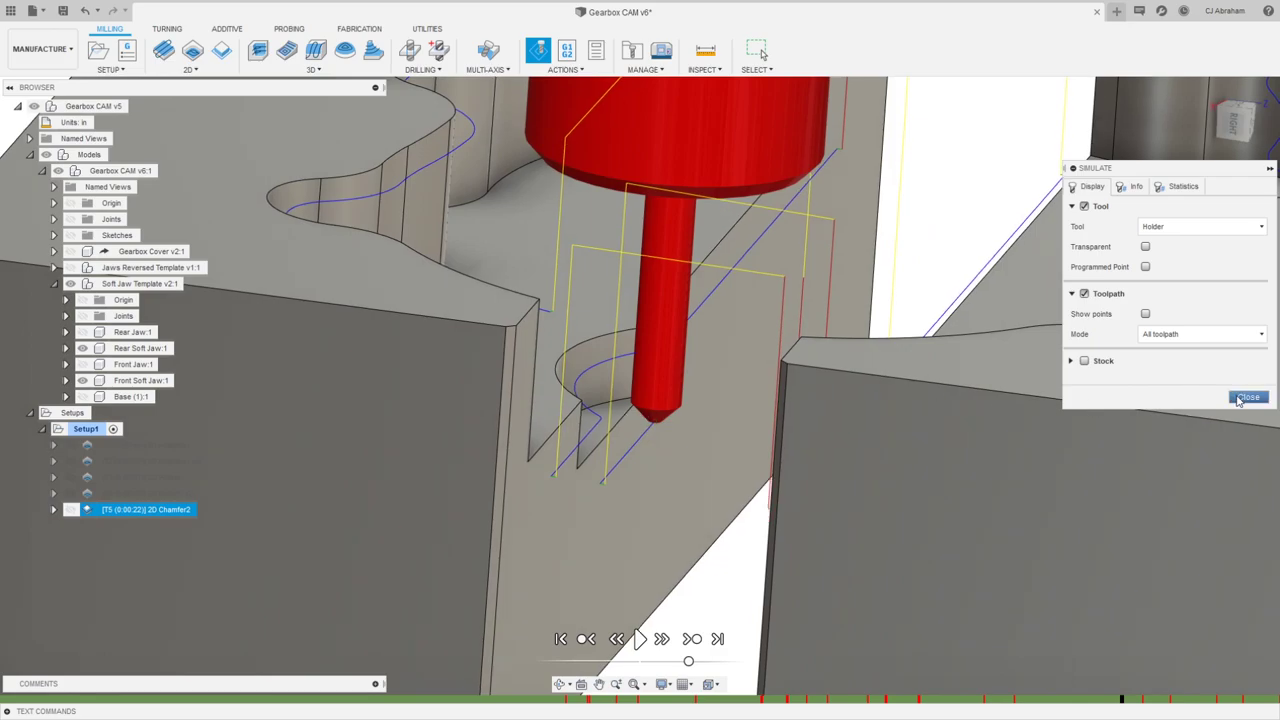
pyautogui.click(1246, 397)
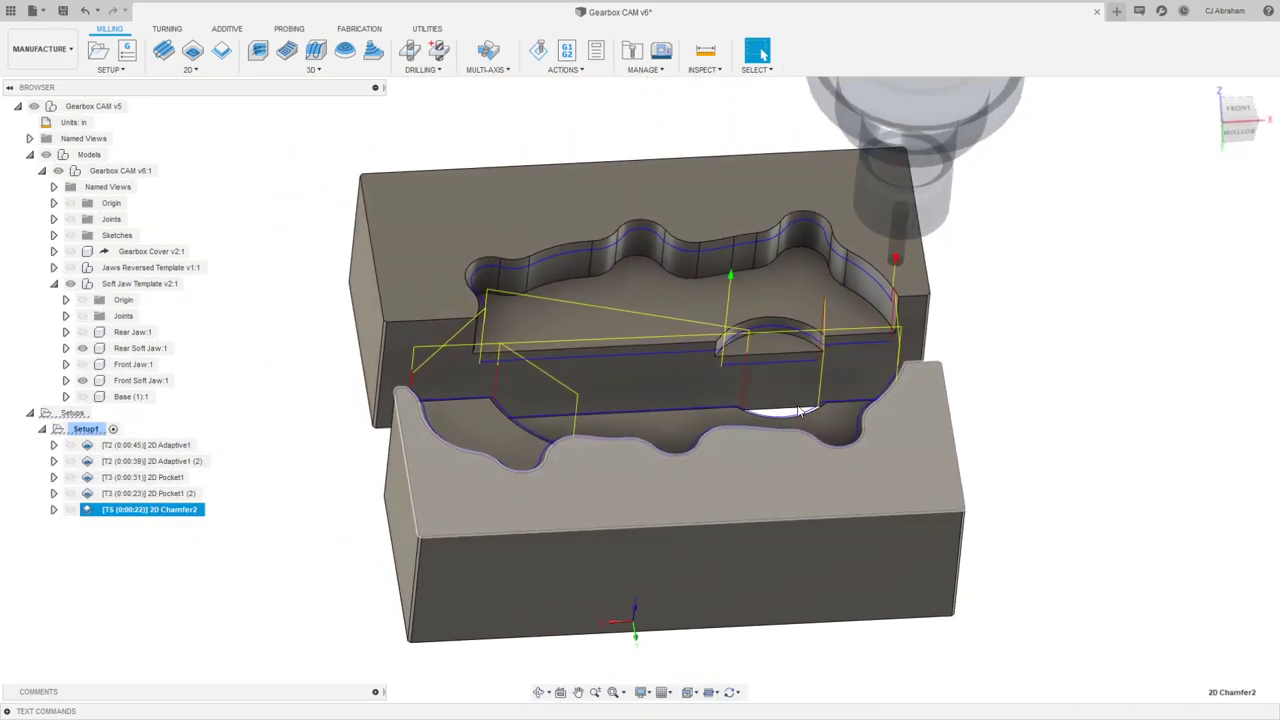
# Step: Simulate 2D Chamfer2 again and examine the tool and holder clearance at the end of the Rear Soft Jaw's main floor pass
pyautogui.rightClick(190, 509)
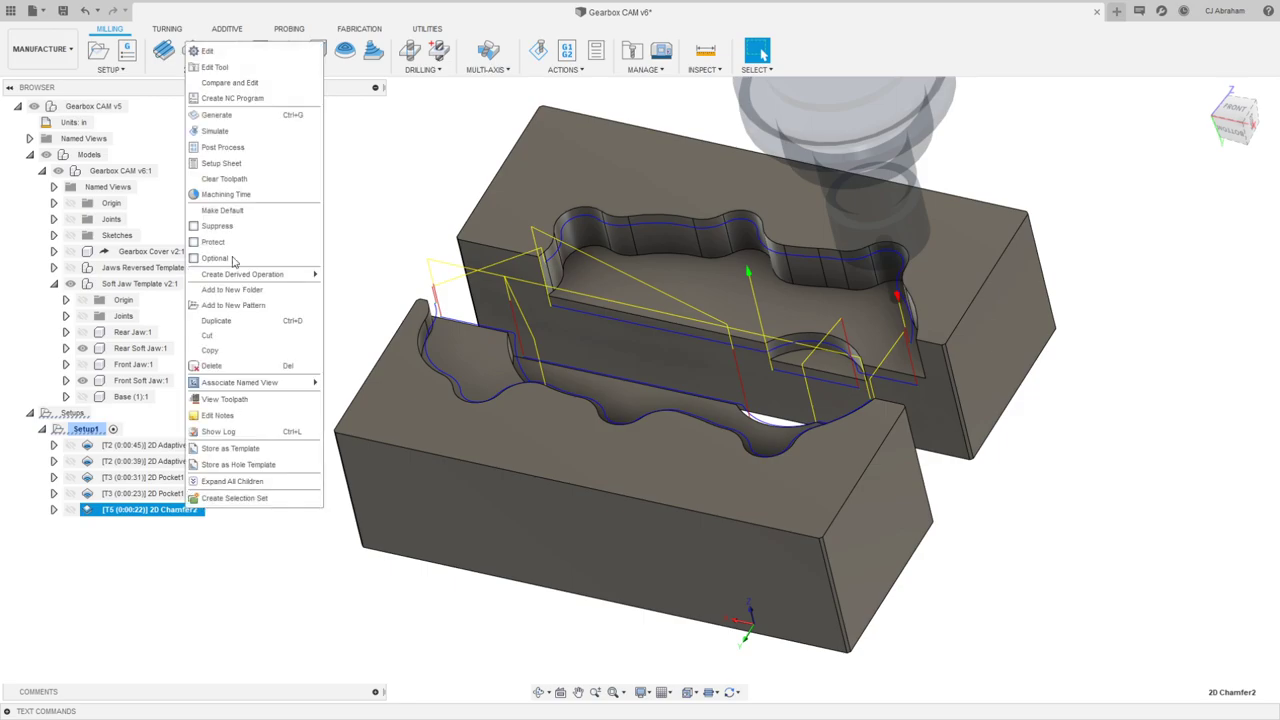
pyautogui.click(214, 131)
pyautogui.scroll(5, 858, 347)
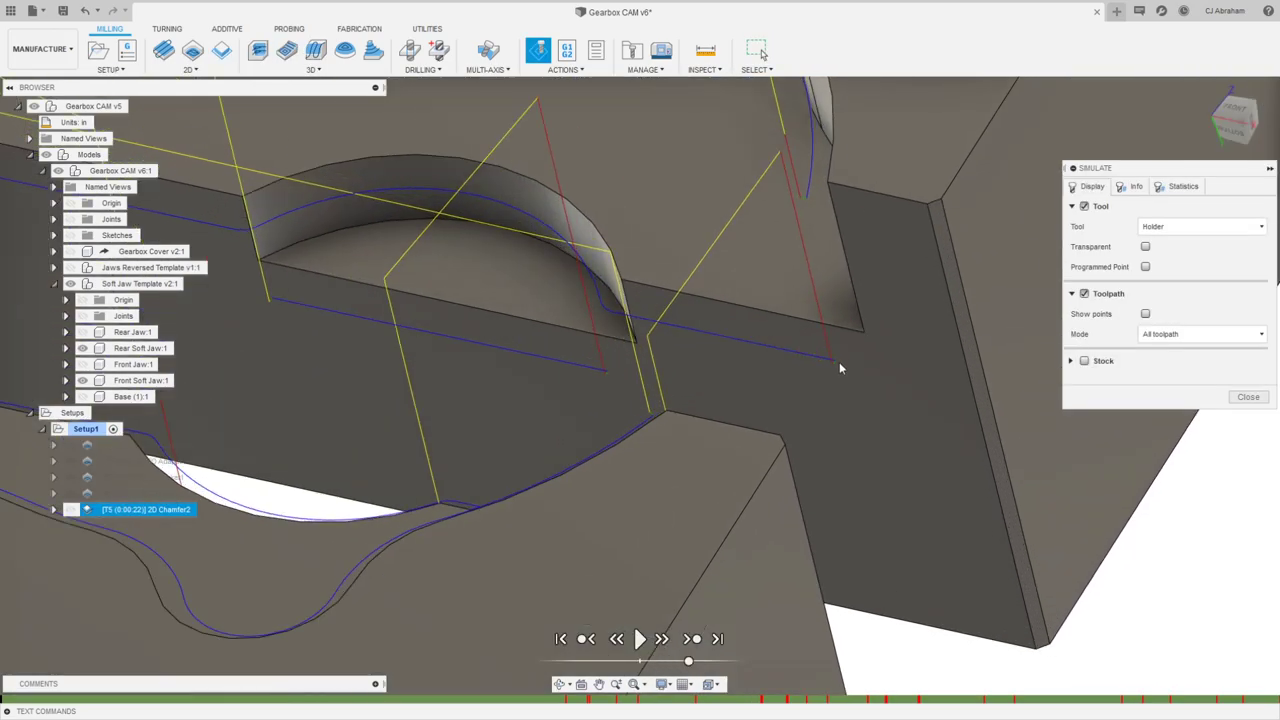
pyautogui.click(836, 362)
pyautogui.keyDown('shift'); pyautogui.moveTo(836, 365); pyautogui.dragTo(853, 298, button='middle'); pyautogui.keyUp('shift')
pyautogui.scroll(3, 862, 350)
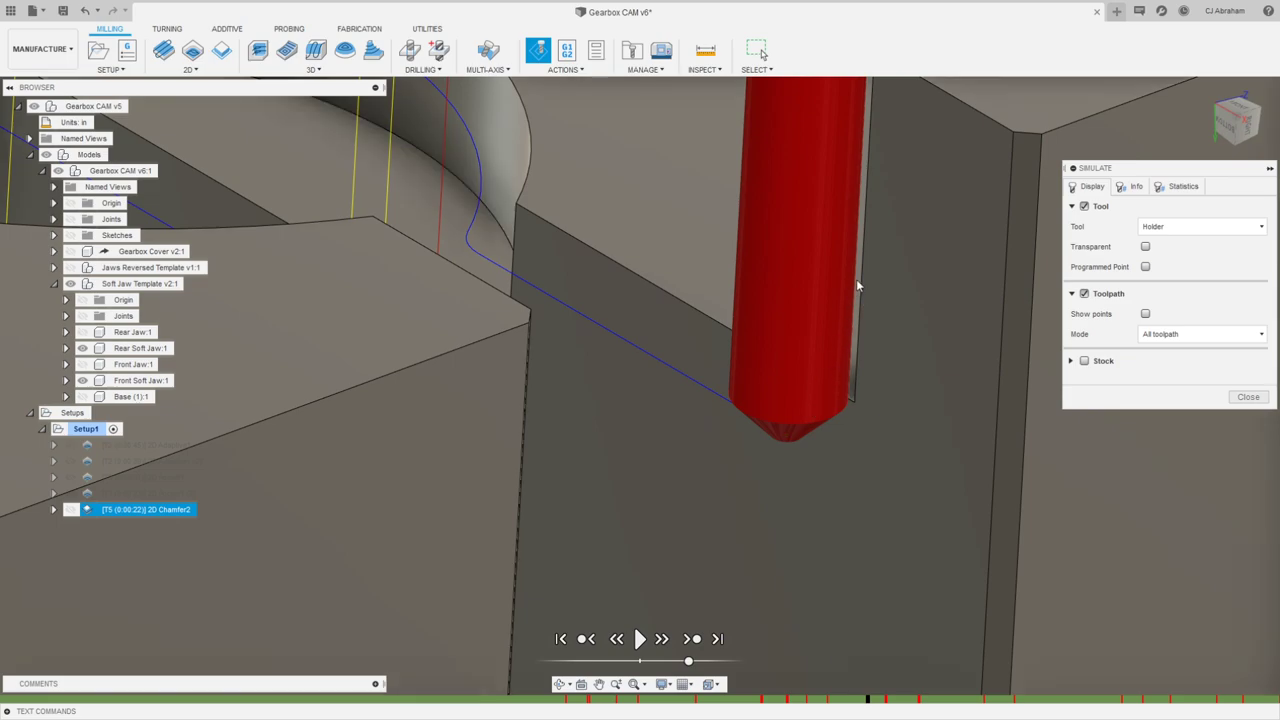
pyautogui.scroll(-10, 855, 345)
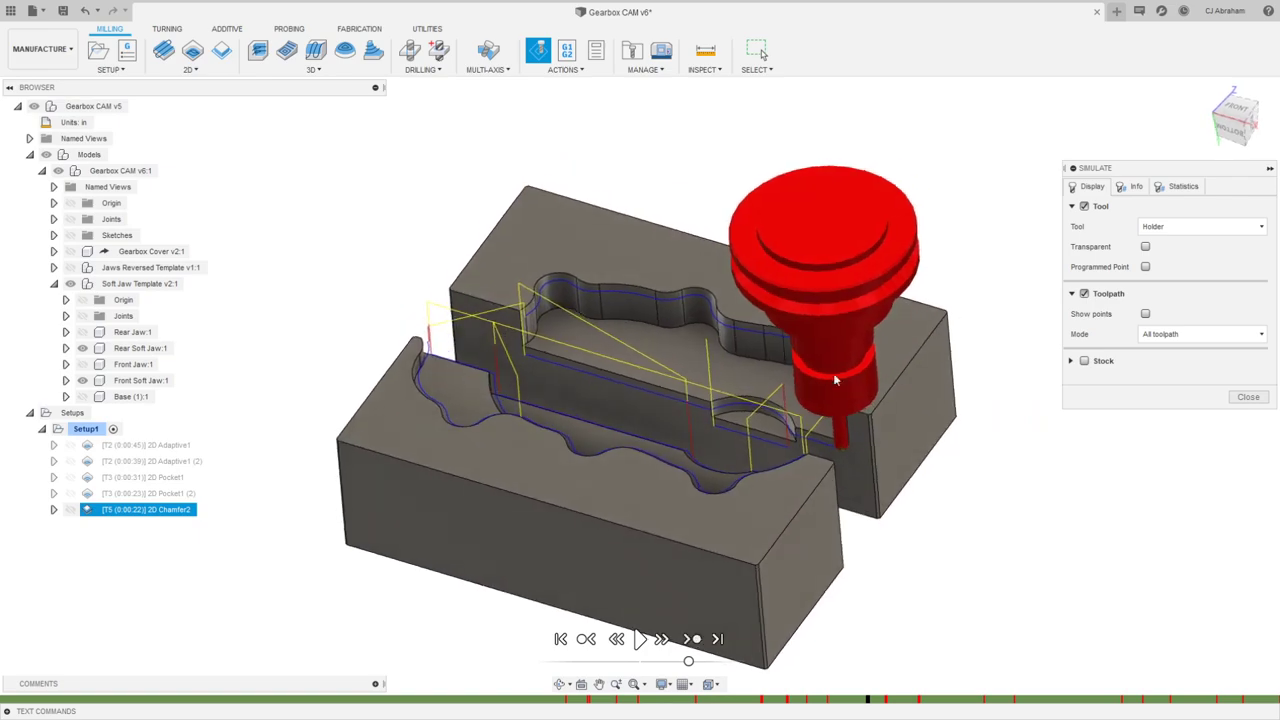
pyautogui.keyDown('shift'); pyautogui.moveTo(852, 241); pyautogui.dragTo(879, 137, button='middle'); pyautogui.keyUp('shift')
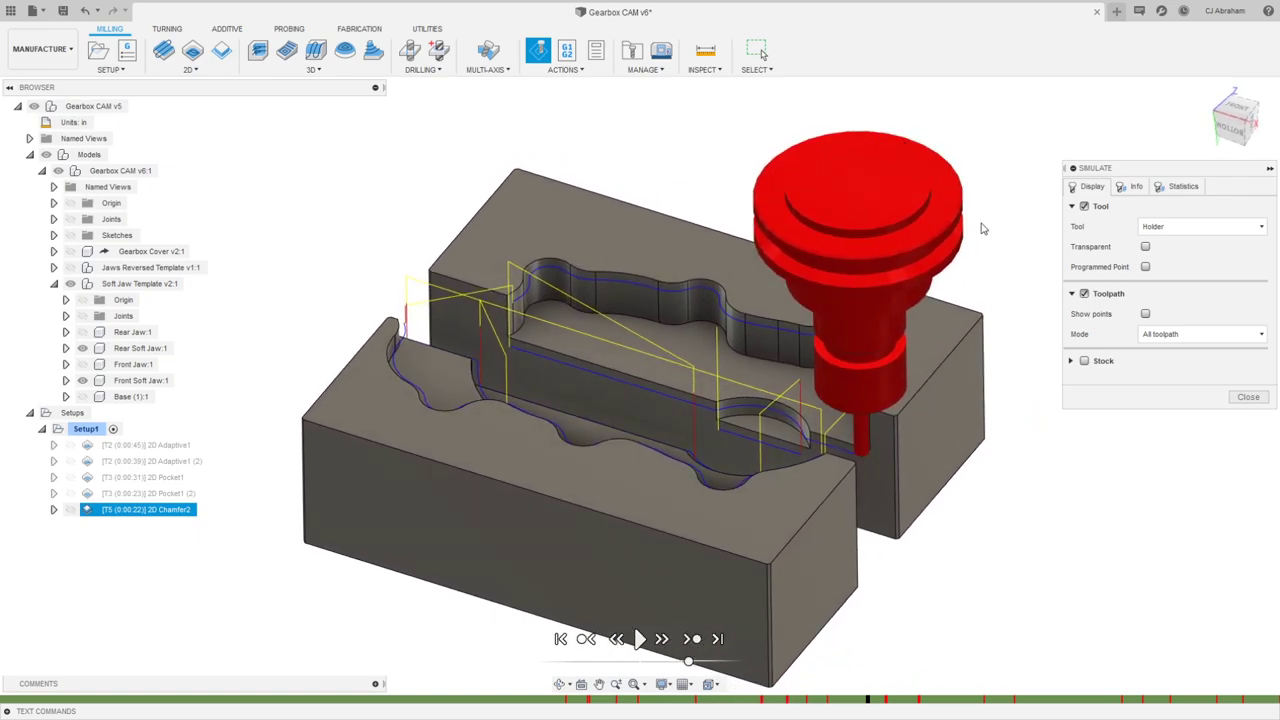
pyautogui.keyDown('shift'); pyautogui.moveTo(951, 219); pyautogui.dragTo(962, 208, button='middle'); pyautogui.keyUp('shift')
pyautogui.click(1249, 398)
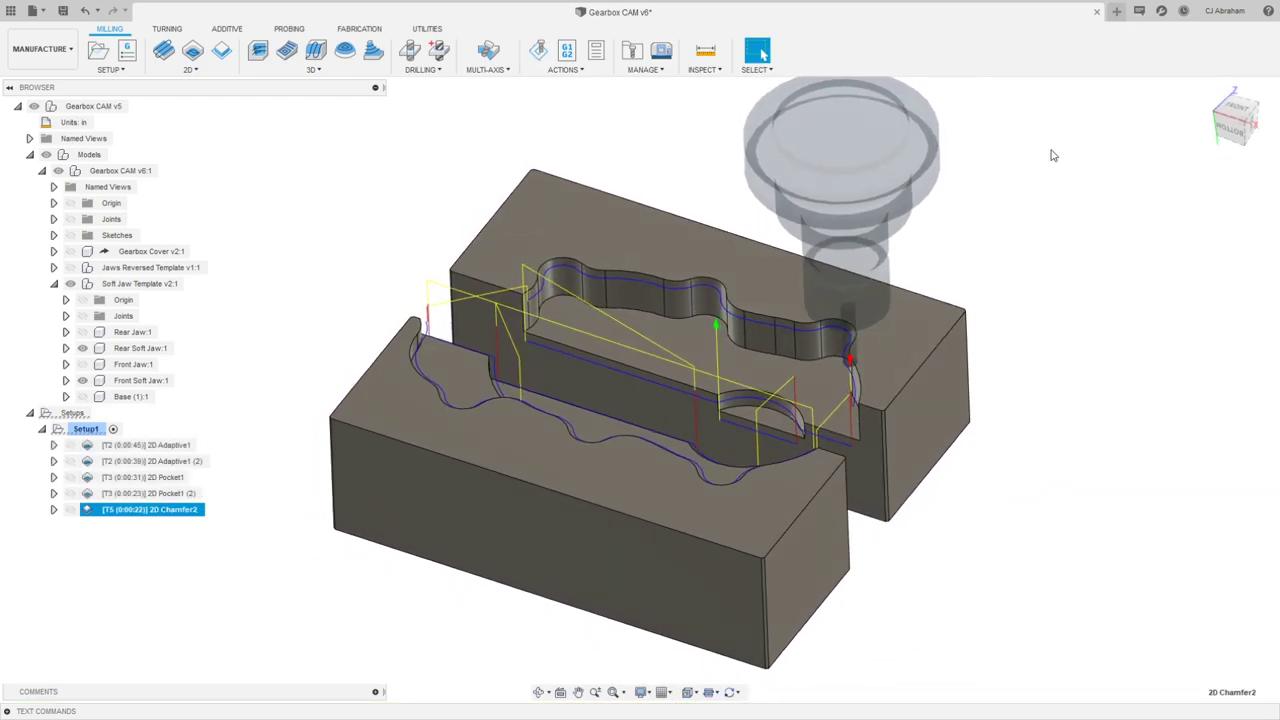
pyautogui.press('Escape')
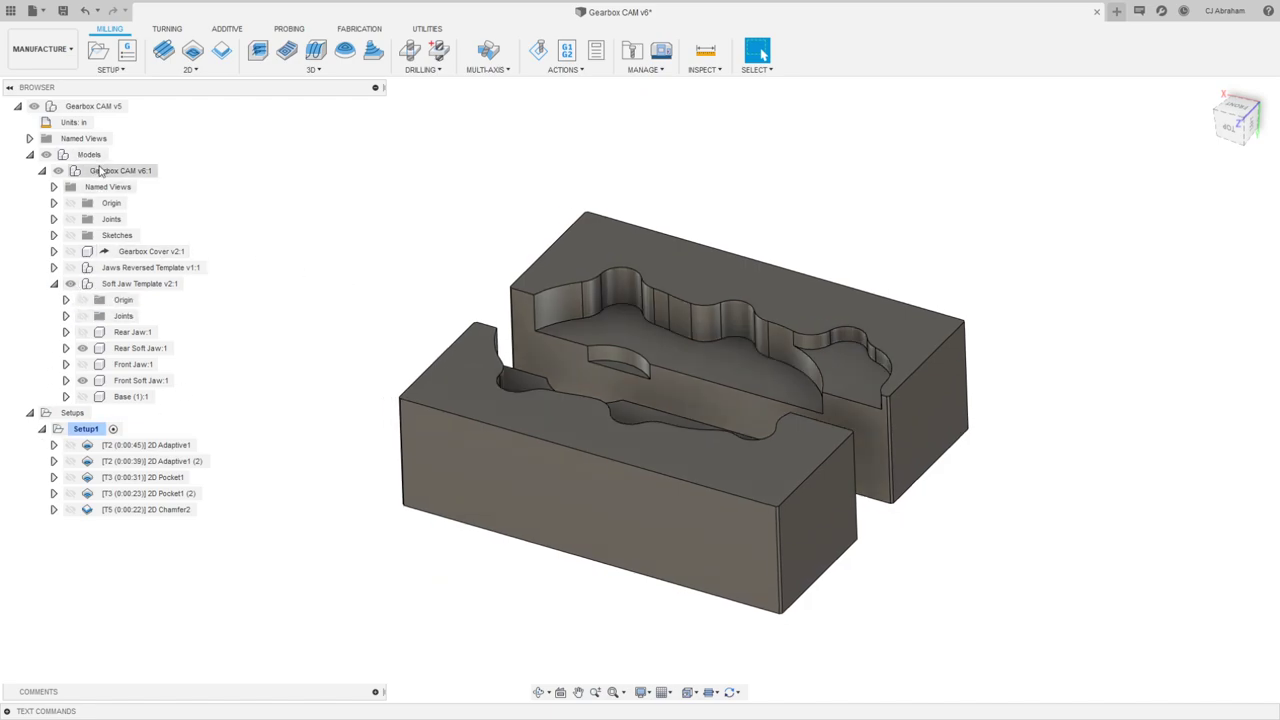
# Step: Show all bodies of the Gearbox CAM model and hide the Jaws Reversed Template
pyautogui.click(100, 171)
pyautogui.rightClick(128, 177)
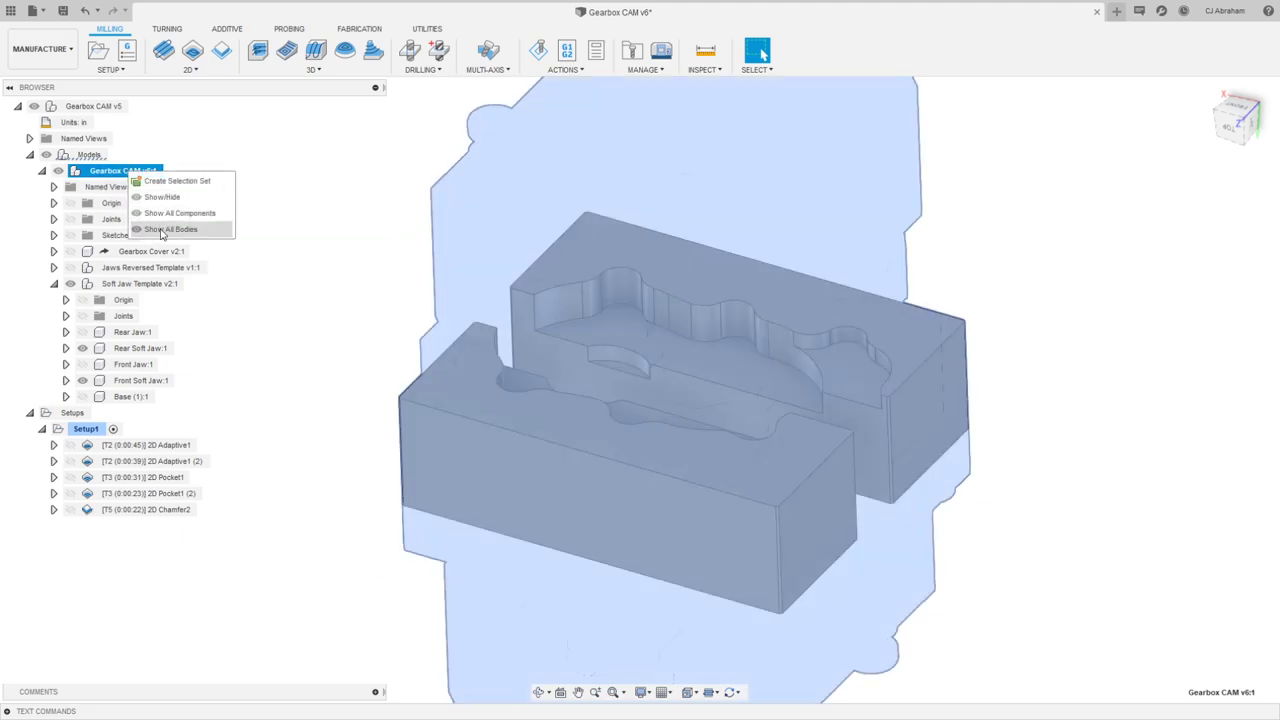
pyautogui.click(222, 230)
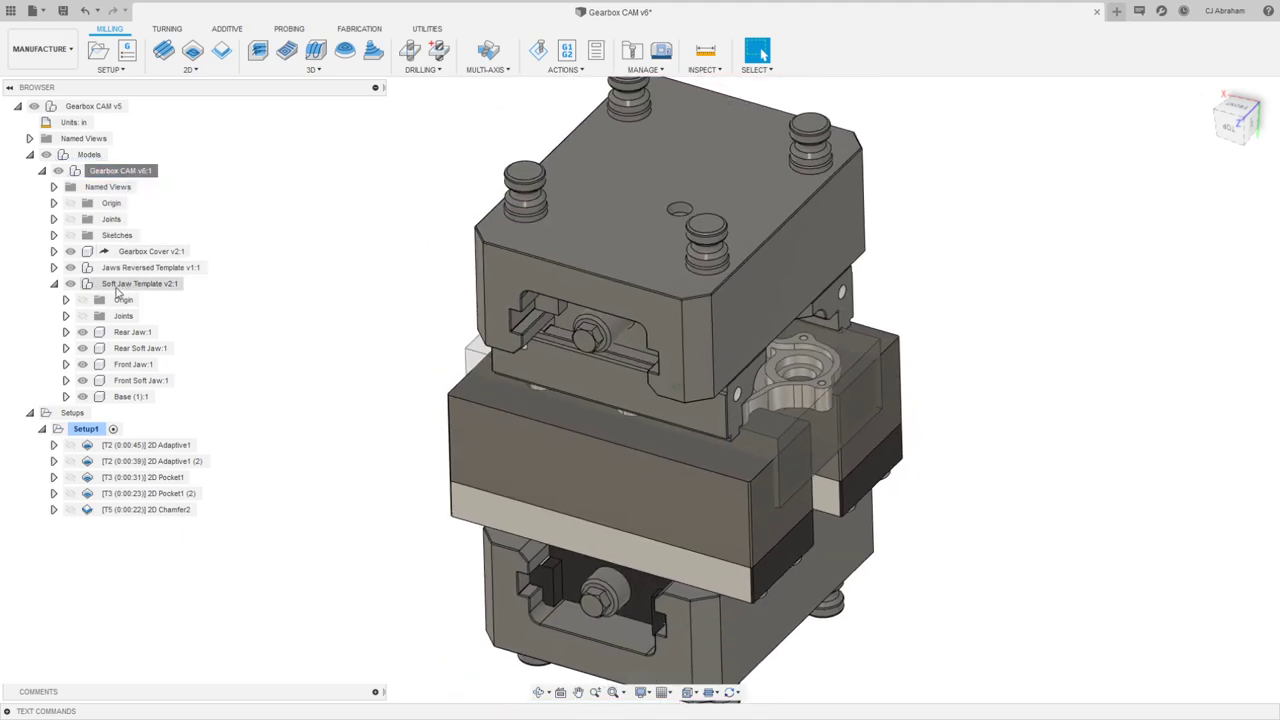
pyautogui.click(70, 267)
pyautogui.keyDown('shift'); pyautogui.moveTo(376, 238); pyautogui.dragTo(966, 136, button='middle'); pyautogui.keyUp('shift')
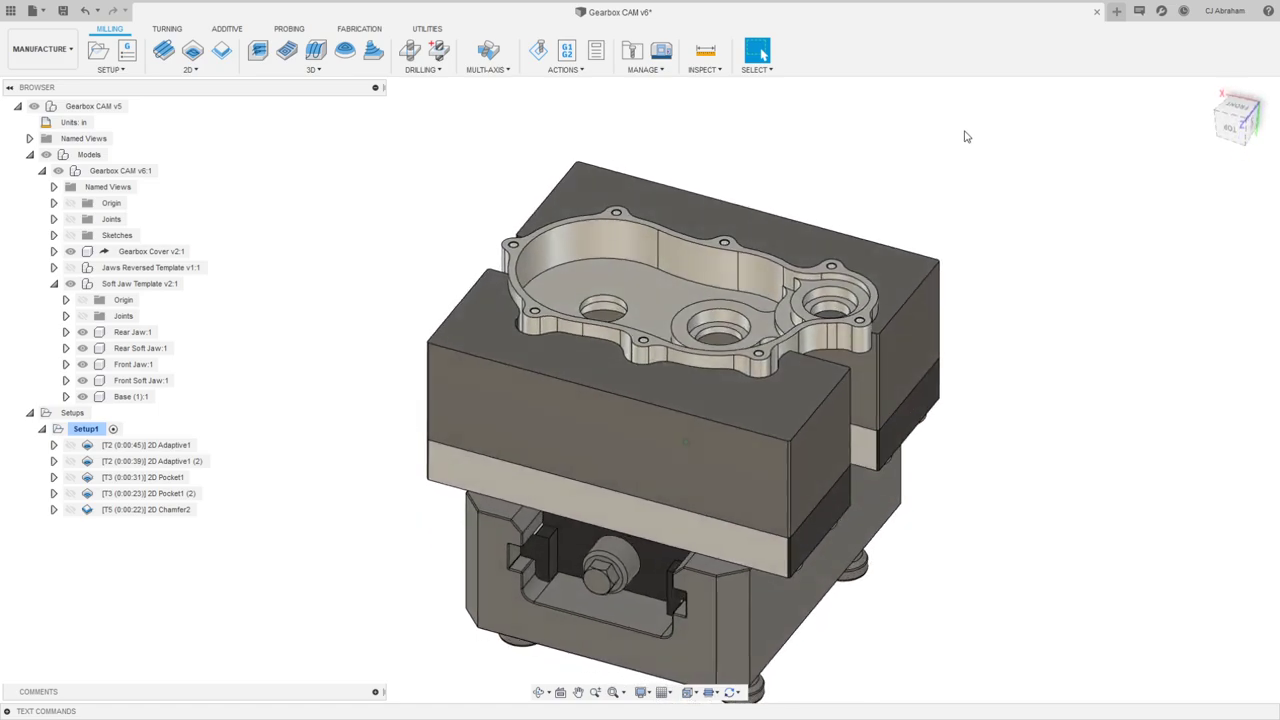
# Step: Collapse the model tree and duplicate Setup1 together with its five toolpaths
pyautogui.click(54, 284)
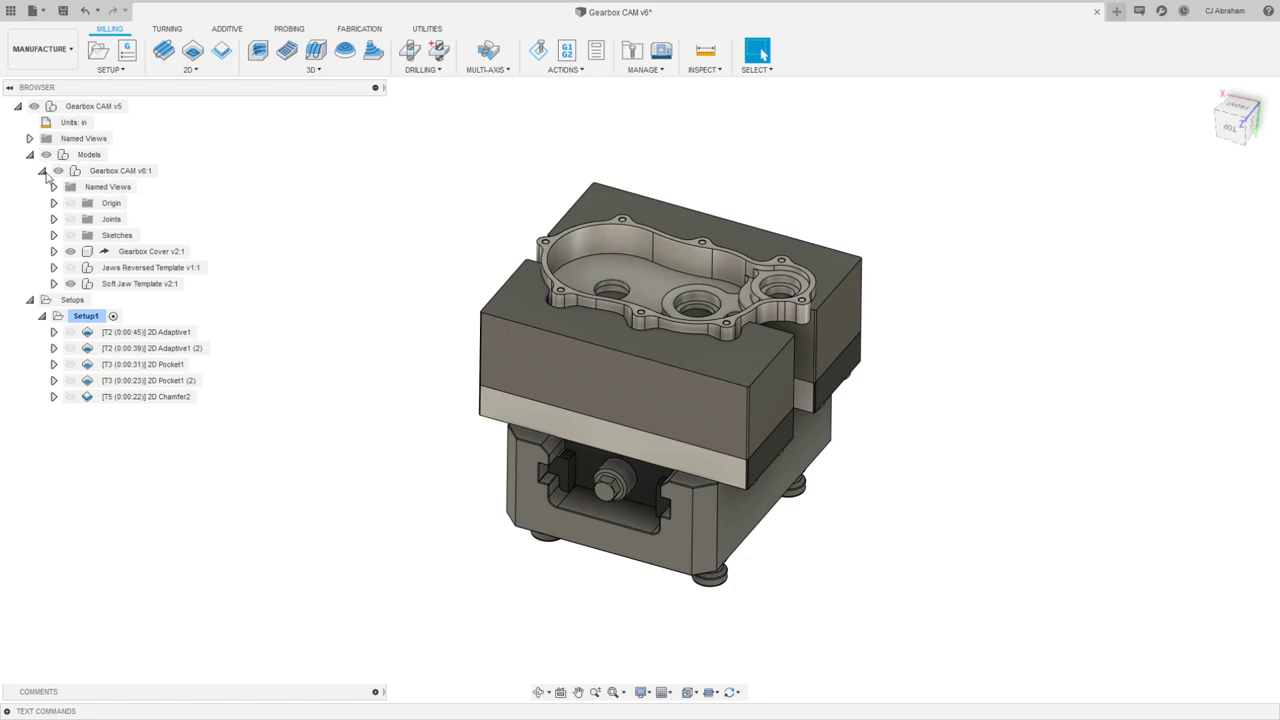
pyautogui.click(42, 172)
pyautogui.click(98, 205)
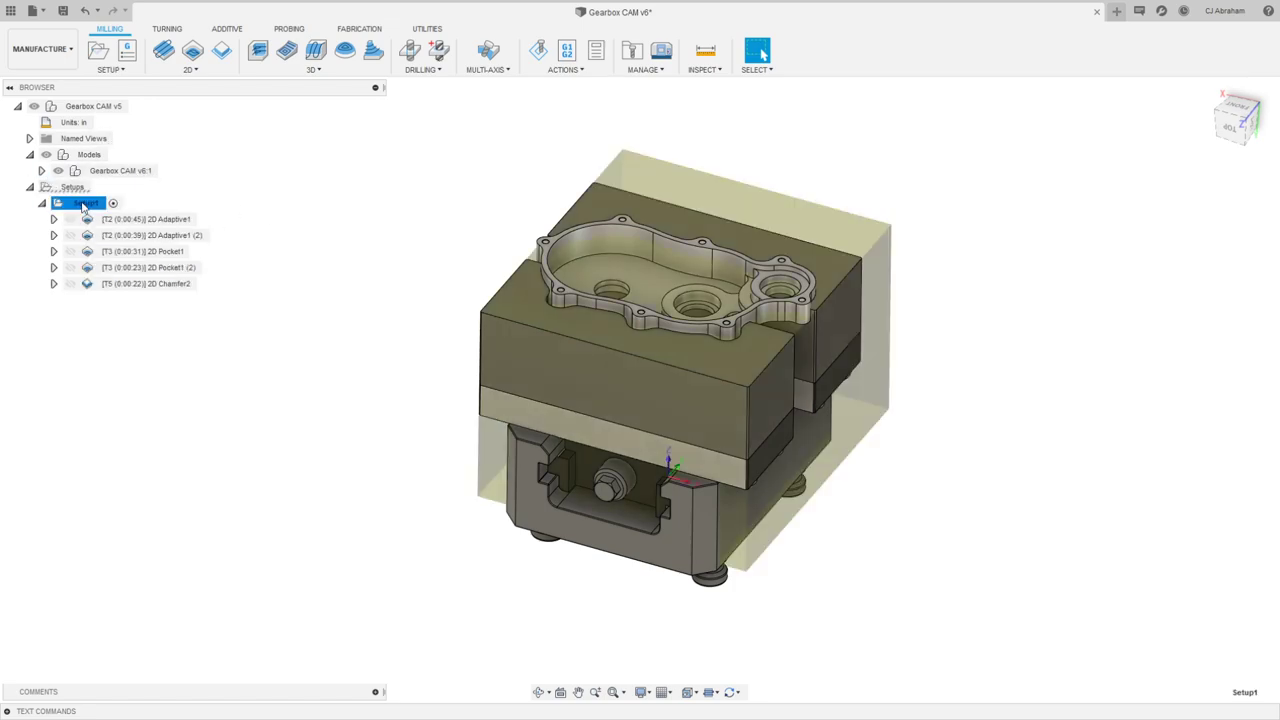
pyautogui.rightClick(90, 207)
pyautogui.click(118, 441)
pyautogui.click(41, 300)
pyautogui.click(88, 300)
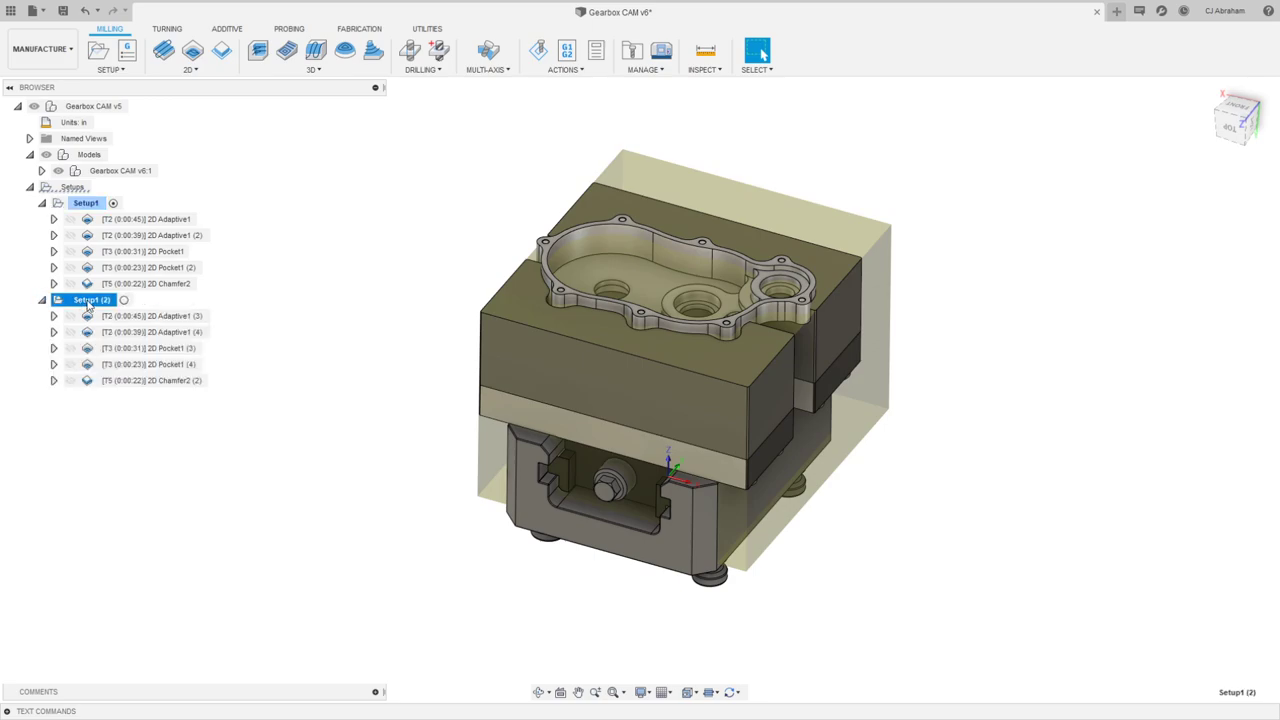
# Step: Edit the duplicated Setup1 (2) and replace its model selection with the gearbox cover body
pyautogui.rightClick(88, 300)
pyautogui.click(115, 314)
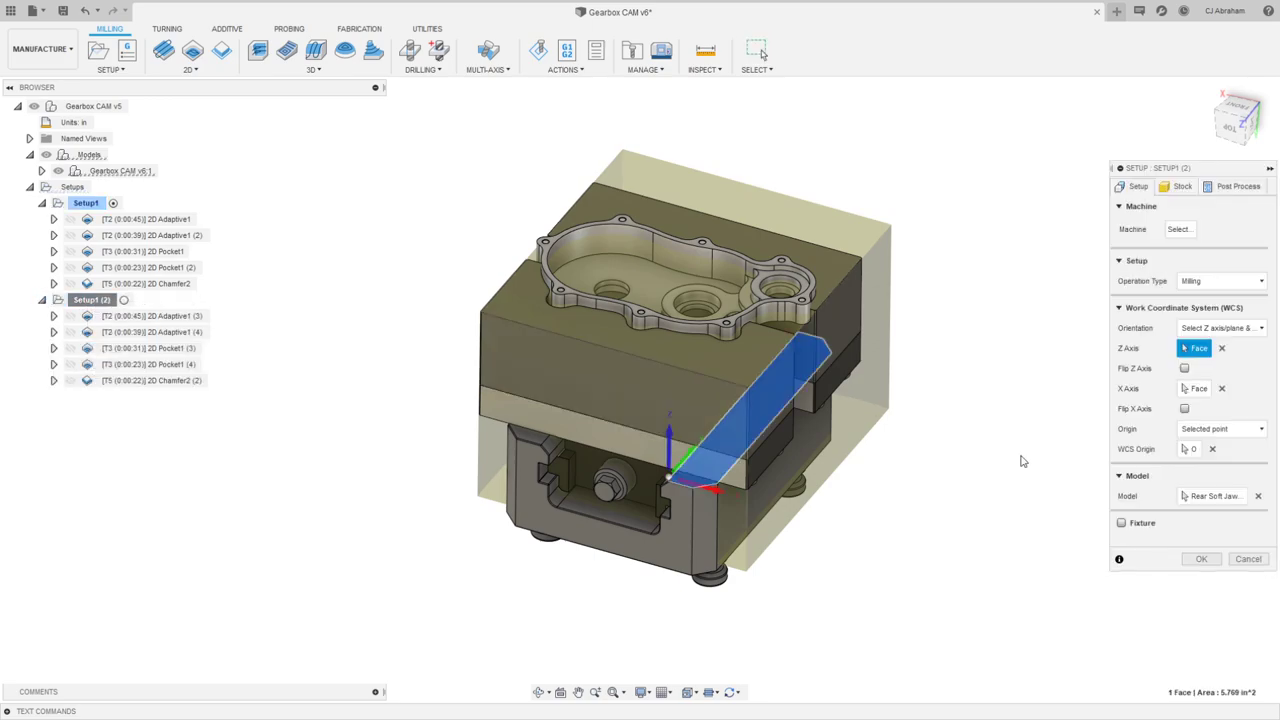
pyautogui.click(1260, 502)
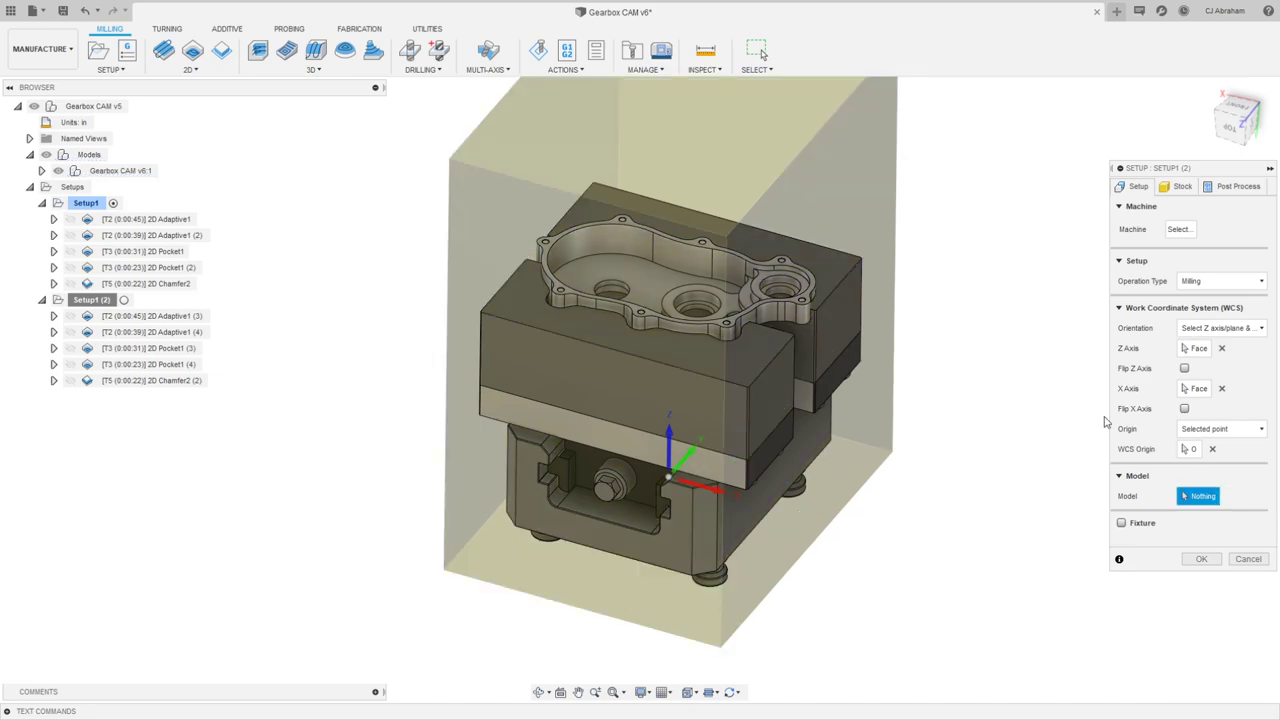
pyautogui.click(770, 313)
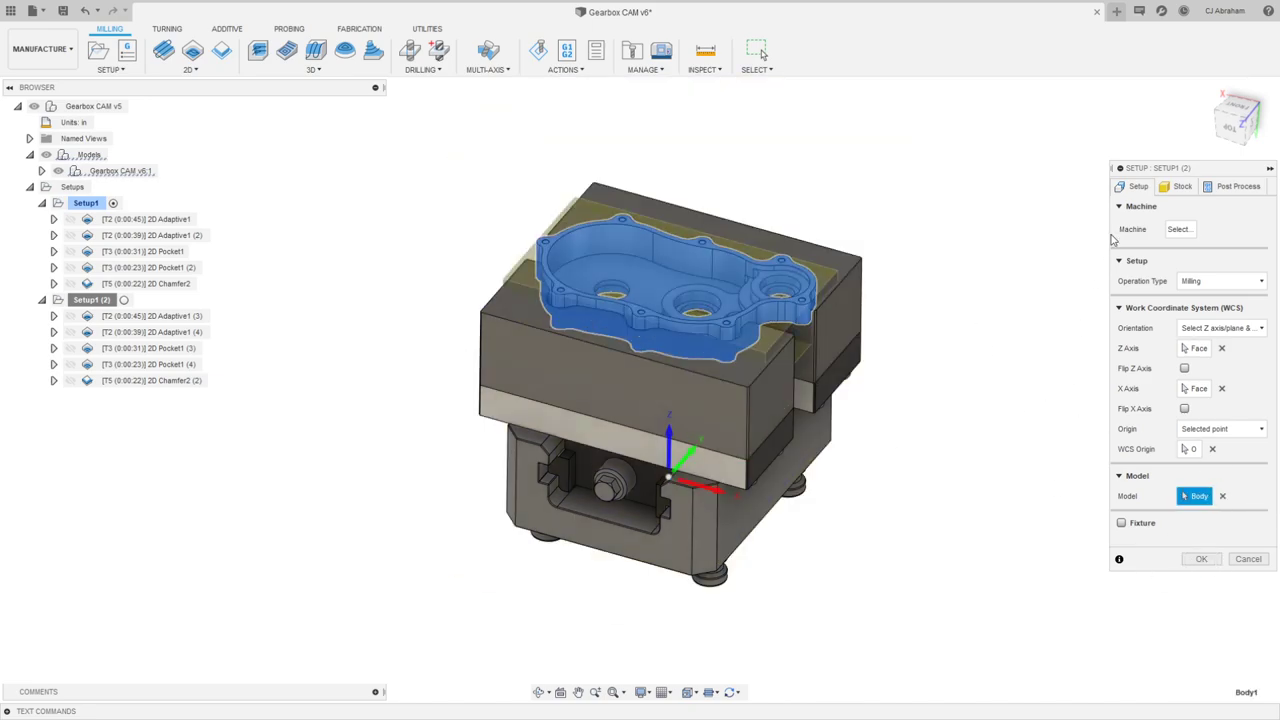
# Step: Define the stock of Setup1 (2) from solid, using the Stock component of the Jaws Reversed Template, and accept the setup
pyautogui.click(1187, 190)
pyautogui.click(1214, 229)
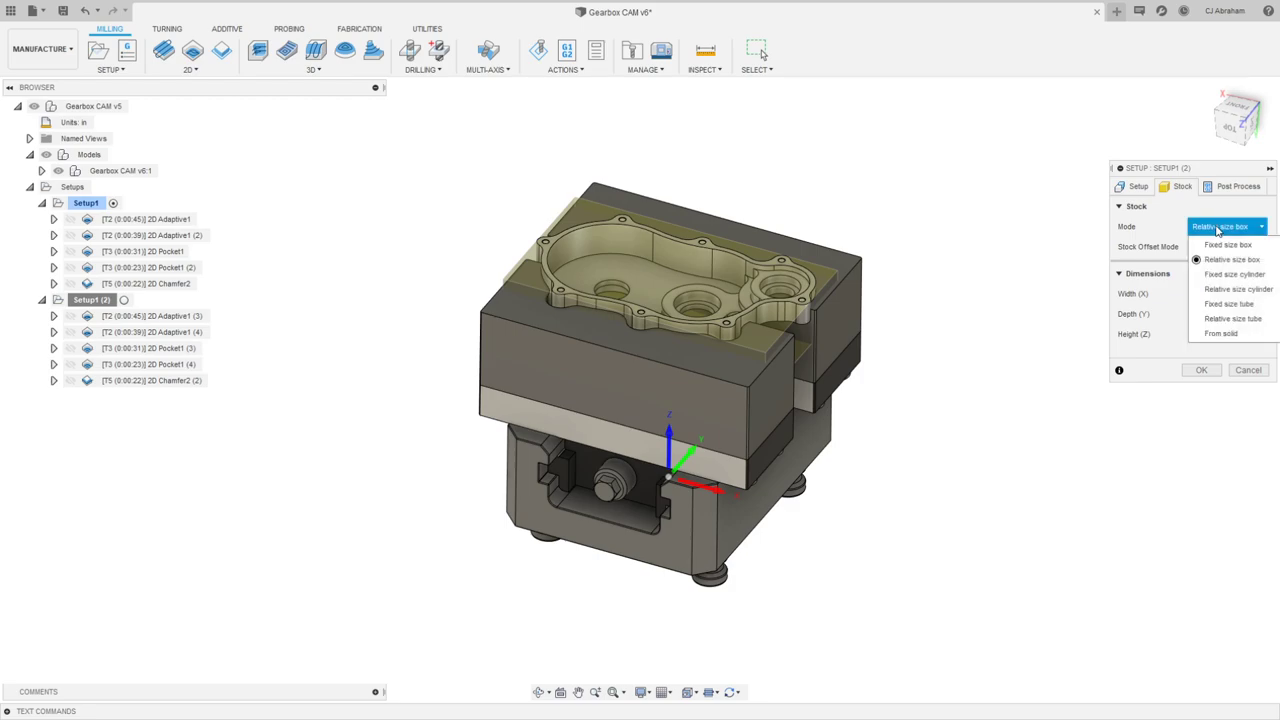
pyautogui.click(1222, 334)
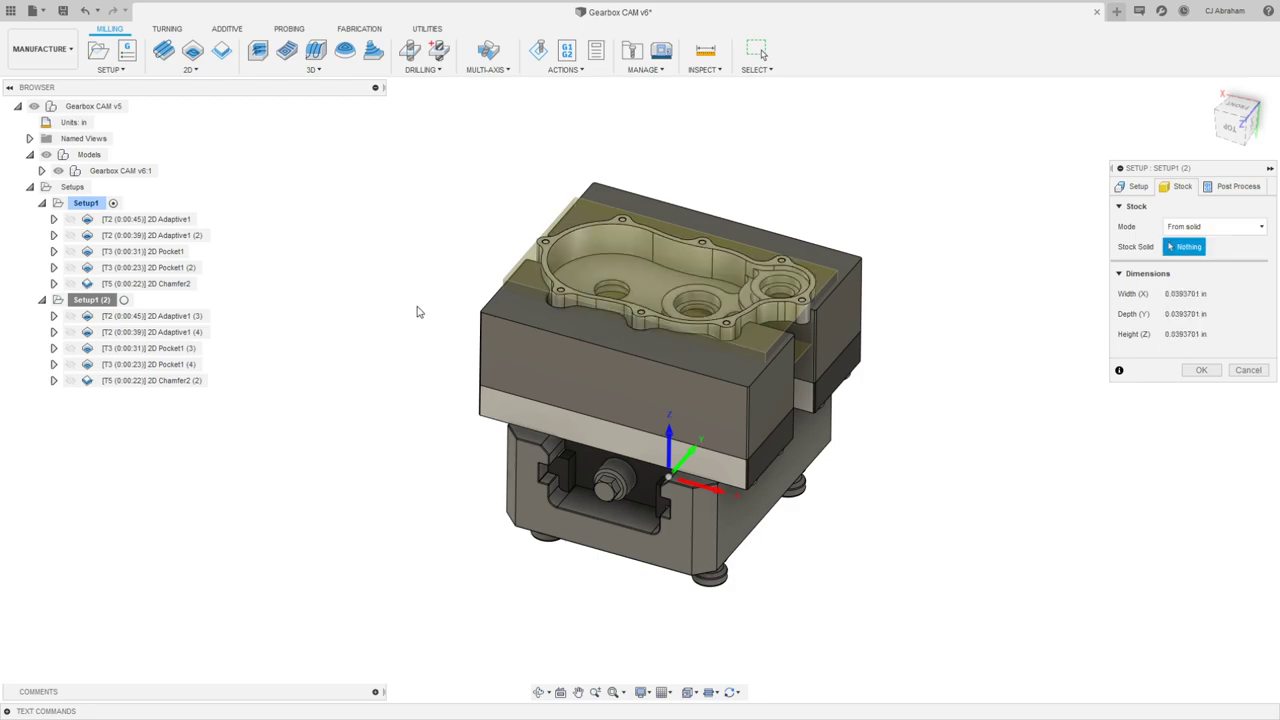
pyautogui.click(42, 171)
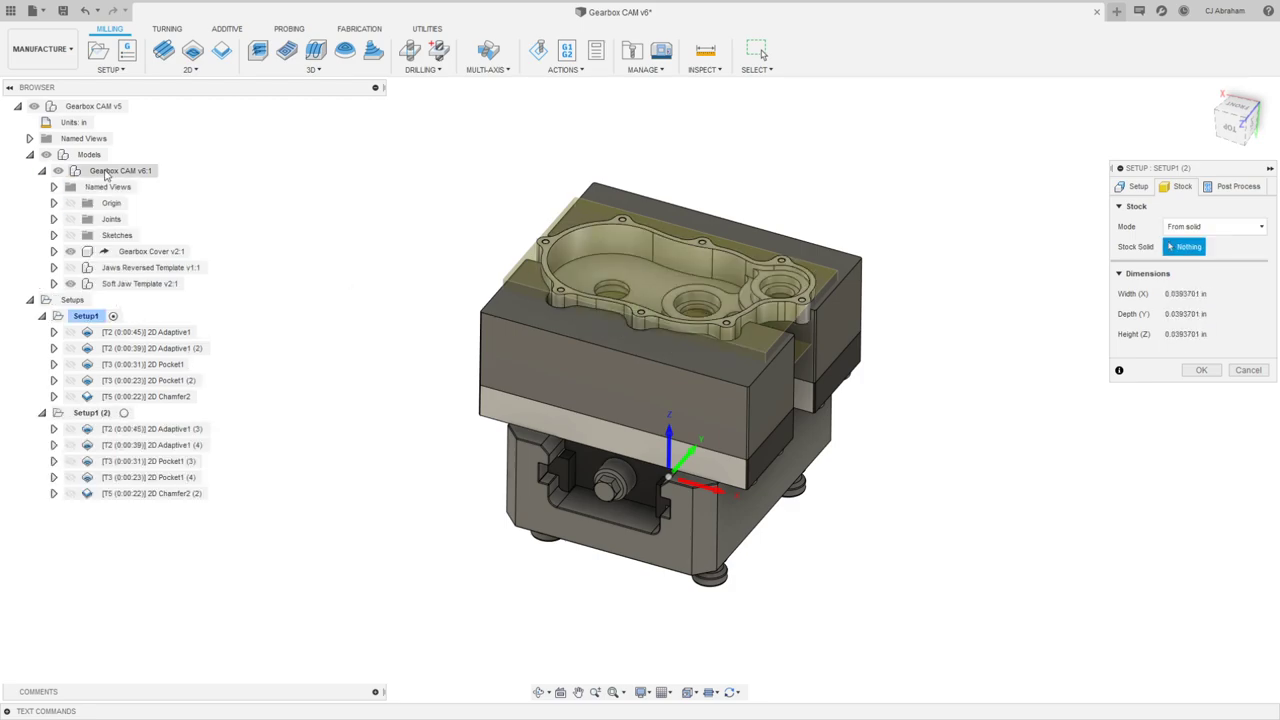
pyautogui.click(54, 268)
pyautogui.click(122, 365)
pyautogui.click(1201, 370)
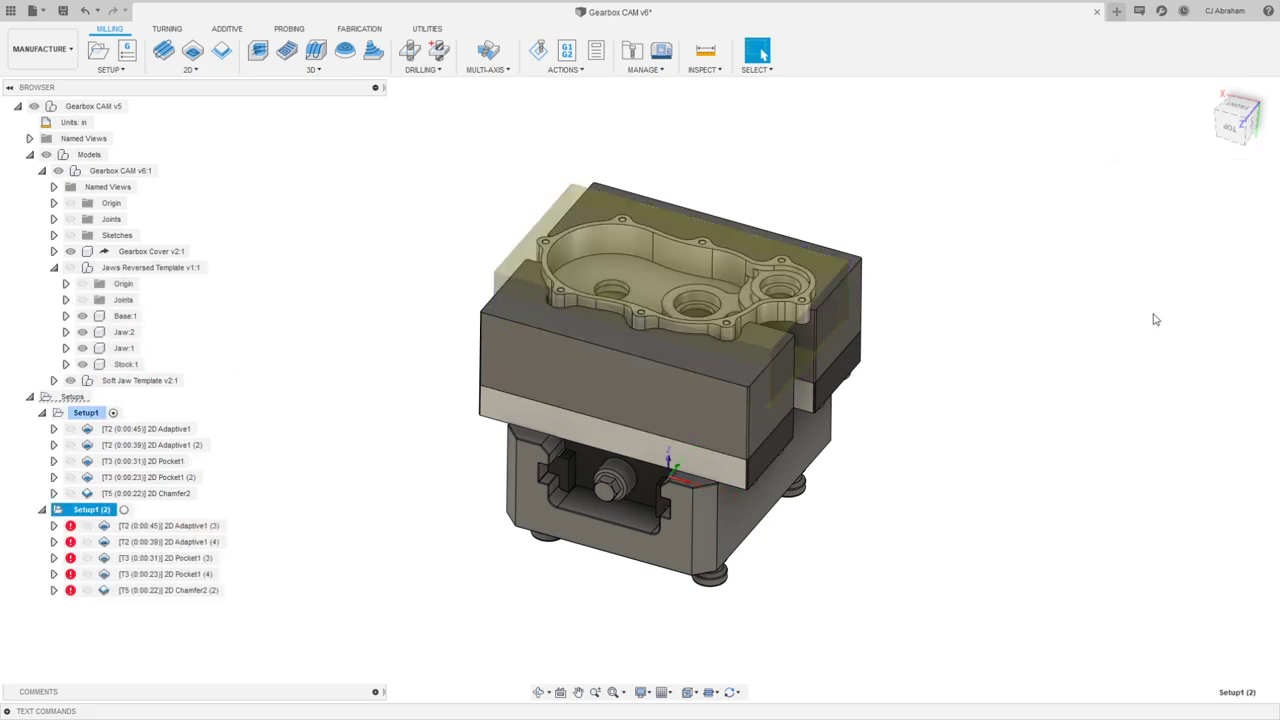
# Step: Delete all five copied toolpaths from Setup1 (2), from 2D Adaptive1 (3) through 2D Chamfer2 (2)
pyautogui.click(175, 528)
pyautogui.keyDown('shift'); pyautogui.click(176, 592); pyautogui.keyUp('shift')
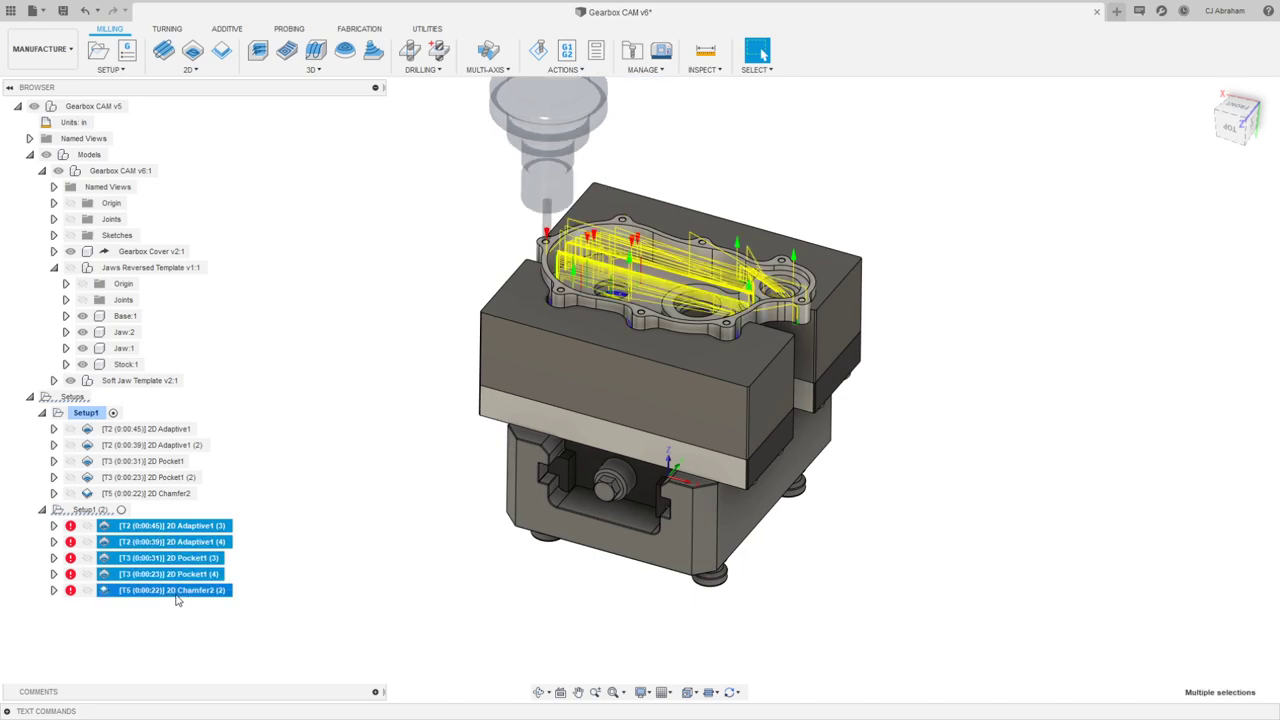
pyautogui.rightClick(176, 592)
pyautogui.click(203, 517)
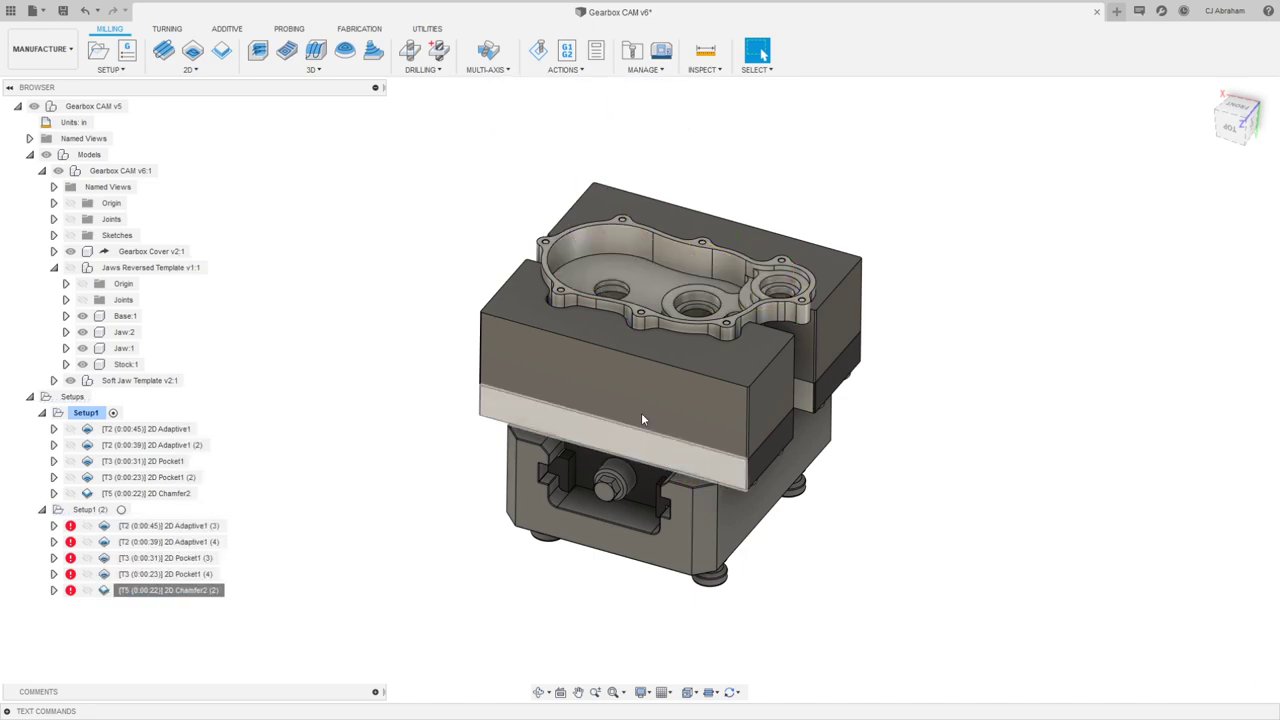
# Step: Compare the stock and coordinate system of Setup1 (2) with those of Setup1
pyautogui.click(133, 514)
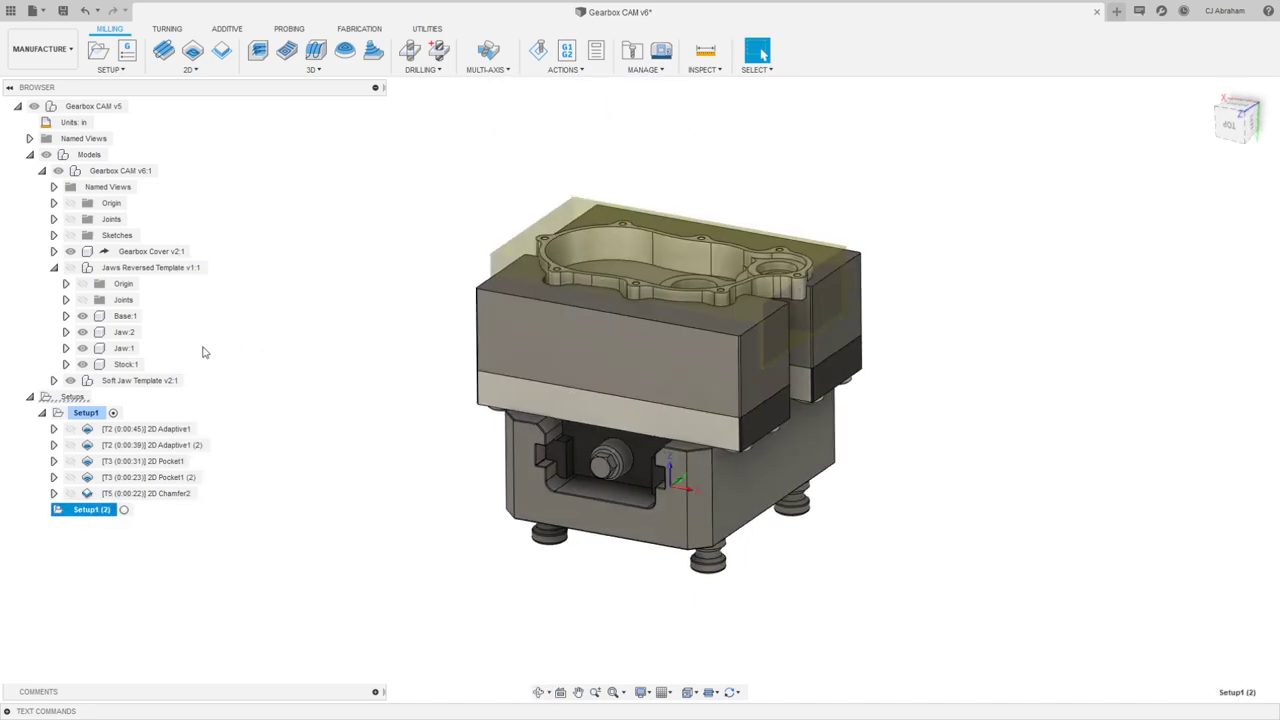
pyautogui.click(86, 412)
pyautogui.click(88, 509)
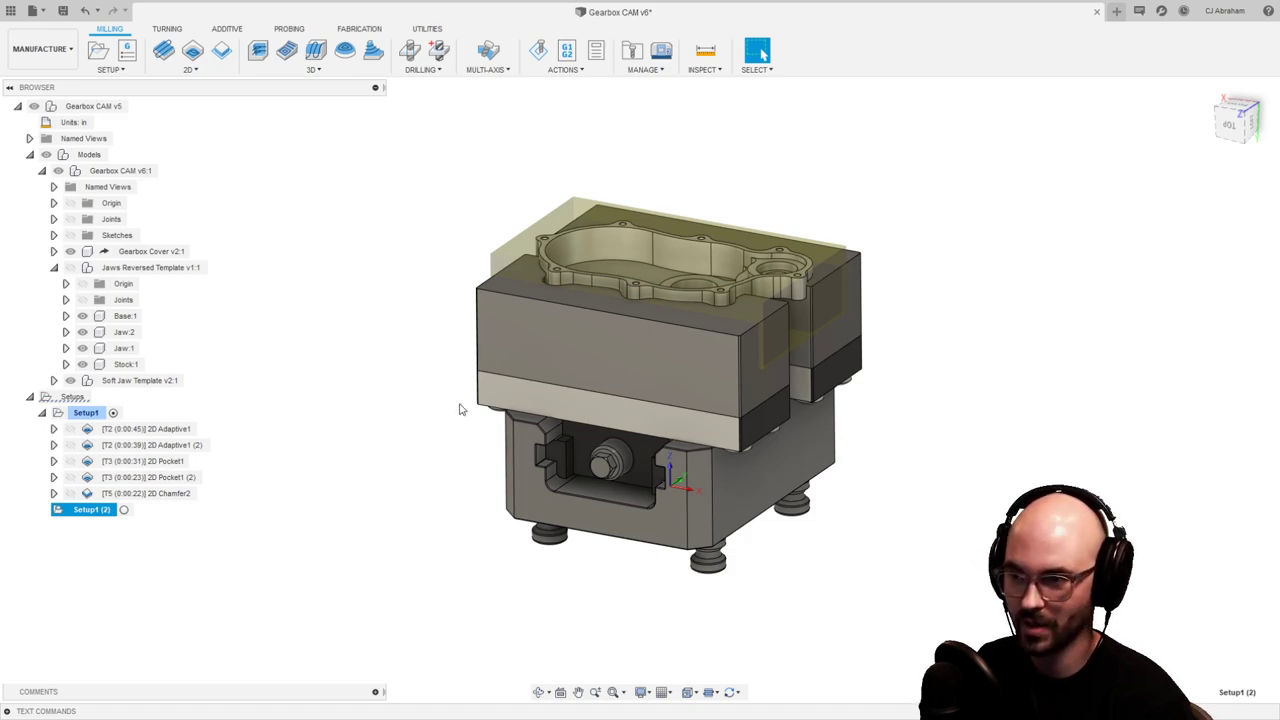
pyautogui.click(99, 416)
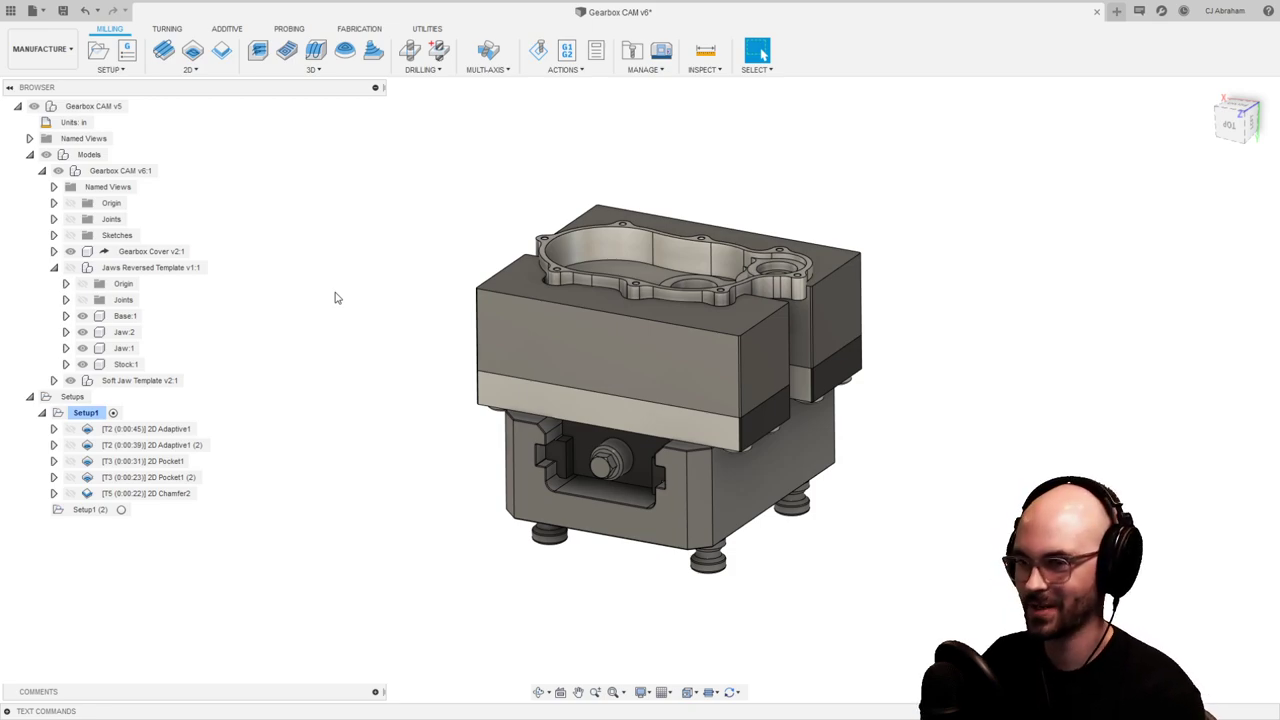
pyautogui.moveTo(433, 184); pyautogui.dragTo(415, 225, button='middle')
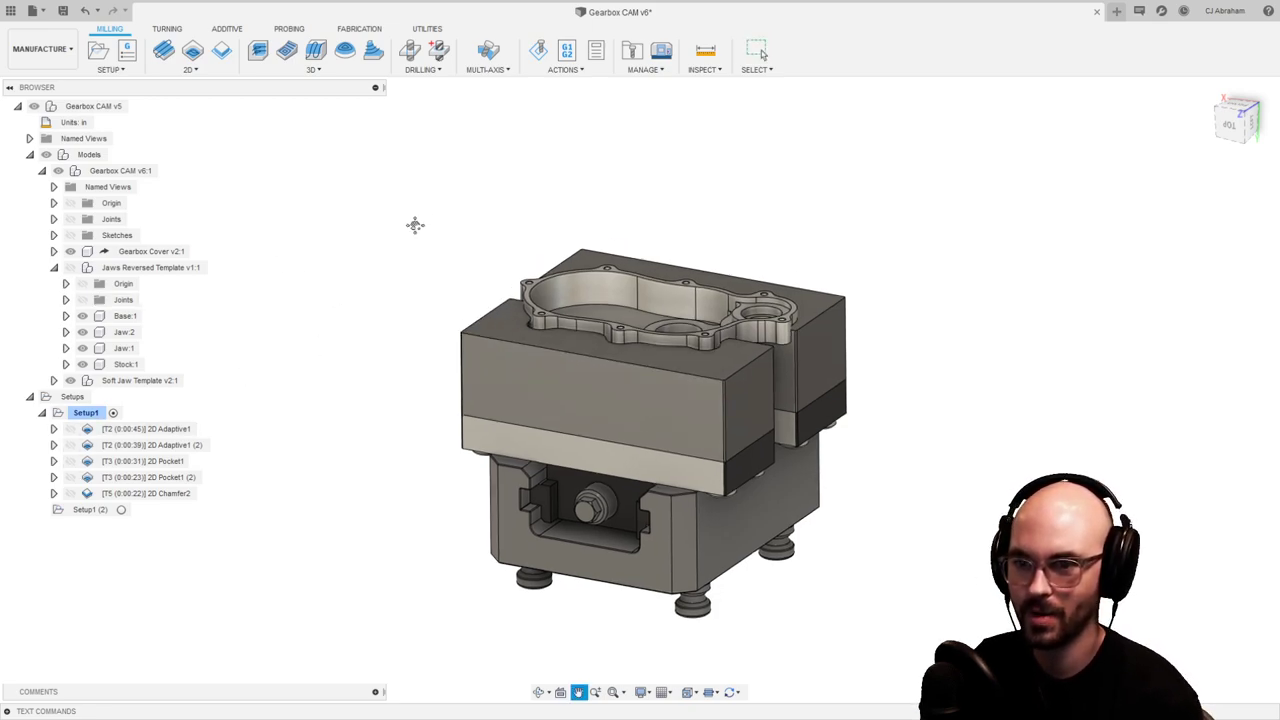
# Step: Hide the Gearbox Cover and examine the main pocket floor of the Rear Soft Jaw
pyautogui.click(70, 251)
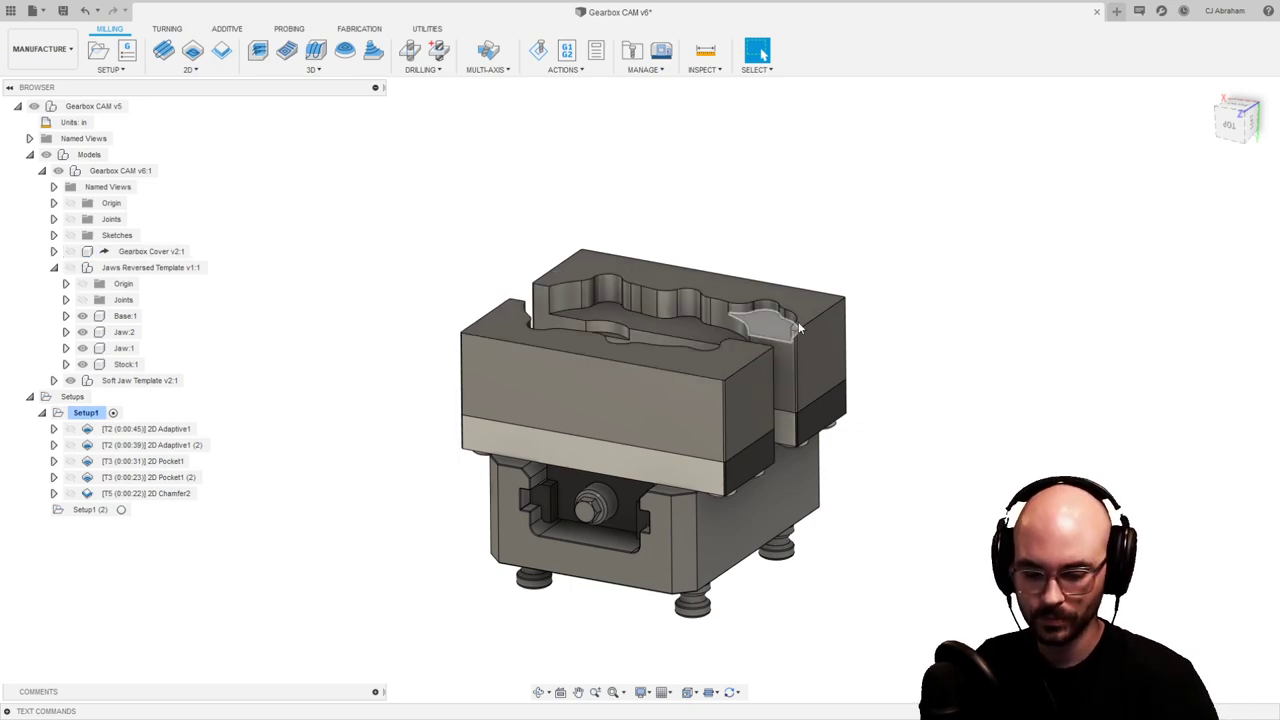
pyautogui.scroll(4, 798, 328)
pyautogui.keyDown('shift'); pyautogui.moveTo(820, 260); pyautogui.dragTo(798, 290, button='middle'); pyautogui.keyUp('shift')
pyautogui.click(614, 323)
pyautogui.moveTo(871, 186); pyautogui.dragTo(989, 209, button='middle')
pyautogui.scroll(1, 953, 181)
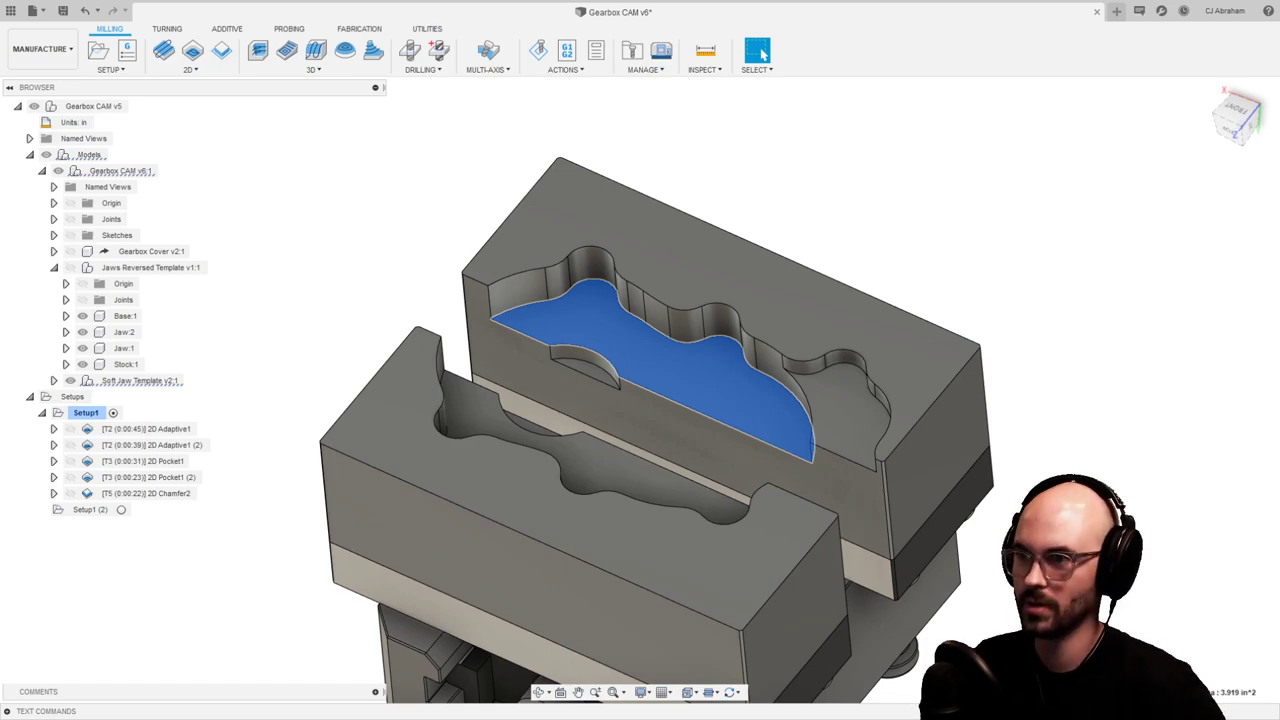
# Step: Start a measurement at the underside of the vise base, set its precision to All Decimals and restart the selection
pyautogui.click(705, 50)
pyautogui.keyDown('shift'); pyautogui.moveTo(1014, 257); pyautogui.dragTo(848, 112, button='middle'); pyautogui.keyUp('shift')
pyautogui.click(779, 486)
pyautogui.scroll(-2, 781, 485)
pyautogui.click(1190, 207)
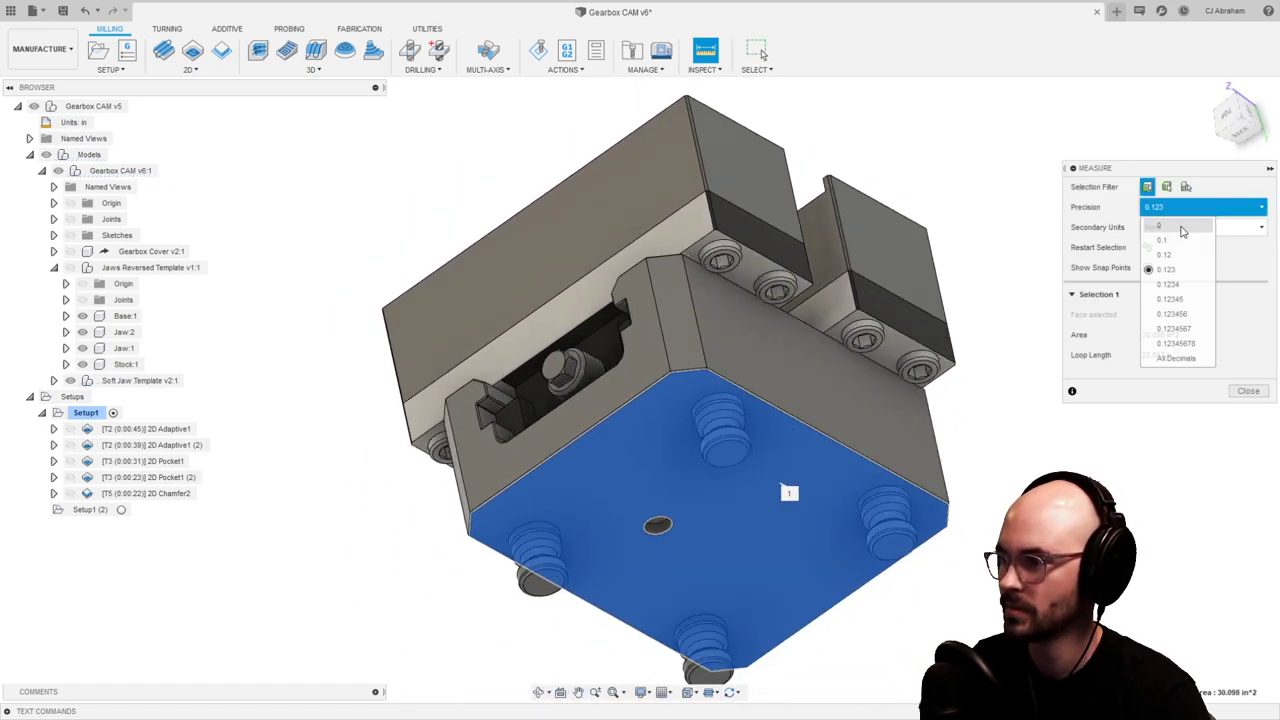
pyautogui.click(1175, 364)
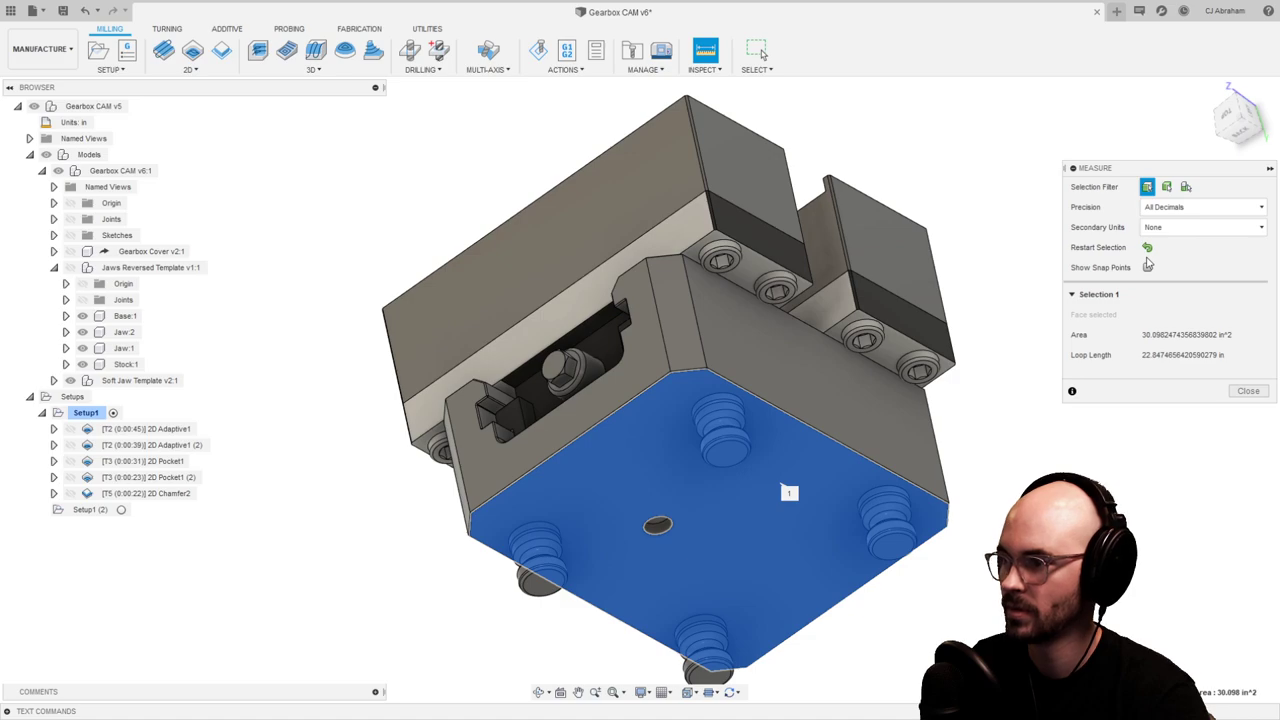
pyautogui.click(1147, 248)
# Step: Measure the distance from the vise base's underside to the Rear Soft Jaw's main pocket floor and close the measurement
pyautogui.click(810, 491)
pyautogui.keyDown('shift'); pyautogui.moveTo(905, 197); pyautogui.dragTo(741, 277, button='middle'); pyautogui.keyUp('shift')
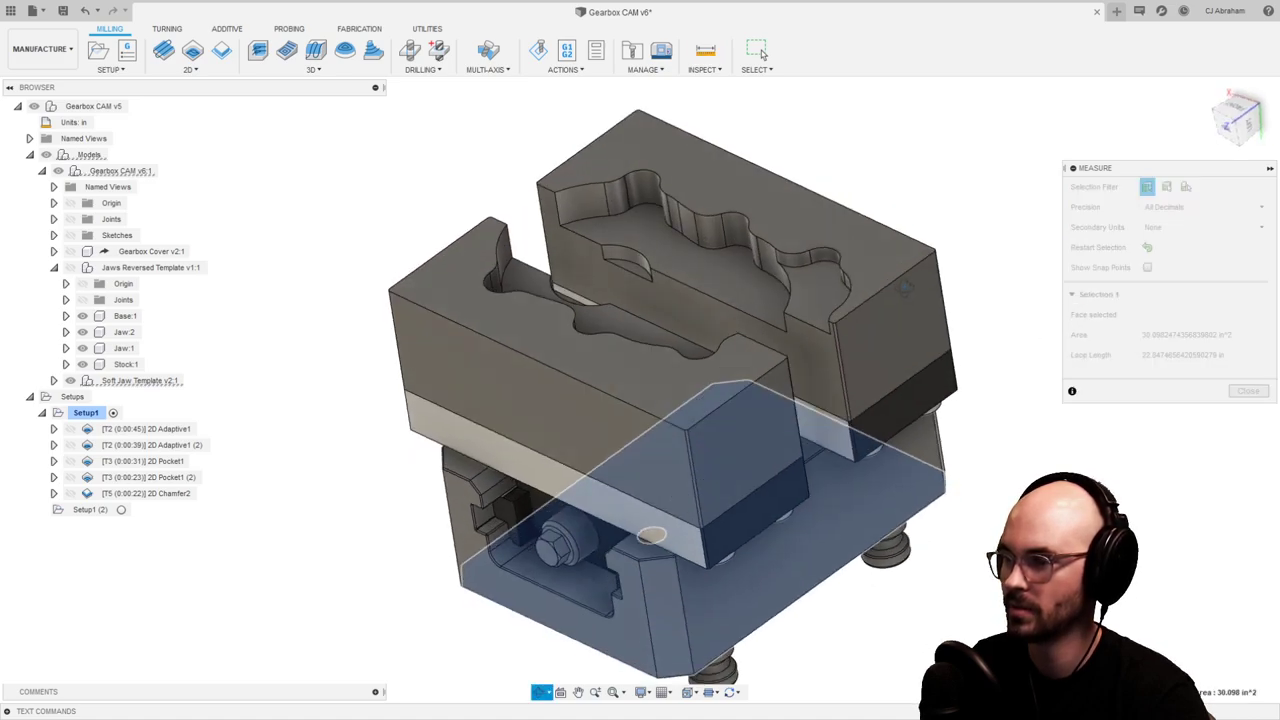
pyautogui.click(749, 286)
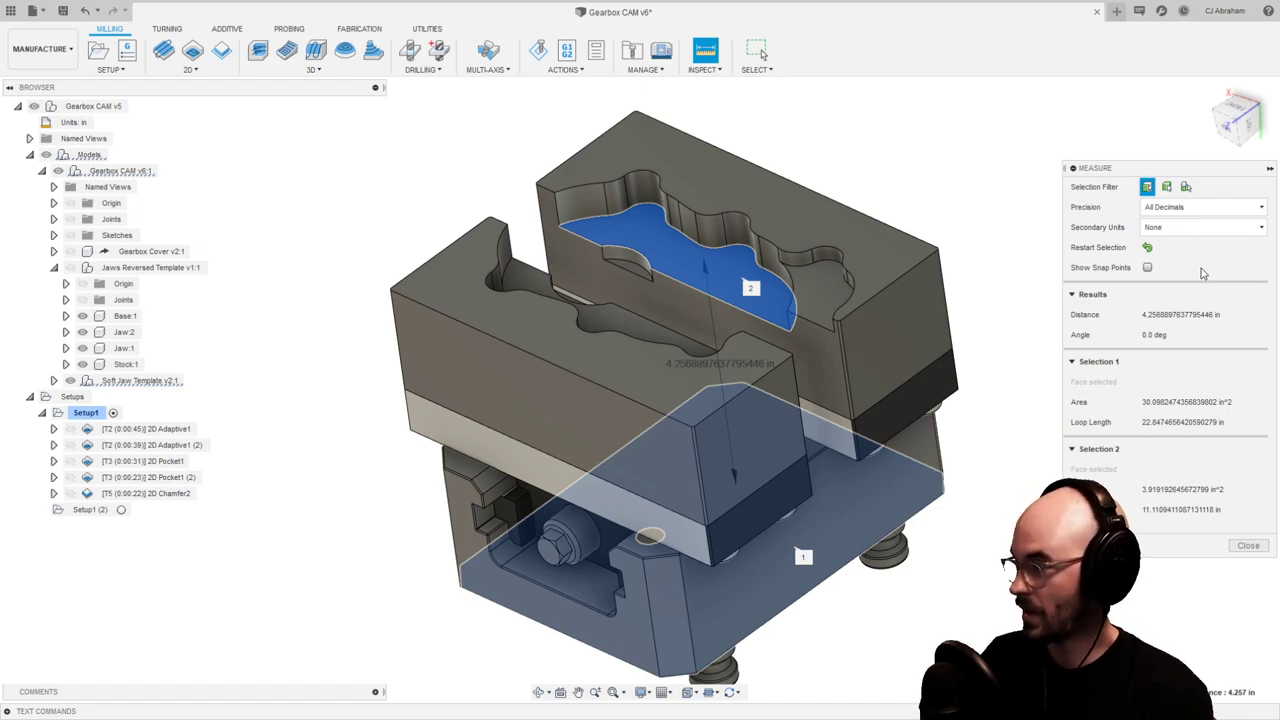
pyautogui.click(1247, 547)
pyautogui.moveTo(771, 150); pyautogui.dragTo(789, 181, button='middle')
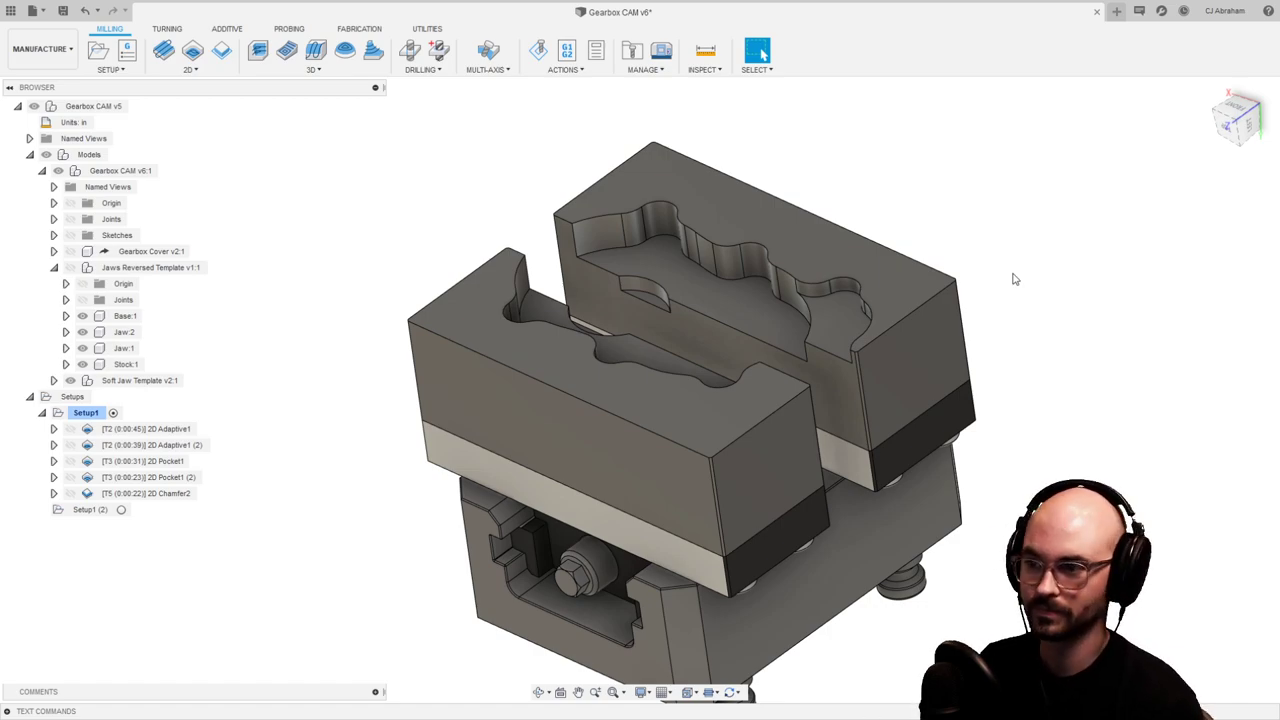
# Step: Show the Gearbox Cover again and examine how it sits in the soft jaws from above
pyautogui.click(71, 257)
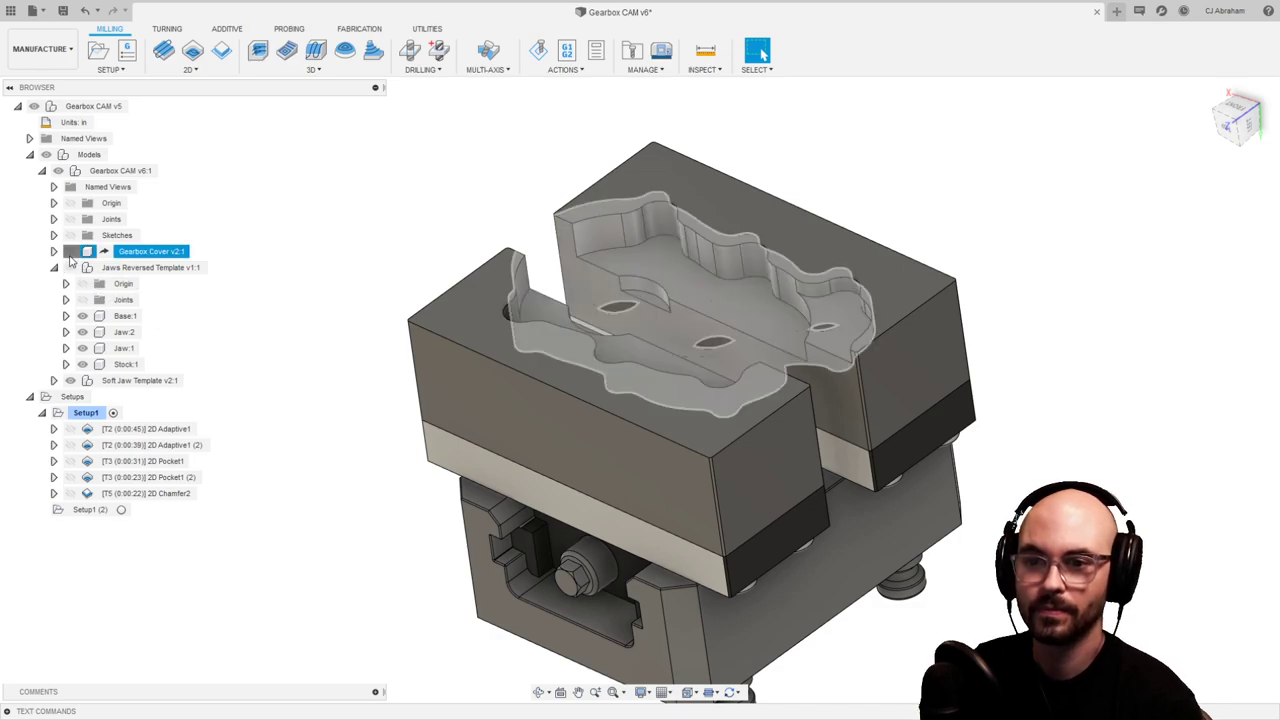
pyautogui.click(70, 252)
pyautogui.scroll(-2, 968, 165)
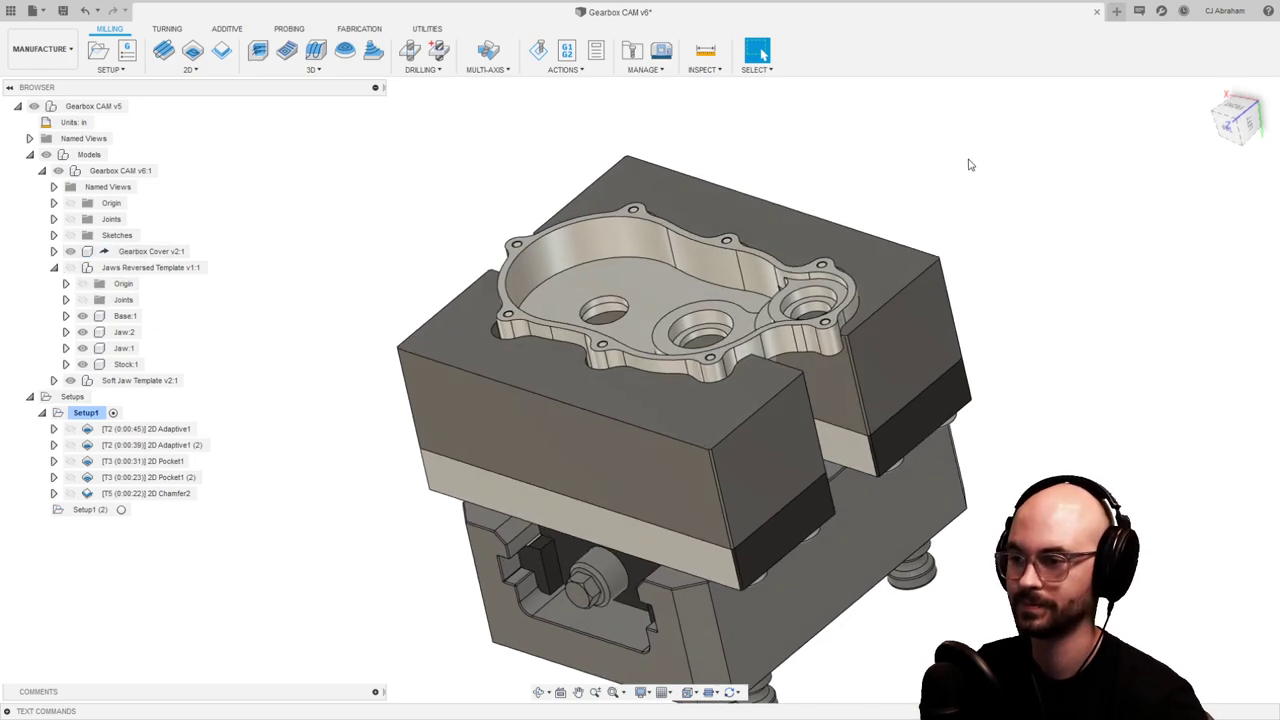
pyautogui.keyDown('shift'); pyautogui.moveTo(968, 165); pyautogui.dragTo(1000, 157, button='middle'); pyautogui.keyUp('shift')
pyautogui.keyDown('shift'); pyautogui.moveTo(1003, 156); pyautogui.dragTo(903, 166, button='middle'); pyautogui.keyUp('shift')
# Step: Switch to the Design workspace and set the jawSpacing user parameter to .875 in
pyautogui.click(45, 48)
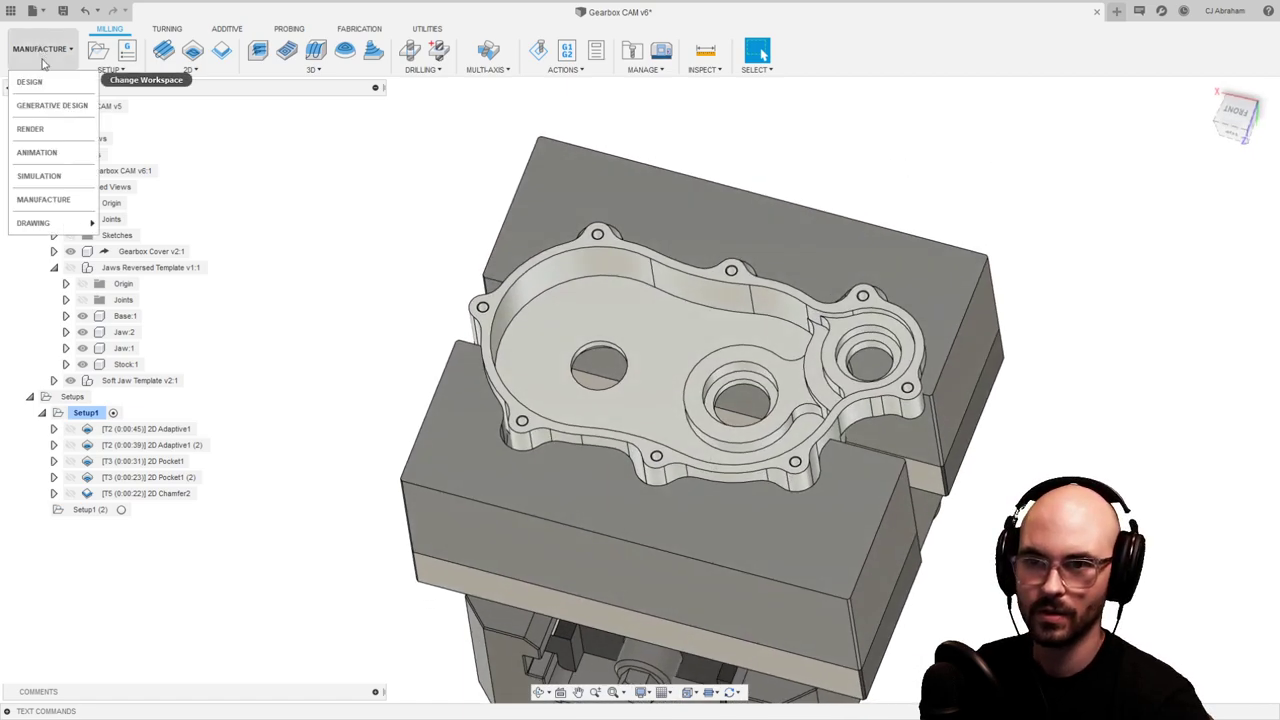
pyautogui.click(40, 81)
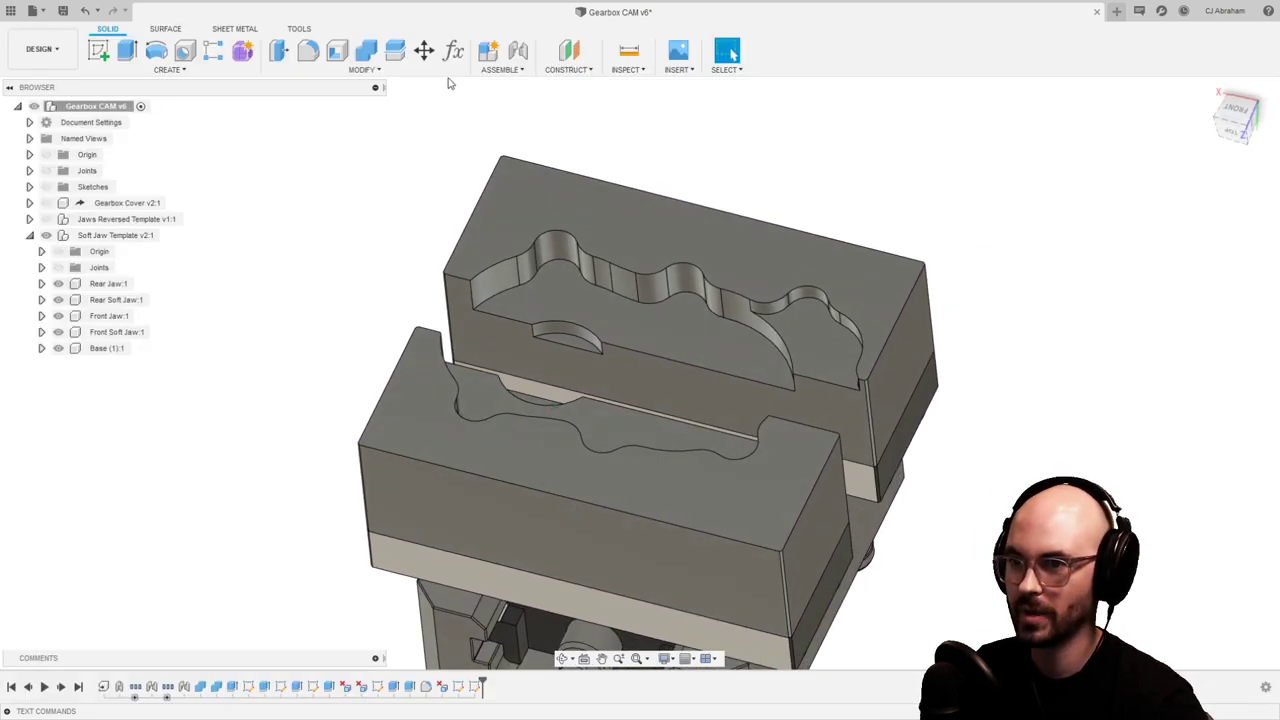
pyautogui.click(453, 50)
pyautogui.click(322, 137)
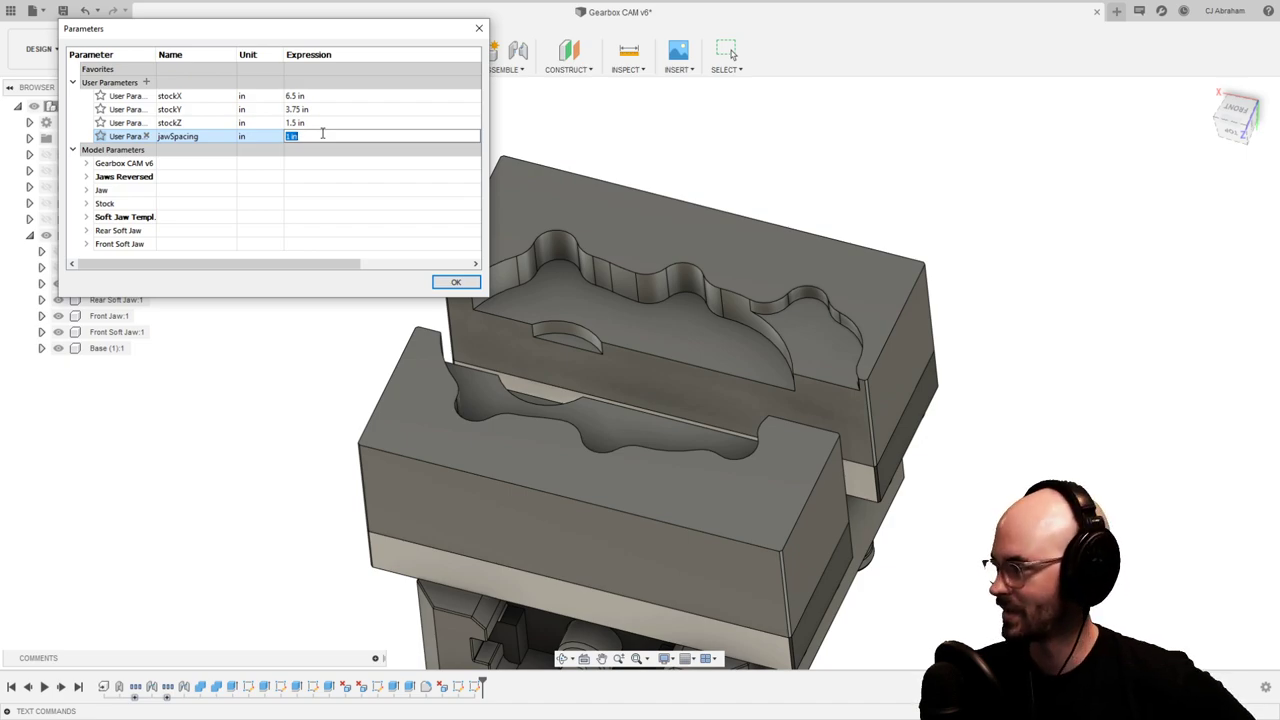
pyautogui.write('.875')
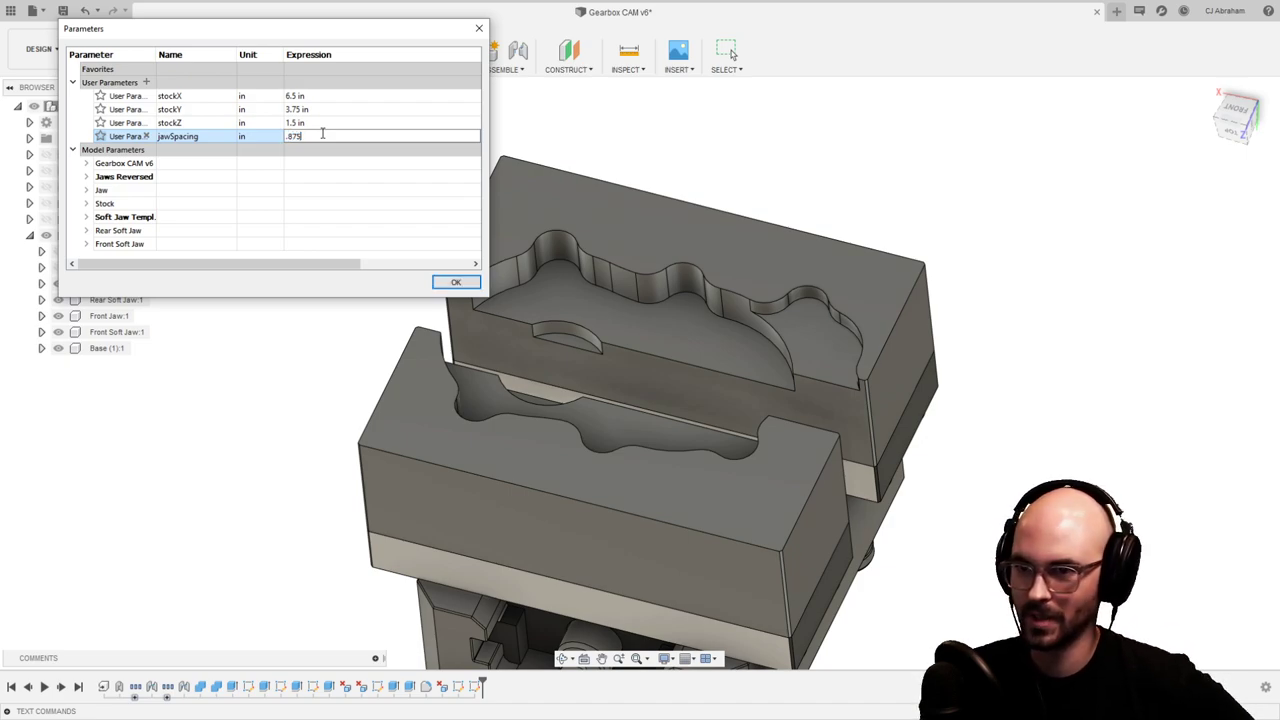
pyautogui.press('Return')
pyautogui.click(455, 282)
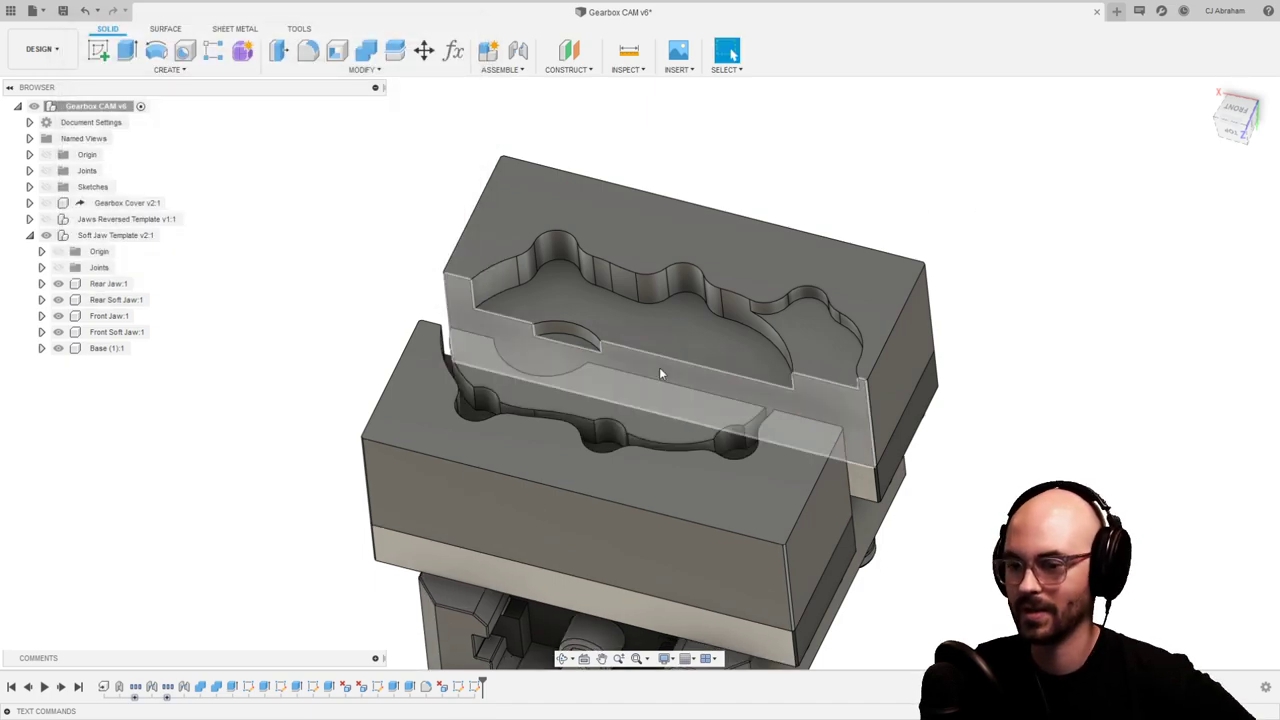
# Step: Show the Gearbox Cover in the design to view it together with the respaced soft jaws
pyautogui.keyDown('shift'); pyautogui.moveTo(654, 398); pyautogui.dragTo(845, 149, button='middle'); pyautogui.keyUp('shift')
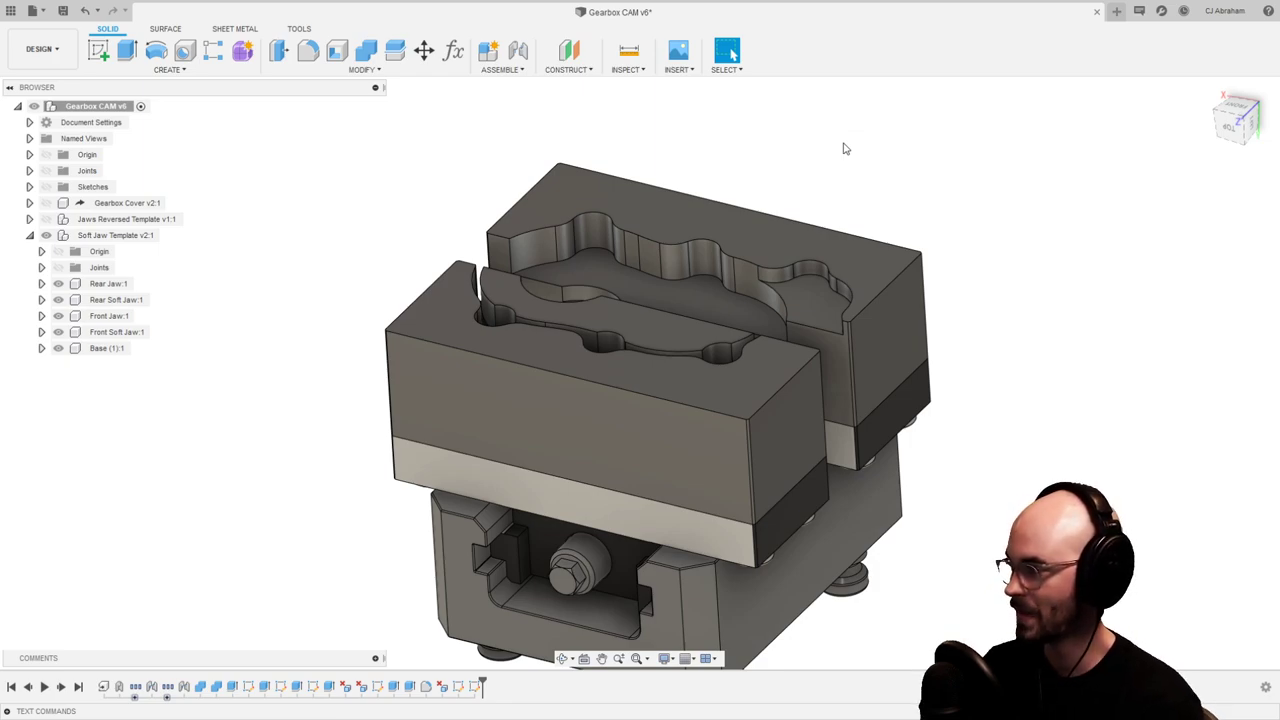
pyautogui.click(46, 203)
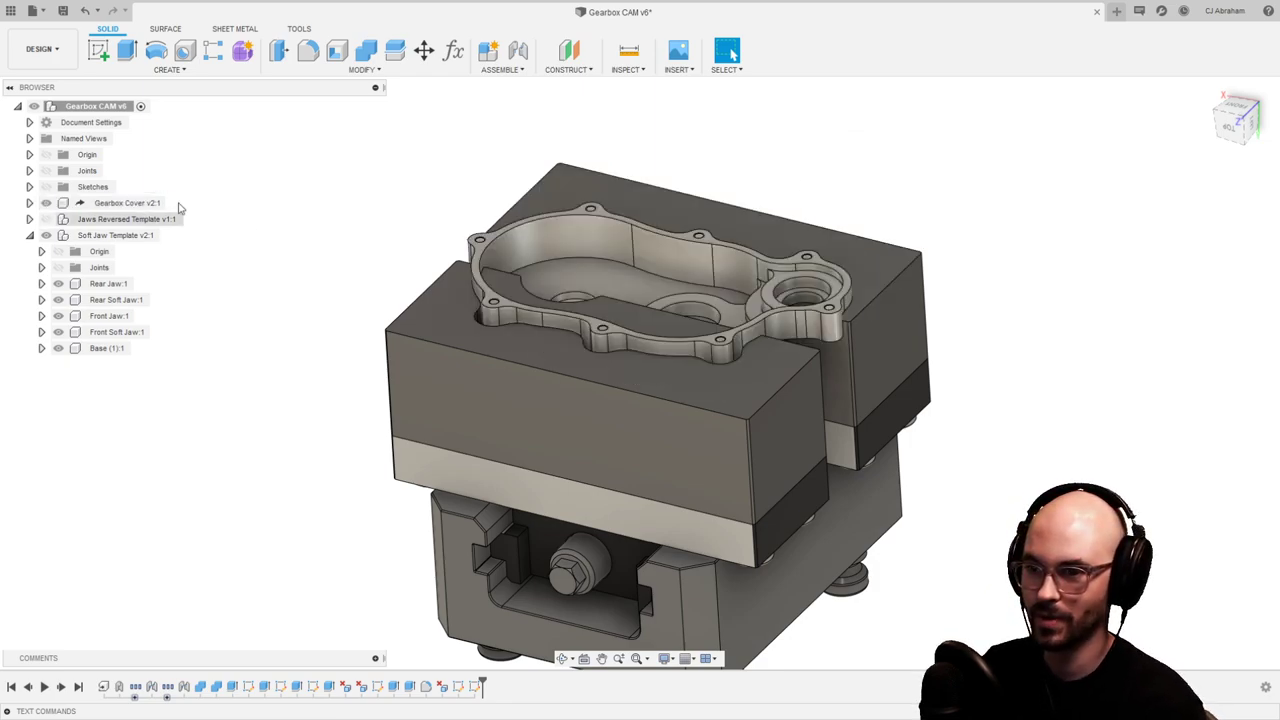